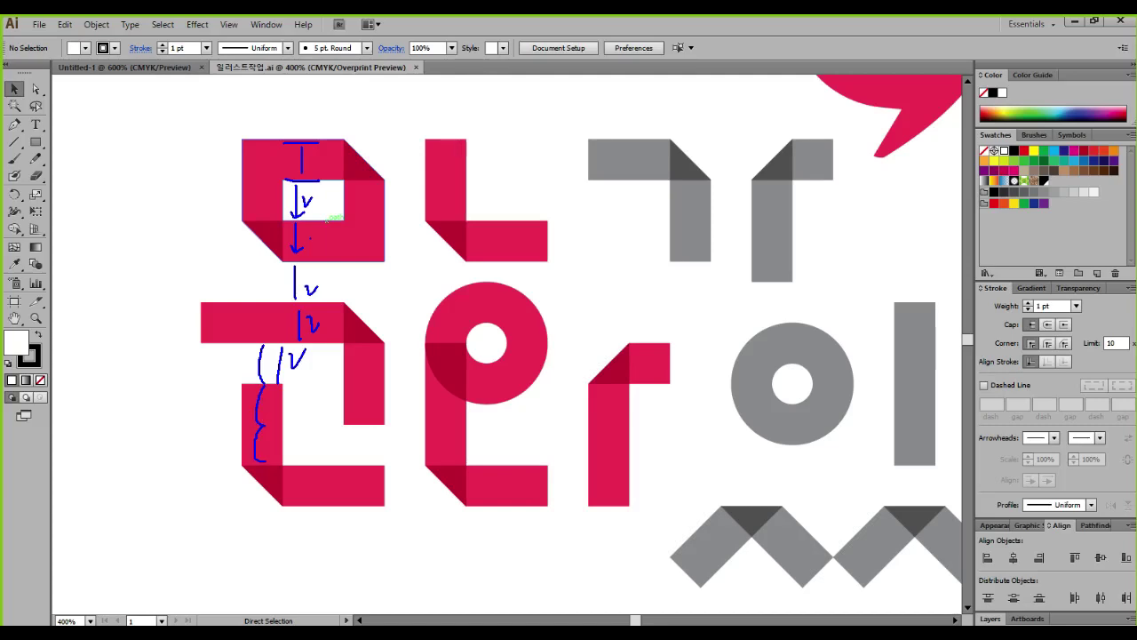
Examine the heights of the strokes and gaps in the first column of the red ribbon lettering, counted in stroke thicknesses
left_click_drag(287, 412, 288, 432)
mouse_move(289, 412)
left_mouse_down()
mouse_move(308, 414)
mouse_move(307, 430)
left_mouse_up()
mouse_move(288, 433)
left_mouse_down()
mouse_move(313, 433)
mouse_move(295, 496)
left_mouse_up()
left_click_drag(317, 479, 275, 486)
left_click_drag(267, 447, 246, 448)
left_click_drag(277, 411, 239, 411)
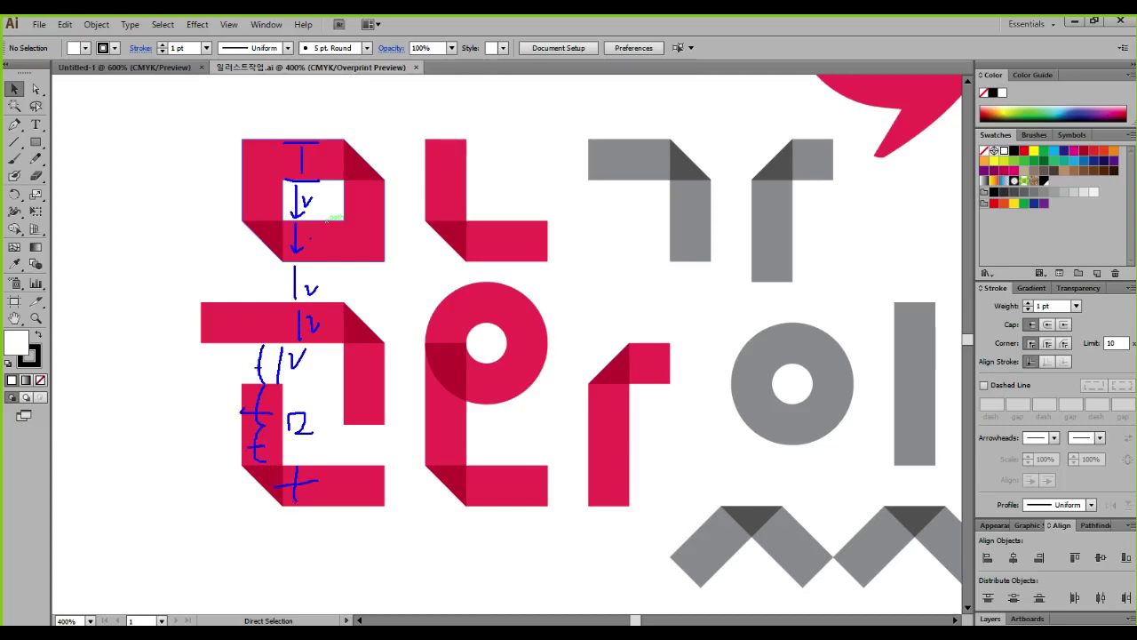
left_click_drag(263, 367, 221, 367)
left_click_drag(298, 334, 276, 336)
left_click_drag(318, 268, 289, 270)
mouse_move(313, 228)
left_mouse_down()
mouse_move(298, 230)
mouse_move(297, 198)
left_mouse_up()
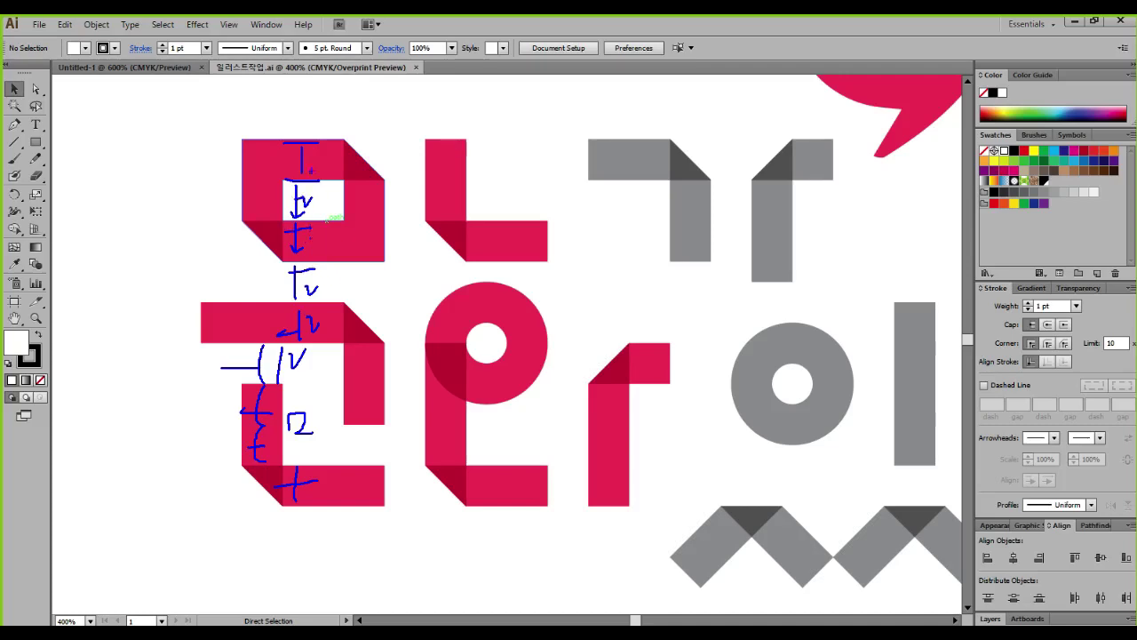
left_click_drag(321, 155, 288, 158)
key("e")
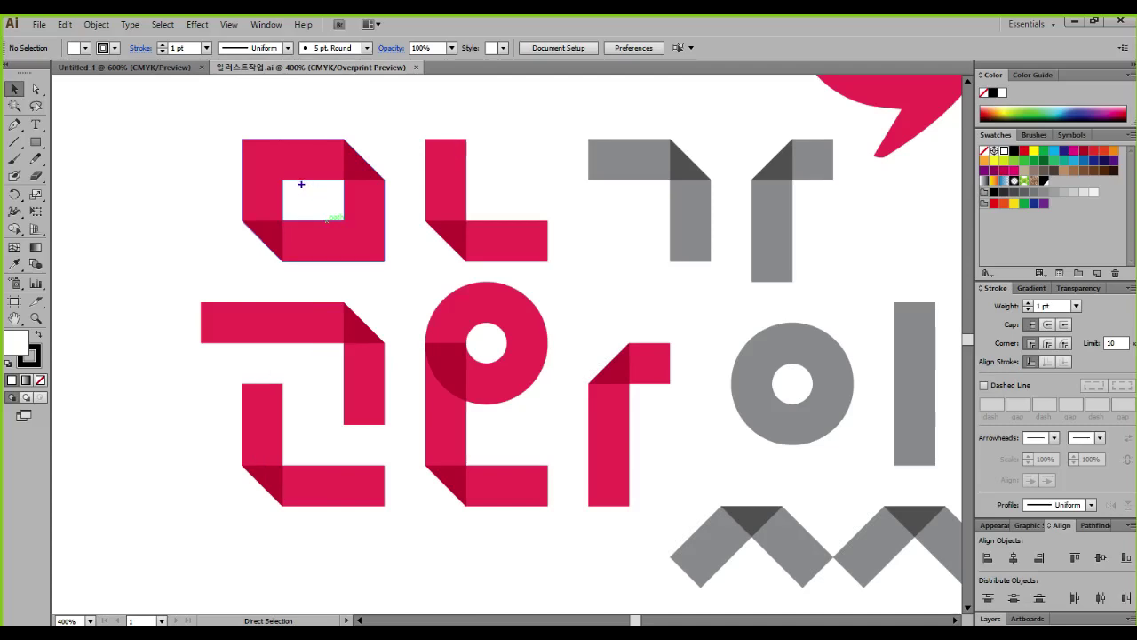
Examine the widths of the ㅁ, ㄱ and ㄴ shapes in the first column of the red lettering, counted in stroke thicknesses
mouse_move(240, 196)
left_mouse_down()
mouse_move(280, 195)
mouse_move(275, 209)
left_mouse_up()
left_click_drag(326, 191, 326, 211)
left_click_drag(263, 187, 370, 198)
left_click_drag(242, 215, 241, 336)
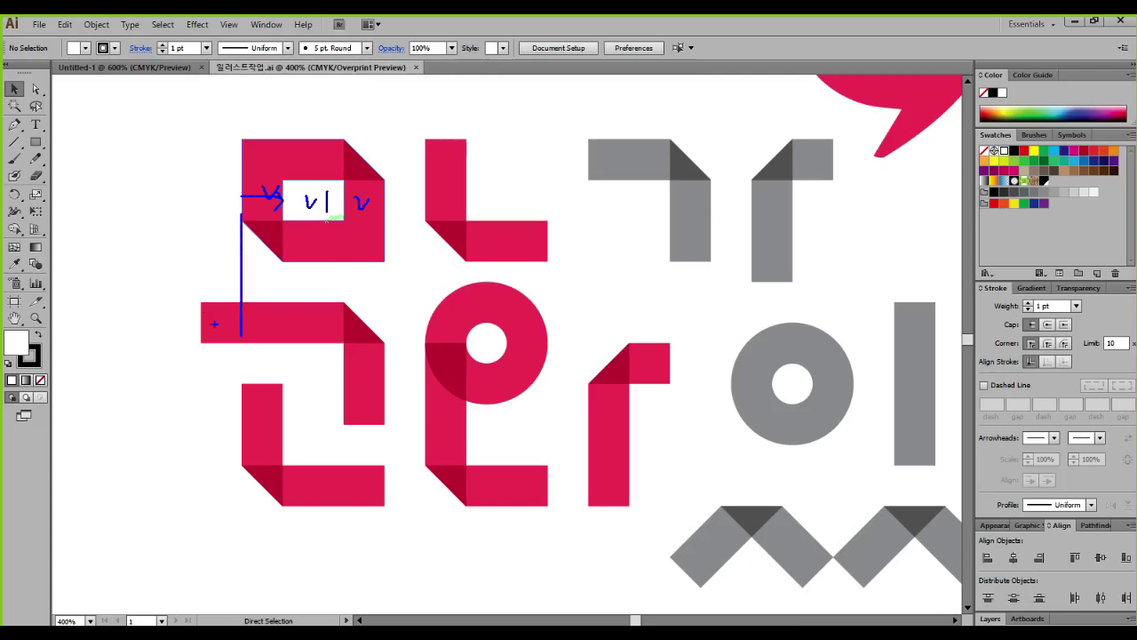
left_click_drag(199, 290, 199, 329)
left_click_drag(384, 347, 386, 272)
mouse_move(215, 291)
left_mouse_down()
mouse_move(222, 301)
mouse_move(228, 290)
left_mouse_up()
mouse_move(254, 297)
left_mouse_down()
mouse_move(323, 315)
mouse_move(315, 294)
mouse_move(367, 324)
mouse_move(344, 313)
left_mouse_up()
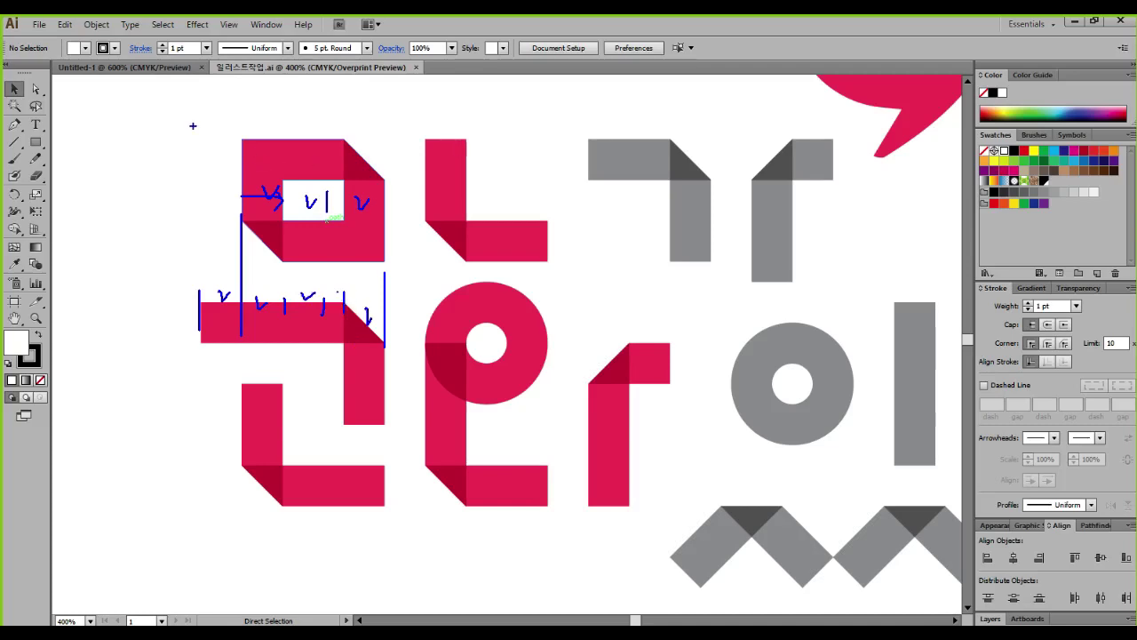
mouse_move(282, 117)
left_mouse_down()
mouse_move(300, 130)
mouse_move(286, 140)
mouse_move(323, 144)
left_mouse_up()
left_click_drag(322, 117, 345, 116)
mouse_move(284, 256)
left_mouse_down()
mouse_move(285, 288)
mouse_move(302, 283)
left_mouse_up()
left_click_drag(302, 256, 319, 270)
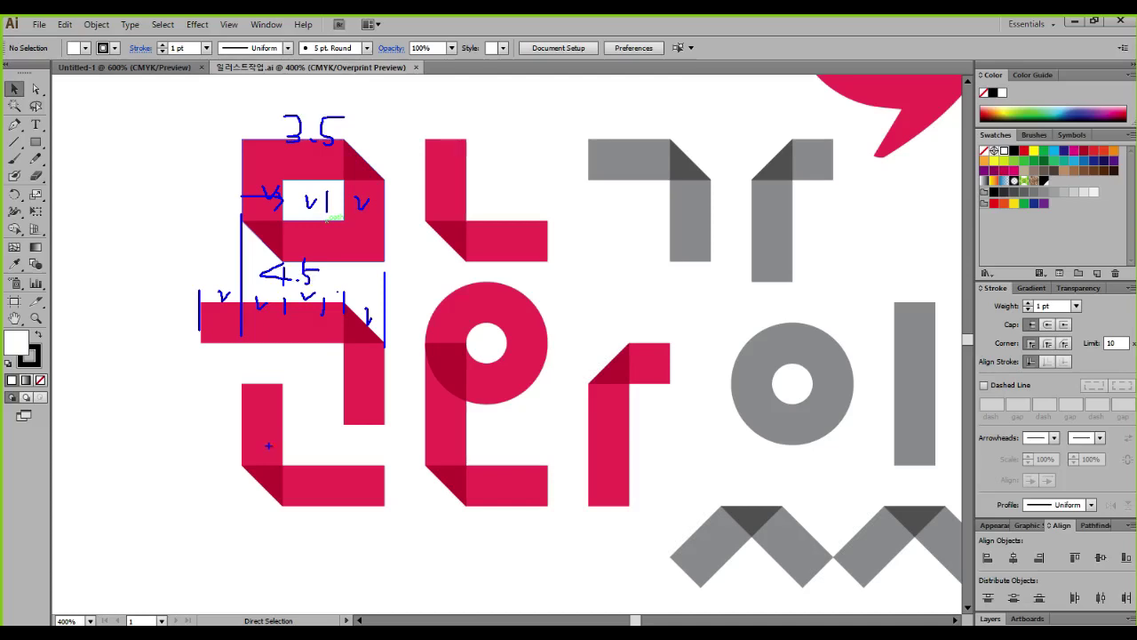
mouse_move(236, 463)
left_mouse_down()
mouse_move(235, 481)
mouse_move(288, 482)
mouse_move(277, 466)
mouse_move(325, 477)
mouse_move(303, 454)
mouse_move(326, 465)
left_mouse_up()
left_click_drag(348, 423, 348, 496)
key("ctrl+z")
key("ctrl+z")
key("ctrl+z")
key("ctrl+z")
key("ctrl+z")
key("ctrl+z")
mouse_move(346, 422)
left_mouse_down()
mouse_move(345, 480)
mouse_move(370, 459)
mouse_move(383, 473)
left_mouse_up()
mouse_move(282, 449)
left_mouse_down()
mouse_move(282, 473)
mouse_move(244, 475)
mouse_move(272, 449)
mouse_move(318, 471)
left_mouse_up()
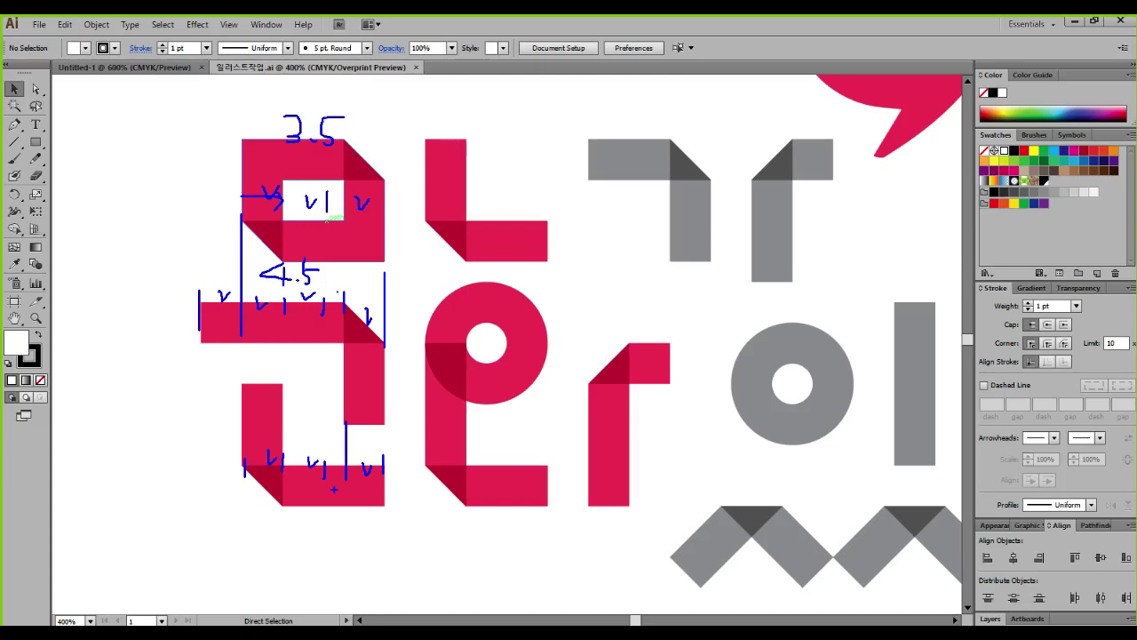
key("Escape")
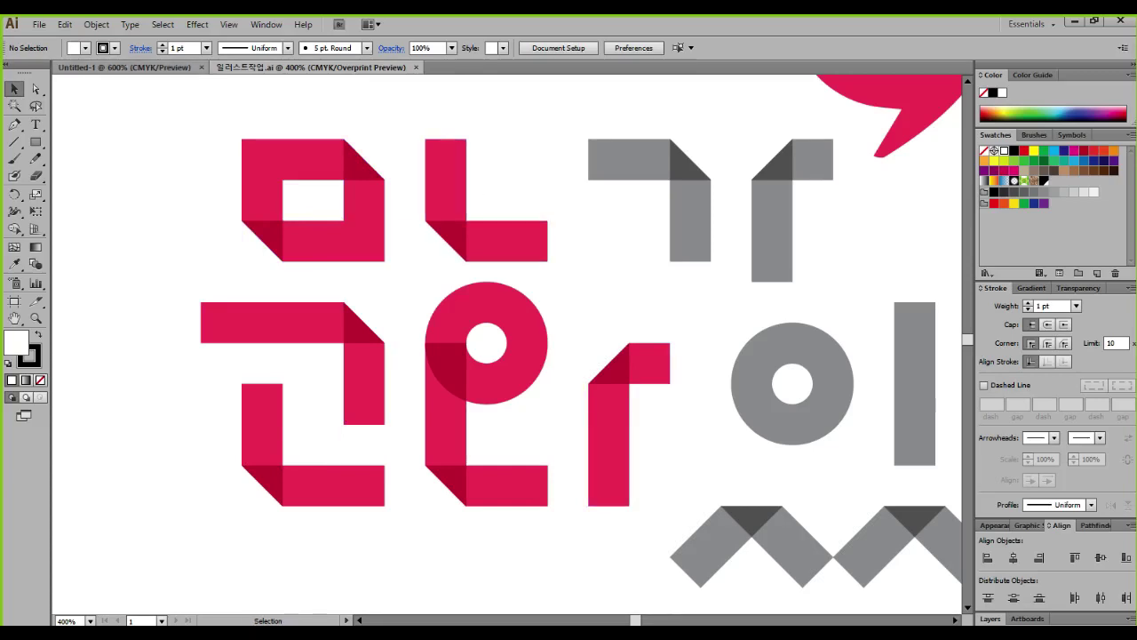
Switch to the blank Untitled-1 document and examine how the letter shapes fit its grid cells
left_click(124, 68)
key("ctrl+2")
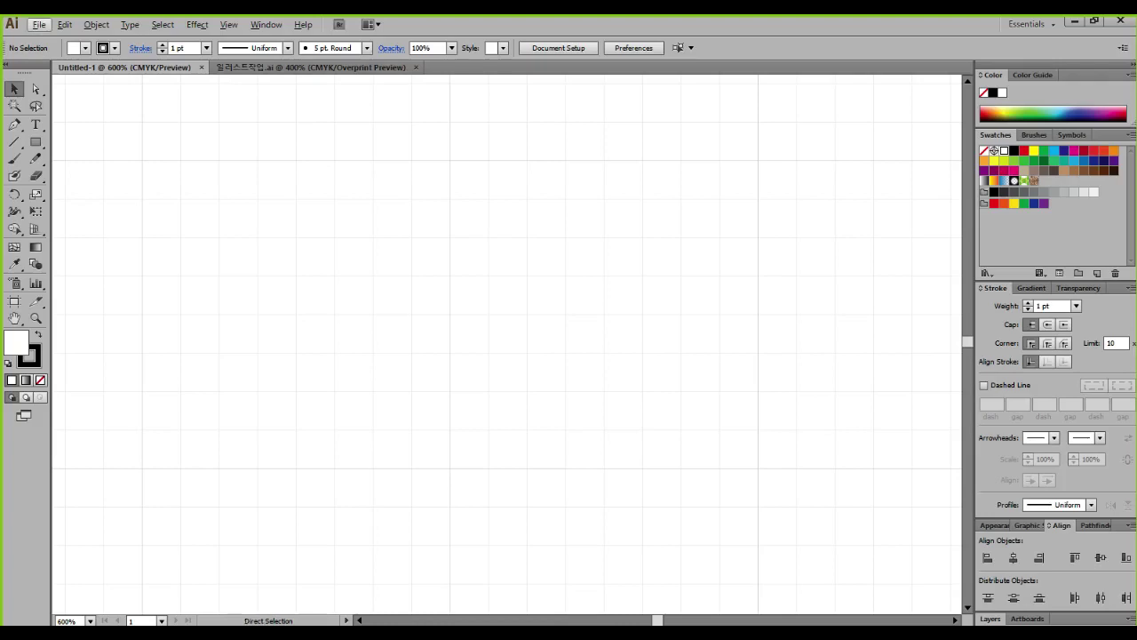
left_click_drag(263, 167, 269, 313)
left_click_drag(274, 324, 274, 348)
left_click_drag(276, 361, 280, 499)
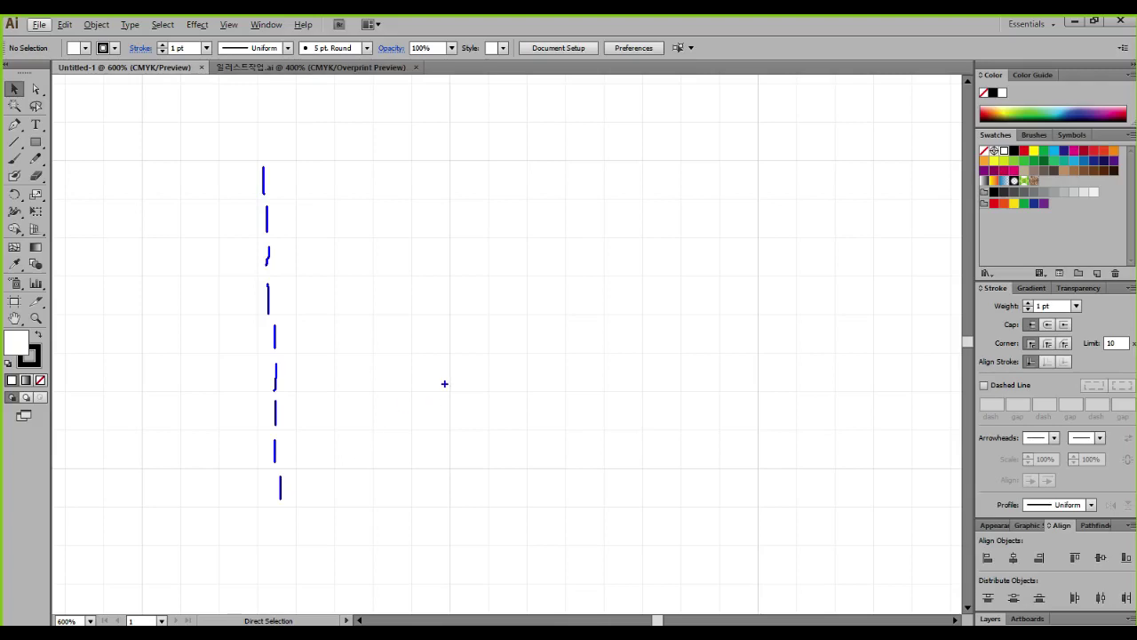
mouse_move(452, 388)
left_mouse_down()
mouse_move(384, 389)
mouse_move(352, 400)
mouse_move(337, 384)
mouse_move(332, 399)
mouse_move(275, 410)
left_mouse_up()
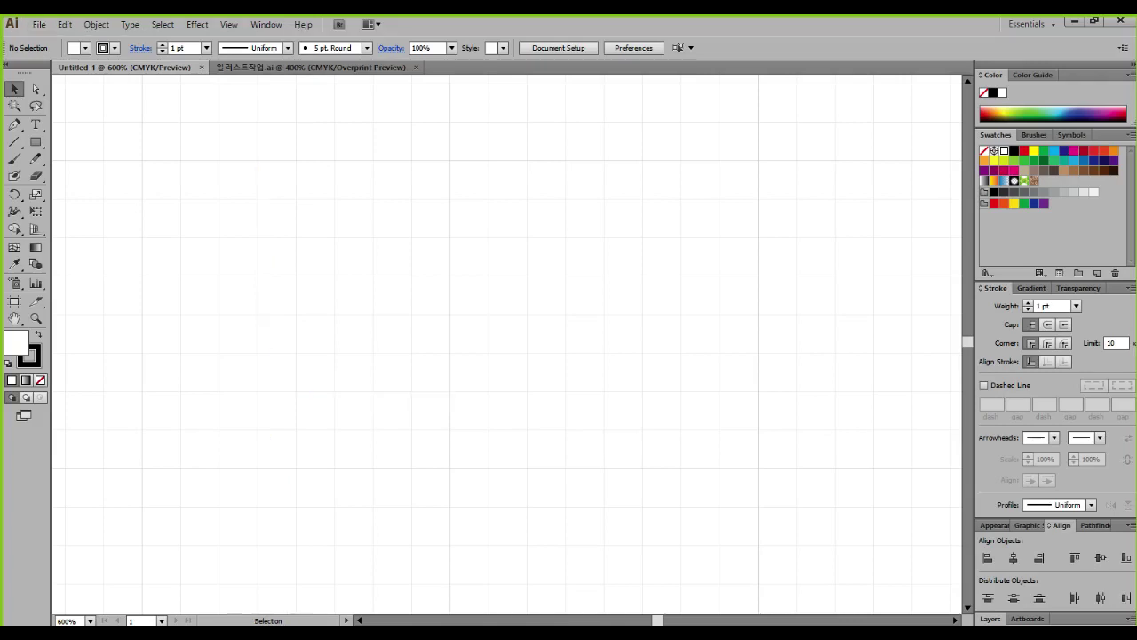
key("ctrl+2")
mouse_move(256, 158)
left_mouse_down()
mouse_move(433, 383)
mouse_move(449, 469)
left_mouse_up()
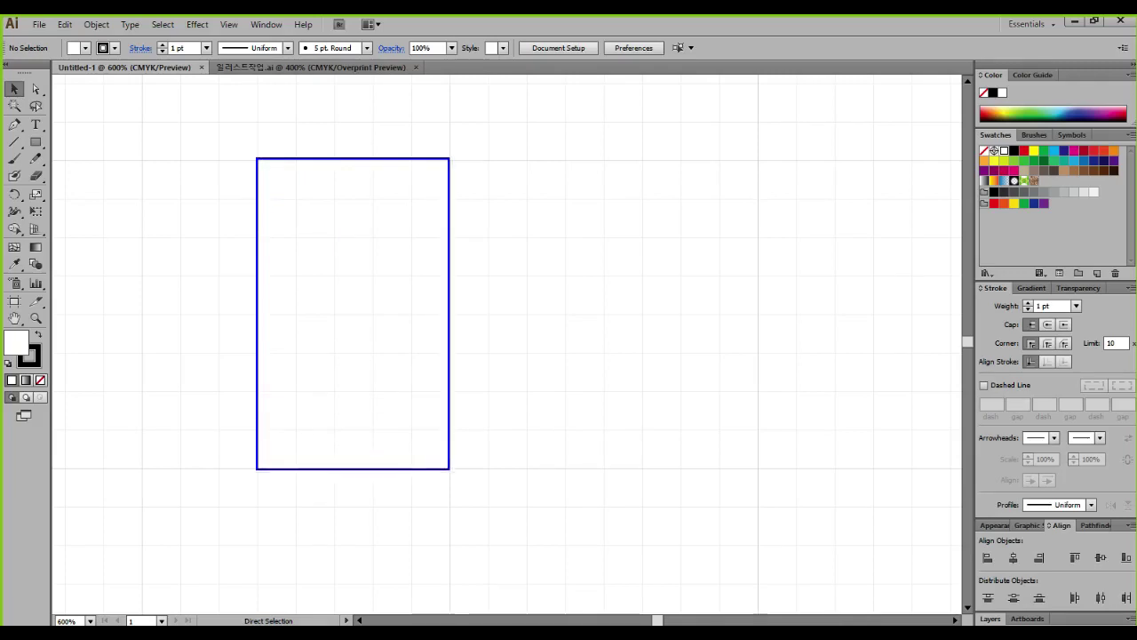
key("Escape")
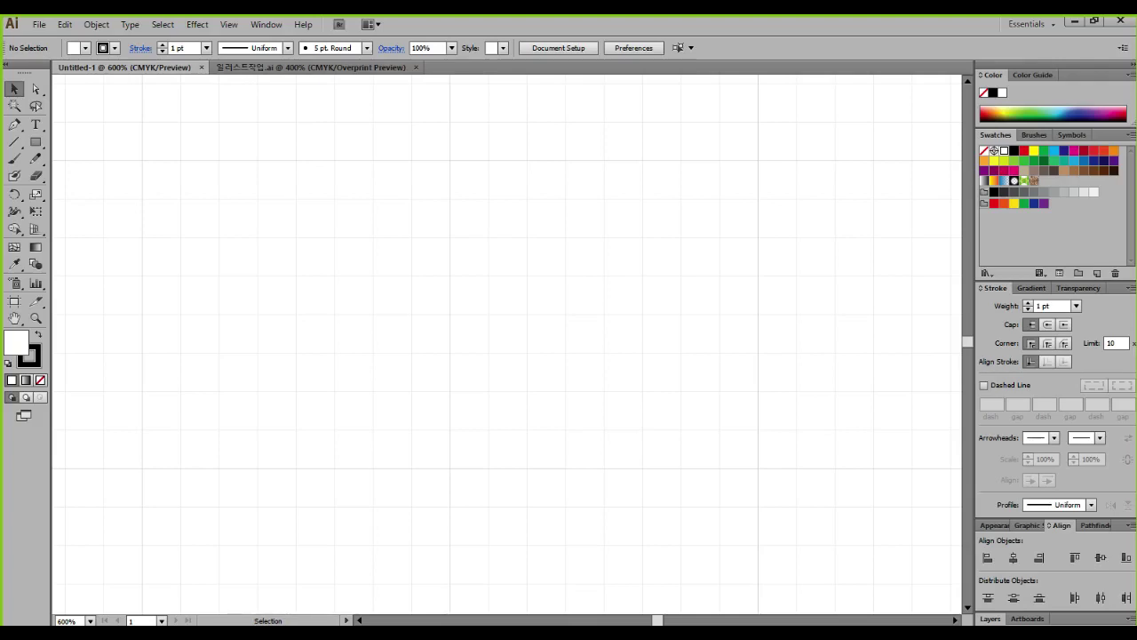
key("m")
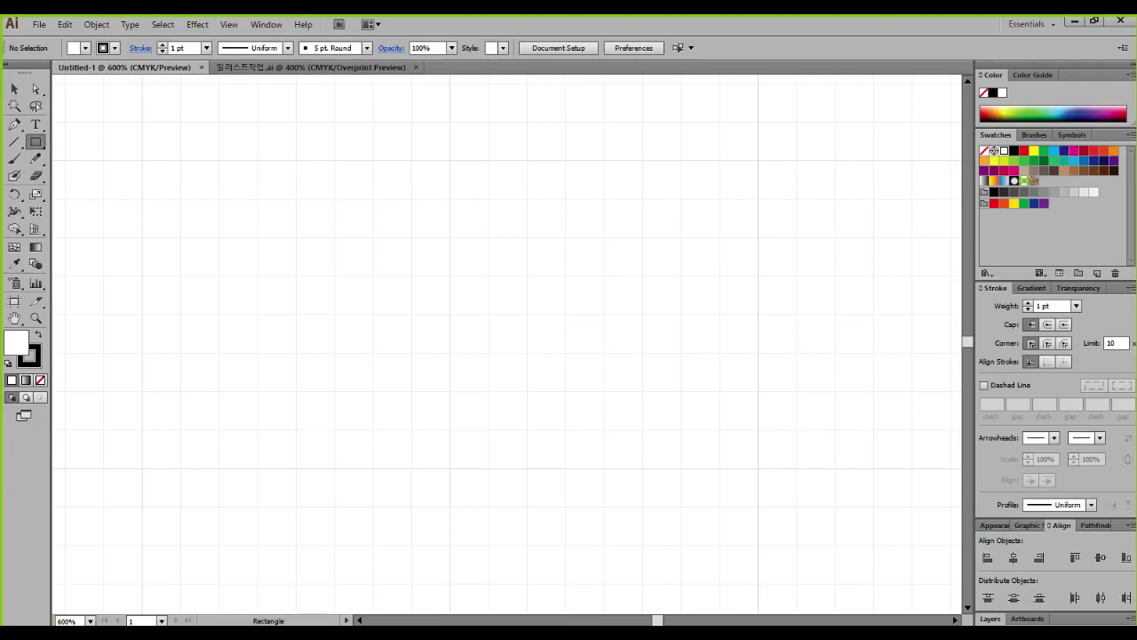
left_click_drag(295, 160, 383, 291)
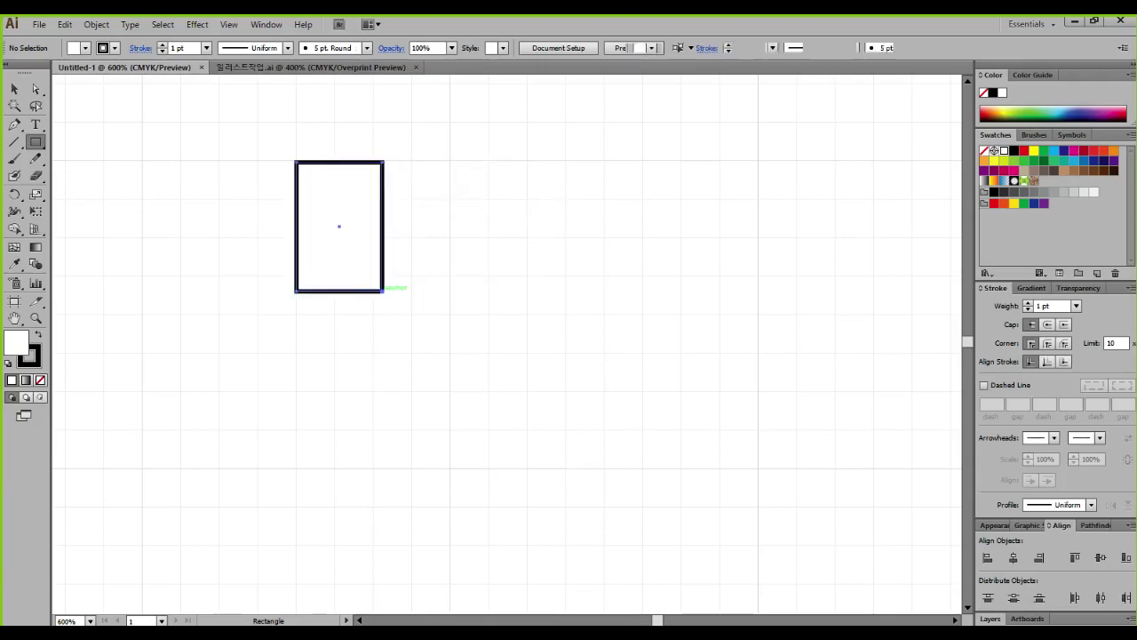
key("Delete")
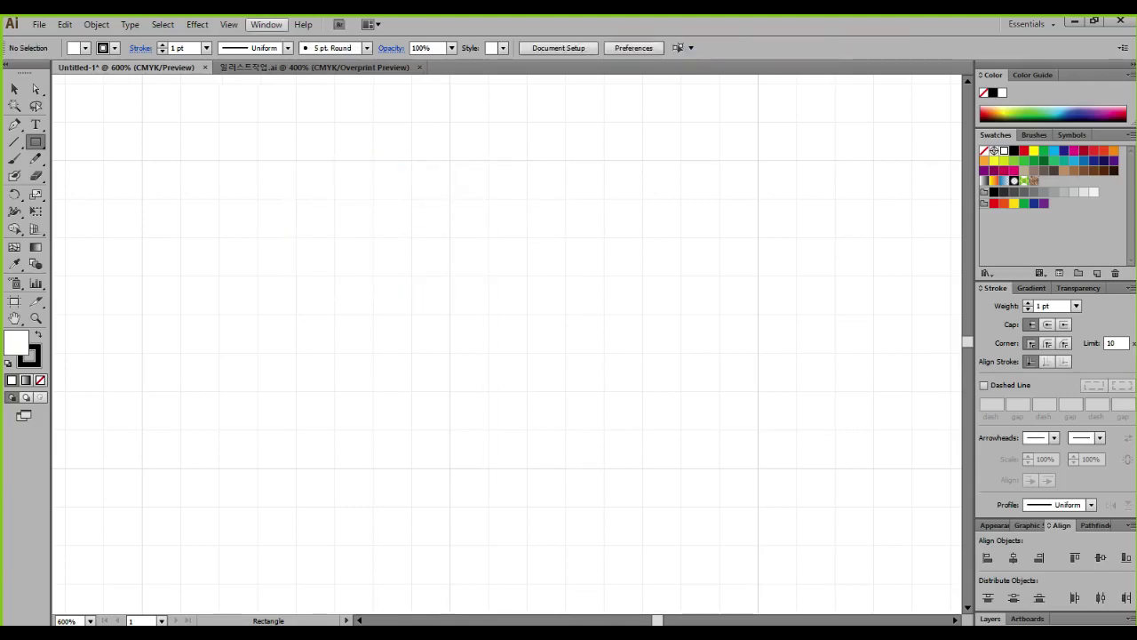
Turn on Snap to Grid for the document
left_click(228, 24)
left_click(228, 24)
left_click(229, 24)
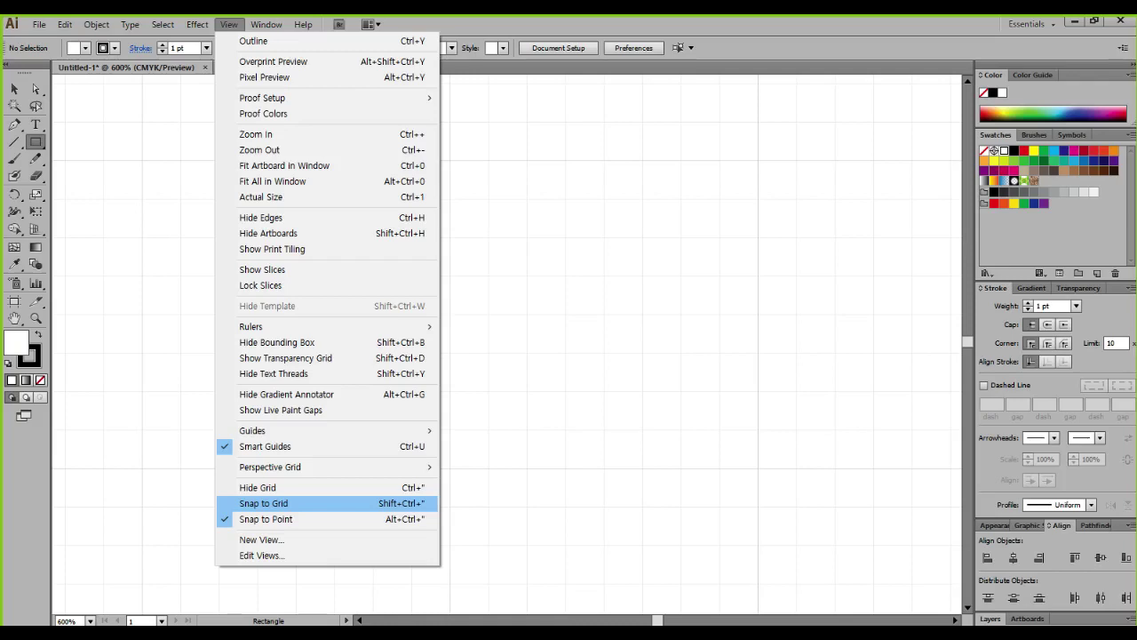
left_click(263, 503)
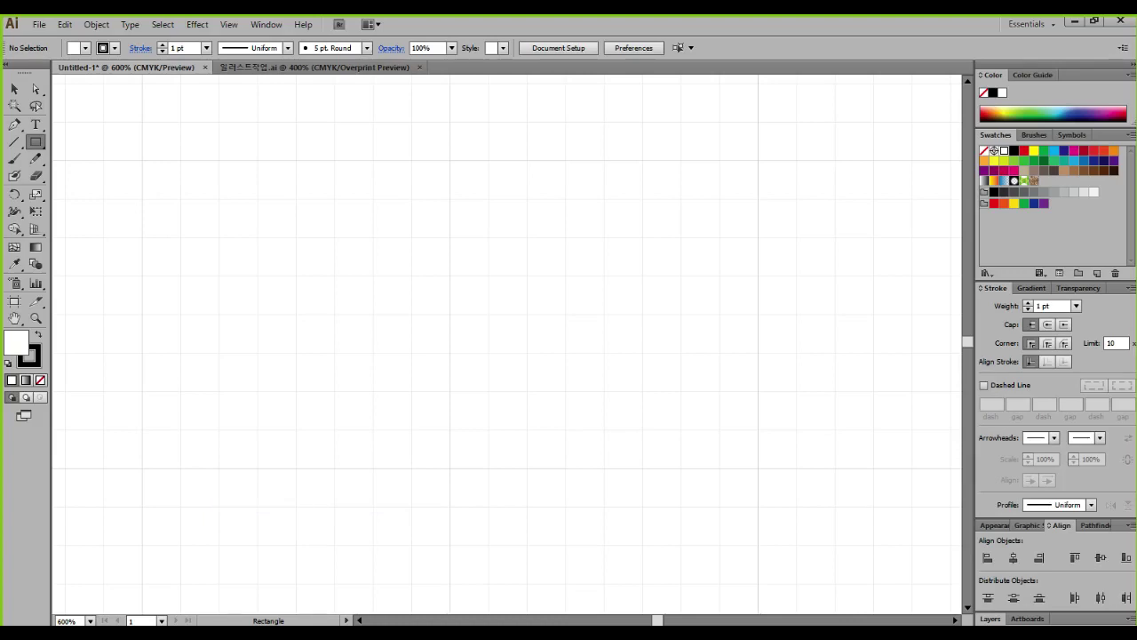
Draw a horizontal rectangle of 12.7 × 3.175 mm on the grid, filled black with no stroke
left_click_drag(295, 159, 452, 199)
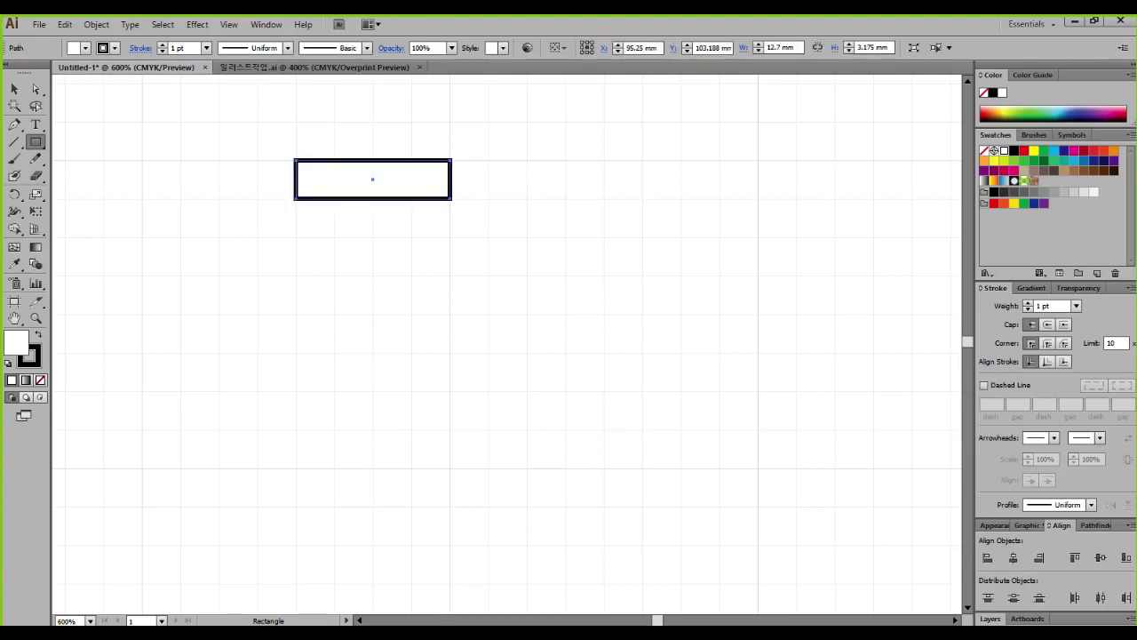
key("shift+x")
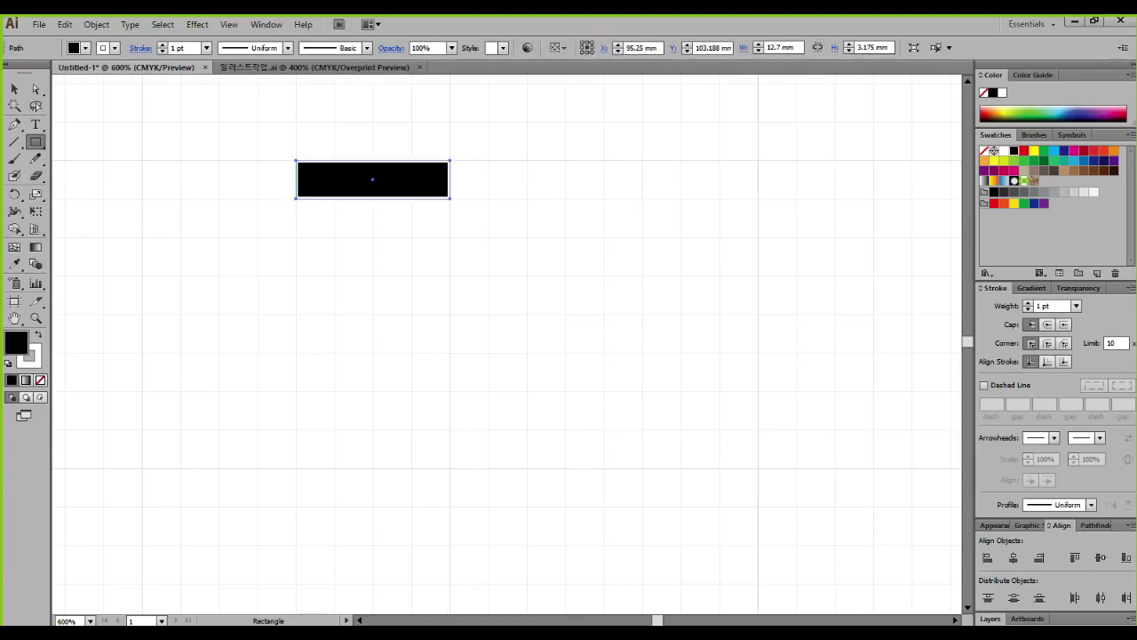
left_click(34, 361)
left_click(40, 380)
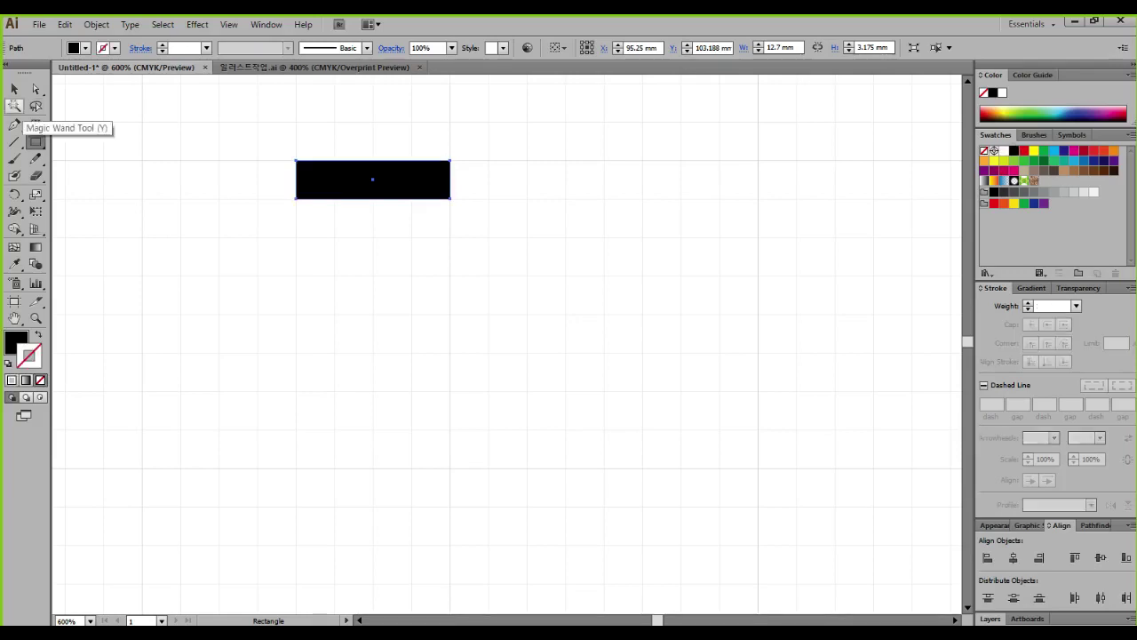
Build the ㅁ frame from copies of the bar: one placed one grid cell below, others rotated 90° and shortened to 9.525 mm as sides
left_click(15, 89)
left_click_drag(373, 179, 373, 295)
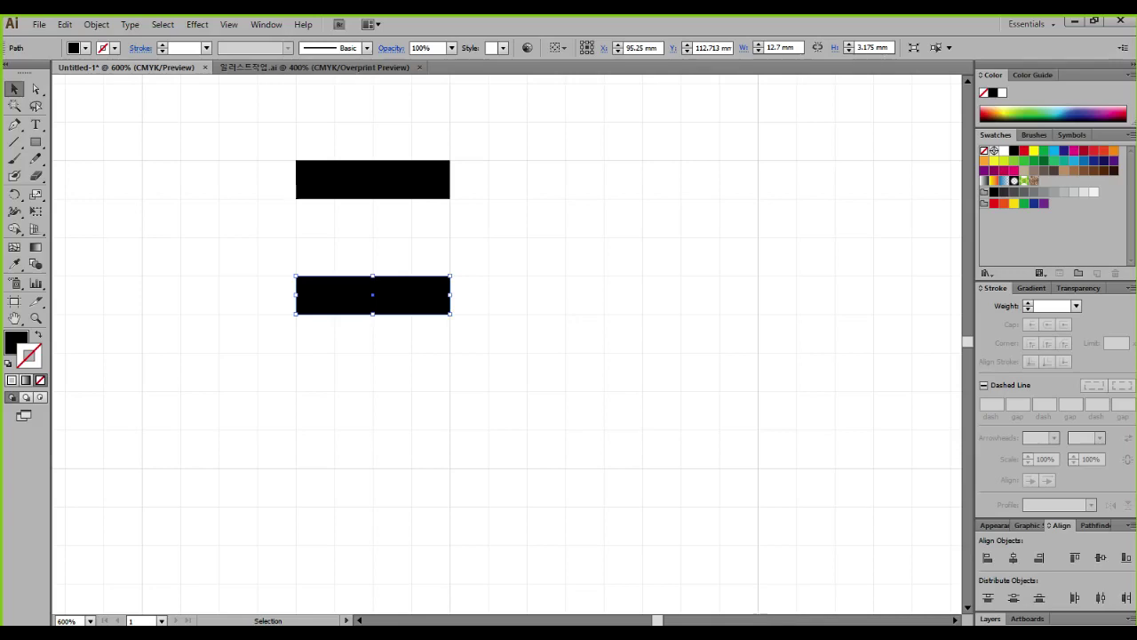
left_click_drag(372, 295, 527, 256)
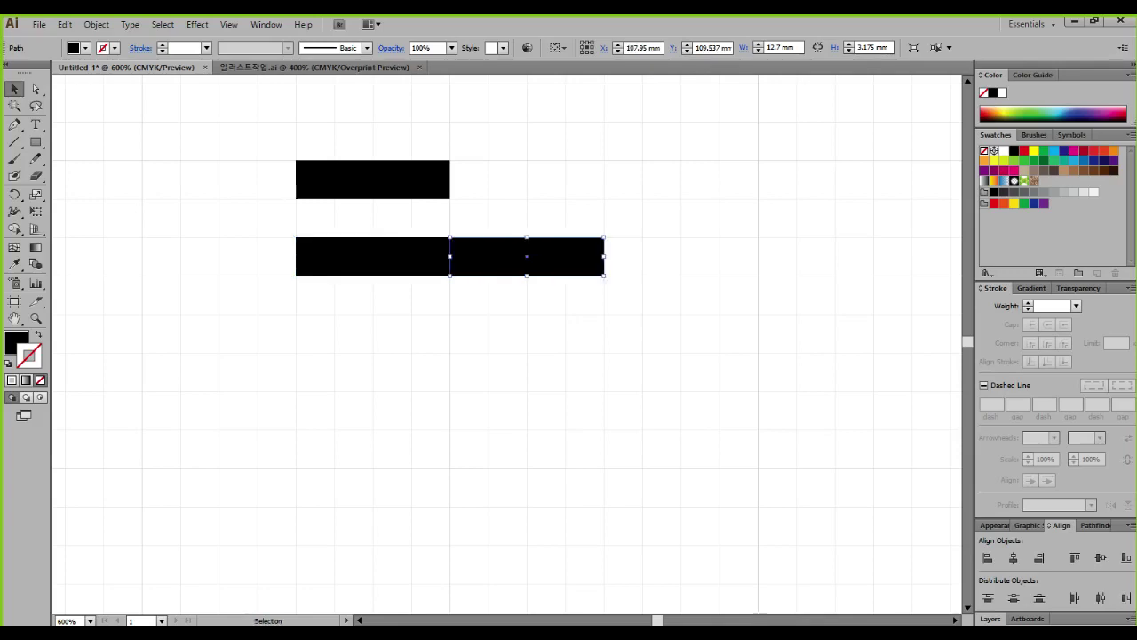
left_click_drag(608, 279, 502, 337)
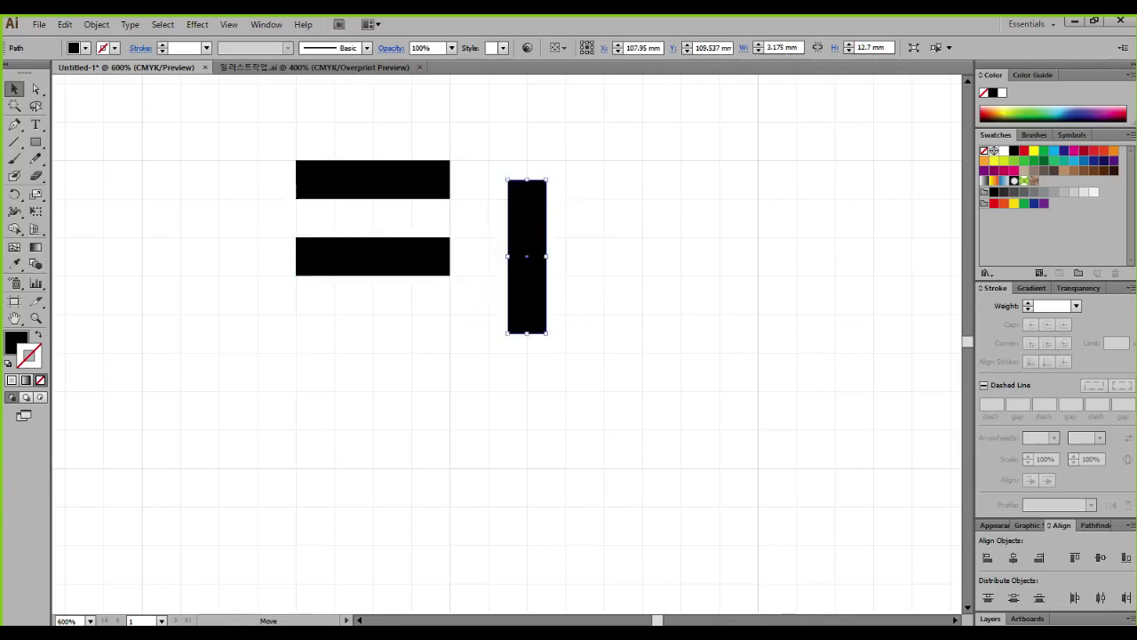
left_click_drag(527, 256, 430, 238)
left_click_drag(431, 314, 372, 372)
Form the ㄱ one grid cell below the frame from a horizontal bar copy extended one cell leftward and a copy of the right side bar
left_click_drag(372, 334, 372, 333)
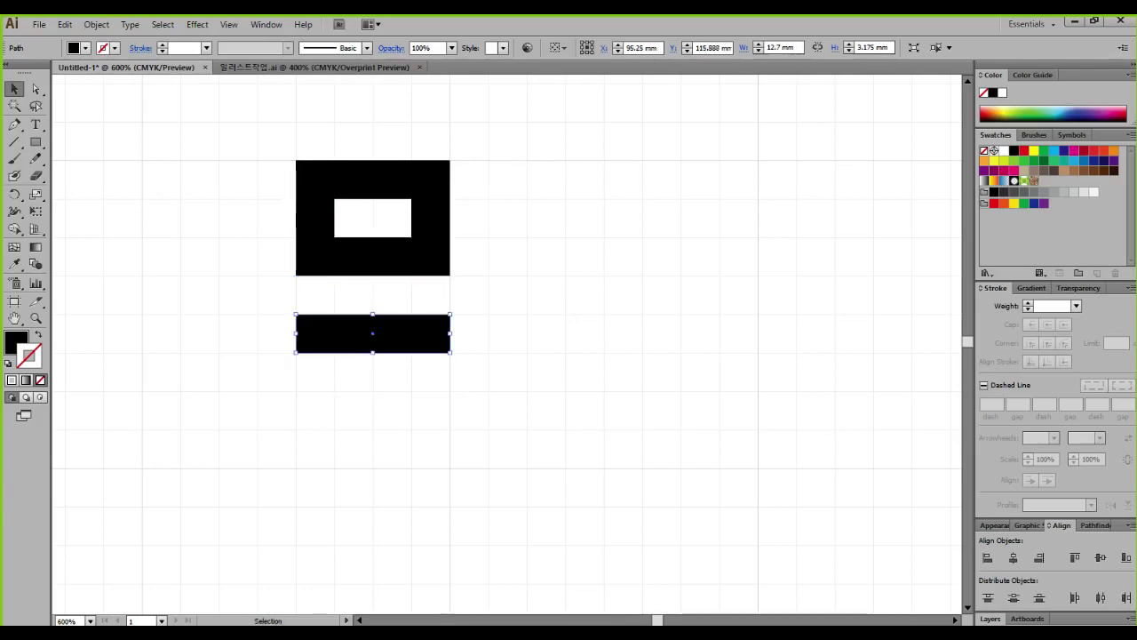
left_click_drag(296, 333, 257, 333)
left_click(430, 219)
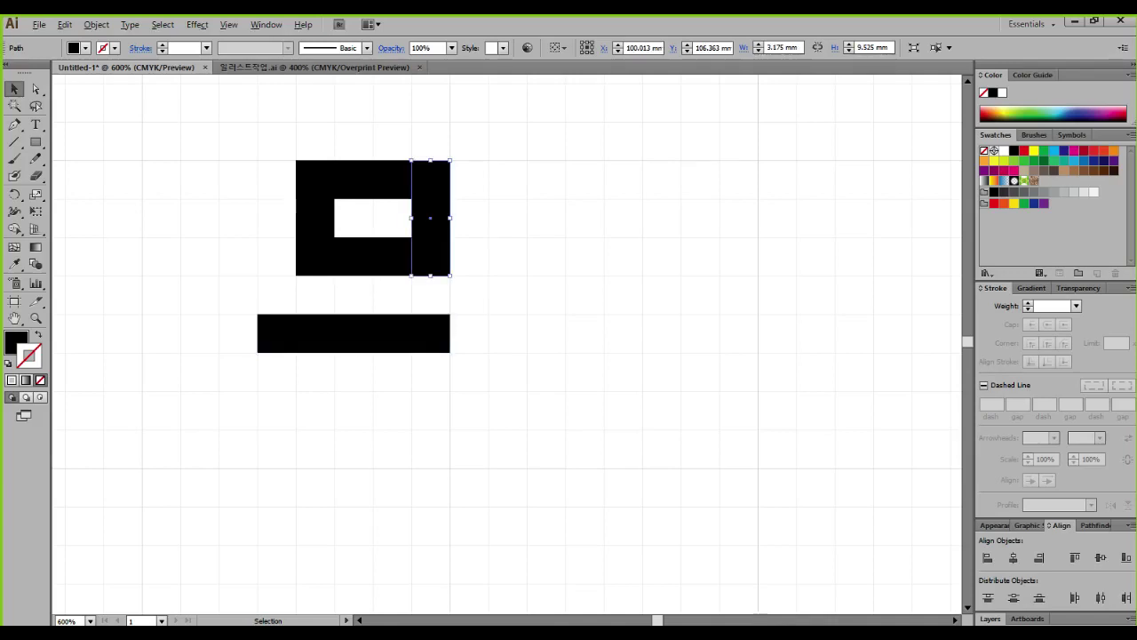
left_click_drag(431, 218, 431, 371)
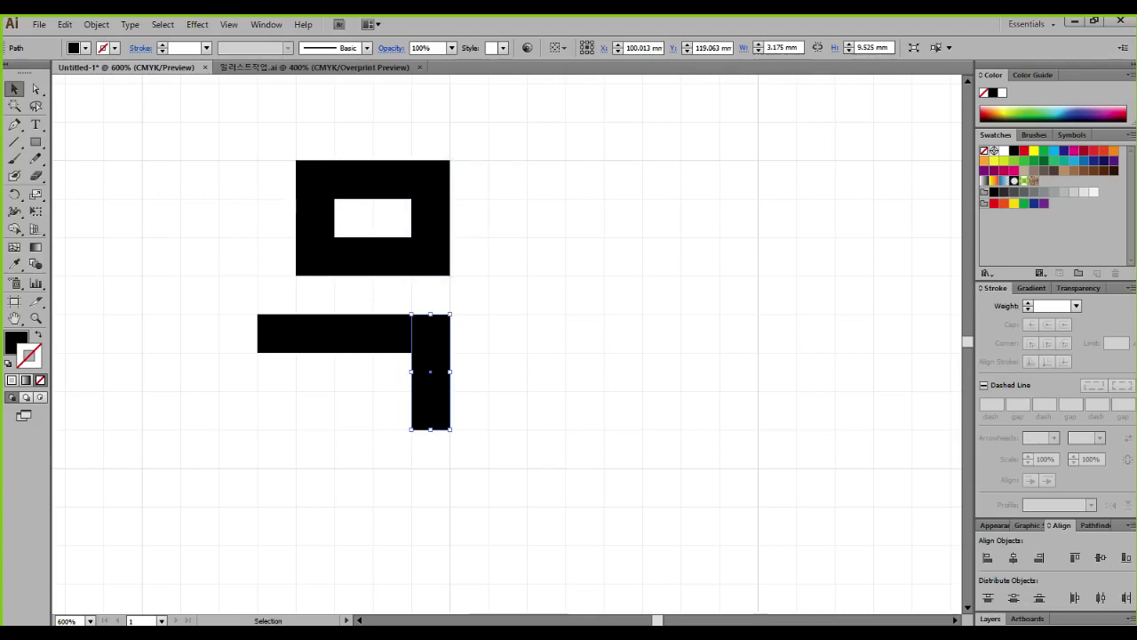
Form the ㄴ beneath the ㄱ from a copy of its vertical bar and a copy of the frame's bottom bar
left_click_drag(431, 371, 315, 449)
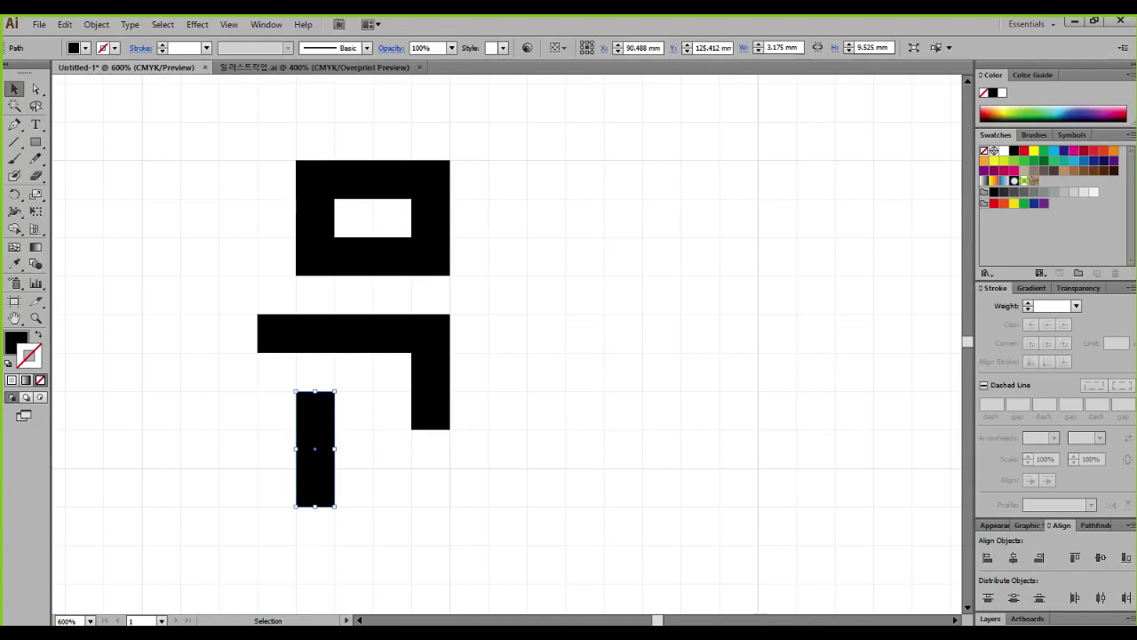
left_click(372, 256)
left_click_drag(372, 256, 372, 487)
key("ctrl+shift+a")
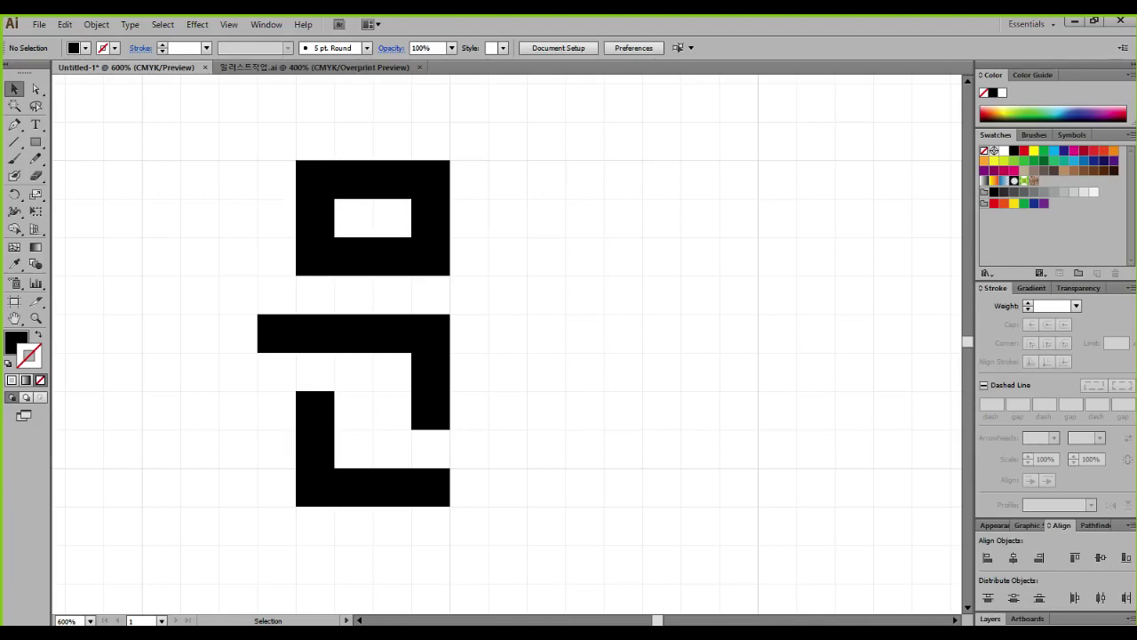
scroll(475, 304, "up", 1)
left_click_drag(474, 304, 567, 314)
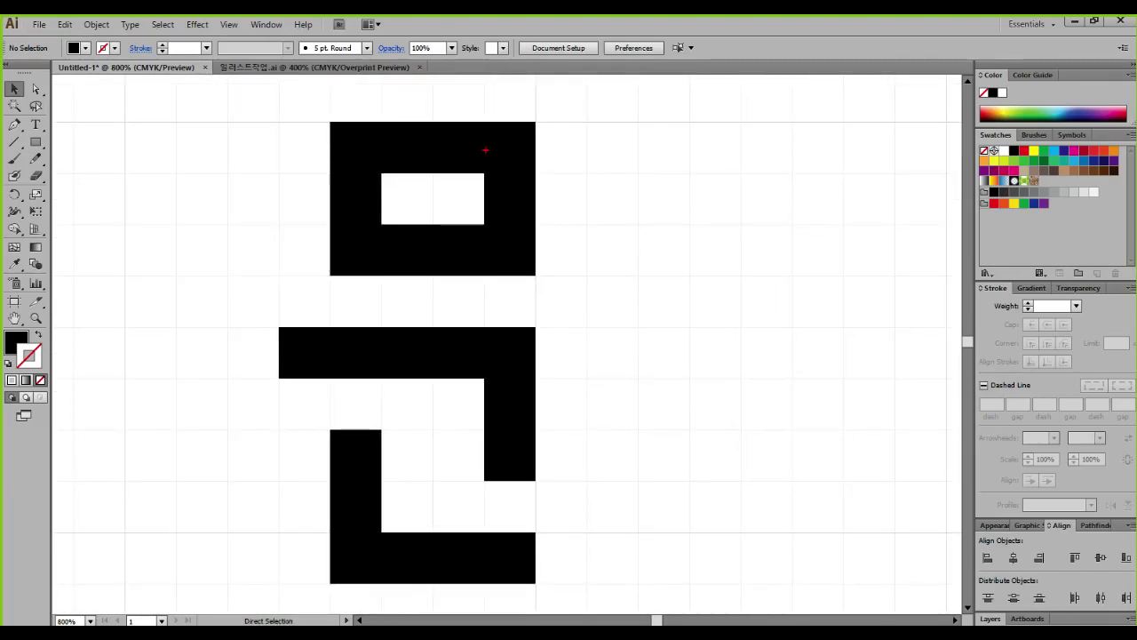
mouse_move(486, 117)
left_mouse_down()
mouse_move(487, 165)
mouse_move(538, 167)
mouse_move(506, 135)
mouse_move(547, 173)
mouse_move(518, 165)
left_mouse_up()
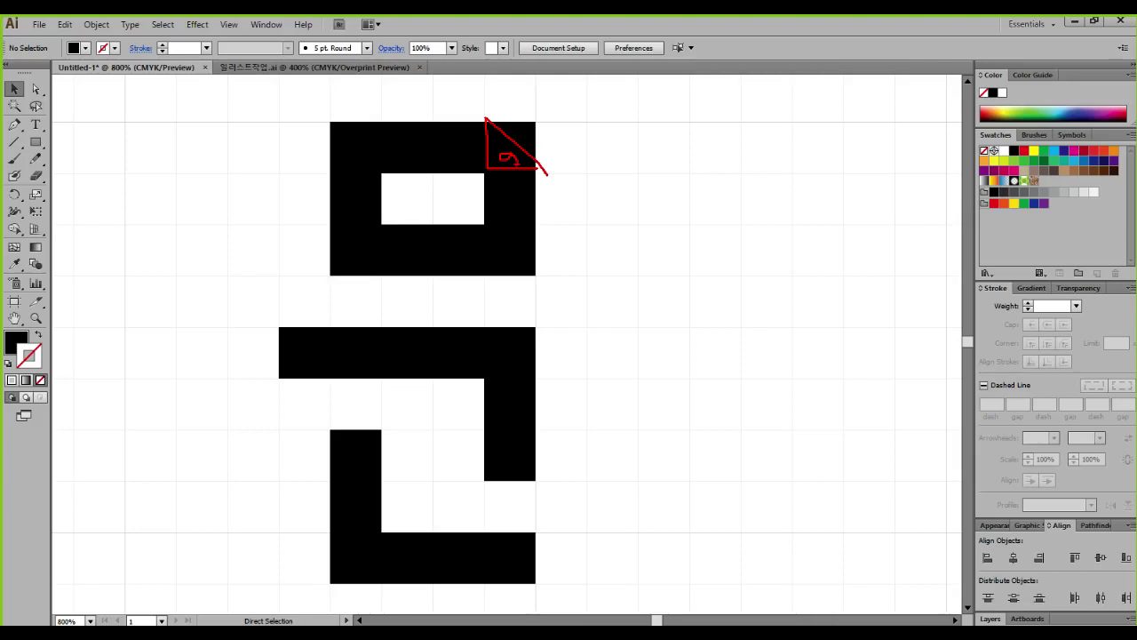
key("Escape")
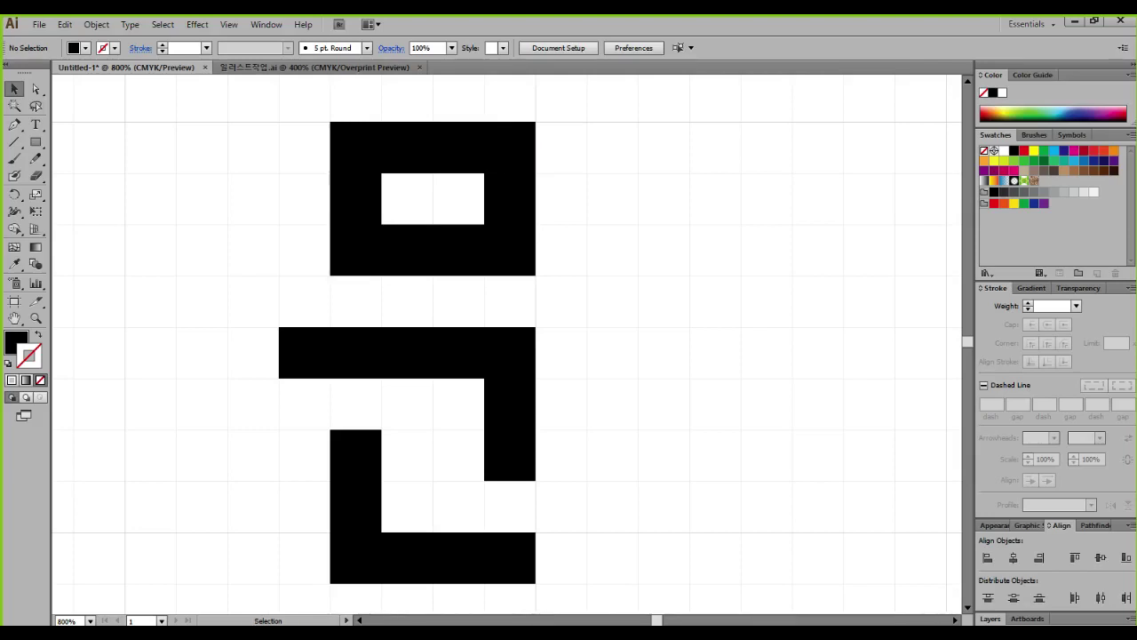
Divide the four overlapping bars of the ㅁ frame into separate pieces with Pathfinder and ungroup them
left_click(433, 150)
left_click(510, 199)
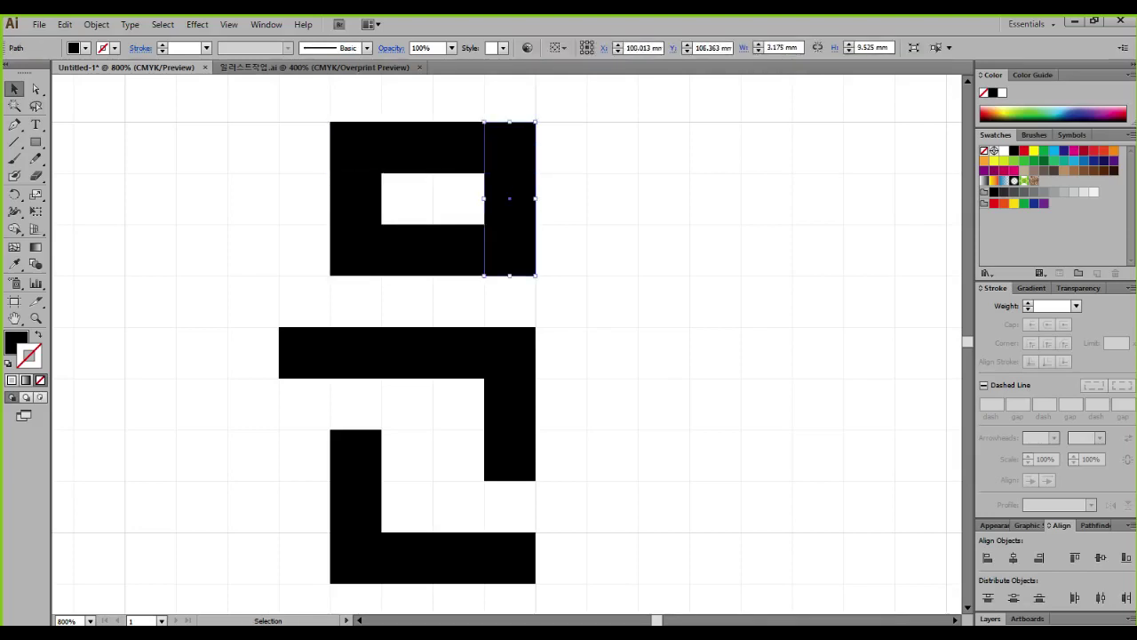
left_click_drag(510, 198, 356, 198)
left_click_drag(296, 100, 615, 310)
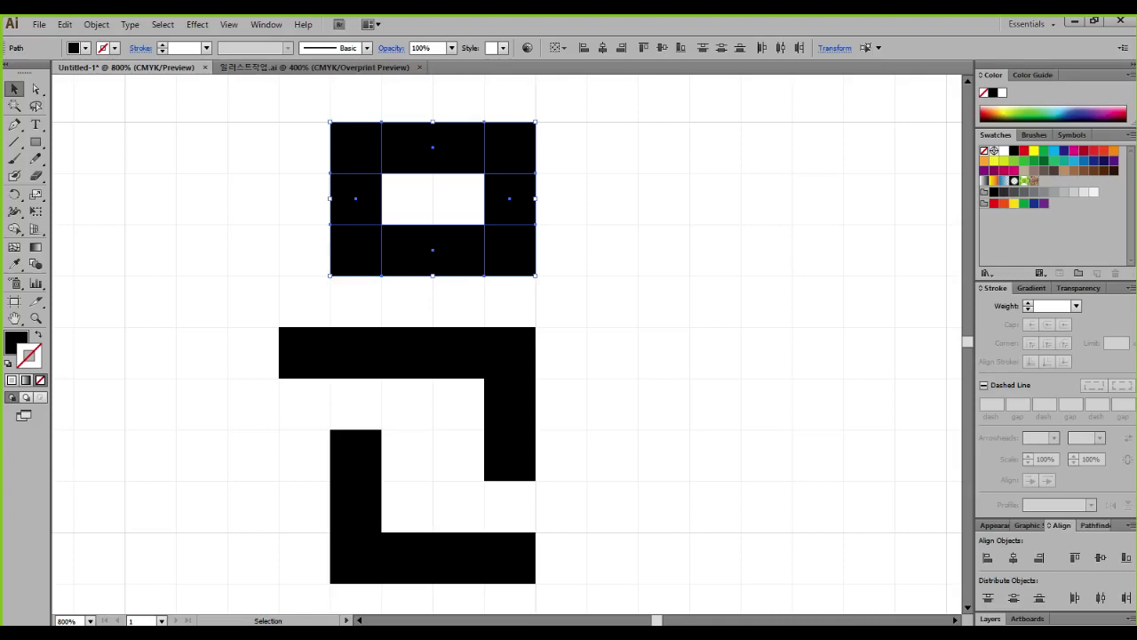
left_click(1096, 525)
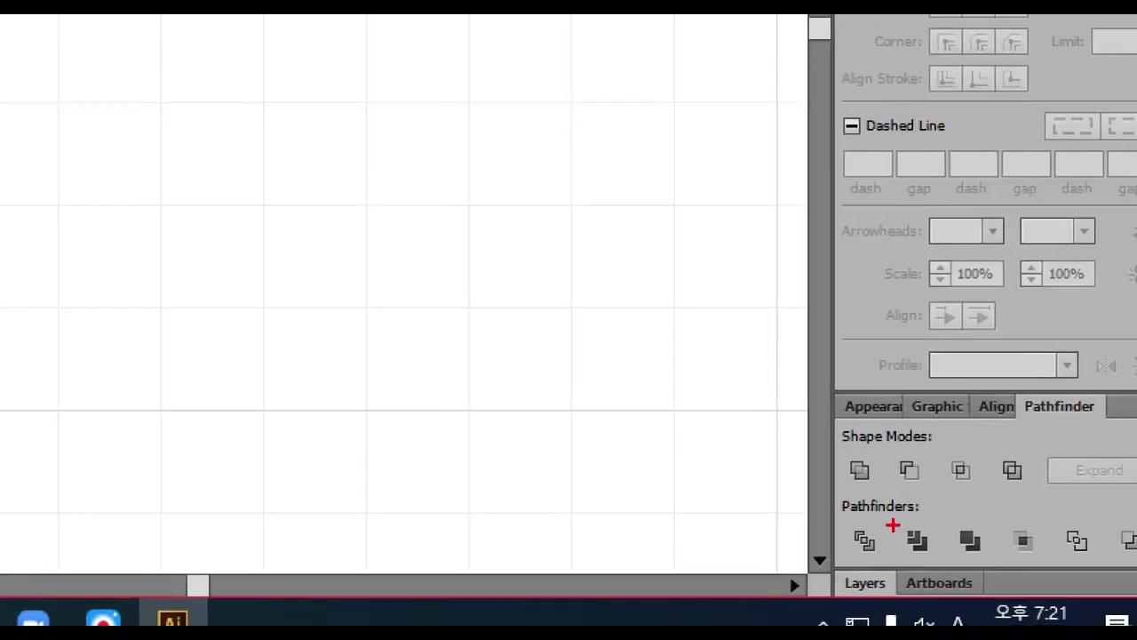
mouse_move(893, 525)
left_mouse_down()
mouse_move(842, 517)
mouse_move(901, 561)
left_mouse_up()
key("Escape")
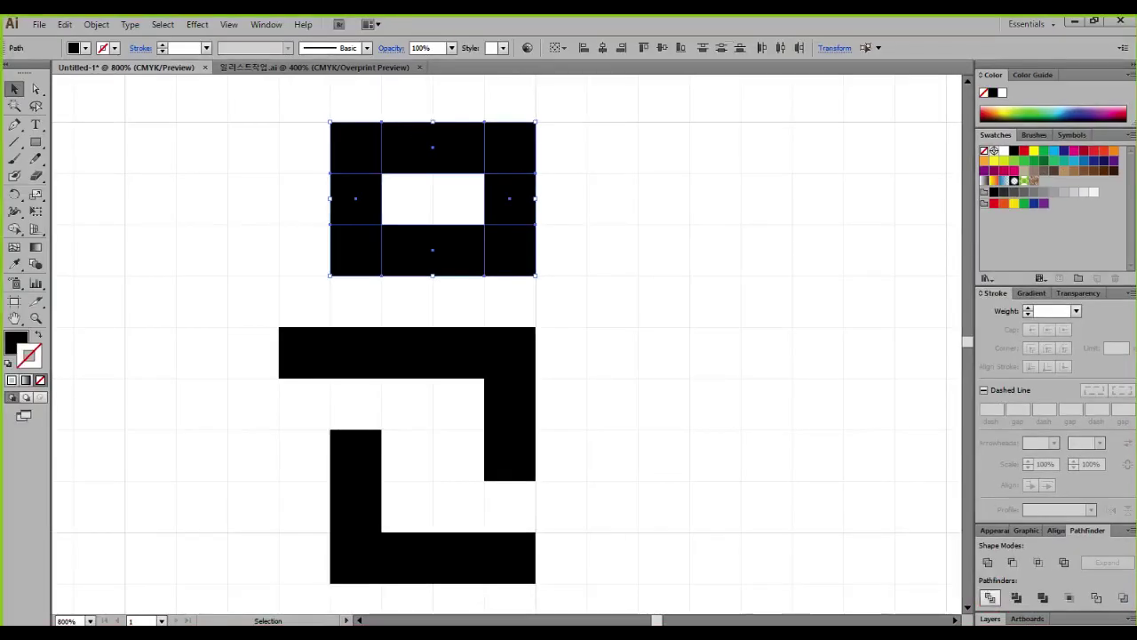
left_click(990, 598)
left_click(613, 205)
right_click(509, 147)
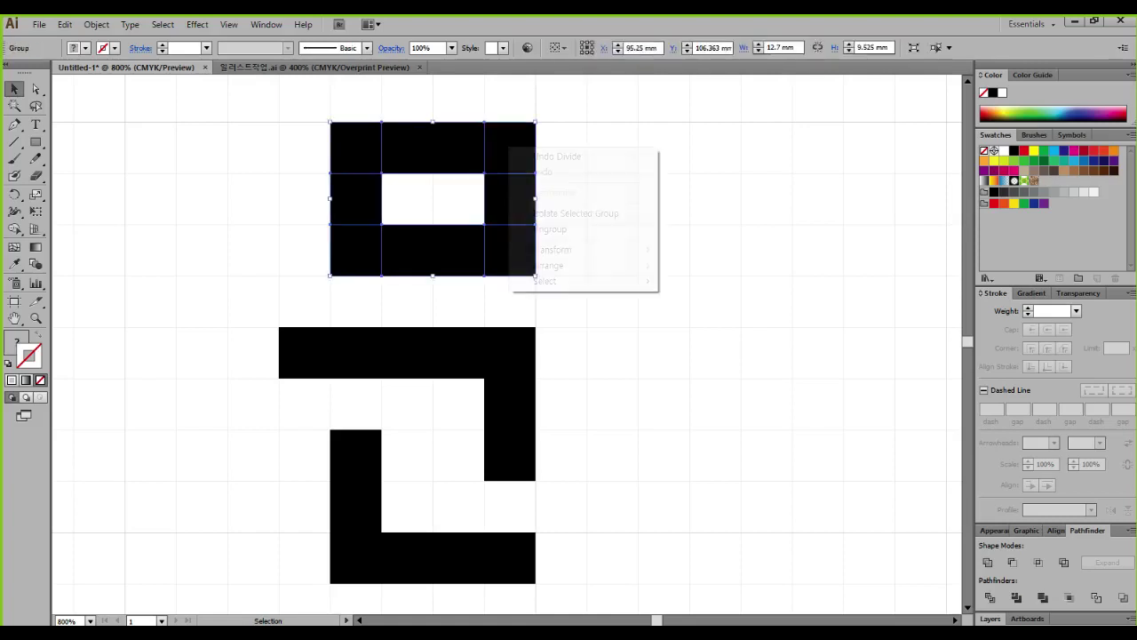
left_click(559, 229)
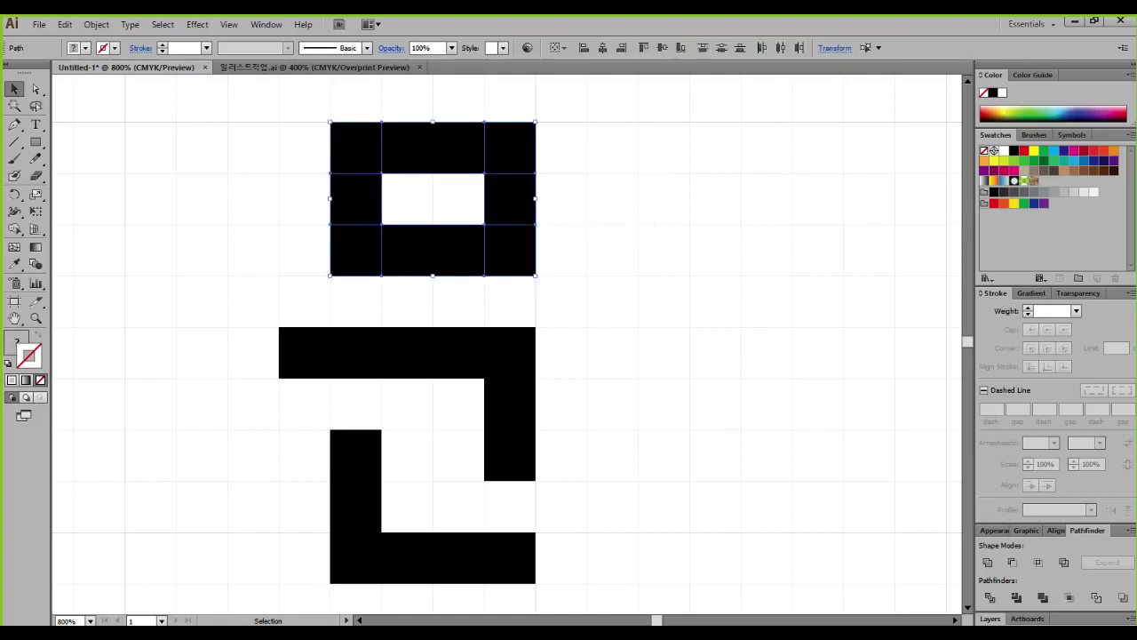
Try moving the whole divided frame and two of its right-hand pieces aside, undoing each move
left_click_drag(514, 151, 616, 151)
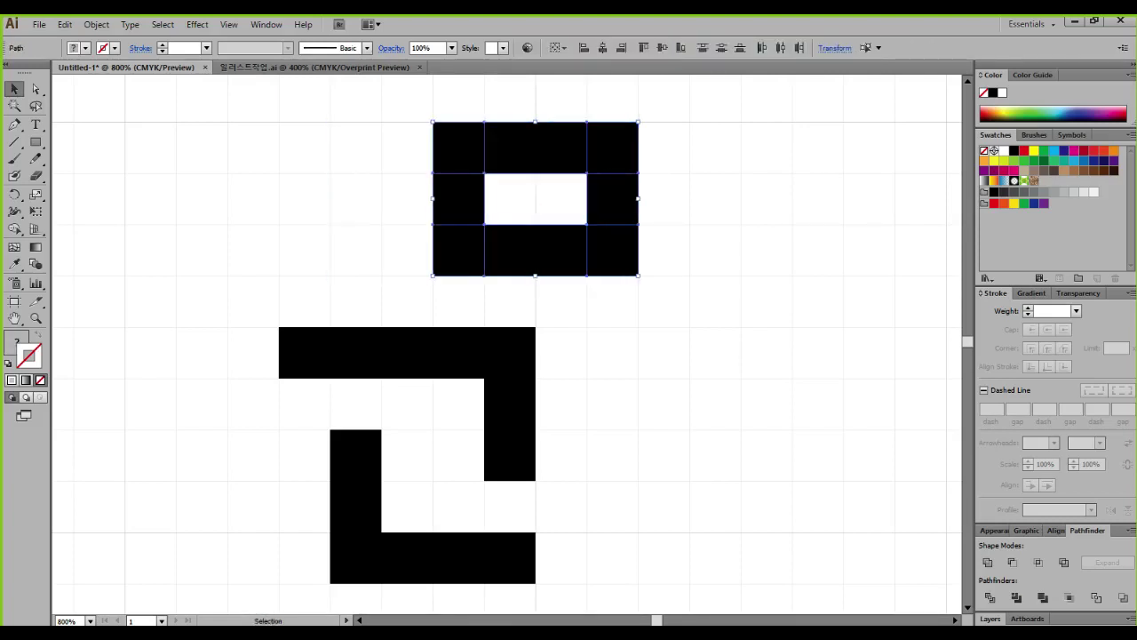
key("ctrl+z")
key("ctrl+shift+a")
left_click_drag(510, 147, 664, 198)
left_click_drag(510, 199, 612, 250)
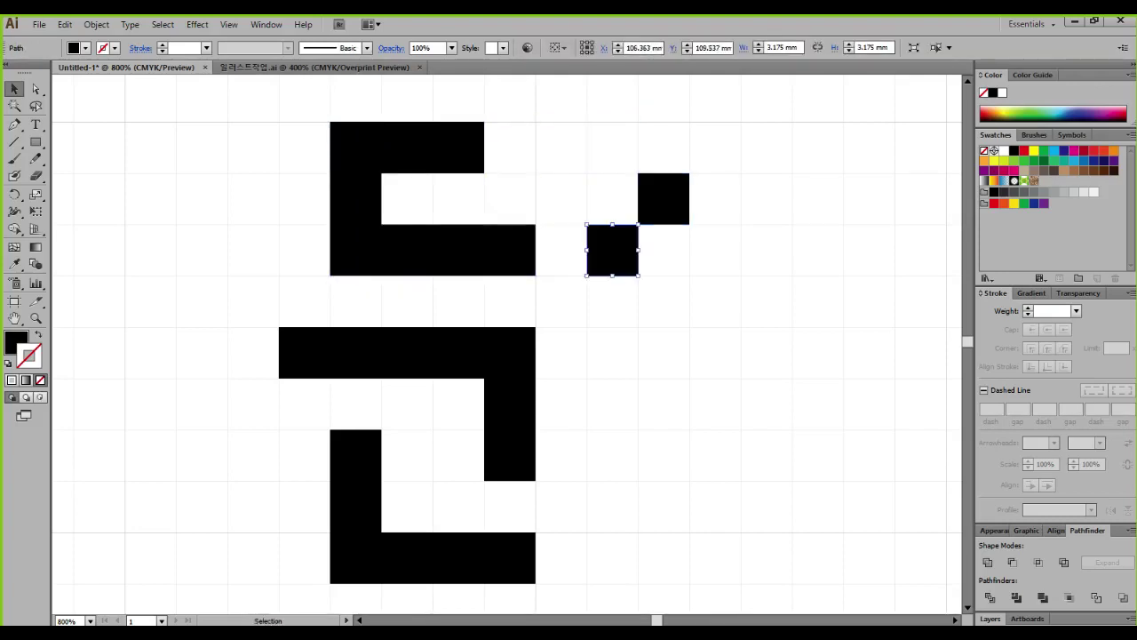
key("ctrl+z")
key("ctrl+z")
Cut the frame's upper-right corner diagonally by moving the corner piece's outer anchor point one grid cell left onto its neighbouring anchor
key("ctrl+=")
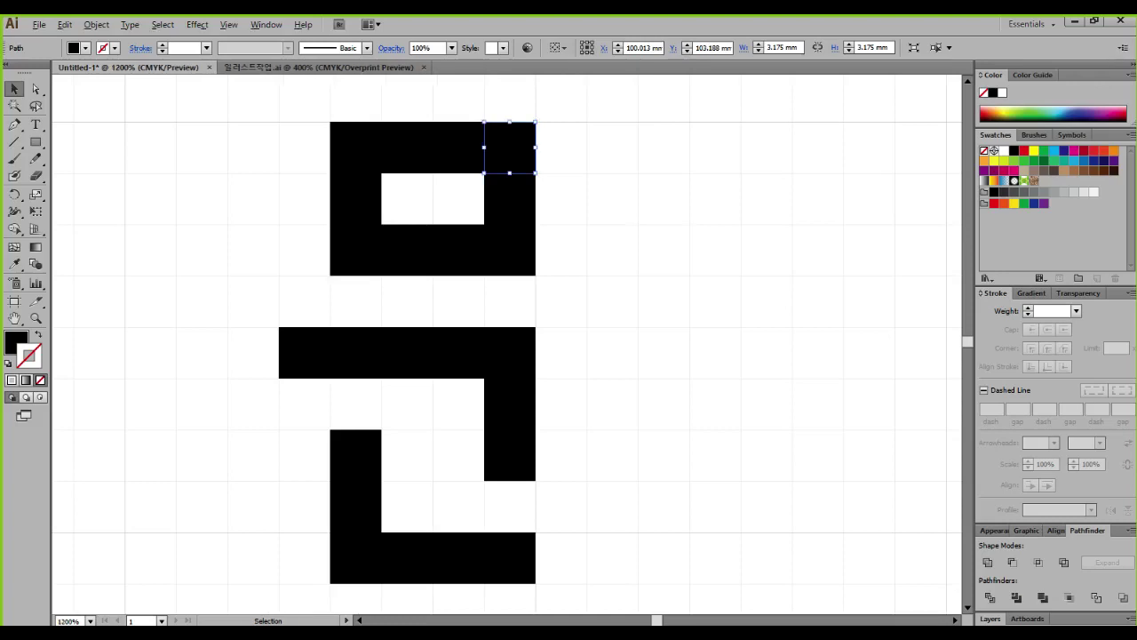
key("ctrl+=")
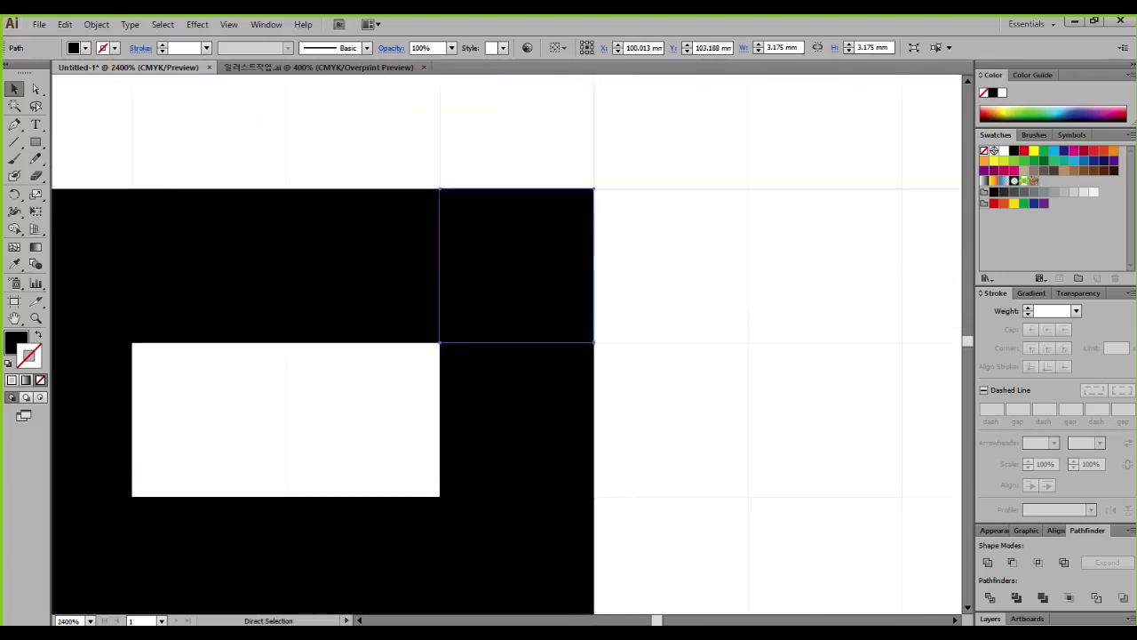
mouse_move(603, 194)
left_mouse_down()
mouse_move(573, 203)
mouse_move(611, 210)
mouse_move(624, 182)
left_mouse_up()
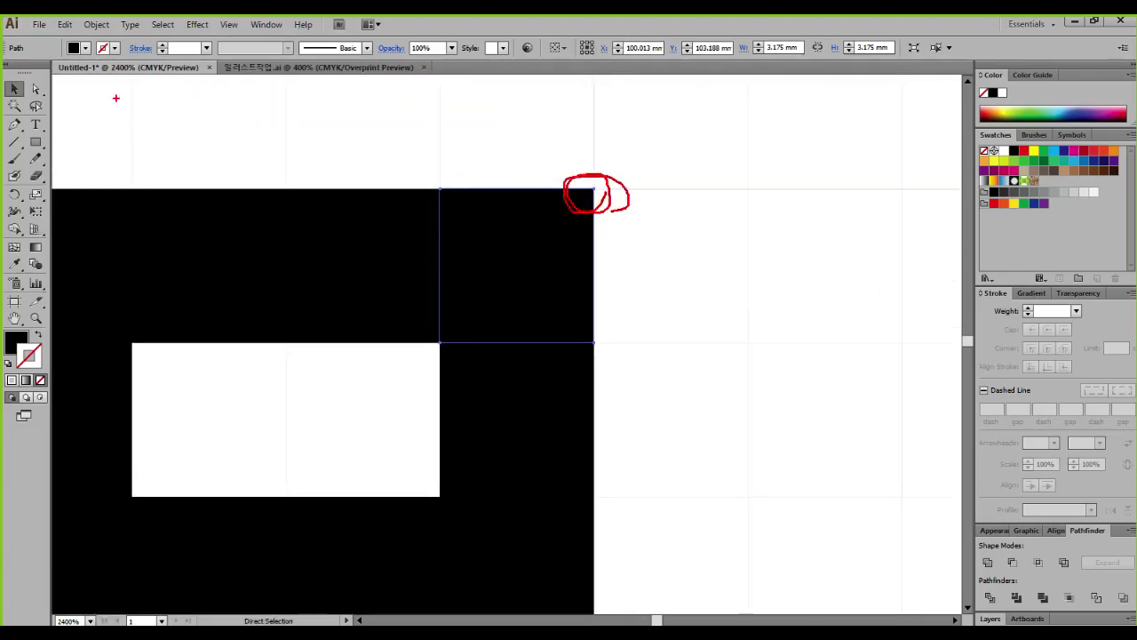
mouse_move(66, 90)
left_mouse_down()
mouse_move(46, 108)
mouse_move(30, 70)
mouse_move(61, 110)
left_mouse_up()
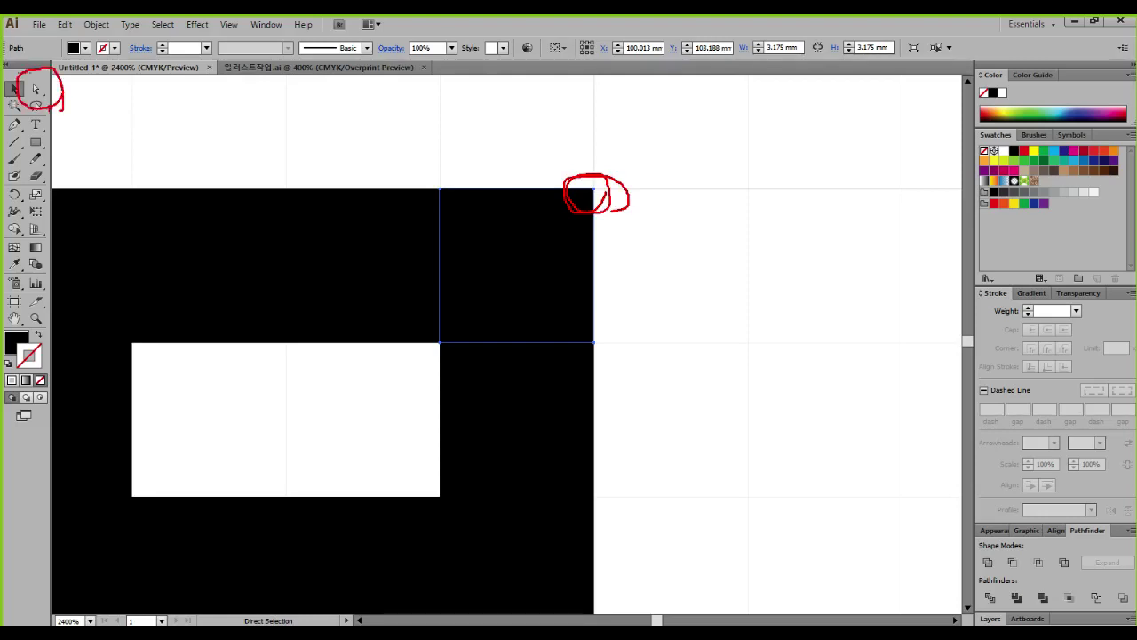
key("Escape")
left_click(36, 89)
left_click_drag(524, 157, 652, 223)
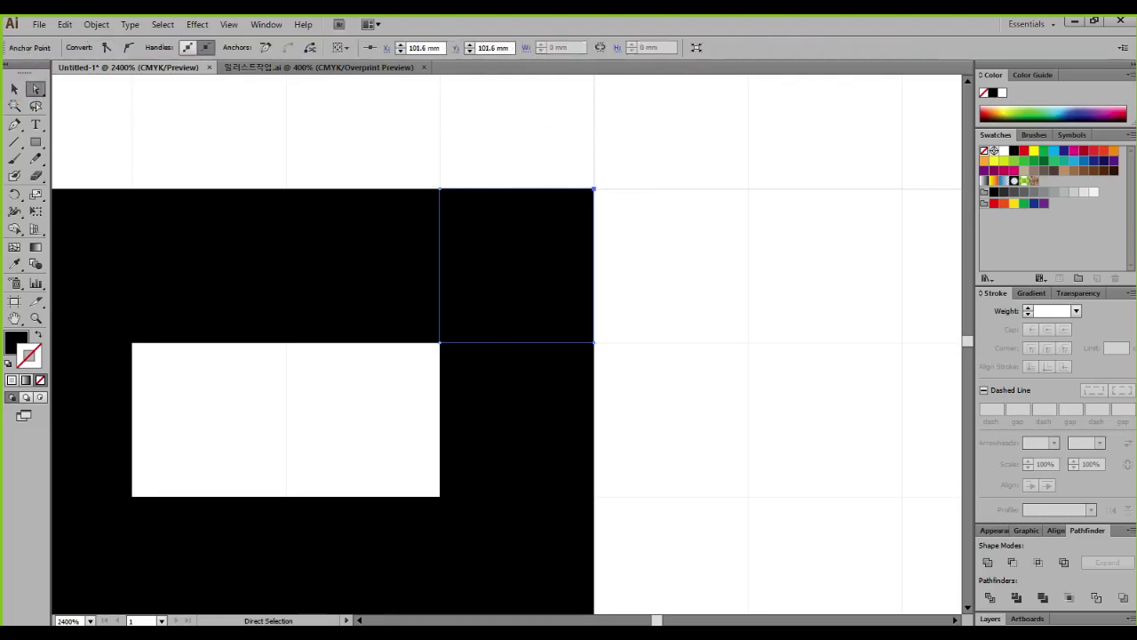
left_click_drag(594, 188, 439, 188)
Cut the frame's lower-left corner diagonally by moving its outer anchor point one grid cell right onto the neighbouring anchor
key("space")
left_click_drag(373, 427, 636, 278)
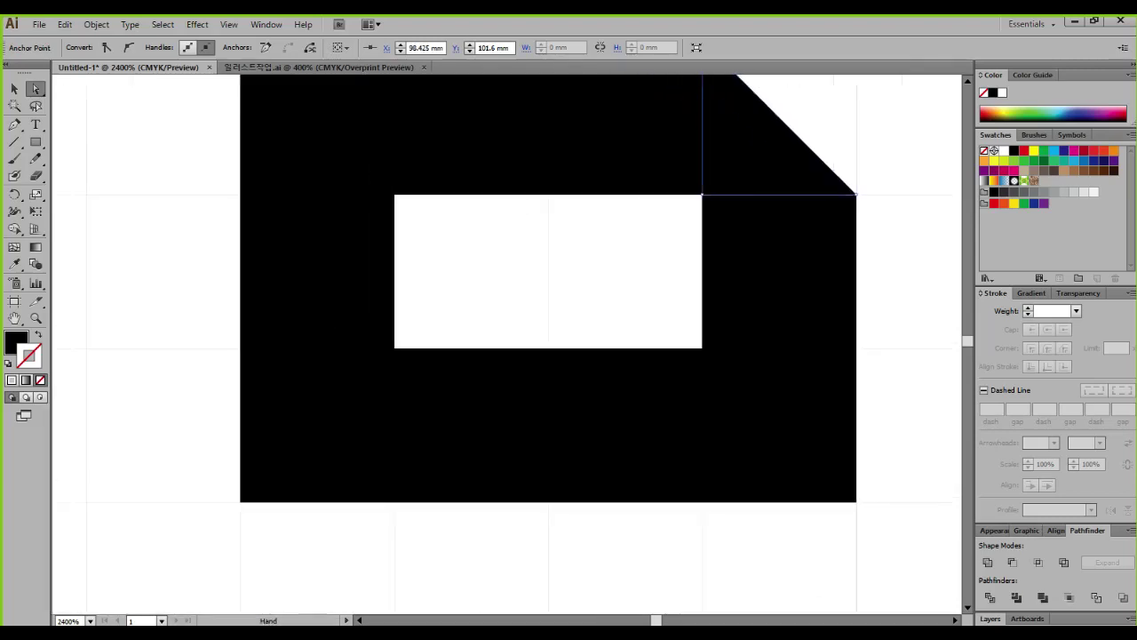
left_click(318, 425)
left_click_drag(198, 476, 264, 550)
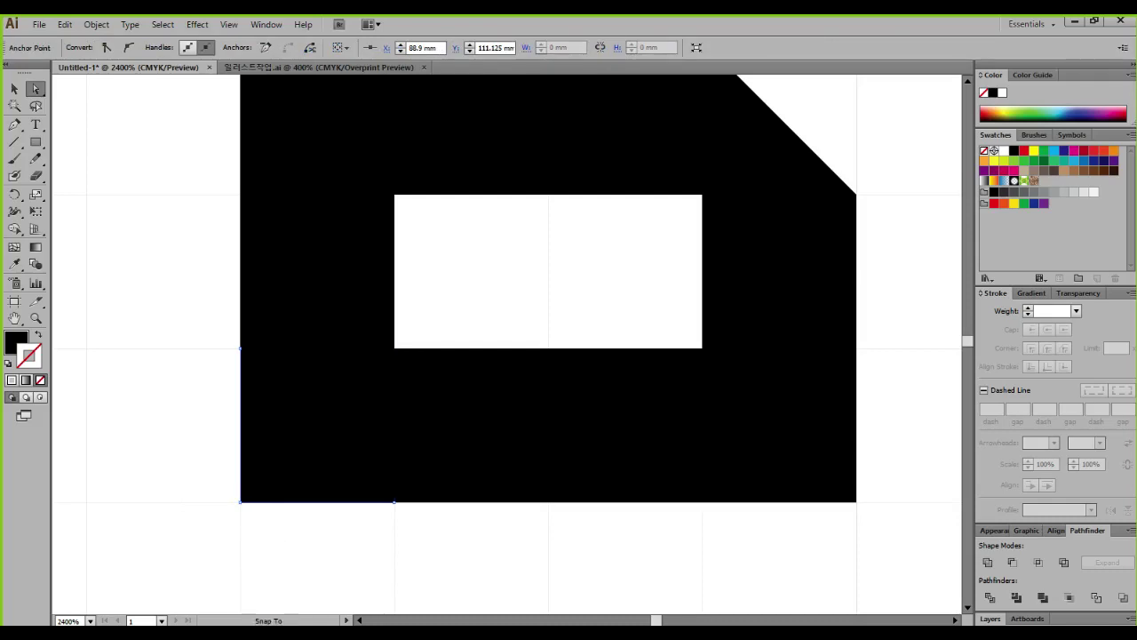
left_click_drag(240, 502, 394, 502)
scroll(367, 449, "down", 1)
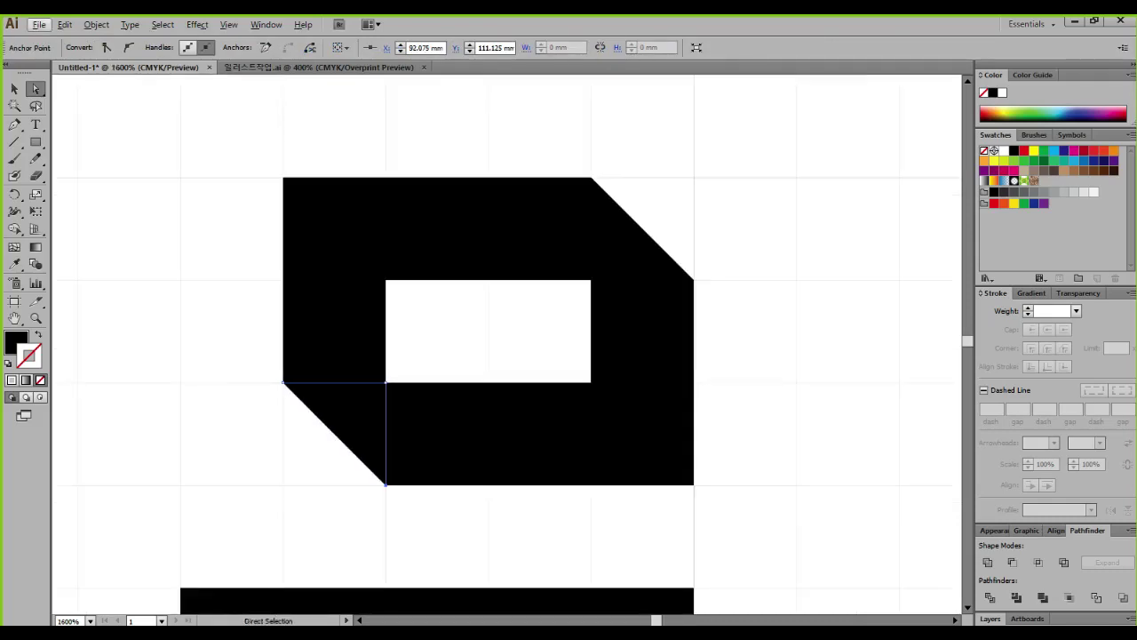
Examine the separate pieces forming the frame's upper-left part by selecting them one by one and together
left_click(14, 89)
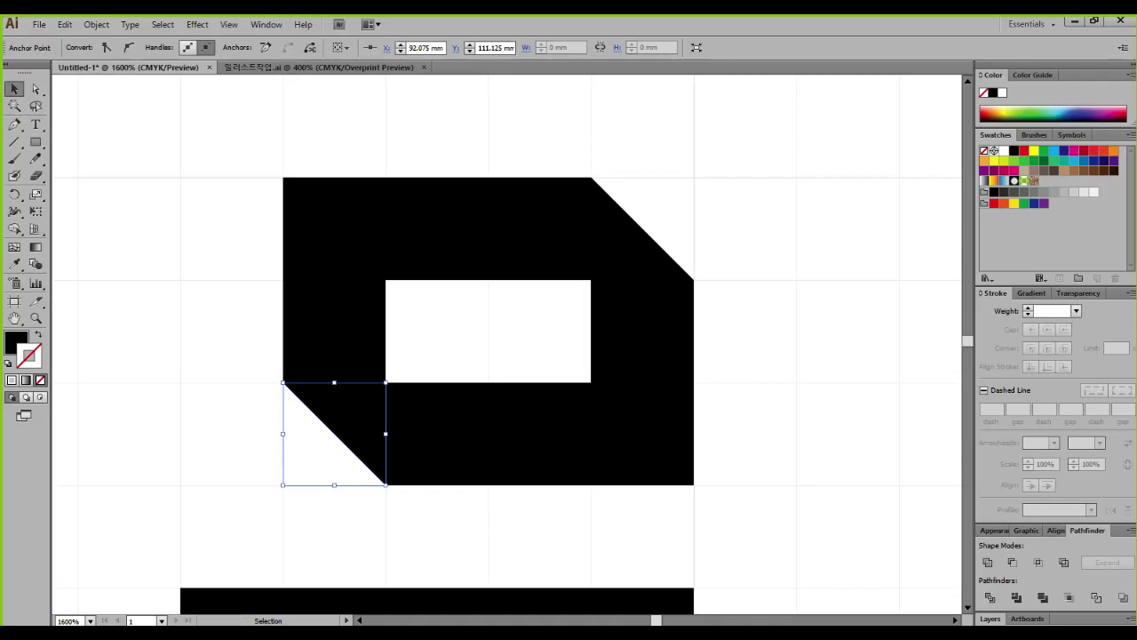
left_click(338, 322)
key("ctrl+2")
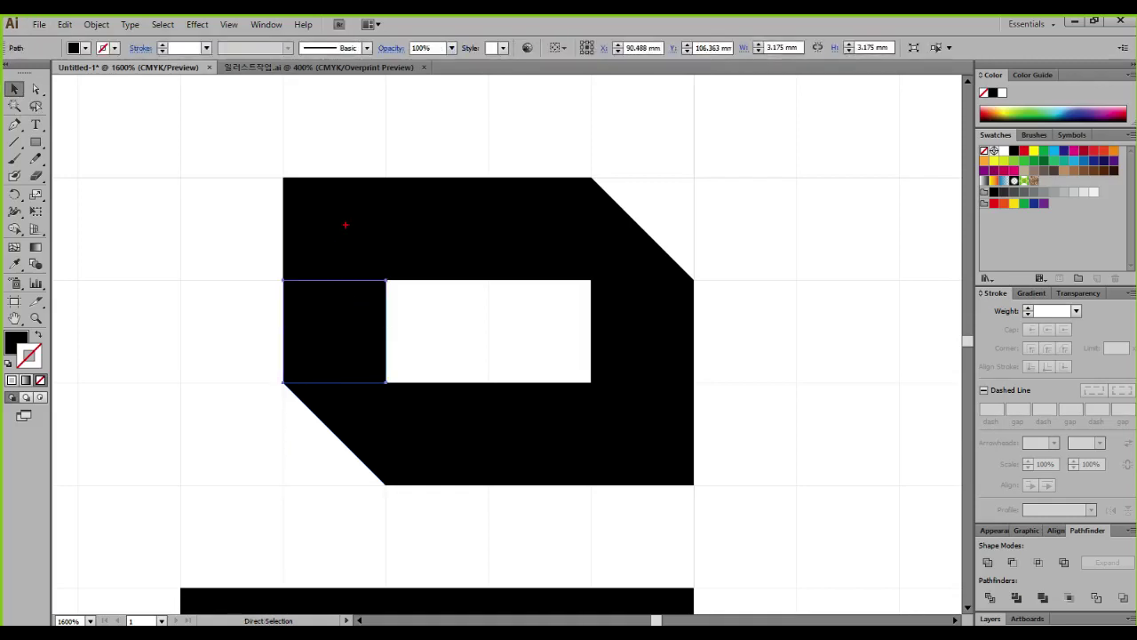
left_click(346, 225)
left_click(459, 229)
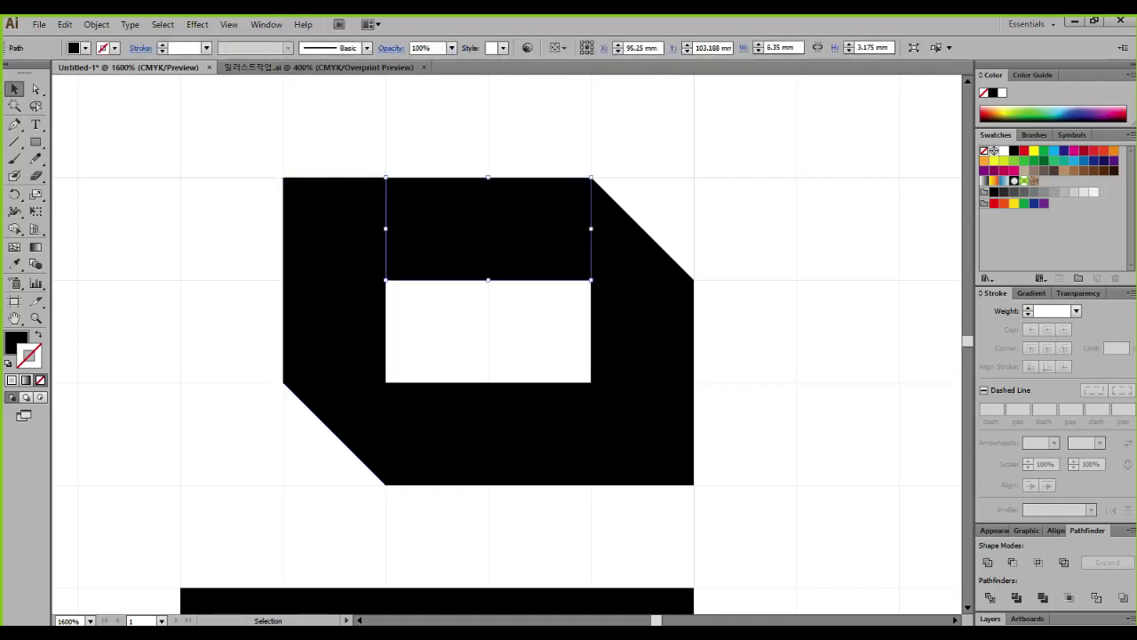
left_click(337, 230)
left_click(337, 327)
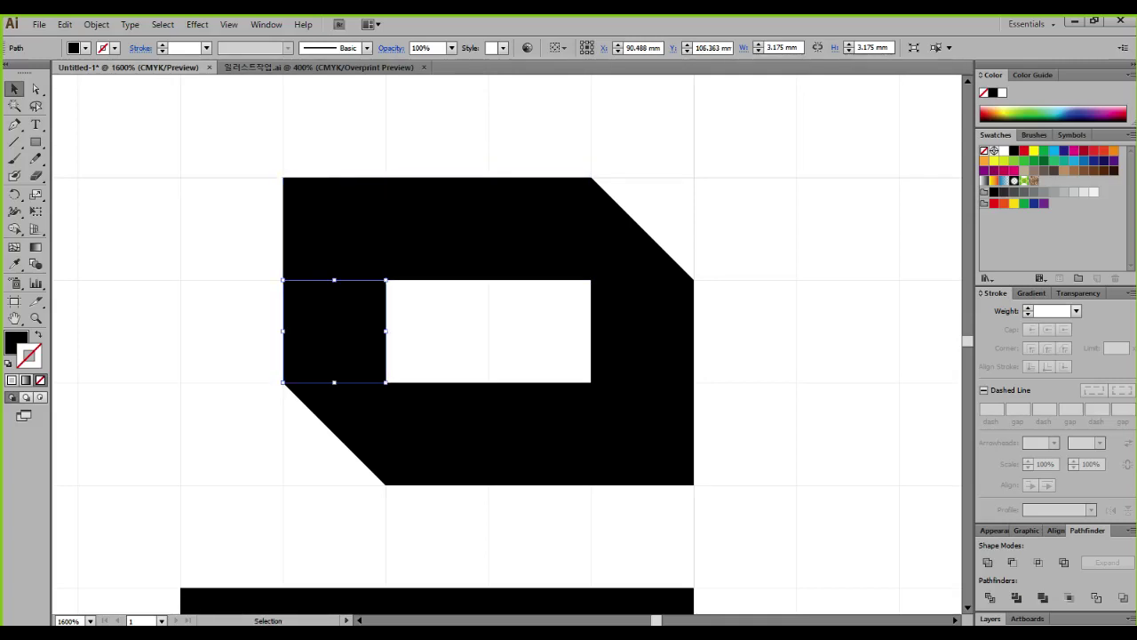
left_click(337, 231)
left_click(459, 230)
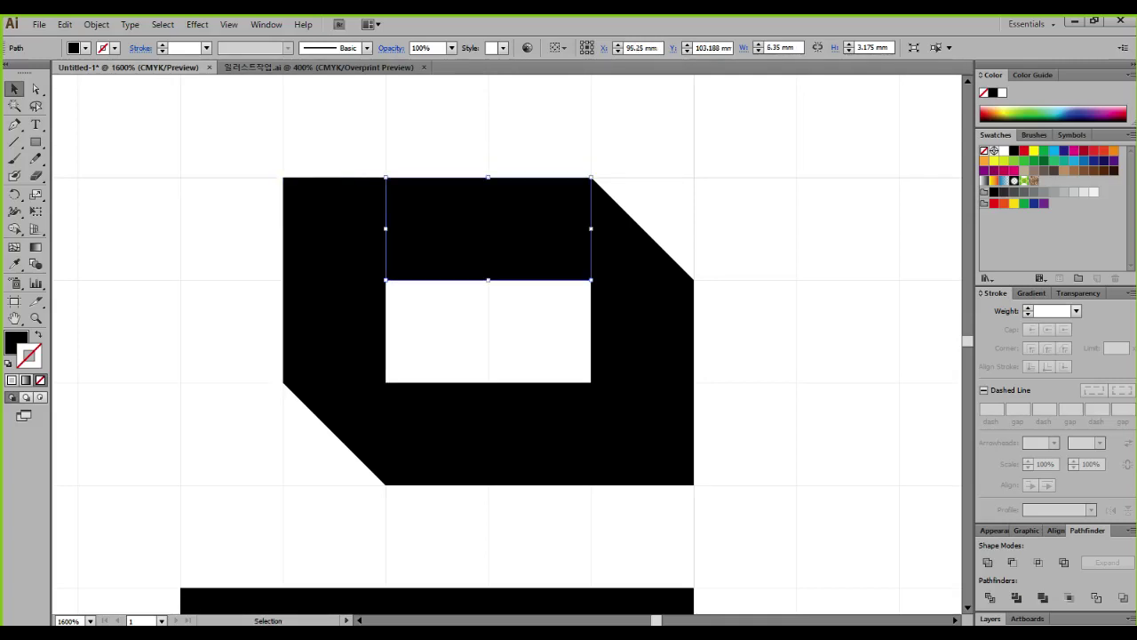
left_click_drag(251, 152, 490, 342)
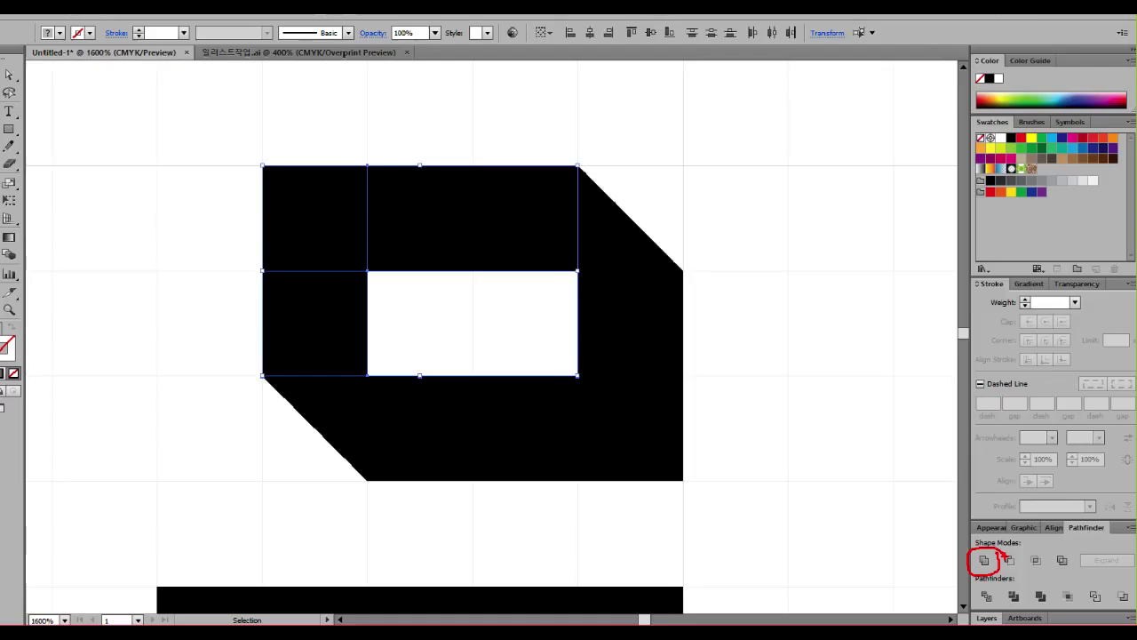
left_click(859, 535)
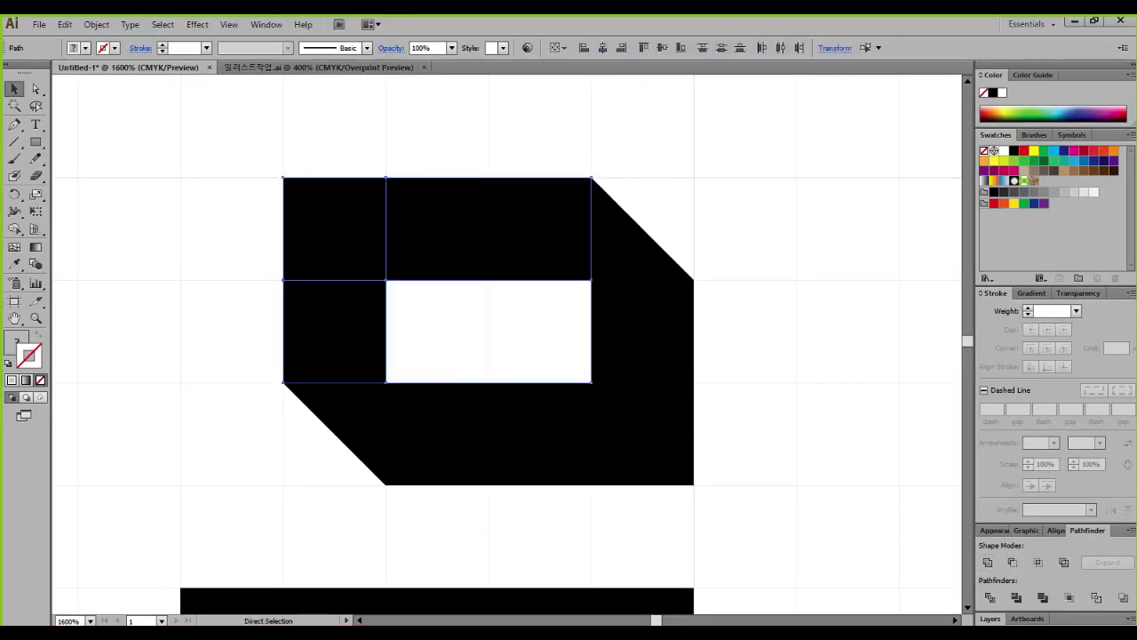
key("ctrl+shift+a")
Unite the frame's left, upper-left corner and top pieces into one shape, leaving out the central rectangle
left_click(488, 228)
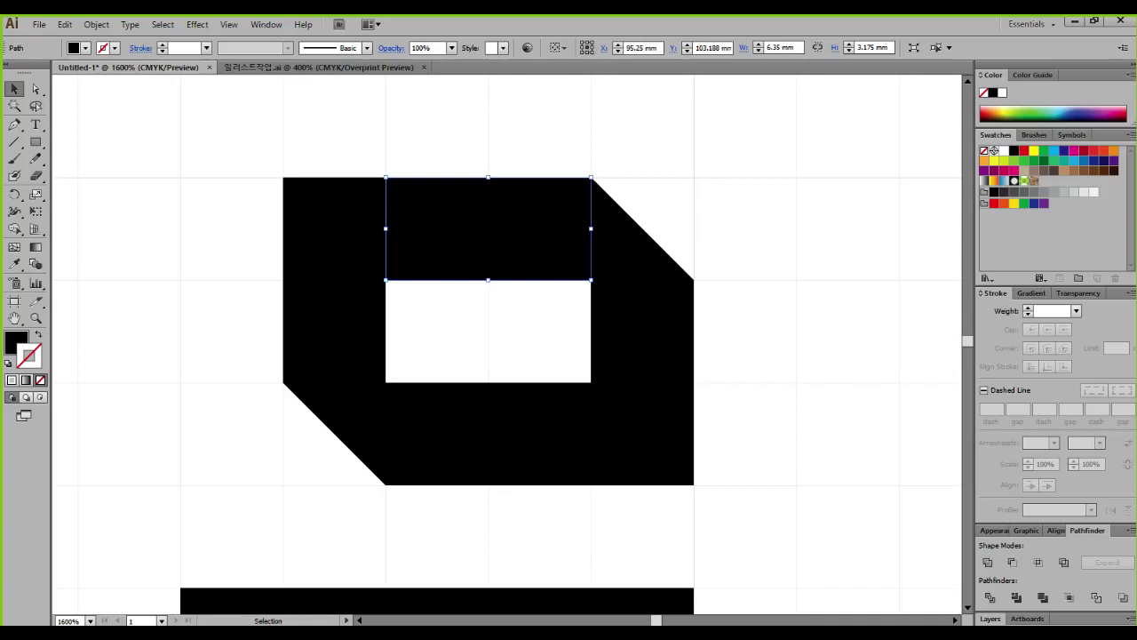
left_click(334, 228)
left_click(334, 331)
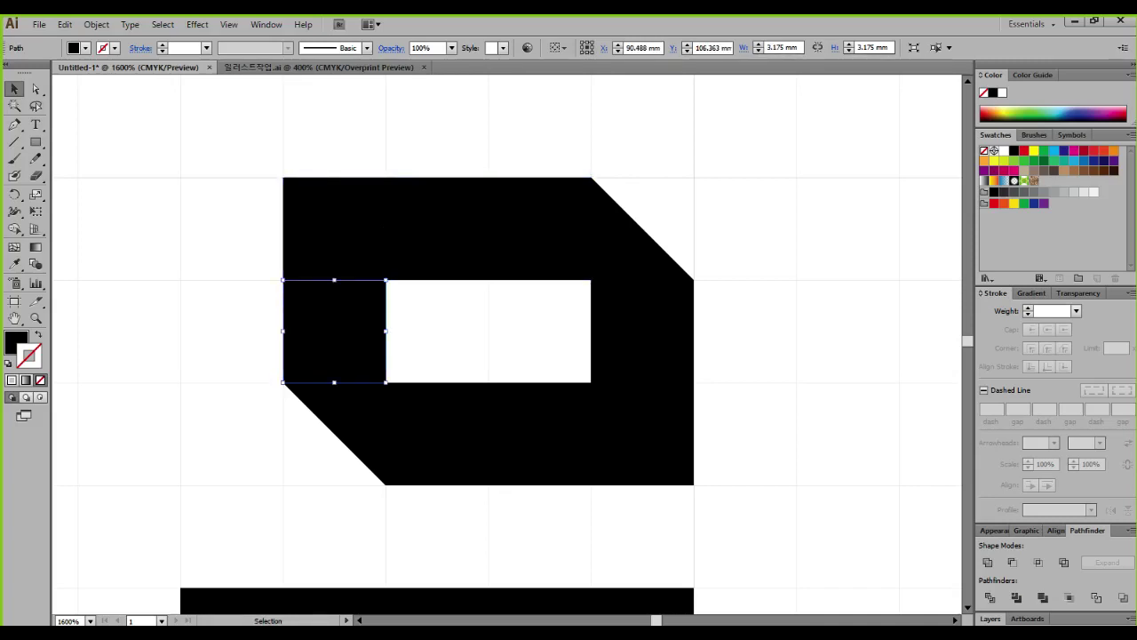
left_click(334, 229, "shift")
left_click(488, 229, "shift")
left_click(488, 330, "shift")
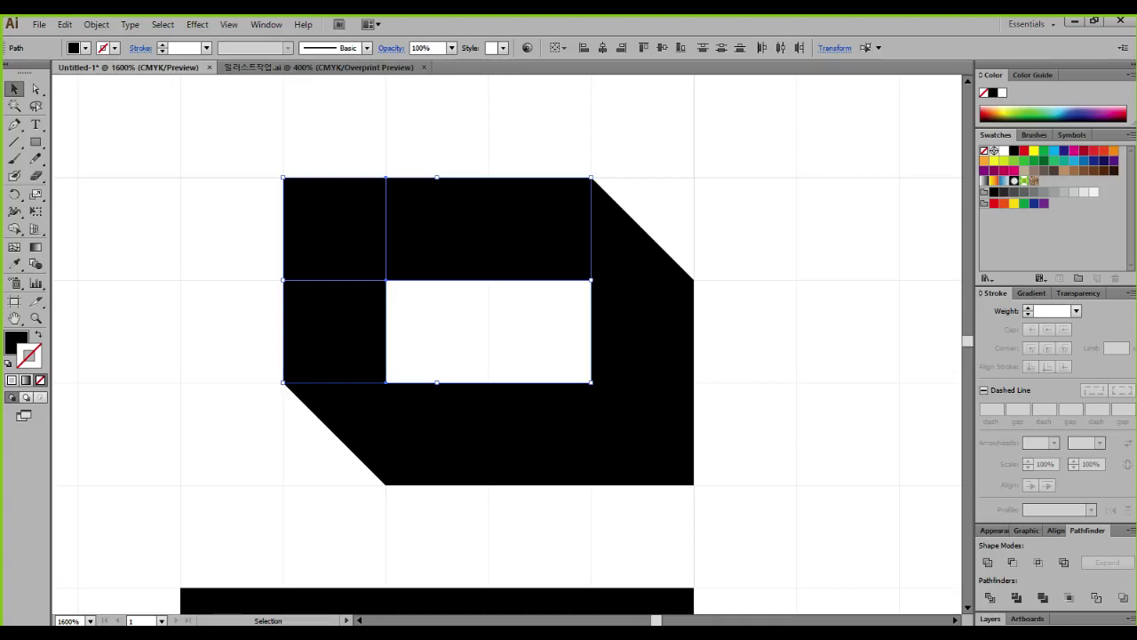
key("a")
left_click_drag(331, 314, 355, 316)
left_click_drag(333, 238, 374, 242)
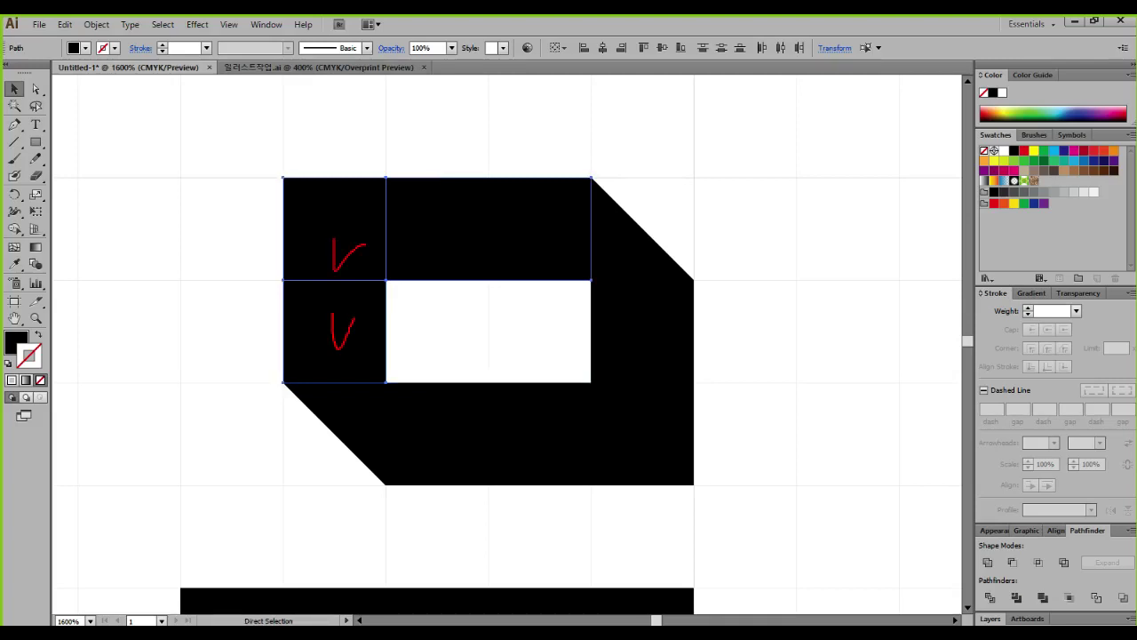
left_click_drag(435, 222, 499, 214)
key("v")
left_click(987, 563)
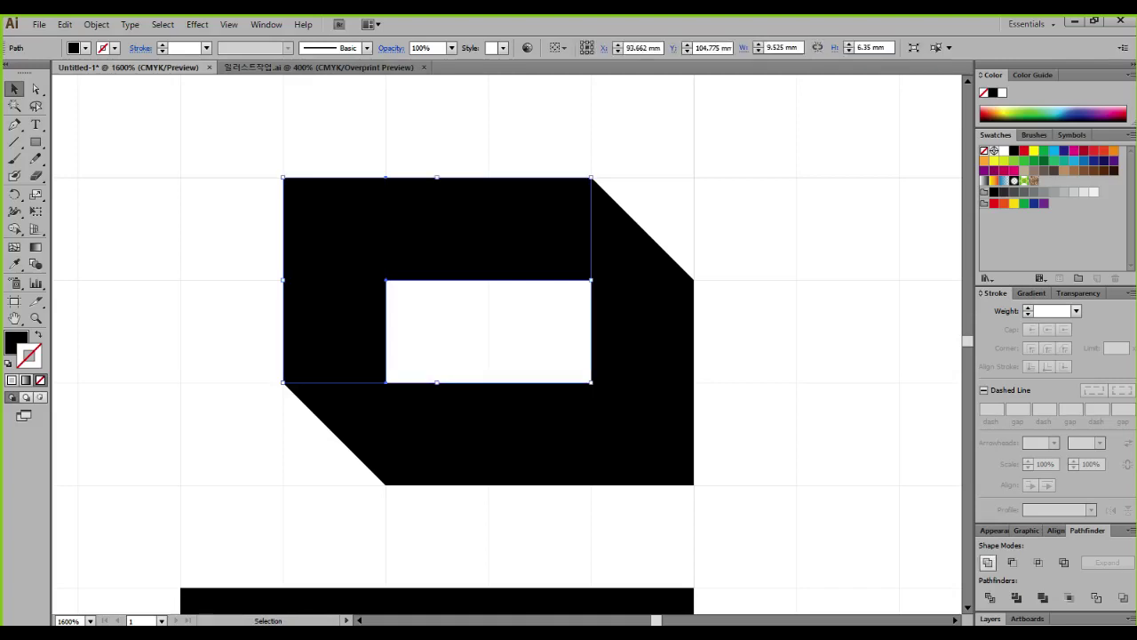
key("a")
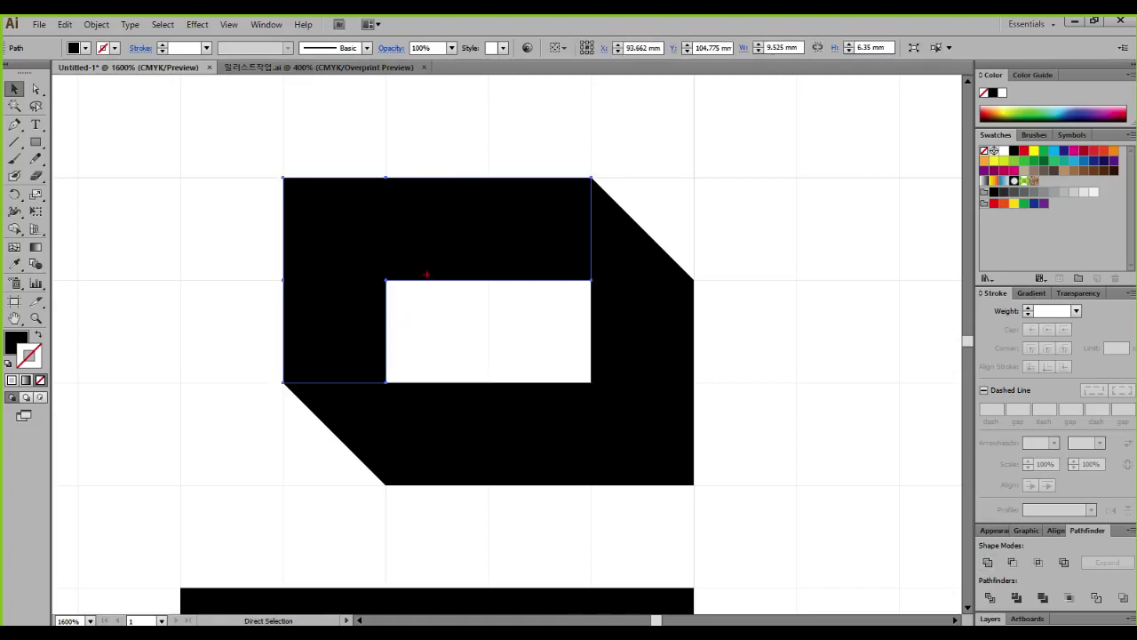
left_click_drag(426, 275, 389, 306)
left_click_drag(466, 270, 420, 323)
left_click_drag(504, 278, 452, 346)
mouse_move(554, 296)
left_mouse_down()
mouse_move(489, 359)
mouse_move(513, 360)
left_mouse_up()
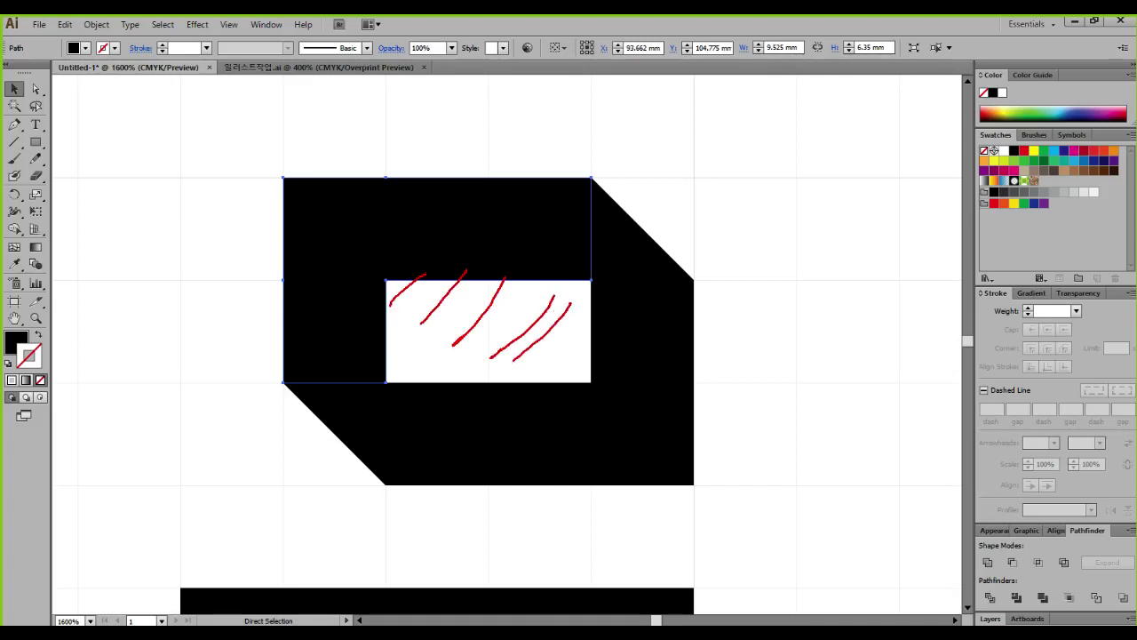
left_click_drag(586, 325, 550, 377)
key("Escape")
Try to unite the frame's right, lower-right corner and bottom pieces together with the central rectangle
key("v")
left_click(488, 434)
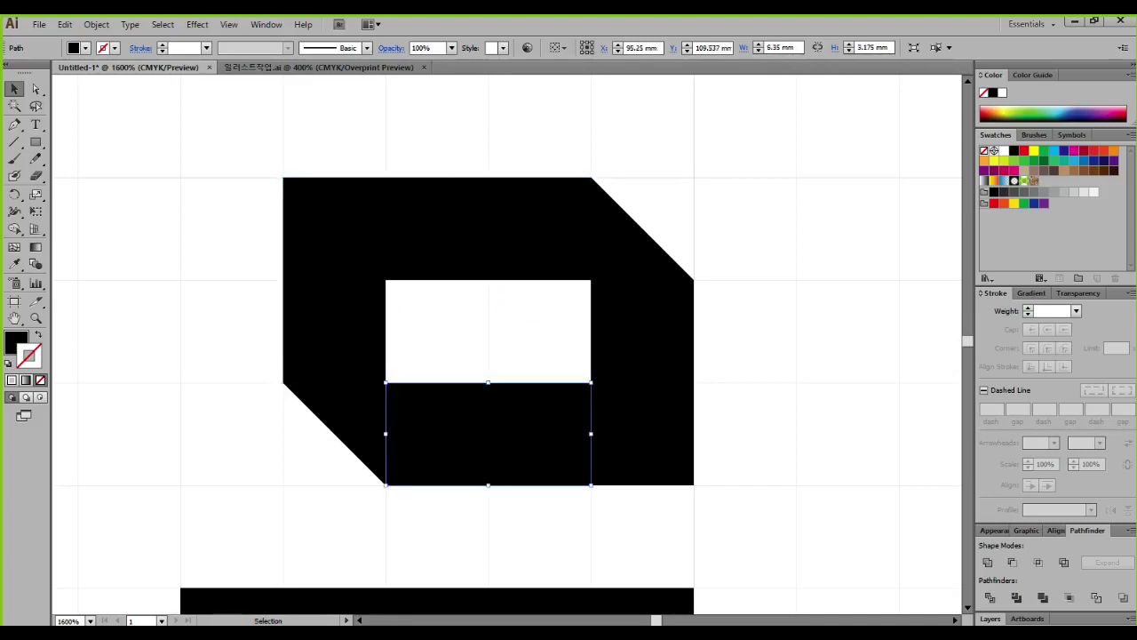
left_click(643, 434)
left_click(643, 332)
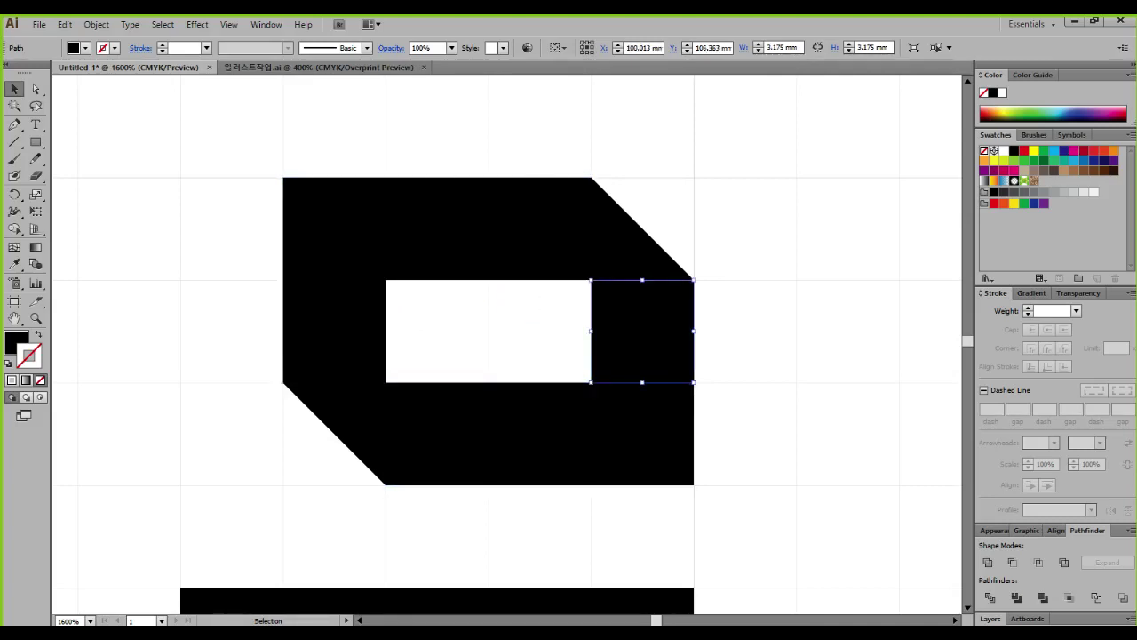
left_click_drag(774, 523, 533, 332)
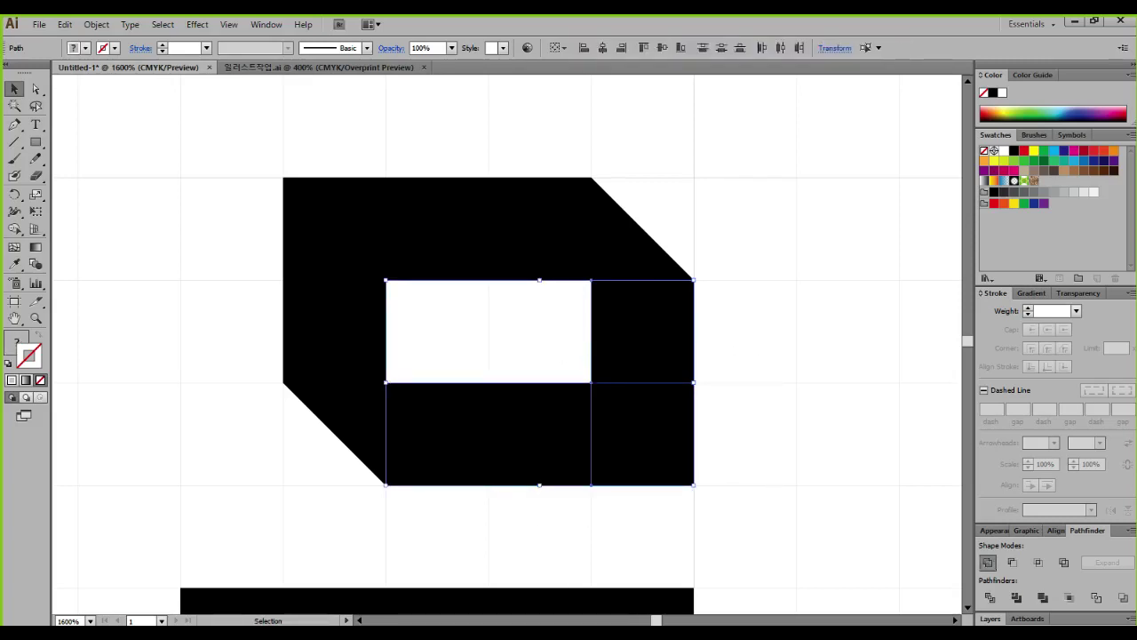
left_click(987, 562)
key("ctrl+z")
left_click(768, 400)
Unite the frame's right, lower-right corner and bottom pieces into one shape, leaving out the central rectangle
left_click(642, 331)
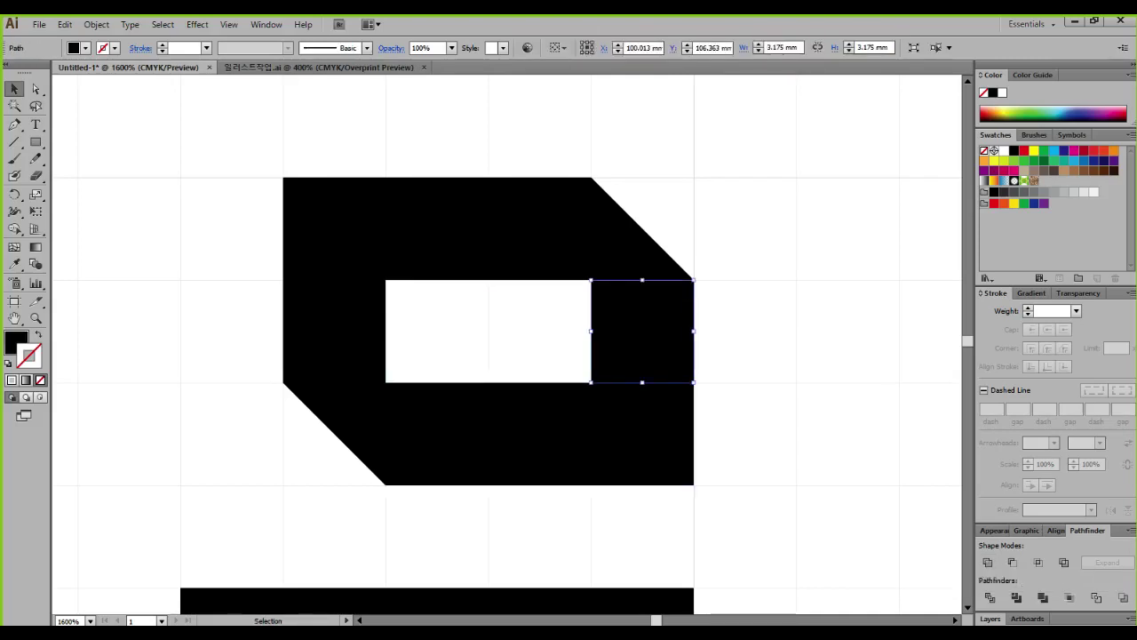
left_click(643, 433, "shift")
left_click(488, 434, "shift")
left_click(489, 331, "shift")
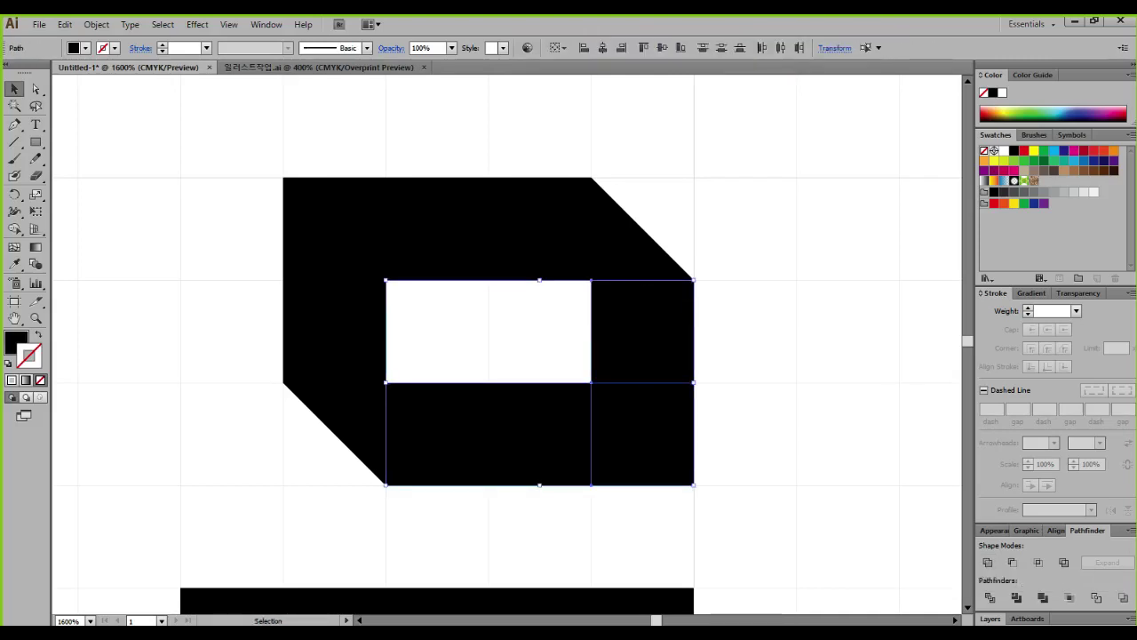
left_click(988, 563)
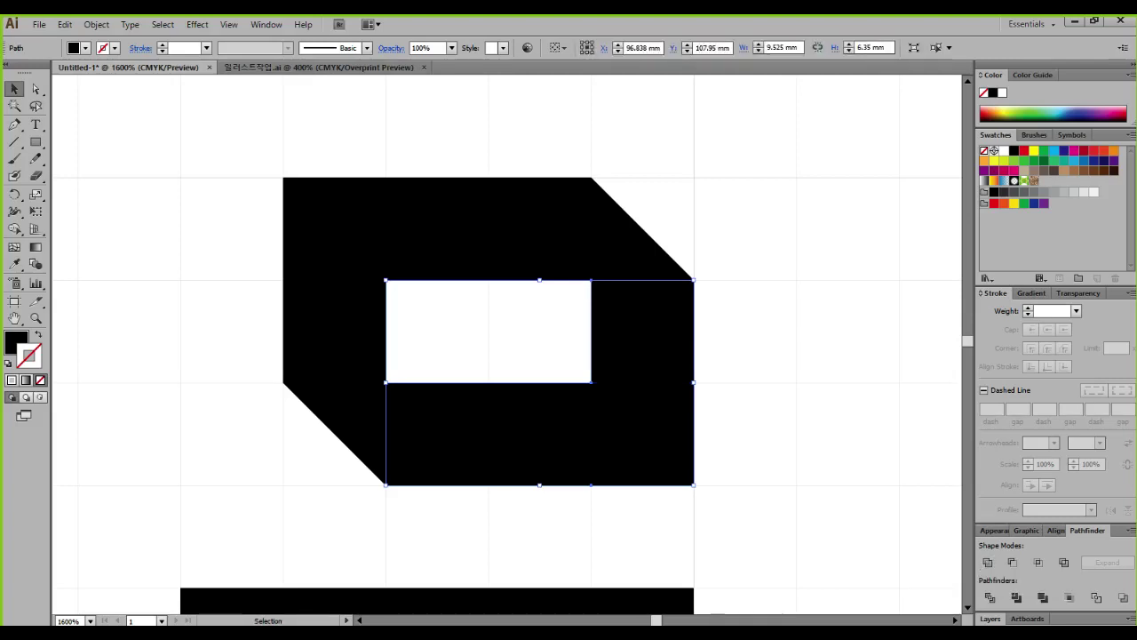
Move the frame's two L-shaped pieces and two diagonal corners together seven grid cells right, away from the unfilled central rectangle
left_click(768, 400)
left_click(489, 229)
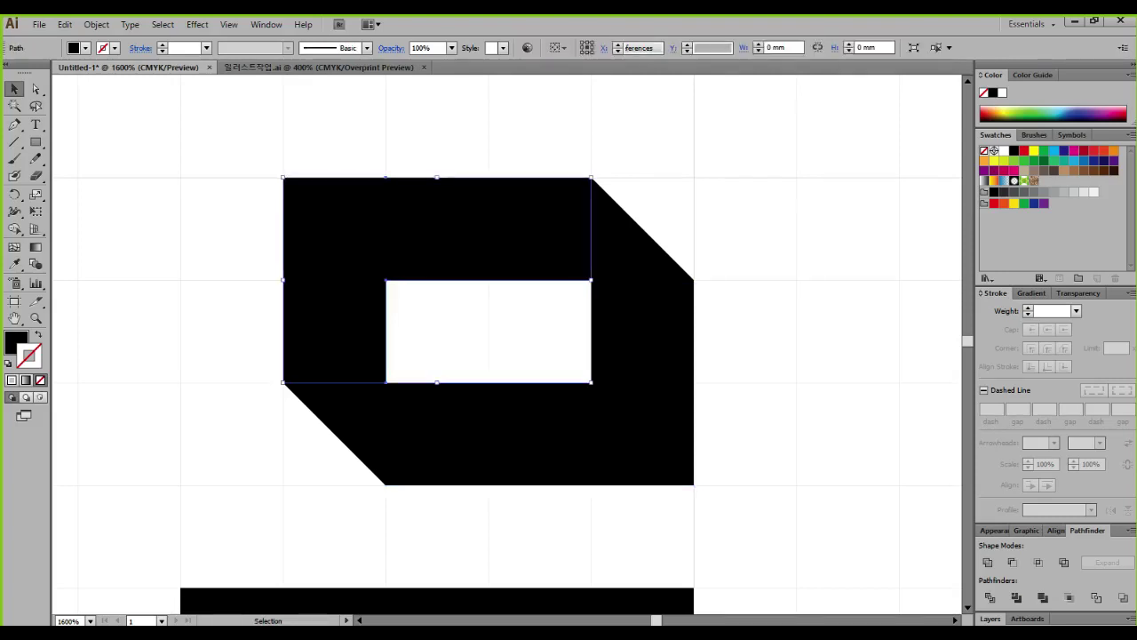
left_click(625, 248, "shift")
left_click(643, 355, "shift")
left_click(357, 413, "shift")
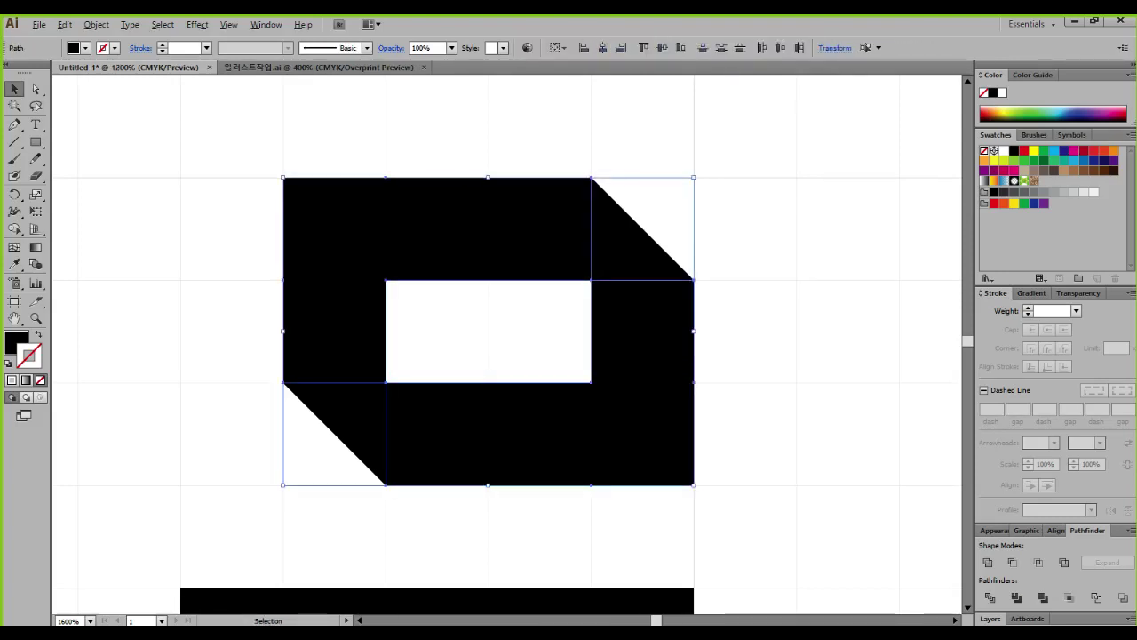
scroll(438, 407, "down", 2)
left_click_drag(438, 407, 296, 361)
left_click_drag(322, 267, 681, 267)
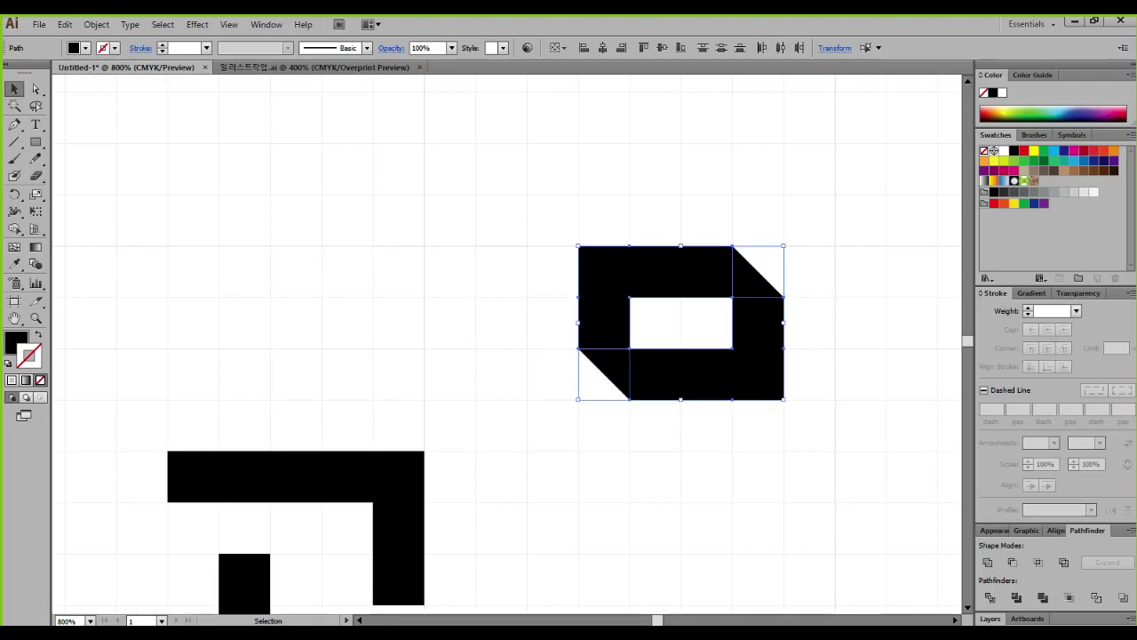
Delete the leftover unfilled central rectangle and move the frame pieces back seven grid cells to their original position
left_click_drag(138, 220, 496, 429)
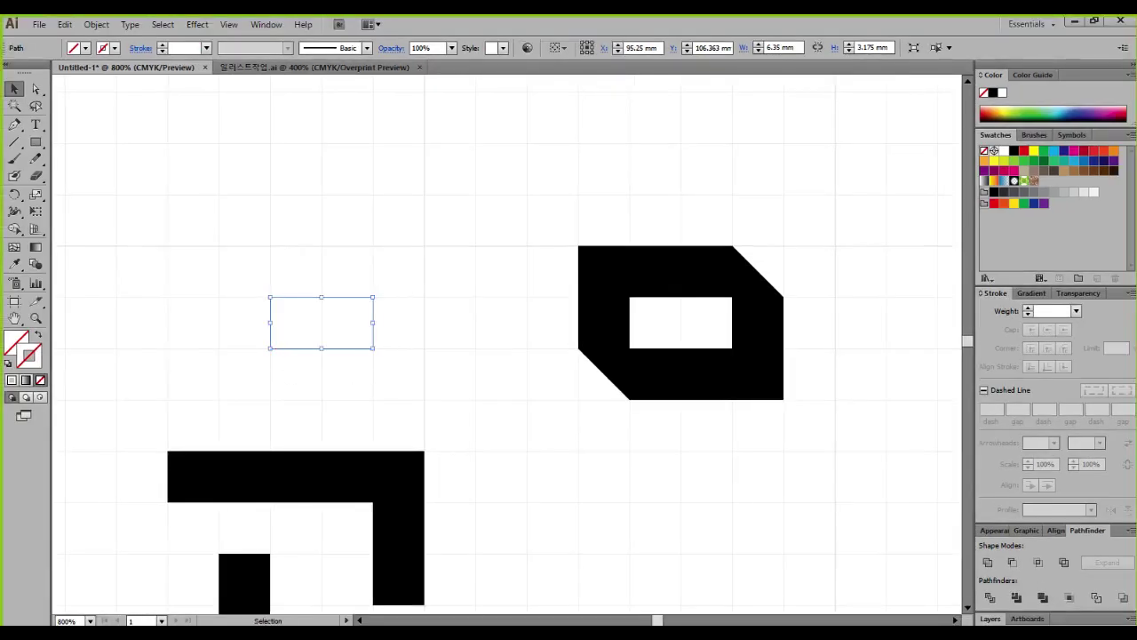
key("Delete")
left_click_drag(565, 225, 804, 440)
left_click_drag(753, 373, 393, 373)
left_click(489, 356)
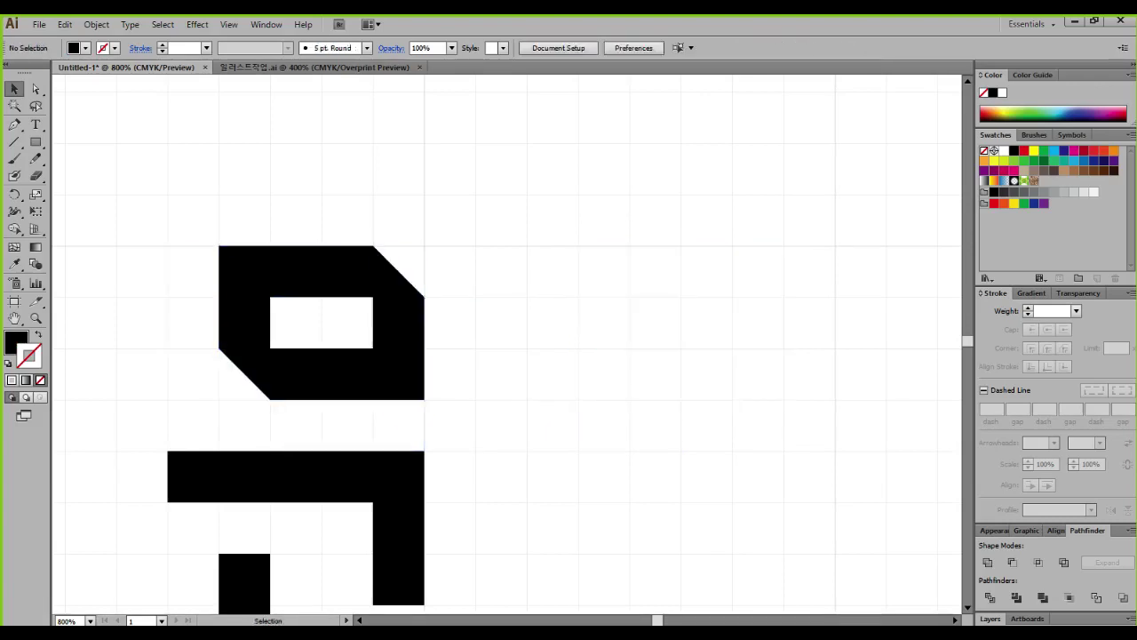
Set the fill of the frame's two L-shaped pieces to C 0%, M 80%, Y 50%, K 0%
left_click(307, 272)
left_click(391, 373, "shift")
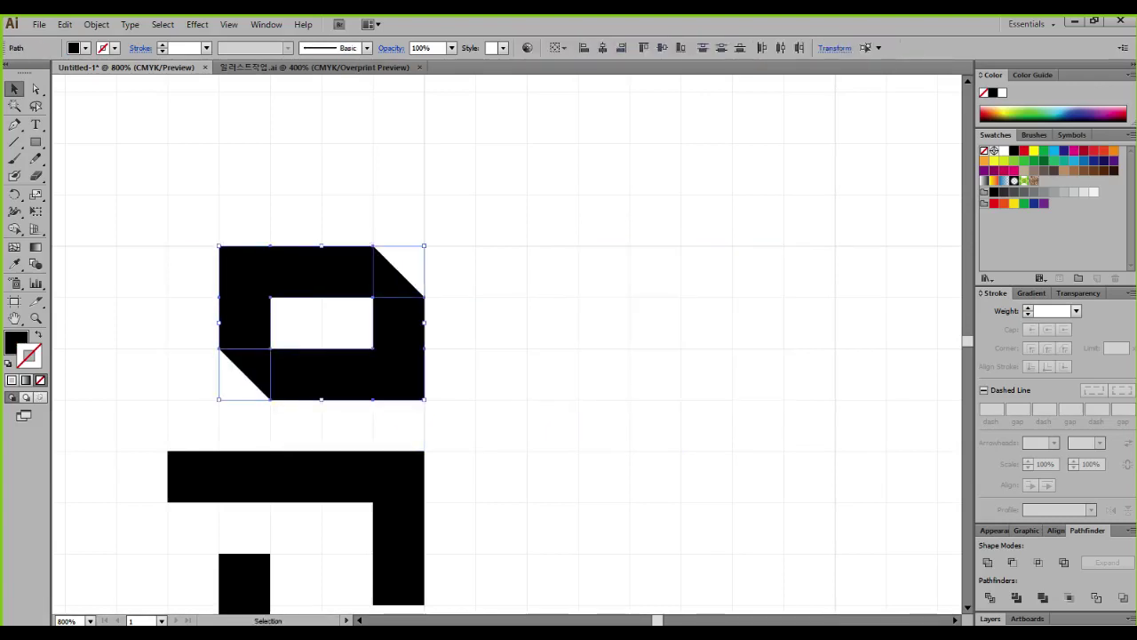
double_click(15, 341)
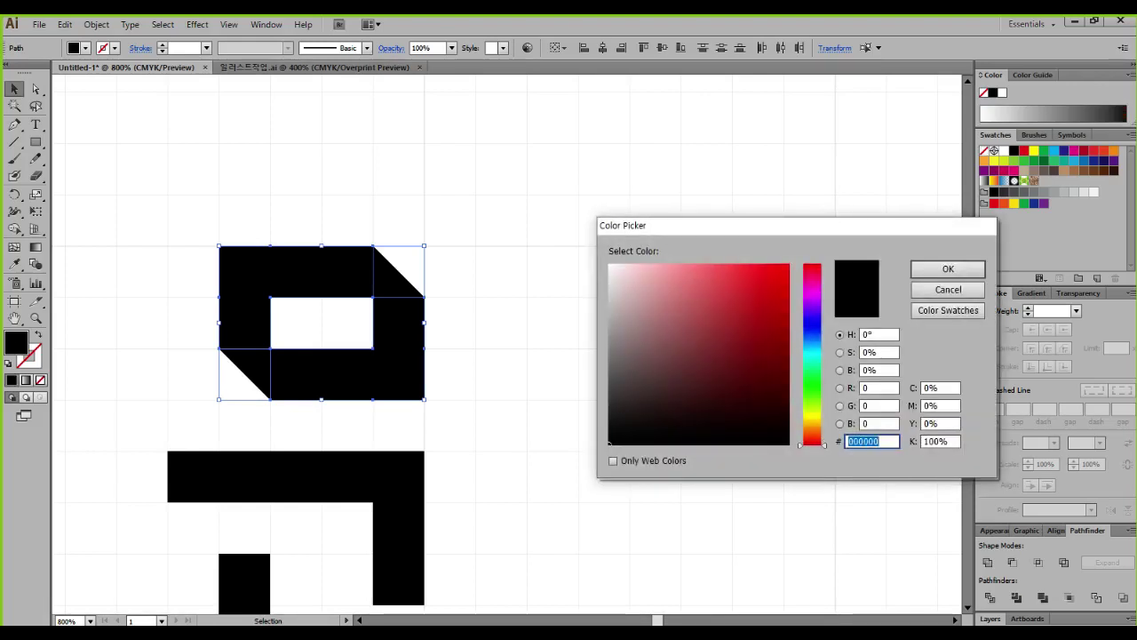
key("Tab")
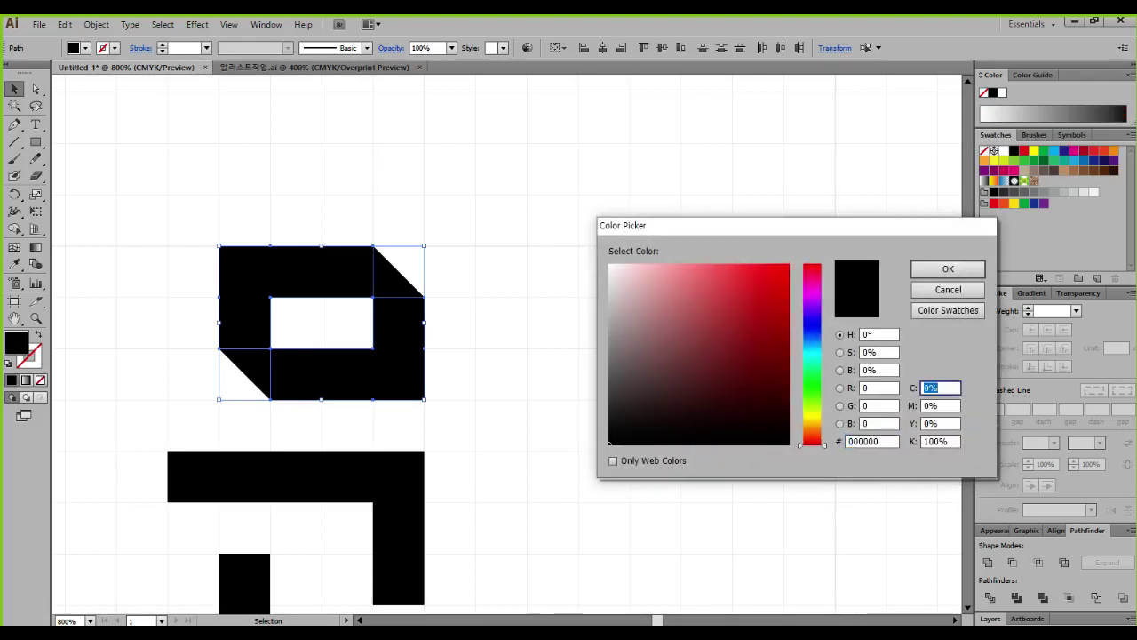
type("0")
key("Tab")
type("80")
key("Tab")
type("50")
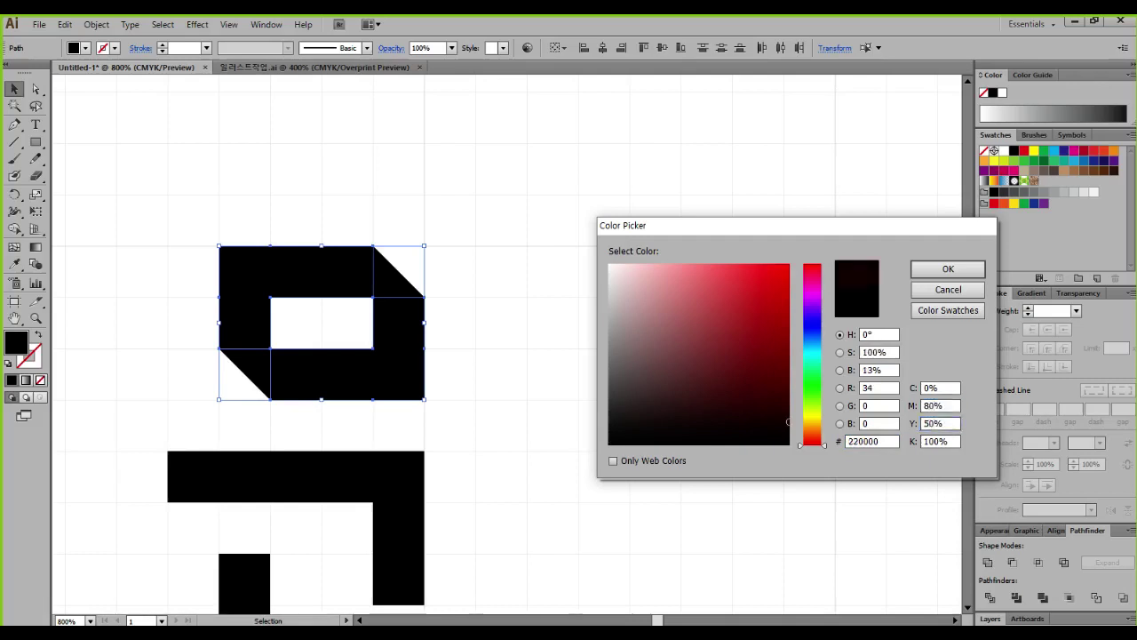
key("Tab")
type("0")
key("Return")
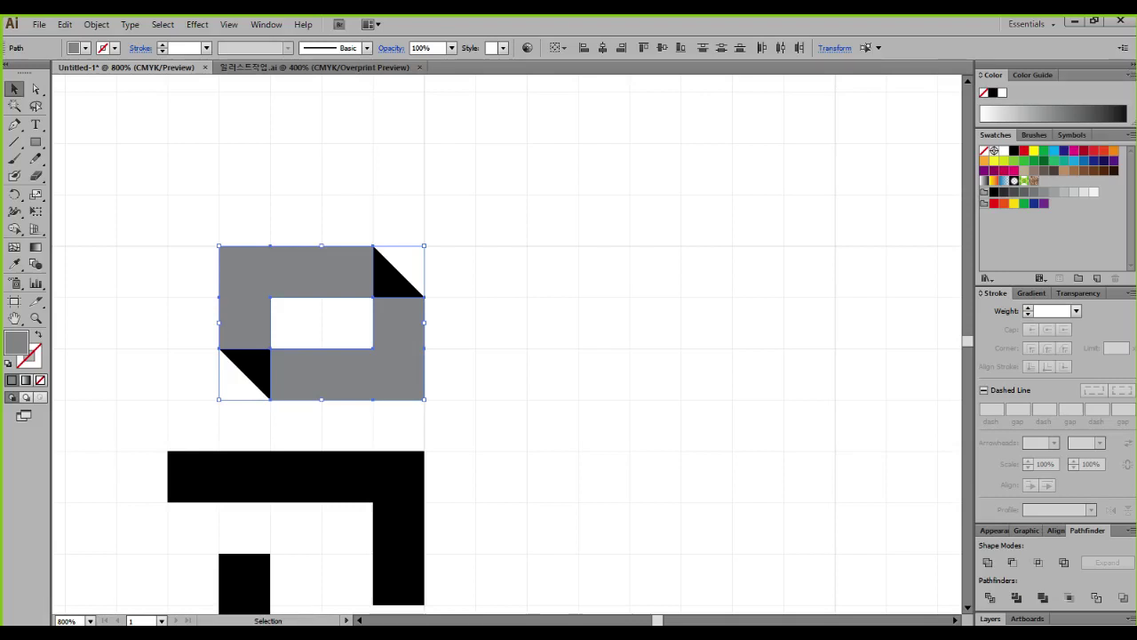
left_click(1131, 75)
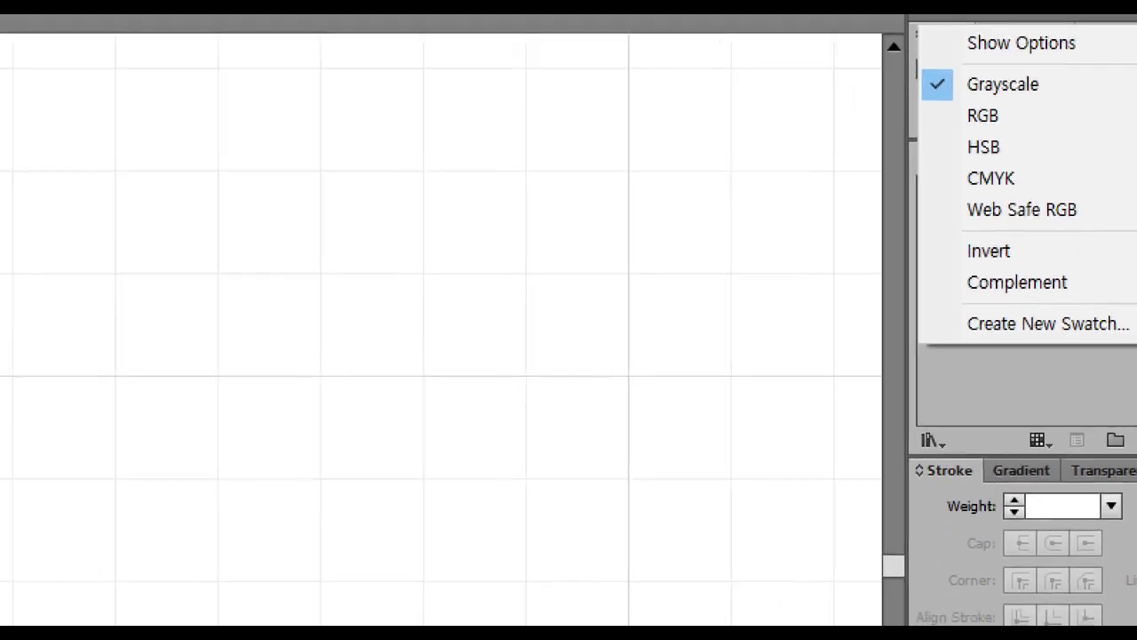
key("super")
key("super")
key("super")
key("super")
key("super")
key("super")
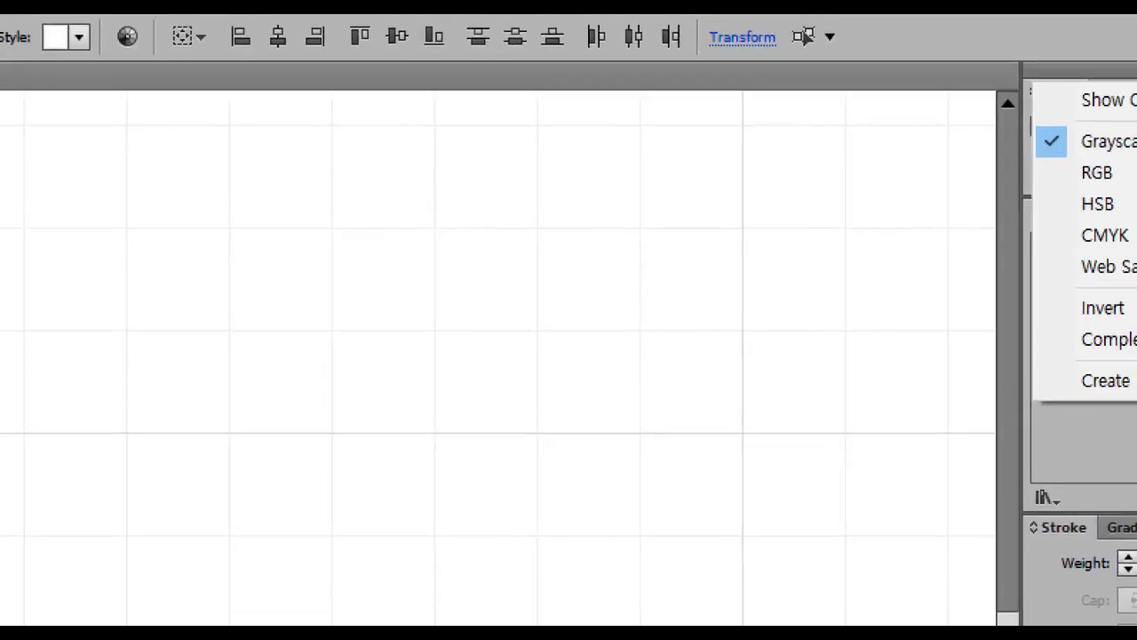
key("super")
key("super")
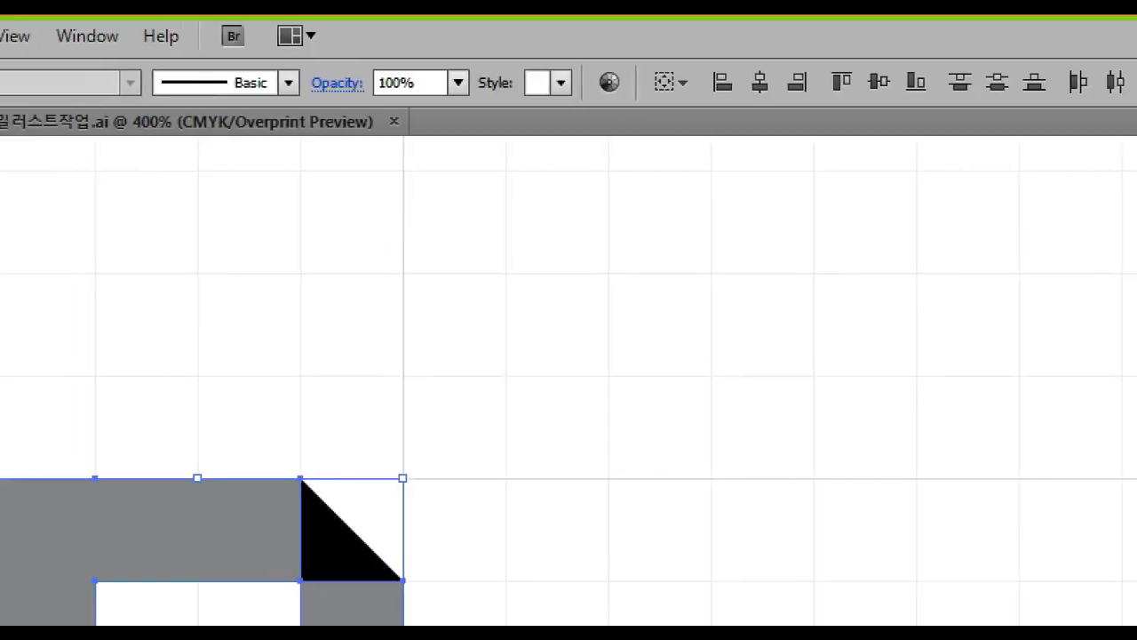
left_click(534, 228)
key("Escape")
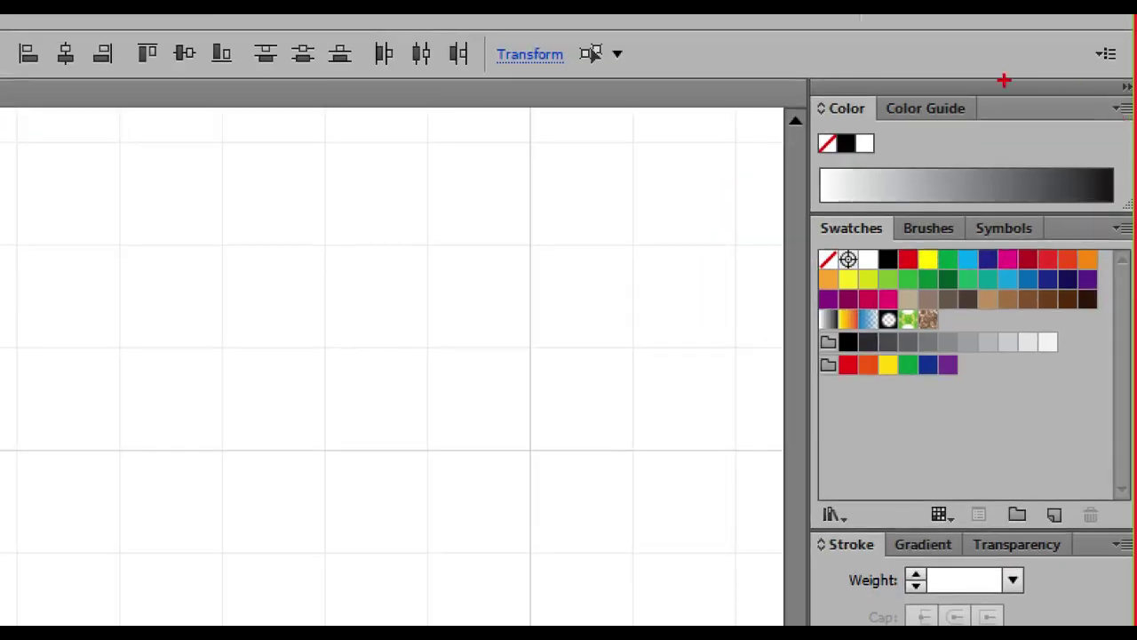
left_click_drag(810, 85, 889, 132)
mouse_move(1105, 82)
left_mouse_down()
mouse_move(1136, 112)
mouse_move(1135, 130)
mouse_move(1130, 85)
left_mouse_up()
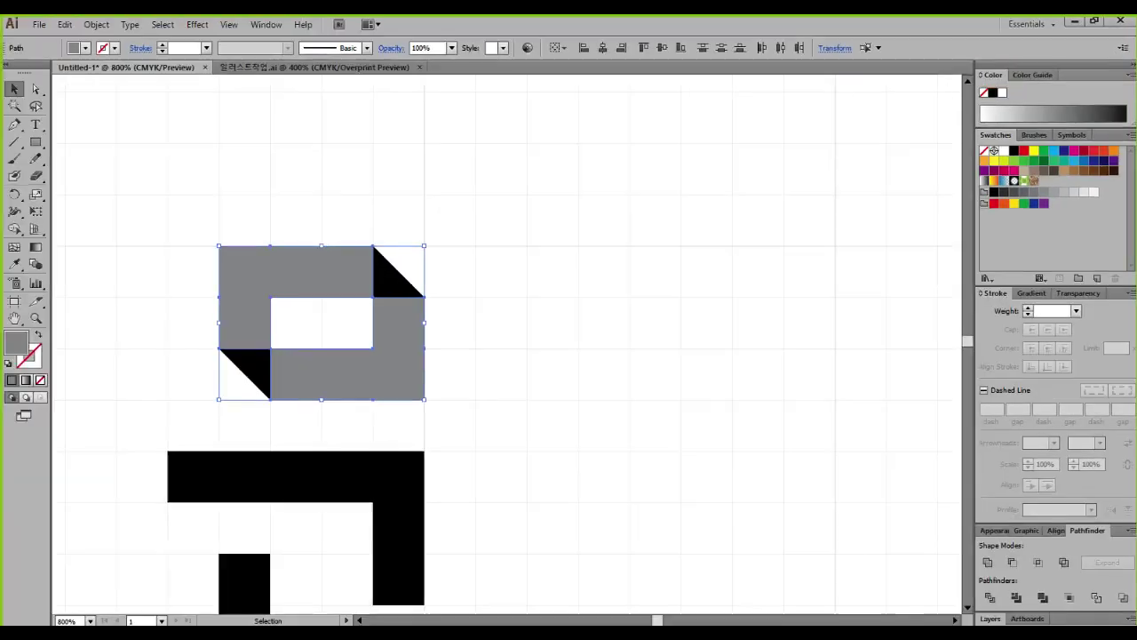
Switch the colour model of the two L-shaped pieces' fill to CMYK and deselect them
left_click(1121, 108)
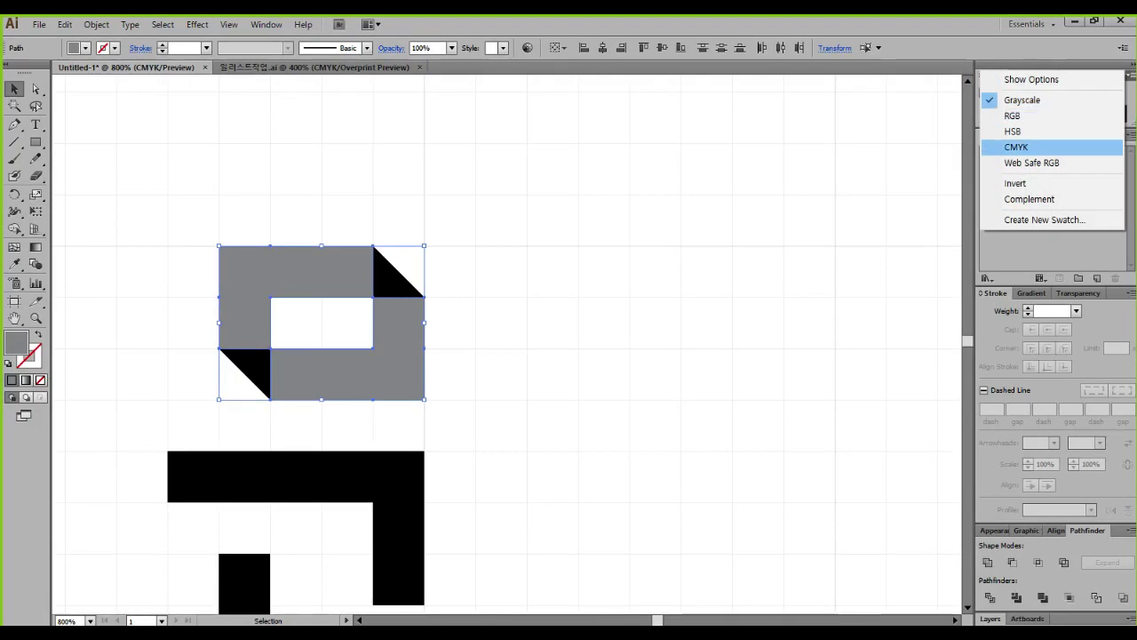
left_click(1016, 147)
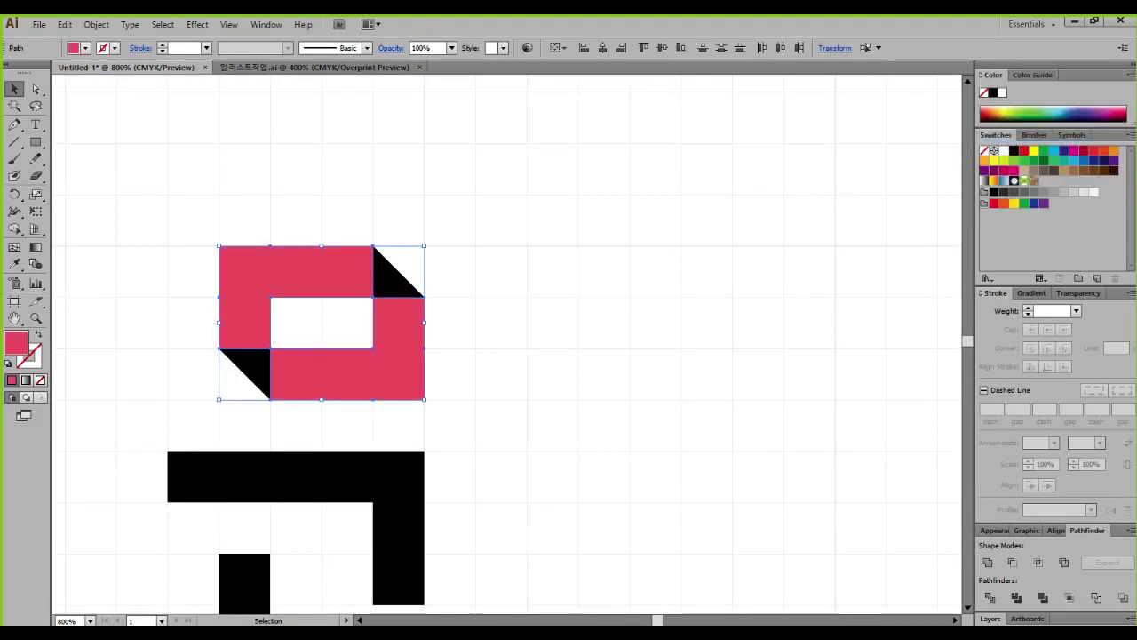
left_click(533, 284)
Set the fill of the frame's two triangular fold corners to C 17%, M 100%, Y 75%, K 5%
left_click(388, 282)
left_click(256, 363, "shift")
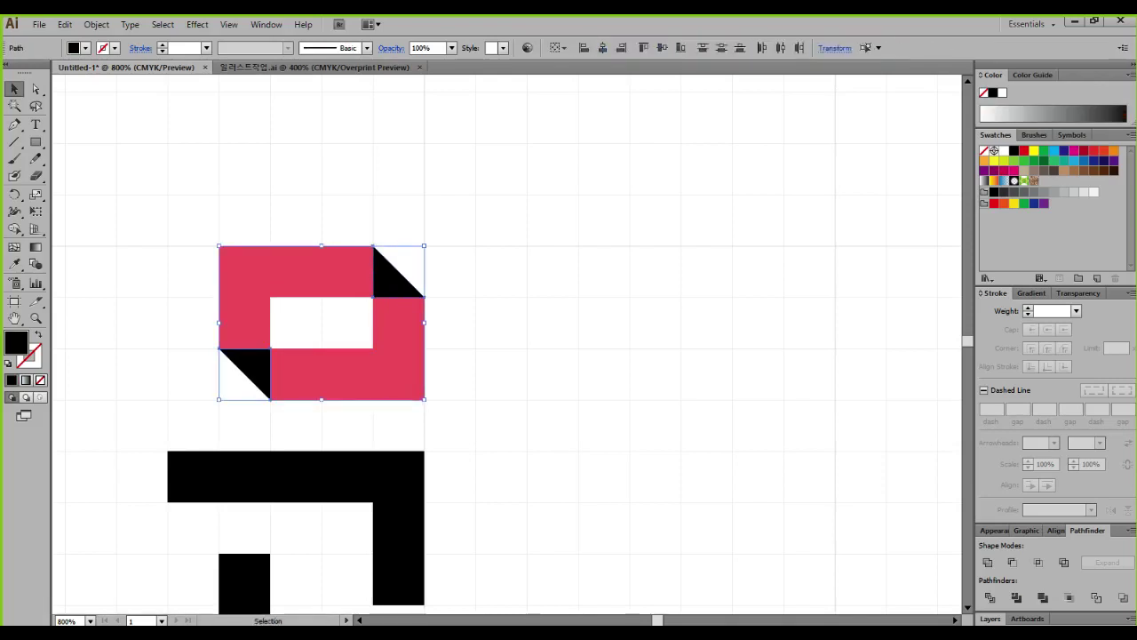
double_click(16, 343)
key("Tab")
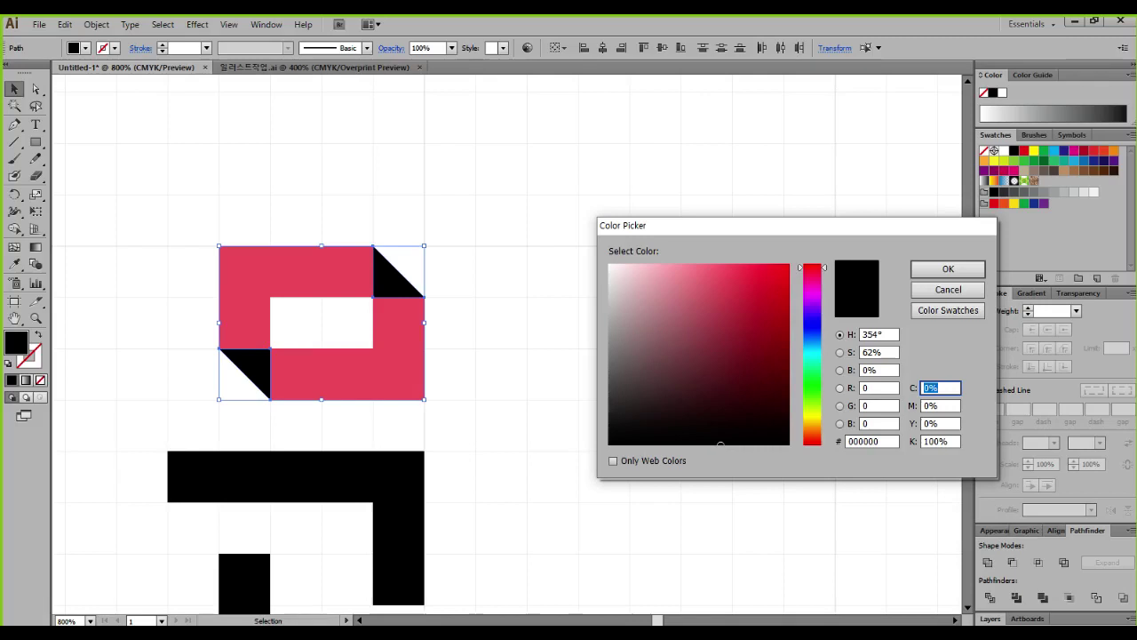
type("17")
key("Tab")
type("100")
key("Tab")
type("75")
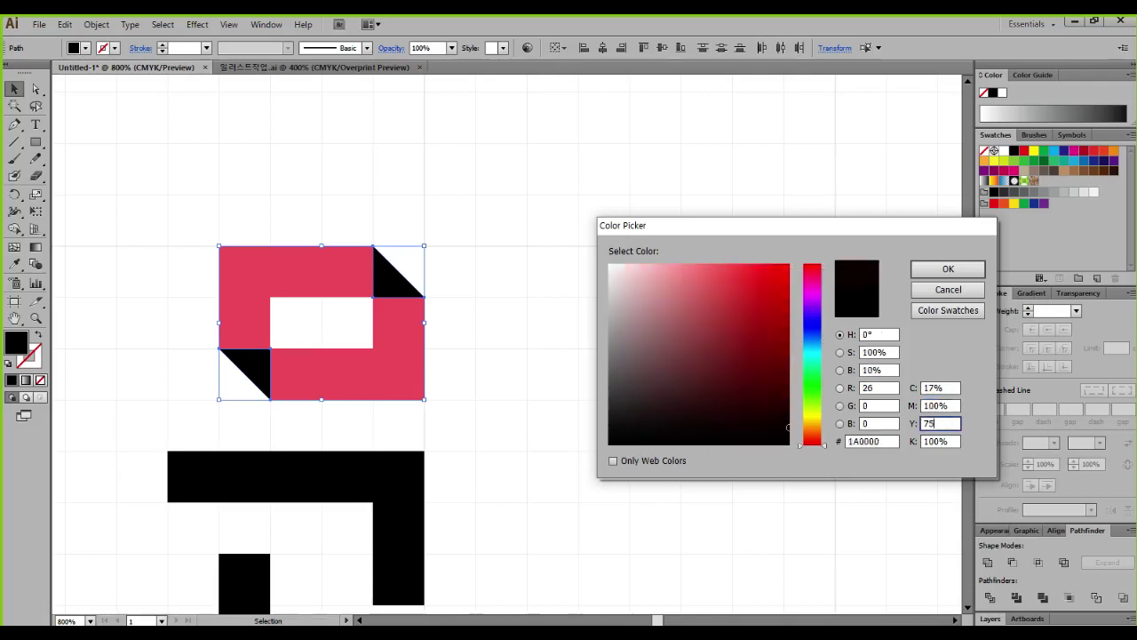
key("Tab")
type("5")
key("Return")
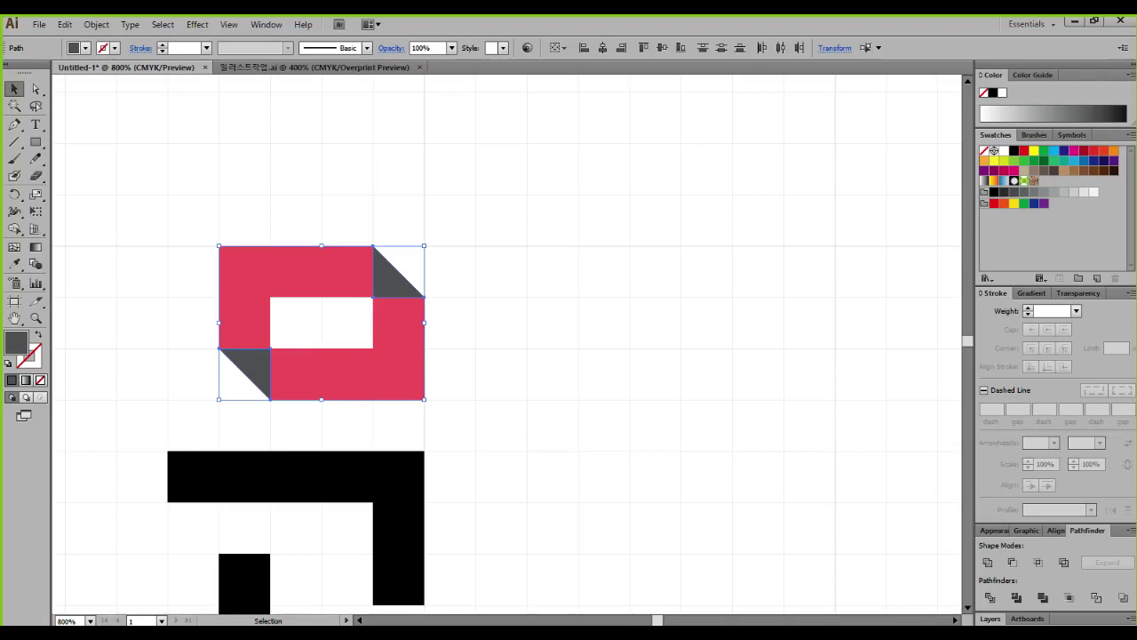
Switch the colour model of the two triangular corners' fill to CMYK and clear the selection
left_click(1131, 75)
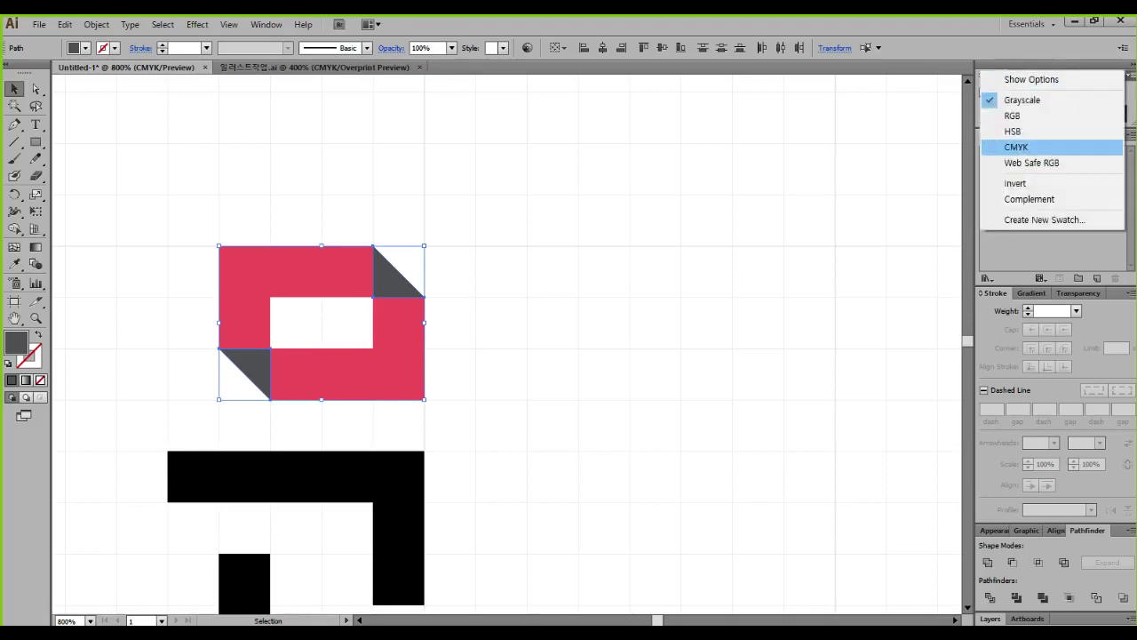
left_click(1016, 147)
key("ctrl+shift+a")
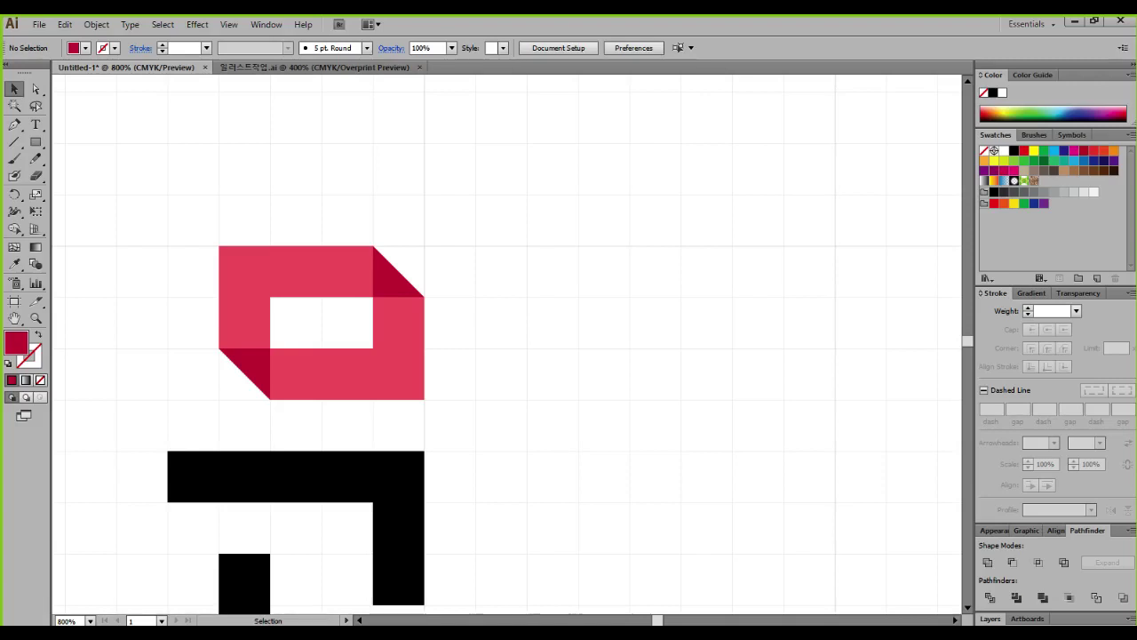
mouse_move(327, 516)
left_mouse_down()
mouse_move(318, 409)
mouse_move(417, 419)
mouse_move(397, 453)
left_mouse_up()
key("ctrl+2")
mouse_move(340, 546)
left_mouse_down()
mouse_move(318, 521)
mouse_move(317, 558)
left_mouse_up()
mouse_move(730, 271)
left_mouse_down()
mouse_move(715, 417)
mouse_move(462, 364)
mouse_move(567, 144)
mouse_move(763, 285)
mouse_move(741, 428)
left_mouse_up()
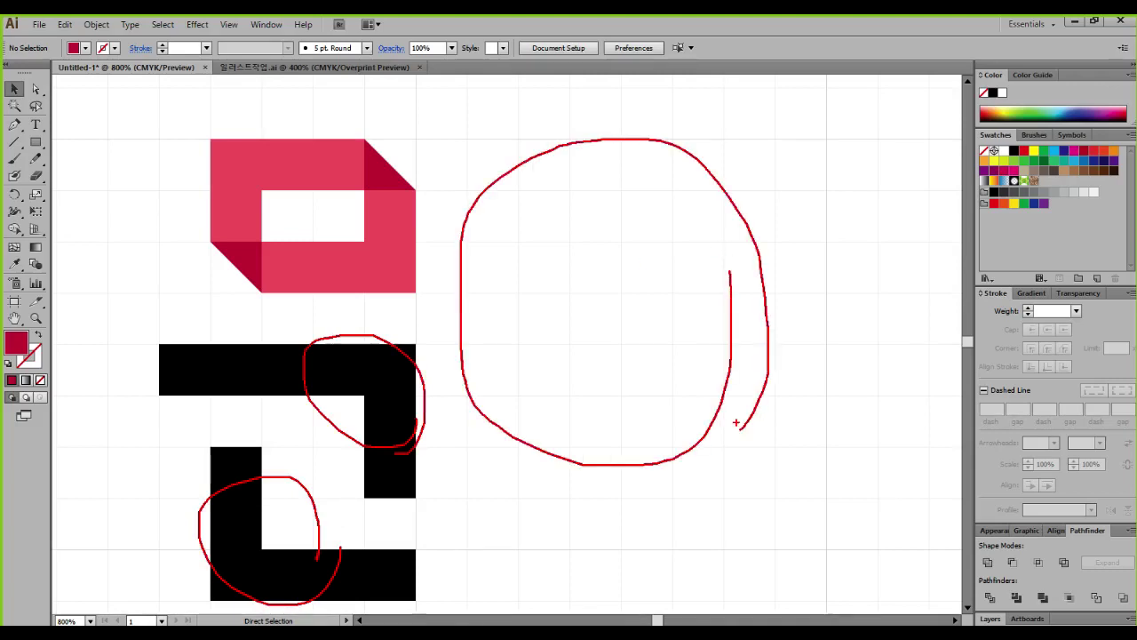
key("Escape")
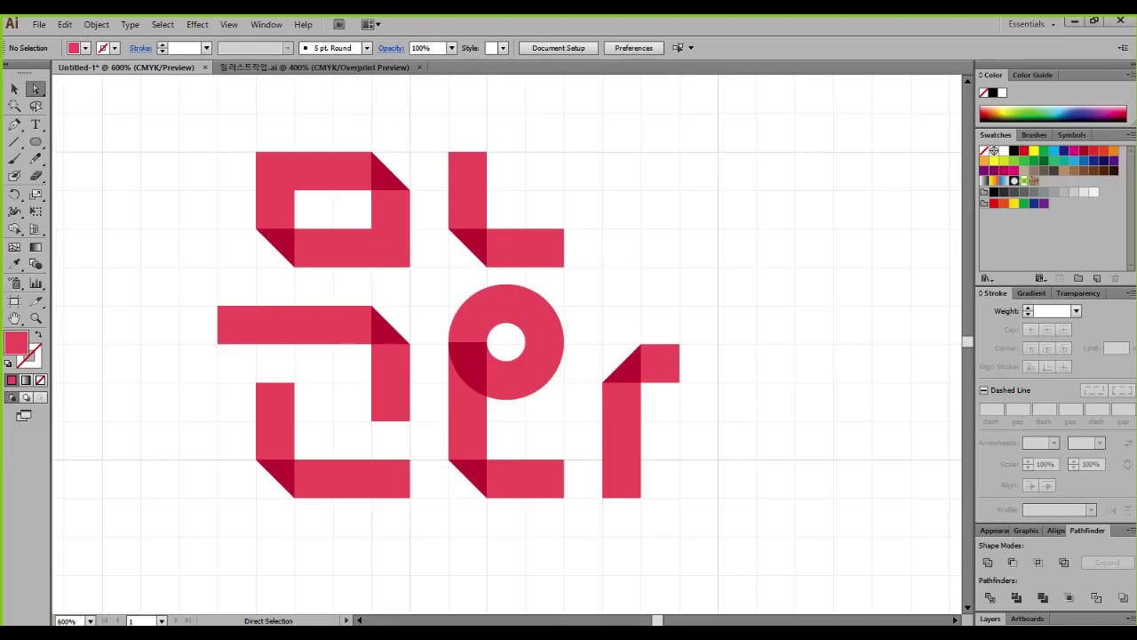
scroll(723, 343, "down", 2)
left_click_drag(722, 343, 421, 298)
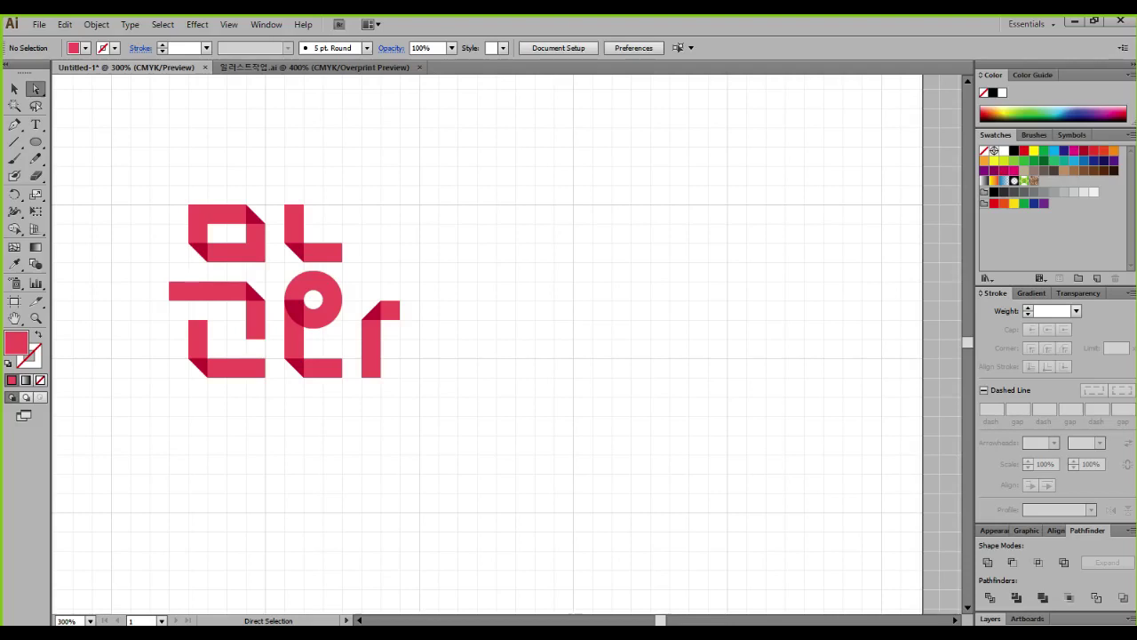
left_click_drag(444, 355, 397, 320)
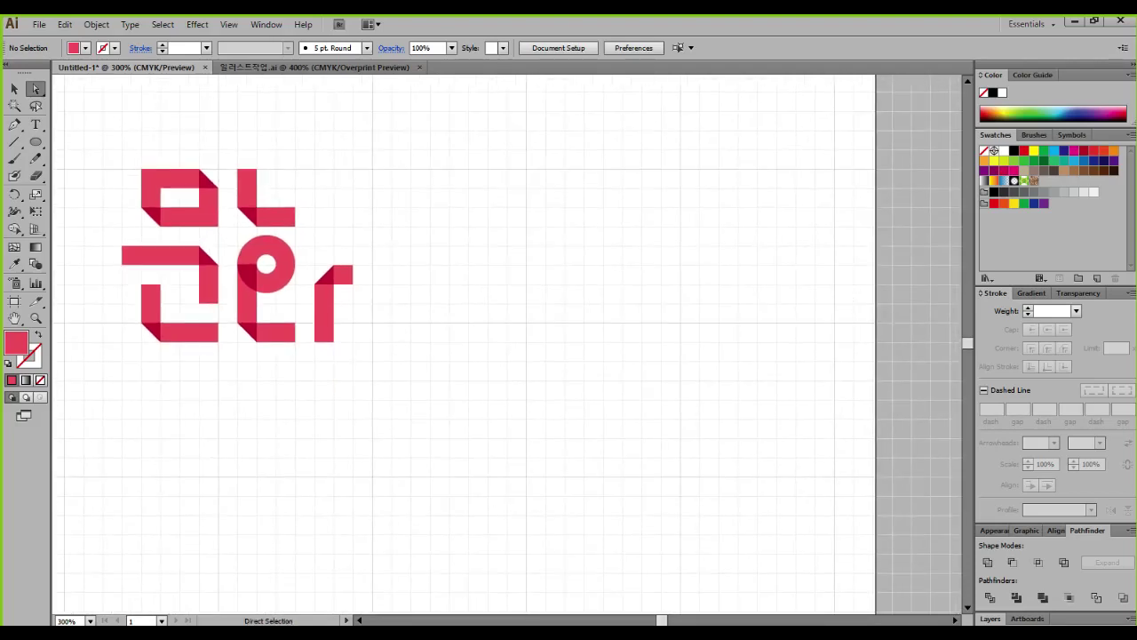
left_click(36, 142)
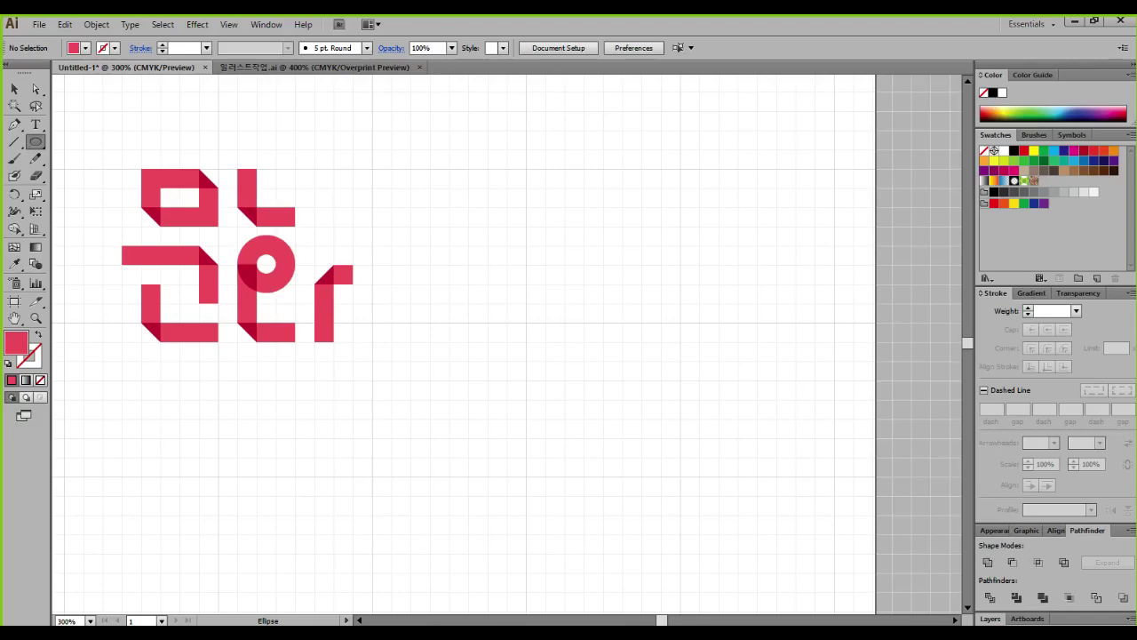
mouse_move(409, 361)
left_mouse_down()
mouse_move(432, 400)
mouse_move(546, 475)
mouse_move(506, 477)
mouse_move(525, 438)
left_mouse_up()
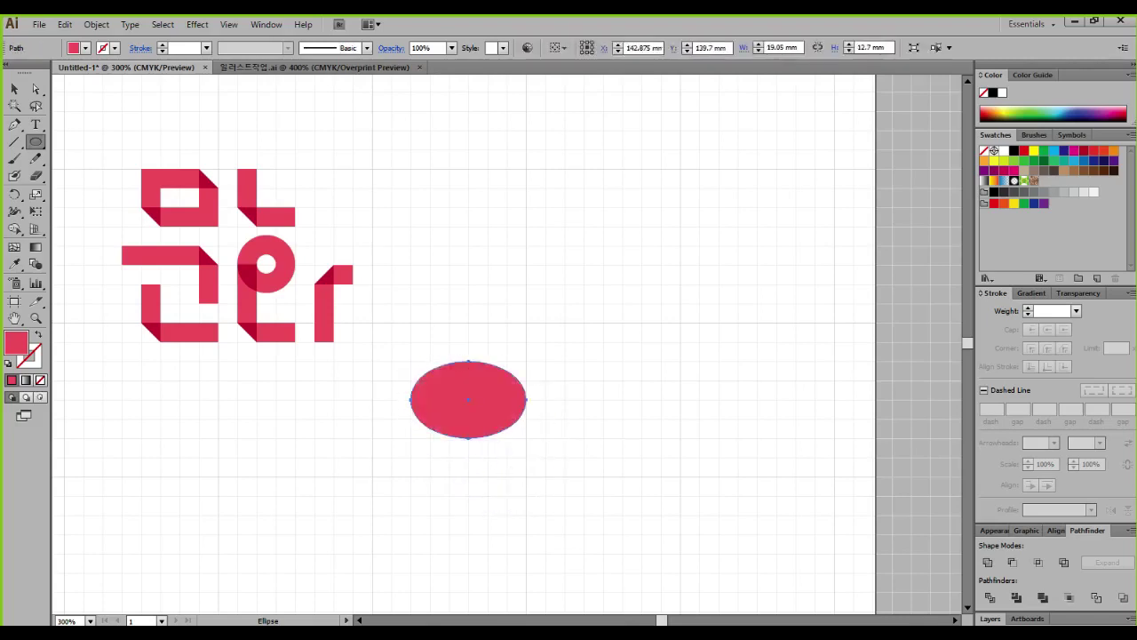
key("v")
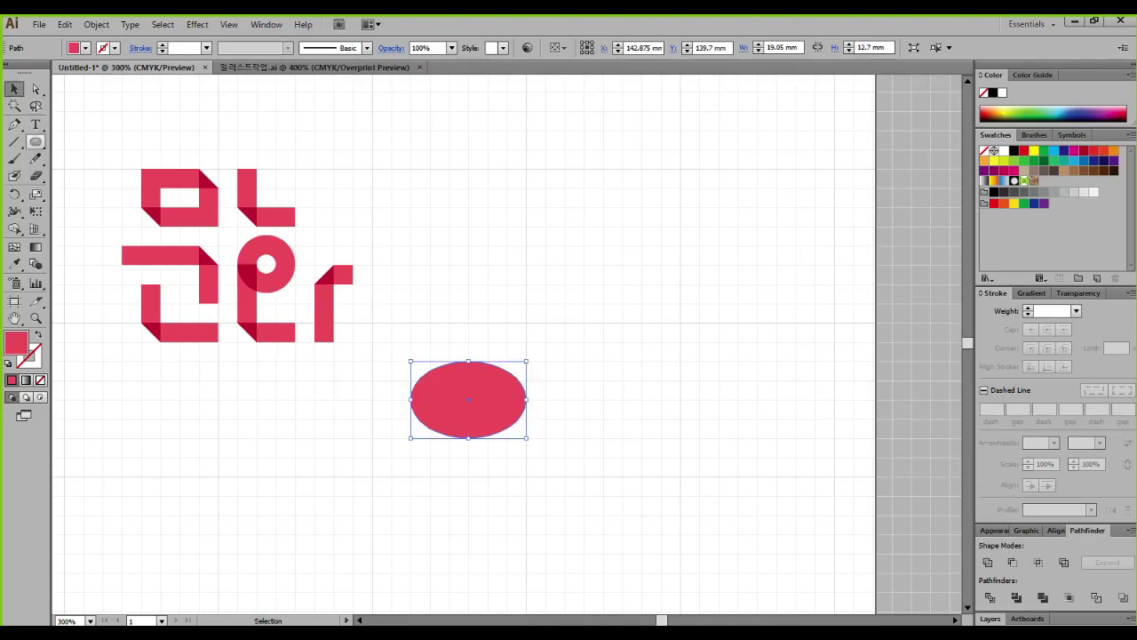
key("Delete")
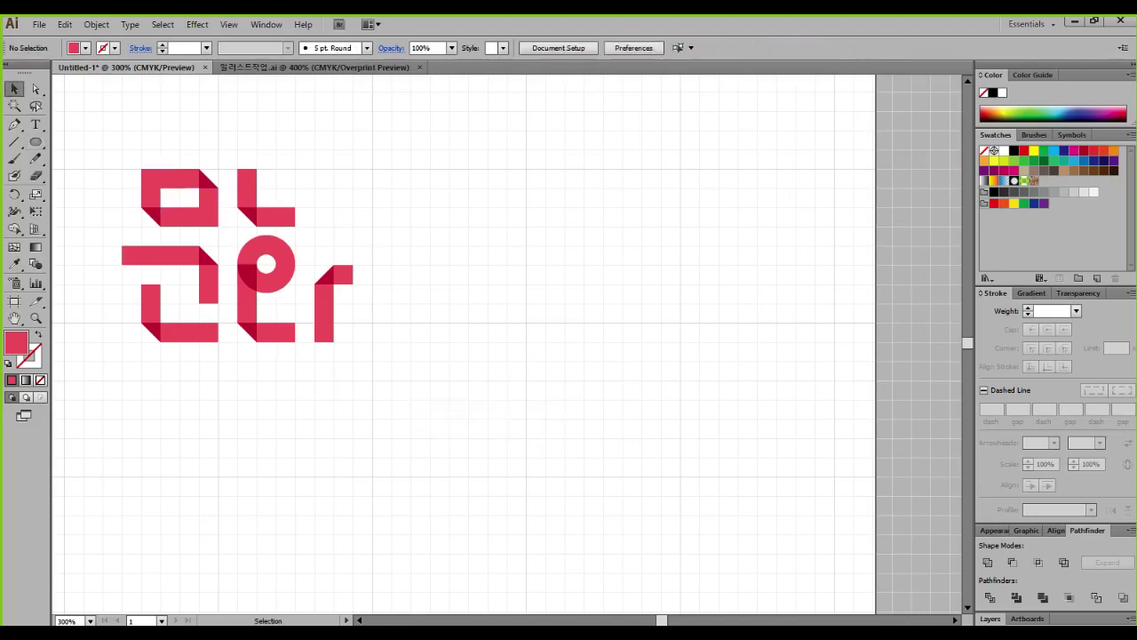
Draw a pink-red rectangle about 15.64 mm wide and 13.17 mm high below and beside the lettering
left_click(36, 141)
left_click(109, 141)
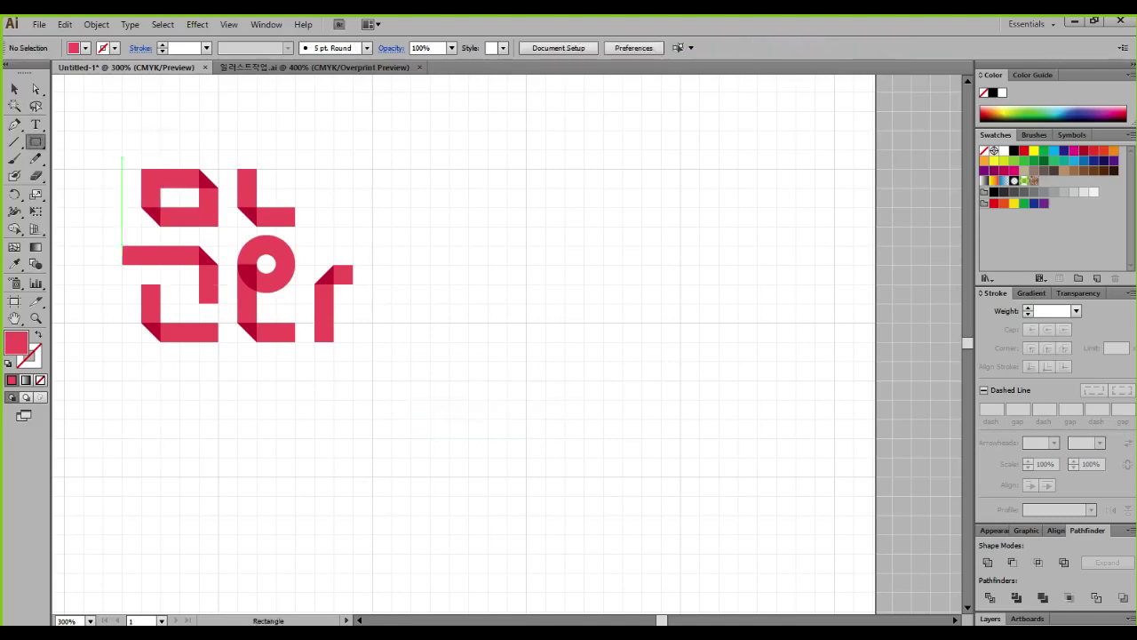
left_click_drag(444, 363, 541, 442)
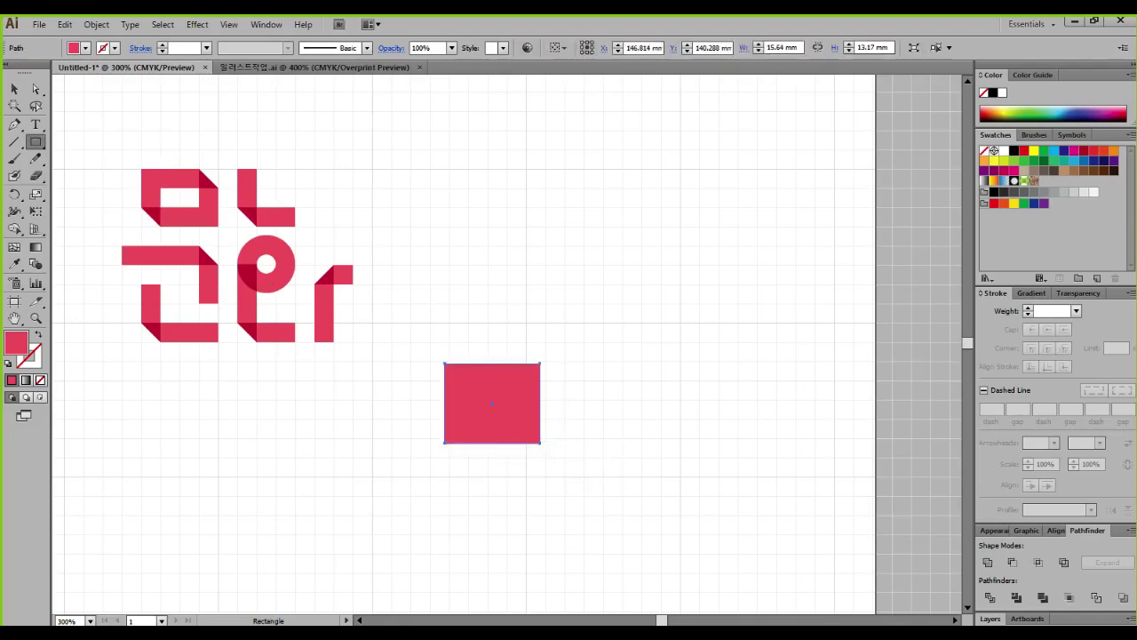
Copy the rectangle sideways with a narrow gap and repeat the copy to form a row of five film frames
left_click(14, 89)
left_click_drag(491, 404, 597, 403)
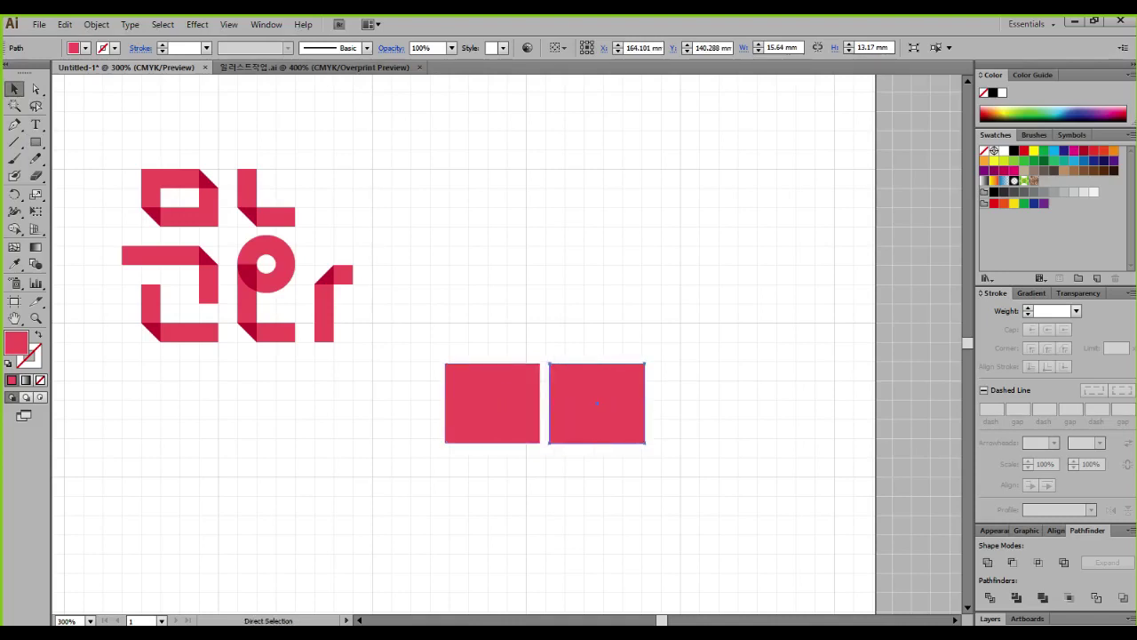
key("ctrl+d")
key("ctrl+d")
key("ctrl+d")
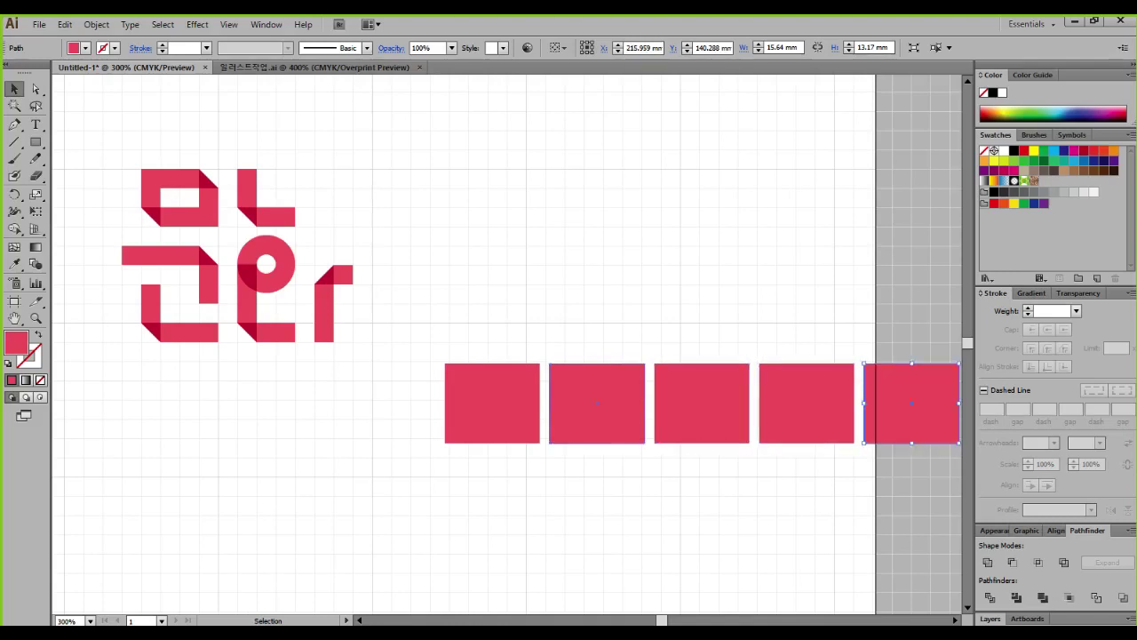
left_click_drag(702, 404, 481, 382)
scroll(551, 447, "up", 1)
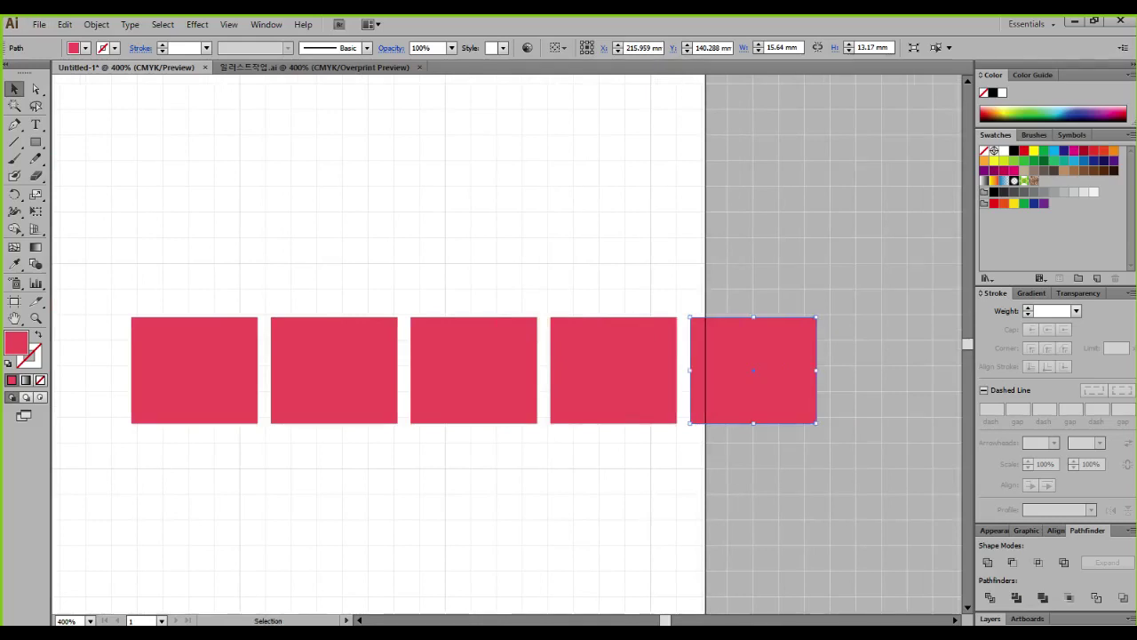
key("a")
mouse_move(141, 291)
left_mouse_down()
mouse_move(243, 318)
mouse_move(274, 291)
left_mouse_up()
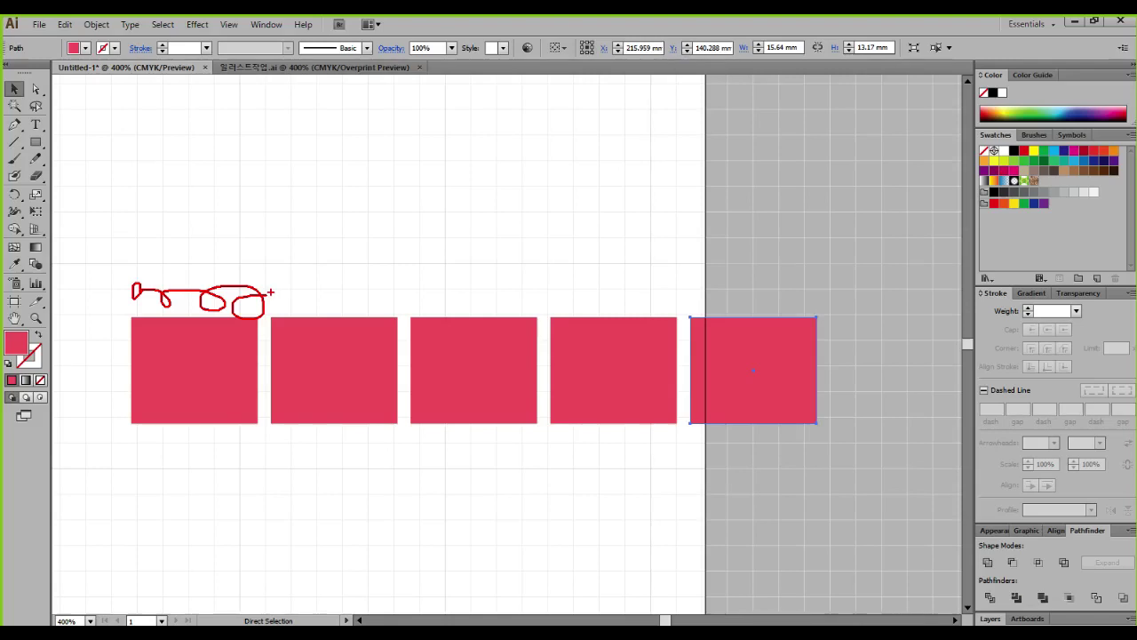
key("ctrl+z")
Draw a small upright rounded rectangle about 0.93 mm wide and 1.94 mm high above the first frame
scroll(166, 295, "up", 3)
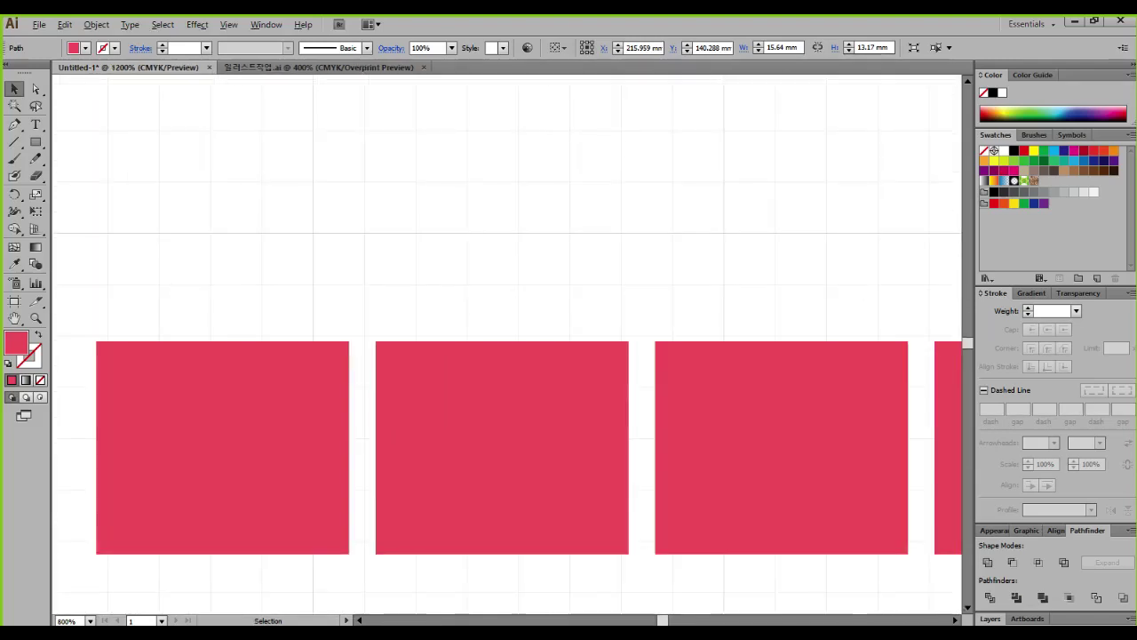
left_click_drag(166, 295, 234, 175)
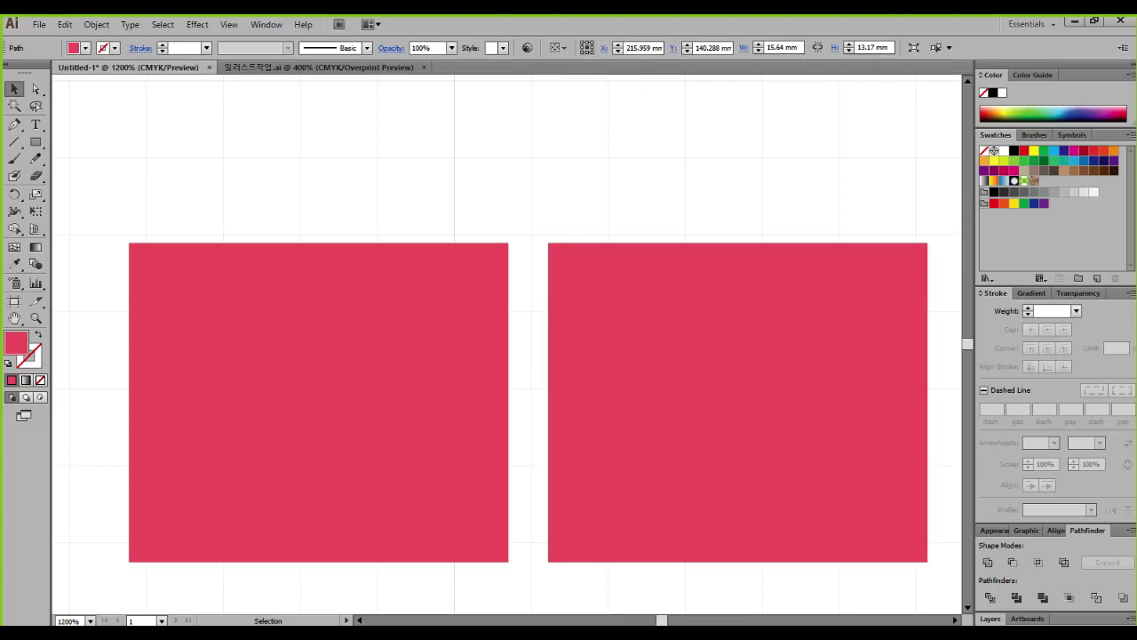
left_click(36, 142)
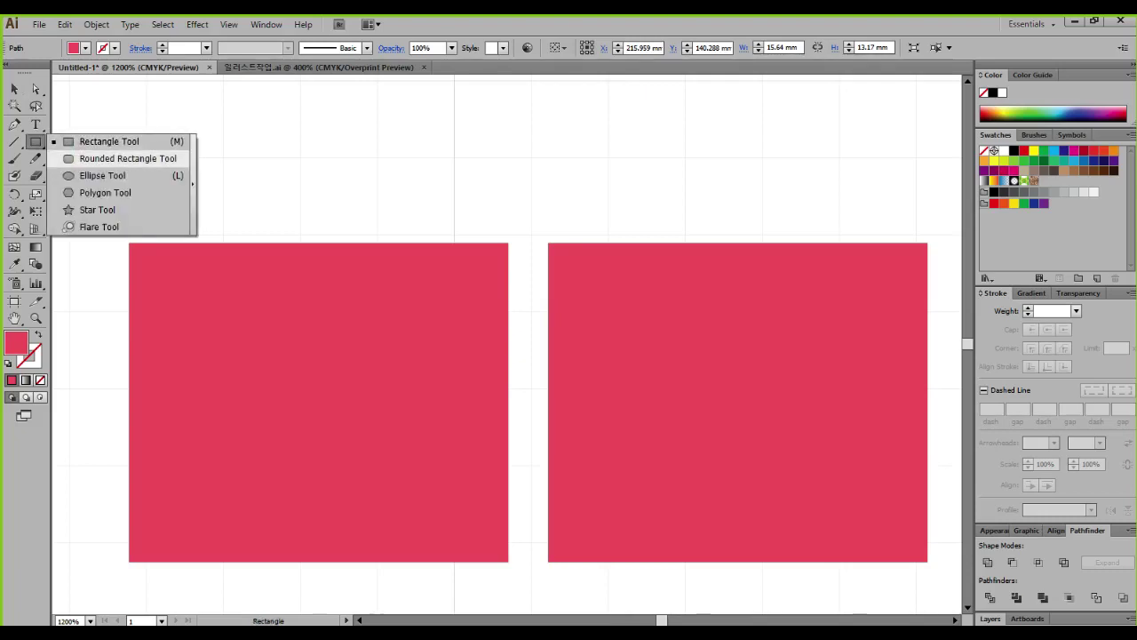
left_click(128, 159)
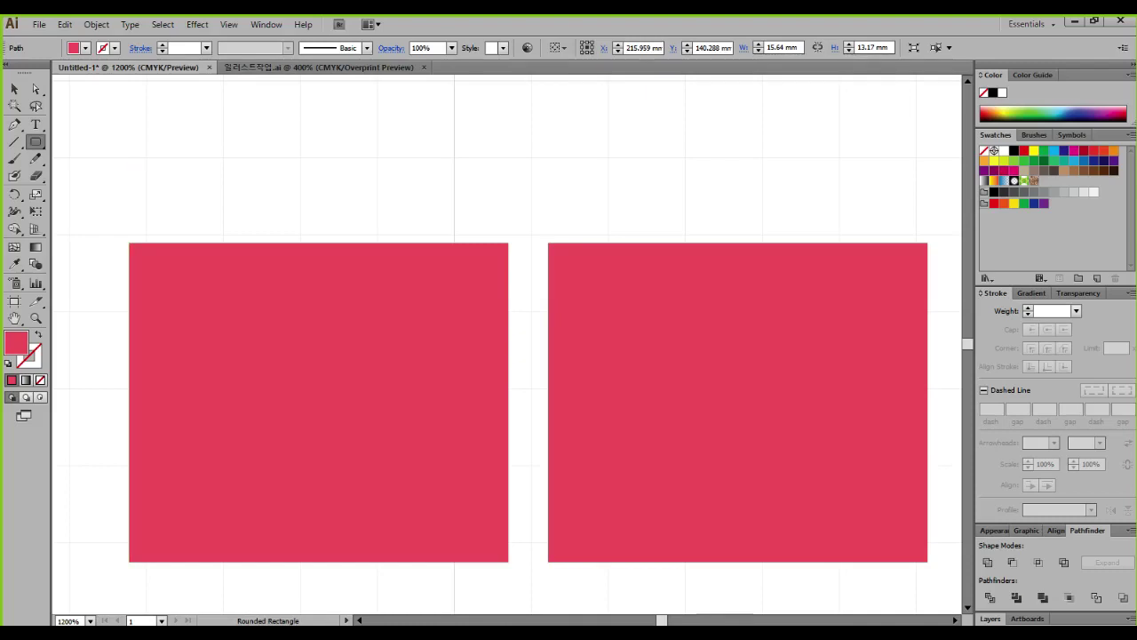
key("super")
key("super")
scroll(212, 155, "down", 1)
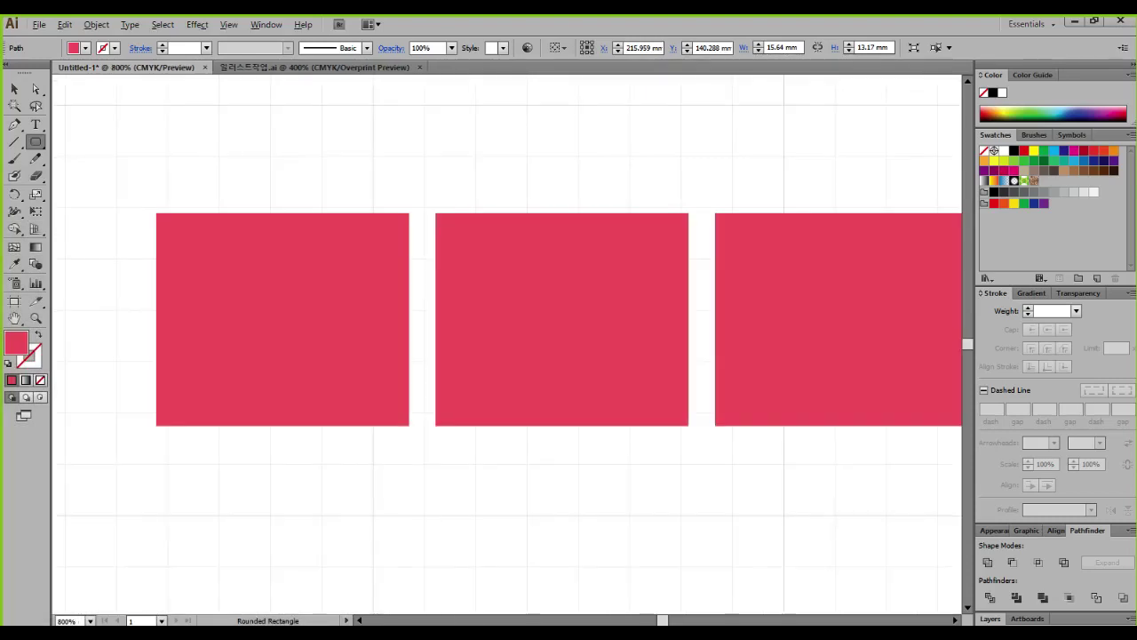
left_click_drag(212, 154, 182, 265)
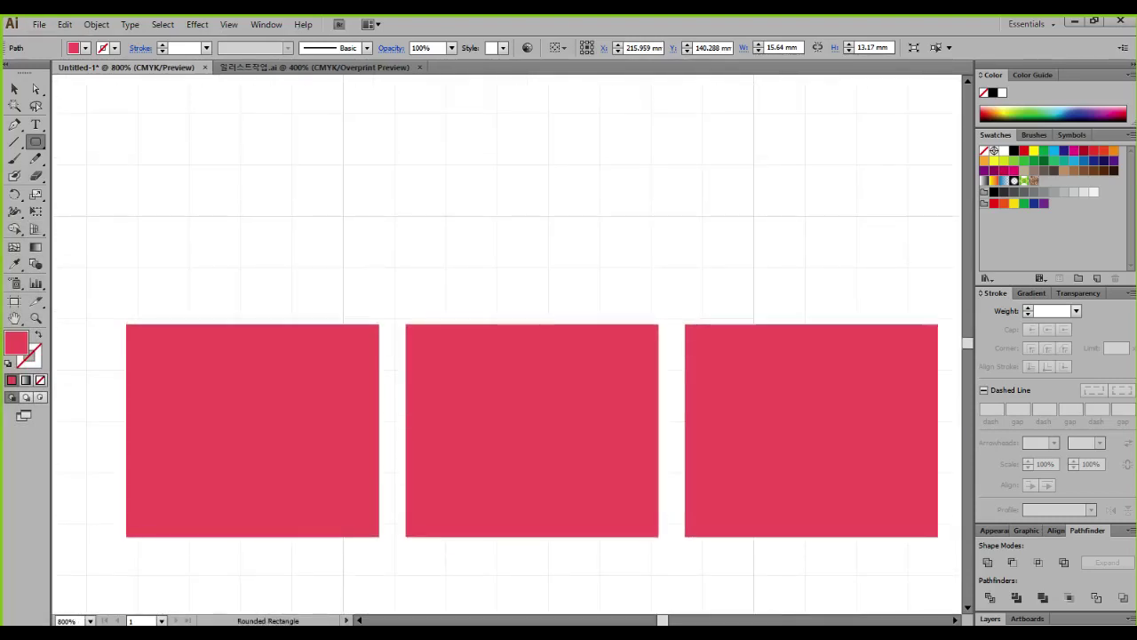
left_click_drag(168, 167, 184, 196)
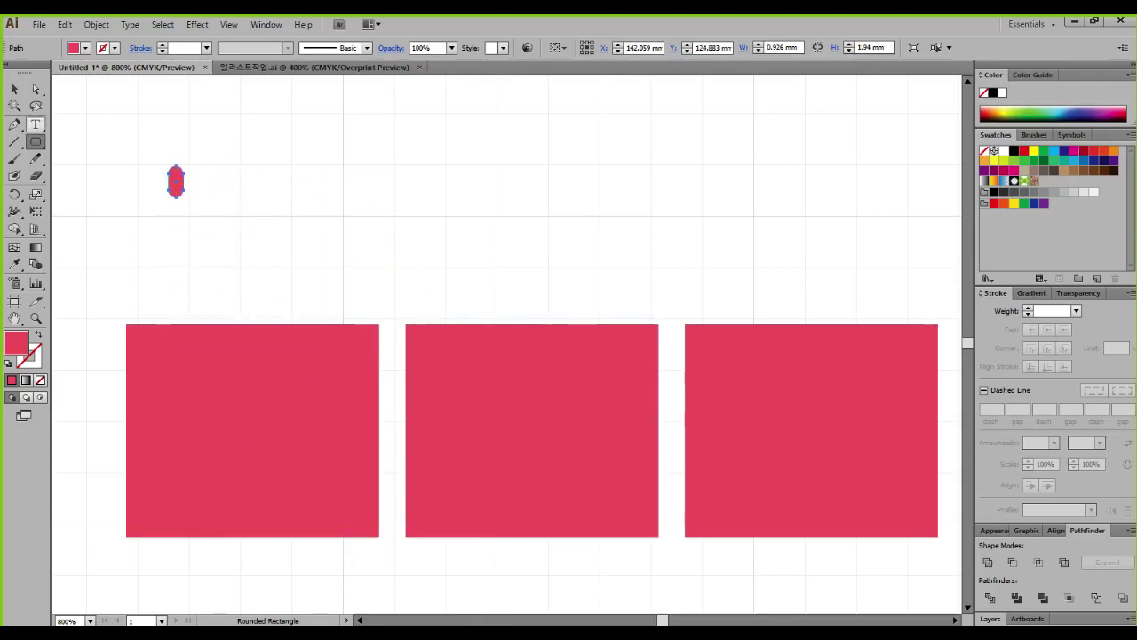
Move the small rounded rectangle to just above the first frame's upper-left corner
key("v")
scroll(178, 195, "up", 1)
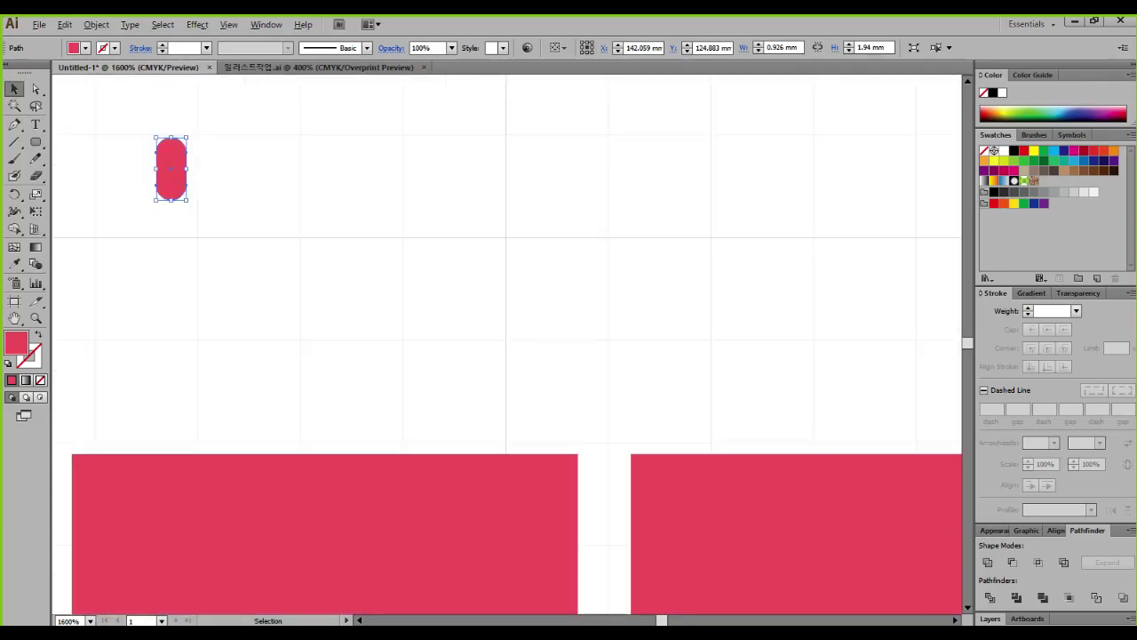
left_click_drag(183, 171, 98, 410)
scroll(98, 410, "down", 1)
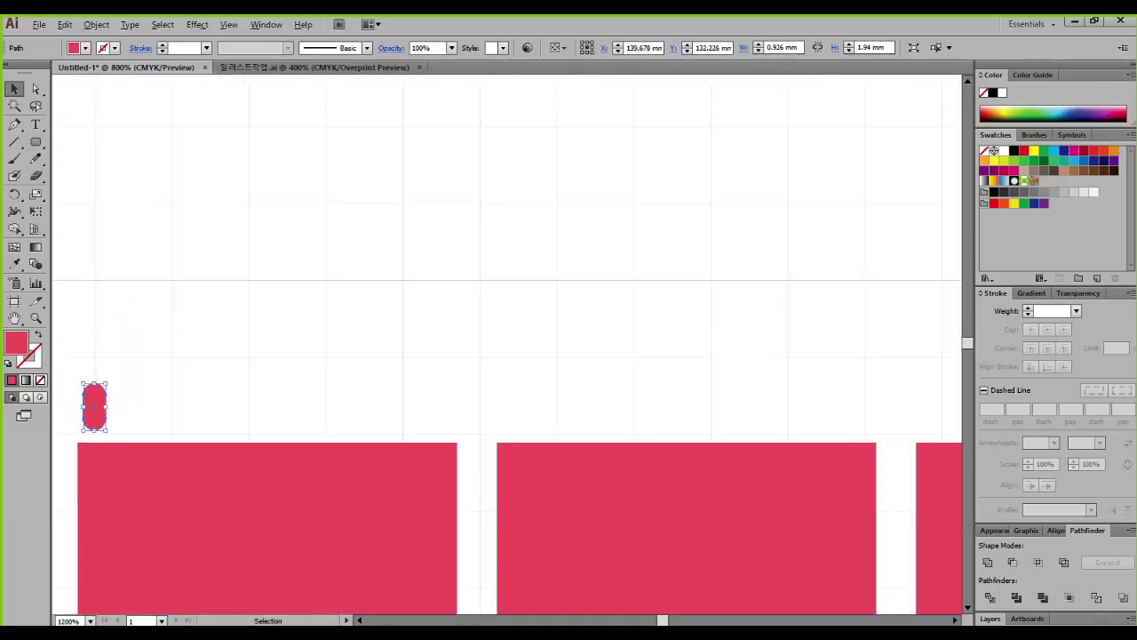
scroll(202, 421, "down", 1)
left_click_drag(205, 424, 189, 345)
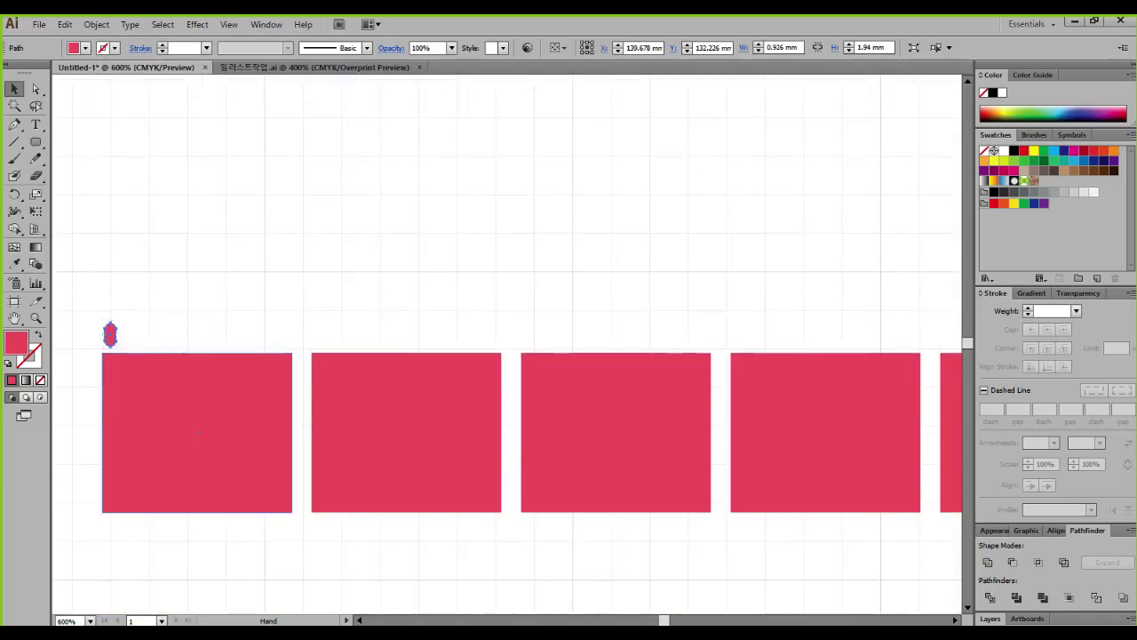
Place a copy of the small rounded hole beside it on the same level, at X about 141.34 mm
scroll(118, 346, "up", 5)
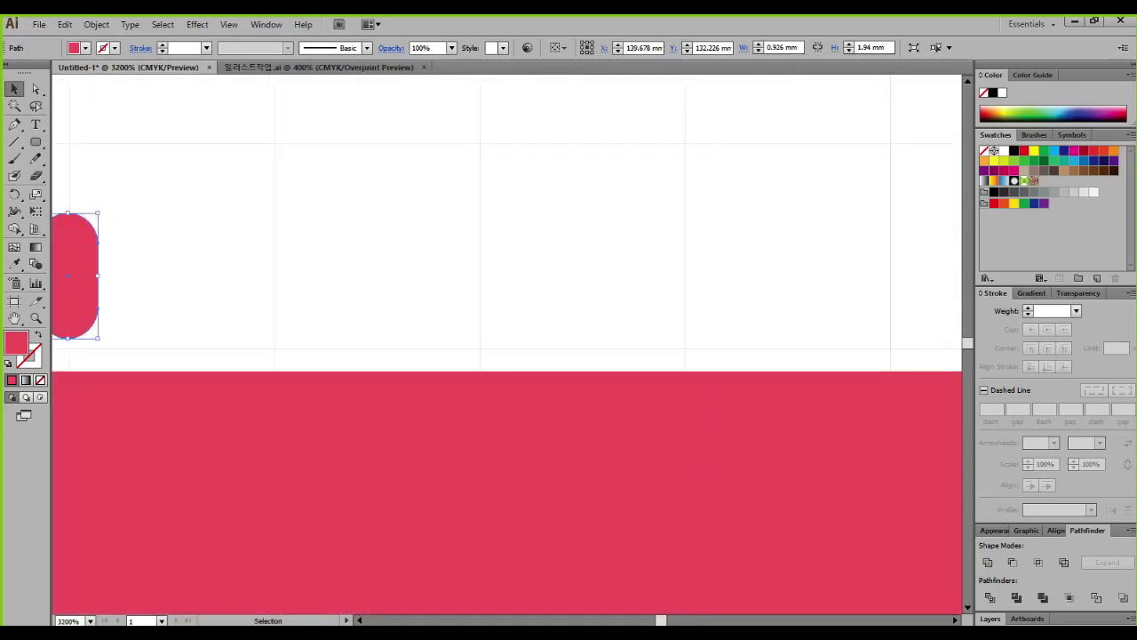
left_click_drag(118, 342, 358, 359)
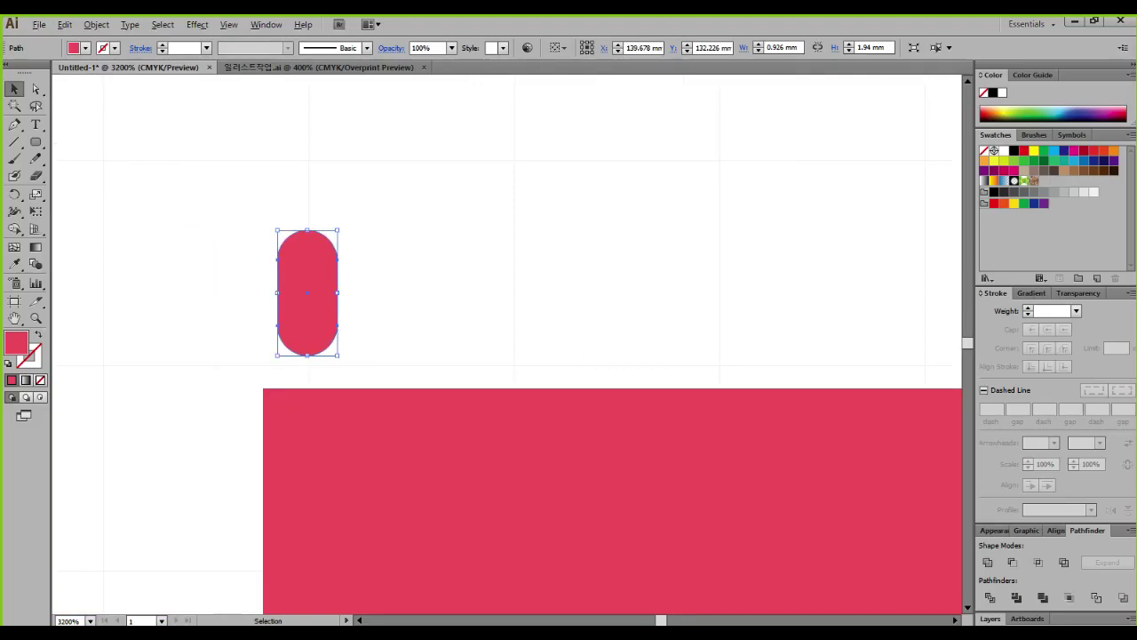
left_click_drag(311, 306, 418, 301)
Repeat the hole's copy at the same spacing until the row of holes spans all five frames
key("ctrl+minus")
key("ctrl+minus")
key("ctrl+minus")
key("ctrl+minus")
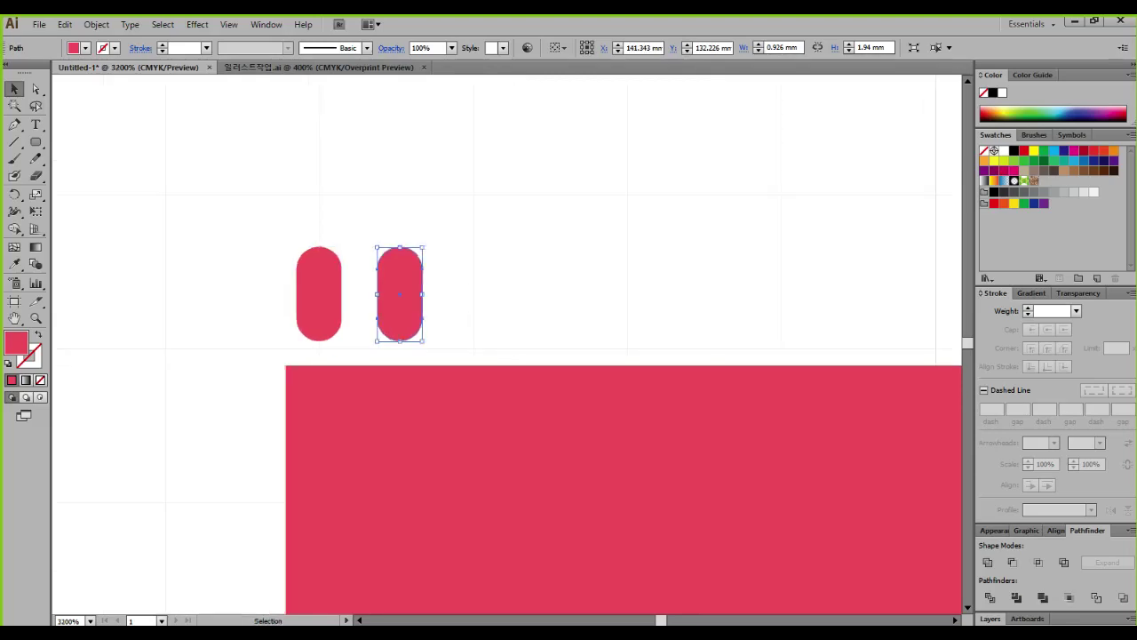
scroll(488, 297, "down", 2)
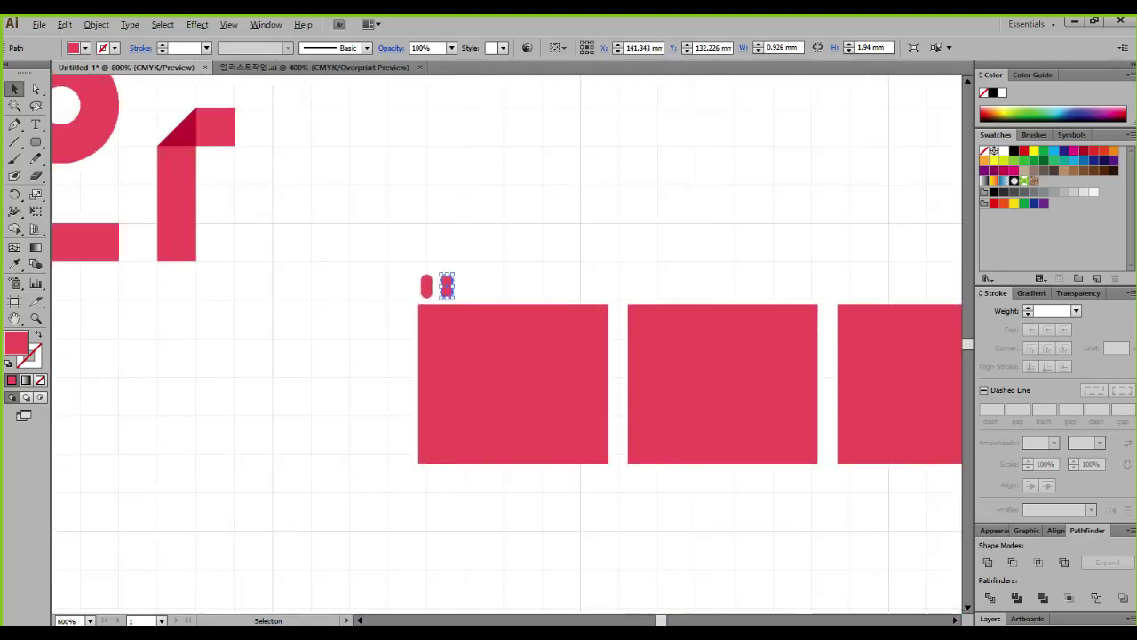
left_click_drag(791, 358, 497, 352)
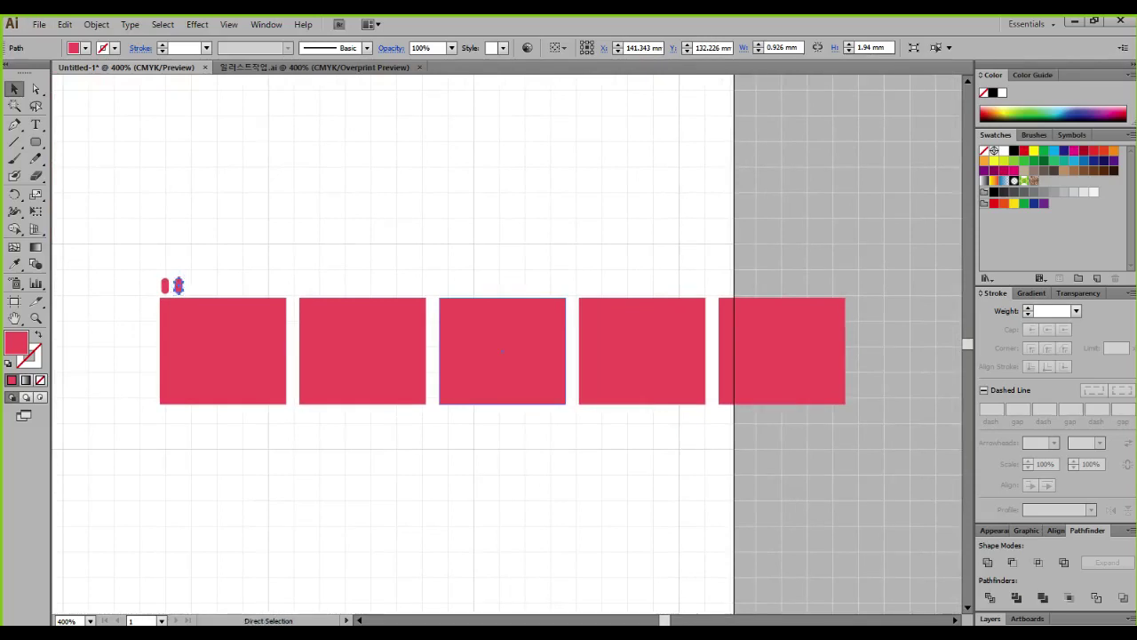
key("ctrl+d")
key("ctrl+d")
key("ctrl+d")
key("ctrl+d")
key("ctrl+d")
key("ctrl+d")
key("ctrl+d")
key("ctrl+d")
key("ctrl+d")
key("ctrl+d")
key("ctrl+d")
key("ctrl+d")
key("ctrl+d")
key("ctrl+d")
key("ctrl+d")
key("ctrl+d")
key("ctrl+d")
key("ctrl+d")
key("ctrl+d")
key("ctrl+d")
key("ctrl+d")
key("ctrl+d")
key("ctrl+d")
key("ctrl+d")
key("ctrl+d")
key("ctrl+d")
key("ctrl+d")
key("ctrl+d")
key("ctrl+d")
key("ctrl+d")
key("ctrl+d")
key("ctrl+d")
key("ctrl+d")
key("ctrl+d")
key("ctrl+d")
key("ctrl+d")
key("ctrl+d")
key("ctrl+d")
key("ctrl+d")
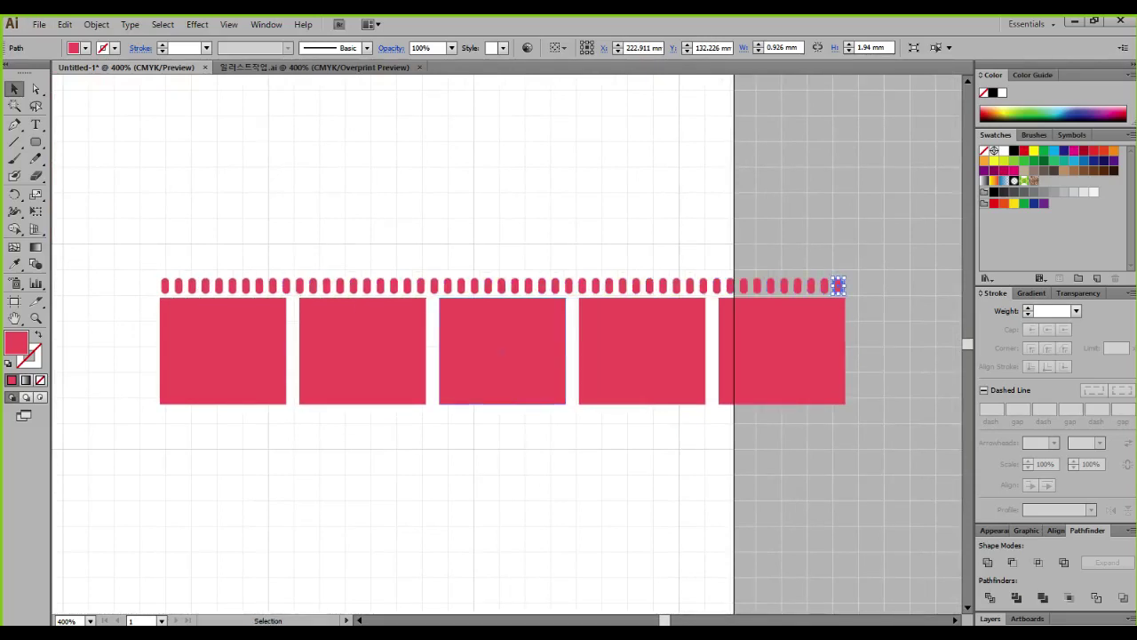
Group the row of holes and place a copy of it directly below the frames
left_click_drag(139, 240, 854, 289)
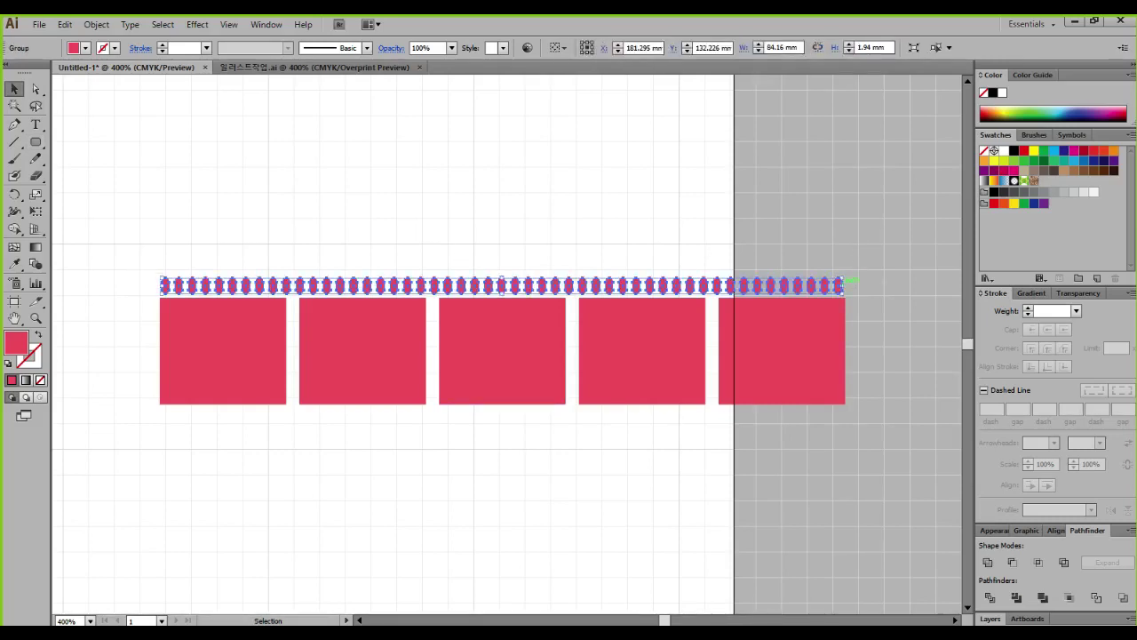
left_click_drag(721, 282, 714, 415)
left_click(711, 474)
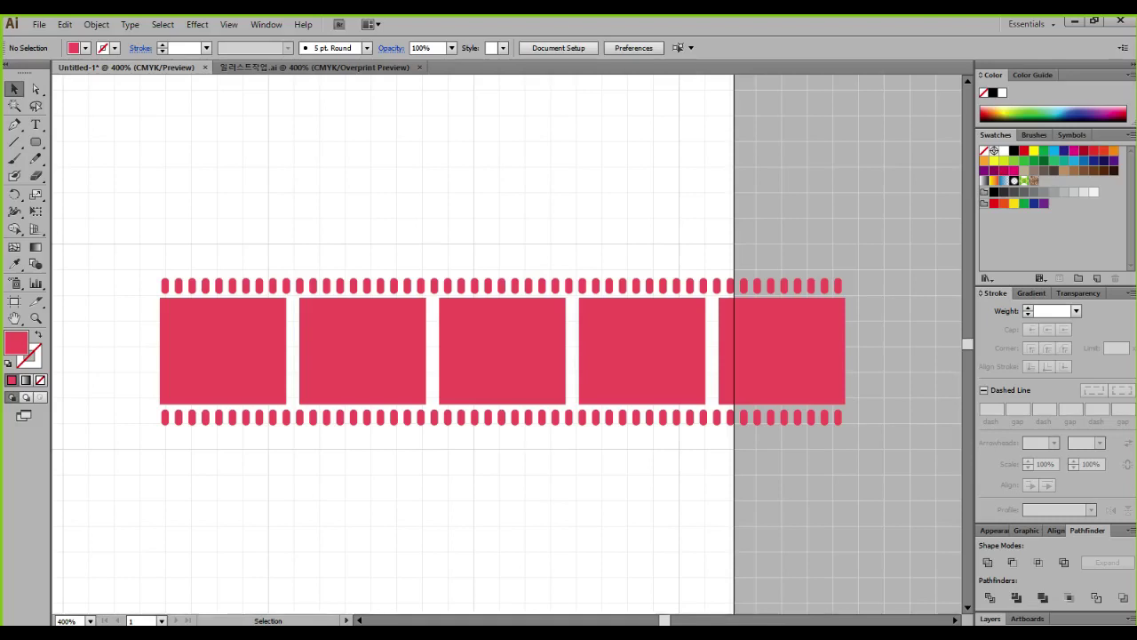
Draw a rectangle about 86.25 by 19.4 mm around all frames and holes, with black fill and no stroke
left_click_drag(36, 142, 35, 142)
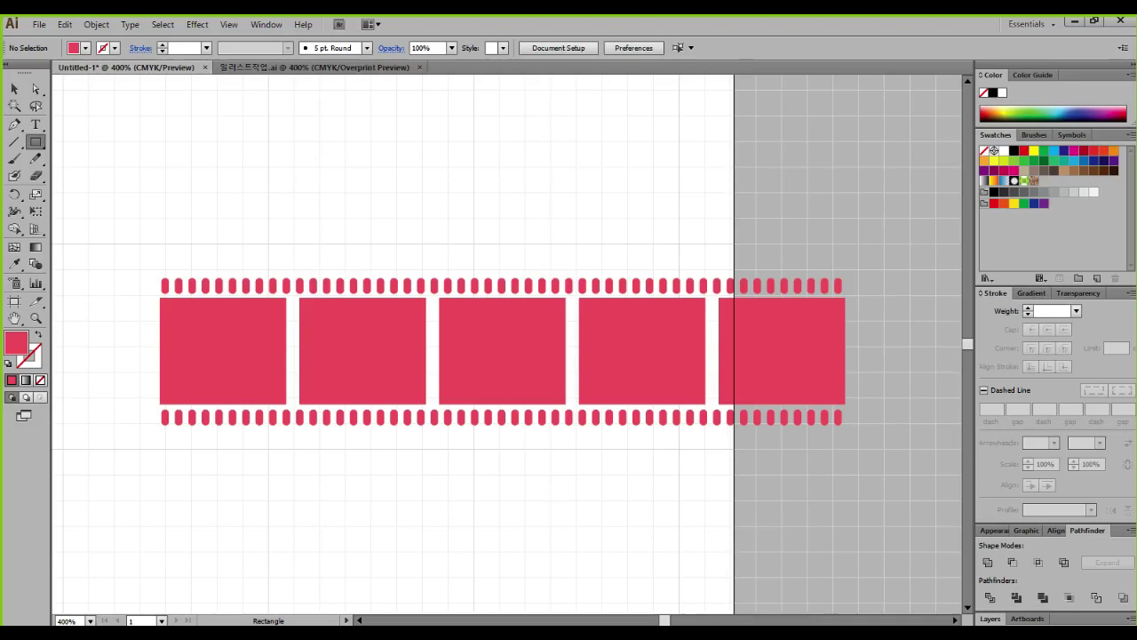
left_click_drag(154, 276, 850, 430)
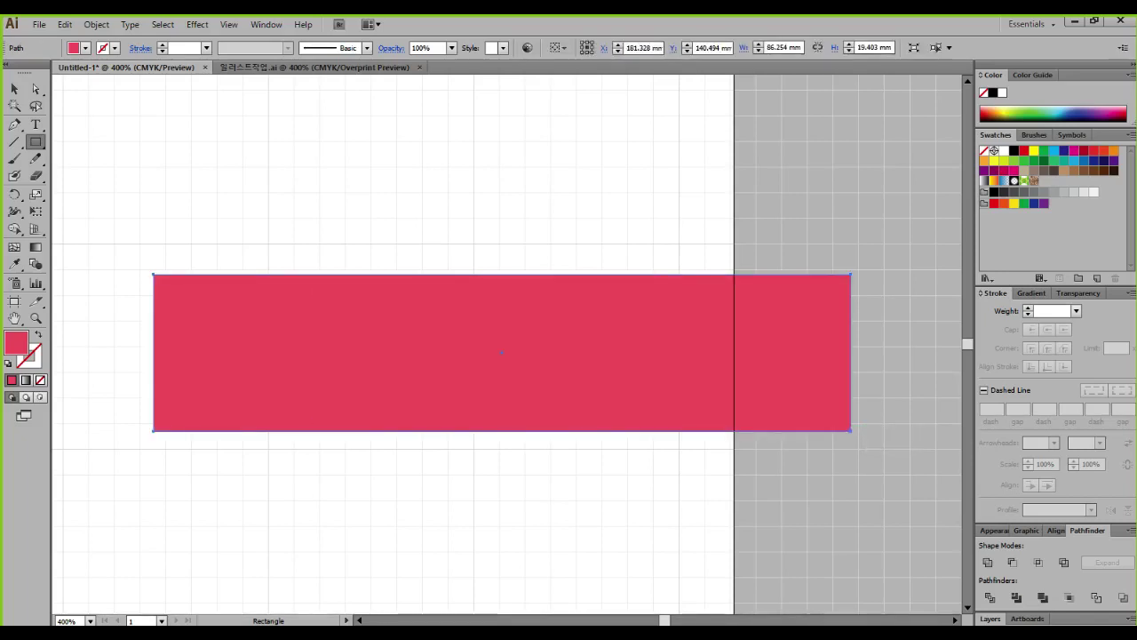
key("d")
key("shift+x")
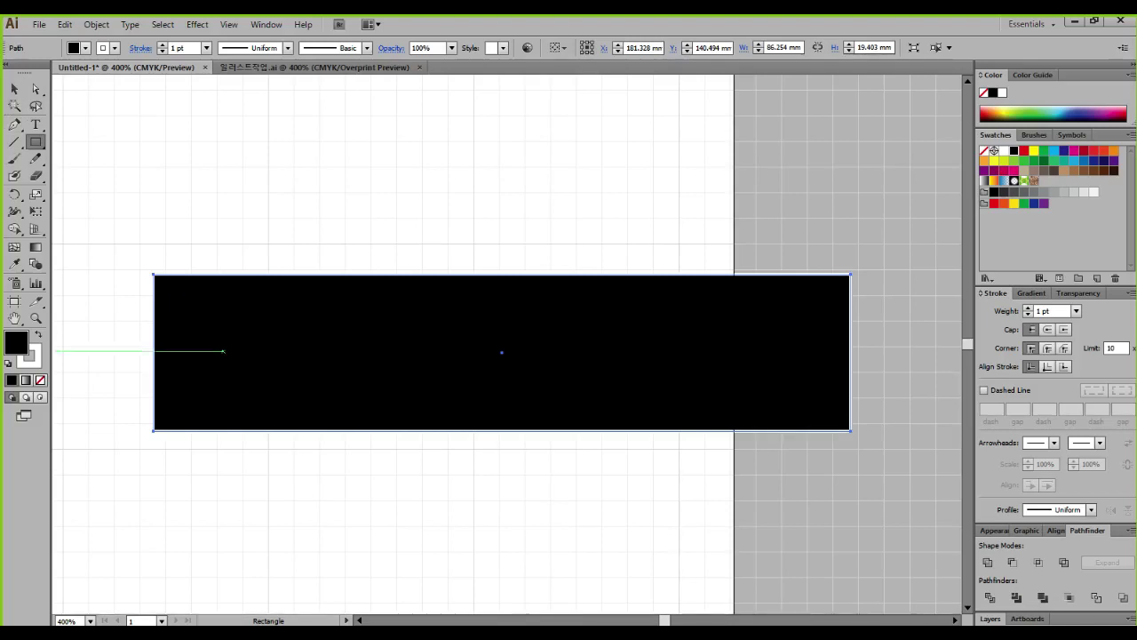
key("x")
key("slash")
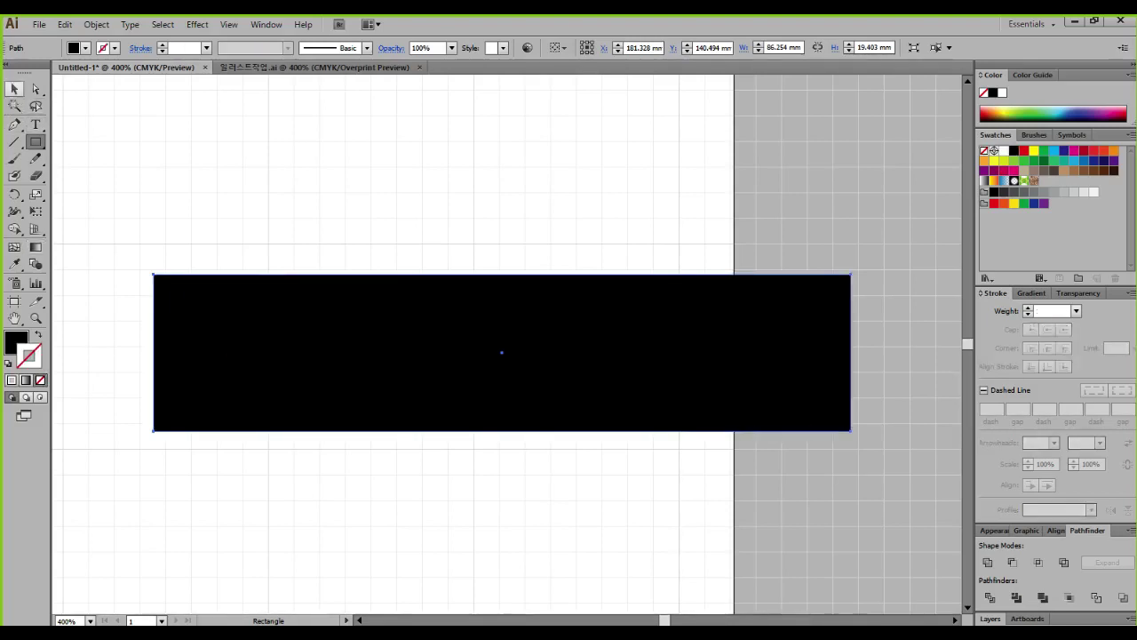
Send the black rectangle behind the frames and holes and centre it on them, at about X 181.39 mm, Y 140.29 mm
key("v")
key("ctrl+shift+bracketleft")
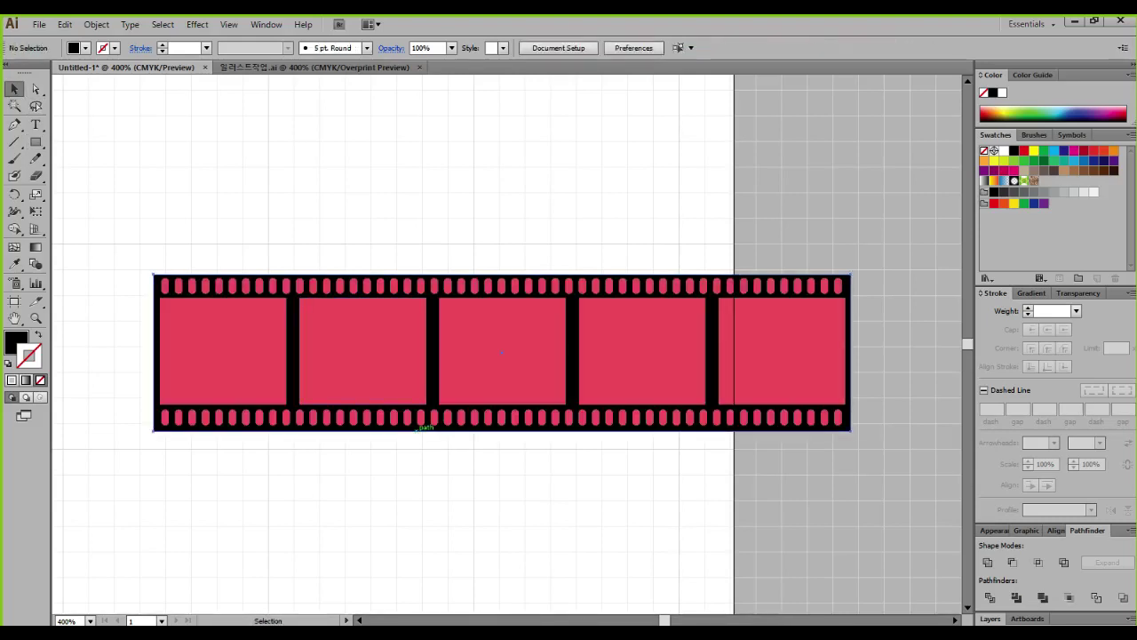
key("Up")
key("Down")
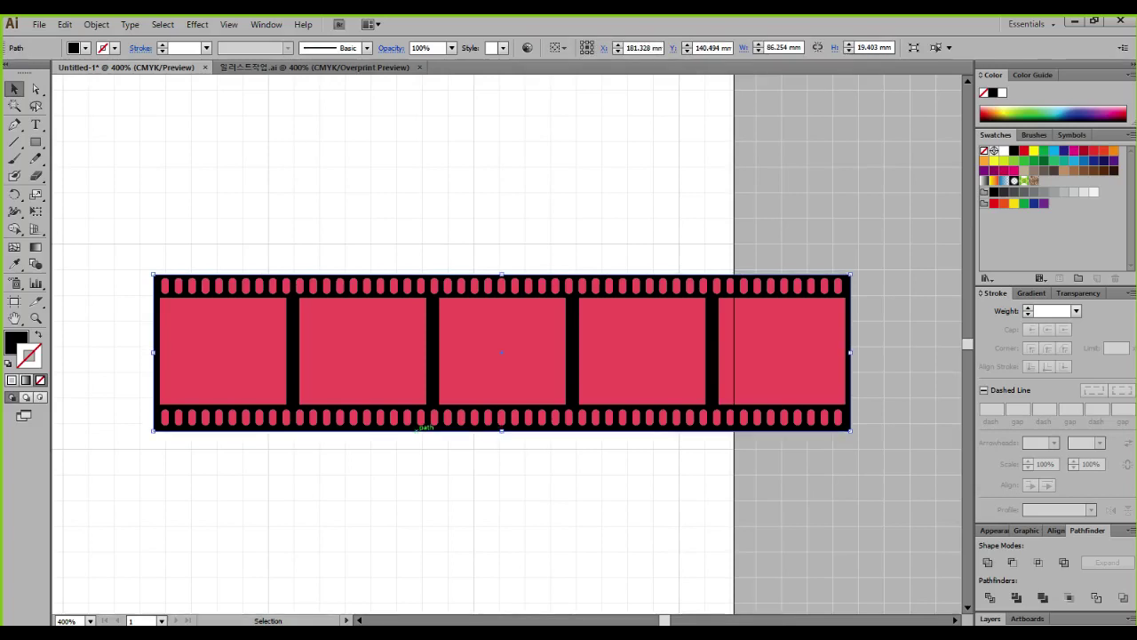
scroll(416, 430, "up", 2)
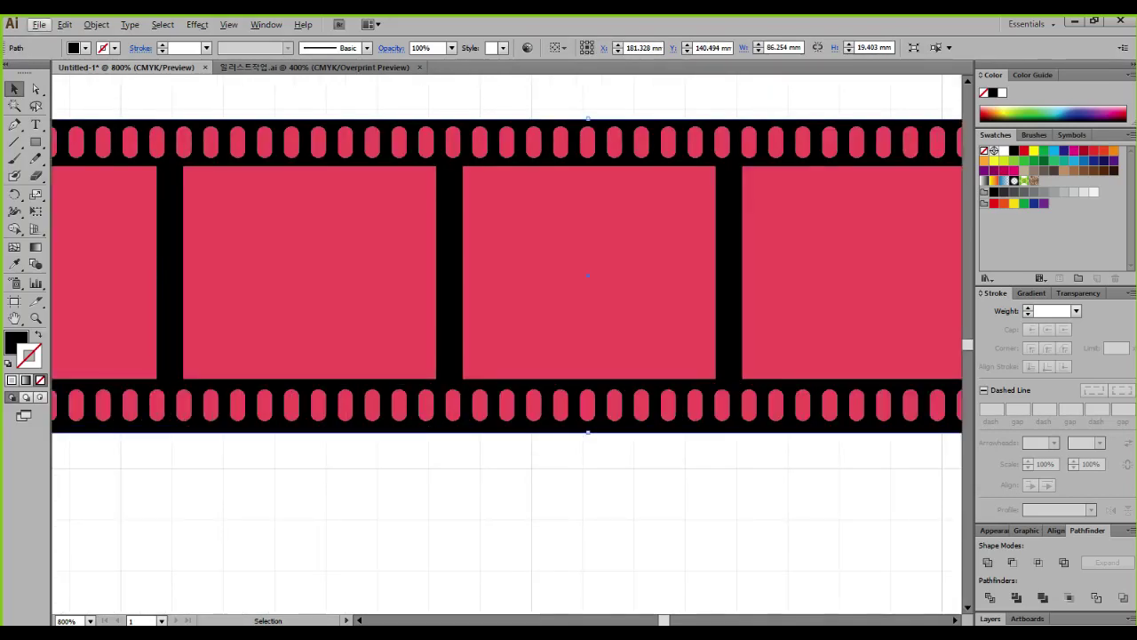
left_click_drag(439, 422, 437, 428)
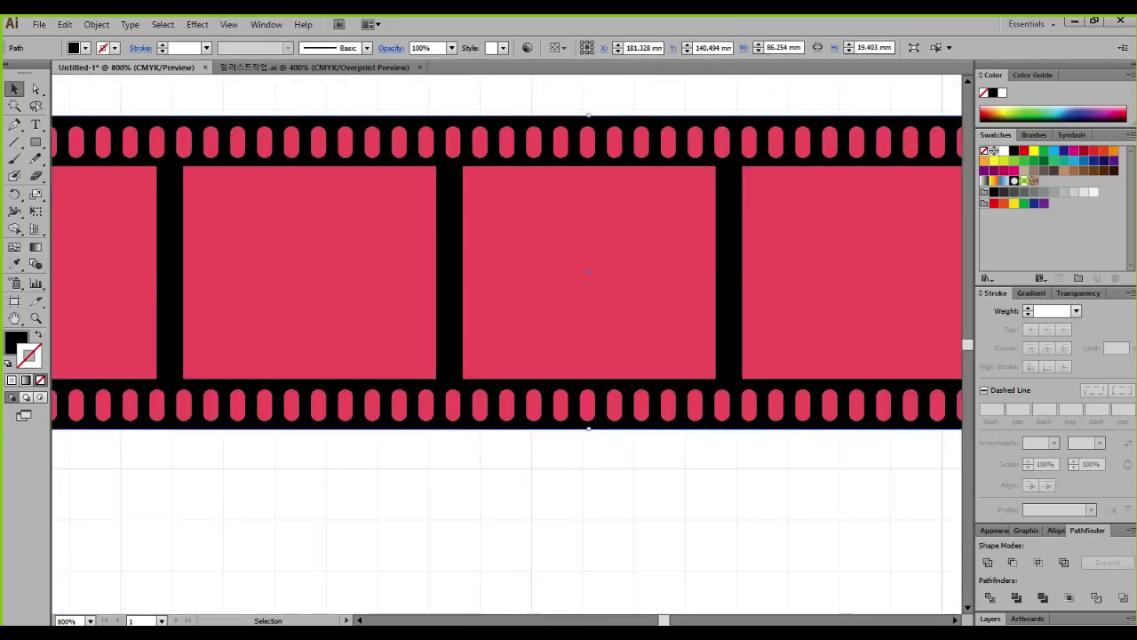
scroll(436, 430, "down", 3)
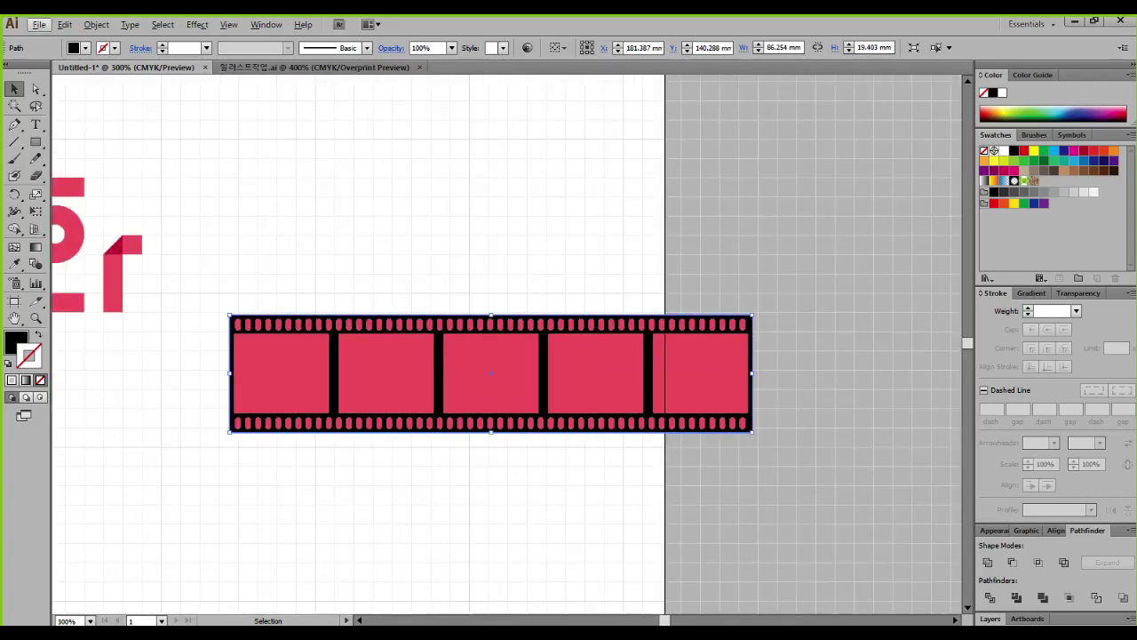
Fill the five frames and both rows of holes with white and no stroke, leaving the rectangle behind them black
left_click_drag(210, 295, 670, 555)
scroll(458, 424, "up", 4)
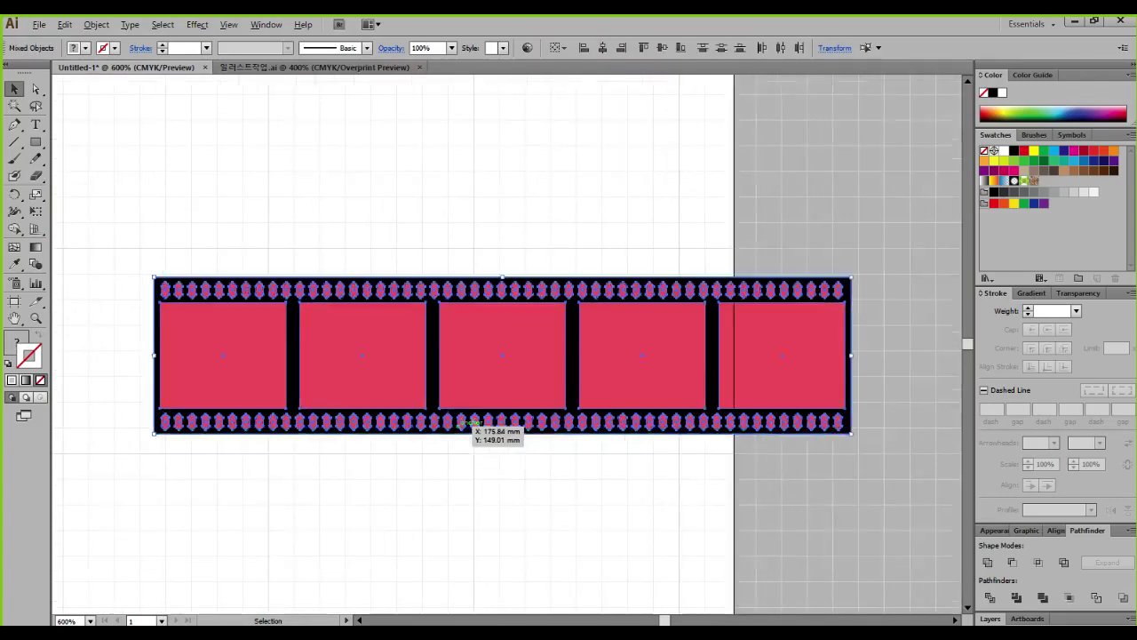
scroll(380, 250, "down", 3)
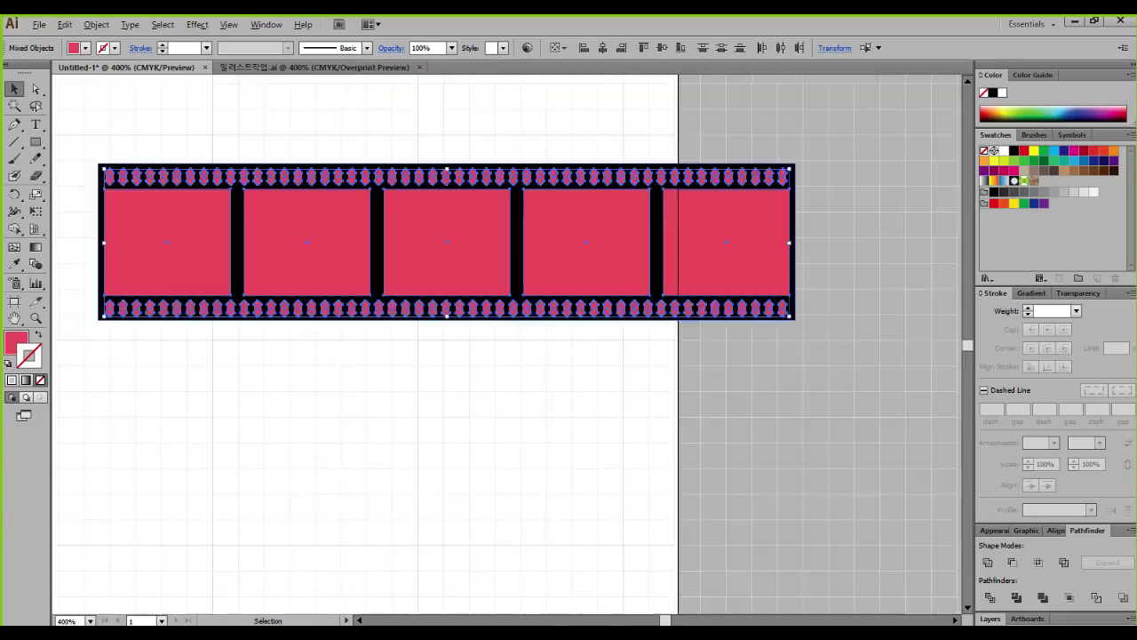
key("d")
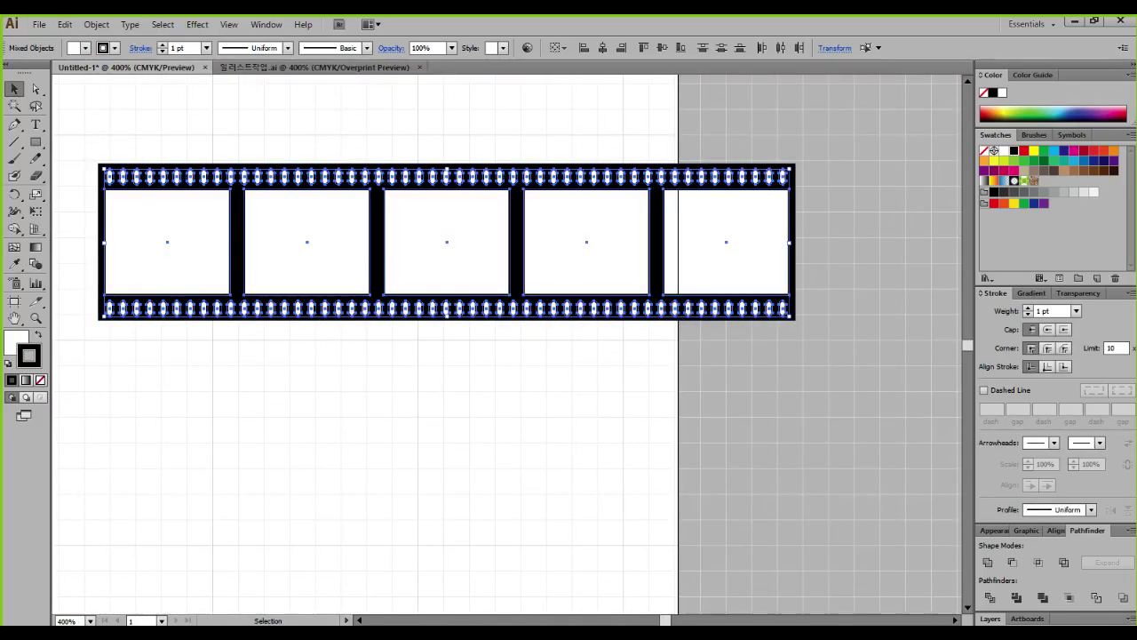
key("slash")
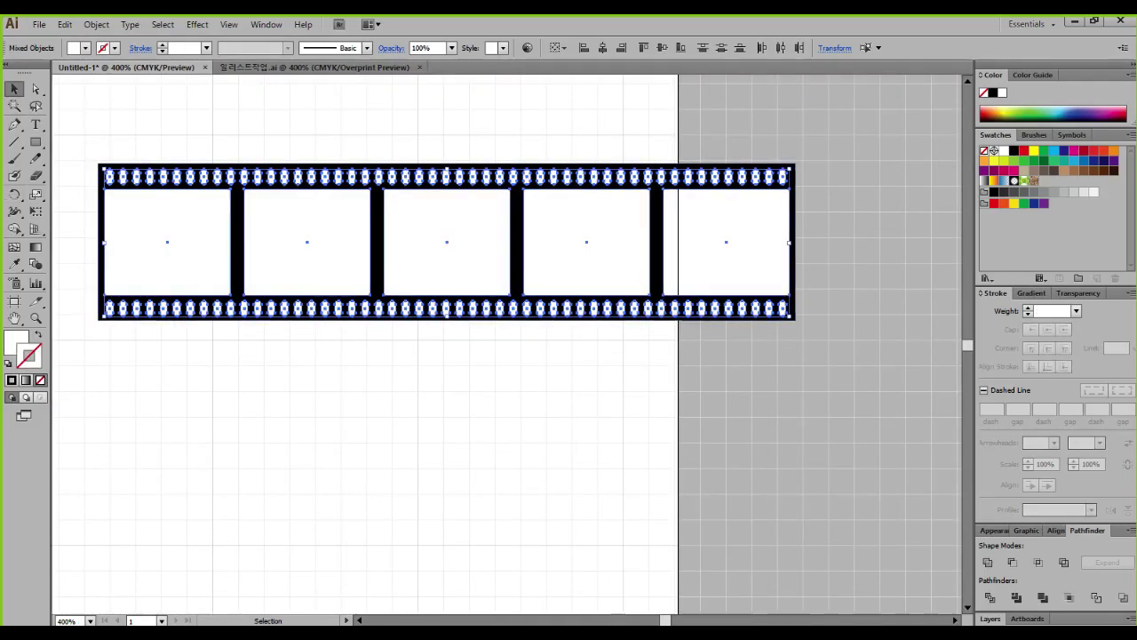
key("ctrl+shift+a")
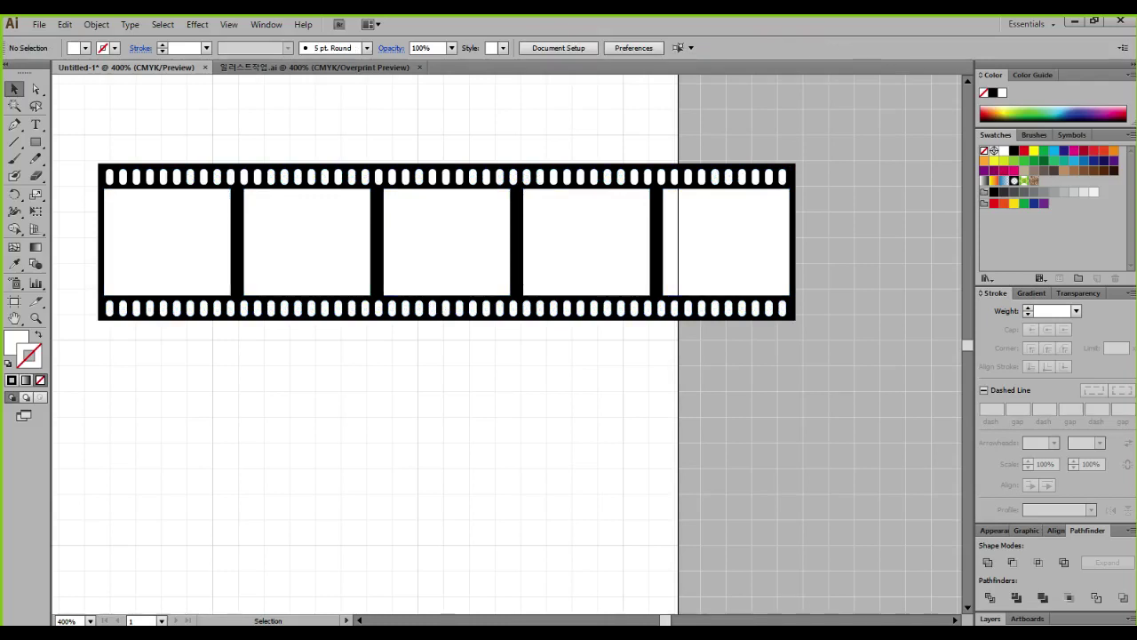
Group the whole film strip and place a copy of it below, at about X 181.3 mm, Y 163.04 mm
left_click_drag(92, 143, 803, 353)
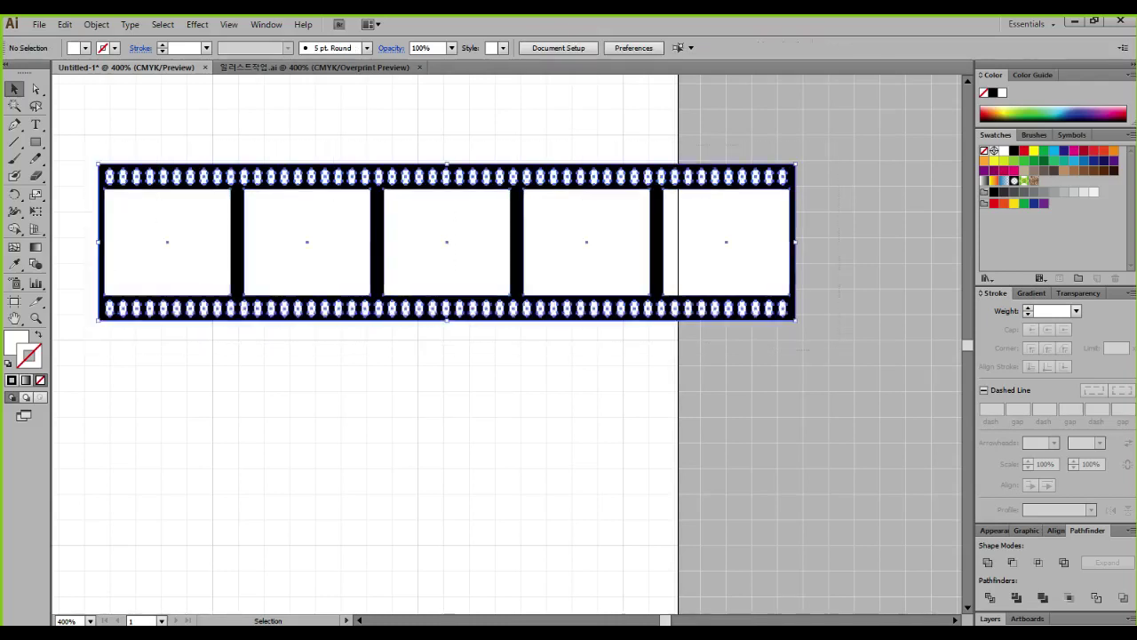
key("ctrl+t")
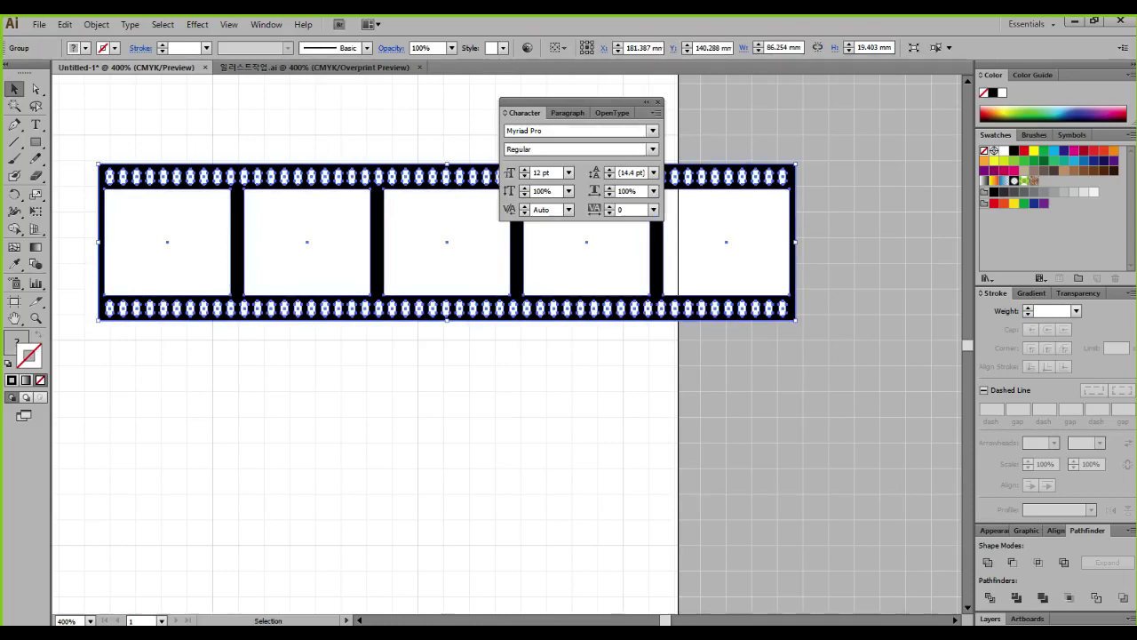
left_click_drag(613, 105, 918, 85)
left_click(604, 382)
left_click(586, 258)
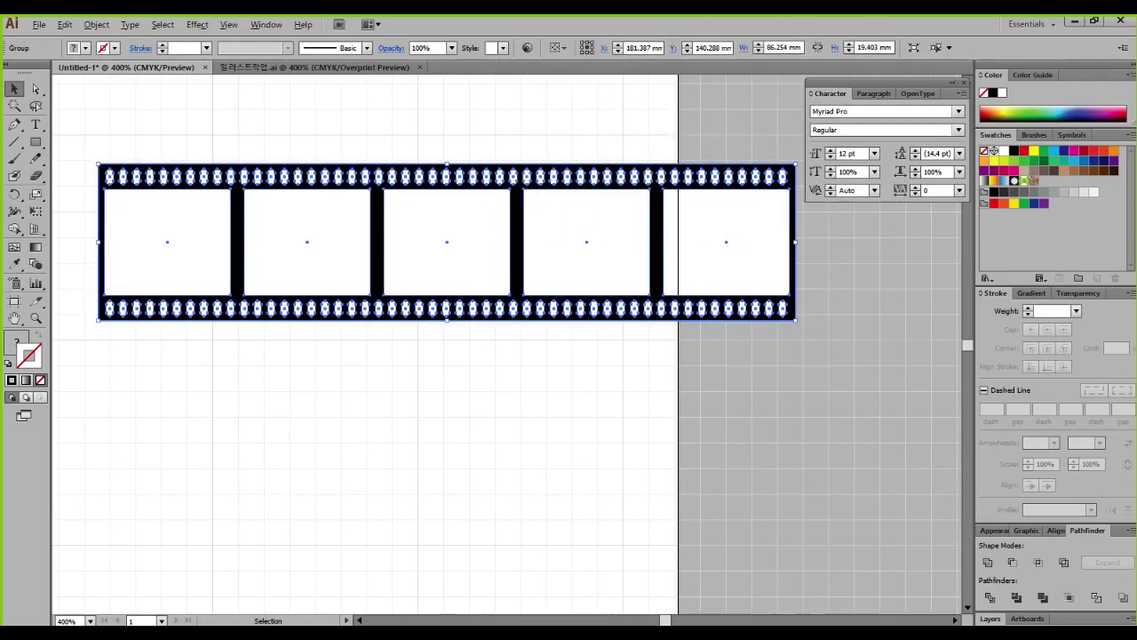
left_click_drag(454, 240, 455, 424)
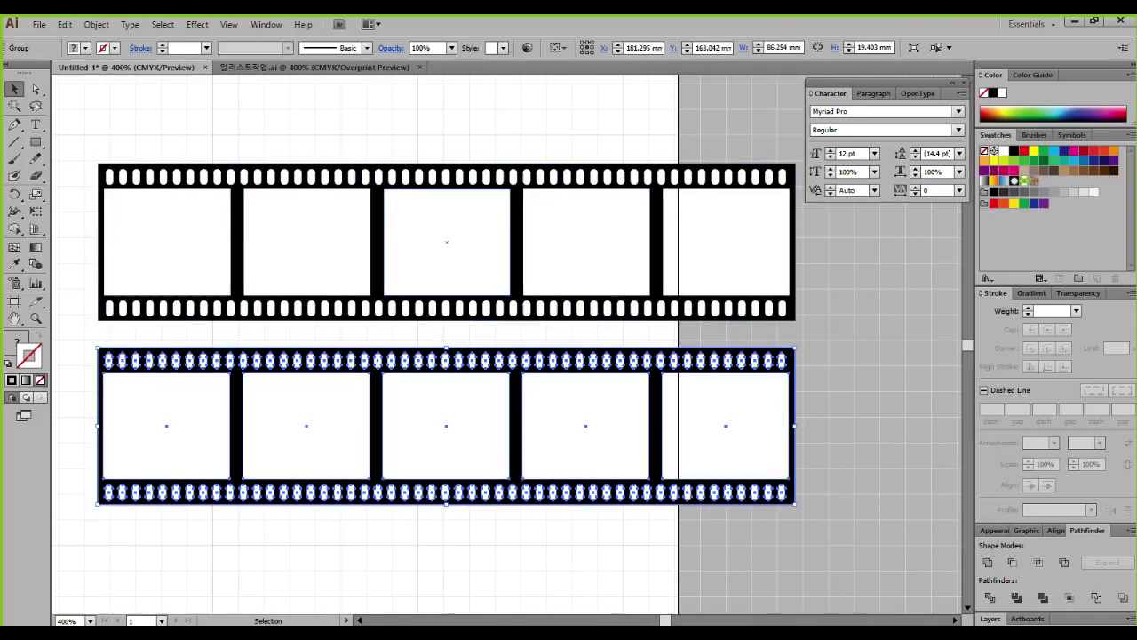
Select the upper film strip and look through the available Warp effects
left_click(450, 252)
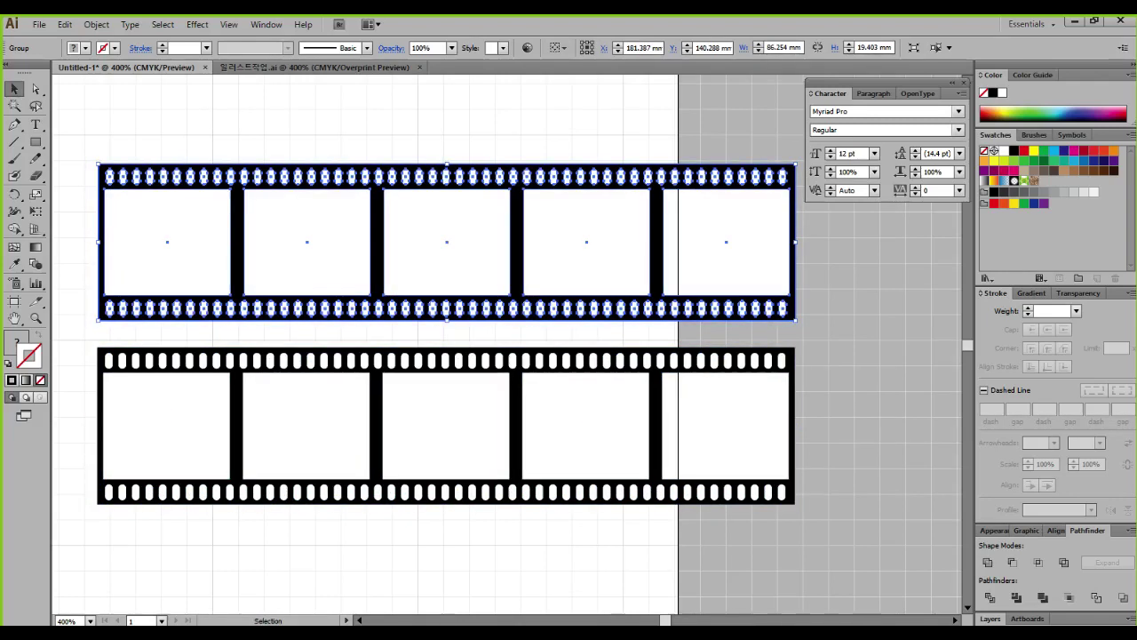
left_click(595, 334)
left_click(586, 249)
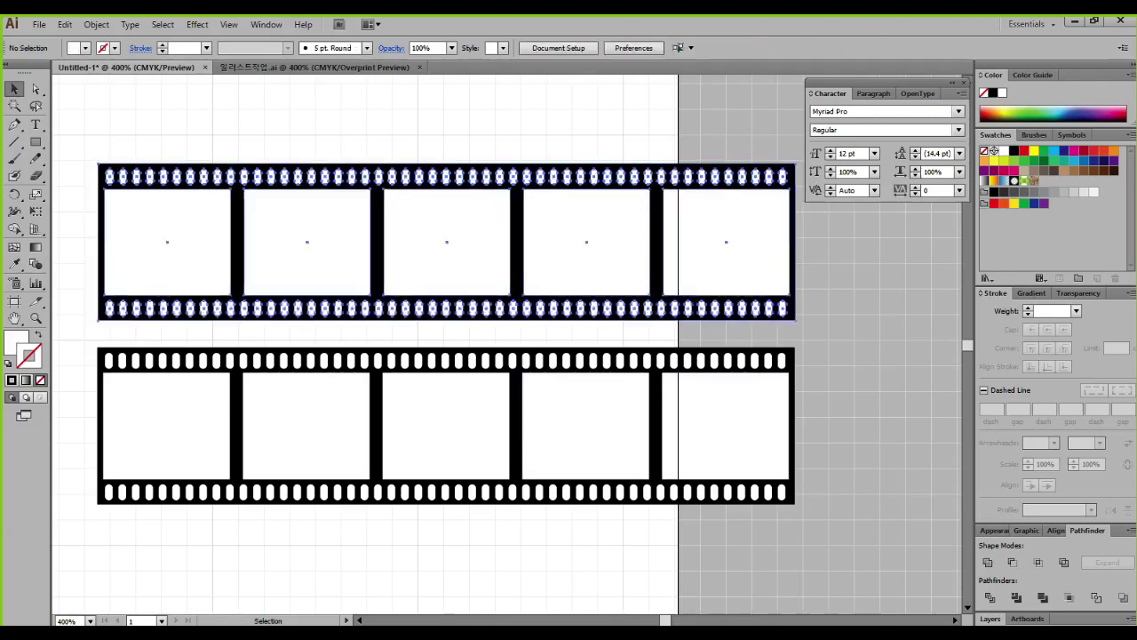
scroll(541, 244, "down", 1)
left_click_drag(540, 243, 529, 315)
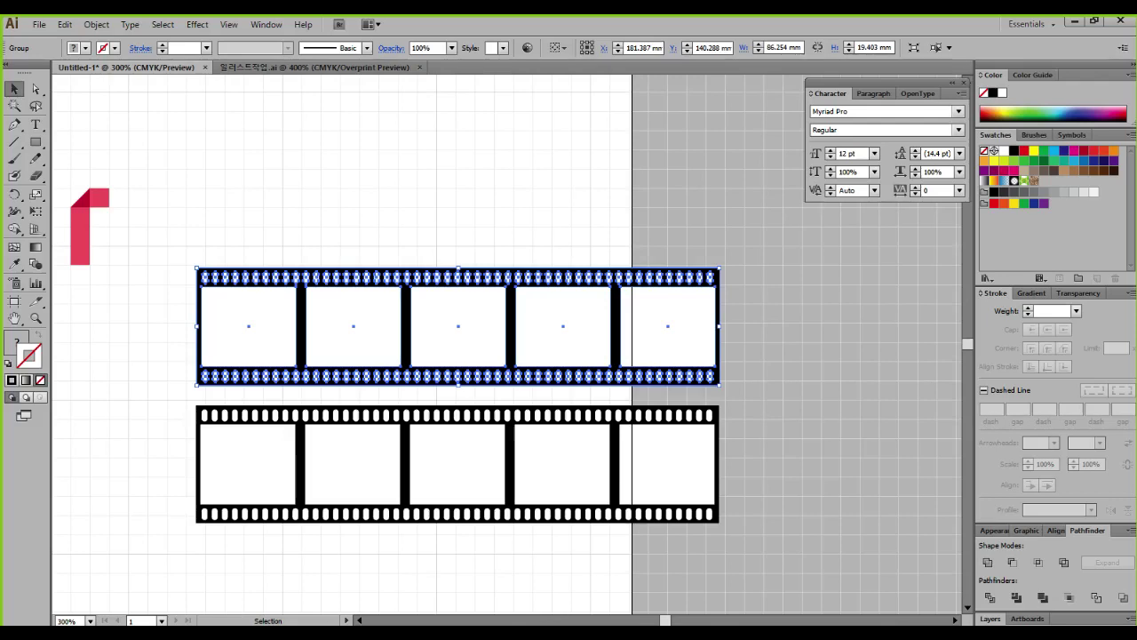
left_click(198, 24)
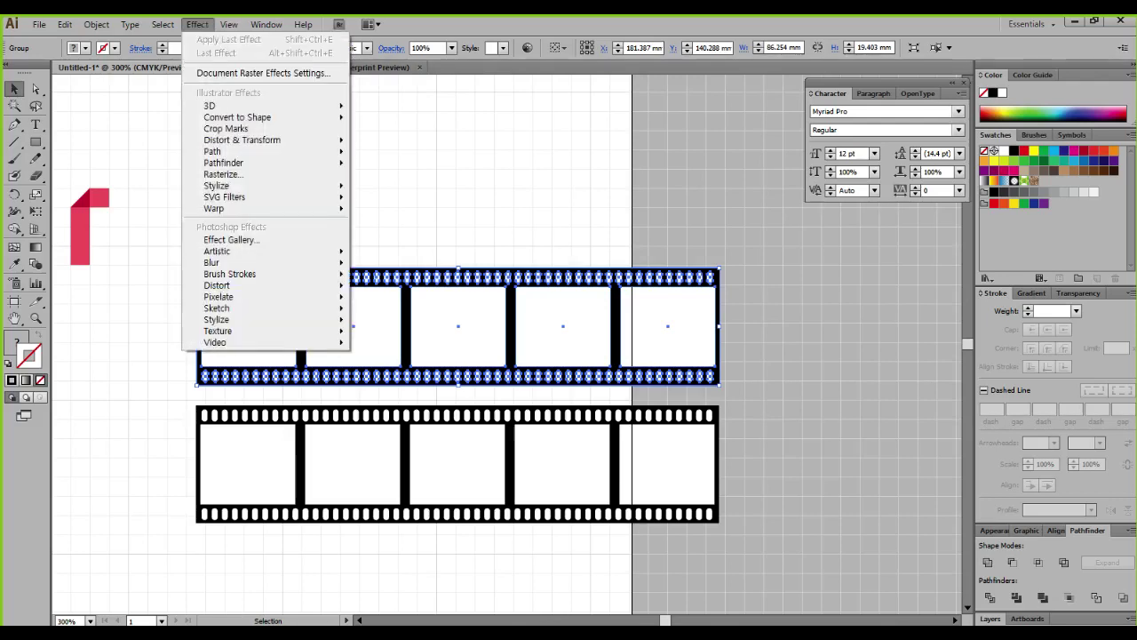
mouse_move(253, 207)
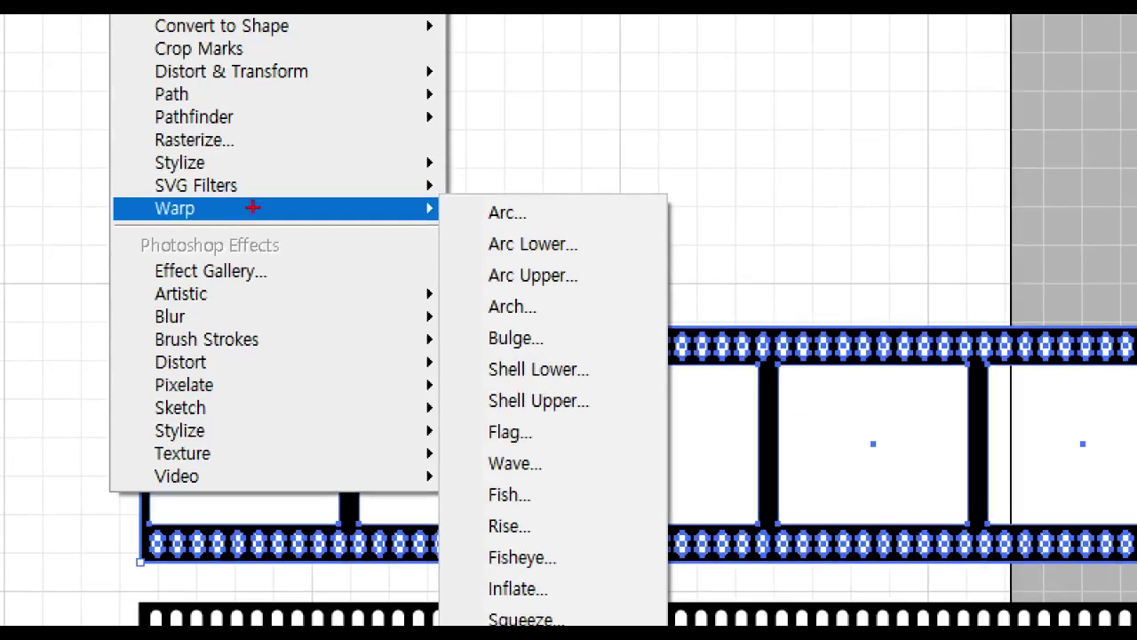
left_click_drag(124, 183, 236, 240)
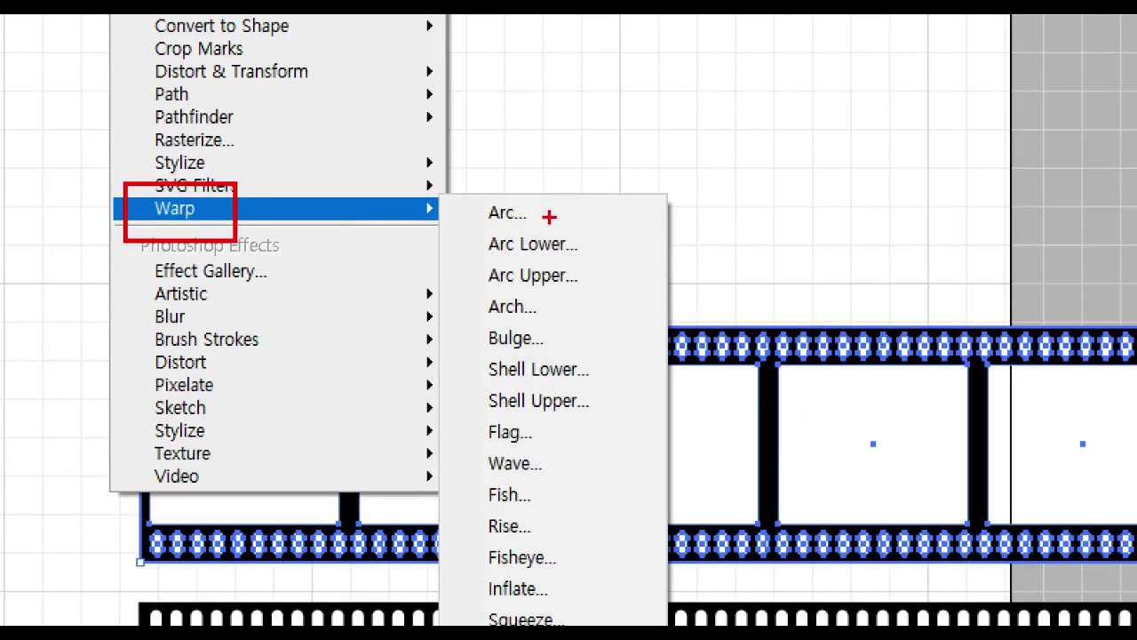
mouse_move(526, 238)
left_mouse_down()
mouse_move(524, 179)
mouse_move(522, 246)
left_mouse_up()
key("Escape")
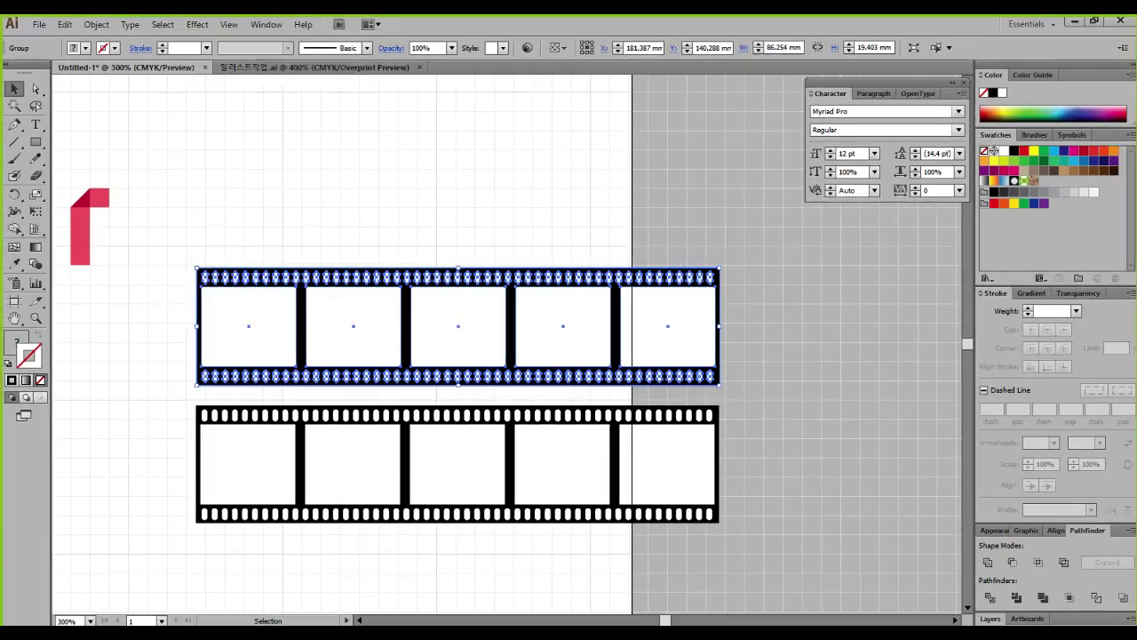
Try an Arc warp on the upper film strip with preview on and a horizontal bend of -44%
left_click(197, 24)
mouse_move(267, 208)
left_click(377, 211)
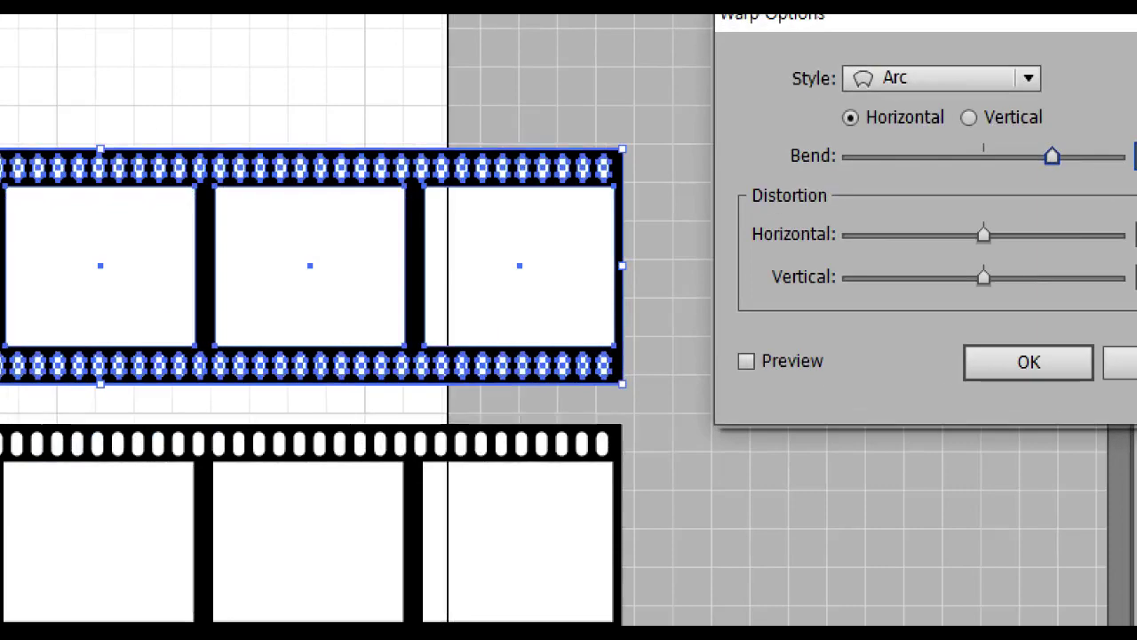
mouse_move(824, 370)
left_mouse_down()
mouse_move(687, 373)
mouse_move(847, 389)
mouse_move(850, 428)
left_mouse_up()
key("Escape")
left_click(745, 361)
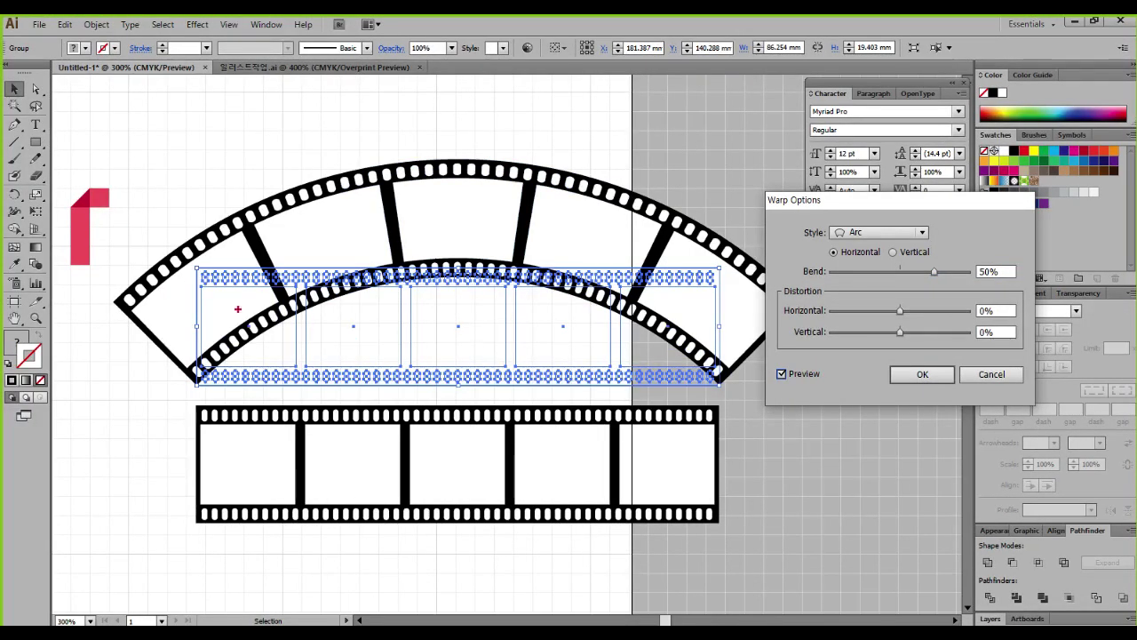
mouse_move(237, 309)
left_mouse_down()
mouse_move(327, 401)
mouse_move(670, 368)
mouse_move(778, 238)
left_mouse_up()
key("Escape")
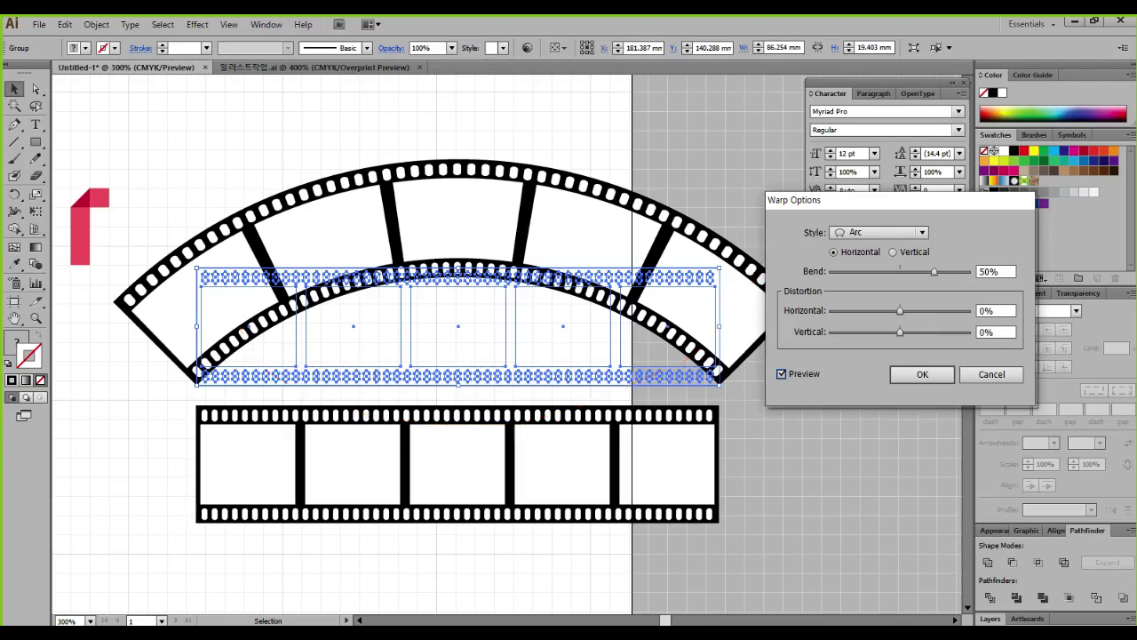
left_click_drag(934, 272, 870, 272)
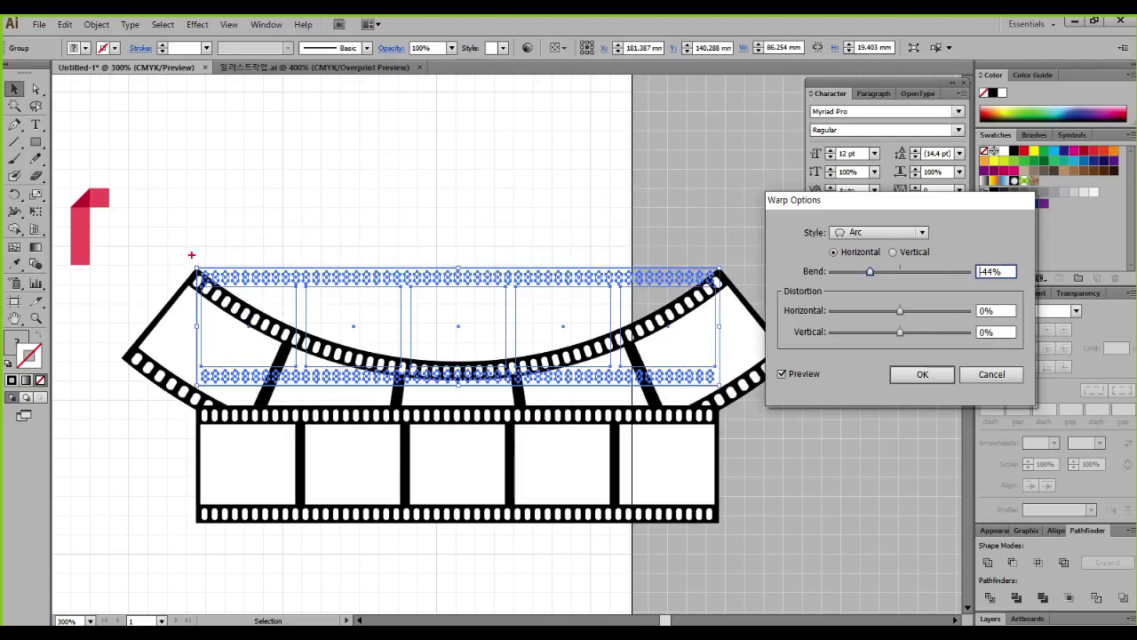
left_click_drag(204, 253, 81, 336)
left_click_drag(633, 229, 844, 417)
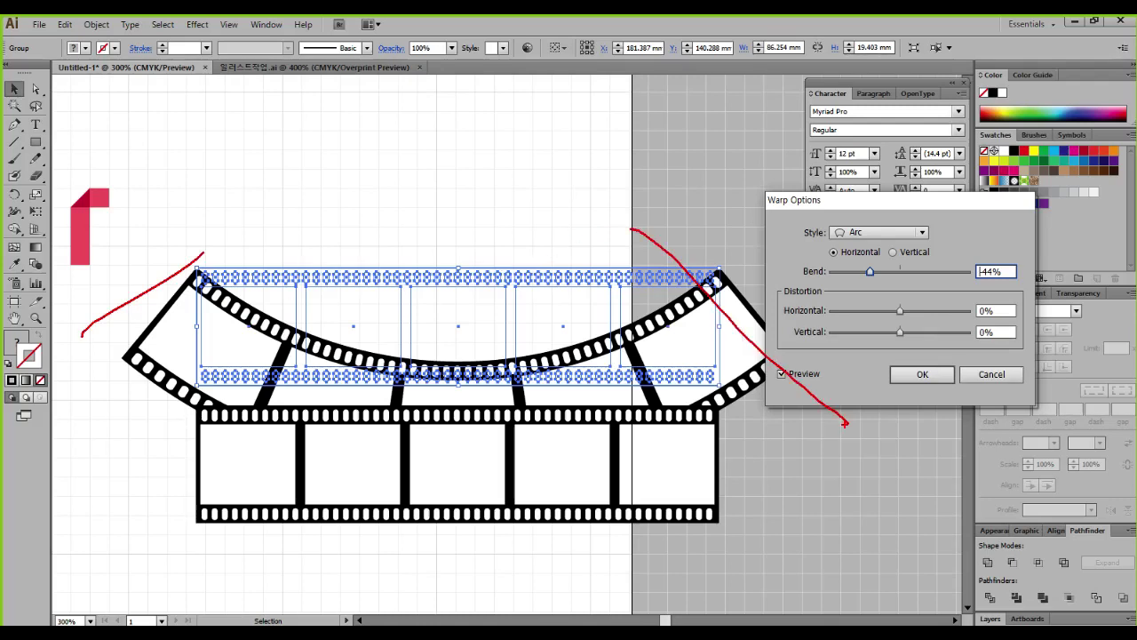
key("Escape")
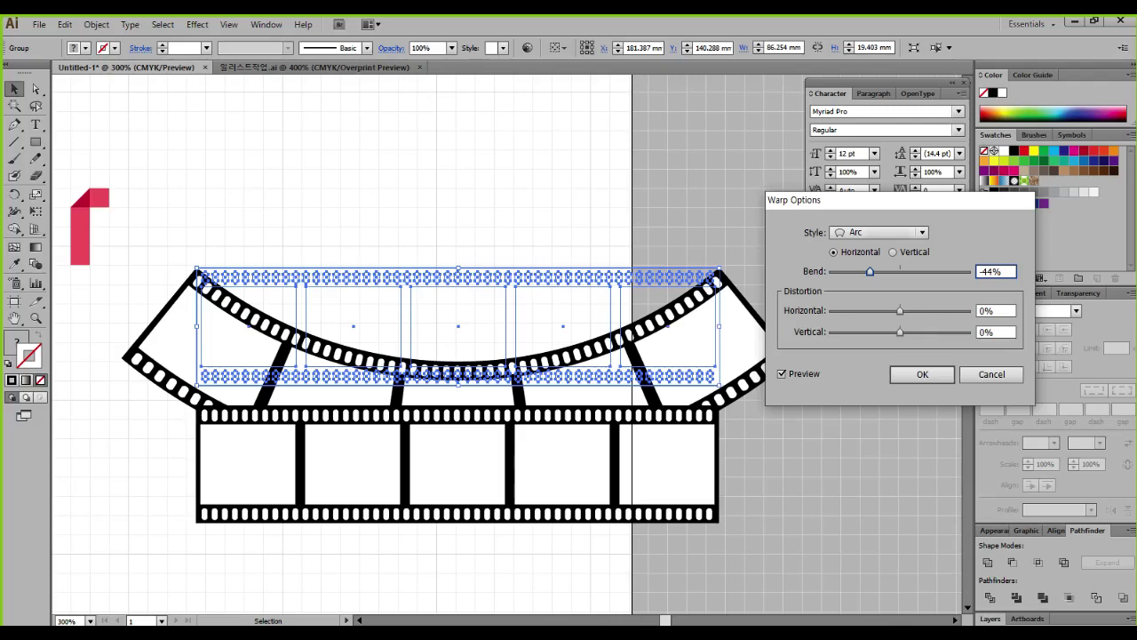
Try the Arch warp style on the upper film strip with -52% horizontal distortion, and cancel the warp
left_click(879, 232)
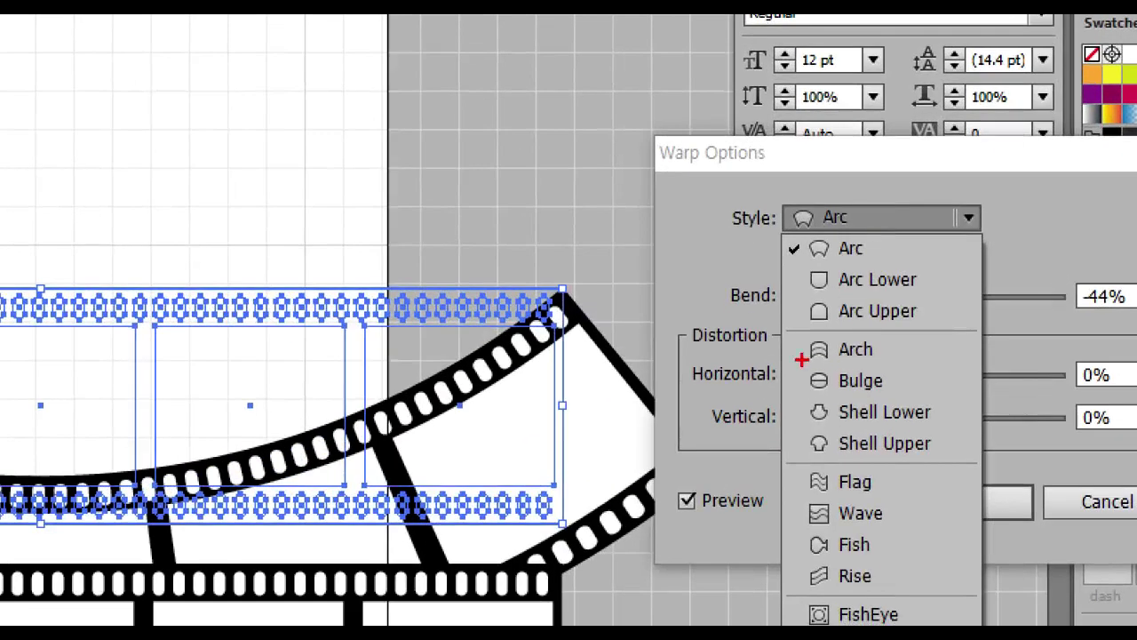
left_click_drag(832, 285, 889, 313)
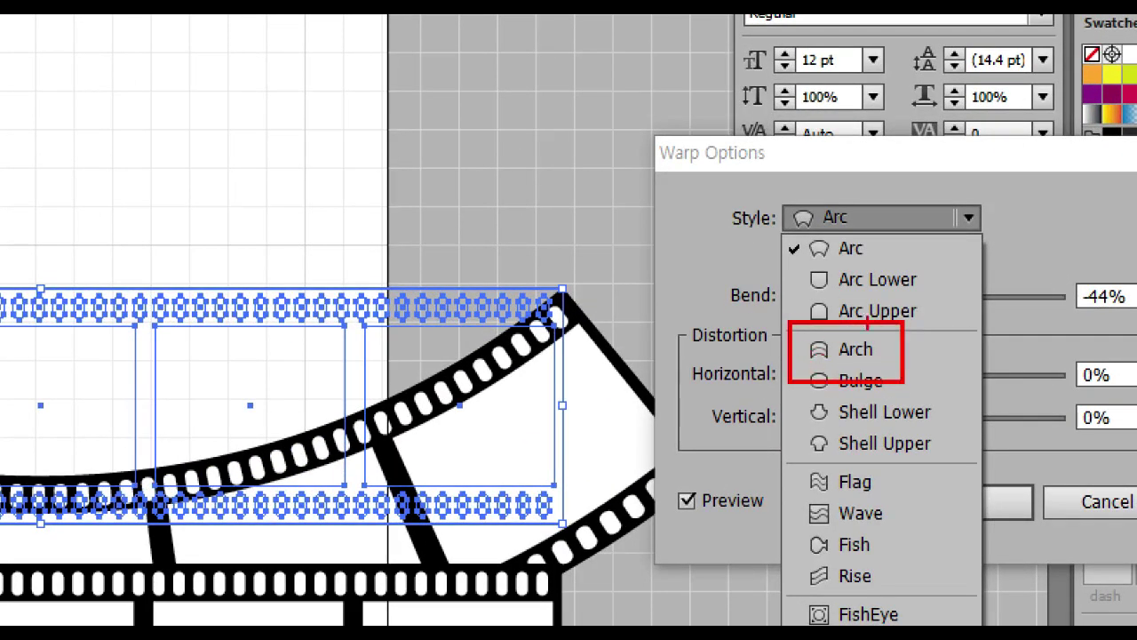
key("Escape")
left_click(881, 217)
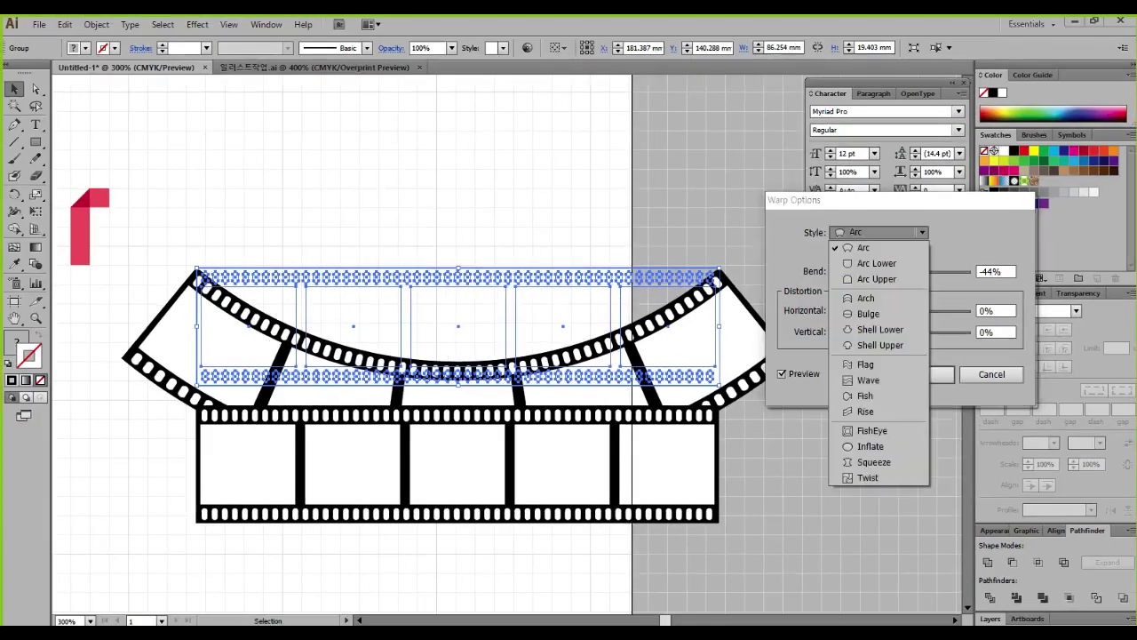
left_click(865, 297)
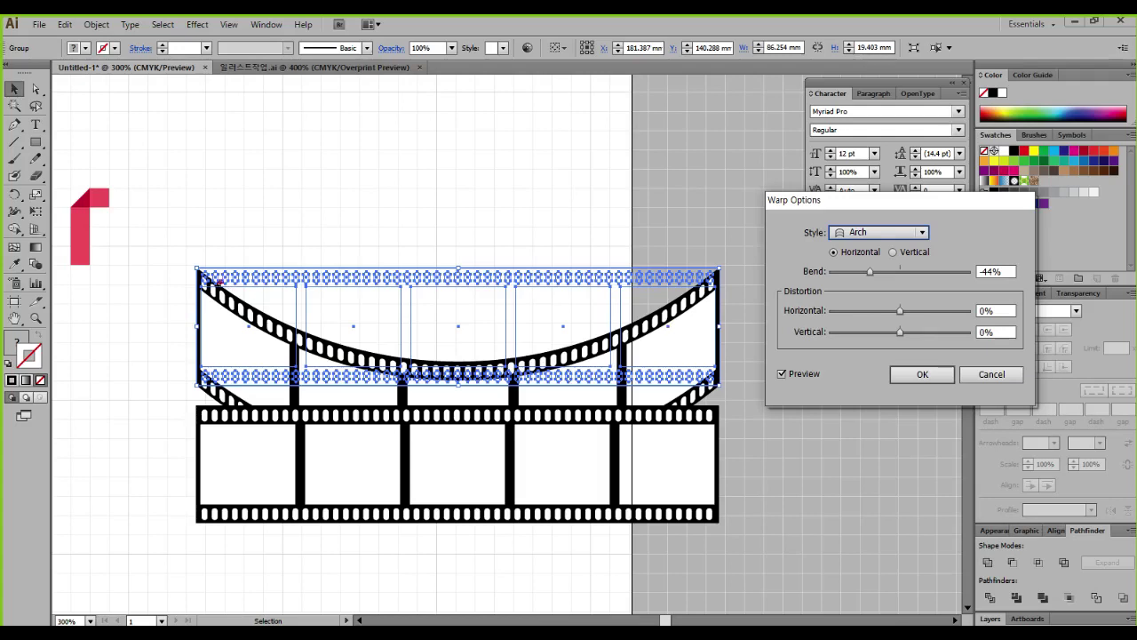
left_click_drag(207, 265, 208, 393)
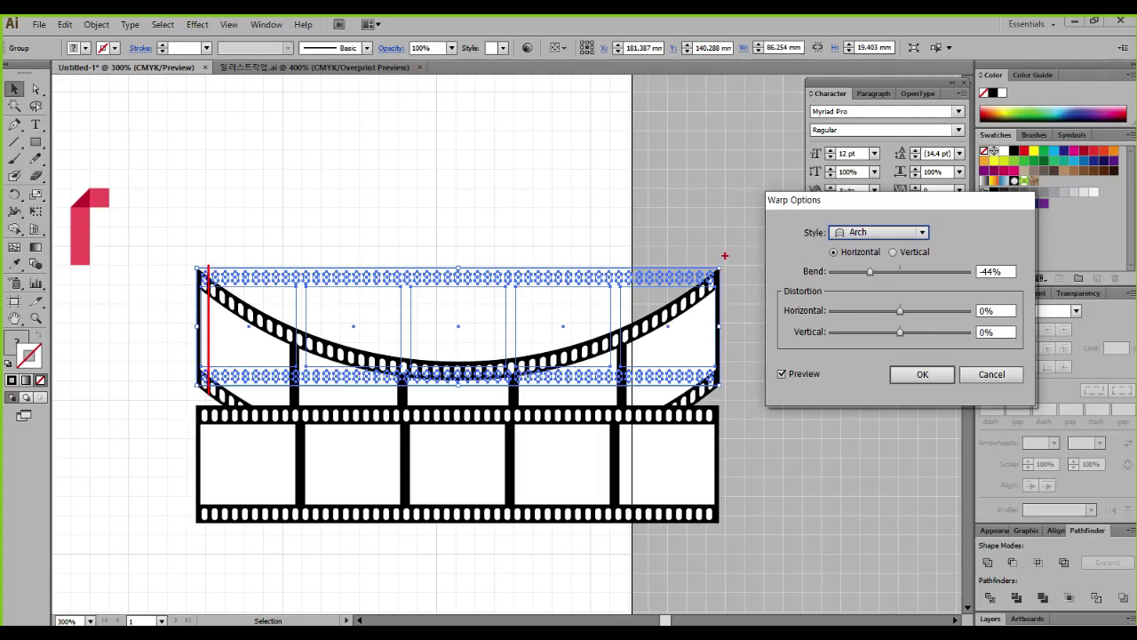
left_click_drag(724, 256, 725, 381)
key("Escape")
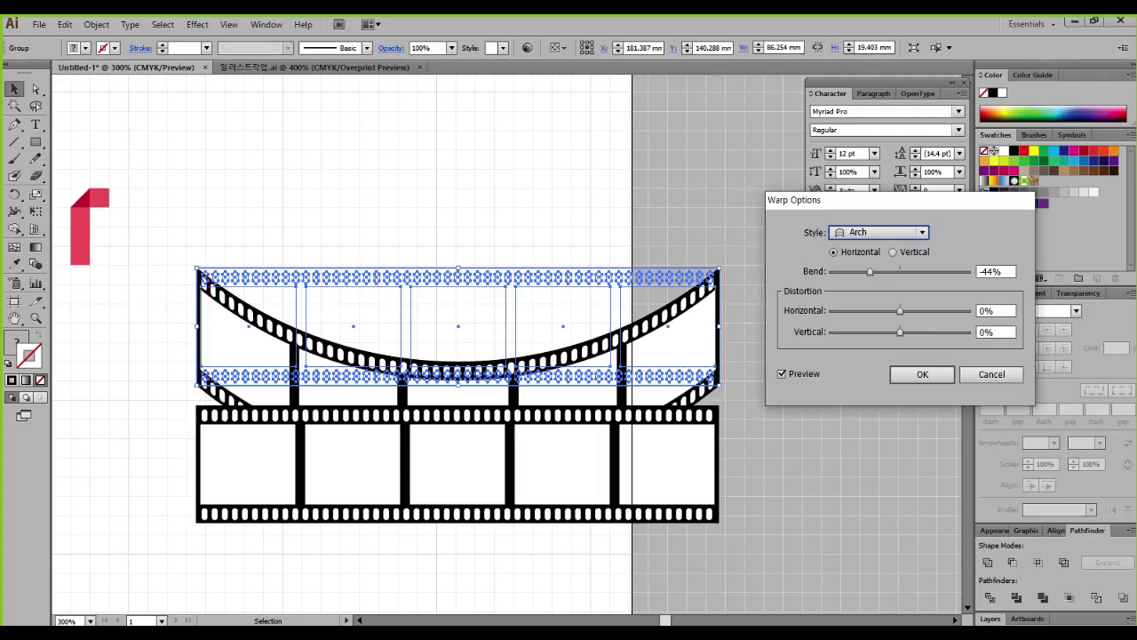
left_click_drag(900, 310, 866, 311)
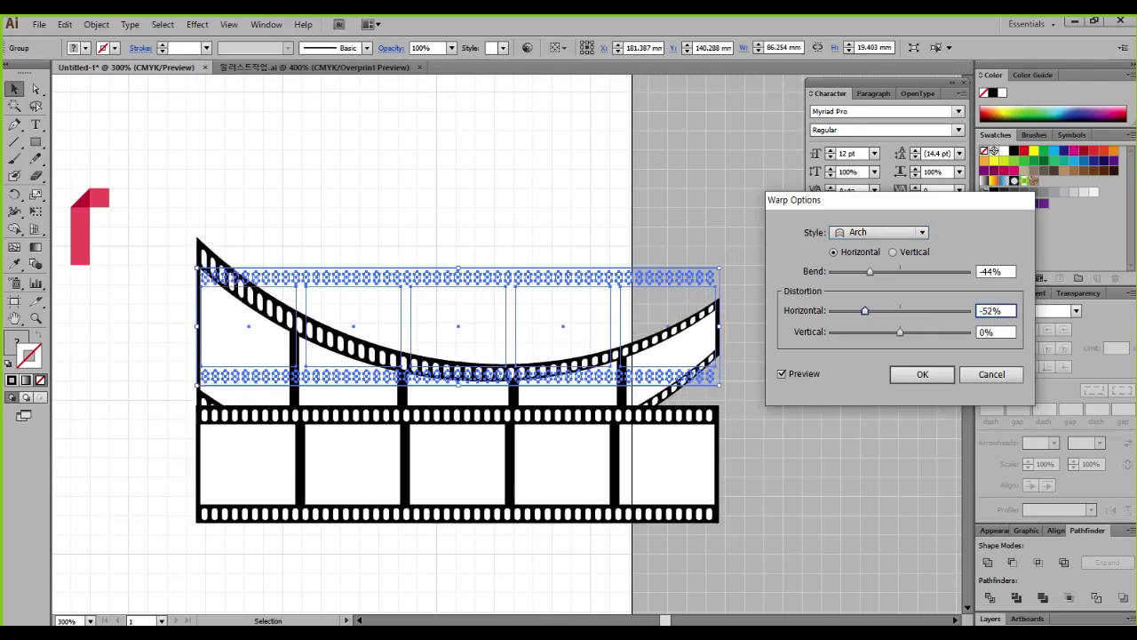
left_click(991, 374)
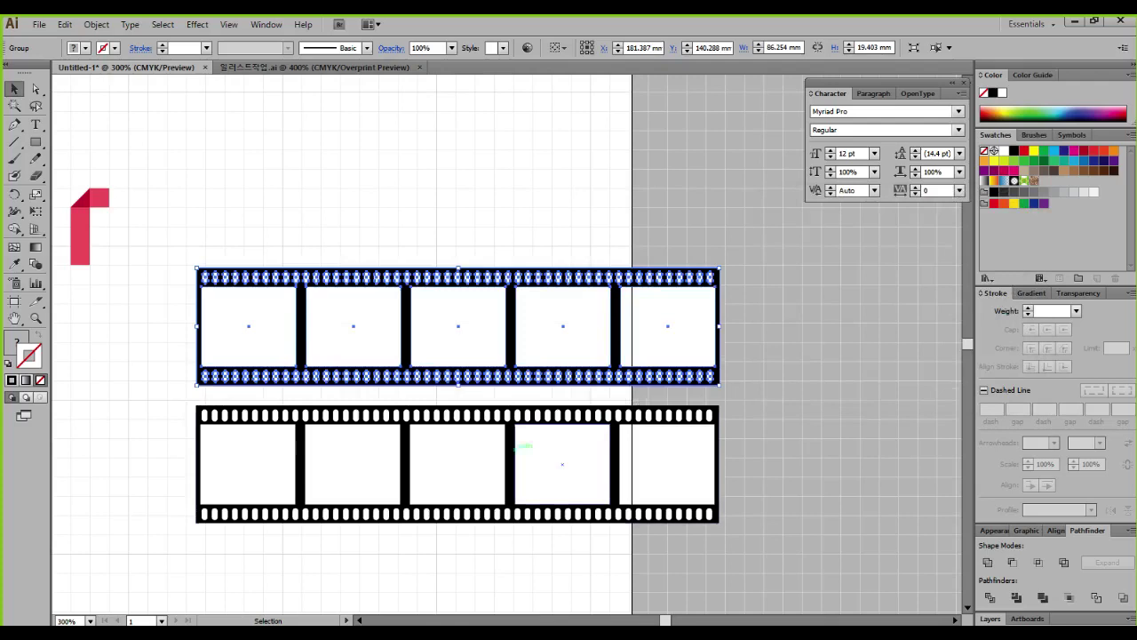
Move the lower film strip further down to about Y 181.93 mm and select the upper film strip
left_click_drag(524, 306, 524, 559)
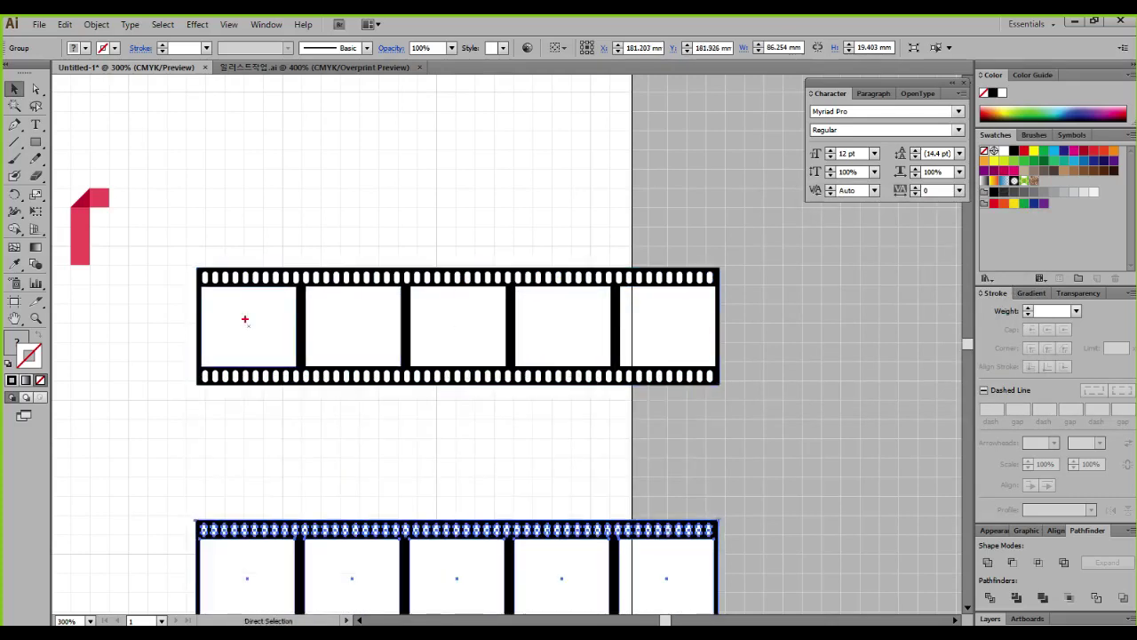
mouse_move(238, 344)
left_mouse_down()
mouse_move(540, 406)
mouse_move(616, 368)
left_mouse_up()
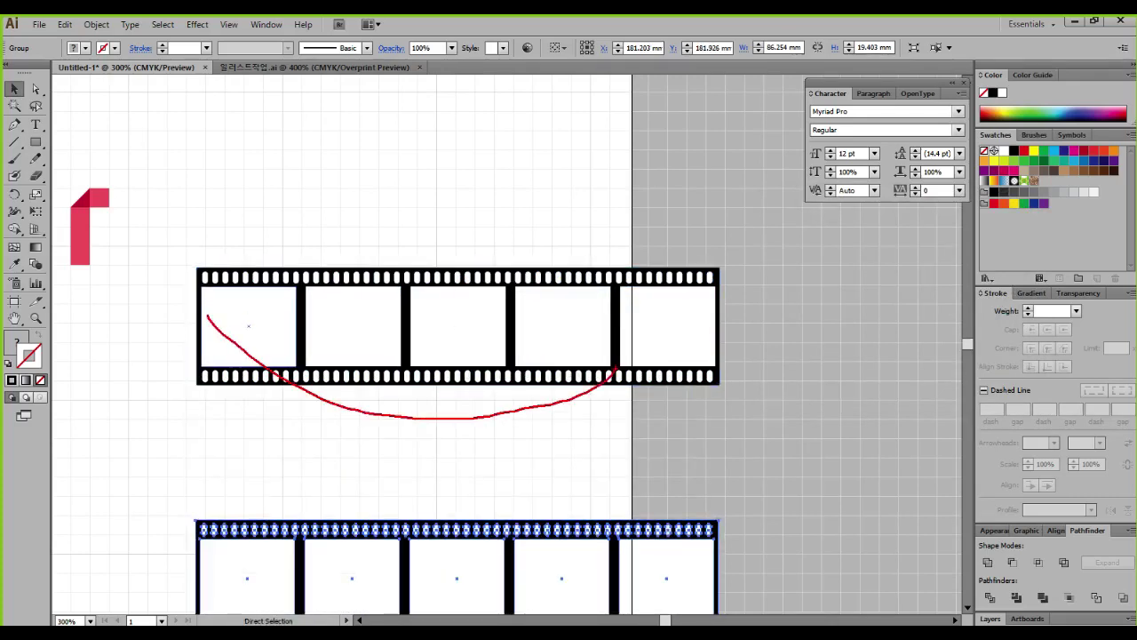
left_click_drag(211, 343, 720, 188)
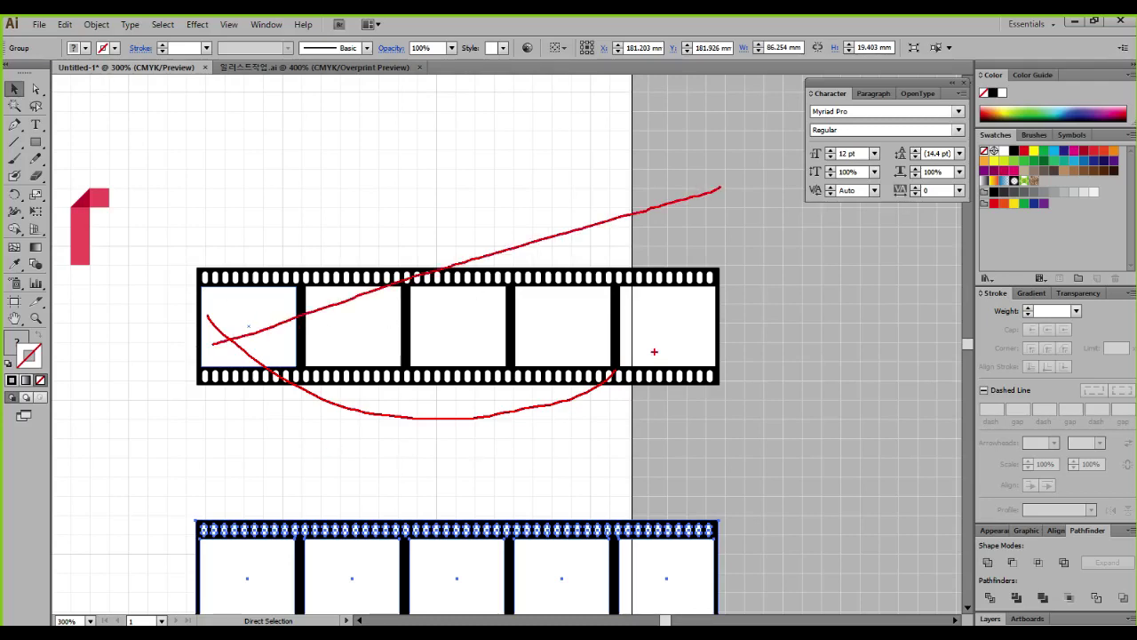
key("Escape")
left_click_drag(757, 403, 650, 215)
key("ctrl+2")
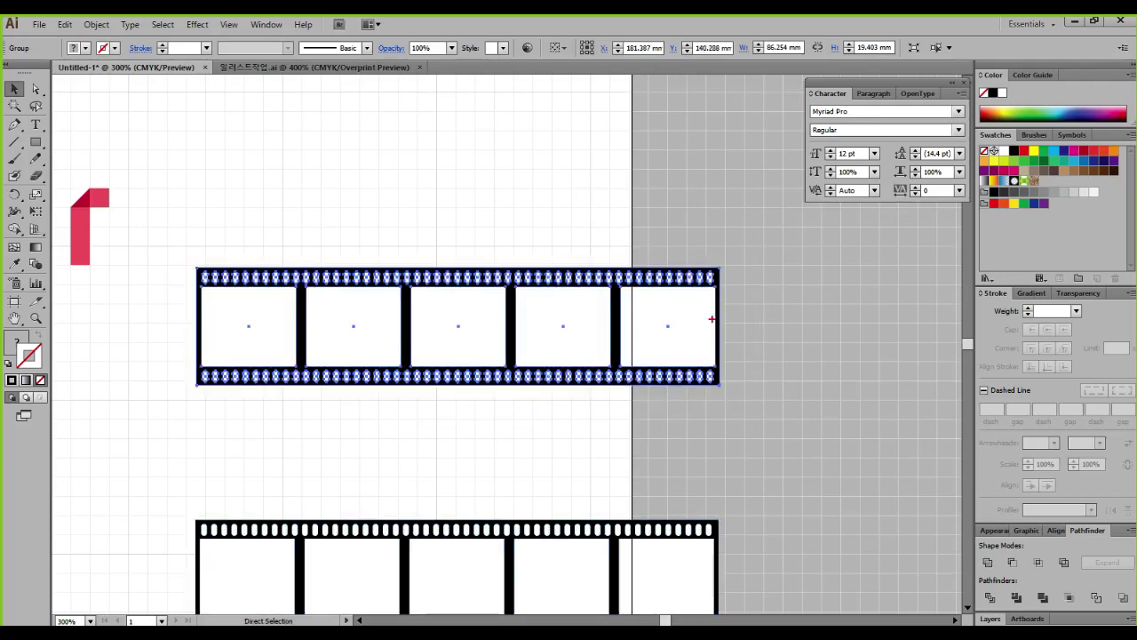
left_click_drag(716, 318, 716, 192)
left_click_drag(210, 266, 677, 156)
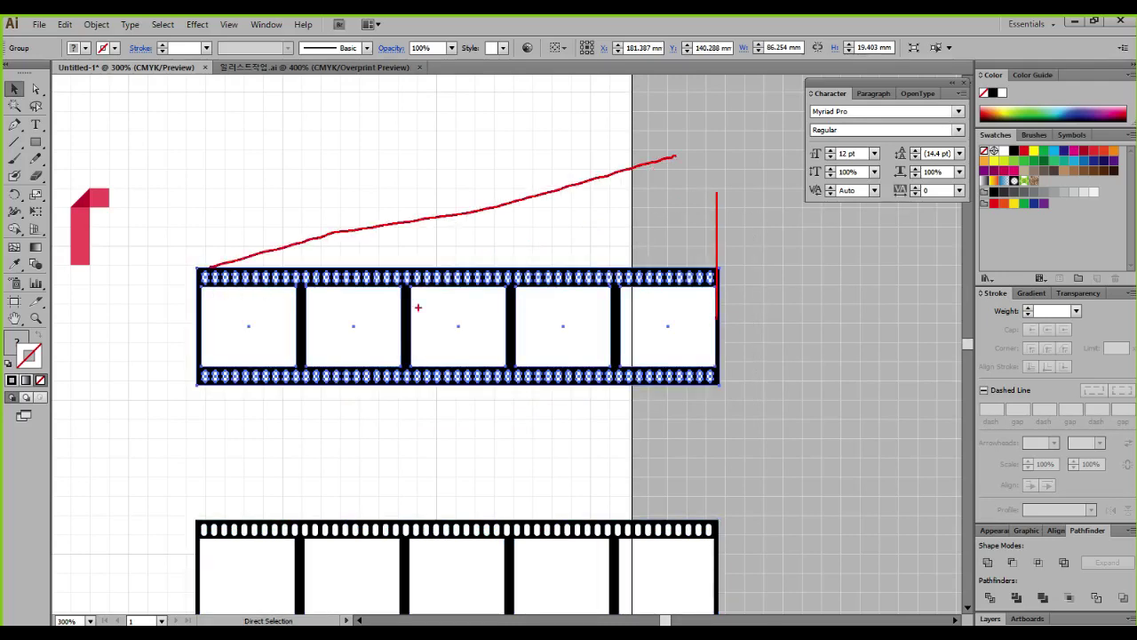
mouse_move(193, 392)
left_mouse_down()
mouse_move(665, 286)
mouse_move(737, 199)
mouse_move(560, 177)
mouse_move(201, 264)
mouse_move(189, 399)
left_mouse_up()
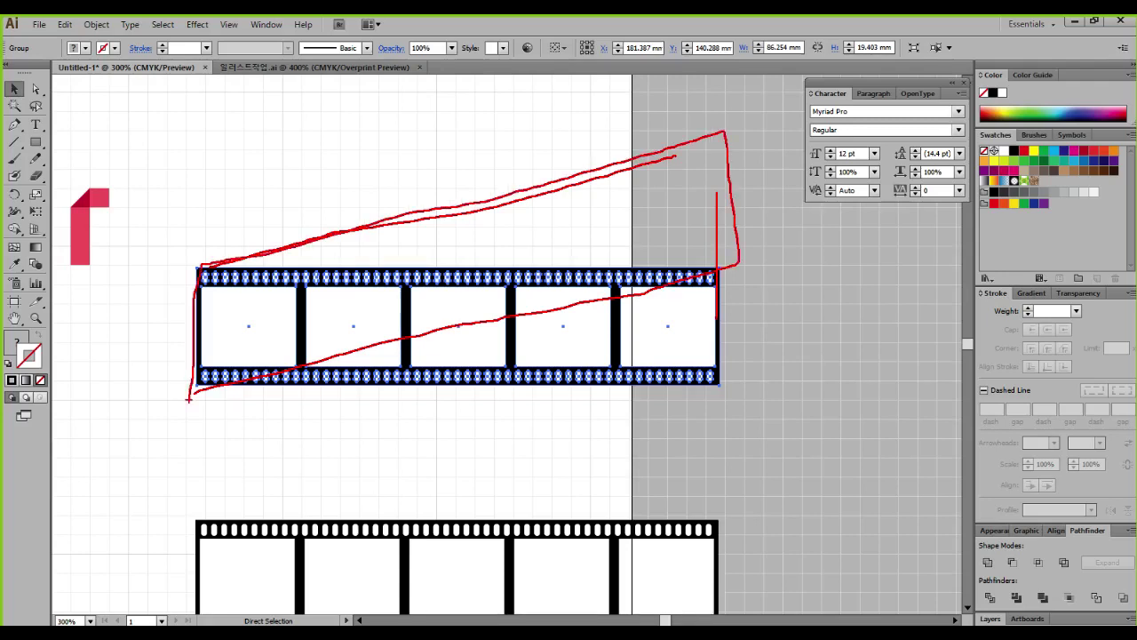
key("Escape")
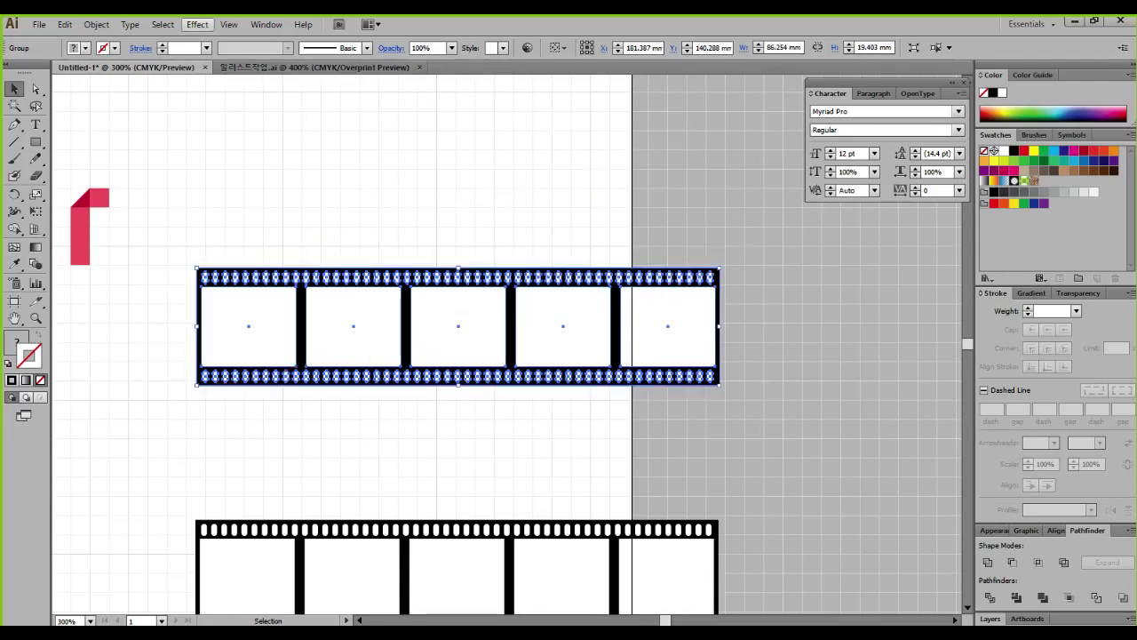
left_click(198, 24)
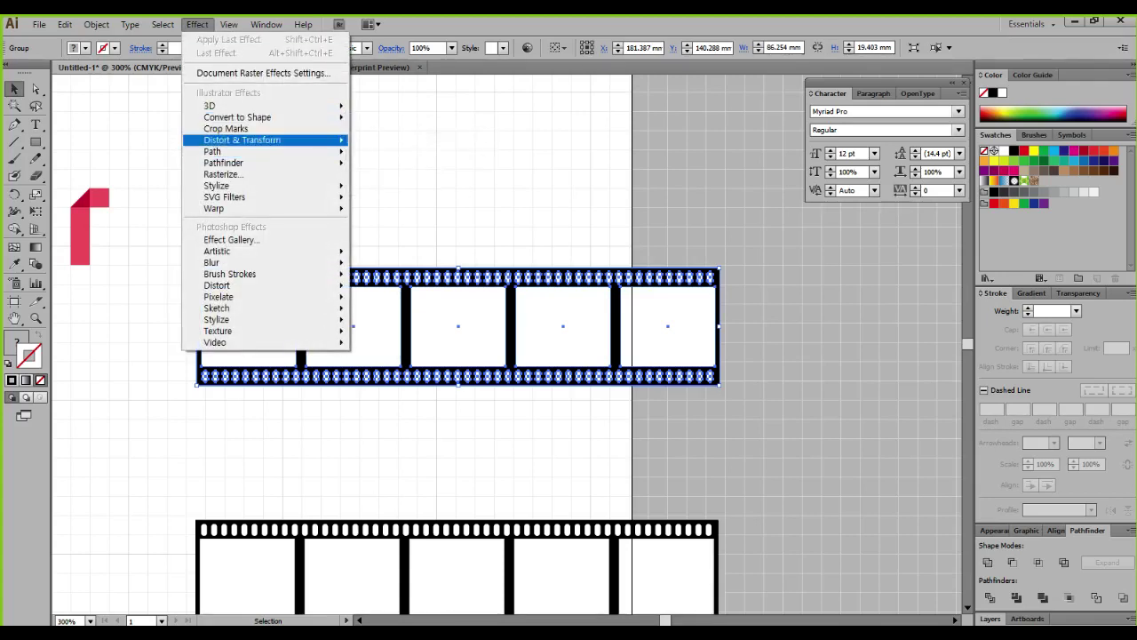
mouse_move(267, 139)
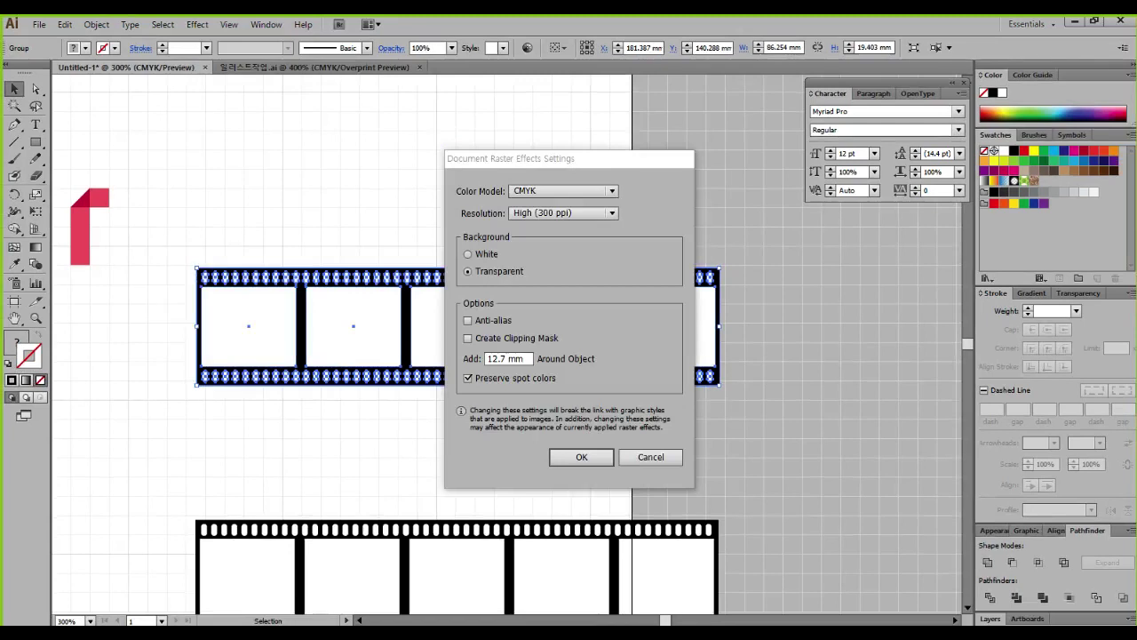
left_click(651, 457)
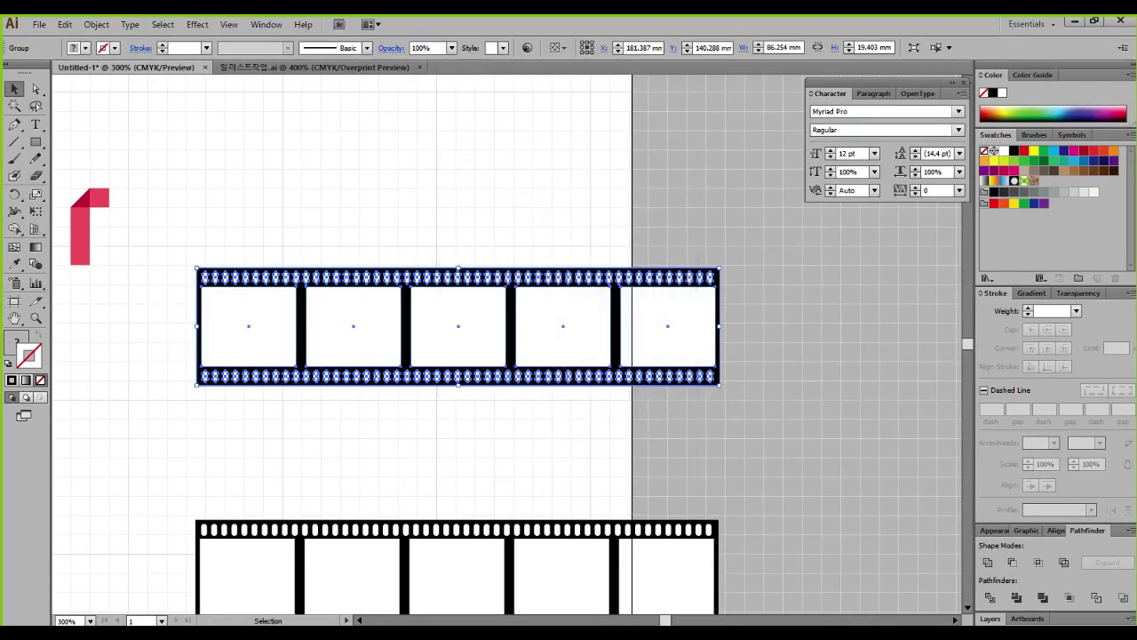
key("ctrl+2")
left_click_drag(198, 264, 673, 130)
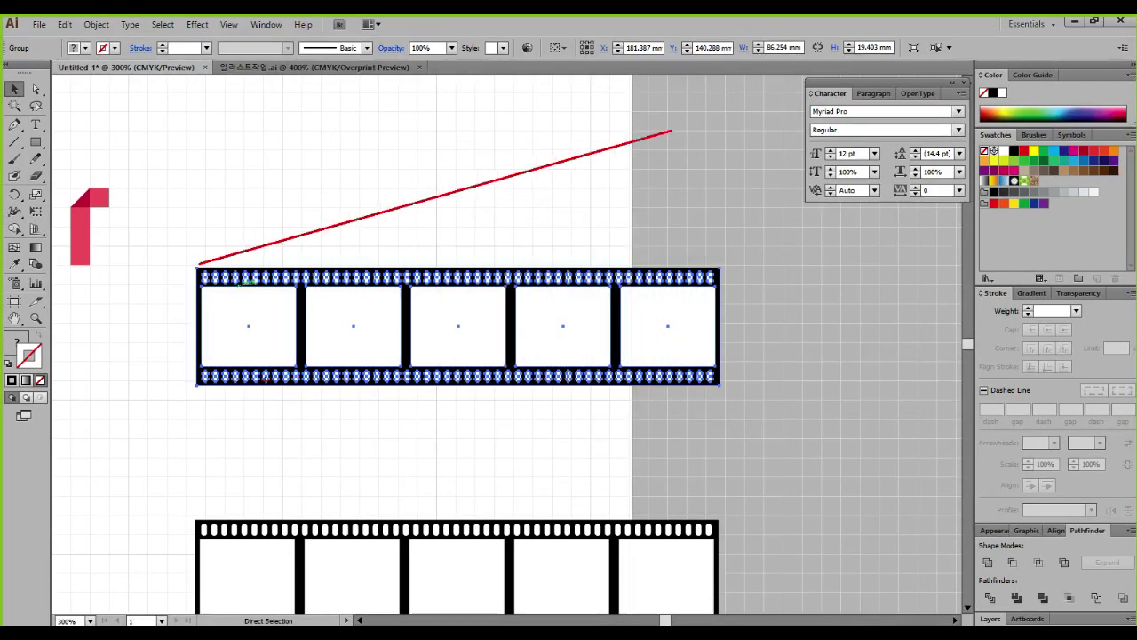
mouse_move(218, 375)
left_mouse_down()
mouse_move(684, 234)
mouse_move(673, 130)
left_mouse_up()
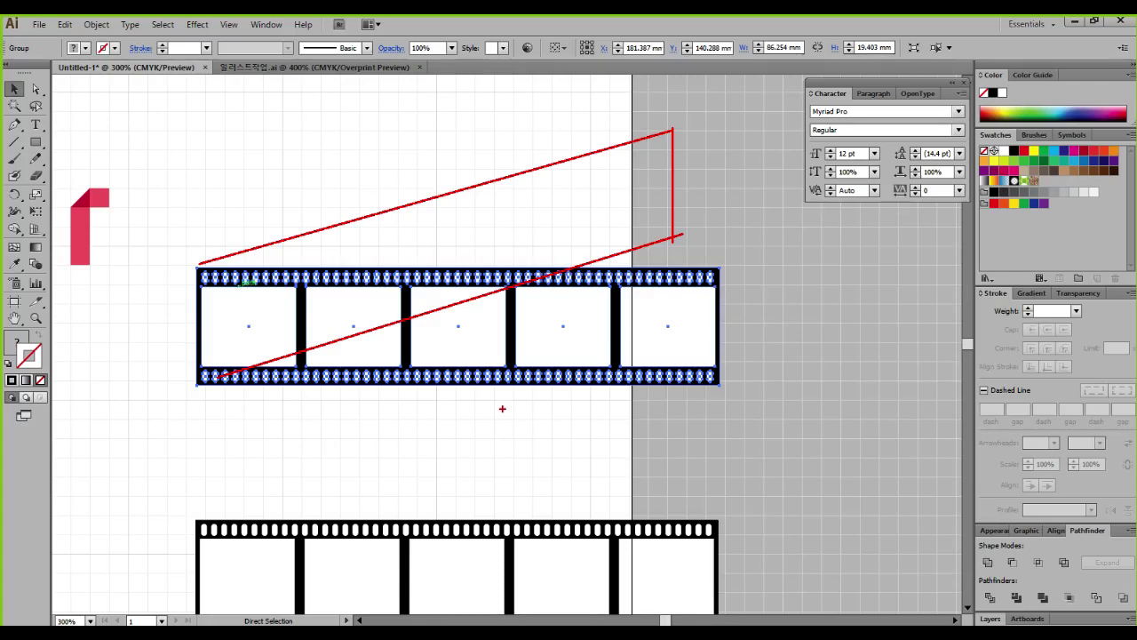
key("Escape")
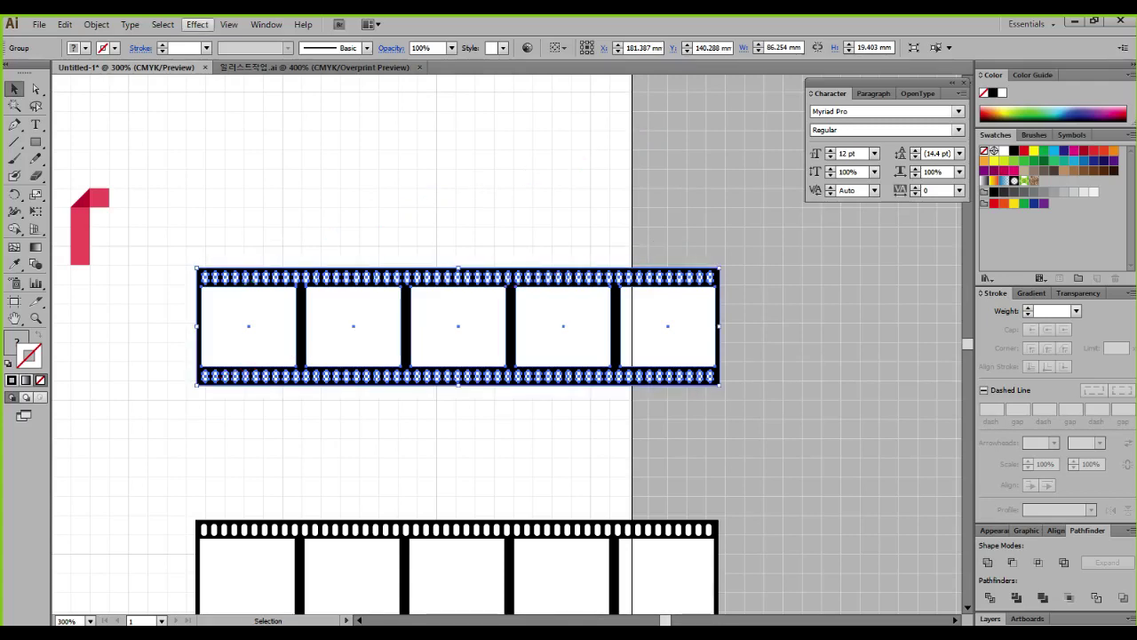
Try an Arch warp on the upper film strip with preview on, -43% bend and -56% horizontal distortion, and cancel it
left_click(197, 24)
mouse_move(231, 208)
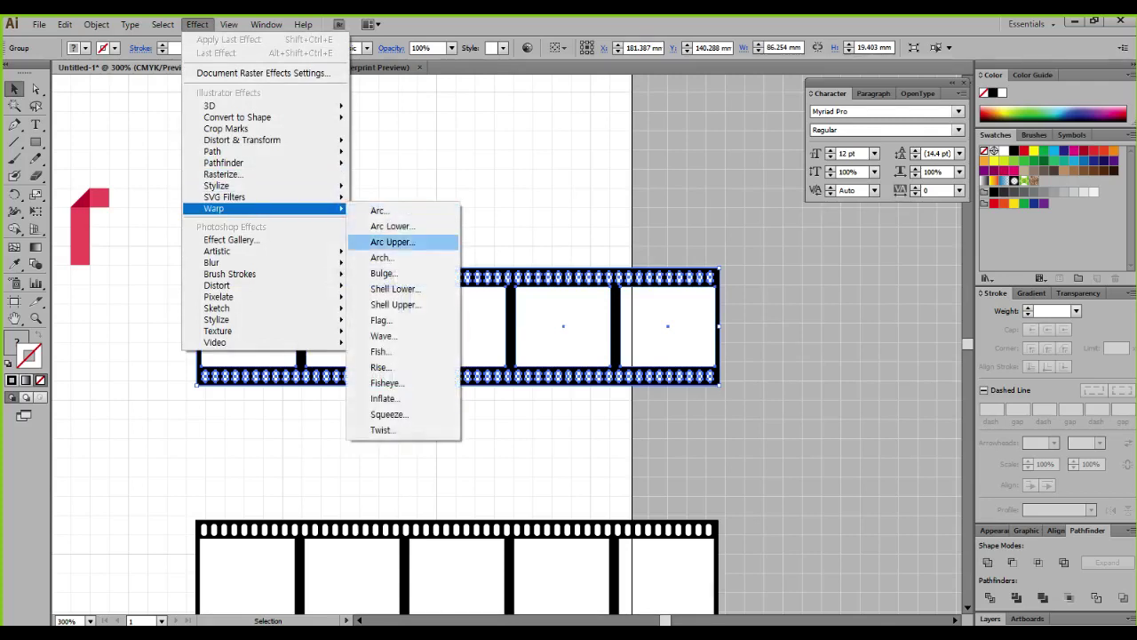
left_click(380, 257)
left_click(782, 374)
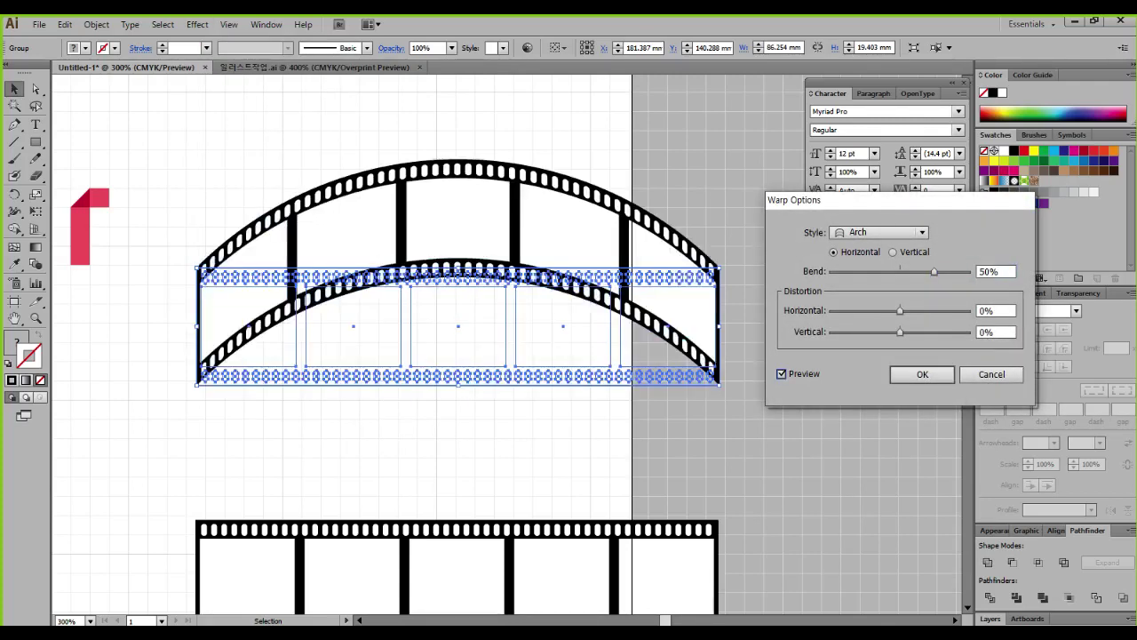
left_click_drag(934, 272, 871, 272)
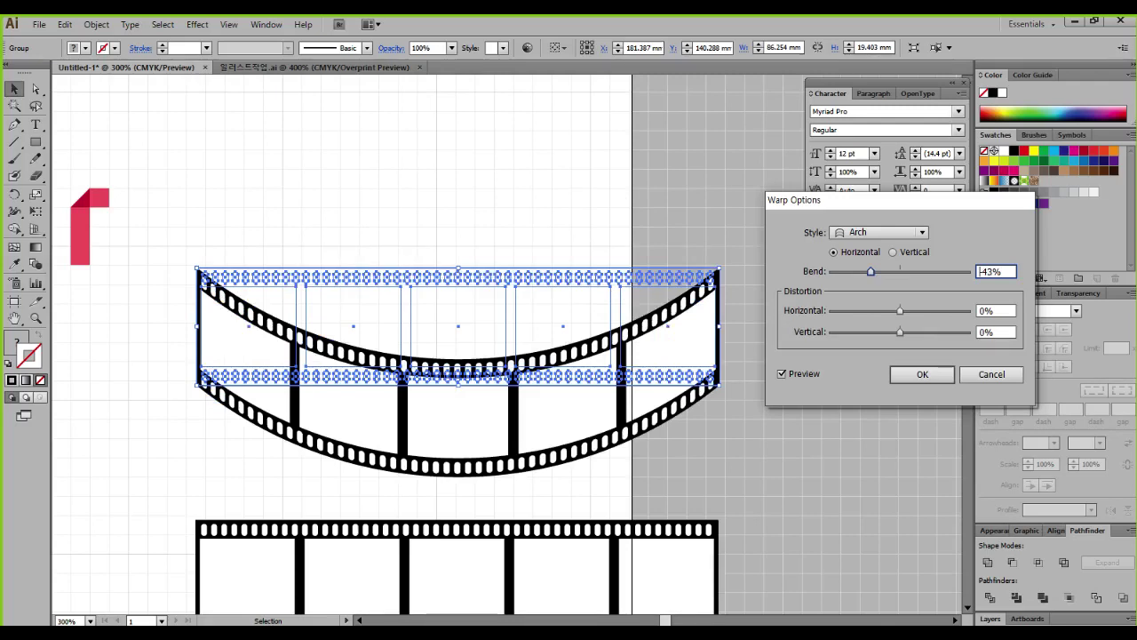
key("Tab")
type("-56")
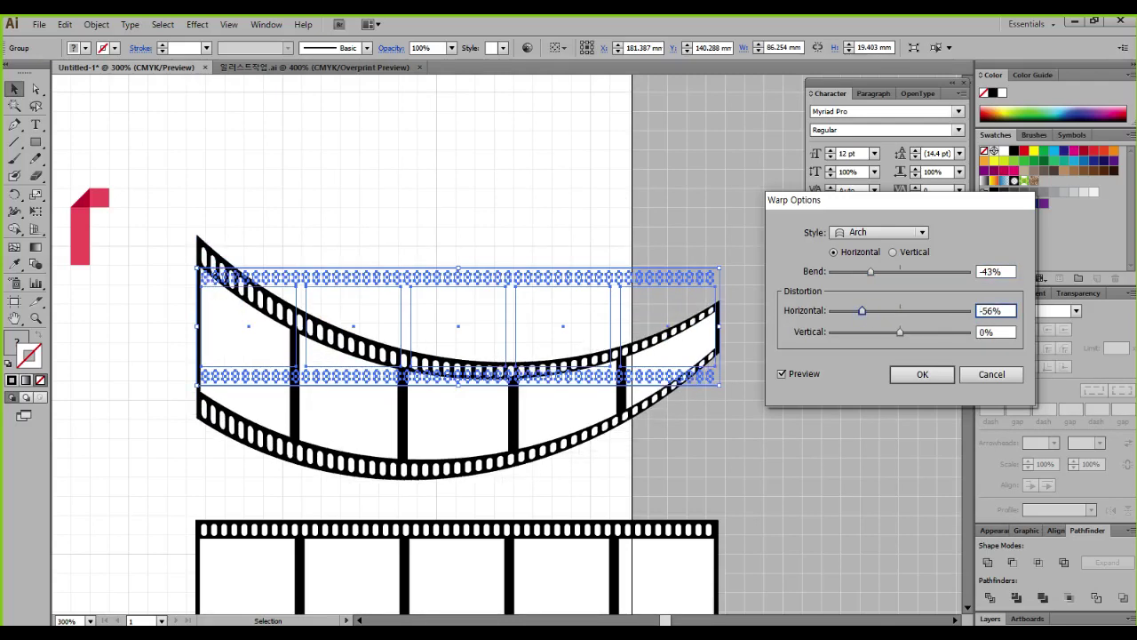
mouse_move(211, 338)
left_mouse_down()
mouse_move(653, 180)
mouse_move(629, 174)
mouse_move(649, 221)
left_mouse_up()
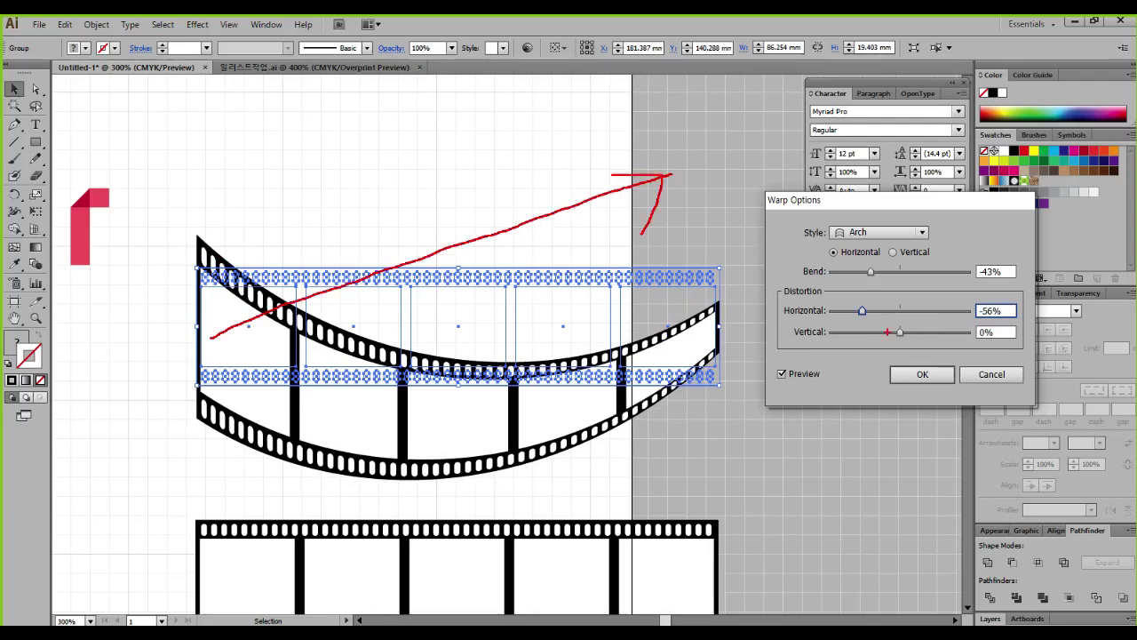
key("Escape")
left_click_drag(900, 333, 895, 332)
left_click(991, 374)
key("Escape")
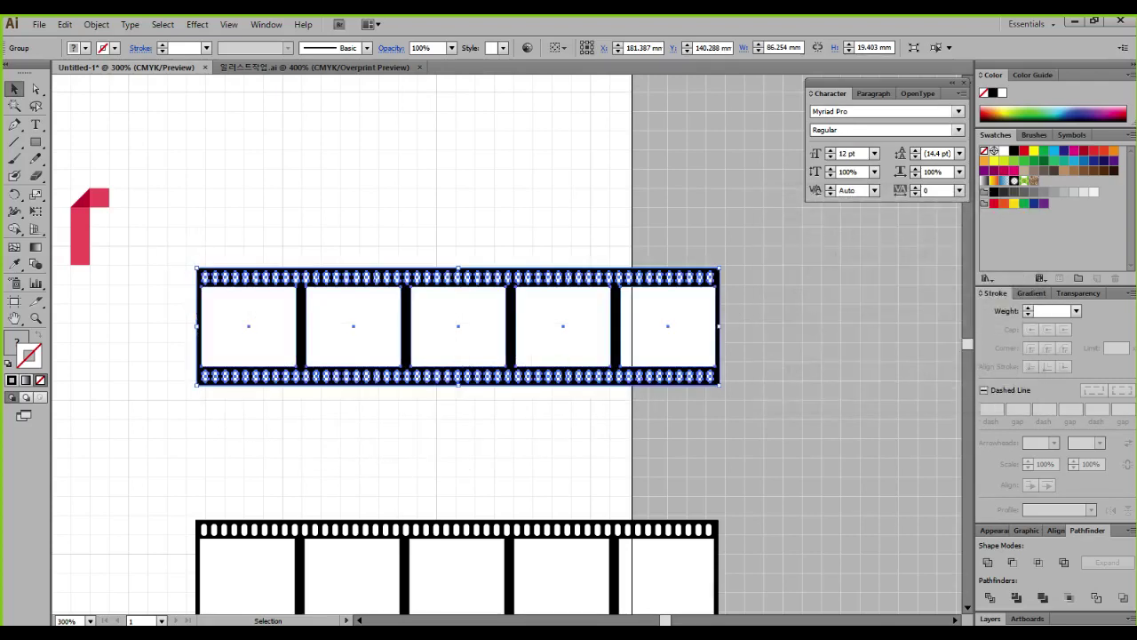
key("ctrl+2")
left_click_drag(183, 277, 662, 138)
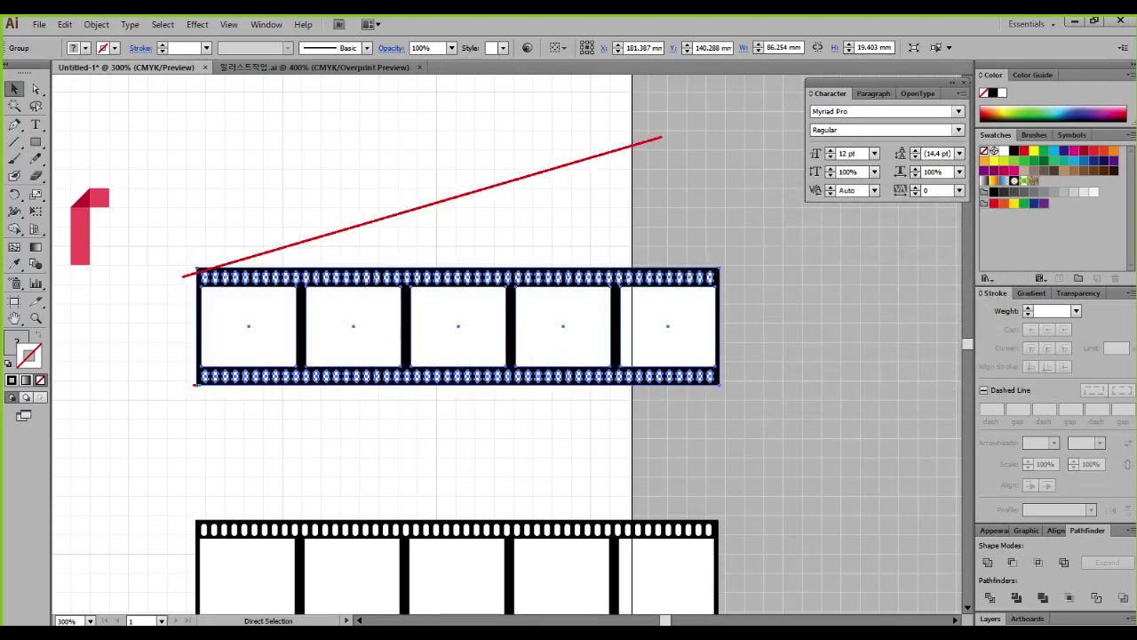
mouse_move(193, 384)
left_mouse_down()
mouse_move(698, 241)
mouse_move(672, 241)
left_mouse_up()
left_click_drag(662, 138, 663, 258)
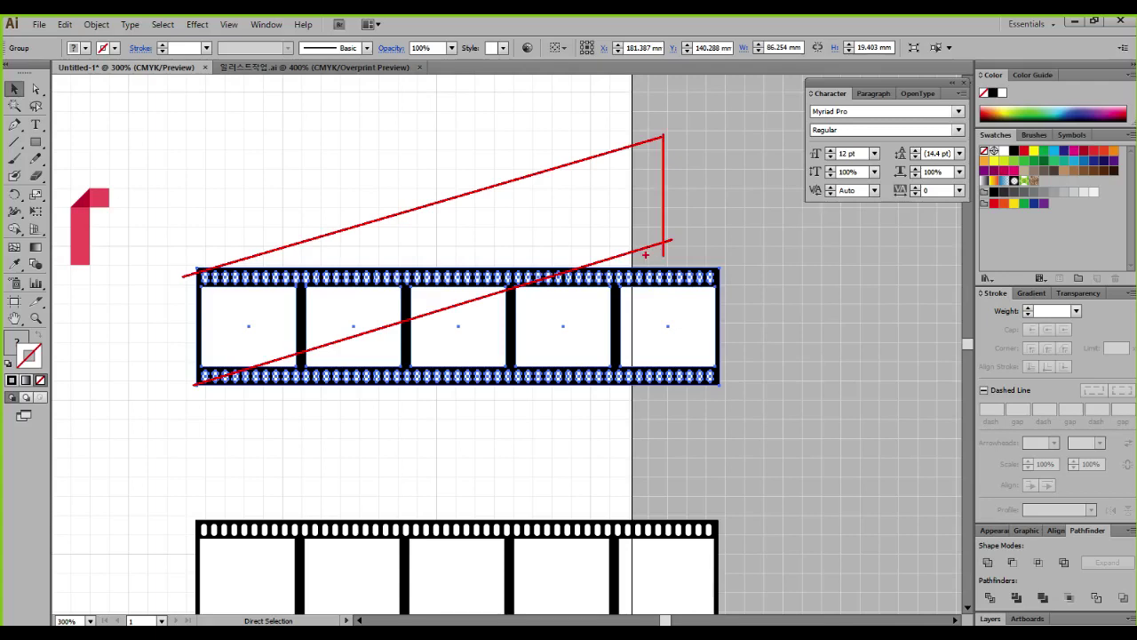
key("Escape")
left_click(646, 255)
left_click(615, 311)
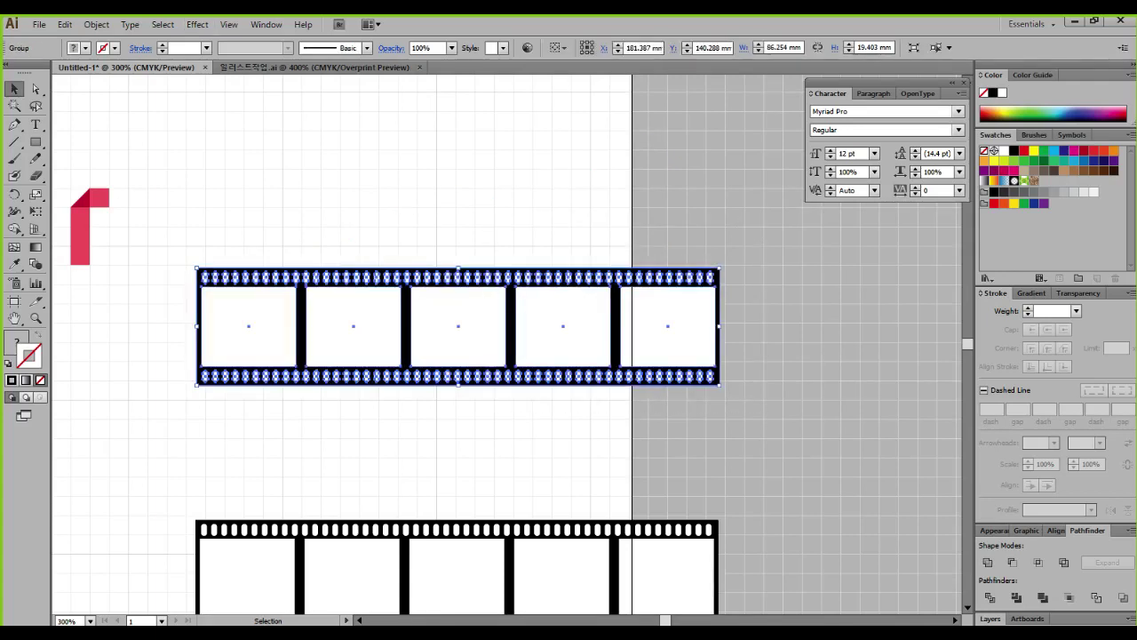
Apply a Free Distort effect to the upper film strip, raising both right-hand corners about equally so the strip slants upward to the right
left_click(197, 24)
mouse_move(242, 140)
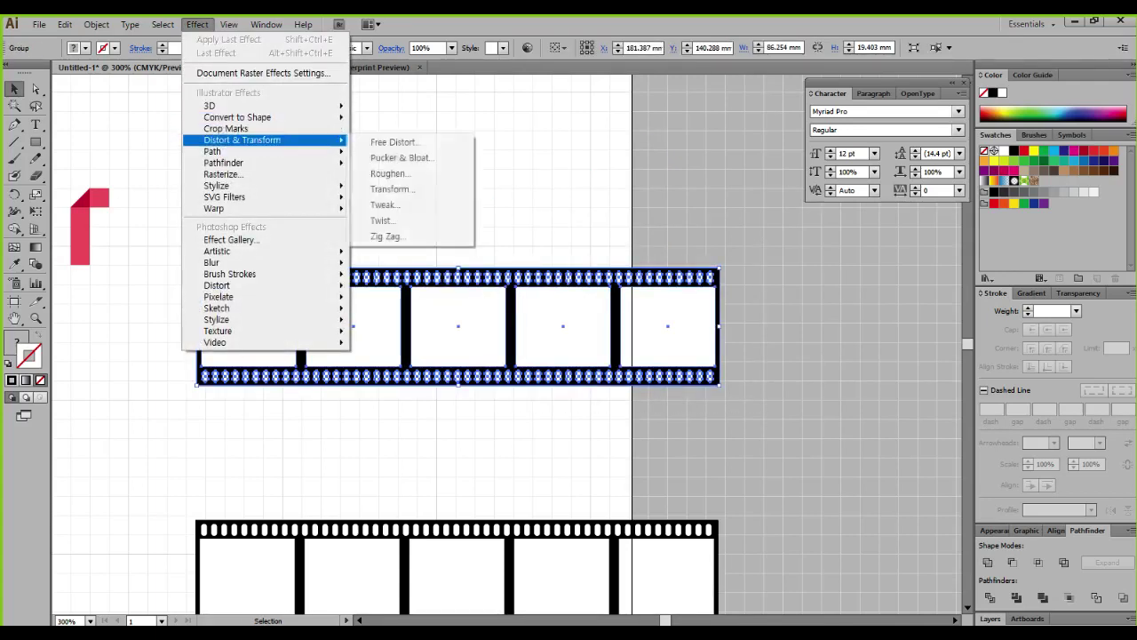
left_click(396, 142)
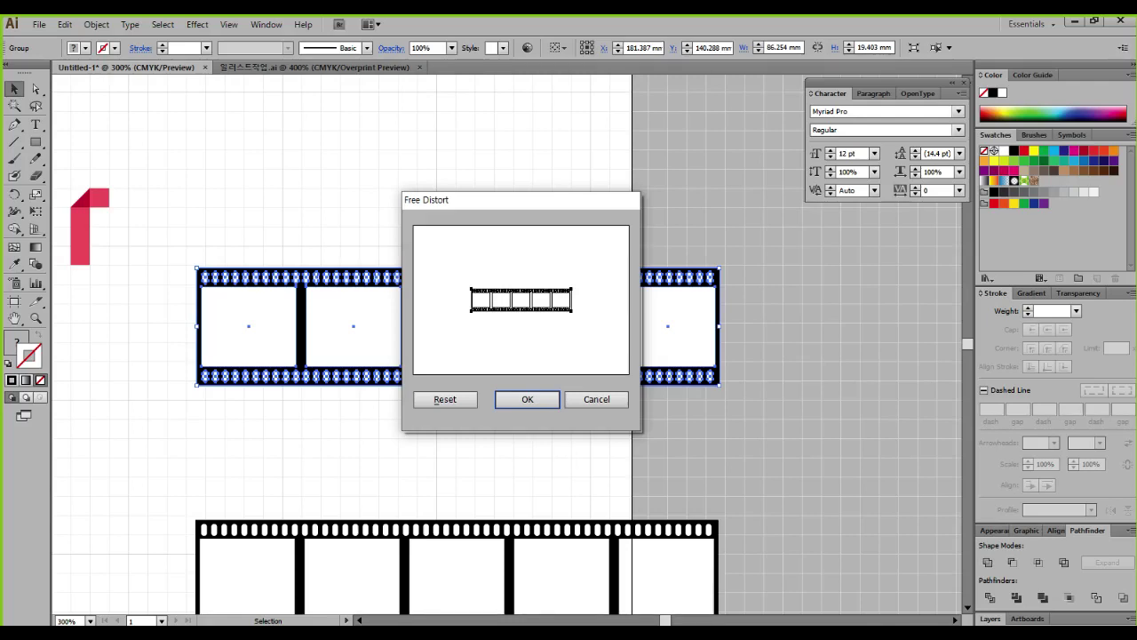
left_click_drag(572, 288, 571, 263)
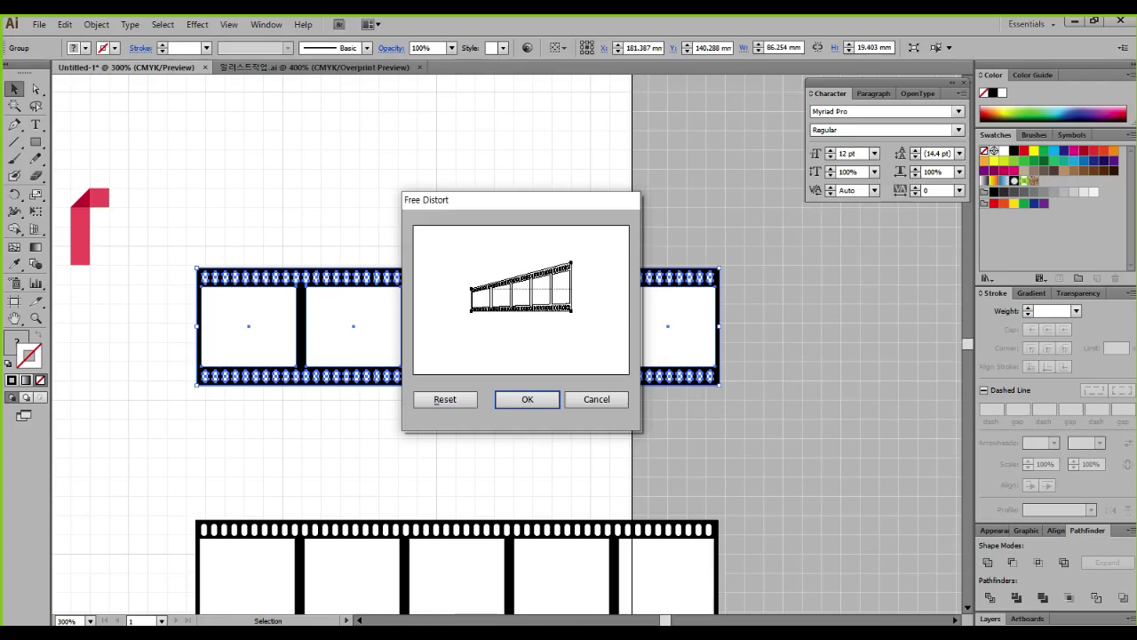
left_click_drag(572, 310, 571, 289)
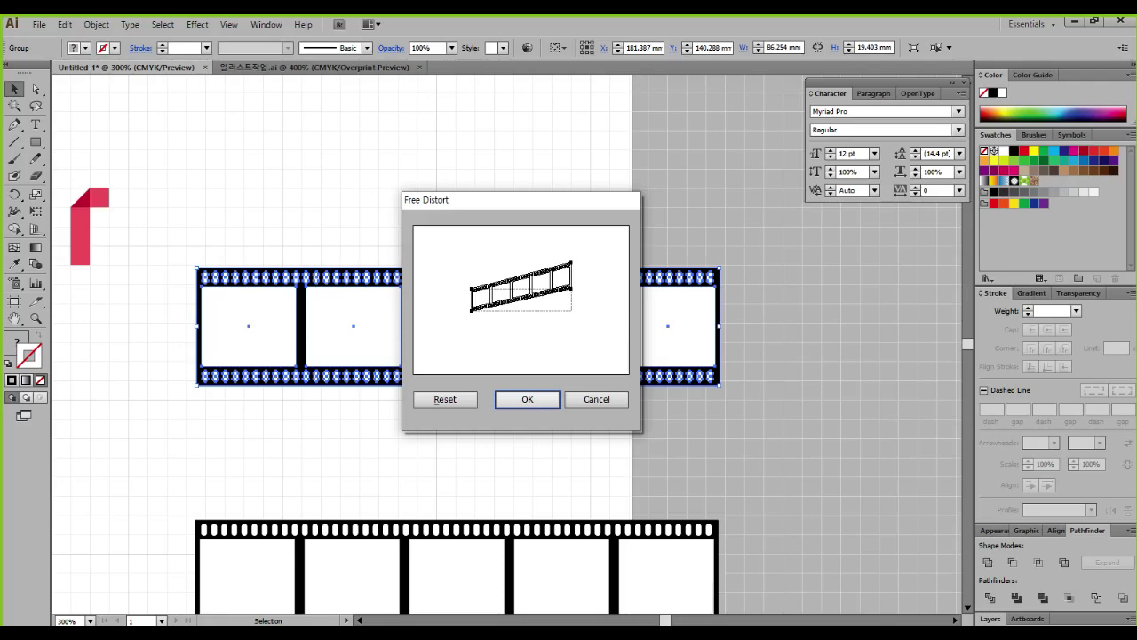
key("Return")
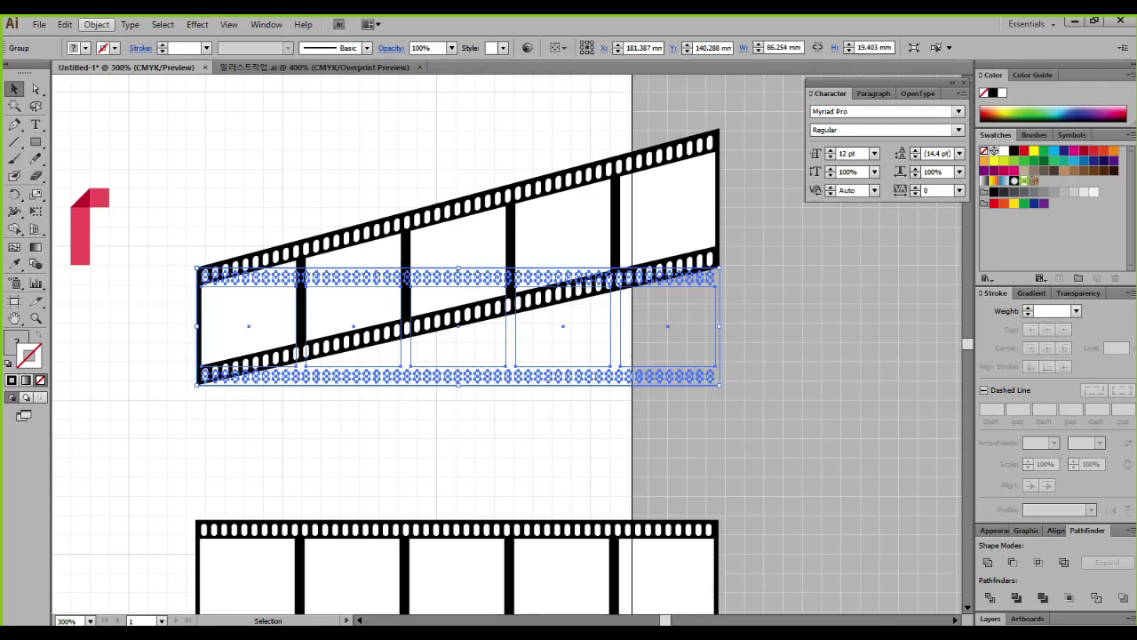
Expand the appearance of the slanted film strip so its paths follow the distorted shape
left_click(96, 24)
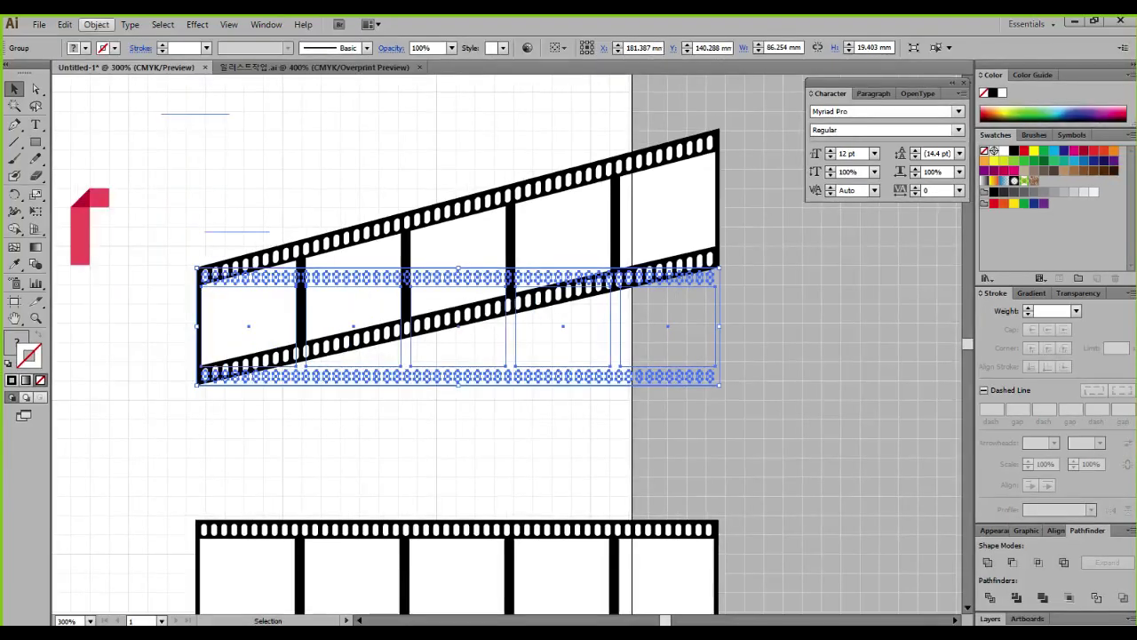
left_click(96, 24)
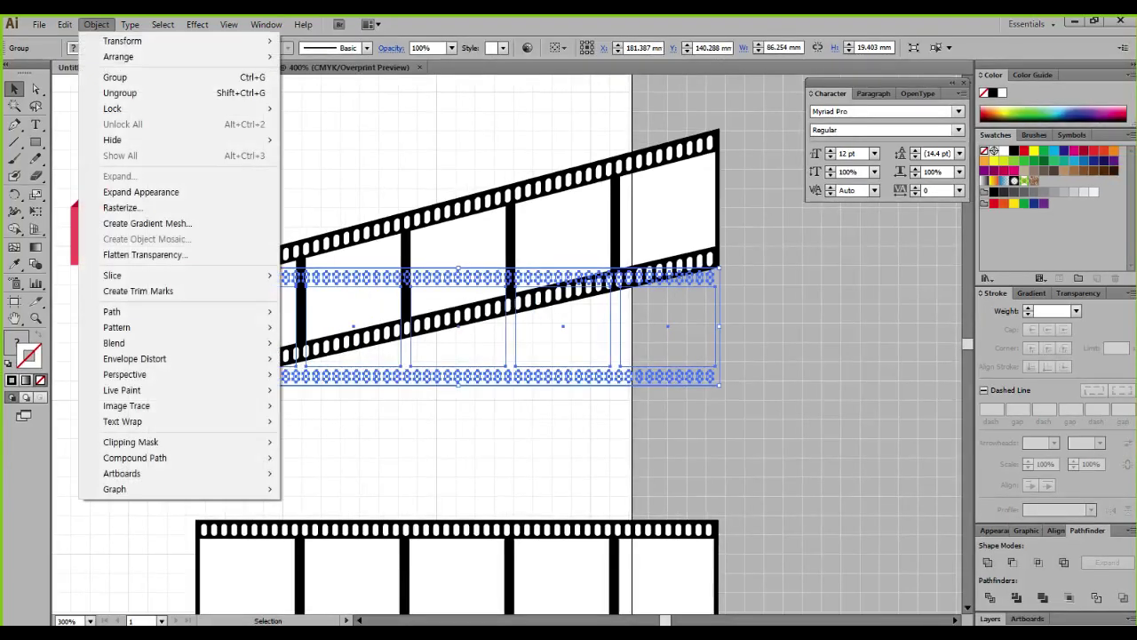
left_click(141, 192)
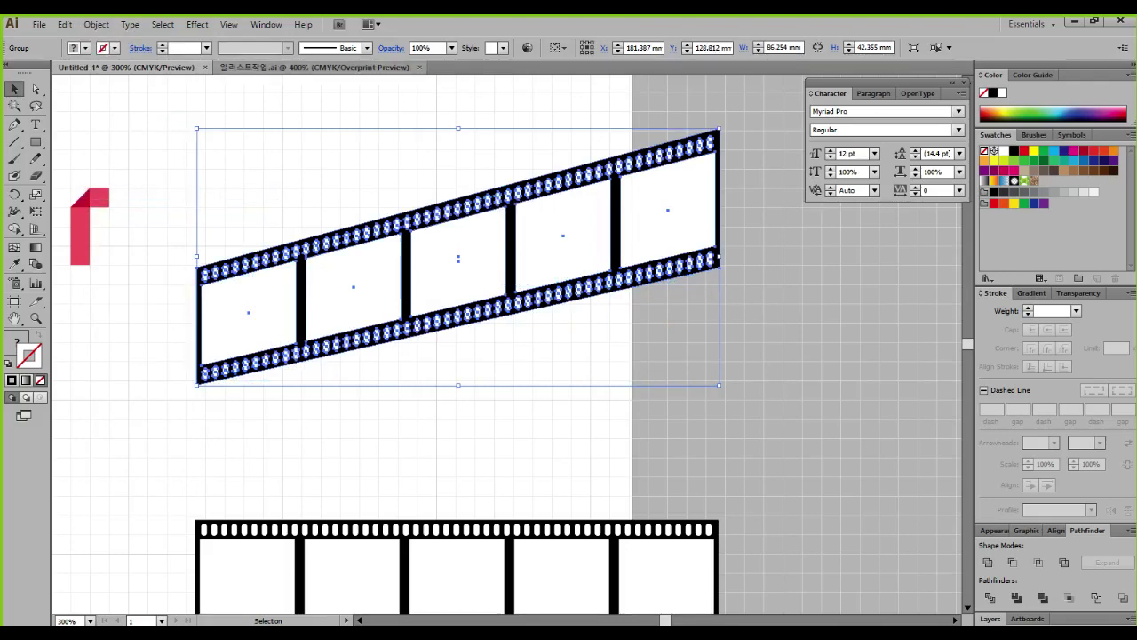
Set up an Arch warp on the slanted film strip with preview on, a horizontal bend of -27% and horizontal distortion of -45%
left_click(198, 24)
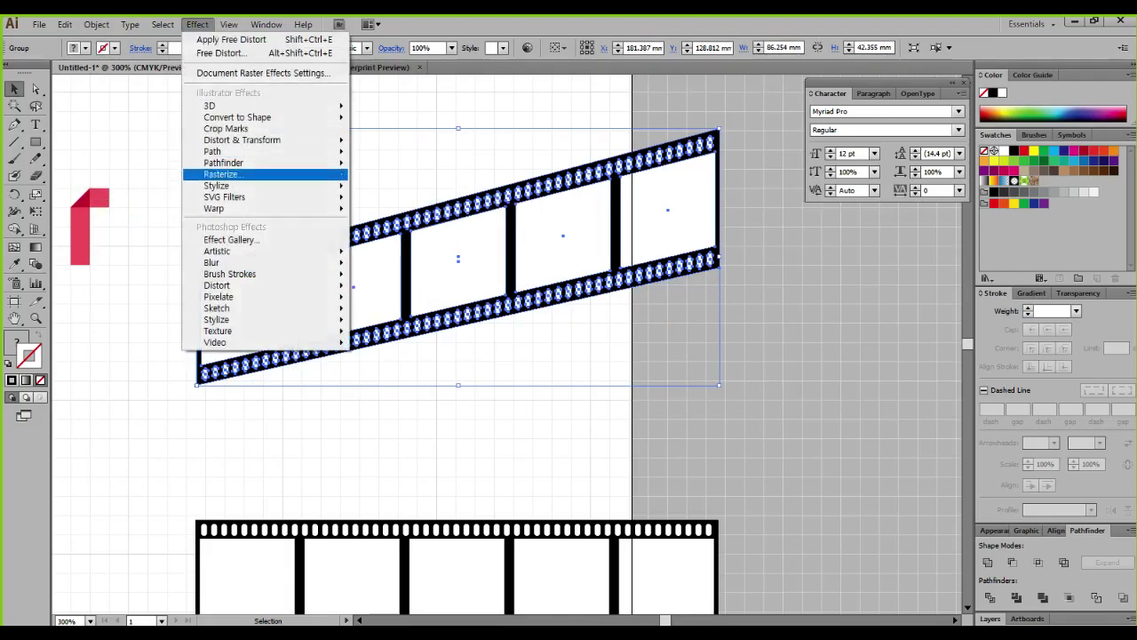
mouse_move(213, 208)
left_click(382, 258)
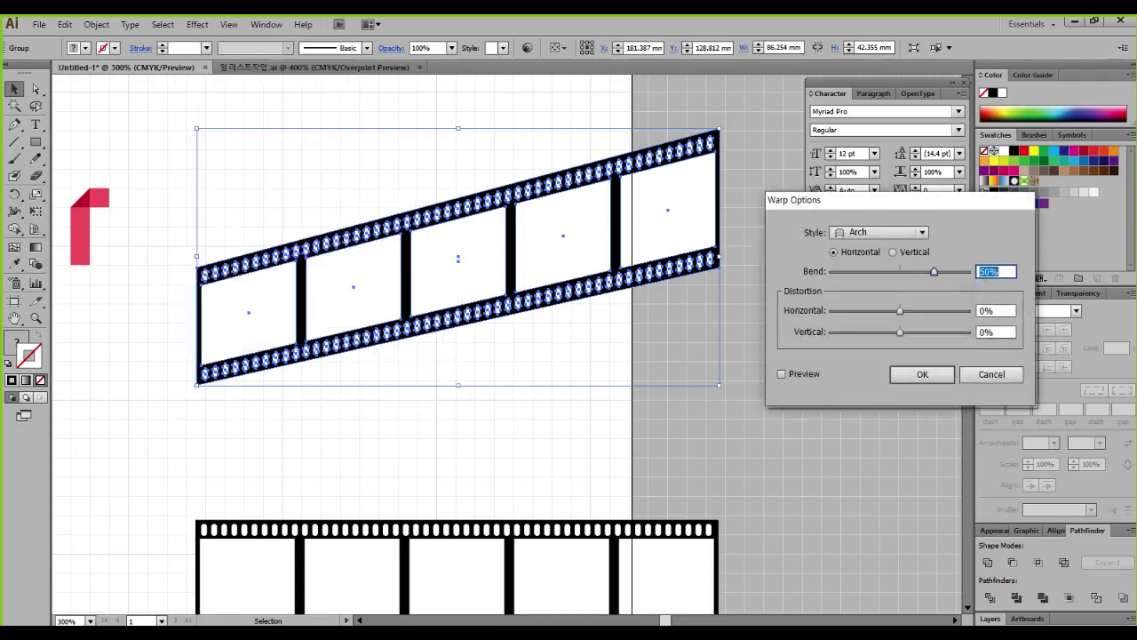
left_click(781, 374)
left_click_drag(934, 272, 881, 272)
key("Tab")
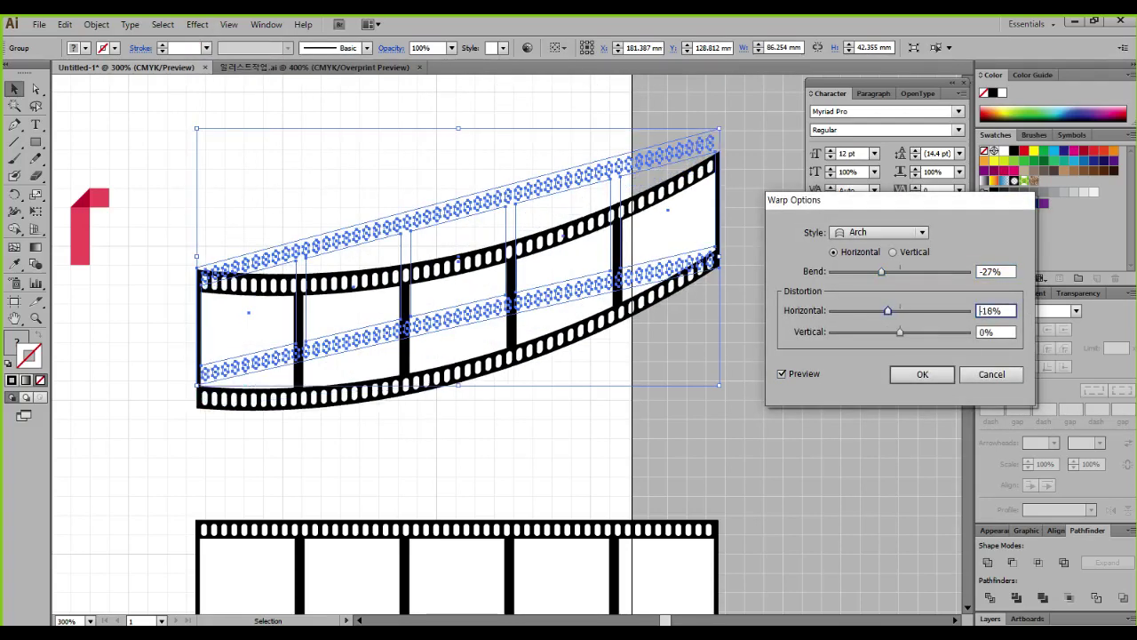
type("-21-43")
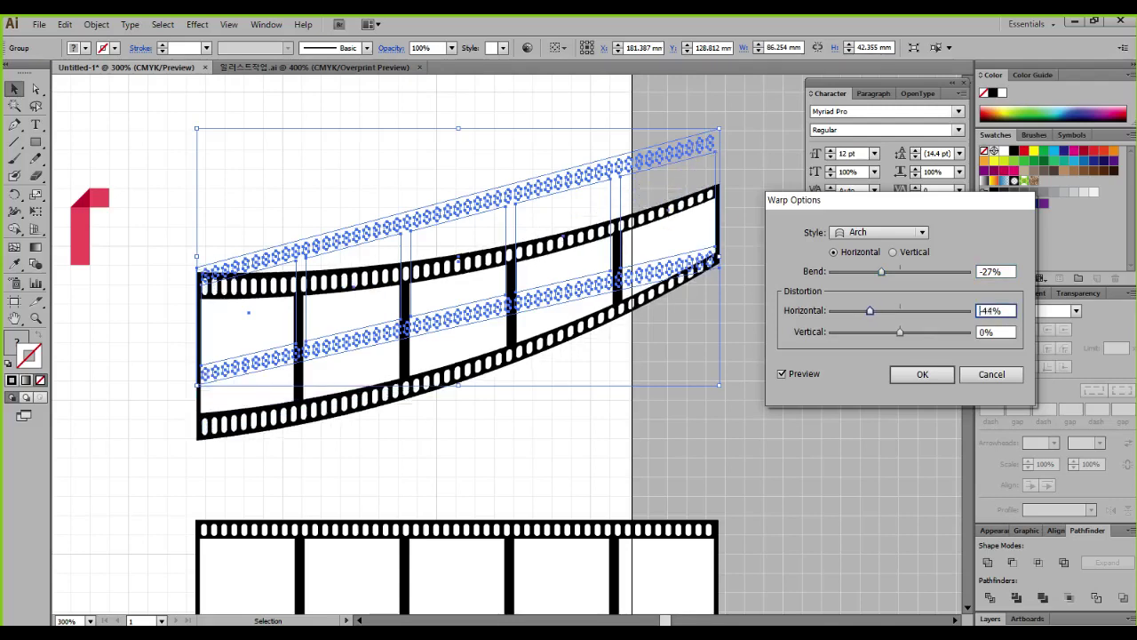
key("Down")
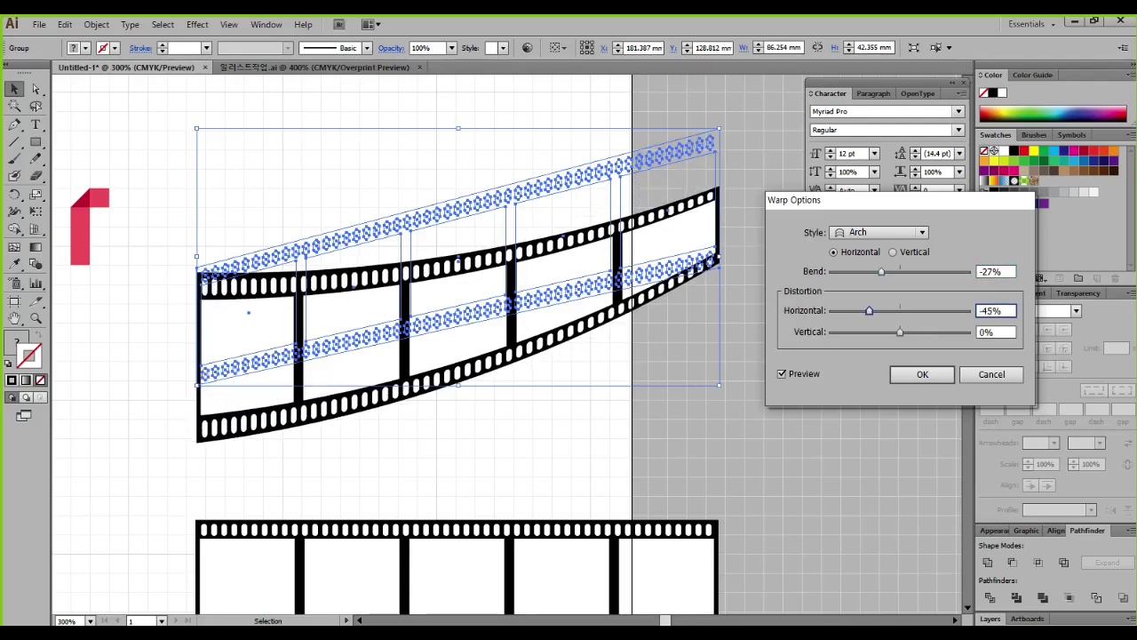
Adjust the Arch warp's bend to -37% and apply the warp to the slanted film strip
left_click_drag(881, 272, 872, 272)
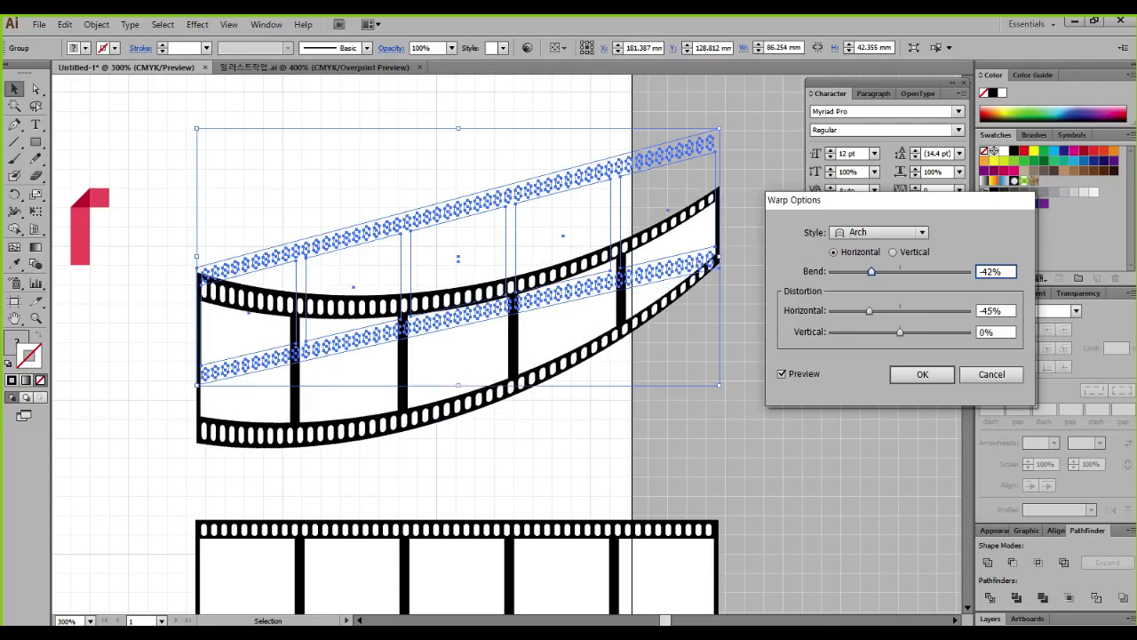
key("Up")
key("Up")
key("Up")
key("Up")
key("Up")
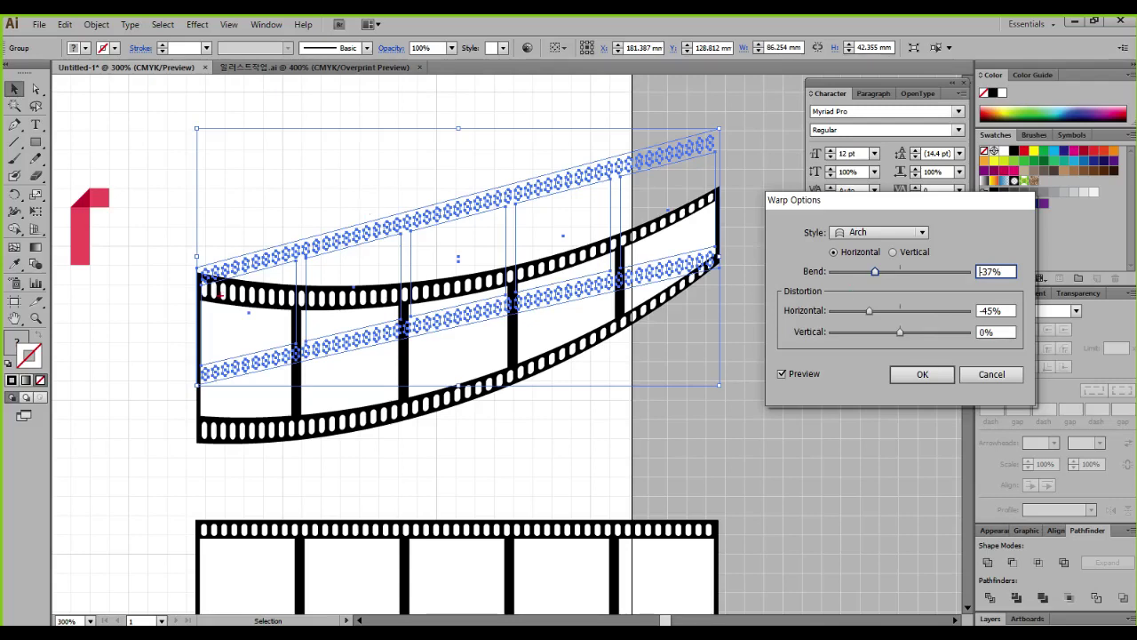
left_click_drag(183, 246, 177, 453)
left_click_drag(722, 134, 719, 369)
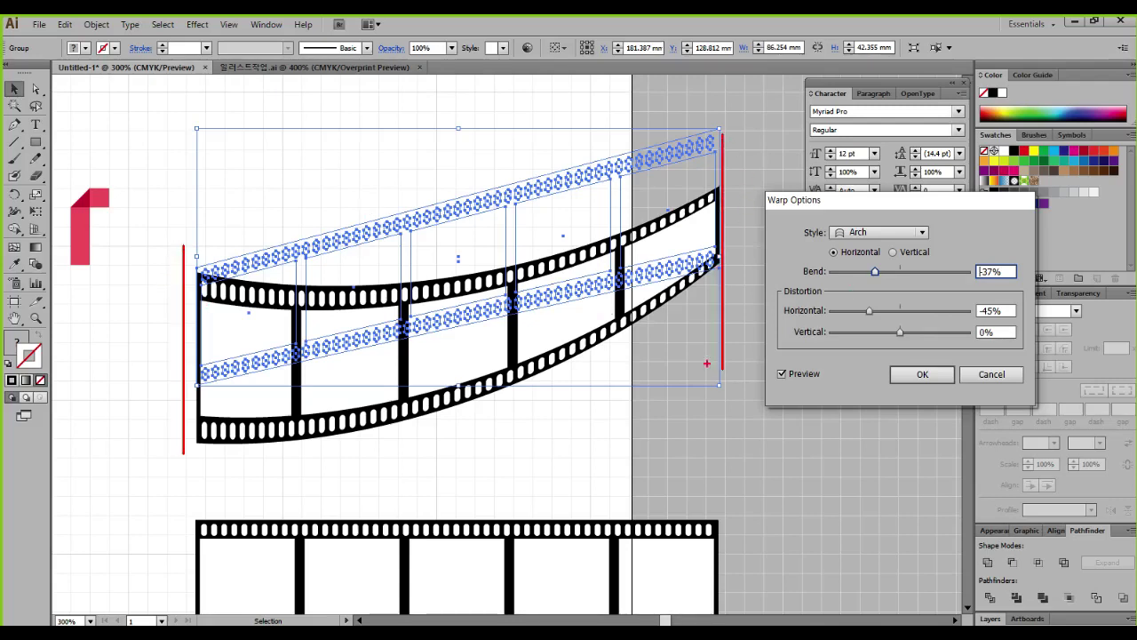
left_click_drag(204, 340, 720, 177)
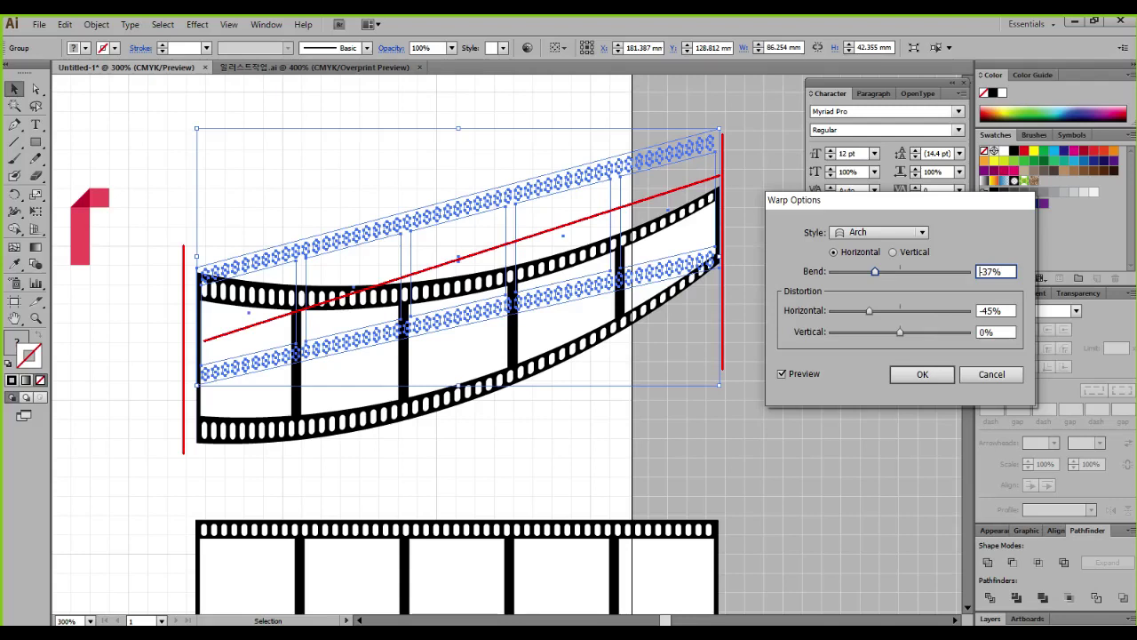
key("Return")
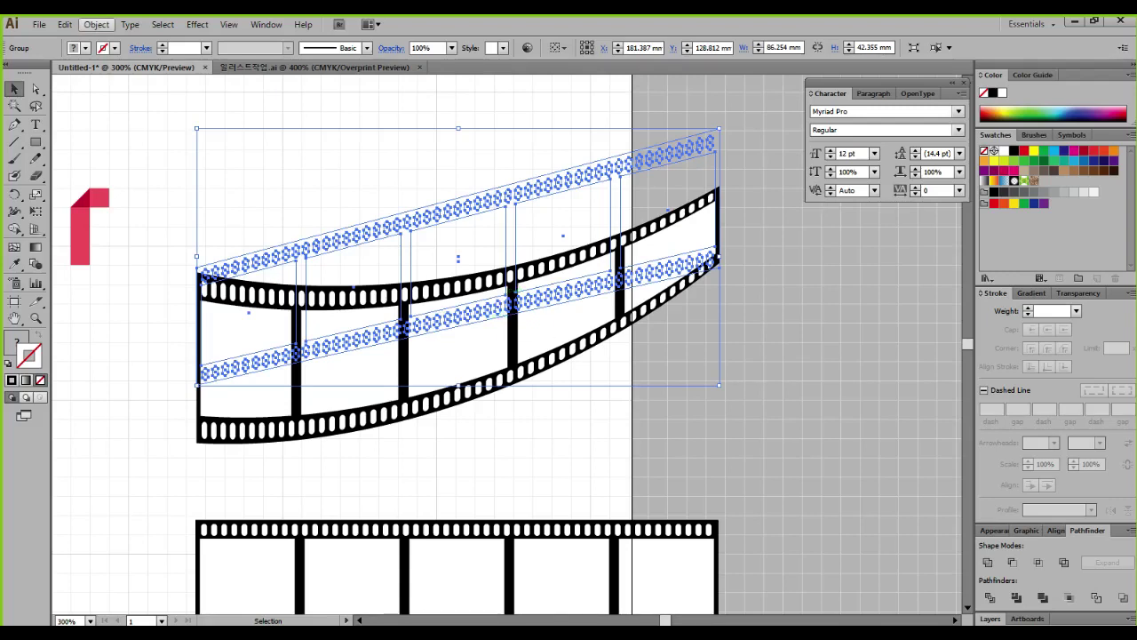
Expand the appearance of the arched film strip so its paths follow the warped curve
left_click(96, 24)
left_click(140, 192)
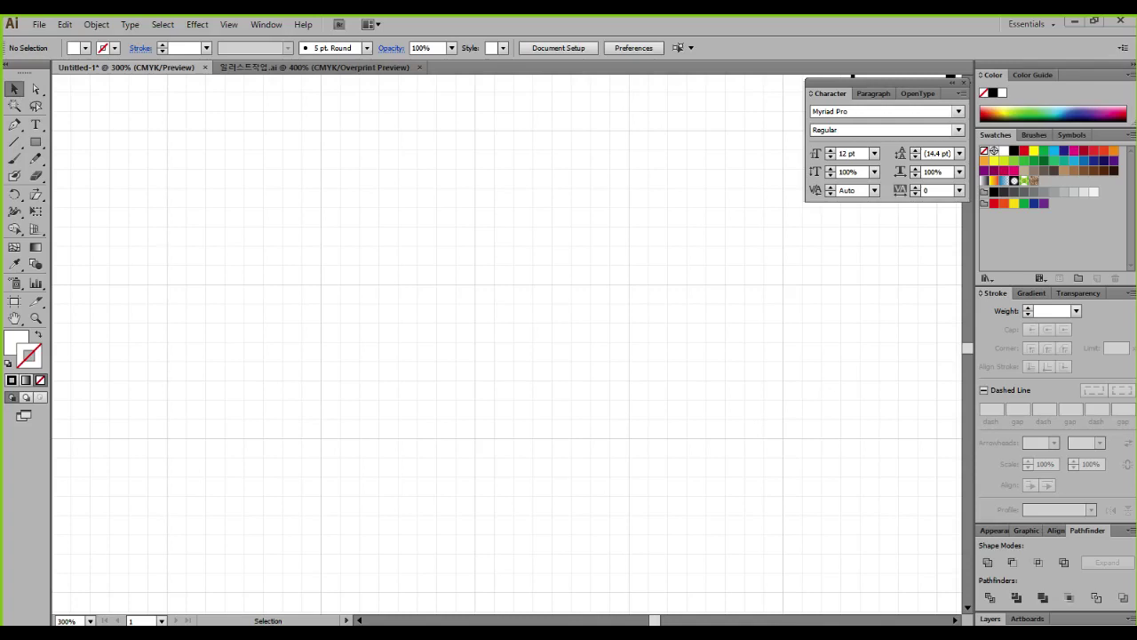
Draw a circle about 55.5 mm in diameter on an empty area of the artboard and fill it with lime green
left_click(35, 142)
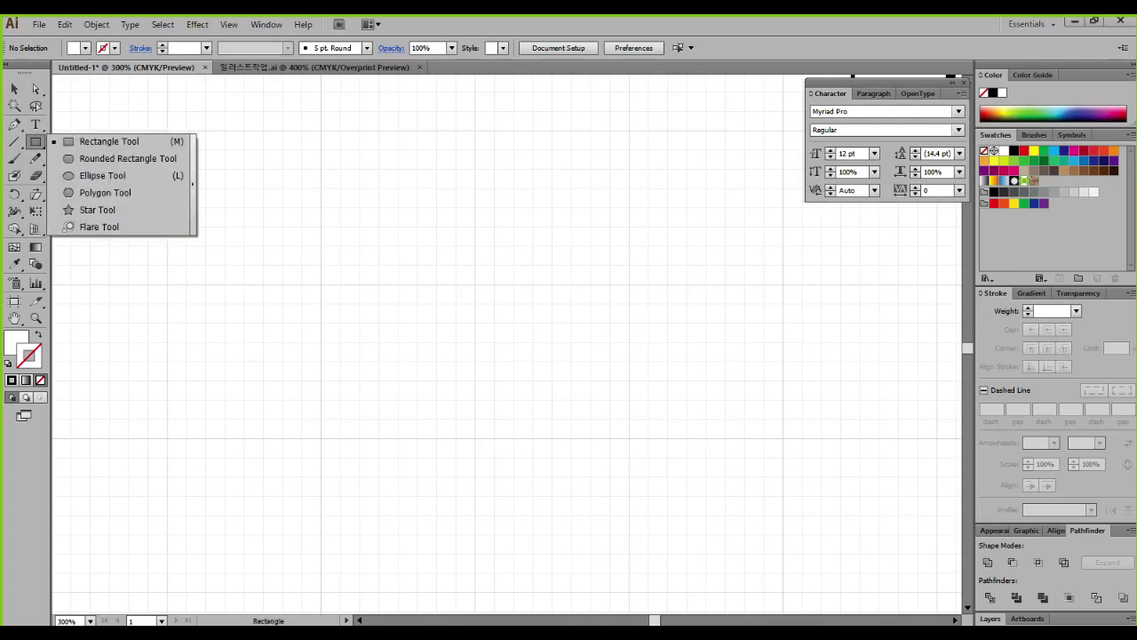
left_click(102, 175)
left_click_drag(154, 199, 491, 534)
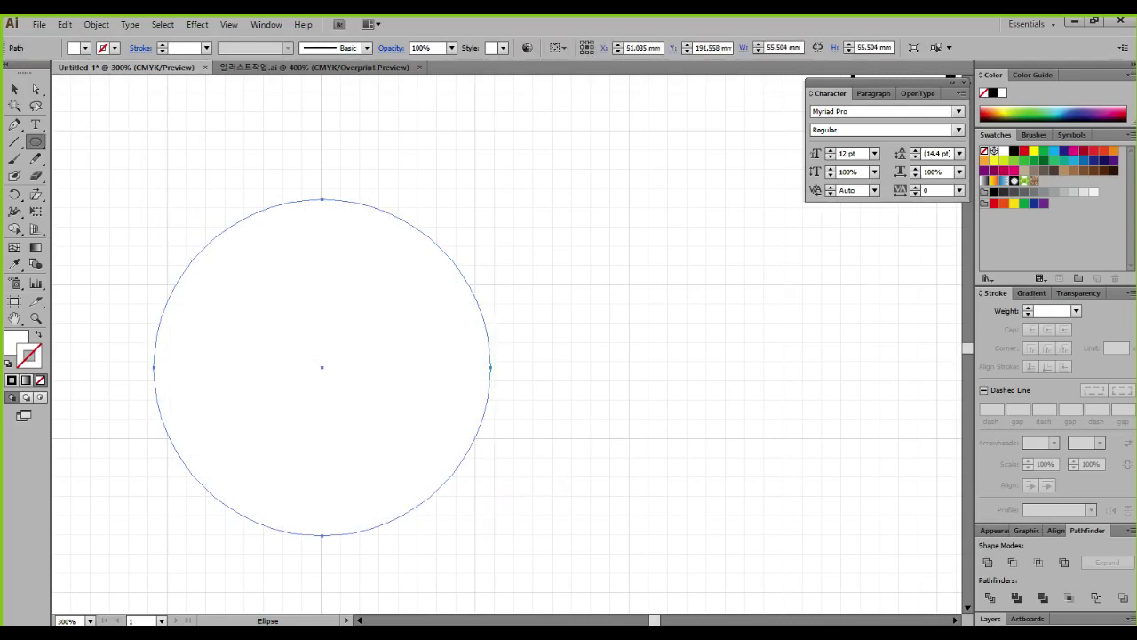
double_click(16, 341)
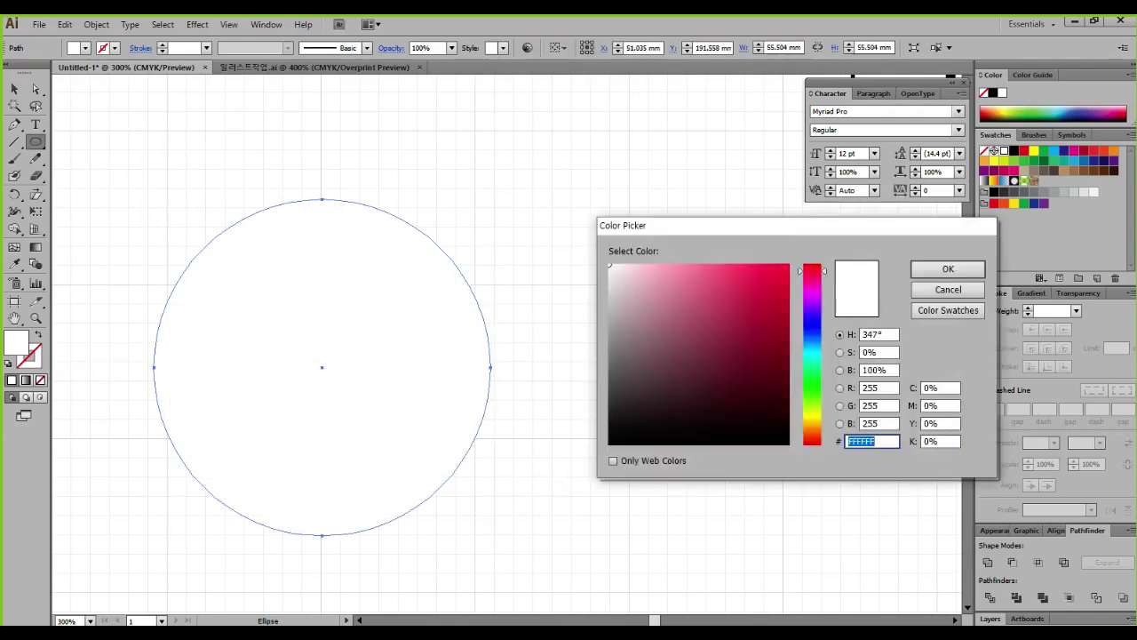
left_click(812, 404)
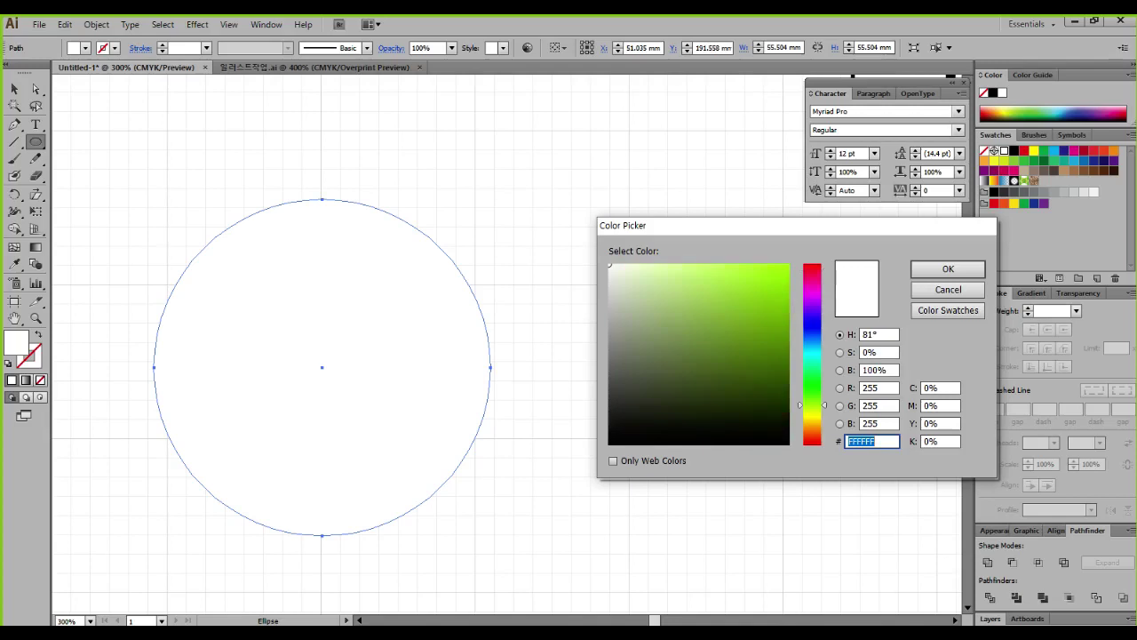
left_click(733, 285)
left_click(948, 269)
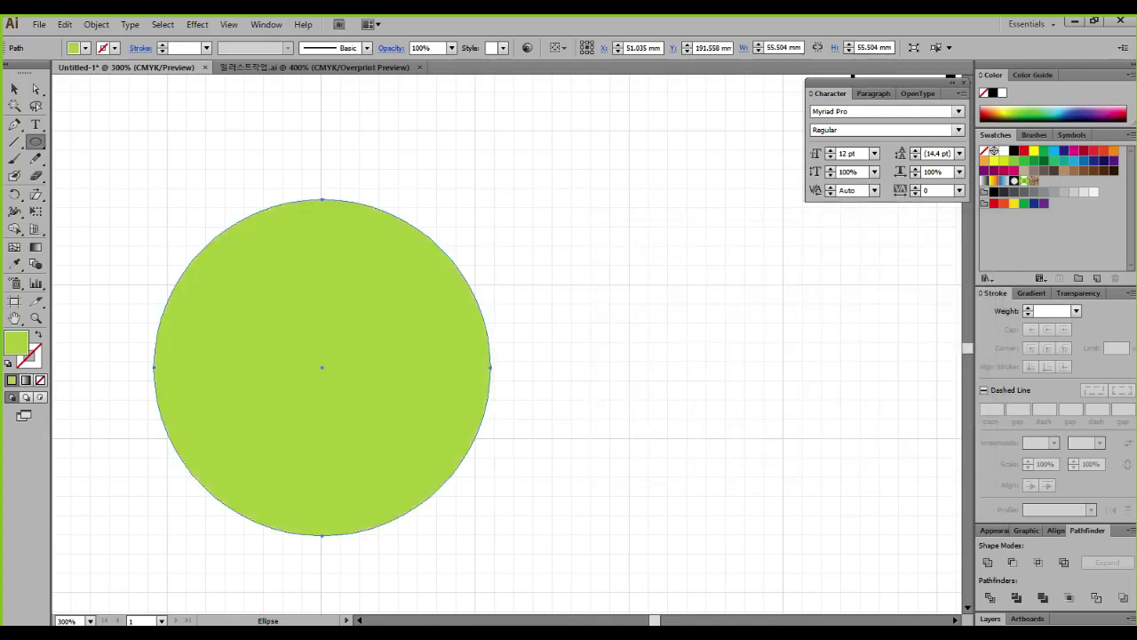
Duplicate the green circle horizontally to its right, leaving a clear gap between the two circles
left_click(14, 89)
left_click_drag(321, 366, 462, 309)
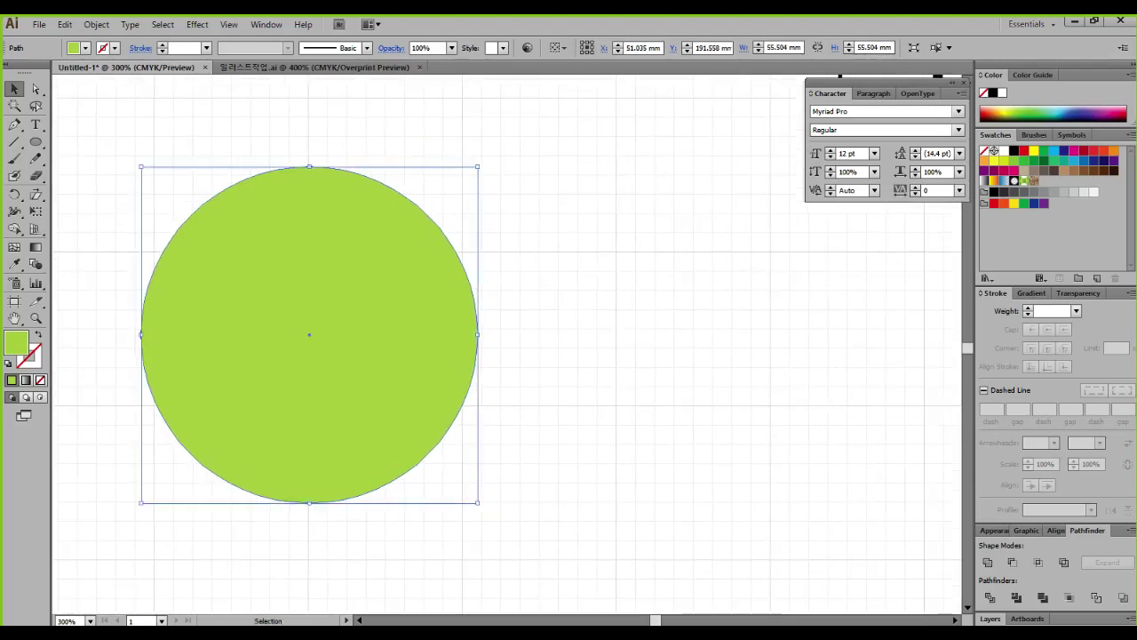
left_click_drag(320, 307, 765, 301)
left_click(540, 329)
left_click(676, 329)
left_click(540, 329)
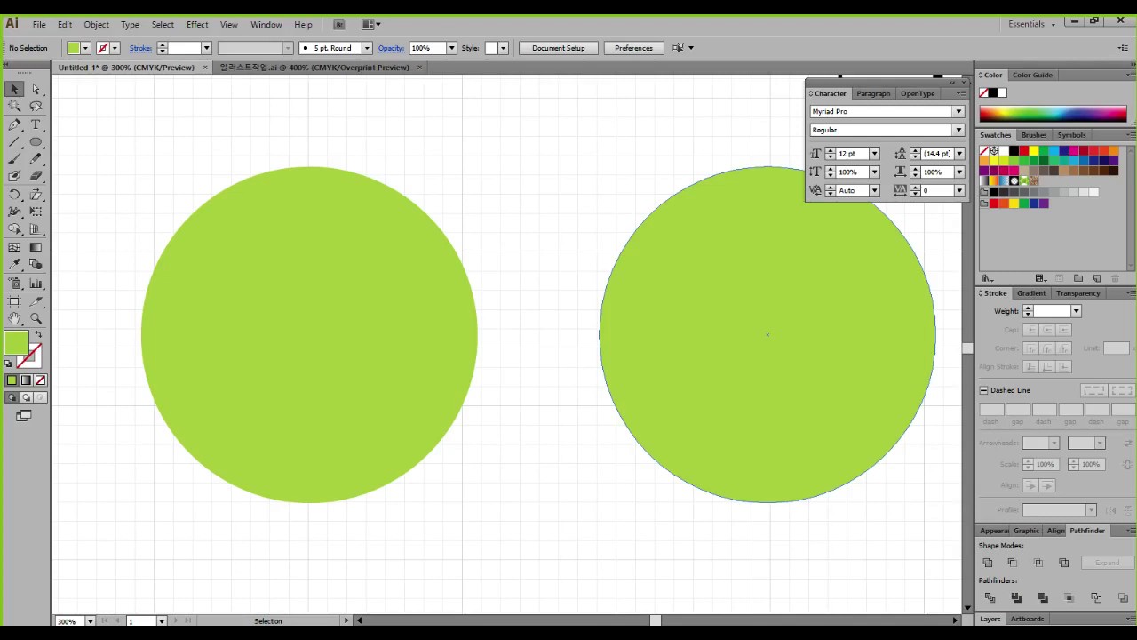
key("a")
mouse_move(379, 176)
left_mouse_down()
mouse_move(433, 283)
mouse_move(430, 388)
mouse_move(374, 444)
mouse_move(327, 470)
mouse_move(205, 478)
left_mouse_up()
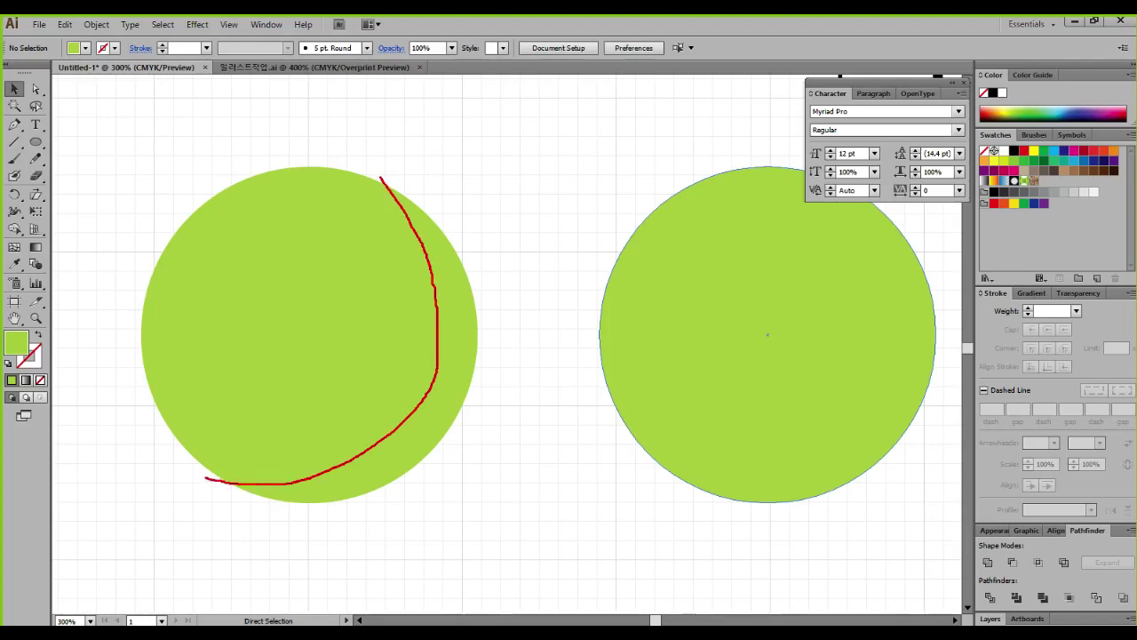
left_click_drag(294, 267, 330, 260)
left_click_drag(435, 198, 421, 228)
mouse_move(448, 228)
left_mouse_down()
mouse_move(421, 230)
mouse_move(428, 264)
left_mouse_up()
mouse_move(462, 278)
left_mouse_down()
mouse_move(433, 311)
mouse_move(435, 363)
left_mouse_up()
mouse_move(475, 374)
left_mouse_down()
mouse_move(425, 406)
mouse_move(420, 433)
left_mouse_up()
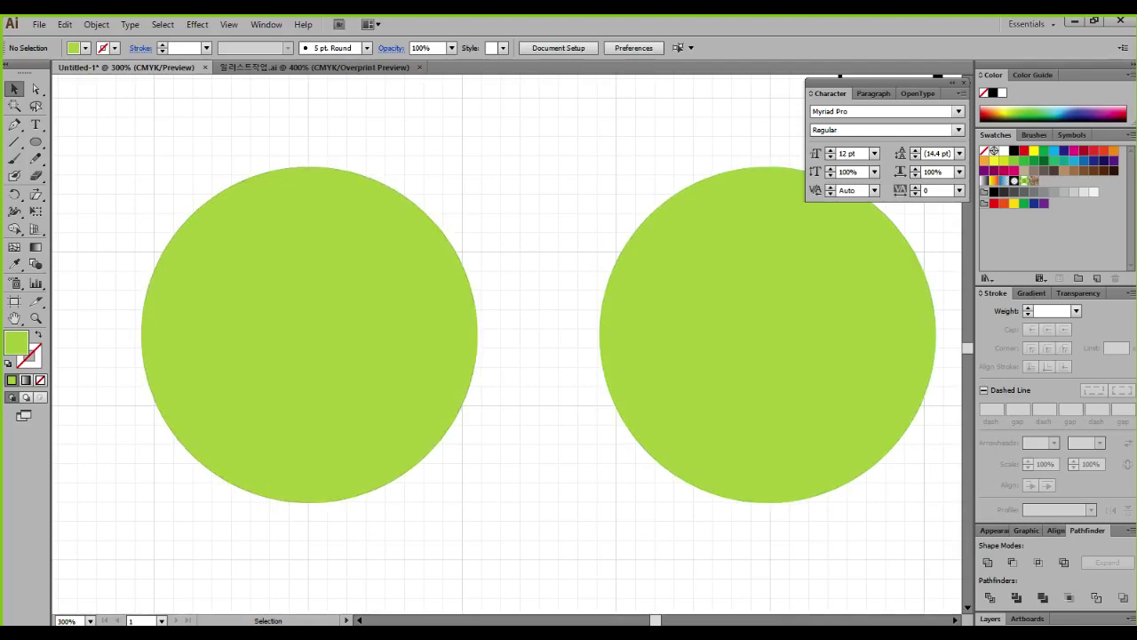
Draw an open Pen curve with no fill and a 1 pt black stroke, bulging to the lower right across the left circle and past its edges
left_click(14, 125)
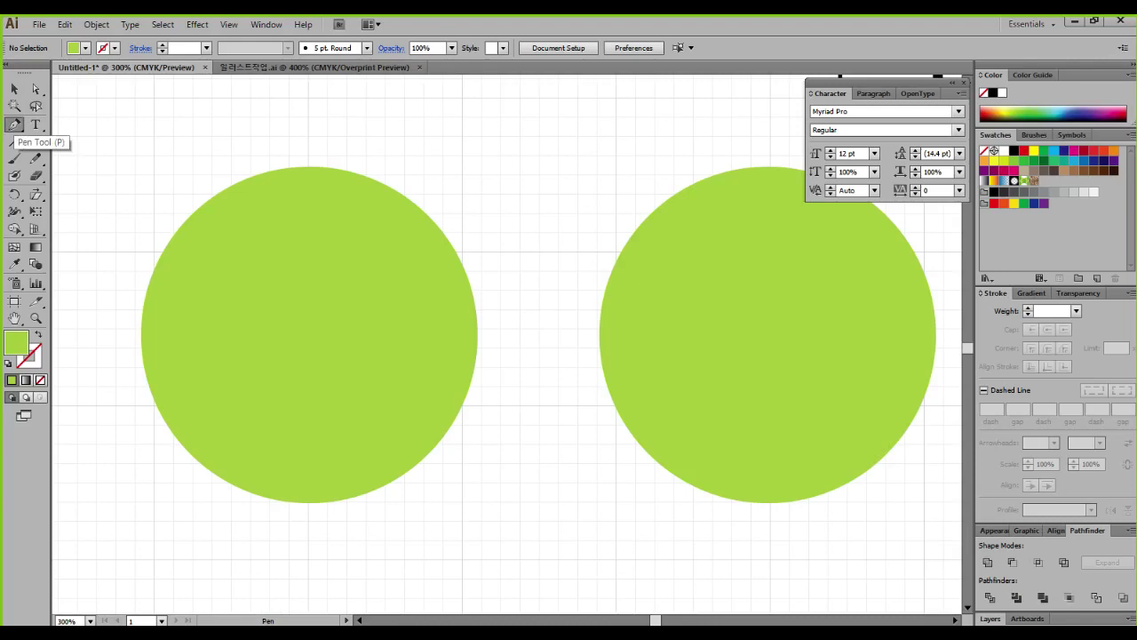
key("d")
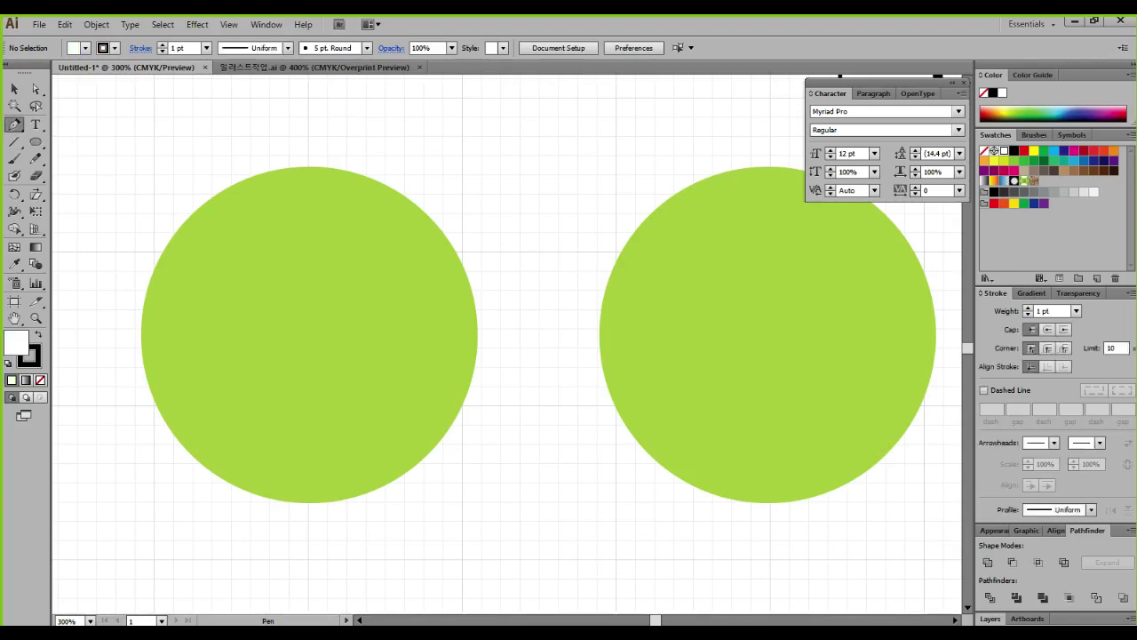
key("slash")
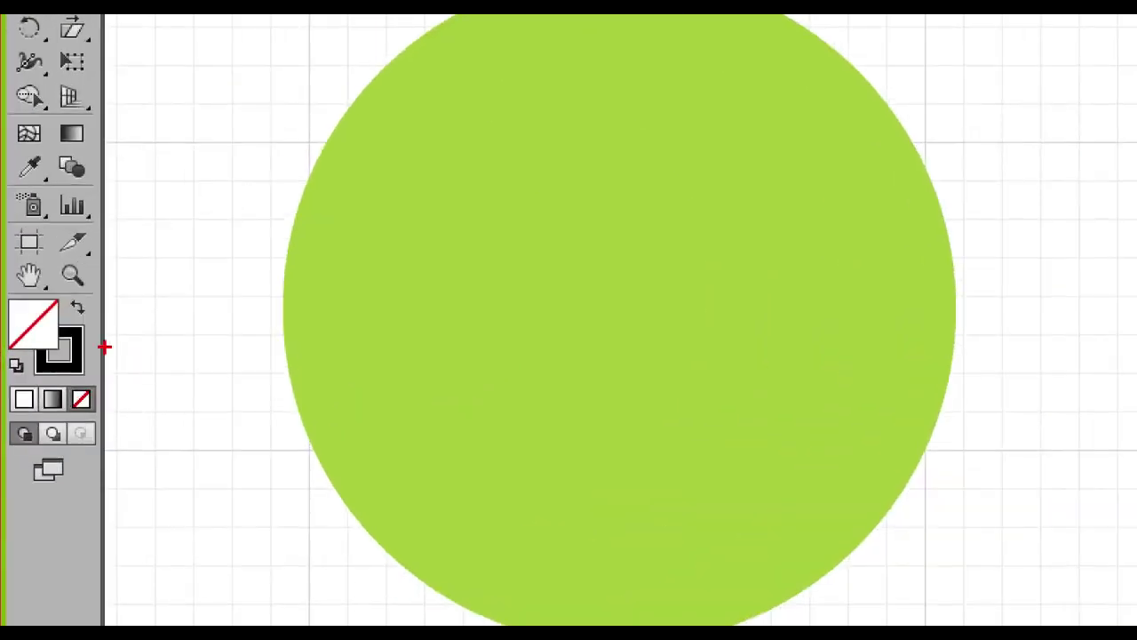
mouse_move(105, 347)
left_mouse_down()
mouse_move(36, 393)
mouse_move(11, 340)
mouse_move(110, 347)
left_mouse_up()
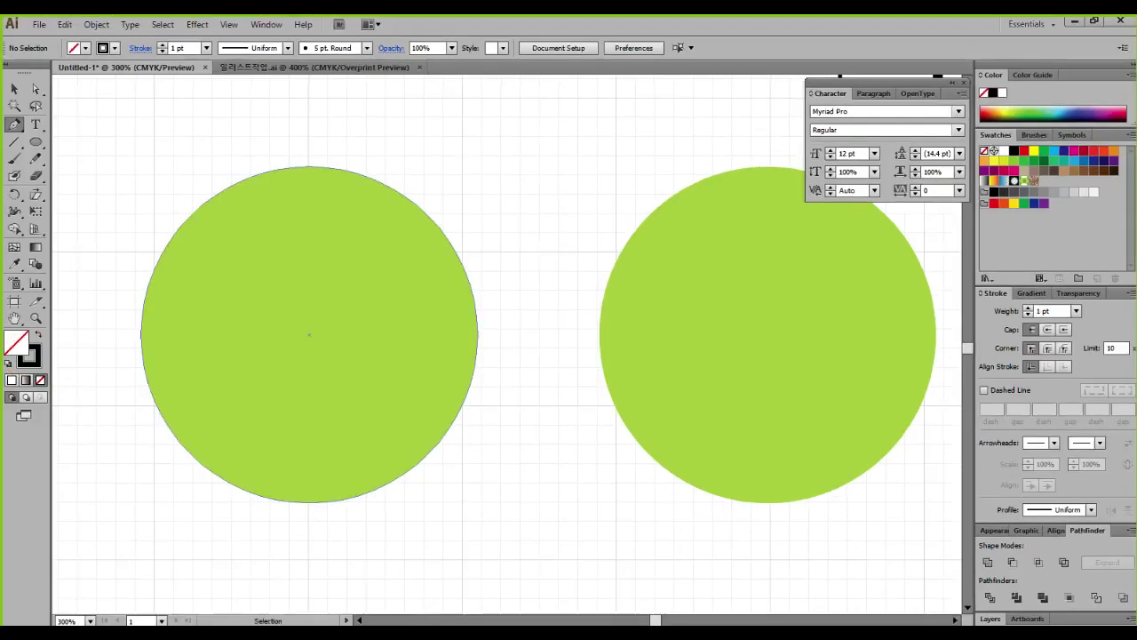
mouse_move(351, 139)
left_mouse_down()
mouse_move(414, 239)
mouse_move(420, 325)
mouse_move(402, 375)
mouse_move(316, 461)
mouse_move(273, 479)
mouse_move(151, 489)
left_mouse_up()
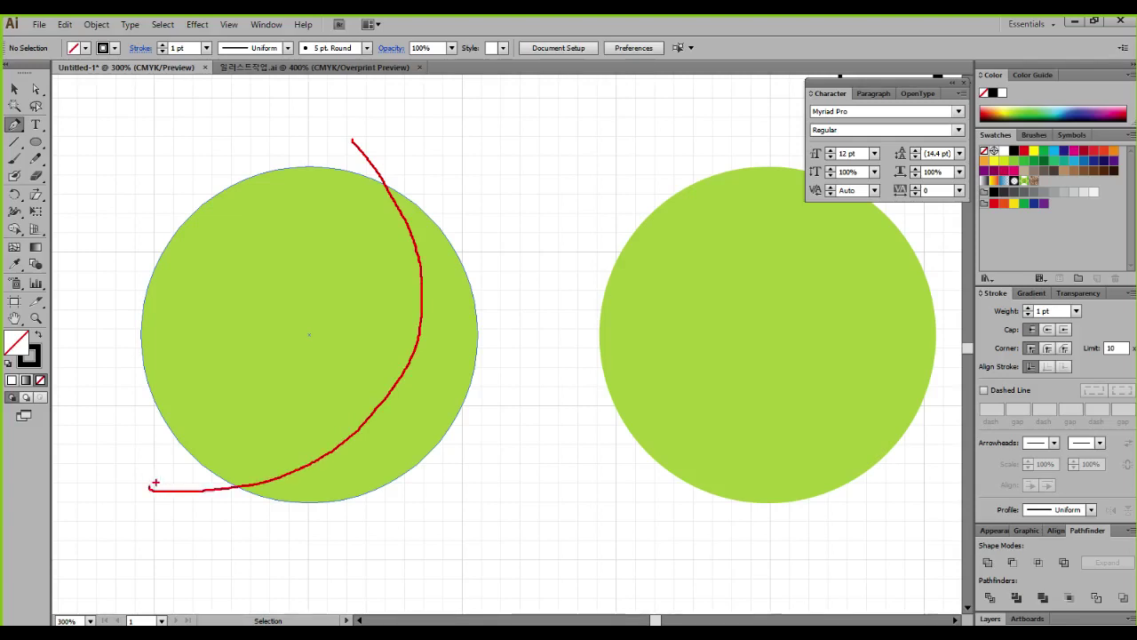
left_click(370, 161)
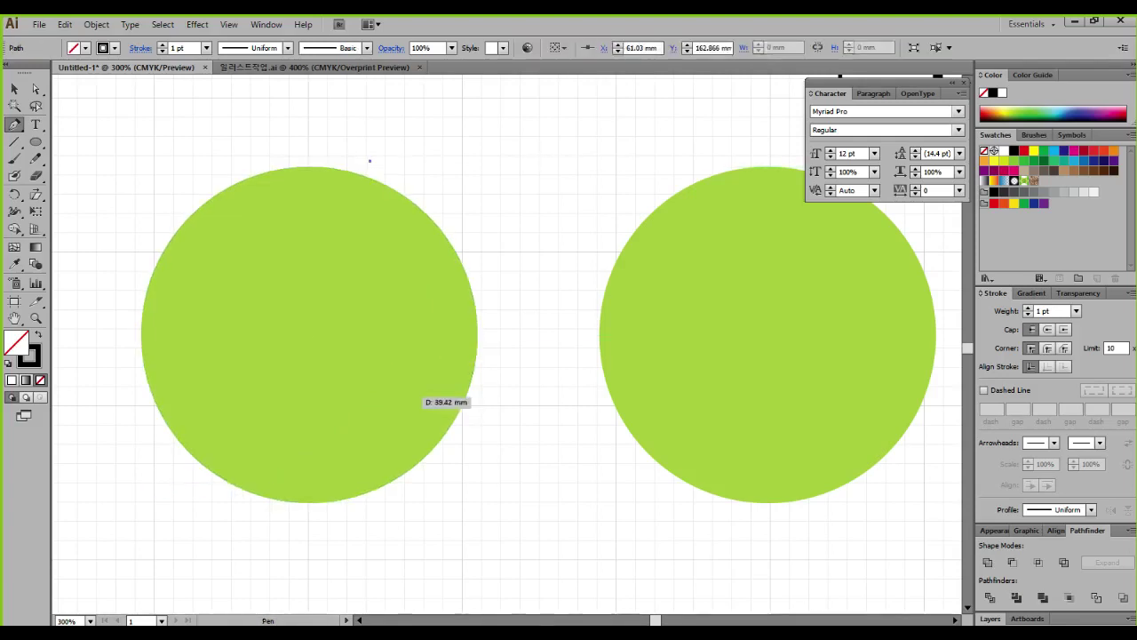
left_click_drag(411, 394, 324, 487)
left_click(413, 395)
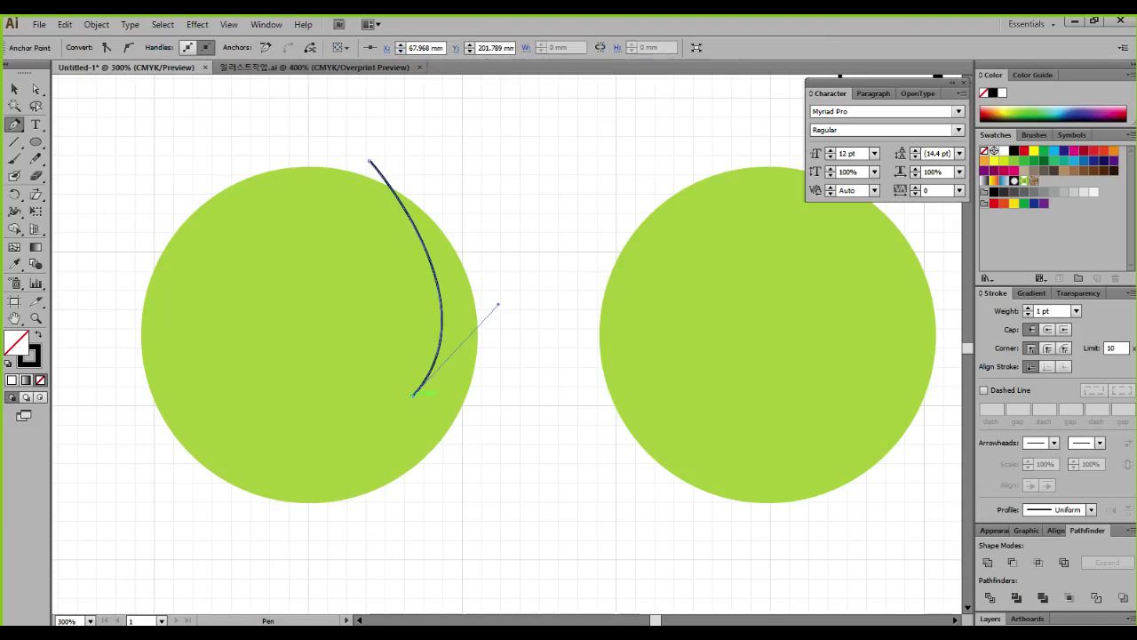
left_click_drag(196, 469, 164, 395)
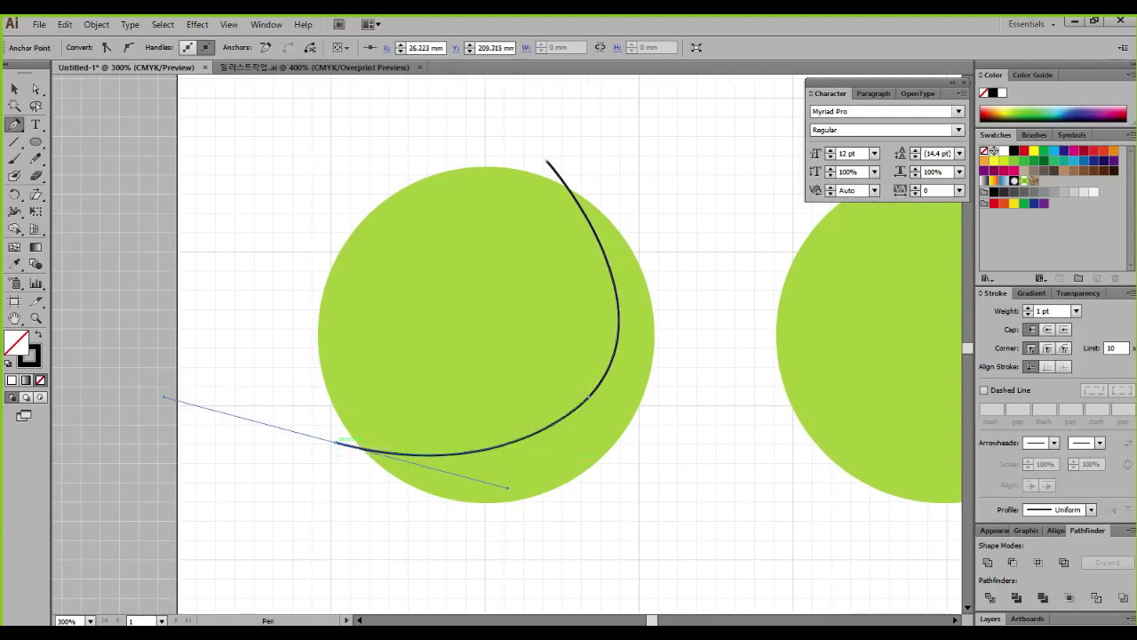
left_click(336, 442)
left_click_drag(429, 537, 669, 472)
left_click(669, 473)
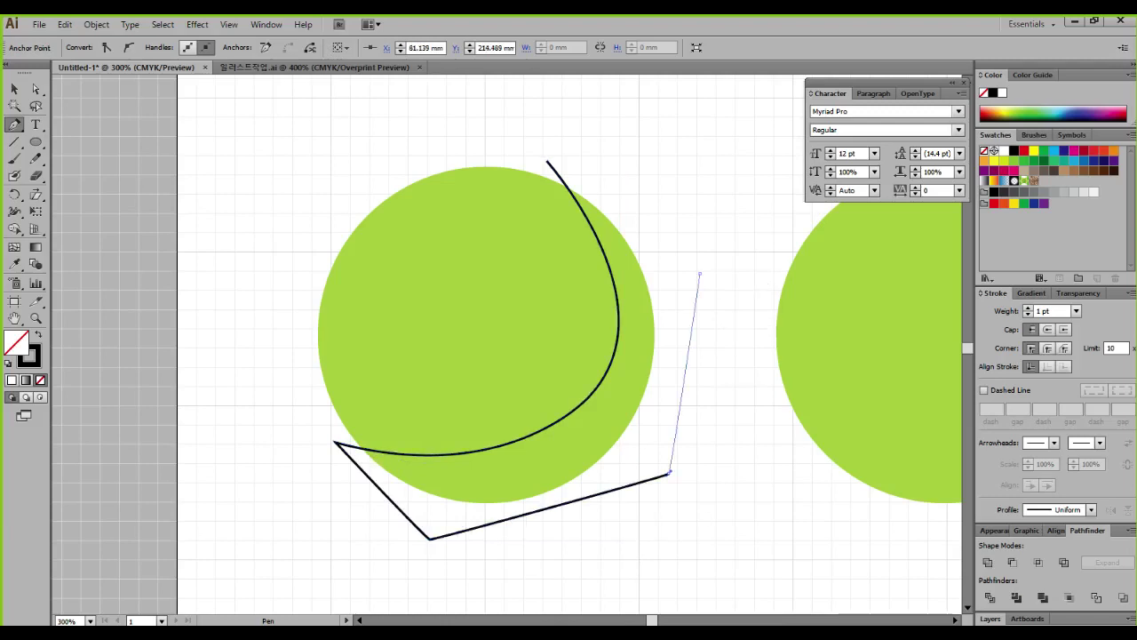
left_click(699, 275)
key("ctrl")
key("ctrl+z")
key("ctrl+z")
key("ctrl+z")
key("ctrl+z")
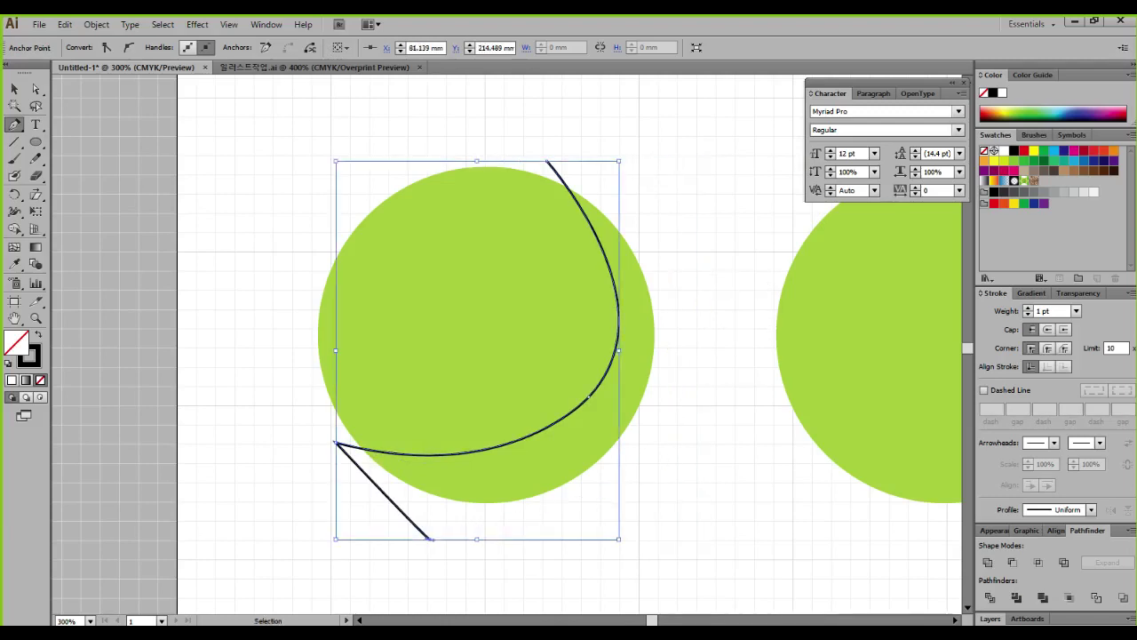
Split the left circle along the black curve using the Pathfinder Divide operation
left_click(14, 89)
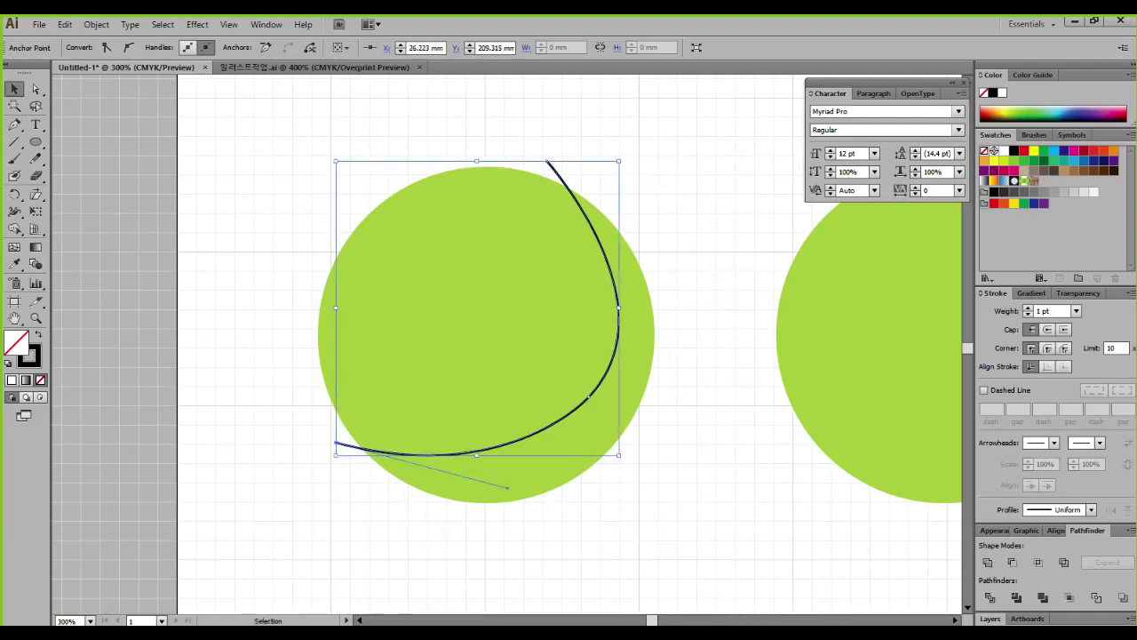
left_click(266, 195)
key("space")
left_click_drag(622, 356, 440, 340)
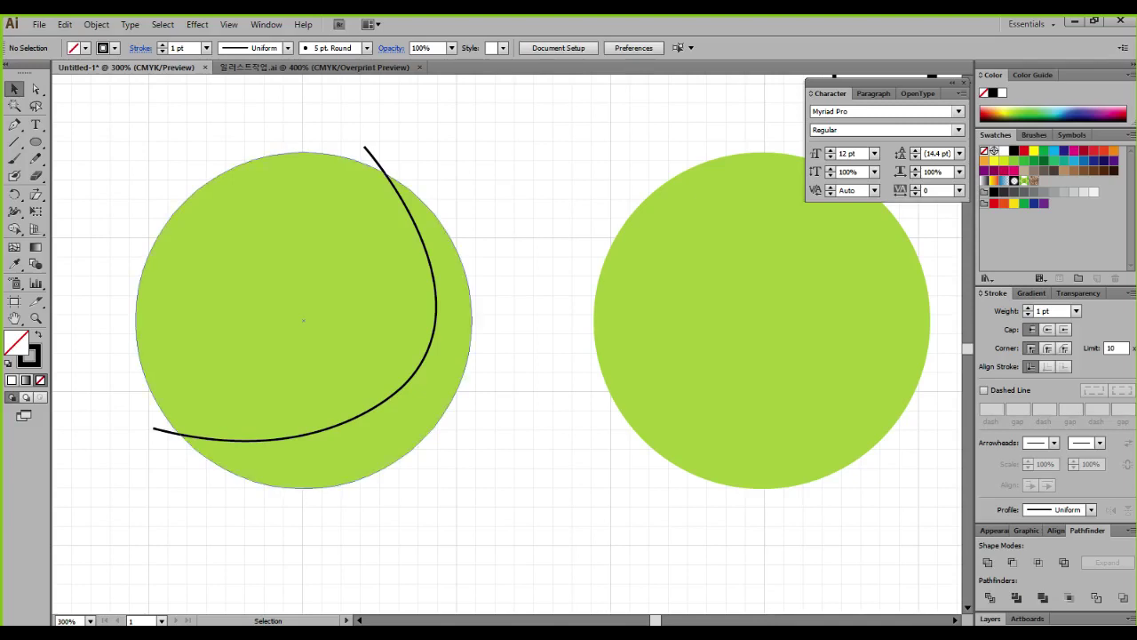
left_click(408, 383)
left_click(355, 342)
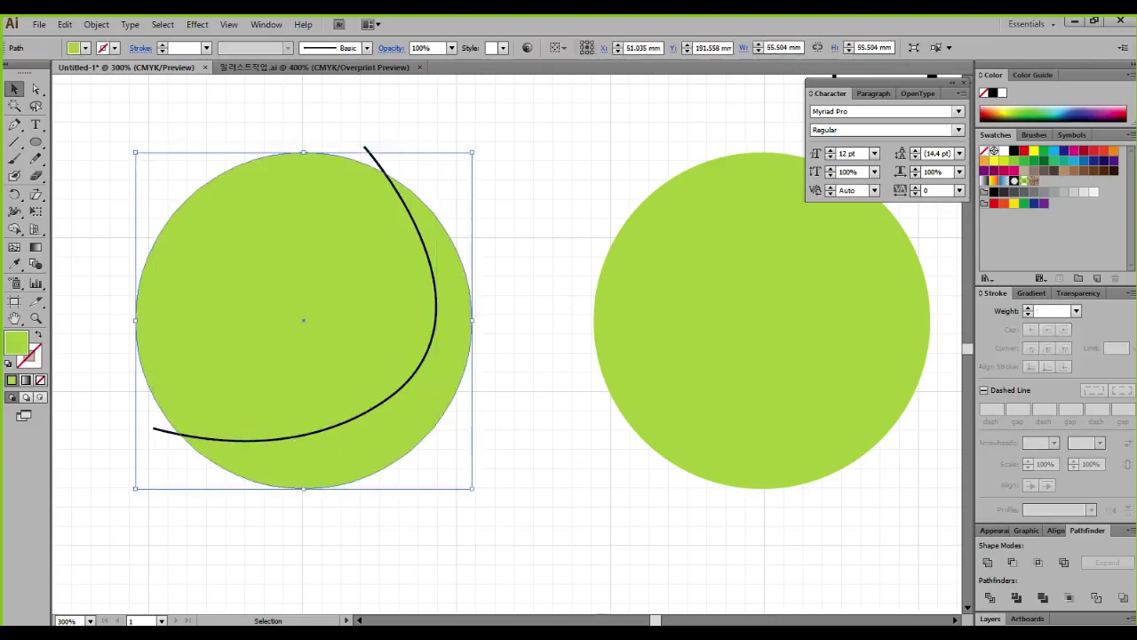
left_click_drag(506, 428, 282, 292)
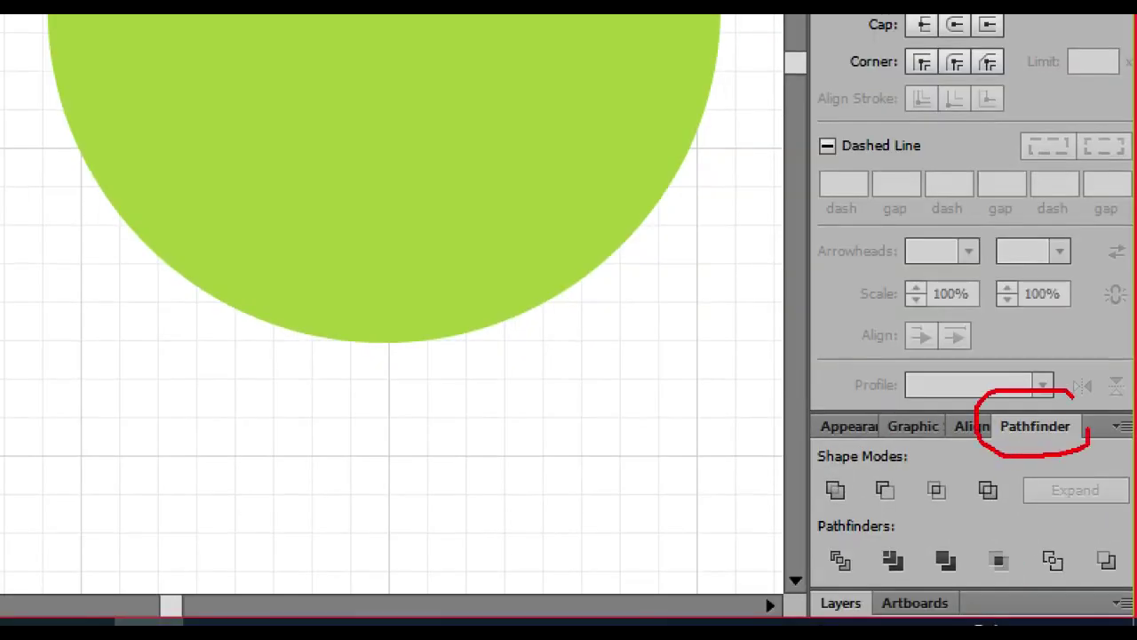
left_click_drag(1073, 397, 1097, 499)
left_click_drag(809, 533, 857, 591)
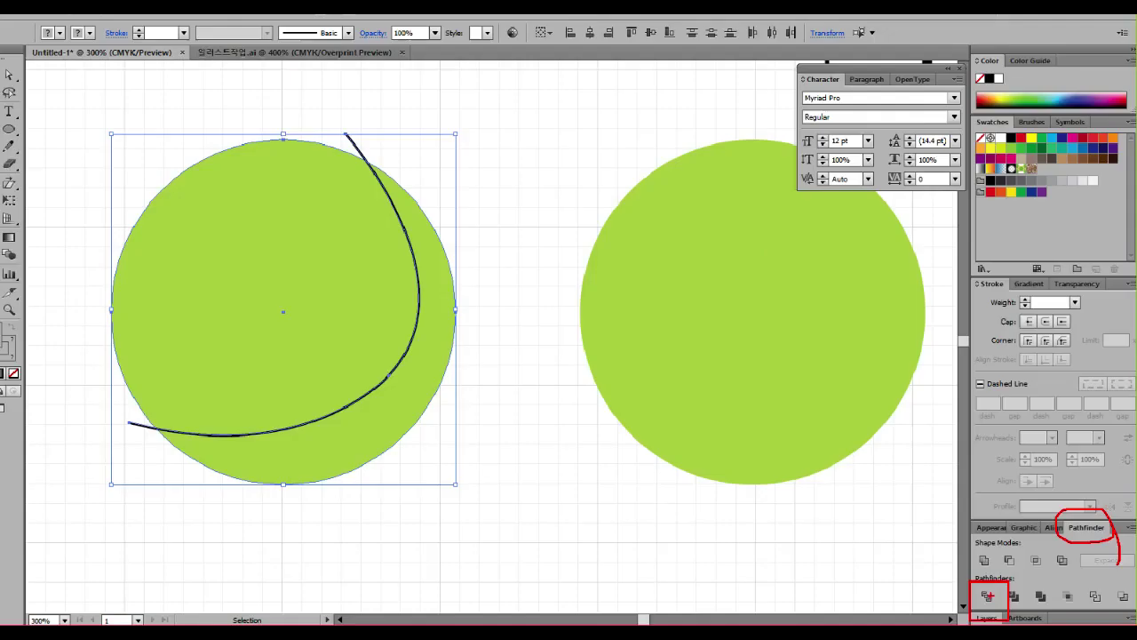
left_click(987, 595)
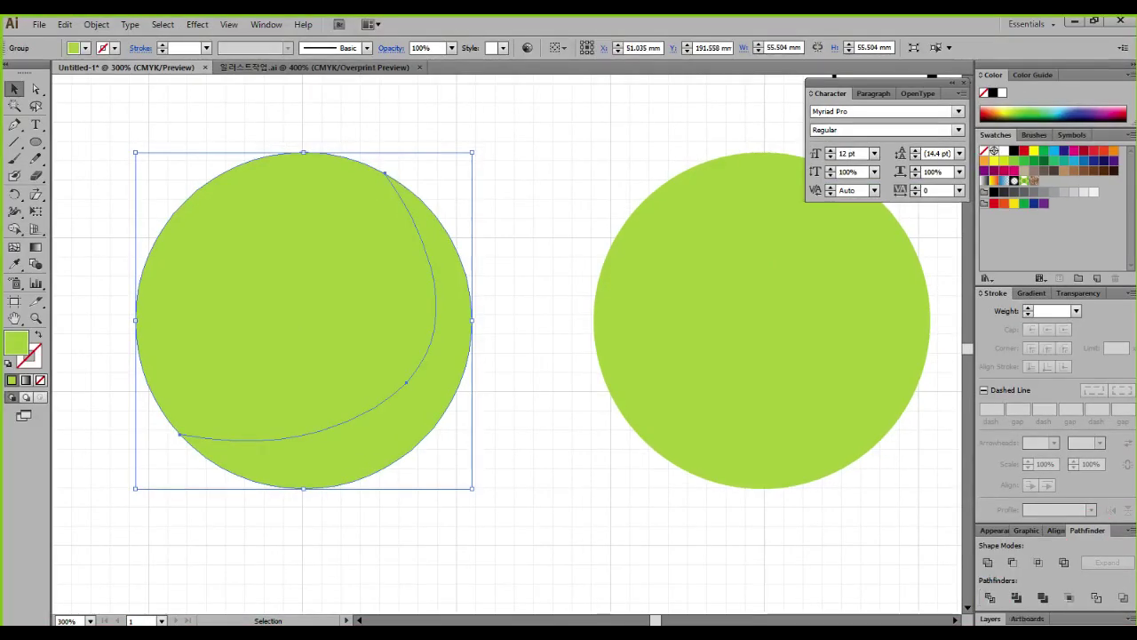
Ungroup the divided left circle and select its lower-right crescent on its own, keeping it in place
right_click(375, 279)
left_click(414, 359)
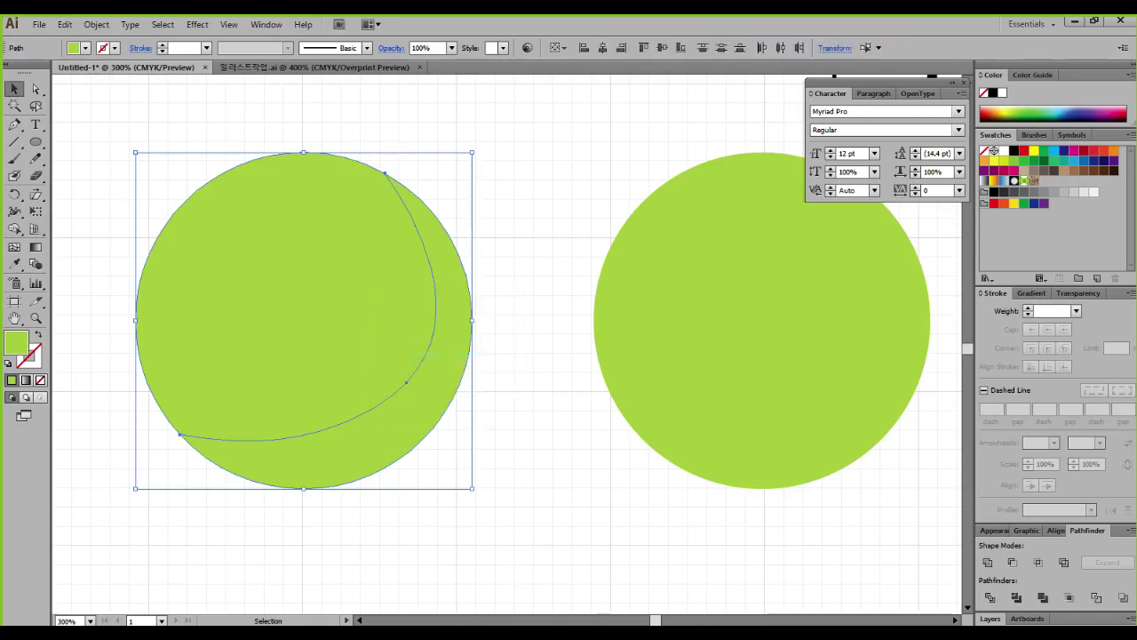
left_click(533, 418)
left_click_drag(447, 411, 480, 440)
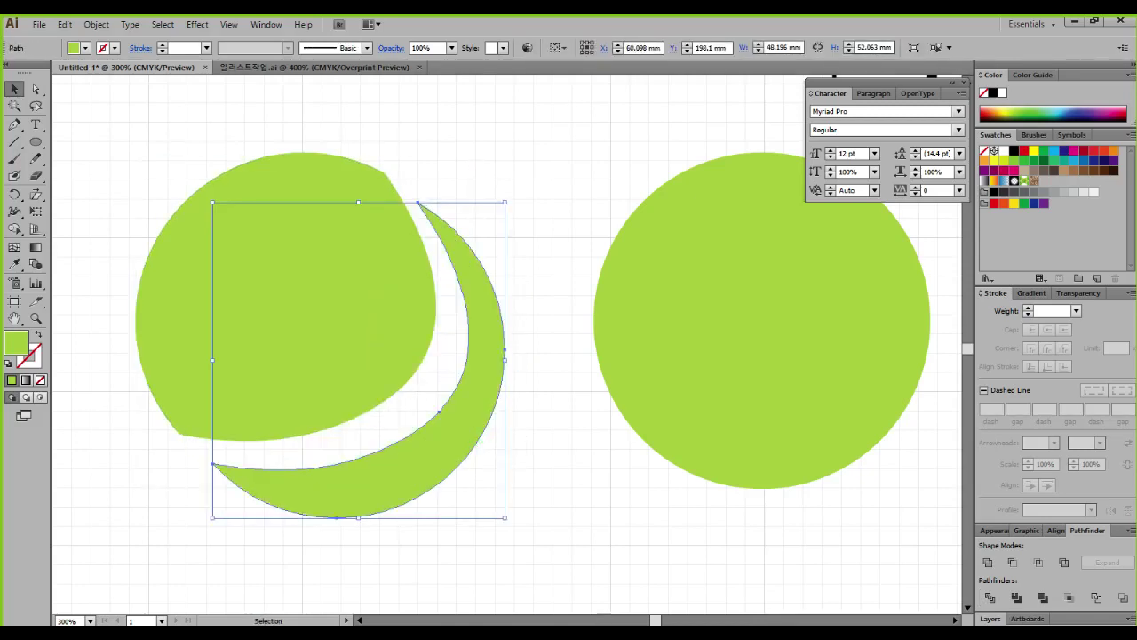
key("ctrl+z")
key("a")
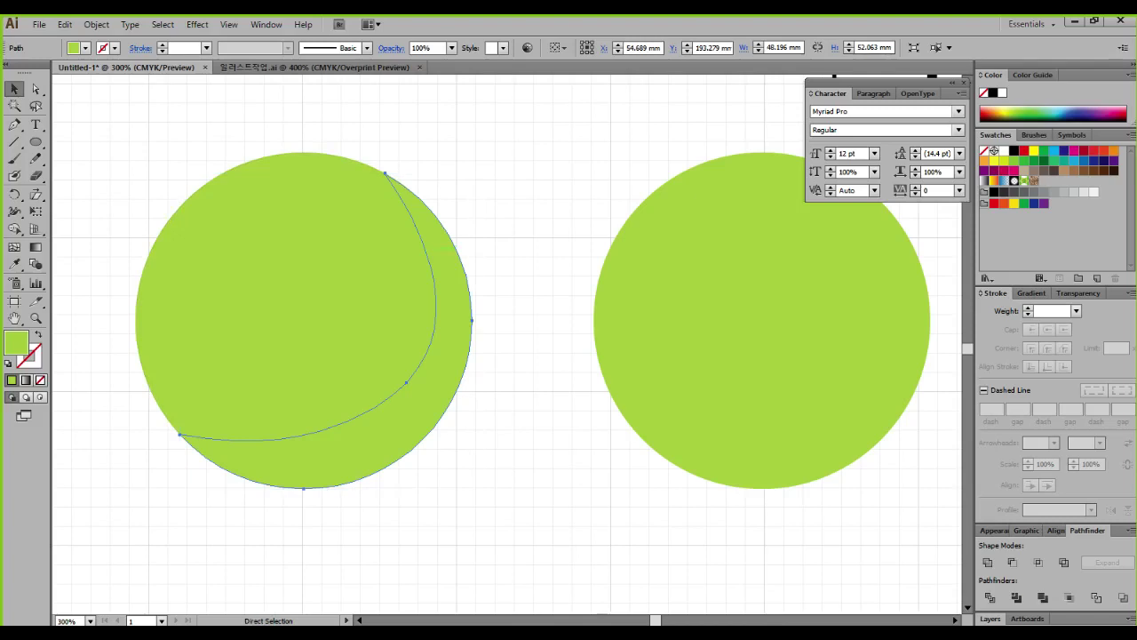
left_click_drag(436, 233, 421, 275)
mouse_move(468, 301)
left_mouse_down()
mouse_move(439, 337)
mouse_move(439, 410)
left_mouse_up()
left_click_drag(439, 423, 373, 450)
left_click_drag(388, 441, 318, 470)
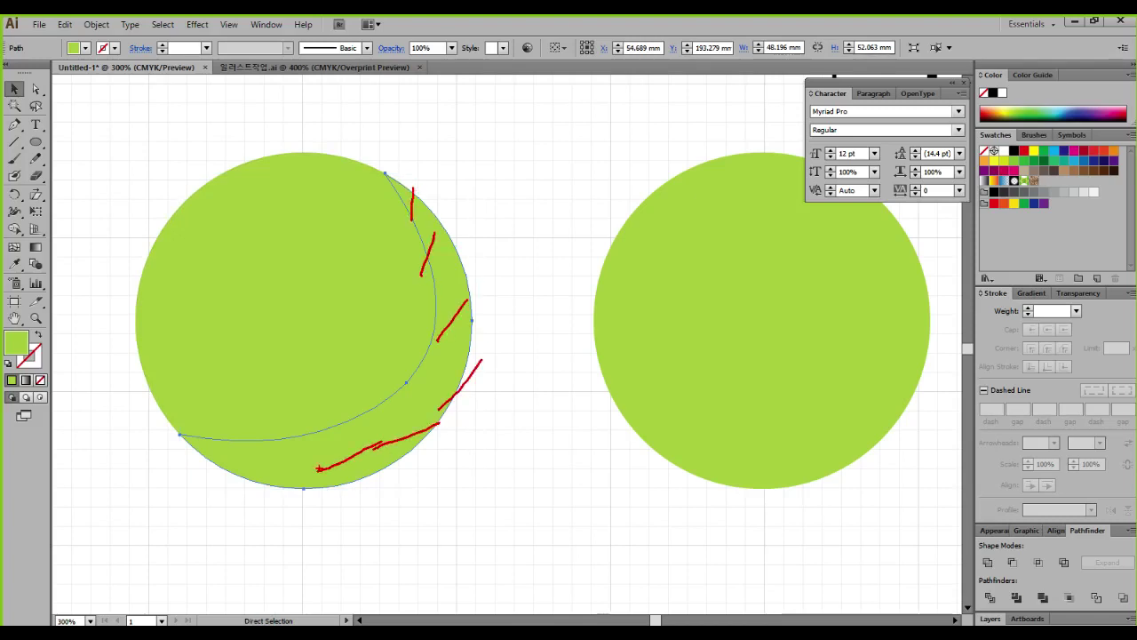
key("Escape")
Fill the left circle's crescent with a darker green, RGB 134, 158, 60, as a shadow, and deselect it
double_click(16, 343)
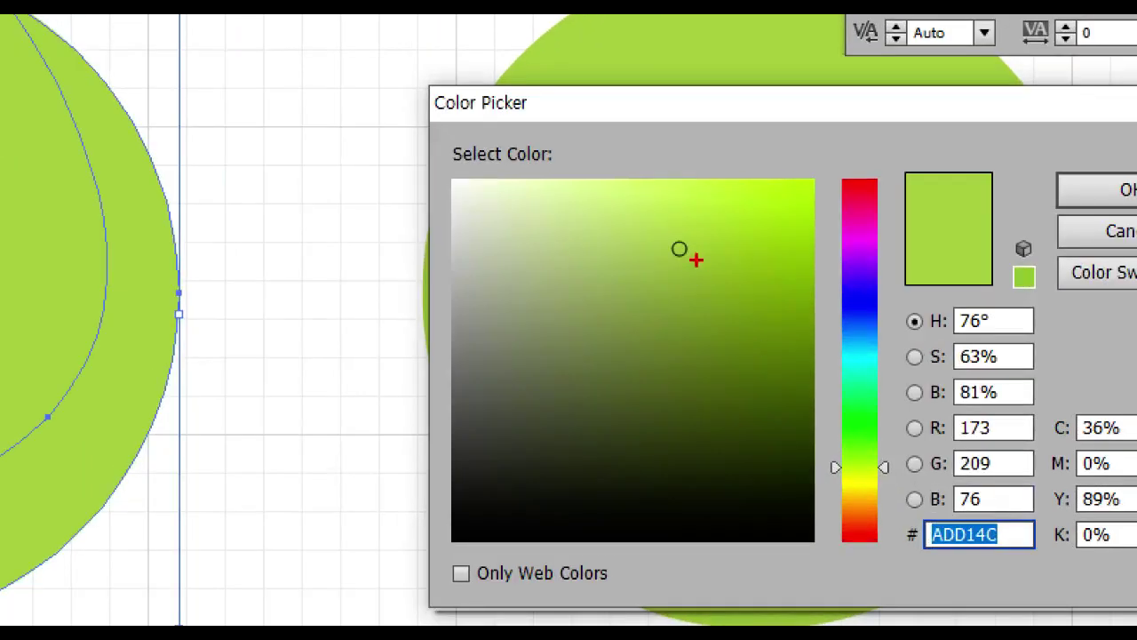
left_click_drag(731, 304, 712, 297)
mouse_move(660, 247)
left_mouse_down()
mouse_move(703, 277)
mouse_move(672, 341)
mouse_move(687, 382)
left_mouse_up()
left_click_drag(679, 249, 677, 317)
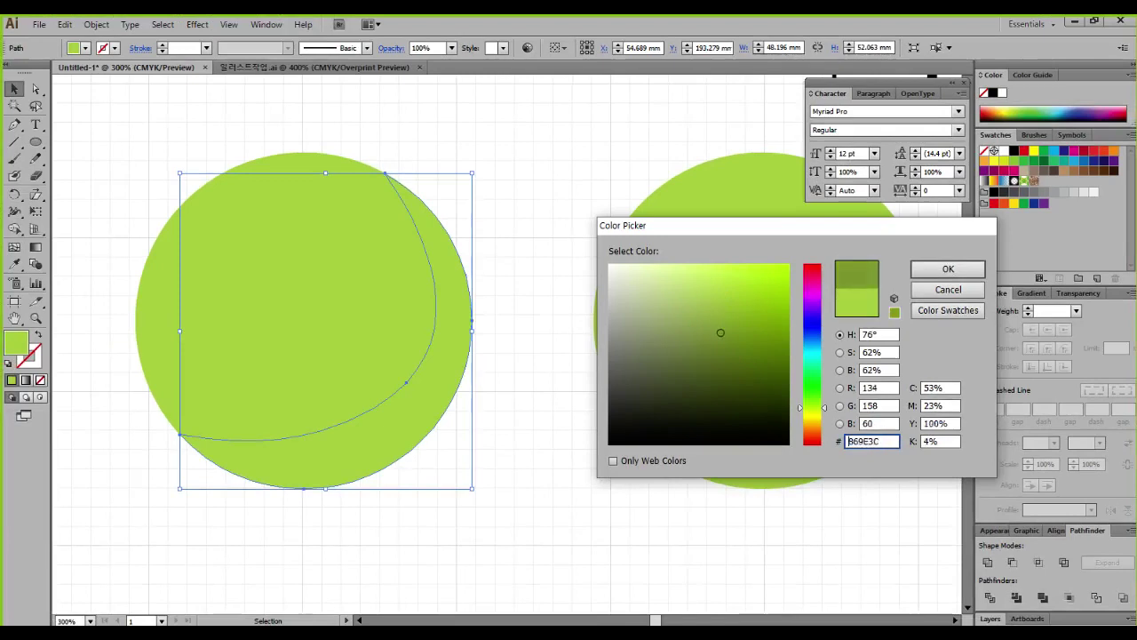
left_click(948, 269)
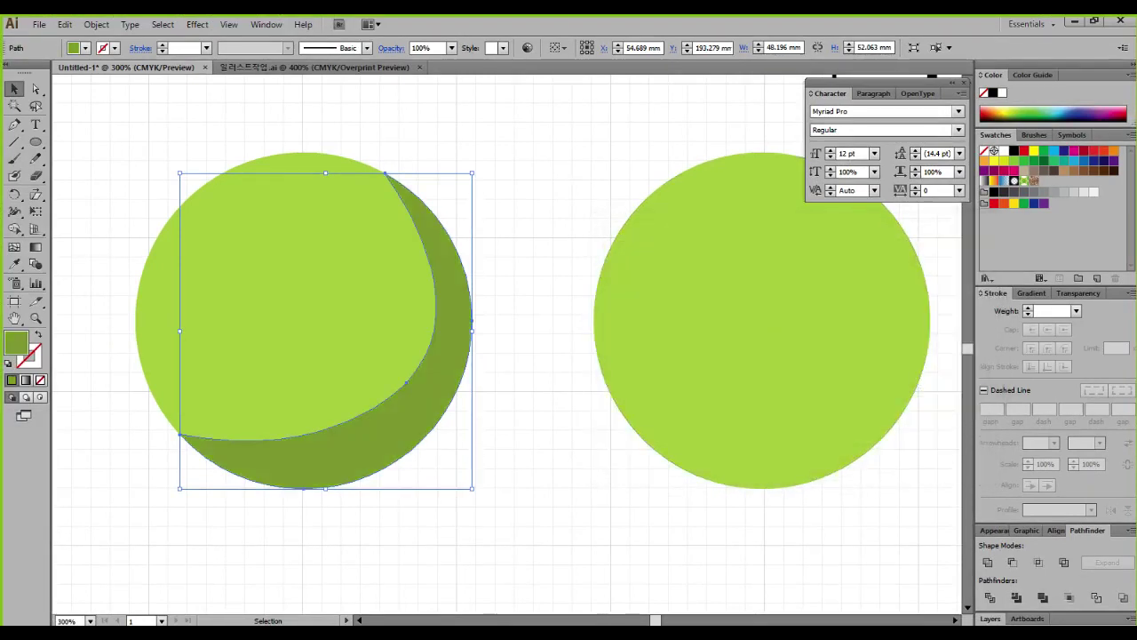
left_click(540, 320)
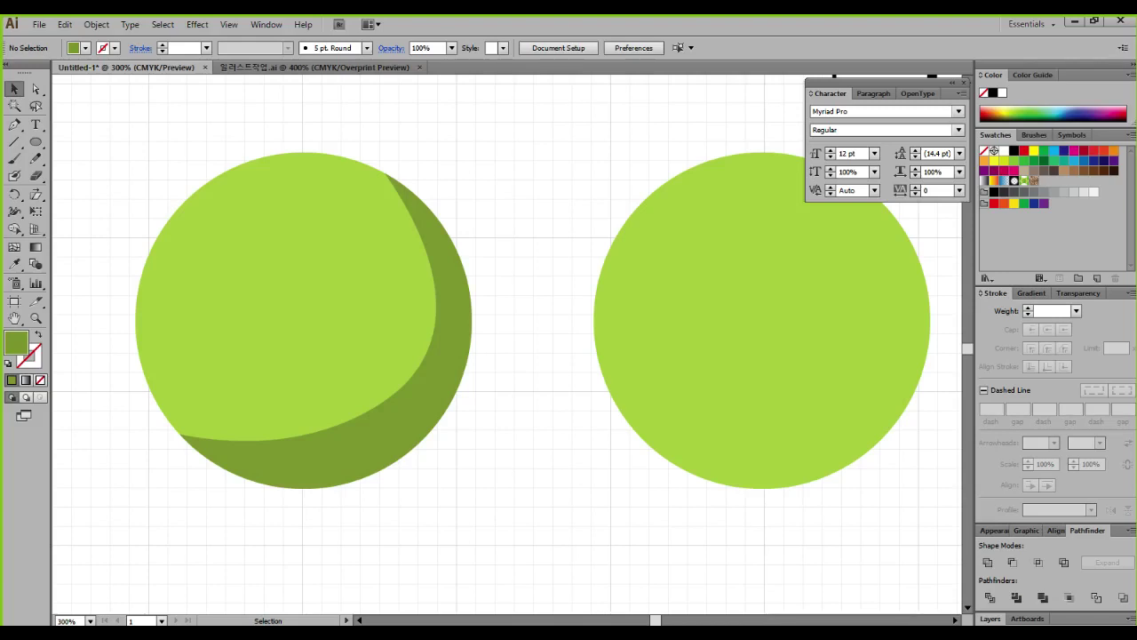
left_click_drag(568, 355, 477, 349)
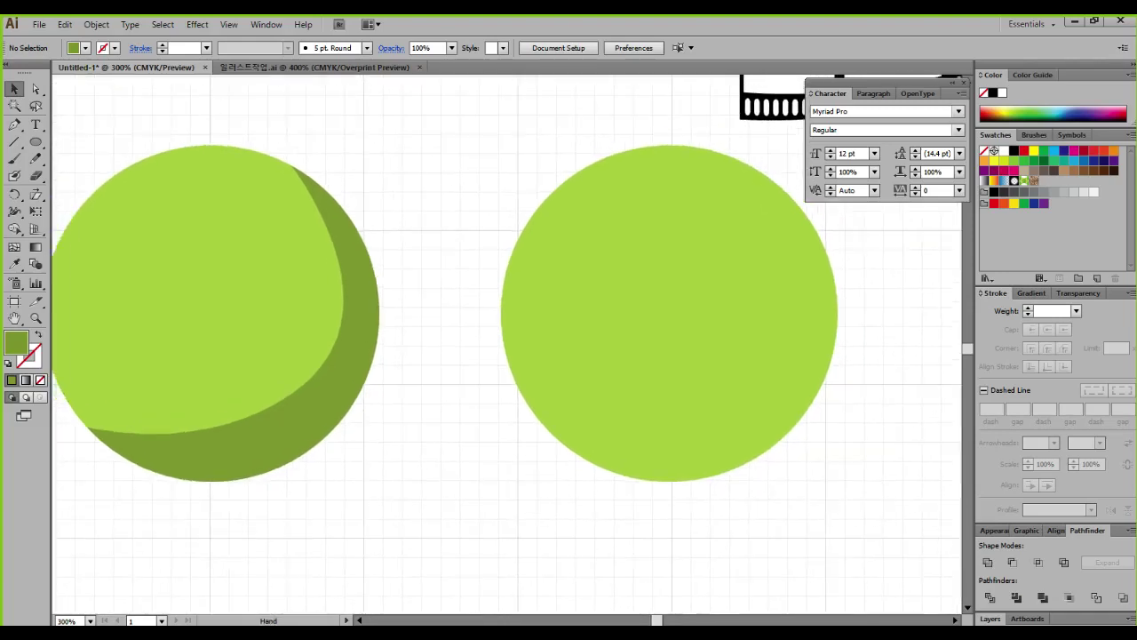
Move the plain green circle closer to the shaded circle, keeping a gap between them, and deselect it
left_click_drag(665, 310, 590, 314)
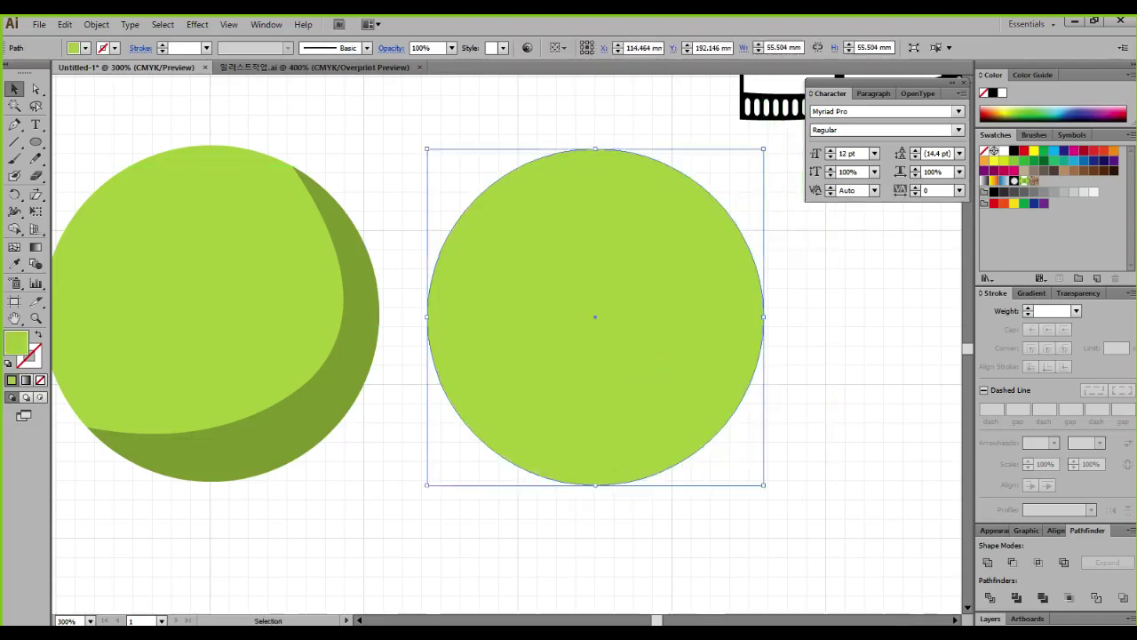
left_click(497, 544)
Draw a Pen curve with no fill and a 1 pt black stroke, bulging to the lower right across the plain circle and past its edges
left_click(14, 125)
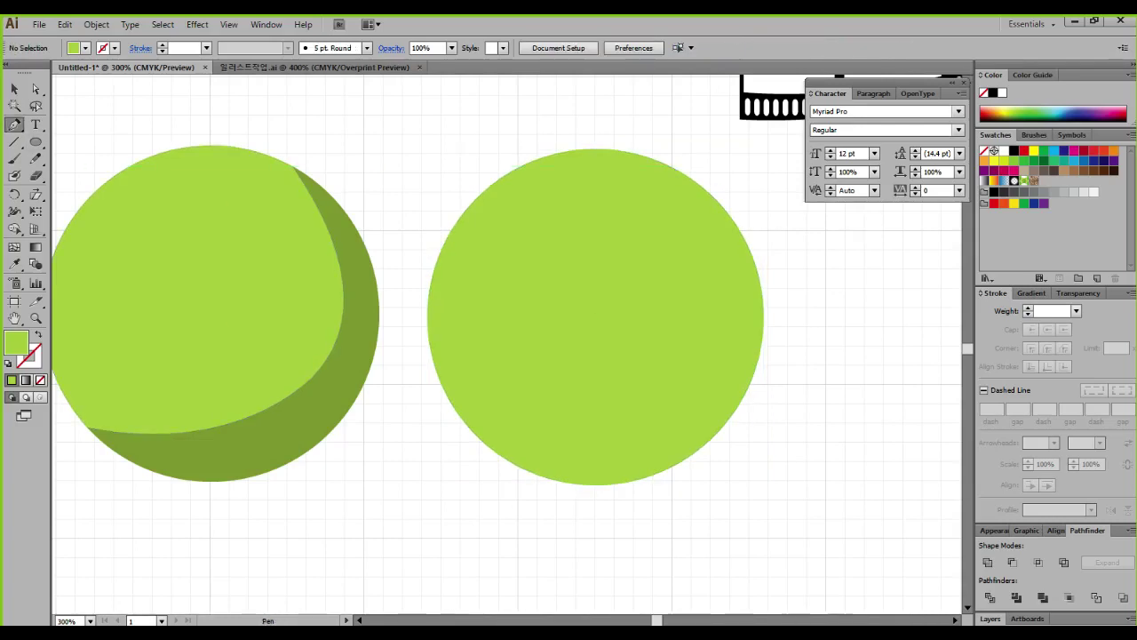
left_click(693, 165)
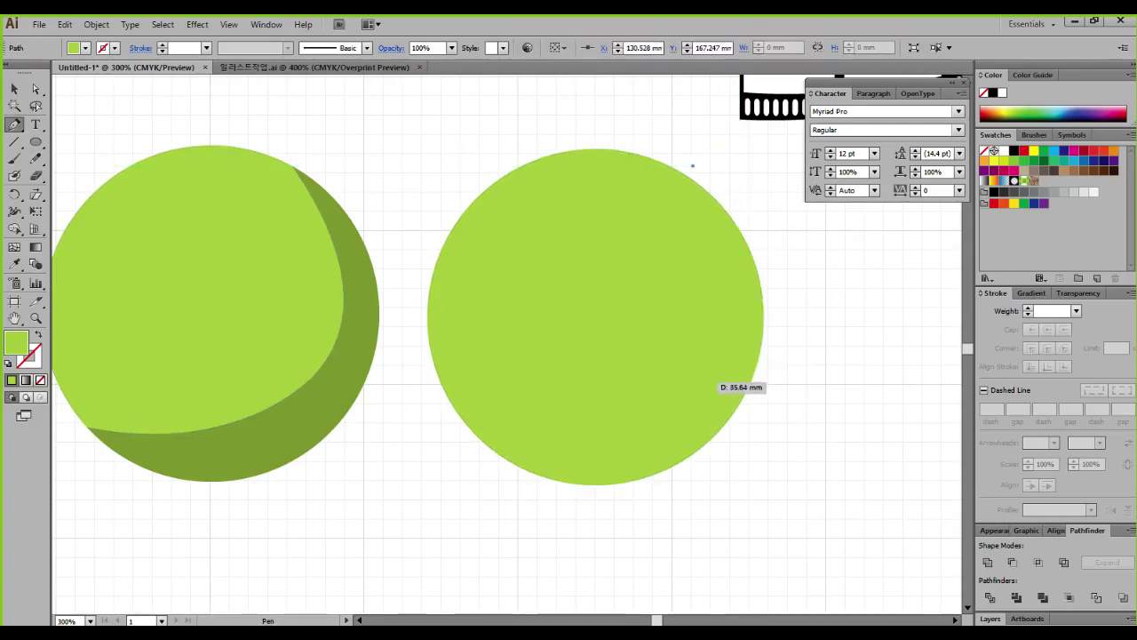
left_click_drag(702, 382, 636, 480)
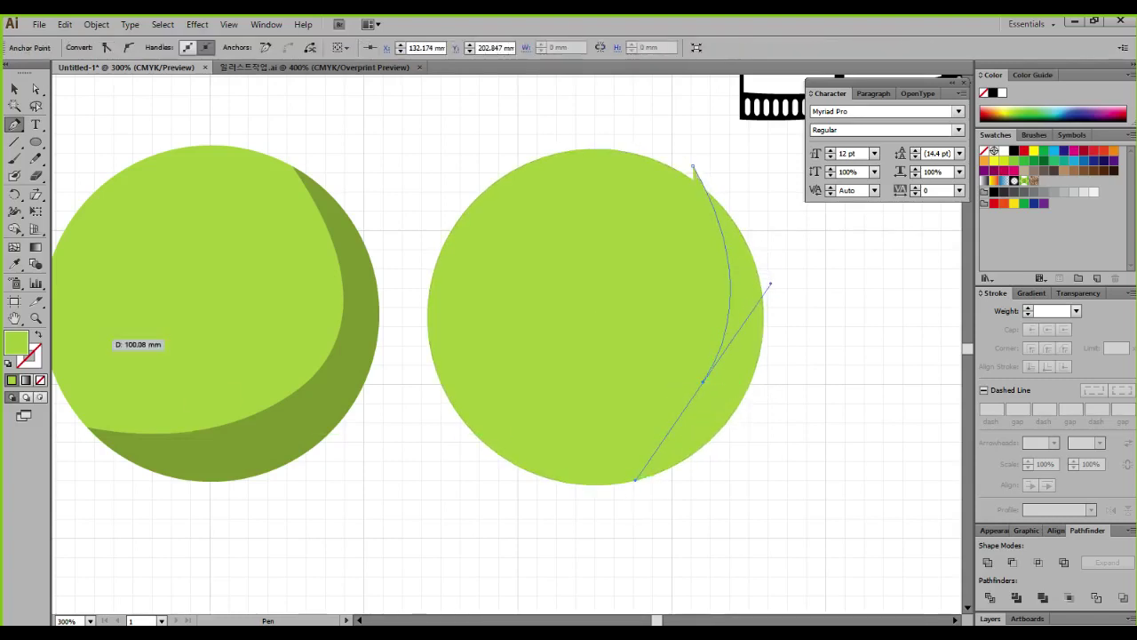
left_click(8, 364)
left_click(40, 380)
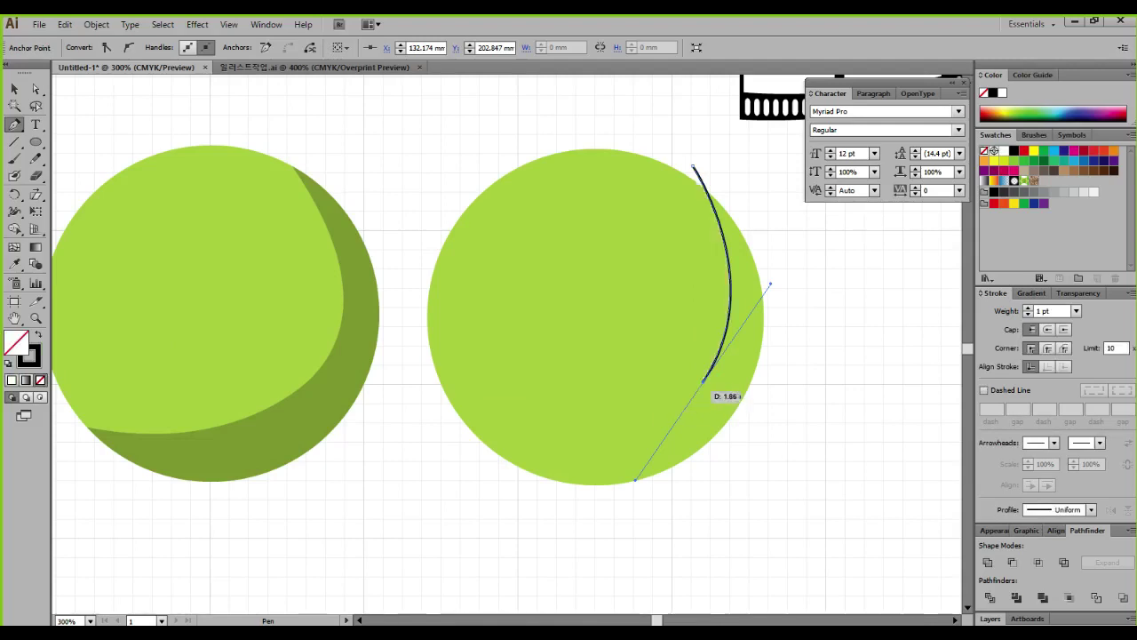
left_click(704, 382)
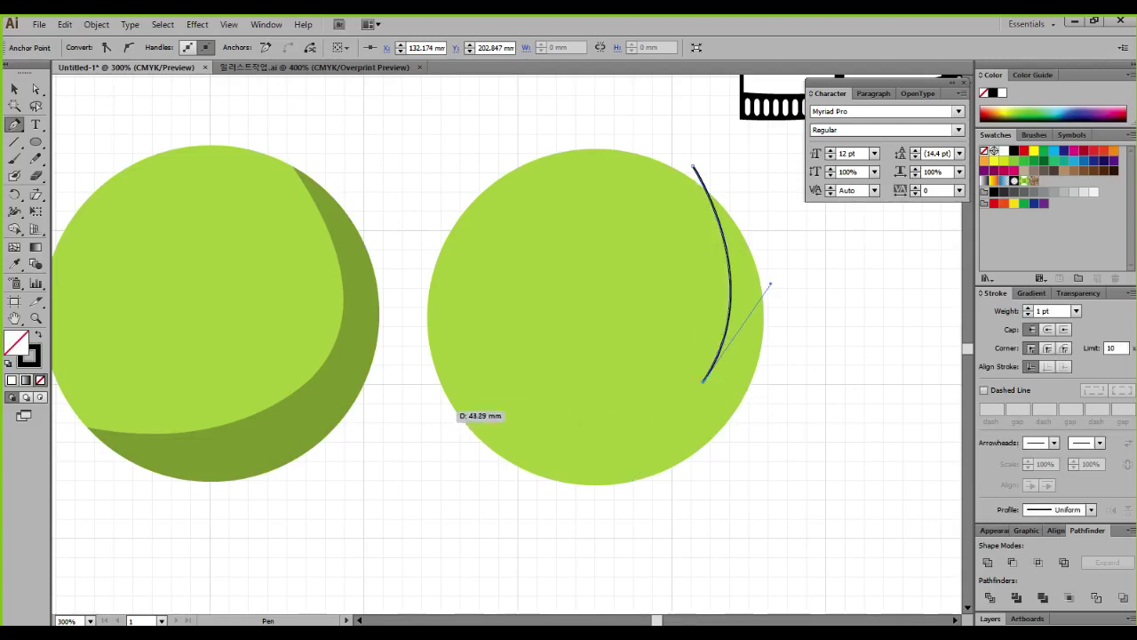
mouse_move(437, 404)
left_mouse_down()
mouse_move(380, 361)
mouse_move(297, 326)
mouse_move(246, 330)
mouse_move(282, 302)
left_mouse_up()
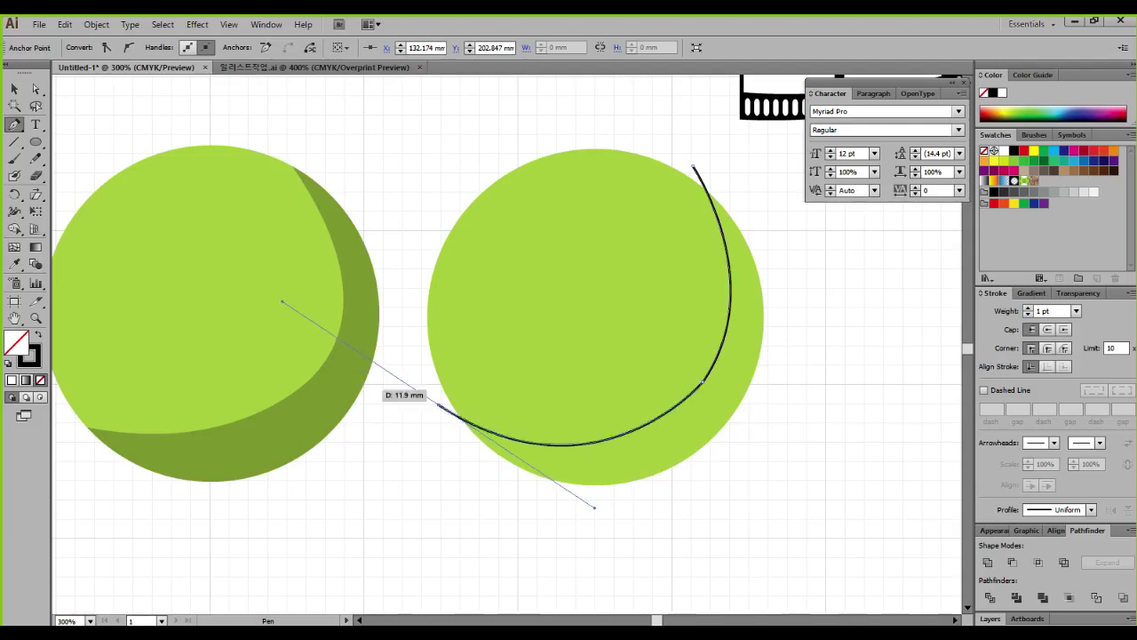
left_click(438, 405)
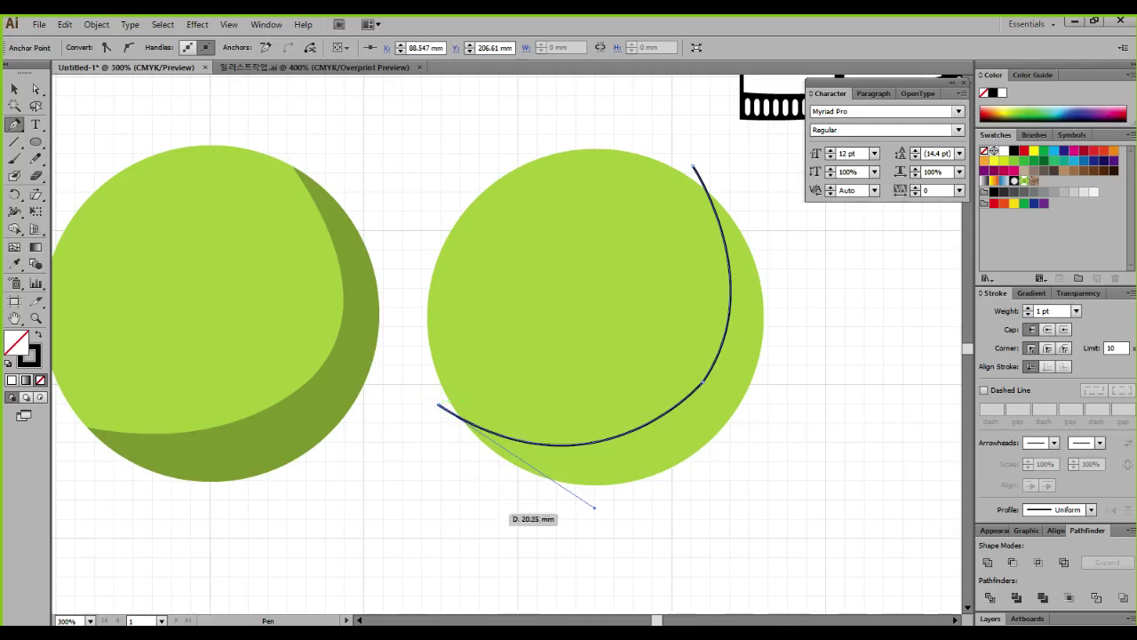
Close the curve into a shape with straight segments running around the outside of the circle's lower-right side
left_click(500, 515)
left_click(730, 541)
left_click(827, 373)
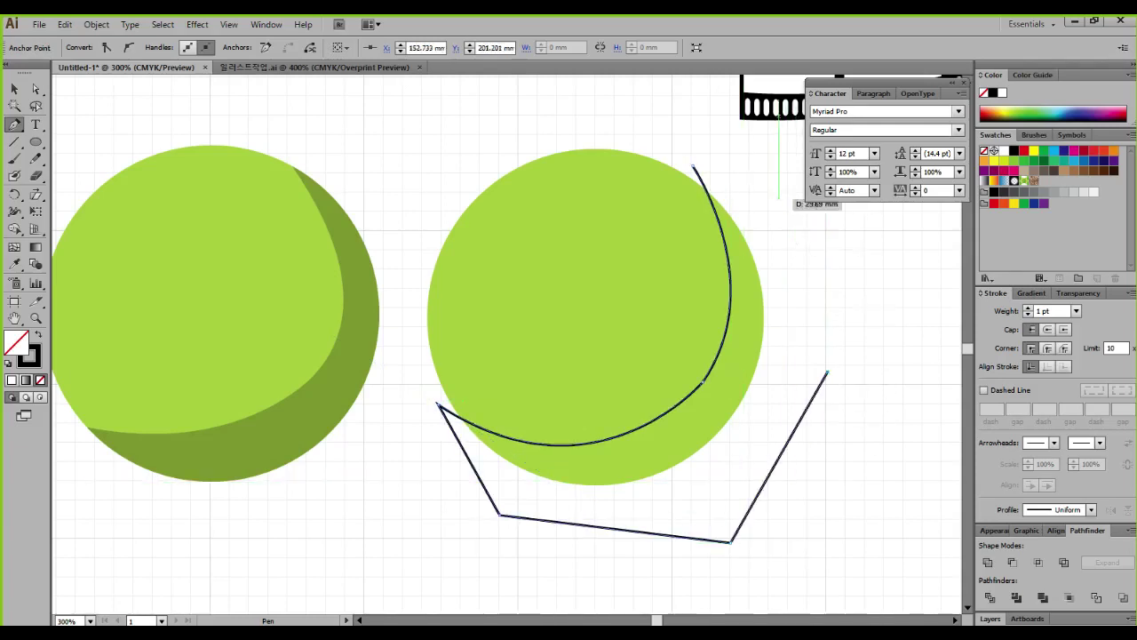
left_click(780, 188)
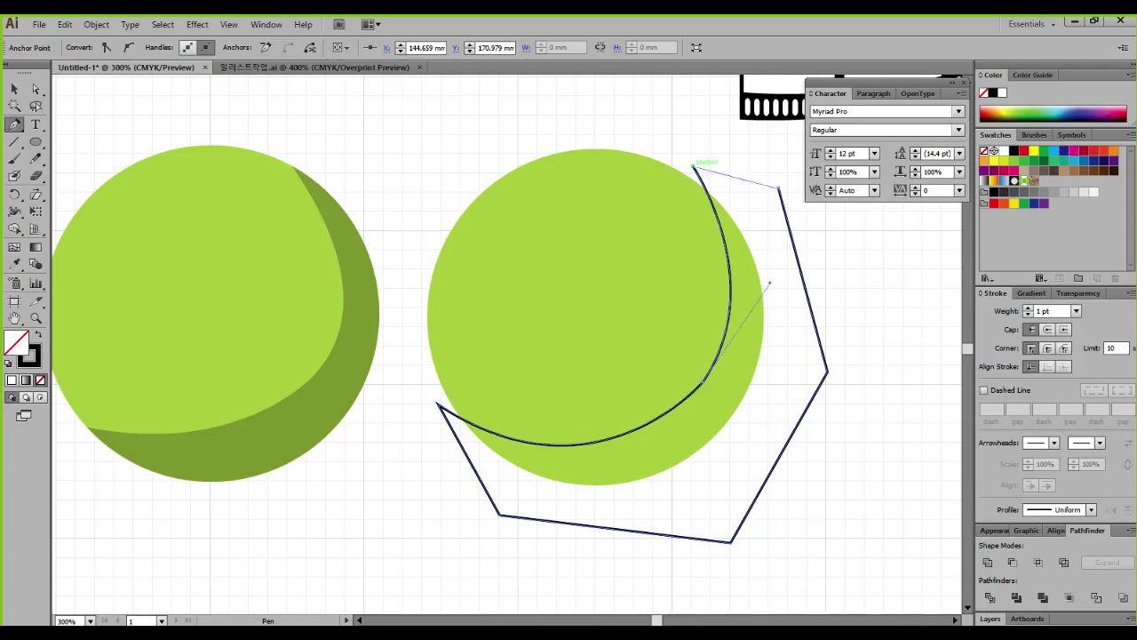
left_click(694, 165)
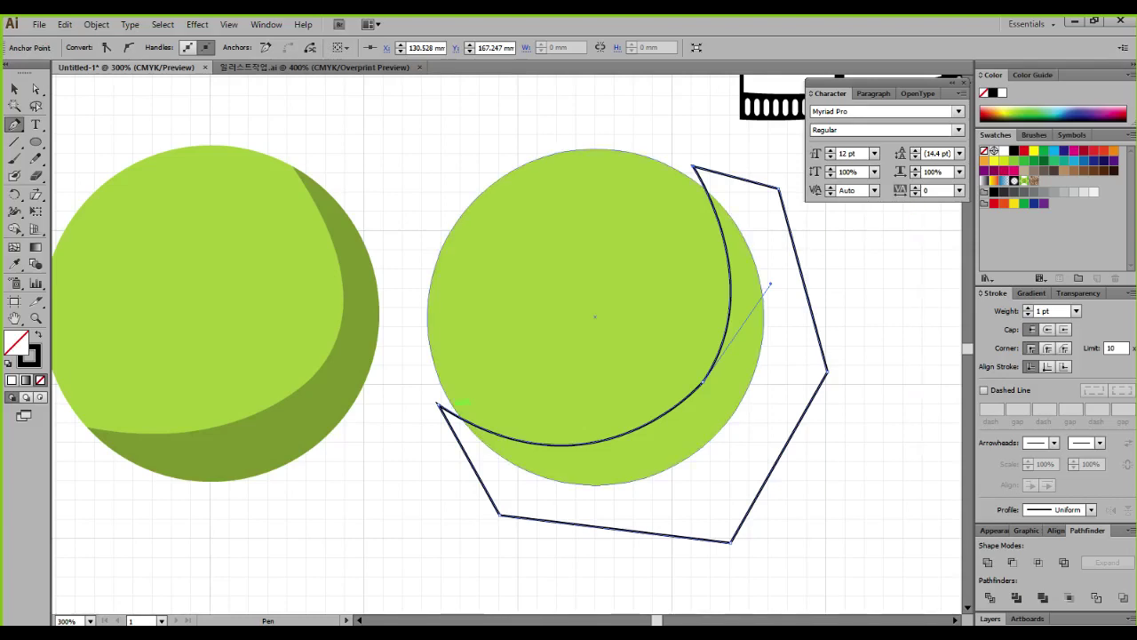
Swap the closed shape's fill and stroke to give it a solid black fill without a stroke, and deselect it
left_click(37, 334)
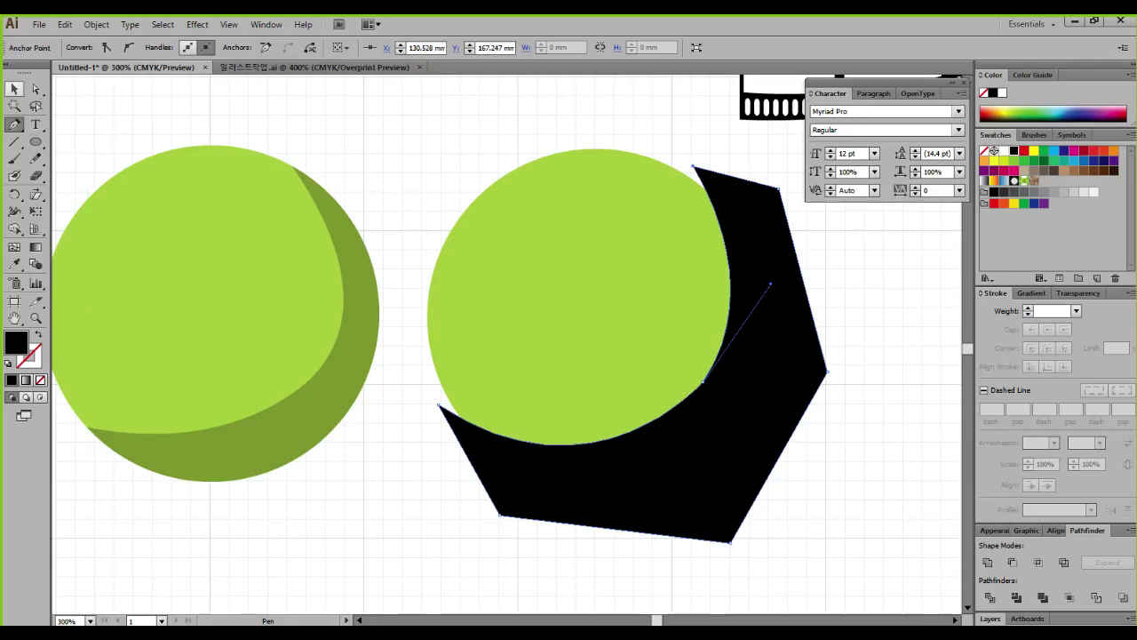
left_click(15, 89)
left_click(402, 134)
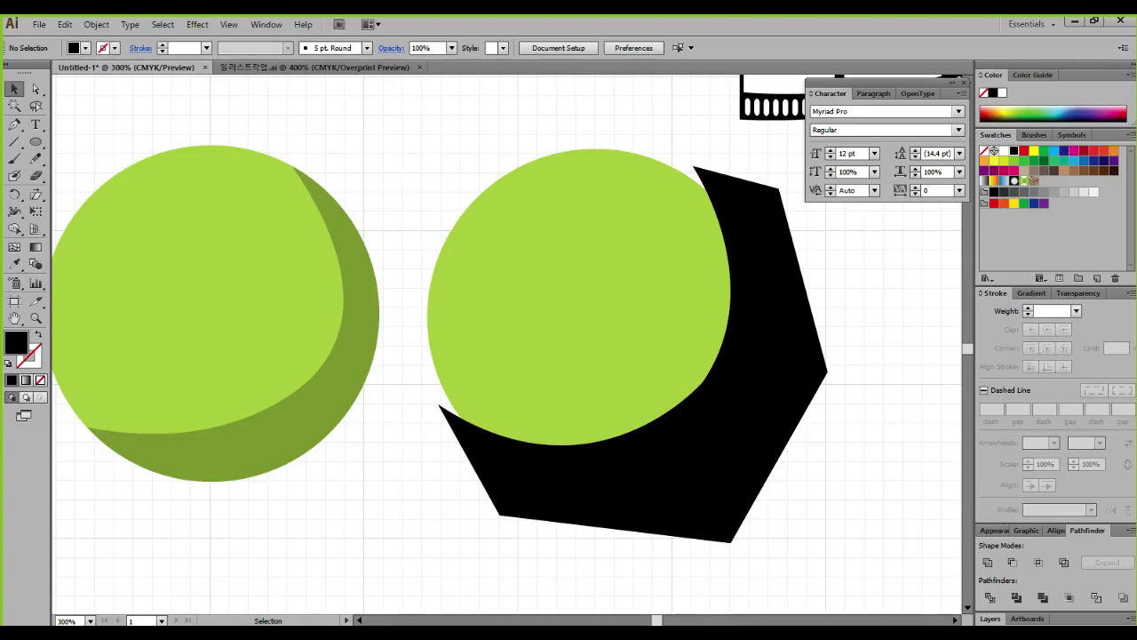
left_click_drag(870, 525, 621, 354)
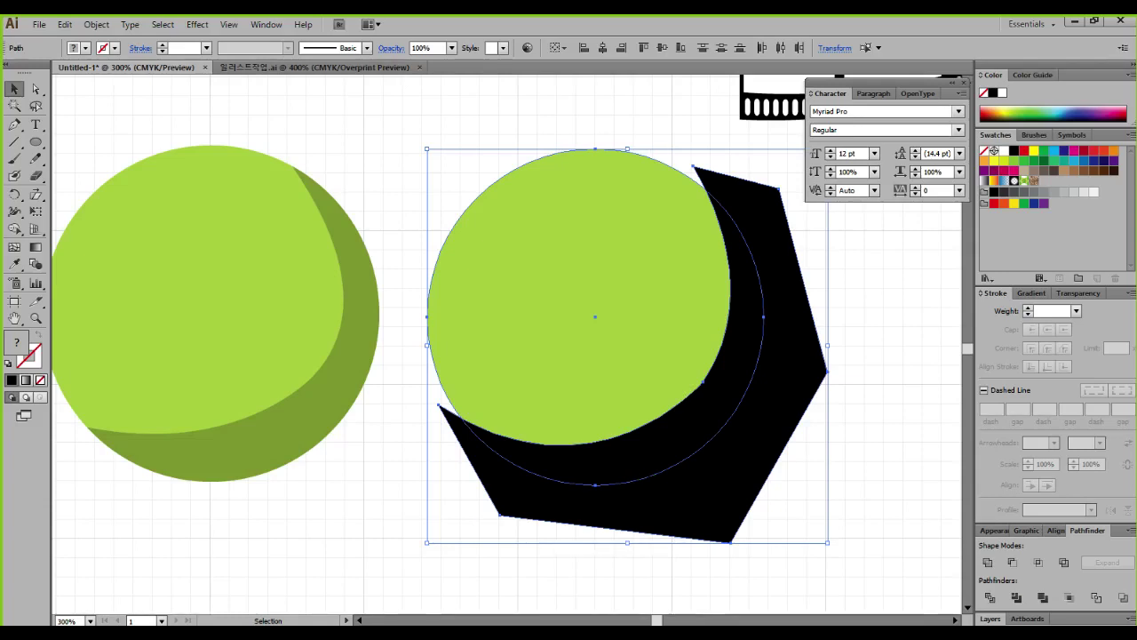
key("ctrl+shift+a")
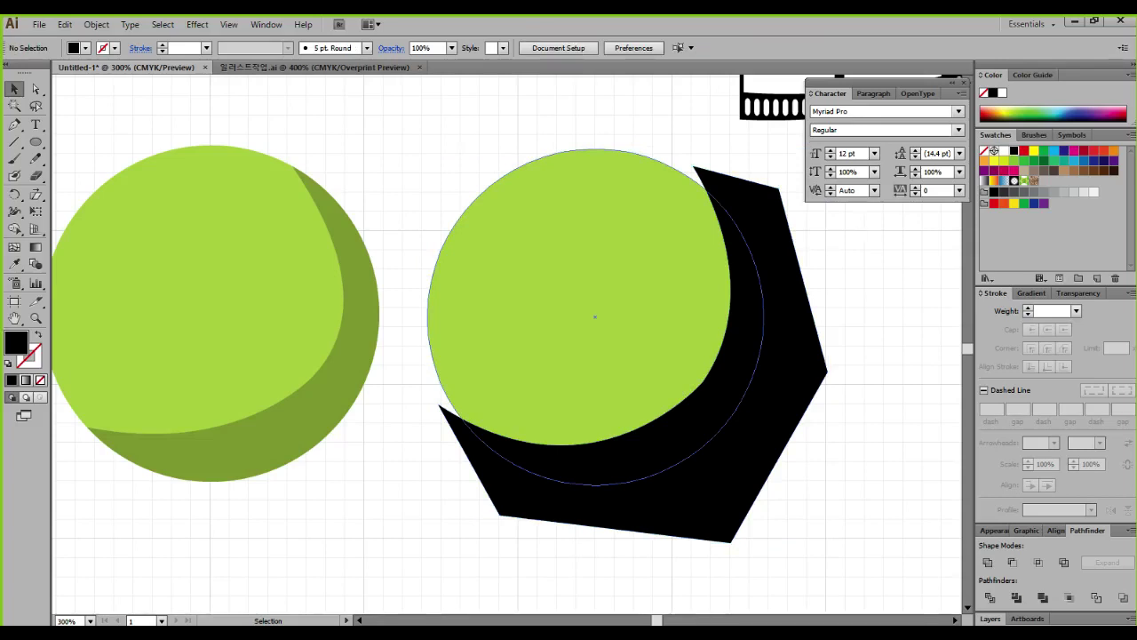
left_click(577, 302)
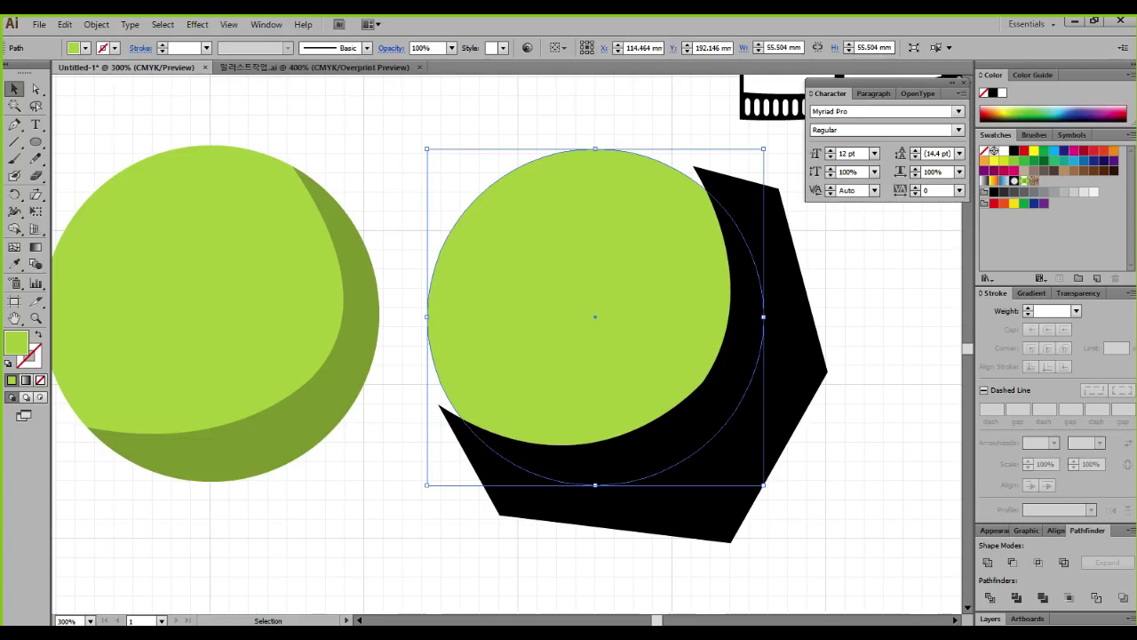
key("ctrl+2")
mouse_move(774, 142)
left_mouse_down()
mouse_move(708, 209)
mouse_move(721, 203)
left_mouse_up()
mouse_move(775, 198)
left_mouse_down()
mouse_move(821, 248)
mouse_move(800, 303)
left_mouse_up()
left_click_drag(825, 310, 750, 366)
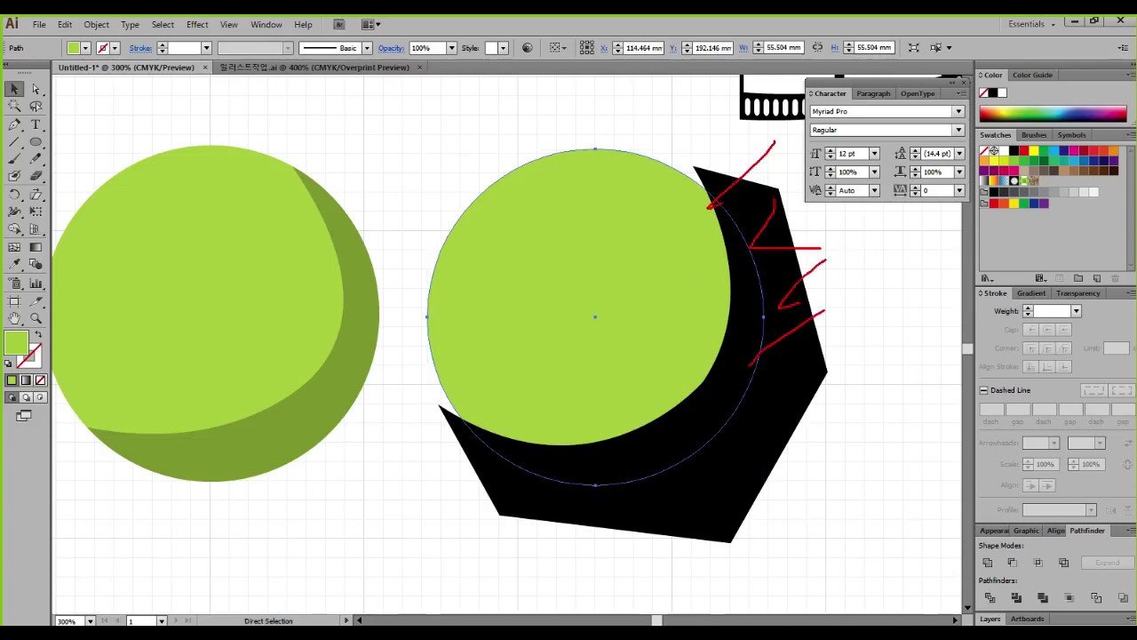
left_click_drag(831, 380, 642, 551)
mouse_move(668, 540)
left_mouse_down()
mouse_move(574, 562)
mouse_move(512, 547)
left_mouse_up()
left_click_drag(525, 517, 480, 526)
left_click_drag(494, 502, 456, 498)
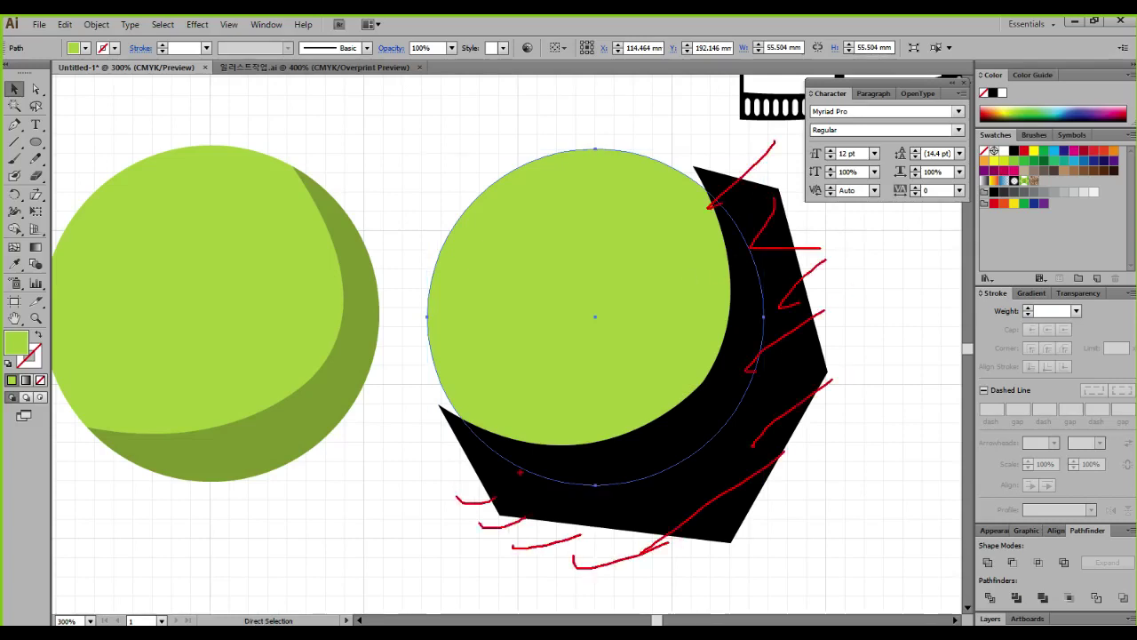
mouse_move(427, 345)
left_mouse_down()
mouse_move(480, 455)
mouse_move(510, 479)
mouse_move(620, 487)
mouse_move(706, 442)
mouse_move(764, 371)
mouse_move(766, 267)
mouse_move(673, 158)
left_mouse_up()
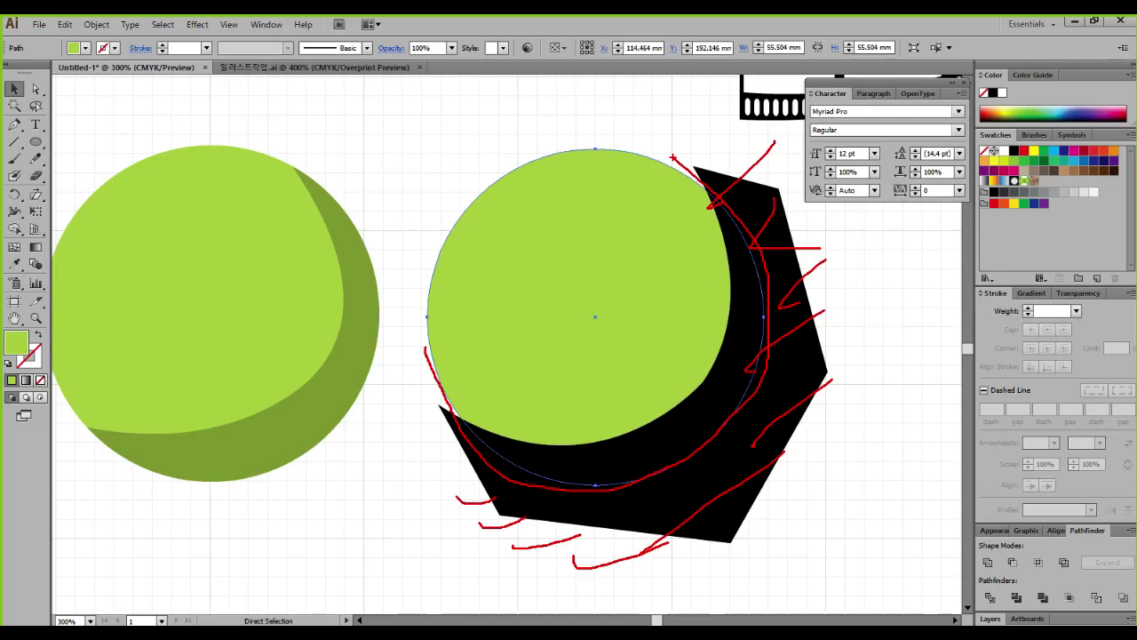
key("Escape")
left_click(677, 142)
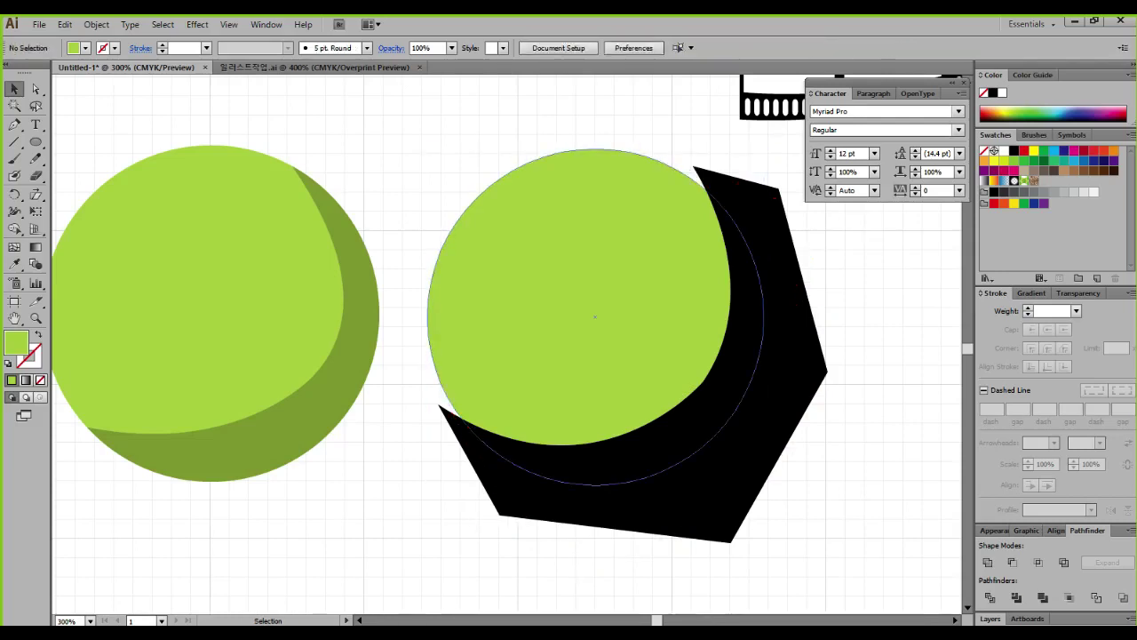
Select the green circle beneath the black shape and copy it to the clipboard
left_click(595, 317)
key("ctrl+c")
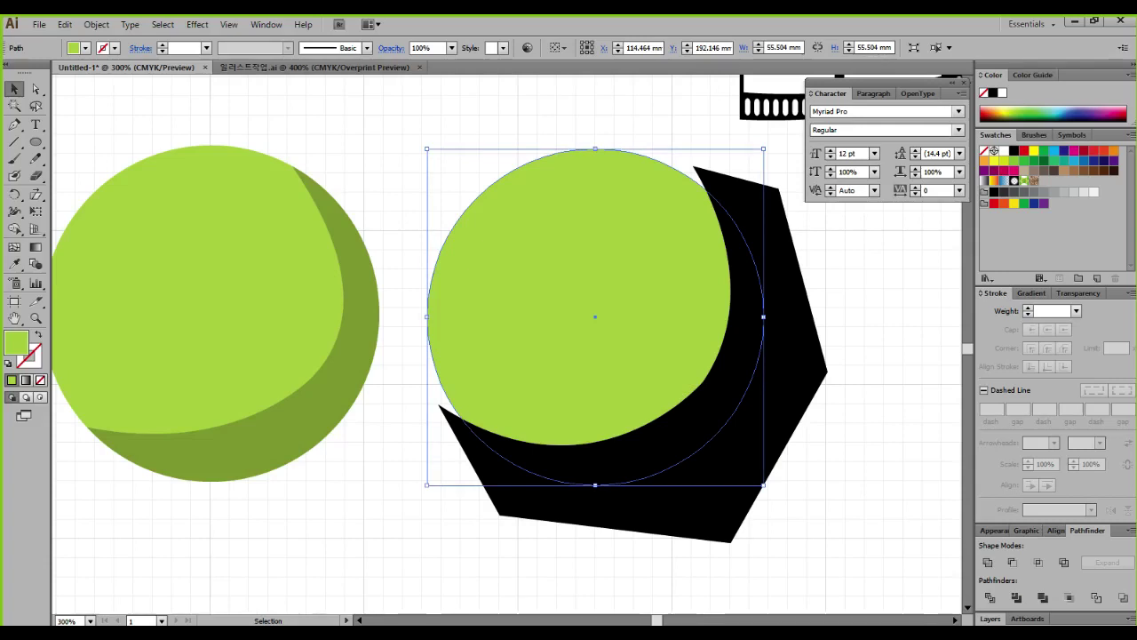
key("a")
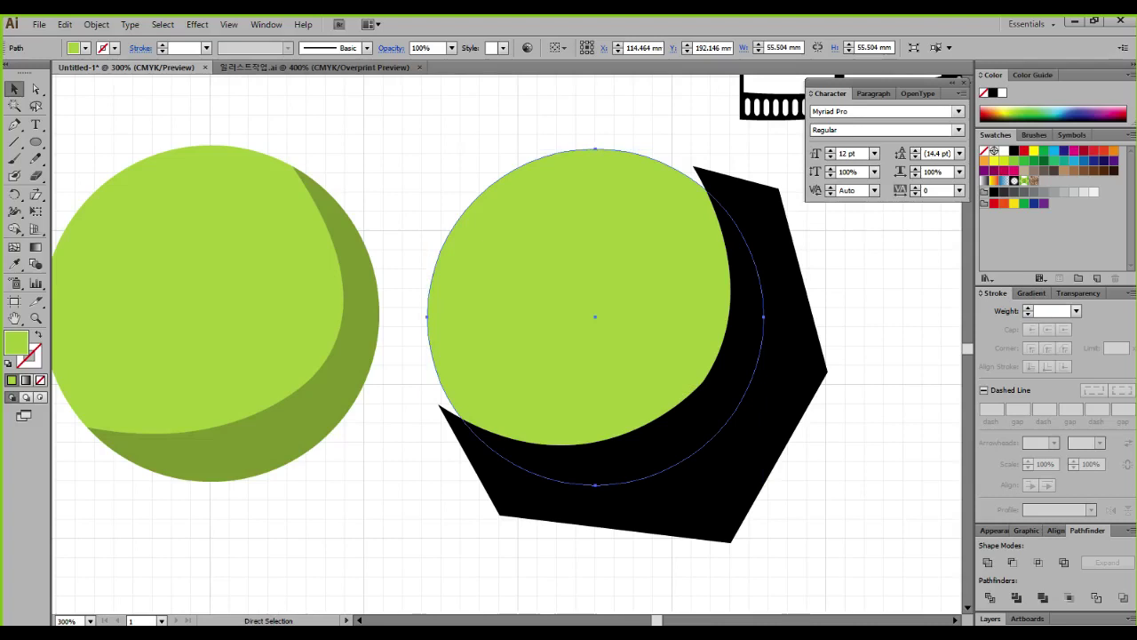
key("ctrl+v")
key("v")
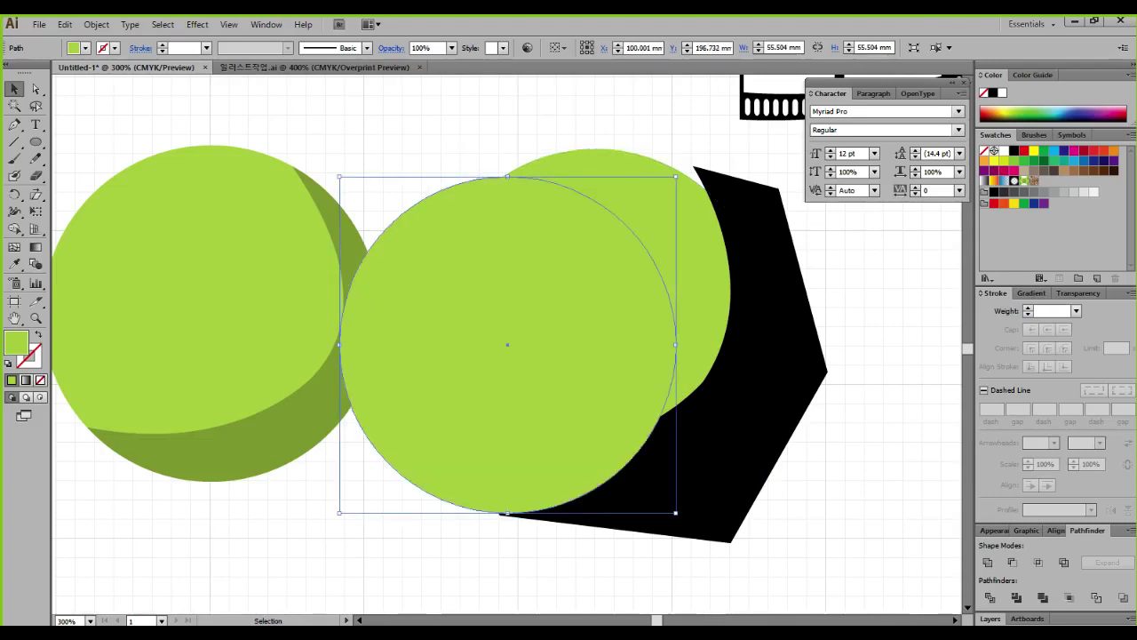
key("ctrl+z")
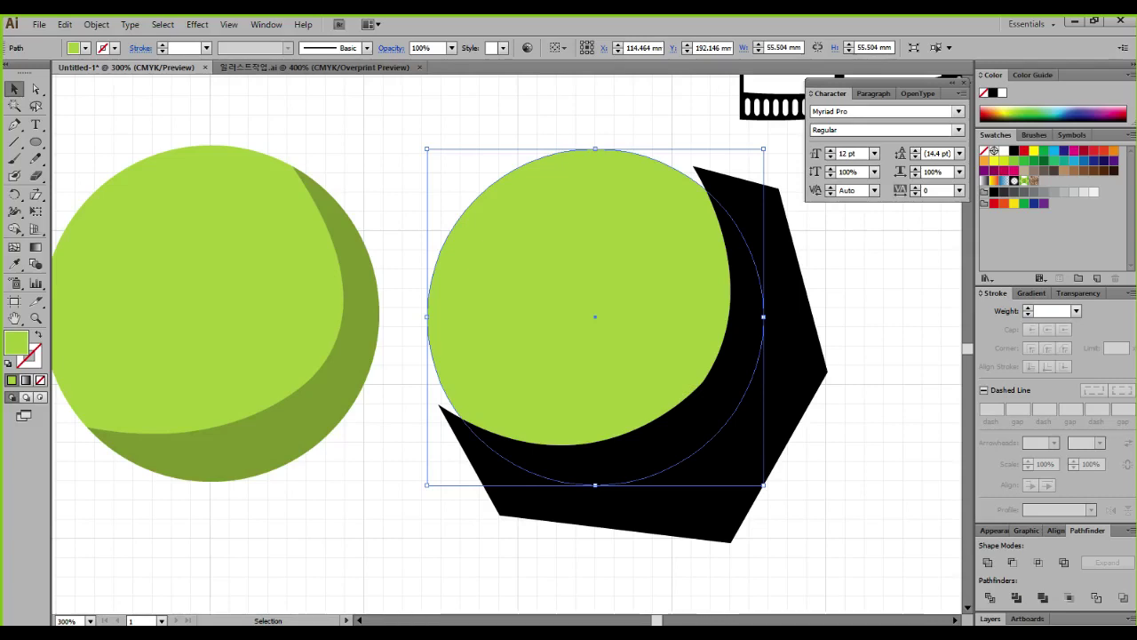
Try moving the front green circle off the original and the black shape, undoing each move
key("a")
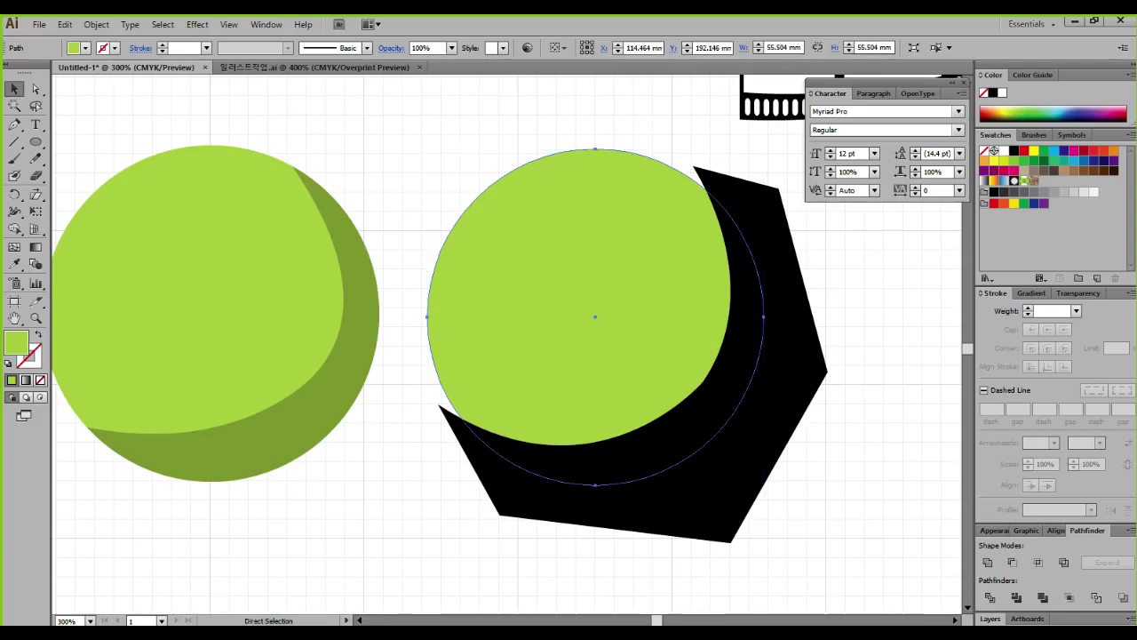
key("v")
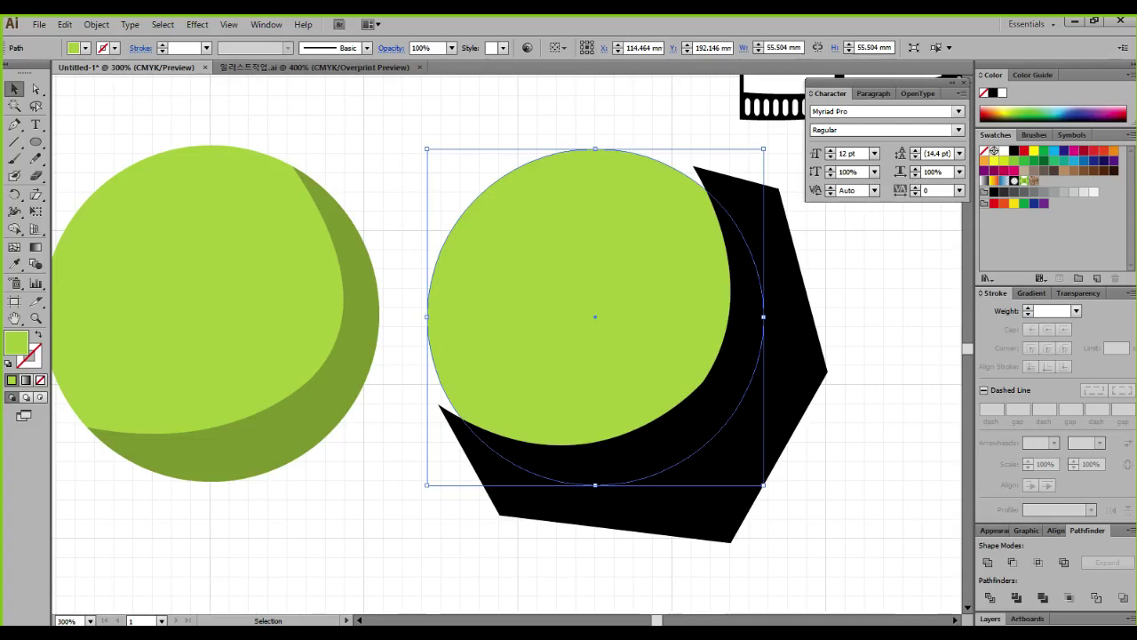
left_click_drag(593, 238, 369, 245)
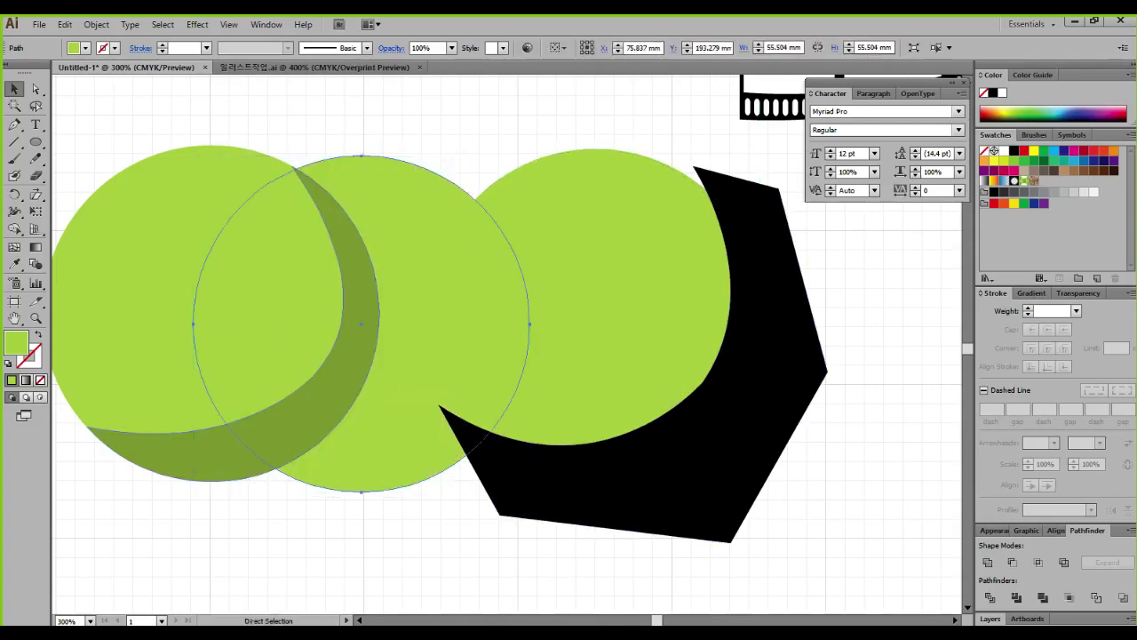
key("ctrl+z")
left_click_drag(608, 268, 813, 432)
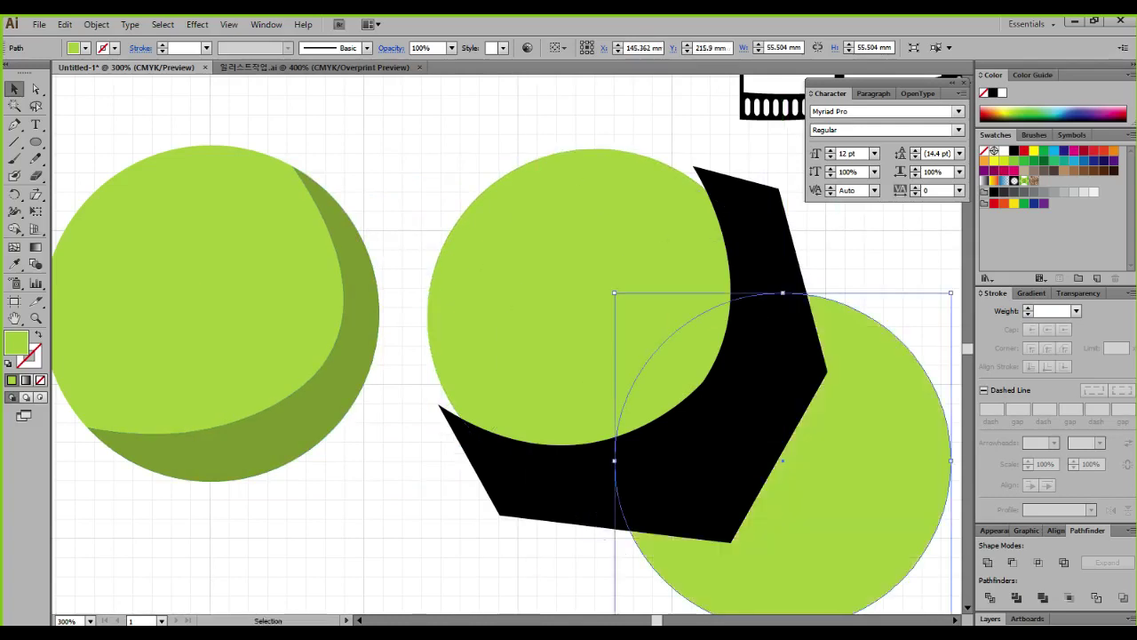
key("ctrl+z")
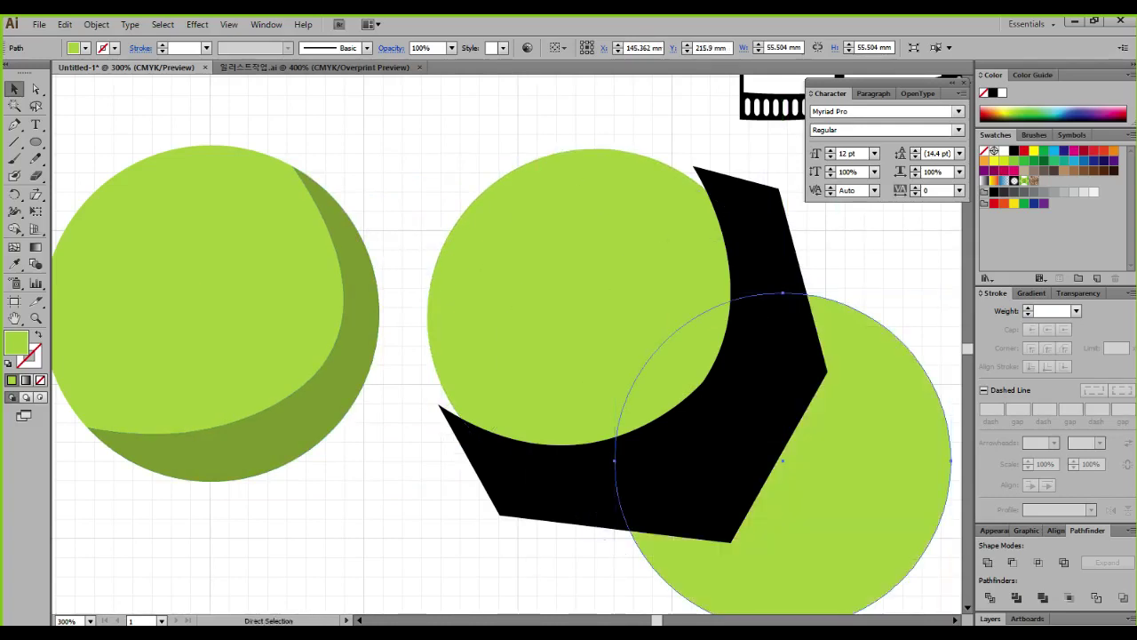
key("ctrl+2")
left_click_drag(529, 179, 465, 309)
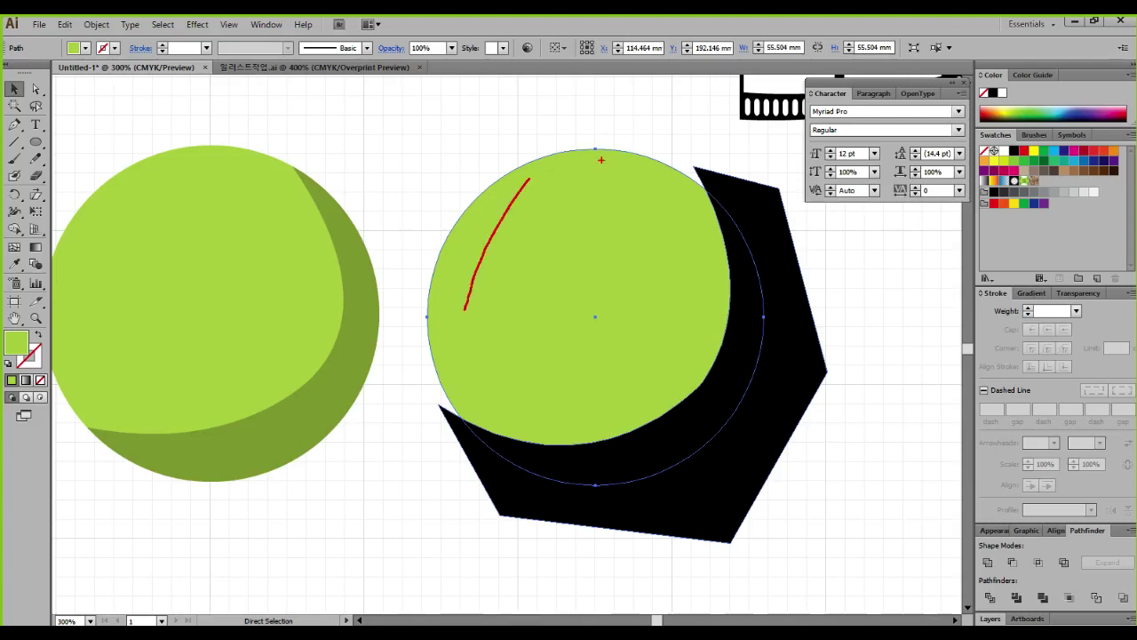
left_click_drag(600, 172, 499, 377)
left_click_drag(639, 193, 549, 414)
left_click_drag(687, 240, 586, 457)
left_click_drag(719, 348, 675, 444)
left_click_drag(748, 371, 740, 422)
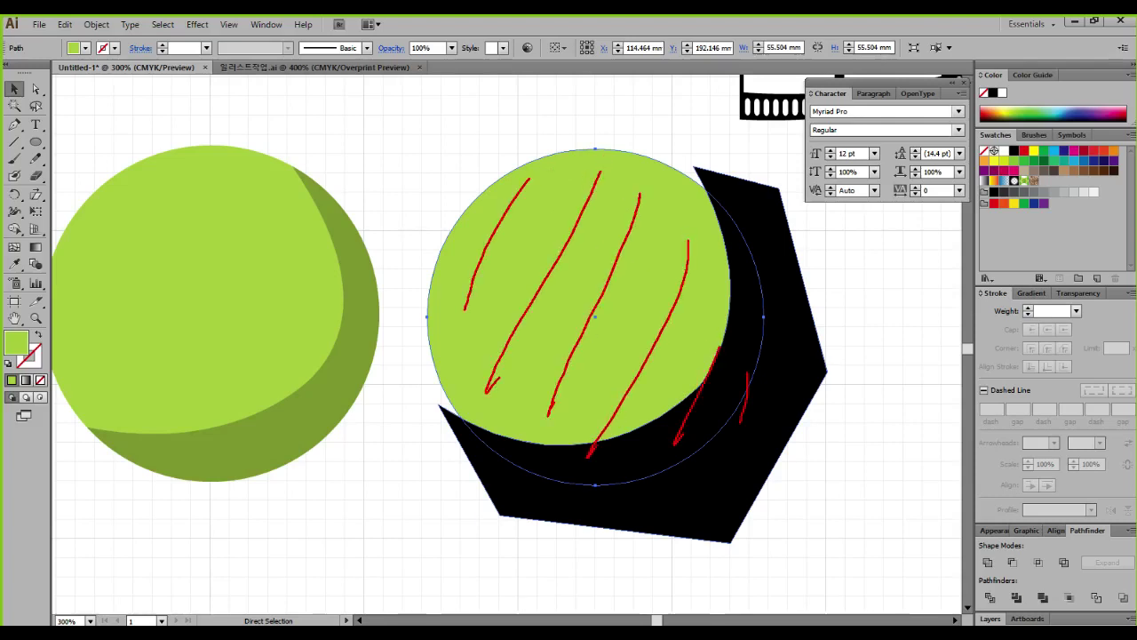
key("Escape")
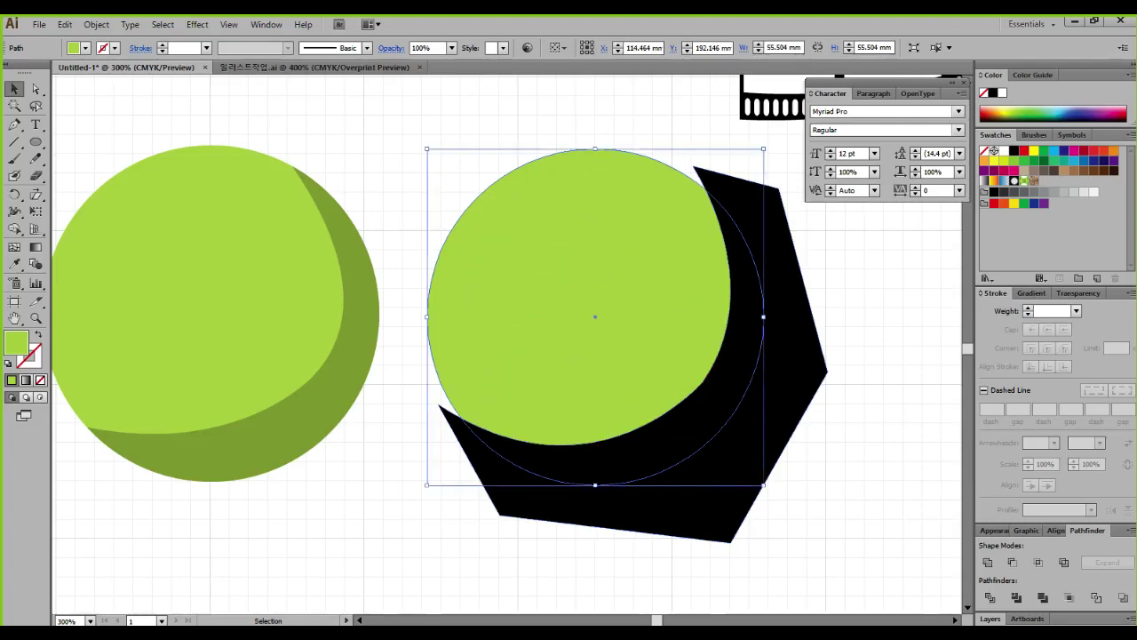
Bring the duplicate green circle to the front, above the black shadow shape
key("ctrl+shift+a")
left_click(588, 306)
key("ctrl")
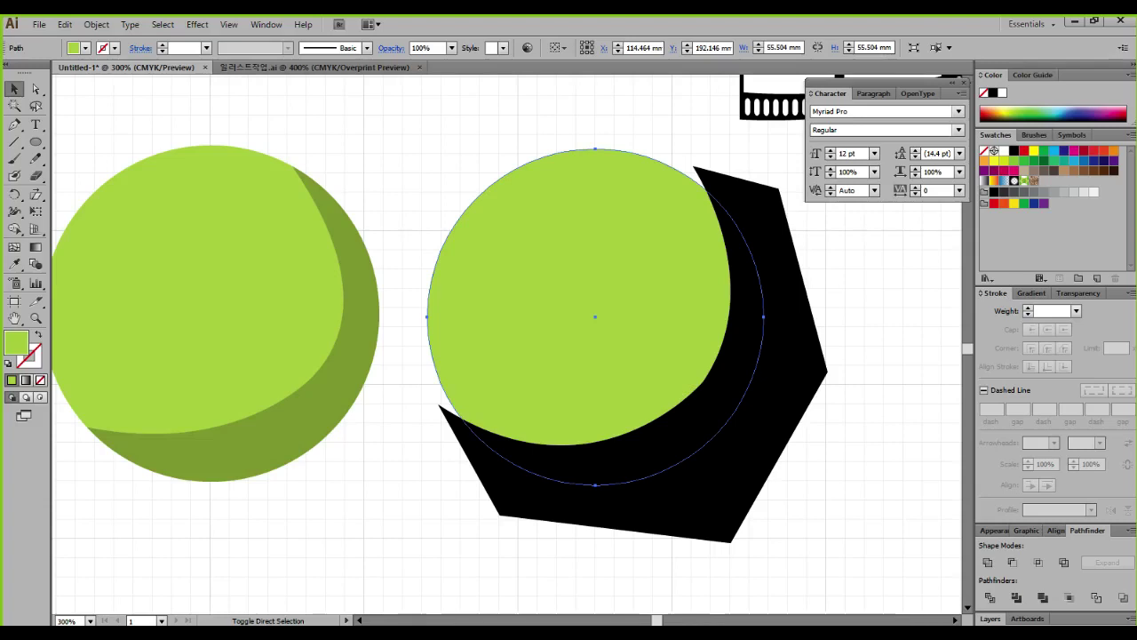
key("ctrl+shift+bracketright")
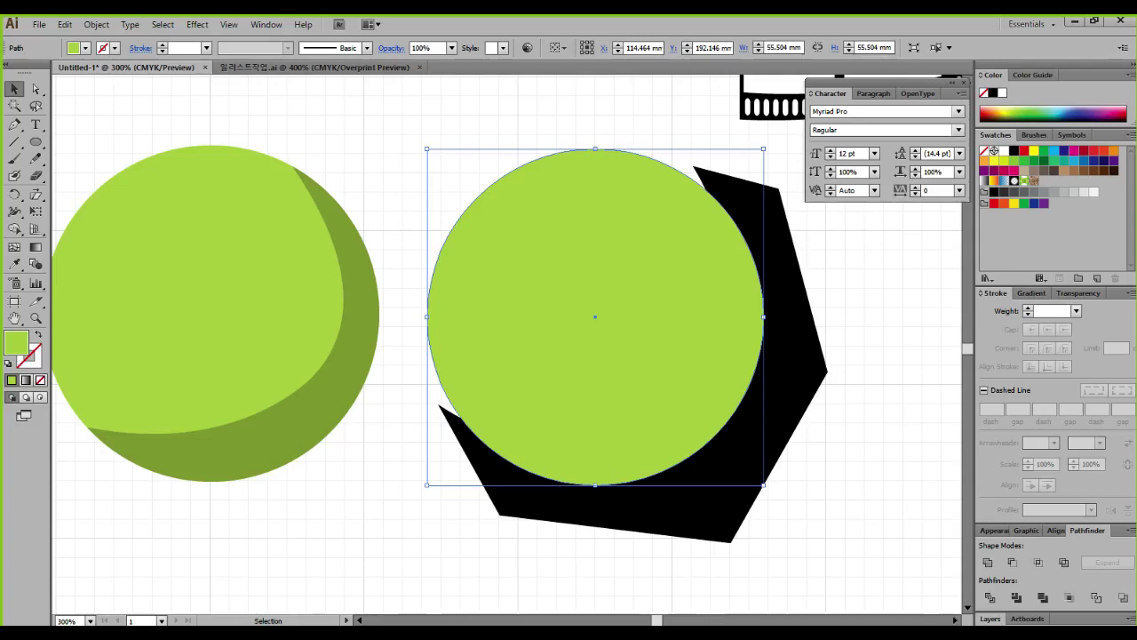
left_click(569, 115)
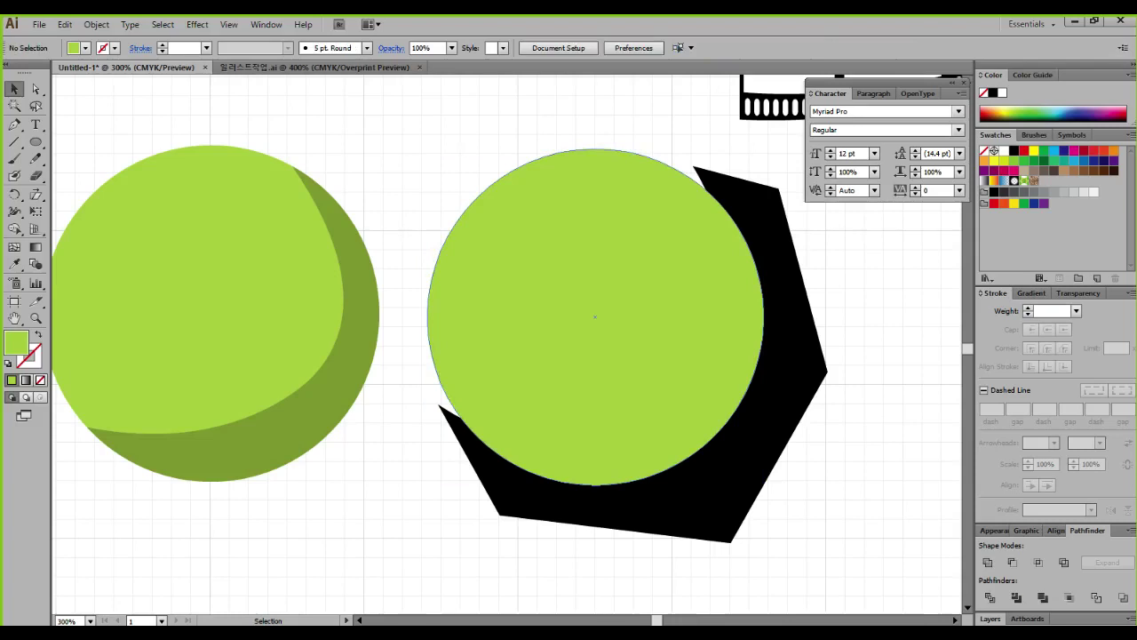
left_click(595, 317)
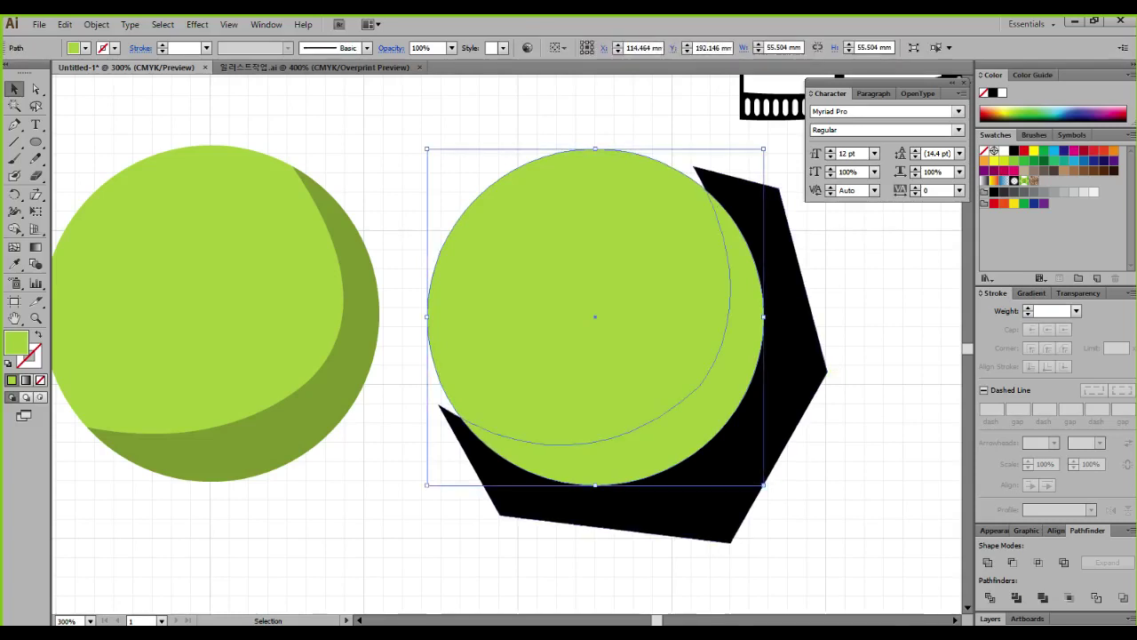
left_click(782, 417)
key("ctrl+2")
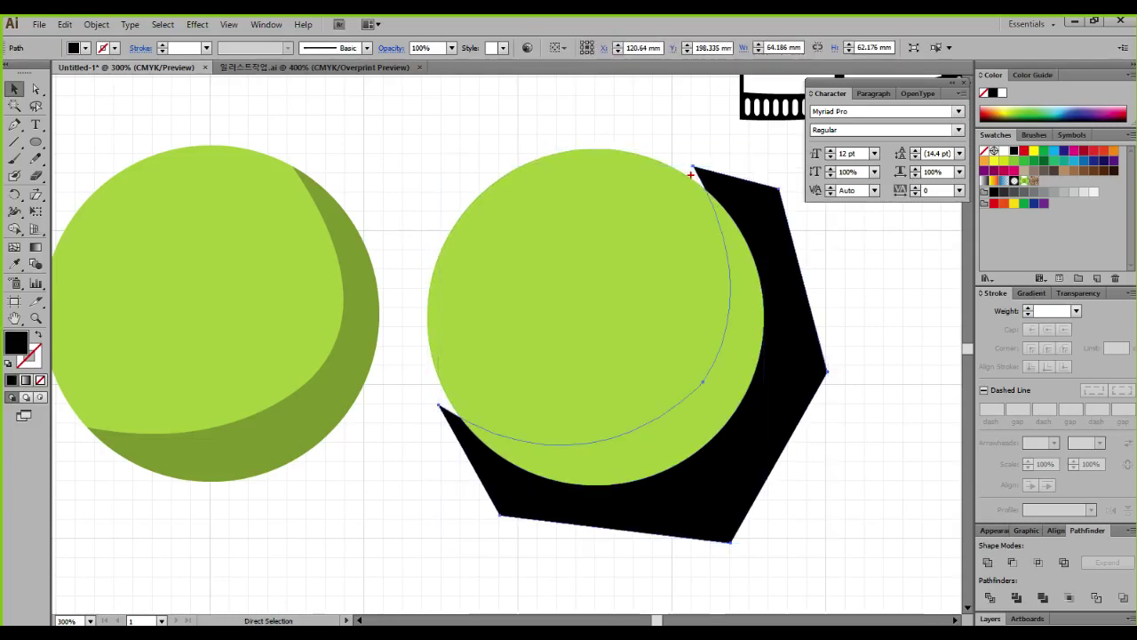
mouse_move(691, 176)
left_mouse_down()
mouse_move(745, 238)
mouse_move(762, 291)
mouse_move(744, 402)
mouse_move(692, 461)
mouse_move(592, 490)
mouse_move(512, 474)
mouse_move(436, 397)
mouse_move(464, 455)
mouse_move(518, 494)
mouse_move(623, 536)
mouse_move(792, 466)
mouse_move(827, 384)
mouse_move(829, 256)
mouse_move(780, 214)
mouse_move(749, 142)
left_mouse_up()
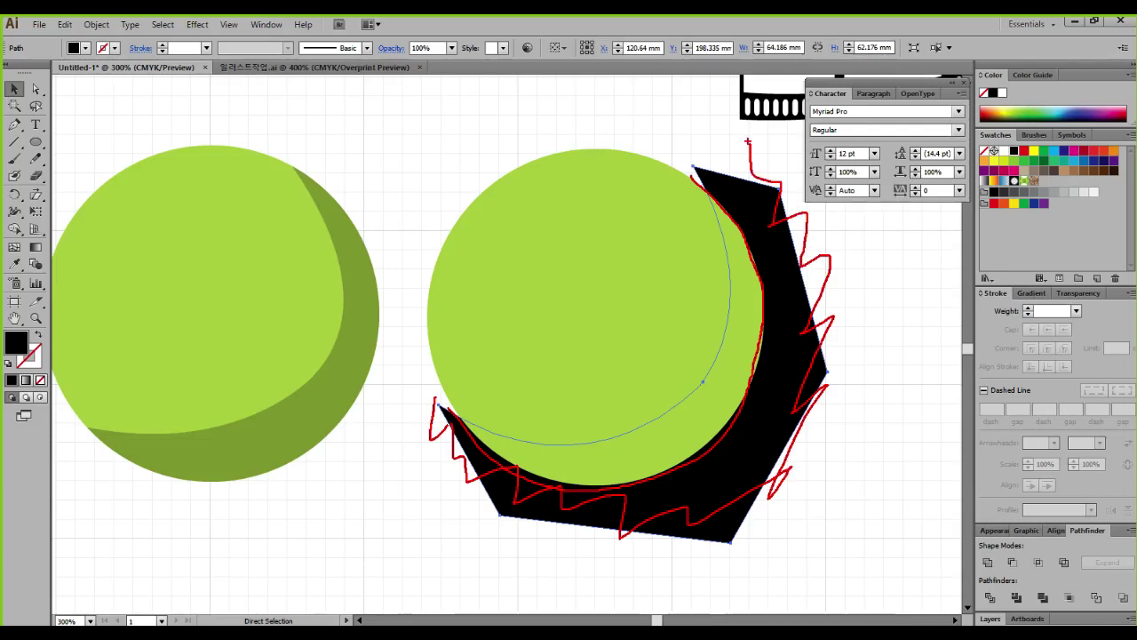
mouse_move(749, 147)
left_mouse_down()
mouse_move(780, 188)
mouse_move(835, 398)
left_mouse_up()
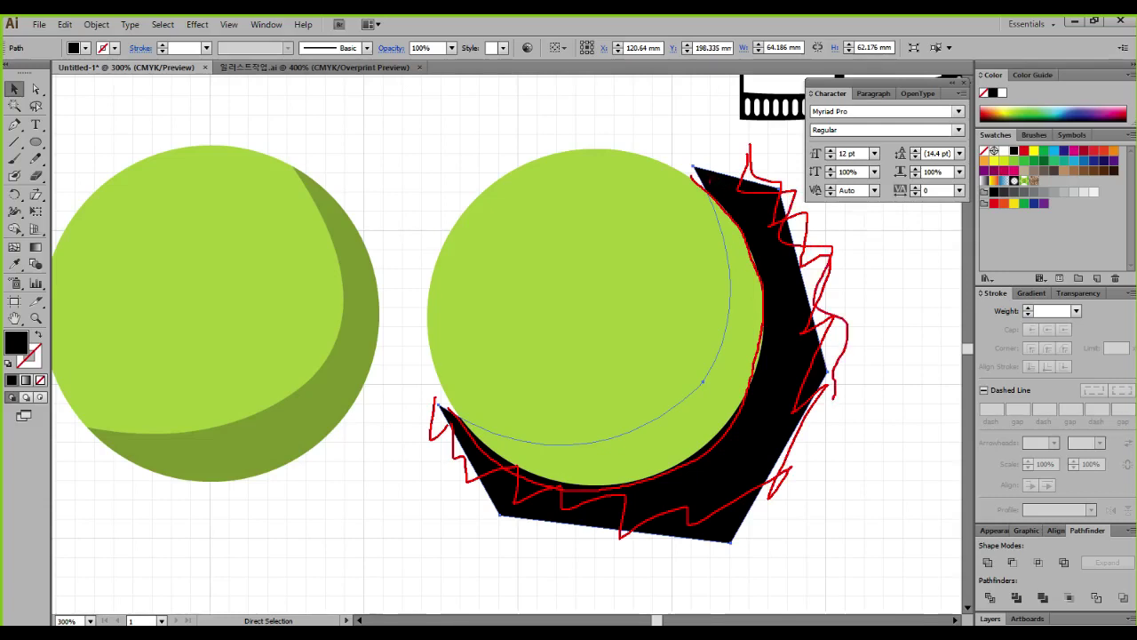
mouse_move(709, 182)
left_mouse_down()
mouse_move(724, 355)
mouse_move(685, 406)
mouse_move(576, 437)
mouse_move(450, 413)
mouse_move(575, 484)
mouse_move(687, 467)
mouse_move(760, 359)
mouse_move(761, 238)
mouse_move(725, 202)
left_mouse_up()
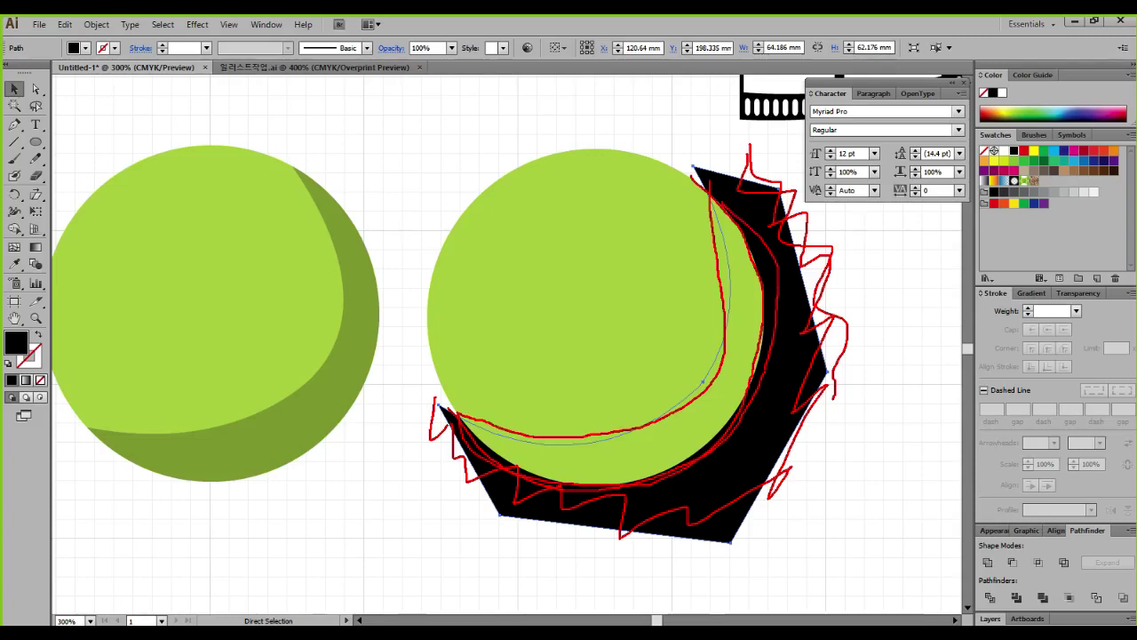
key("Escape")
key("v")
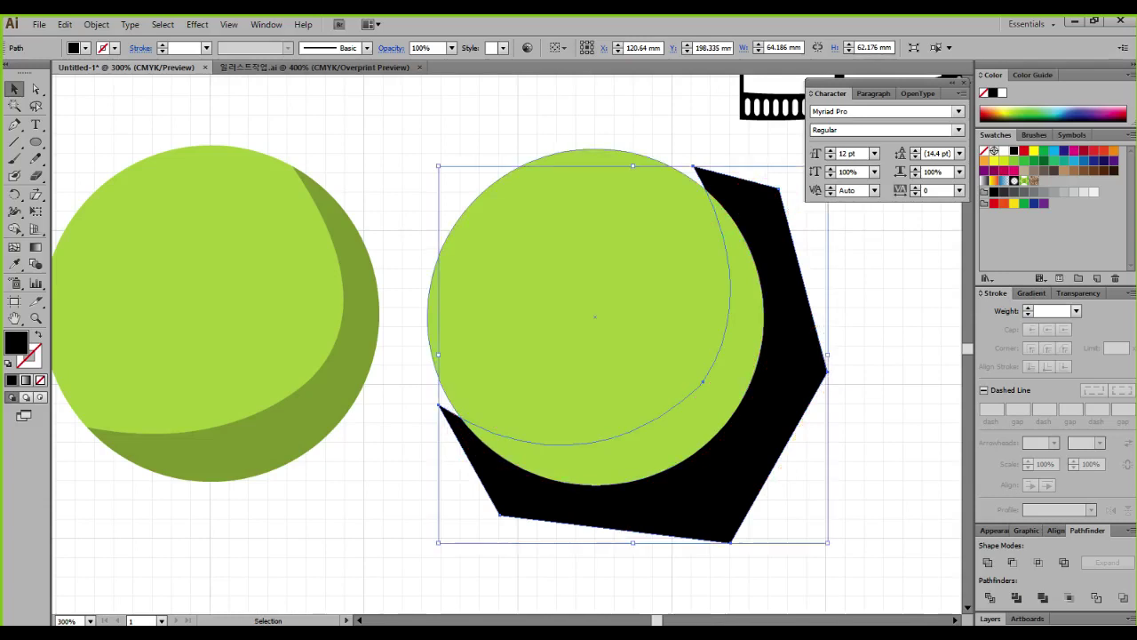
Make a clipping mask from the front green circle and the black shadow shape, leaving the original green circle in place
key("ctrl+shift+a")
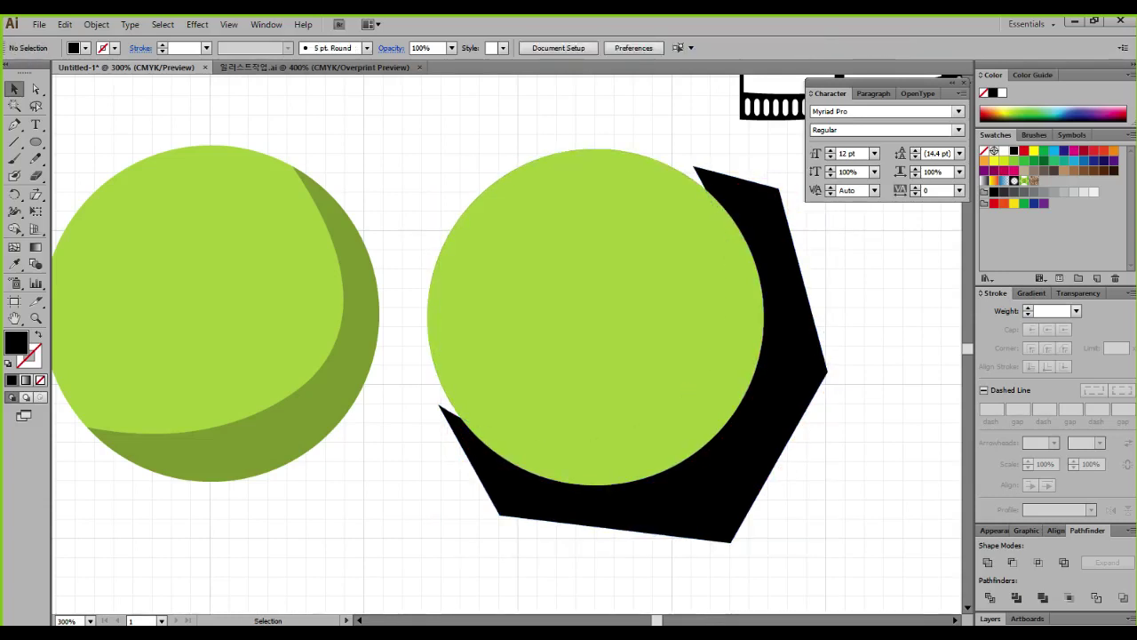
left_click_drag(823, 490, 552, 308)
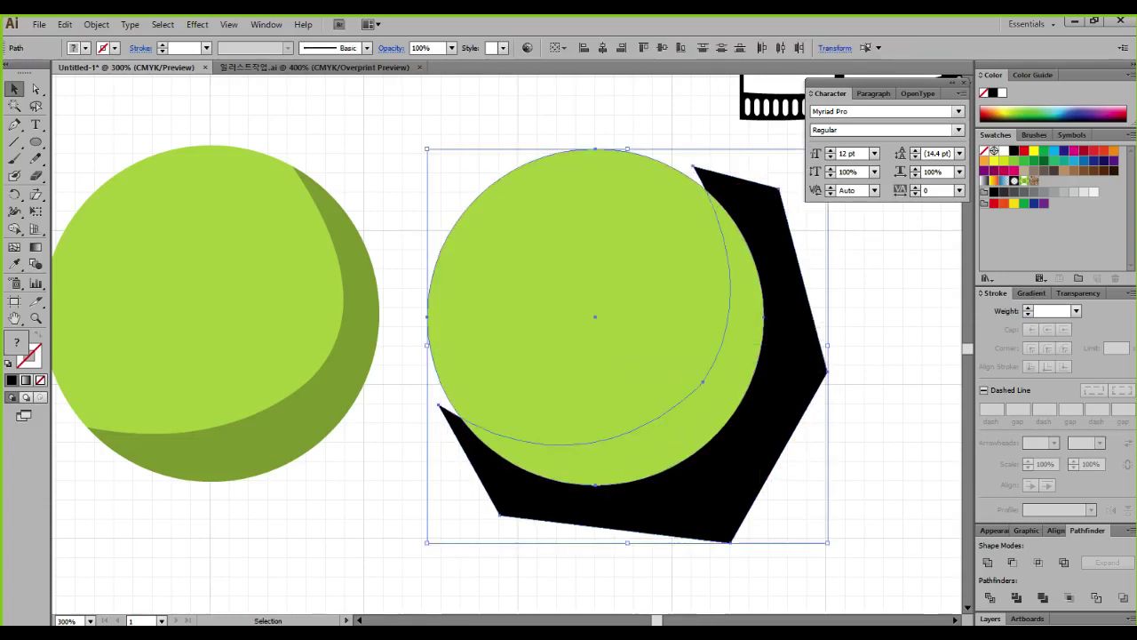
right_click(619, 317)
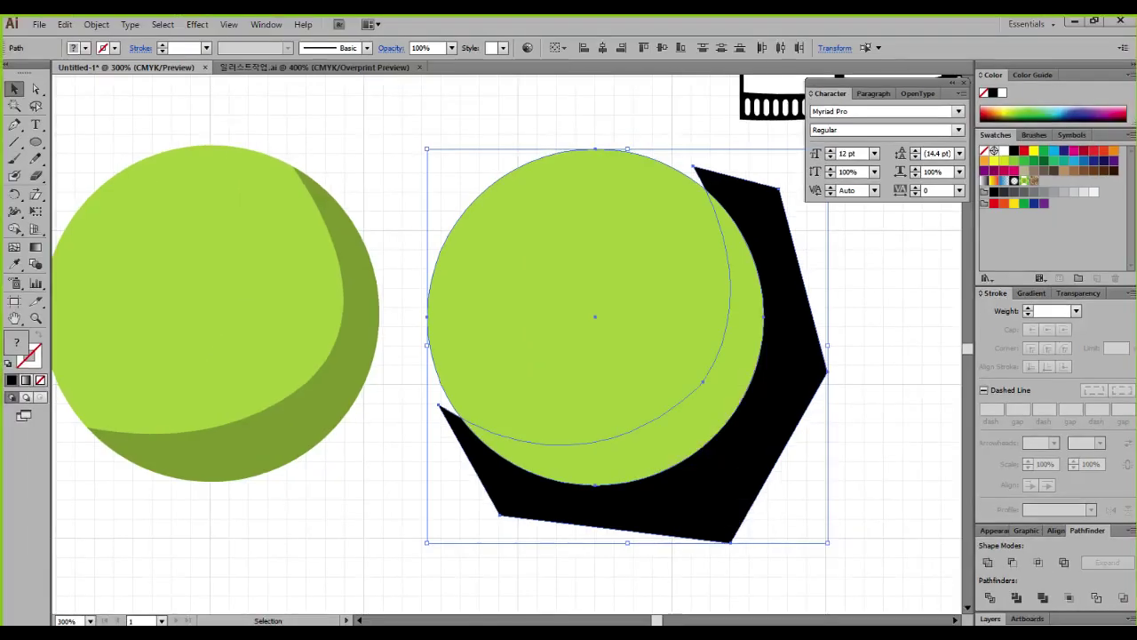
right_click(721, 374)
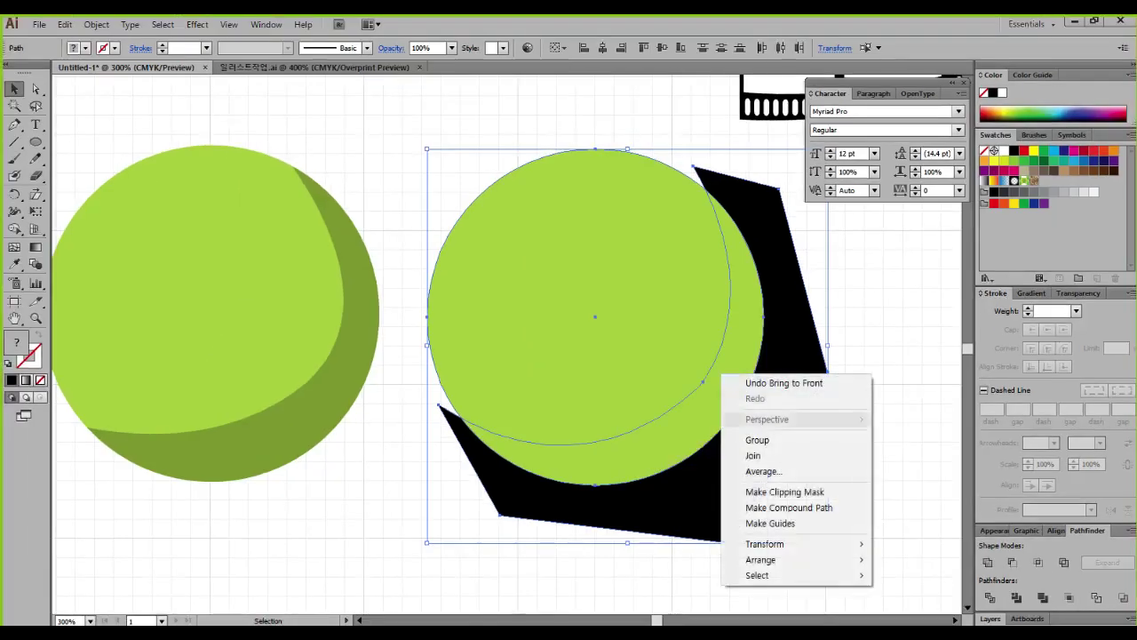
left_click(784, 491)
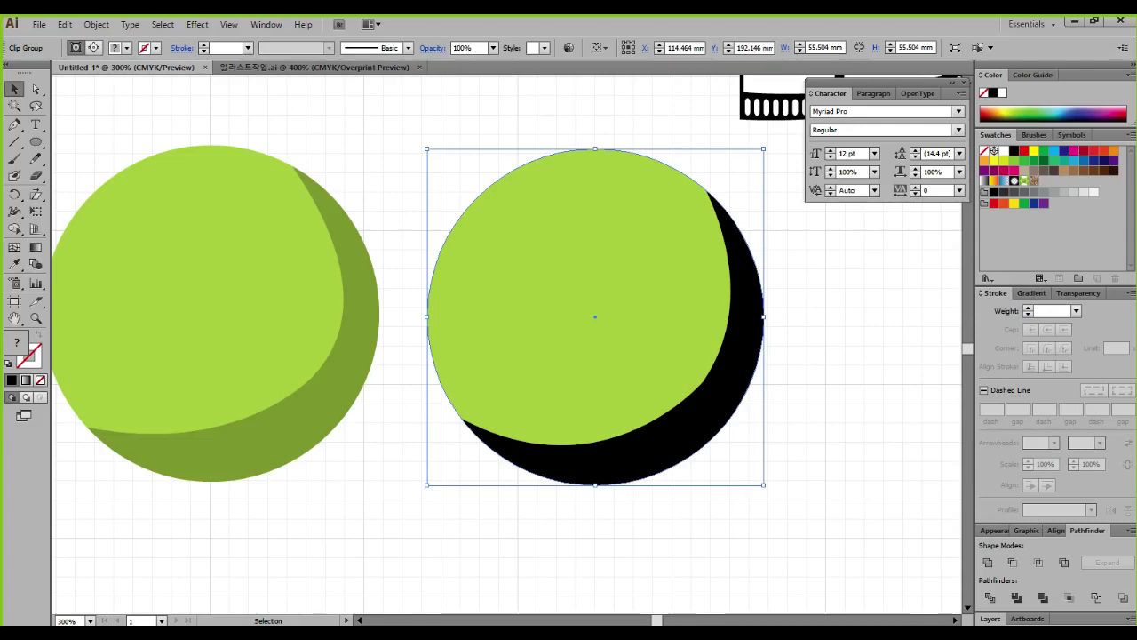
left_click(827, 399)
left_click(745, 356)
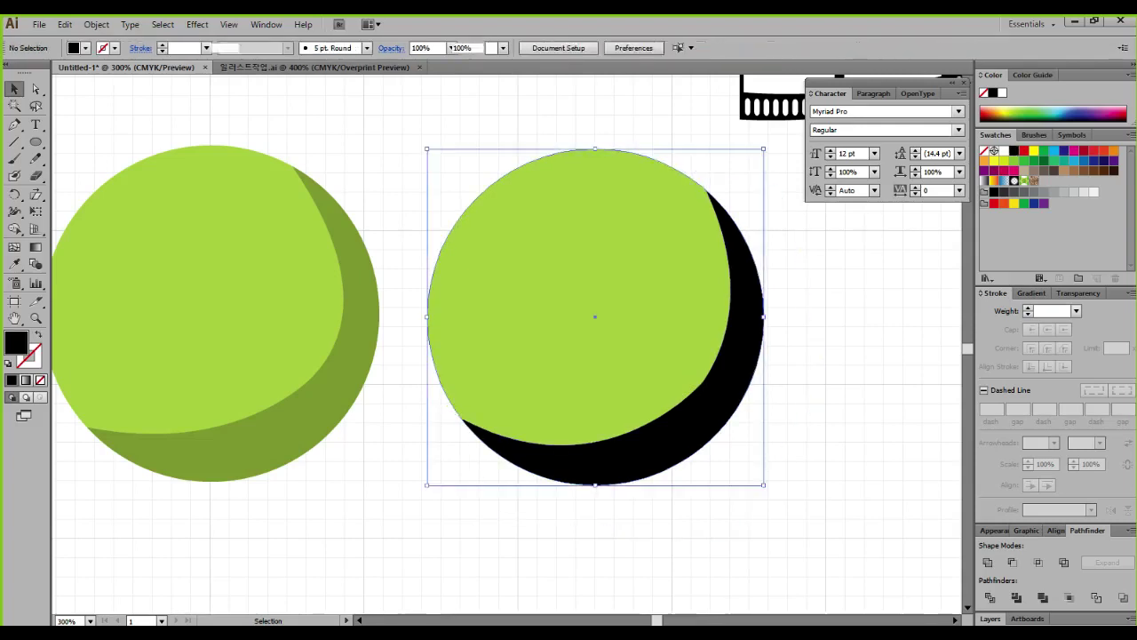
left_click(817, 409)
left_click(737, 373)
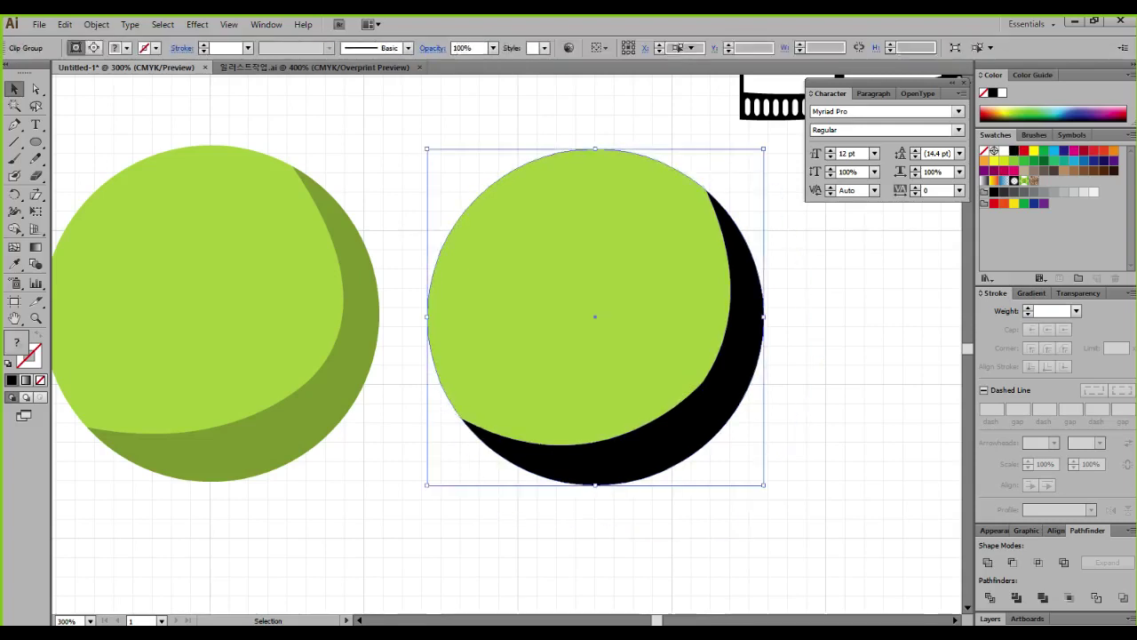
left_click(818, 400)
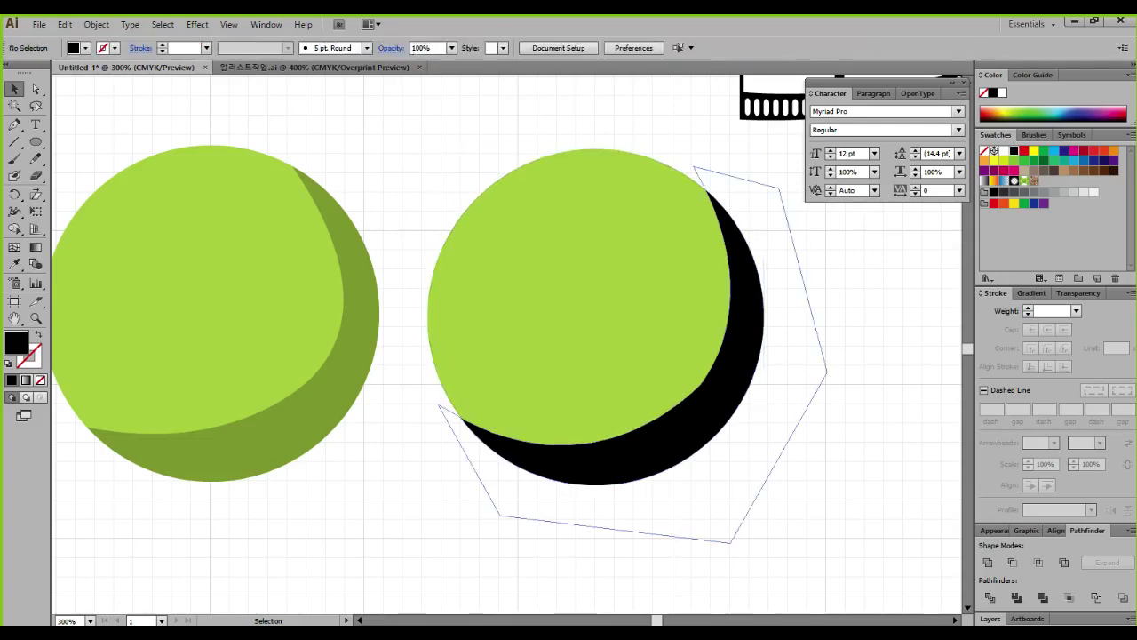
key("ctrl+z")
Set the opacity of only the black shadow path inside the clipping group to 30%, and deselect it
key("a")
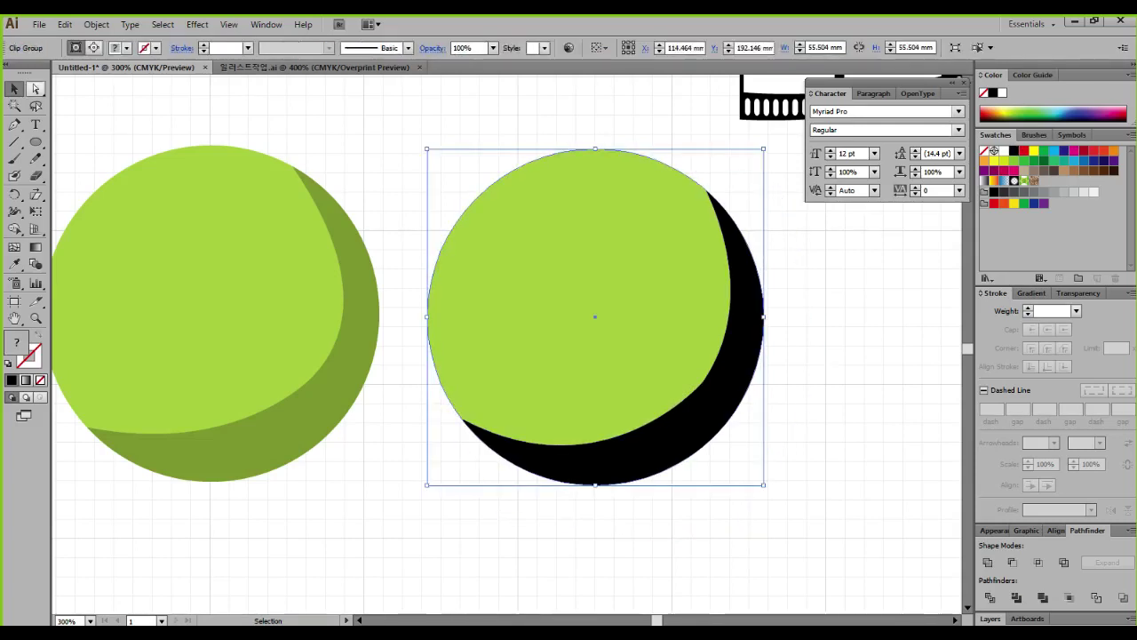
key("ctrl+1")
left_click(70, 103)
mouse_move(91, 121)
left_mouse_down()
mouse_move(44, 149)
mouse_move(49, 81)
mouse_move(113, 138)
mouse_move(77, 168)
left_mouse_up()
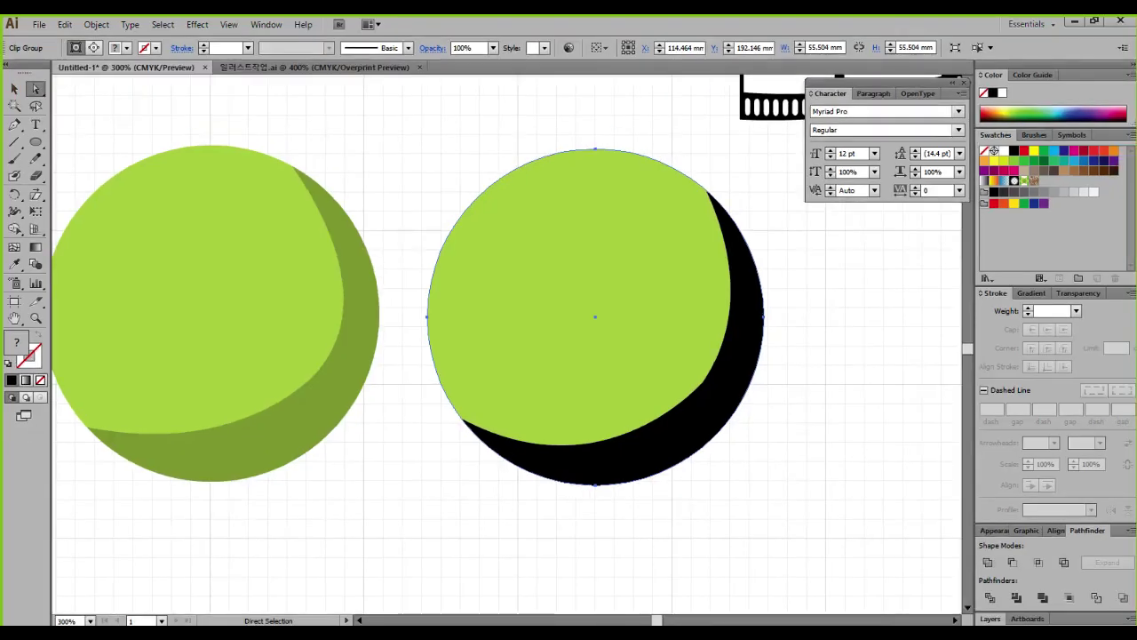
left_click(817, 462)
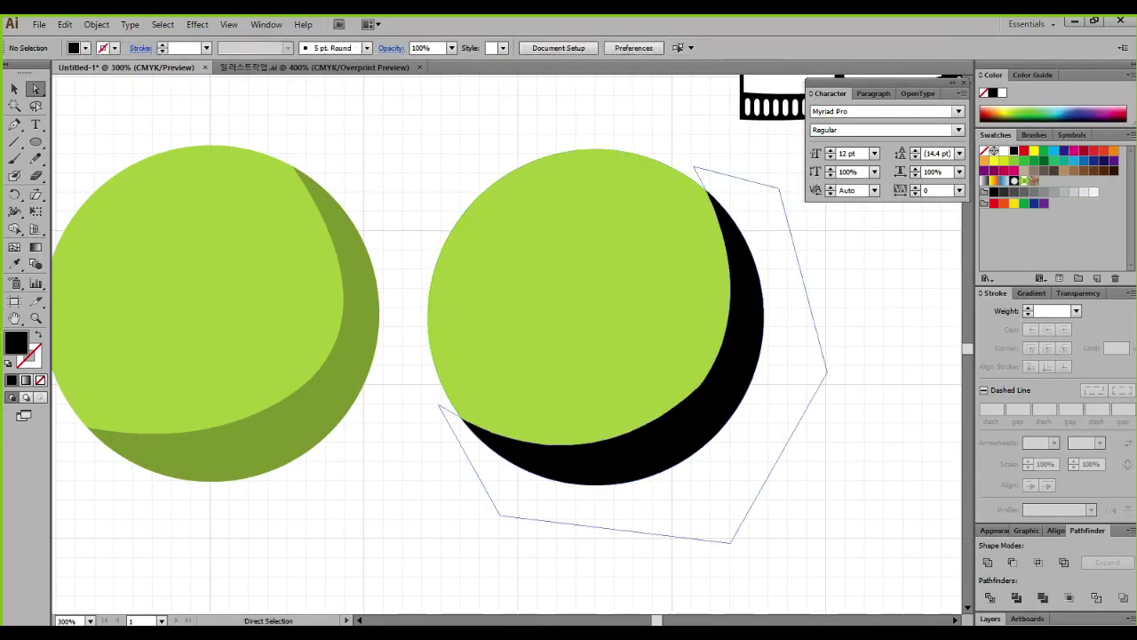
left_click(724, 400)
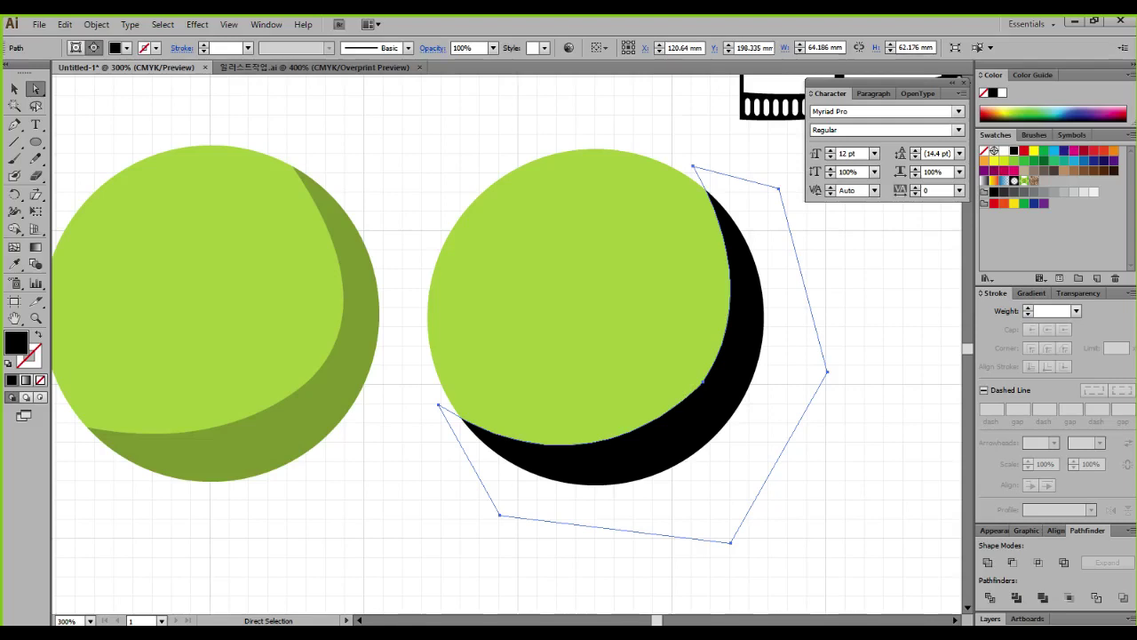
left_click(1078, 293)
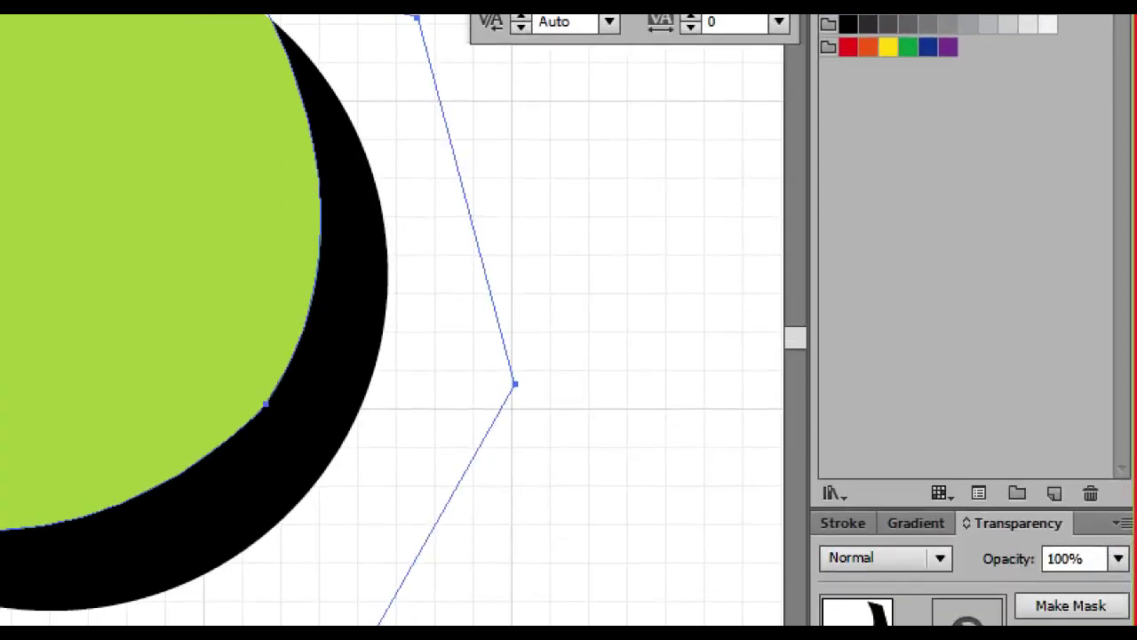
mouse_move(943, 322)
left_mouse_down()
mouse_move(1034, 371)
mouse_move(1101, 377)
left_mouse_up()
mouse_move(915, 463)
left_mouse_down()
mouse_move(890, 507)
mouse_move(816, 500)
mouse_move(798, 440)
mouse_move(886, 407)
mouse_move(930, 457)
mouse_move(928, 507)
left_mouse_up()
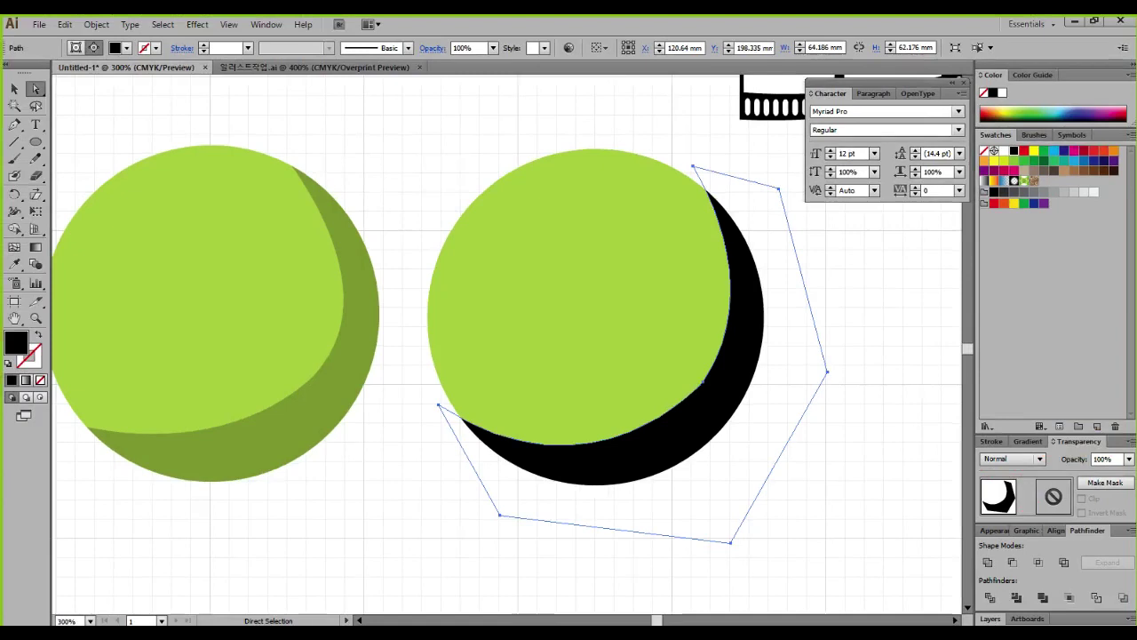
left_click(1128, 459)
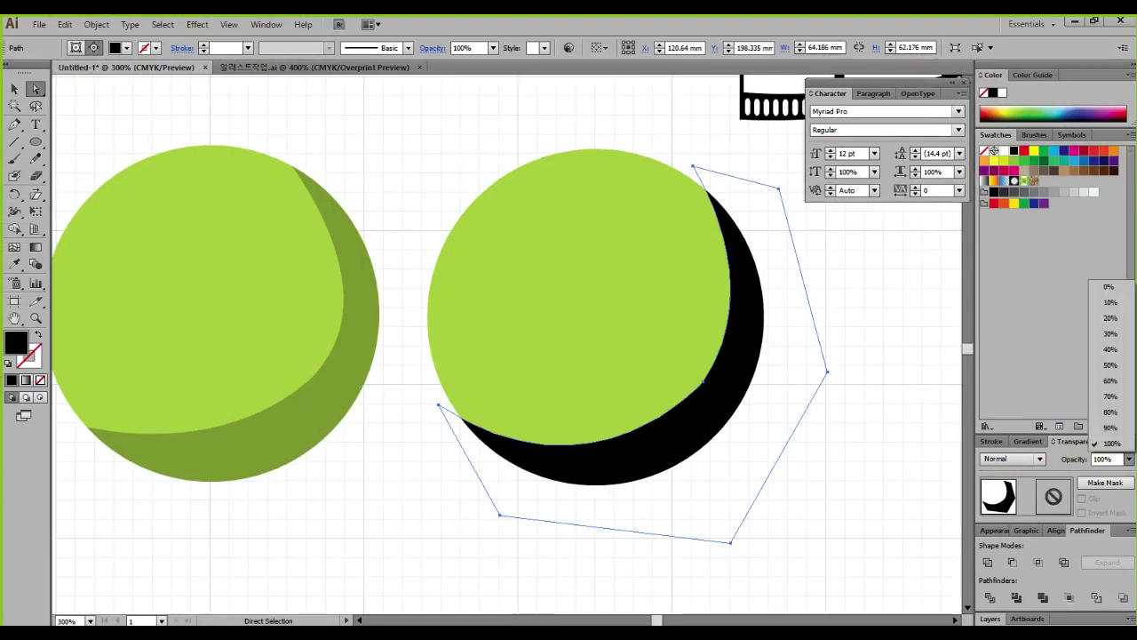
left_click(1111, 334)
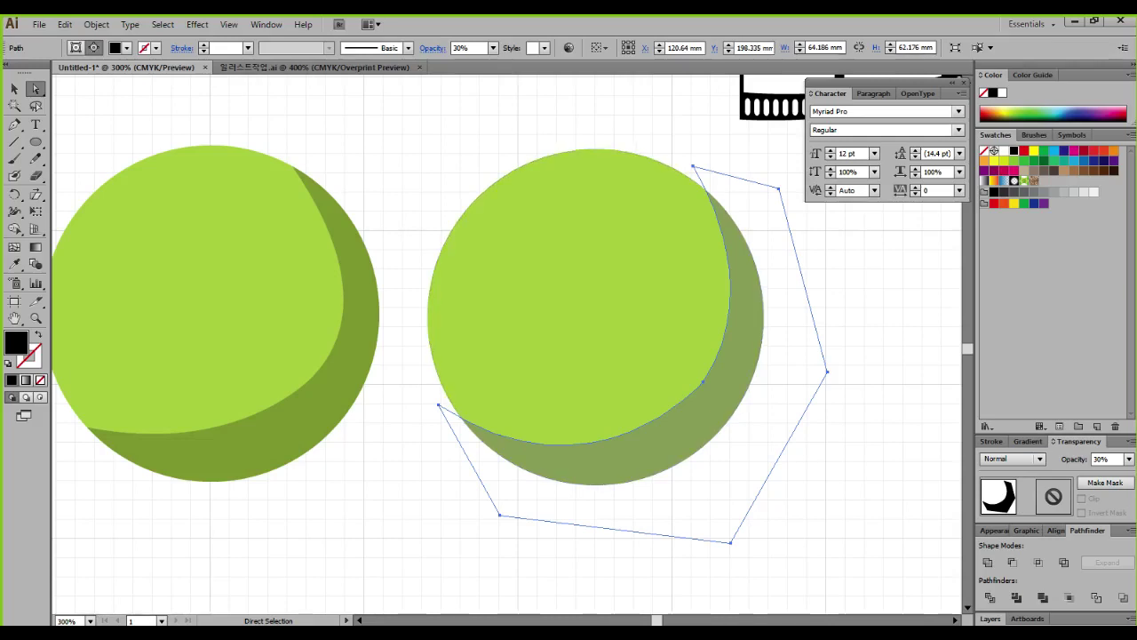
key("ctrl+shift+a")
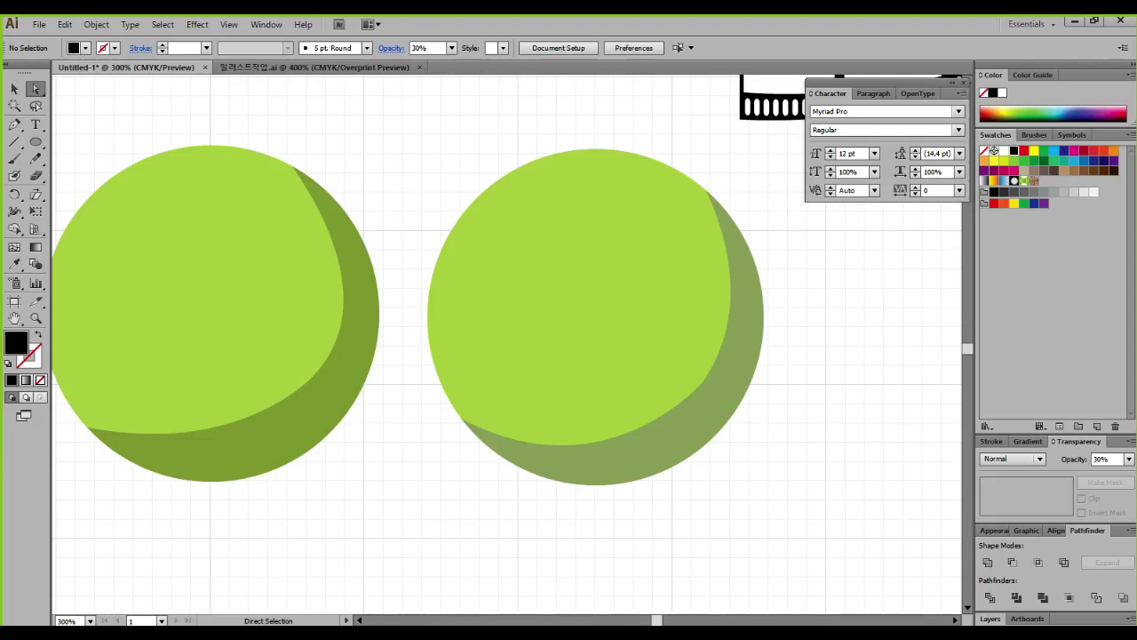
Draw a black circle about 38 mm in diameter in the empty area below the two green circles
key("space")
left_click_drag(534, 445, 571, 232)
key("l")
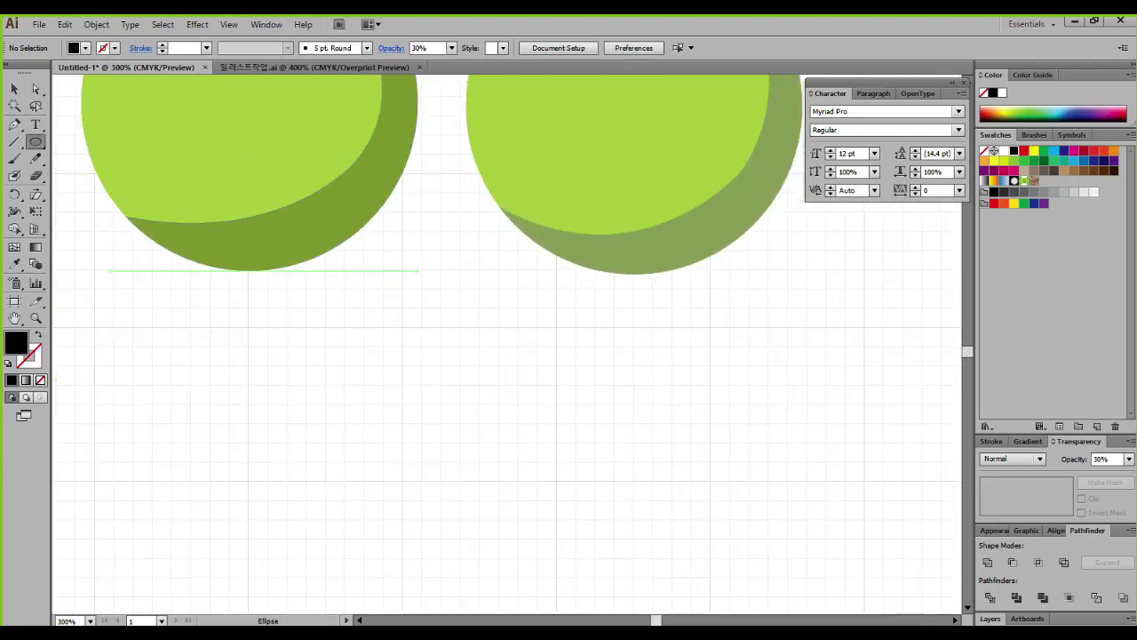
left_click_drag(244, 314, 478, 549)
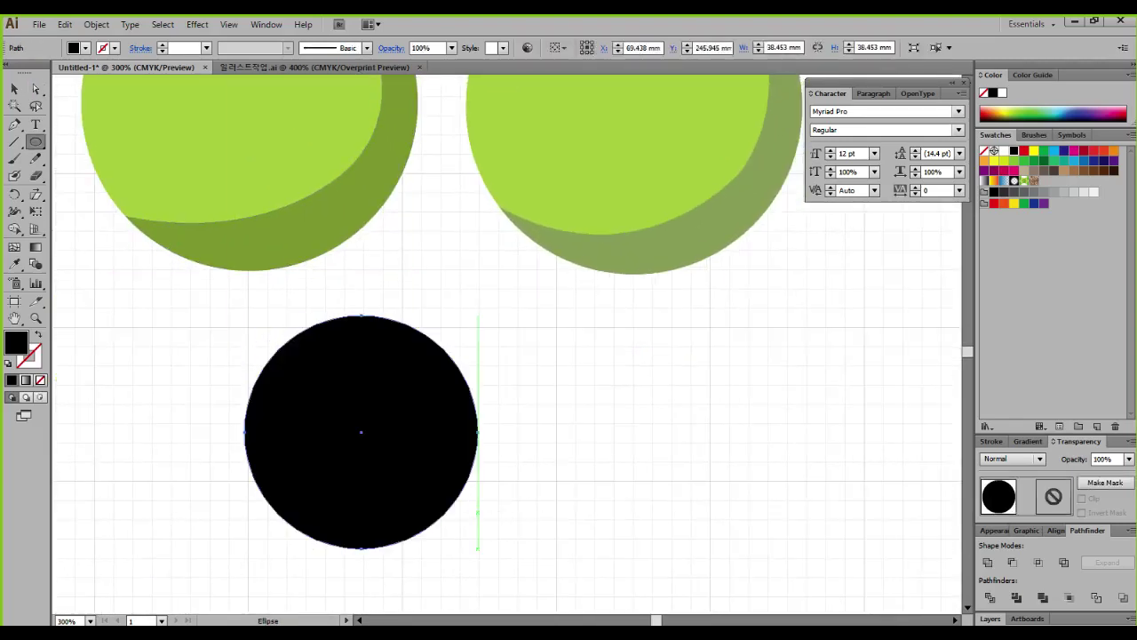
left_click_drag(418, 311, 656, 548)
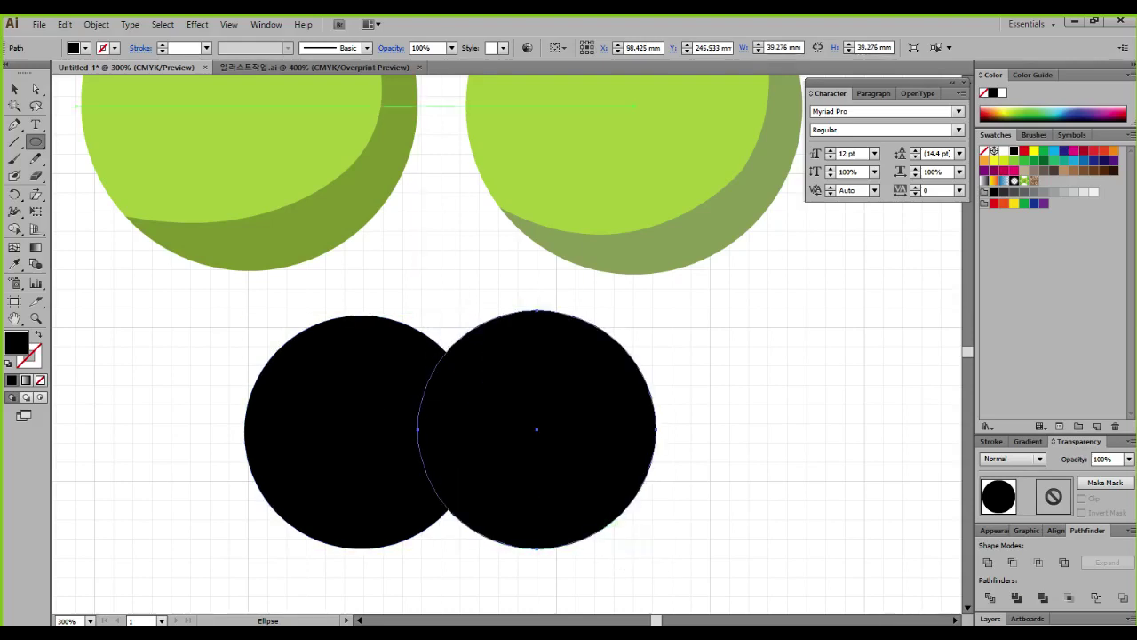
key("v")
left_click(711, 444)
left_click(569, 435)
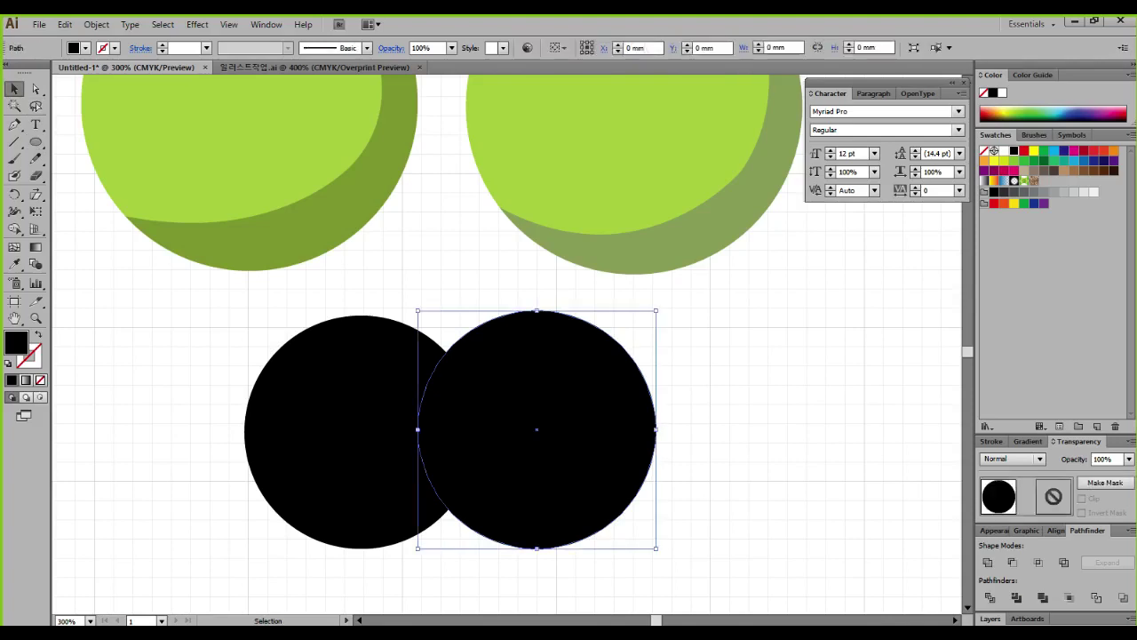
key("Delete")
Draw a vertical line about 45 mm long through the middle of the black circle, with a black stroke and no fill
key("backslash")
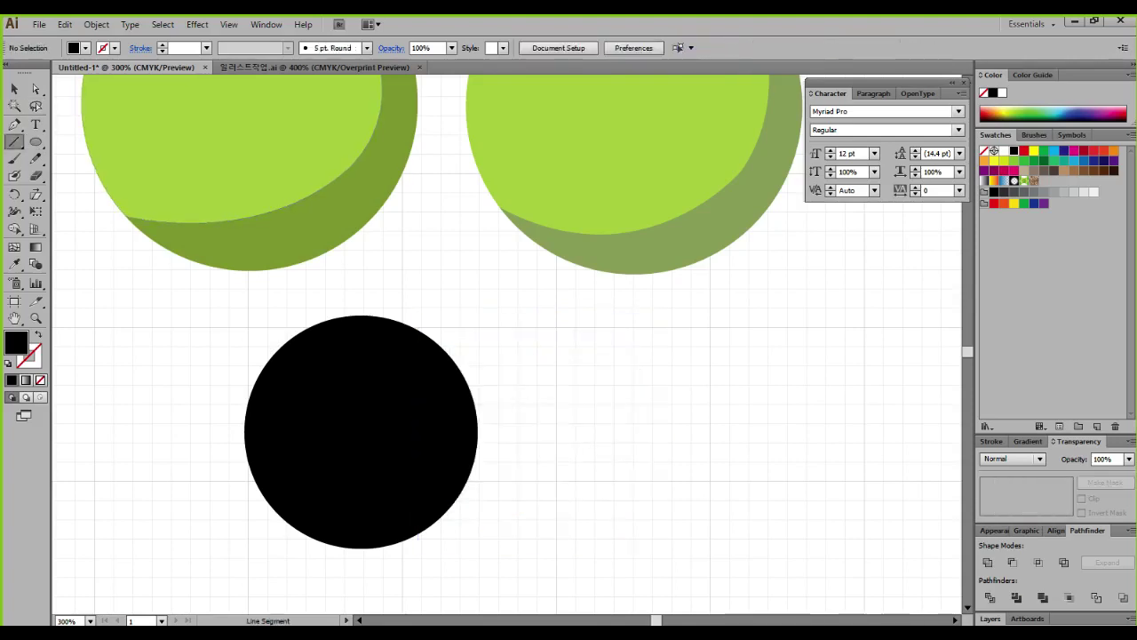
left_click_drag(366, 289, 366, 304)
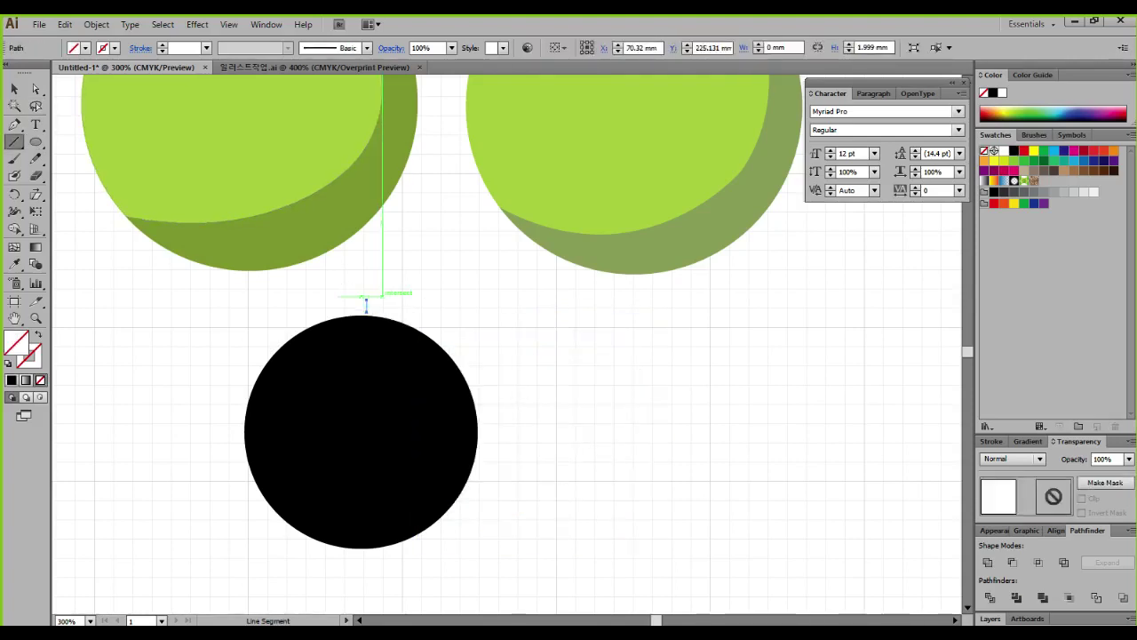
key("ctrl+z")
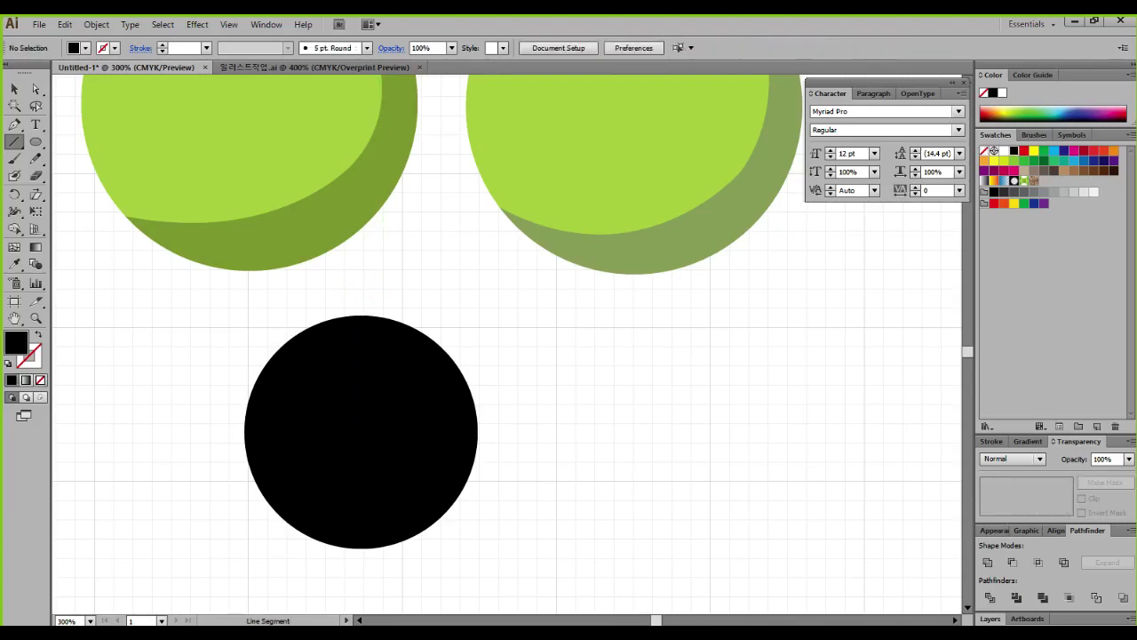
left_click_drag(363, 293, 364, 566)
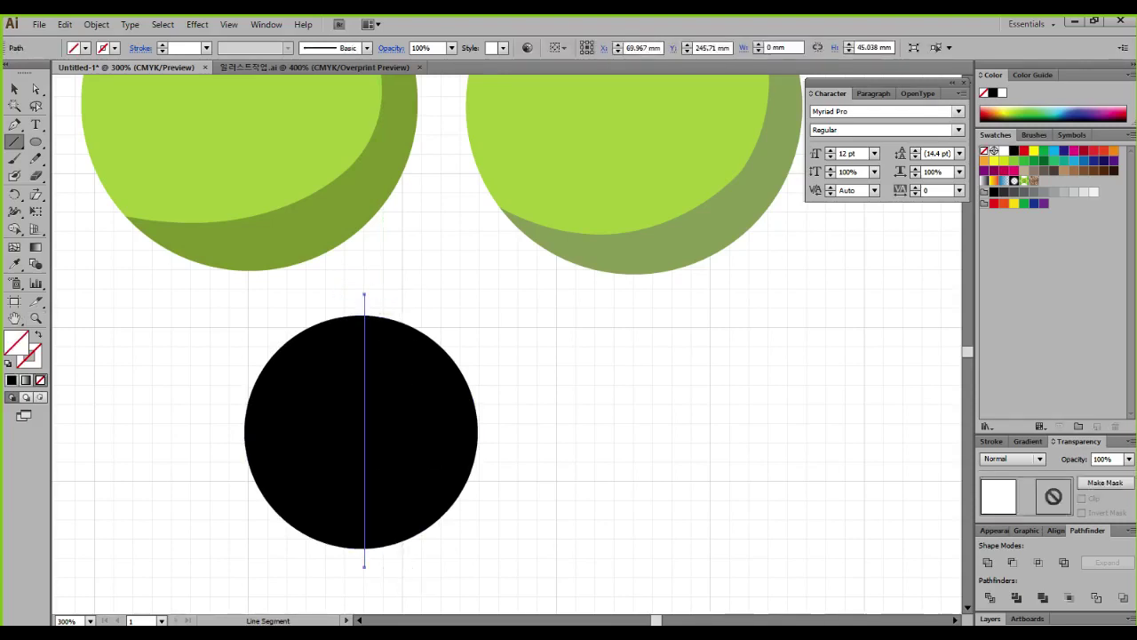
left_click(8, 363)
left_click(40, 380)
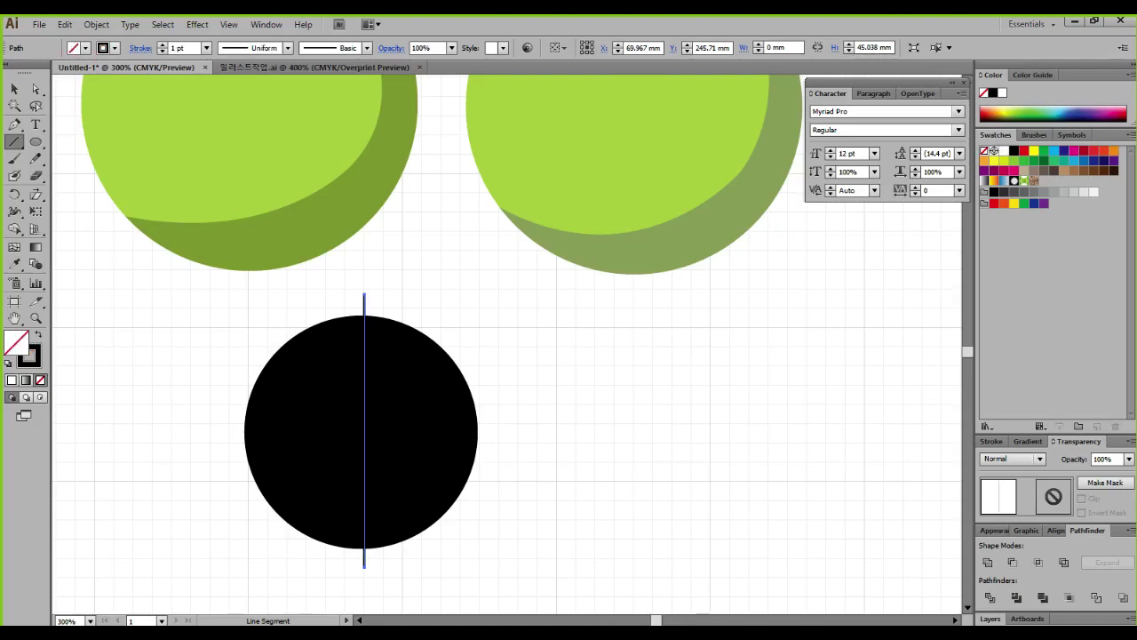
Divide the black circle along the vertical line with Pathfinder Divide and ungroup the resulting halves
left_click(14, 89)
left_click_drag(226, 341, 418, 471)
left_click(533, 427)
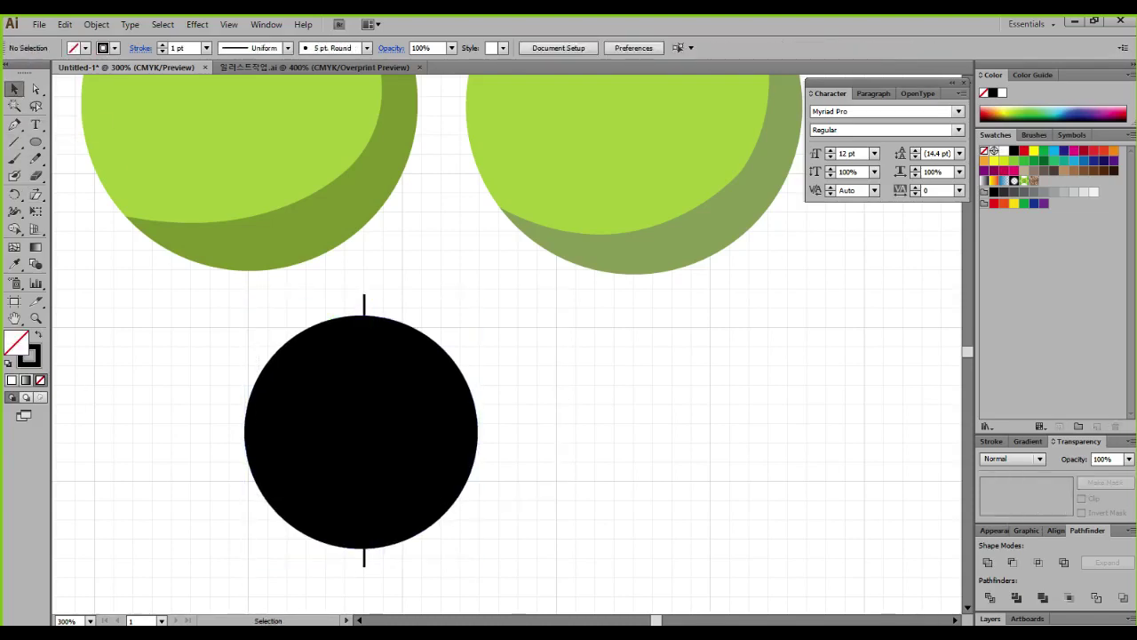
left_click_drag(320, 301, 405, 366)
left_click(990, 597)
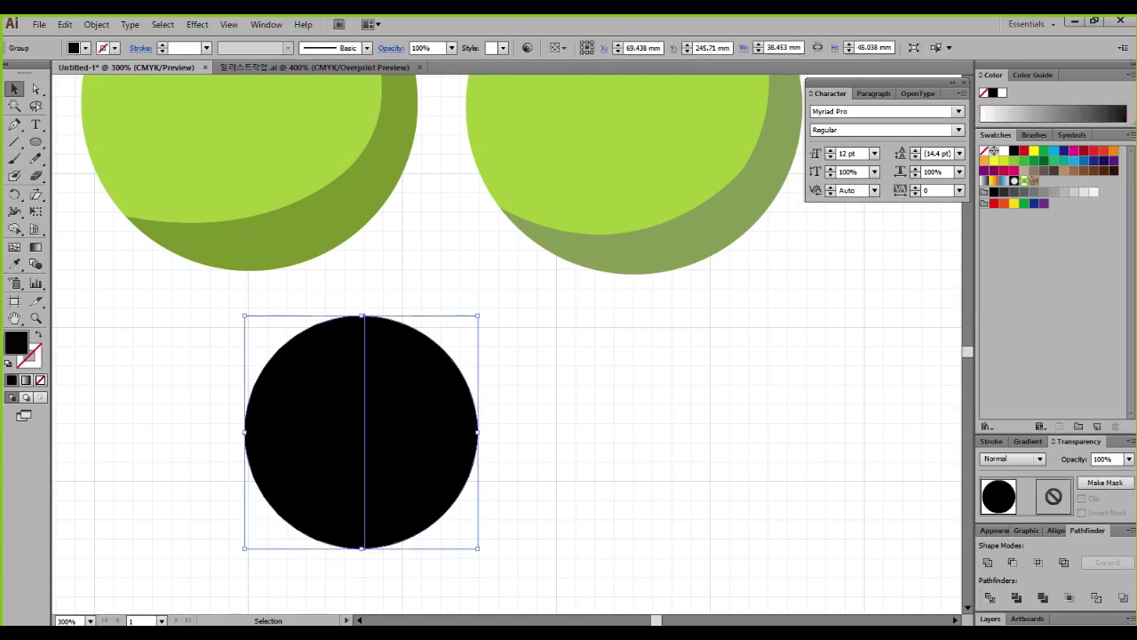
right_click(425, 430)
left_click(465, 509)
left_click(526, 462)
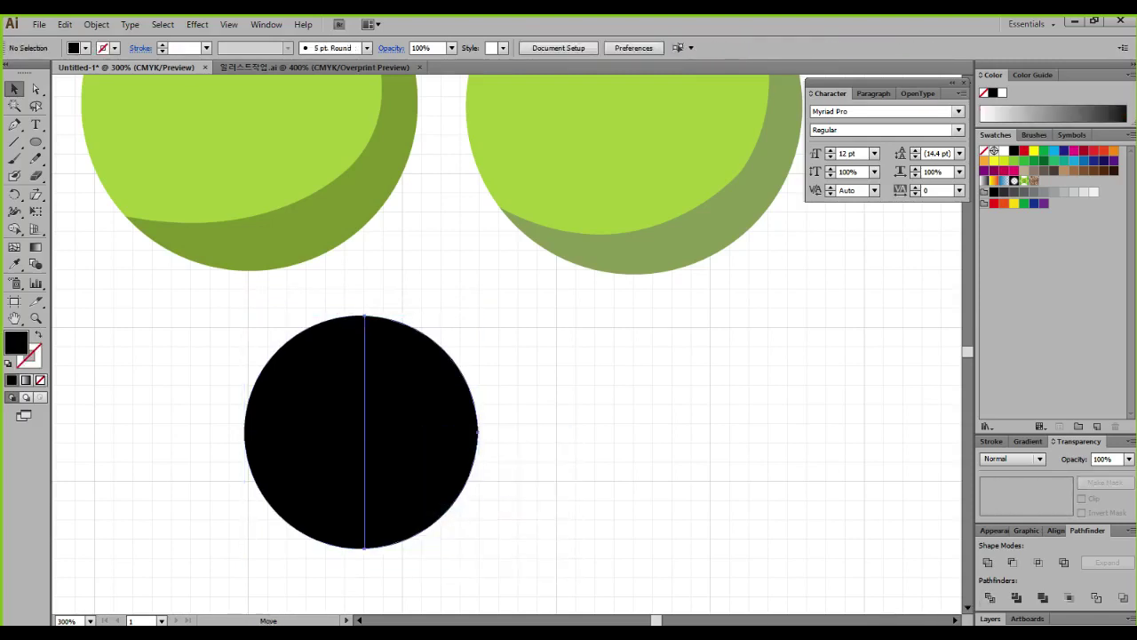
Try moving the right half of the black circle away from the left half, and undo the move
left_click_drag(421, 436, 511, 436)
key("ctrl+z")
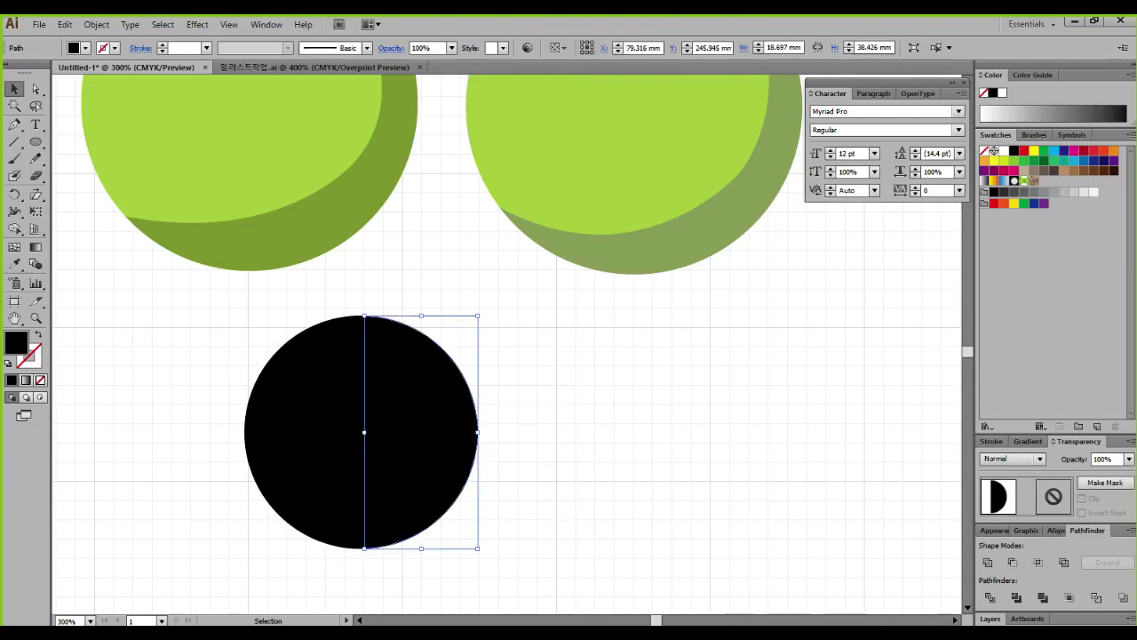
left_click(515, 436)
Fill both halves of the circle with a light mint green and switch their colour mode from grayscale to CMYK
left_click(307, 432)
left_click(421, 444, "shift")
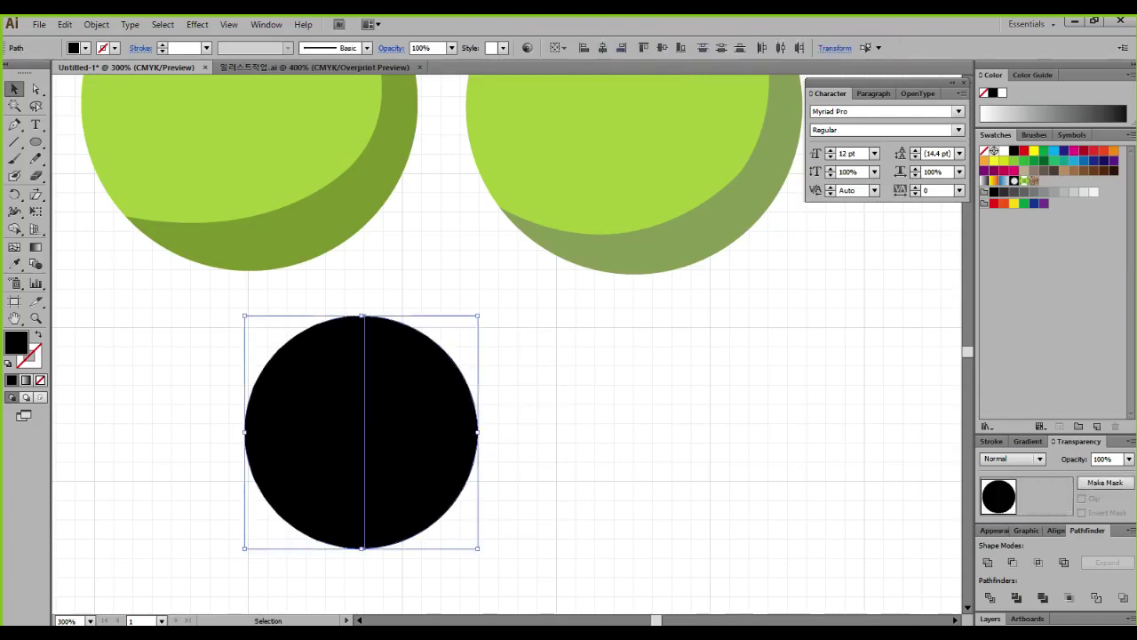
double_click(16, 343)
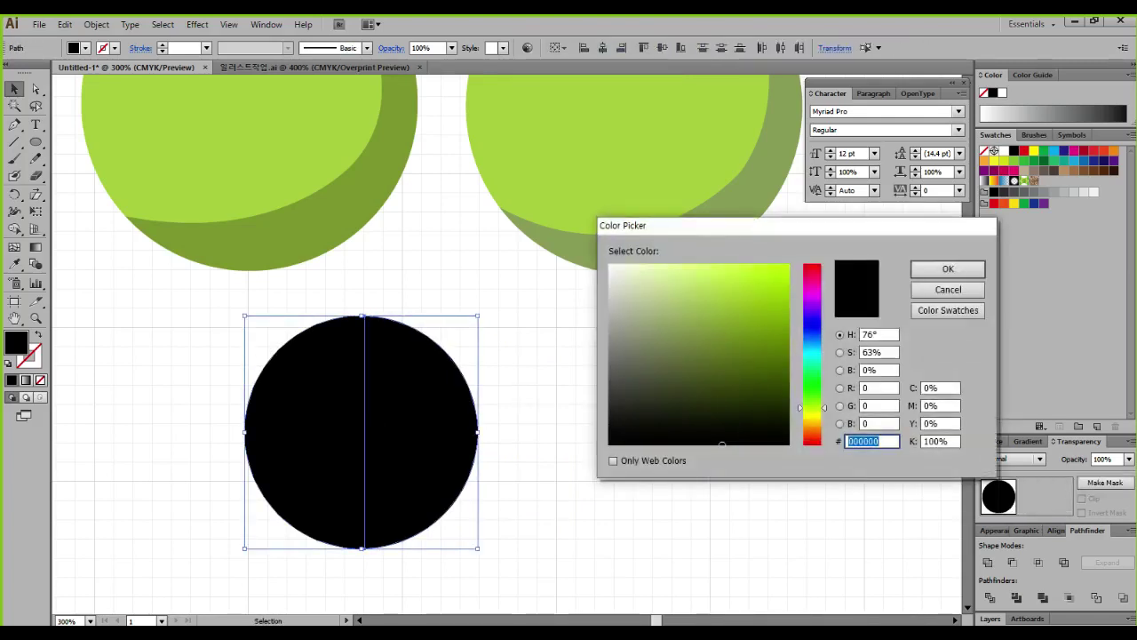
left_click(812, 371)
left_click(705, 277)
left_click(948, 269)
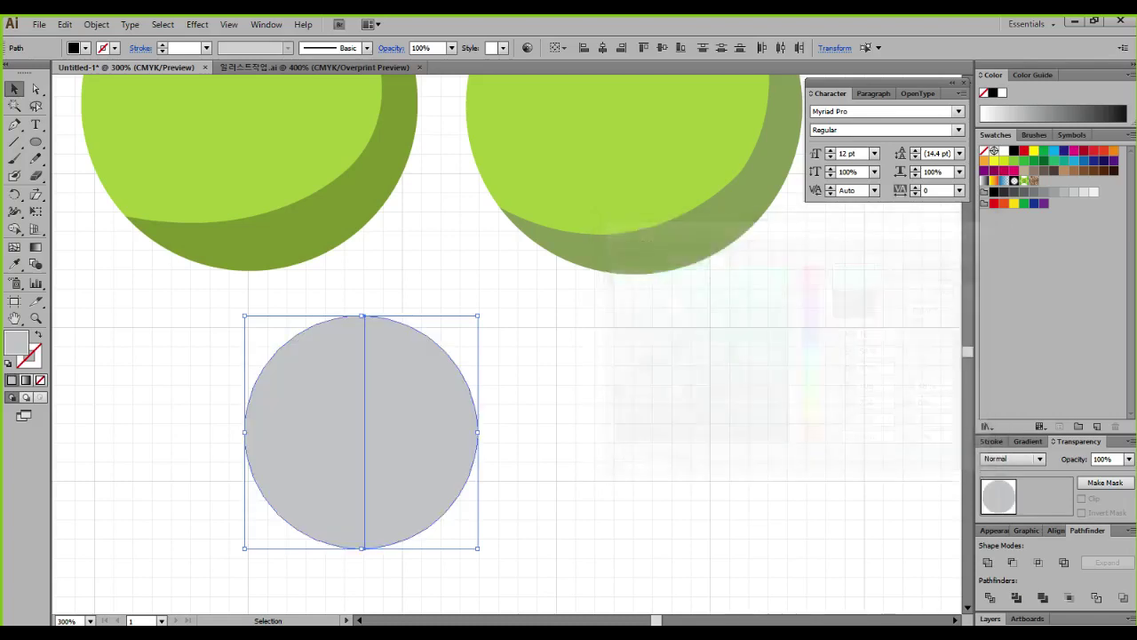
left_click(1131, 74)
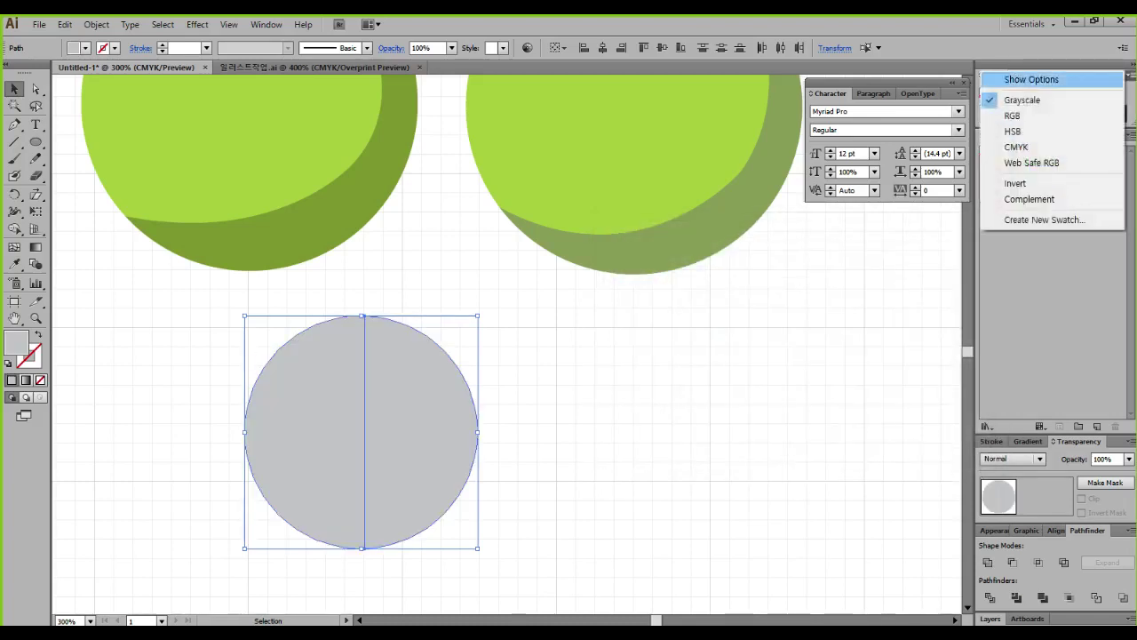
left_click(1007, 145)
left_click(569, 382)
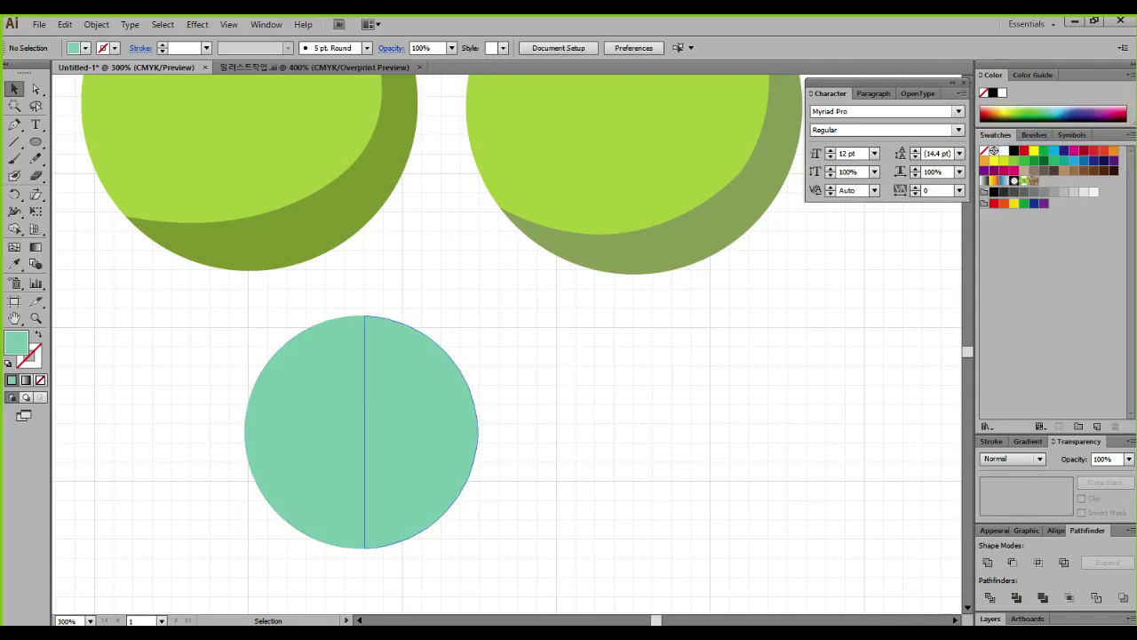
Change the fill of the circle's right half to blue, 6D93E8
left_click(422, 413)
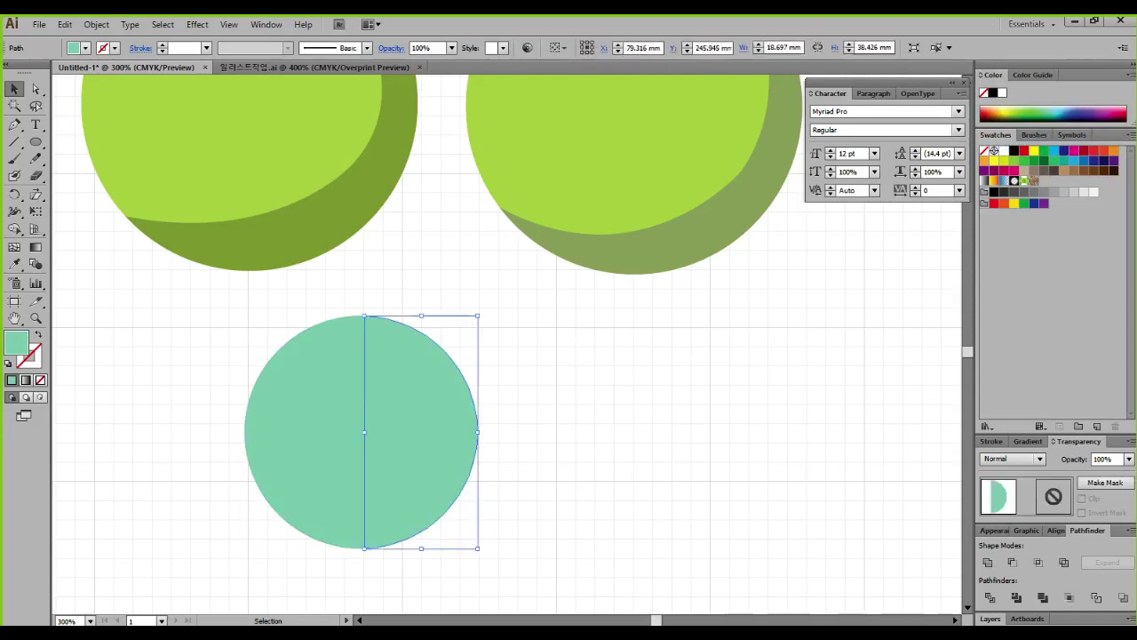
double_click(16, 343)
left_click(812, 333)
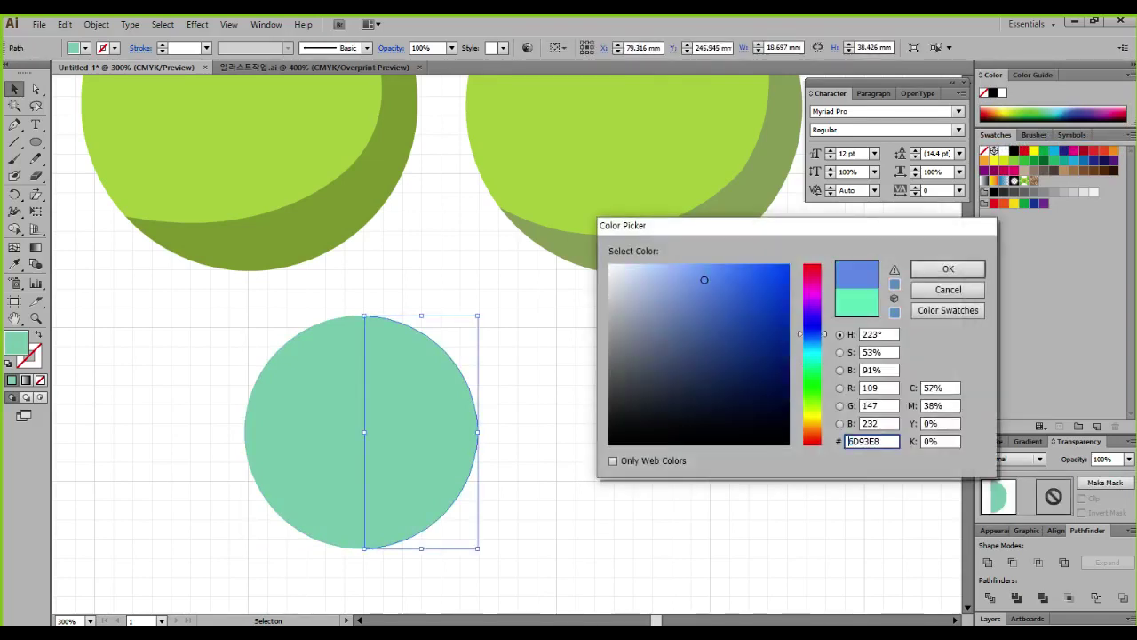
left_click(948, 269)
left_click(569, 382)
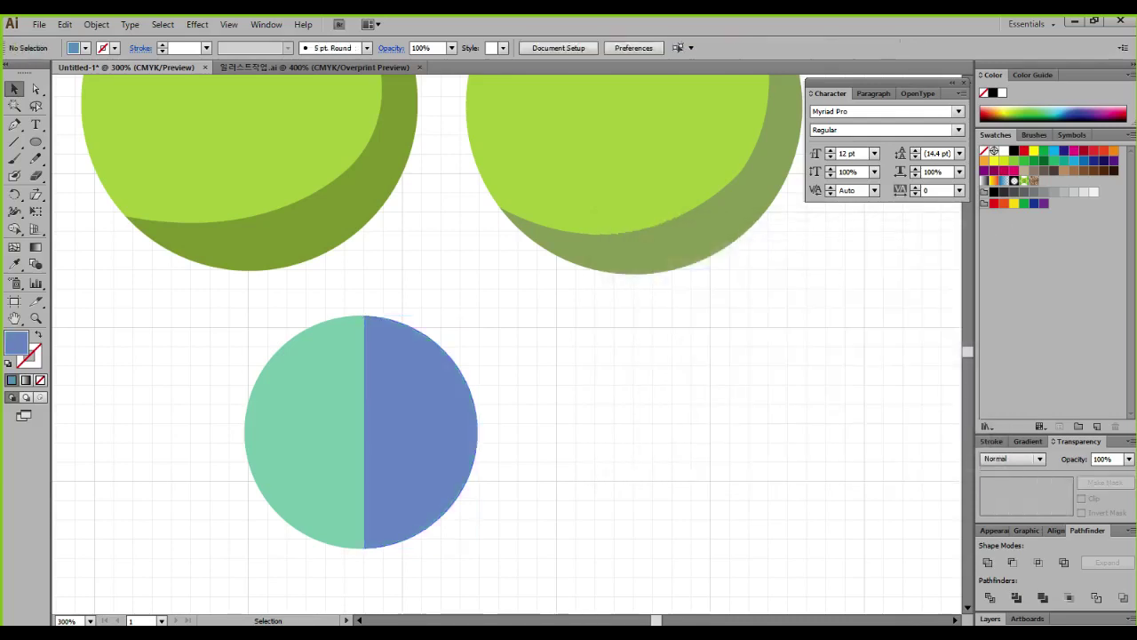
left_click_drag(569, 382, 611, 247)
mouse_move(536, 257)
left_mouse_down()
mouse_move(475, 351)
mouse_move(409, 377)
mouse_move(338, 370)
mouse_move(267, 285)
mouse_move(289, 349)
mouse_move(410, 444)
mouse_move(493, 426)
mouse_move(535, 306)
mouse_move(536, 256)
left_mouse_up()
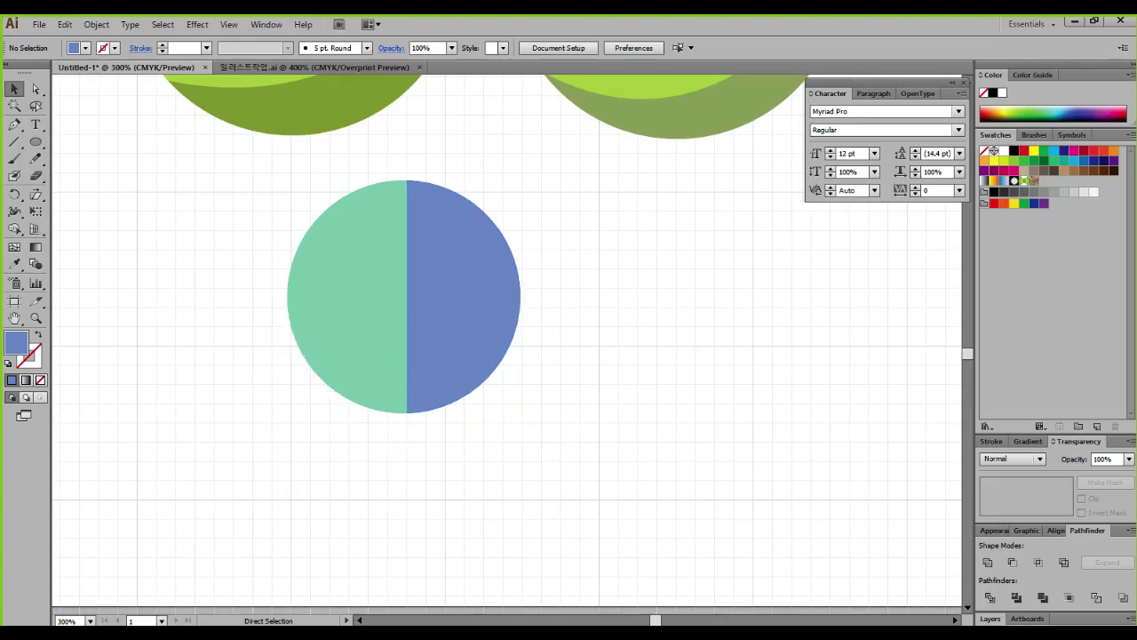
left_click_drag(408, 337, 400, 397)
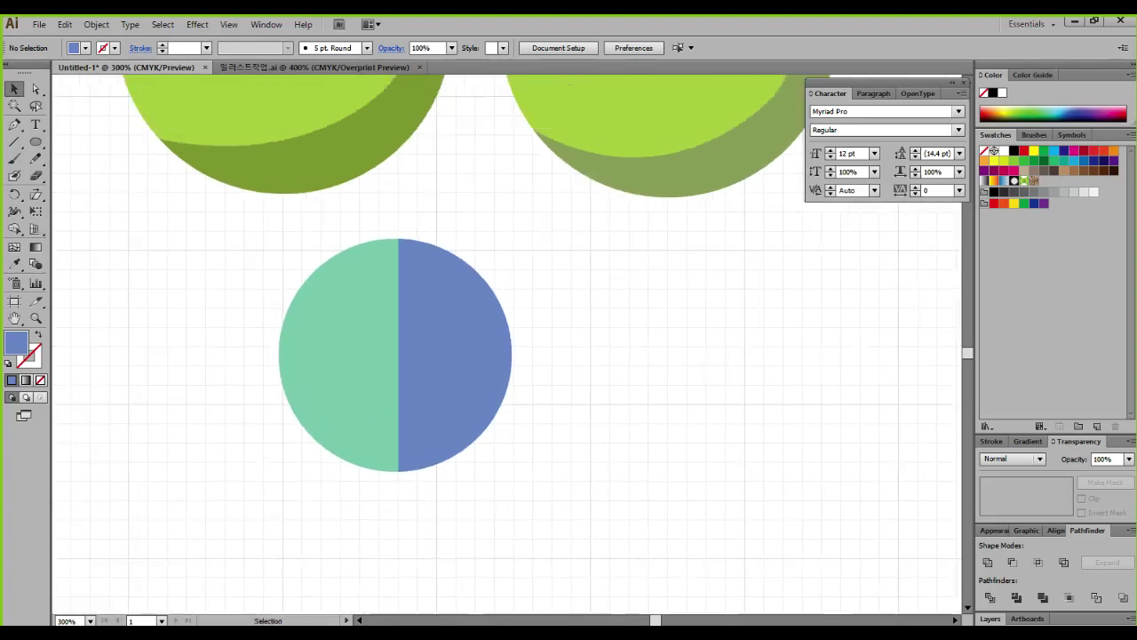
key("ctrl+2")
mouse_move(254, 343)
left_mouse_down()
mouse_move(278, 385)
mouse_move(343, 418)
mouse_move(420, 421)
mouse_move(474, 397)
mouse_move(538, 326)
left_mouse_up()
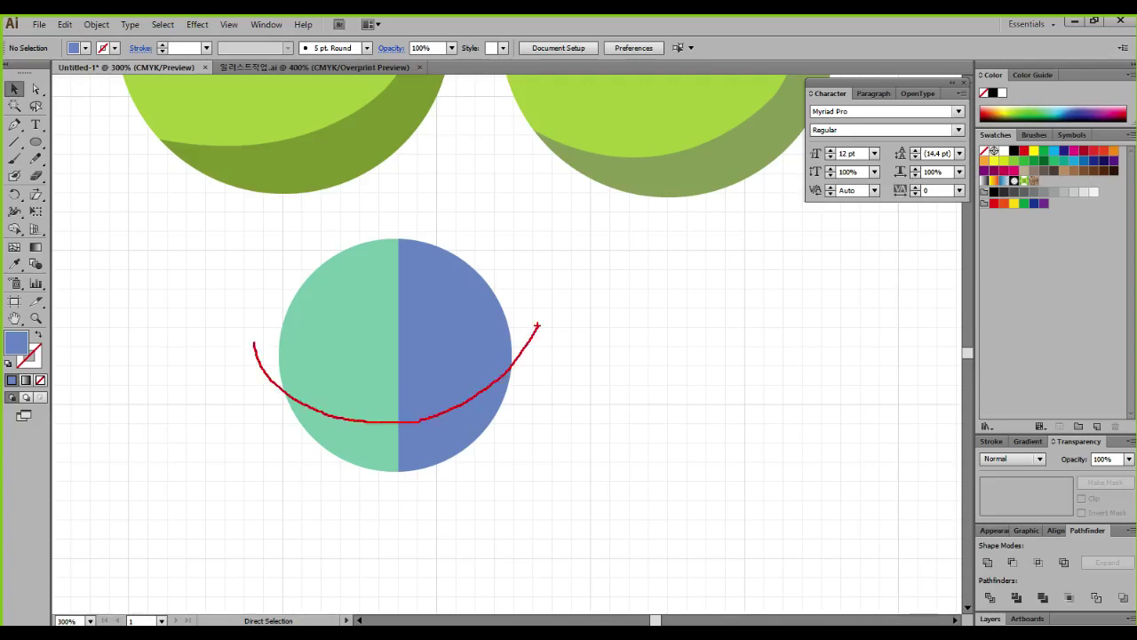
key("Escape")
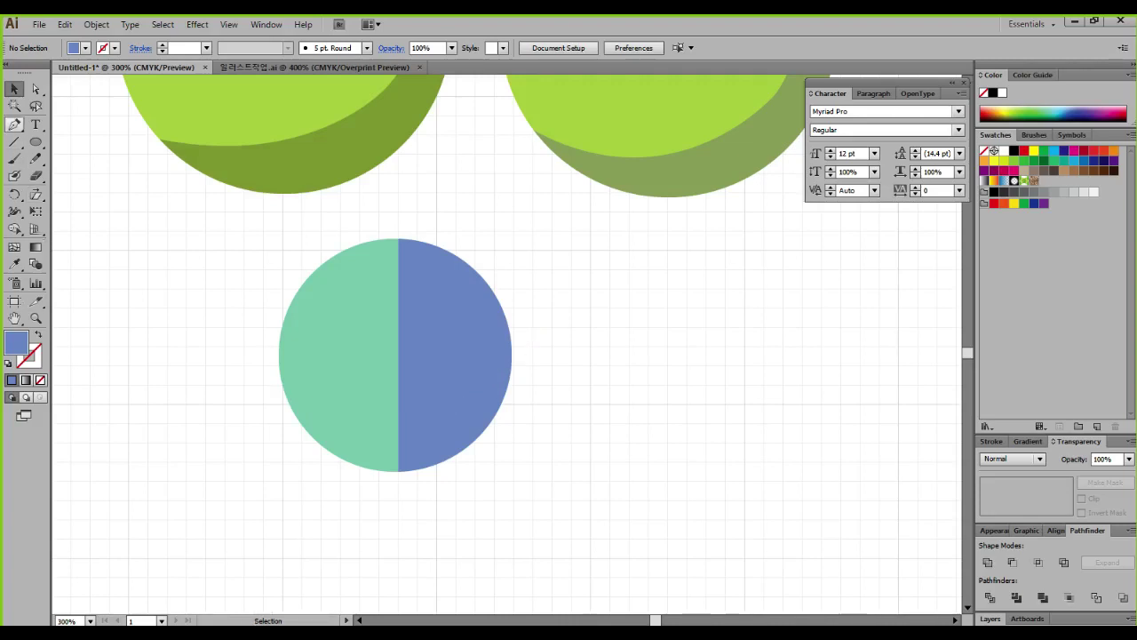
Draw a closed Pen shape about 42 mm wide that curves across the two-tone circle and encloses its lower part, filled black without a stroke
key("p")
left_click(270, 327)
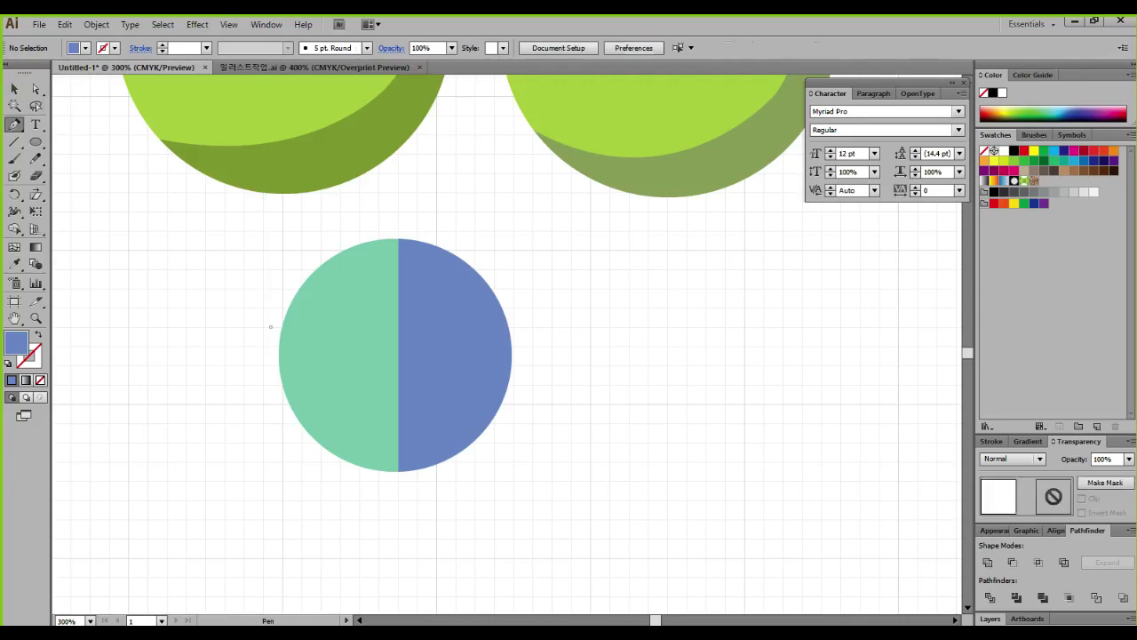
left_click_drag(519, 327, 662, 125)
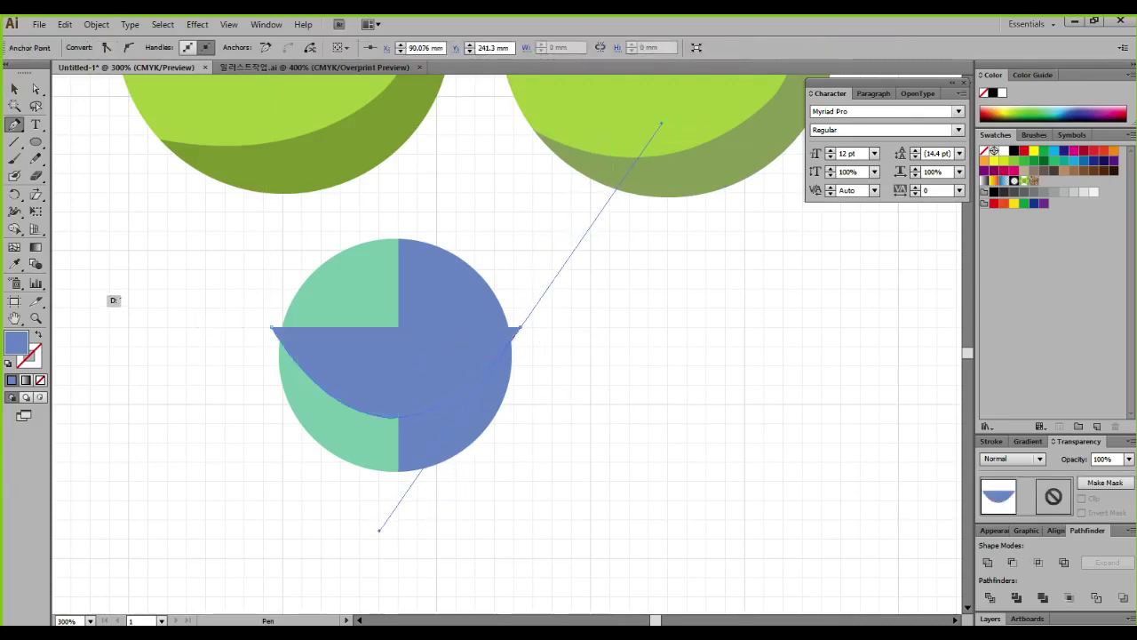
key("d")
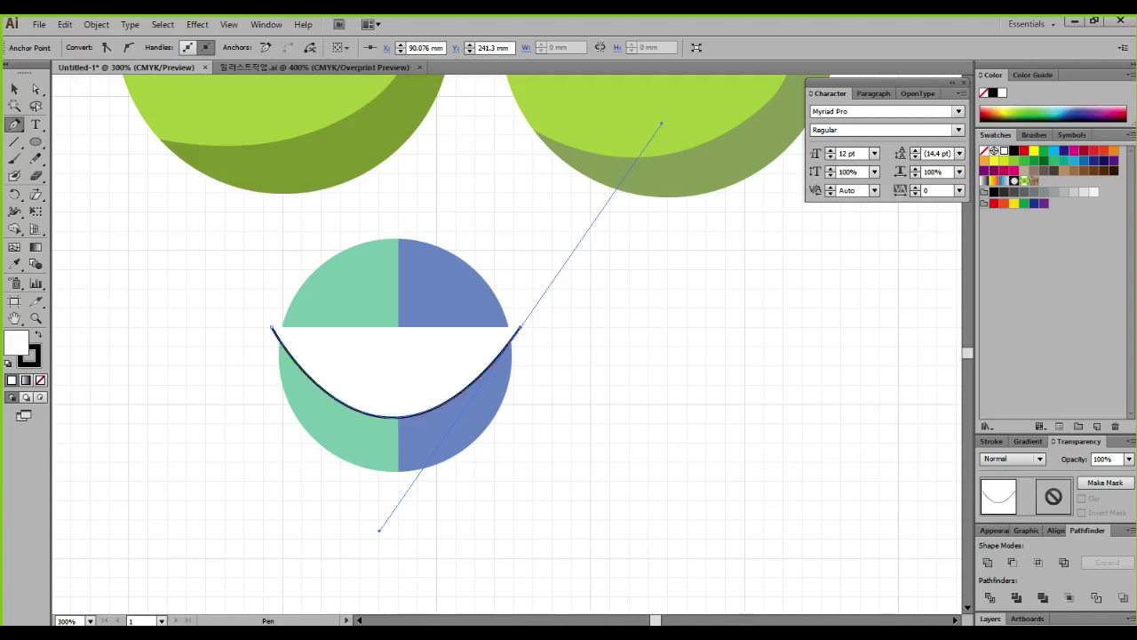
key("slash")
left_click_drag(521, 329, 521, 447)
left_click(374, 503)
left_click(266, 427)
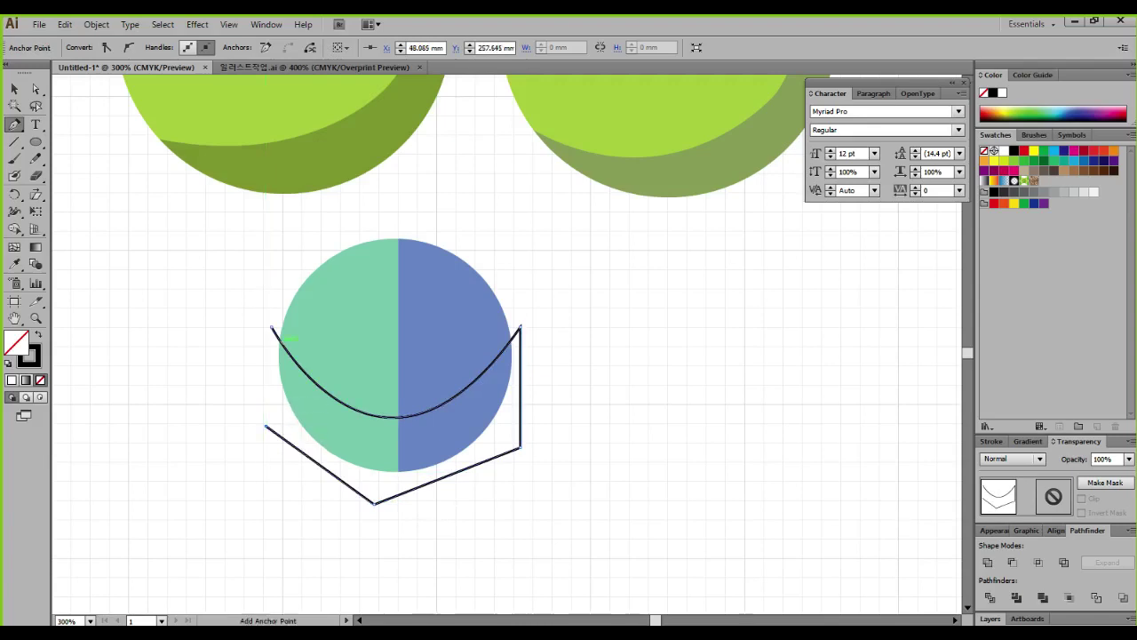
left_click(272, 329)
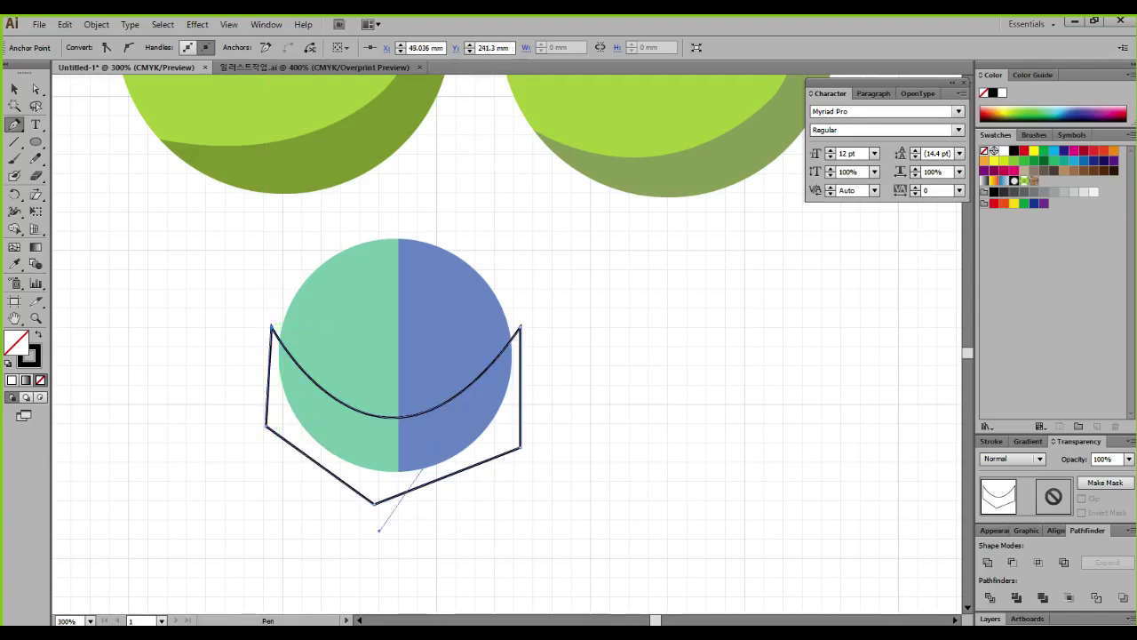
key("shift+x")
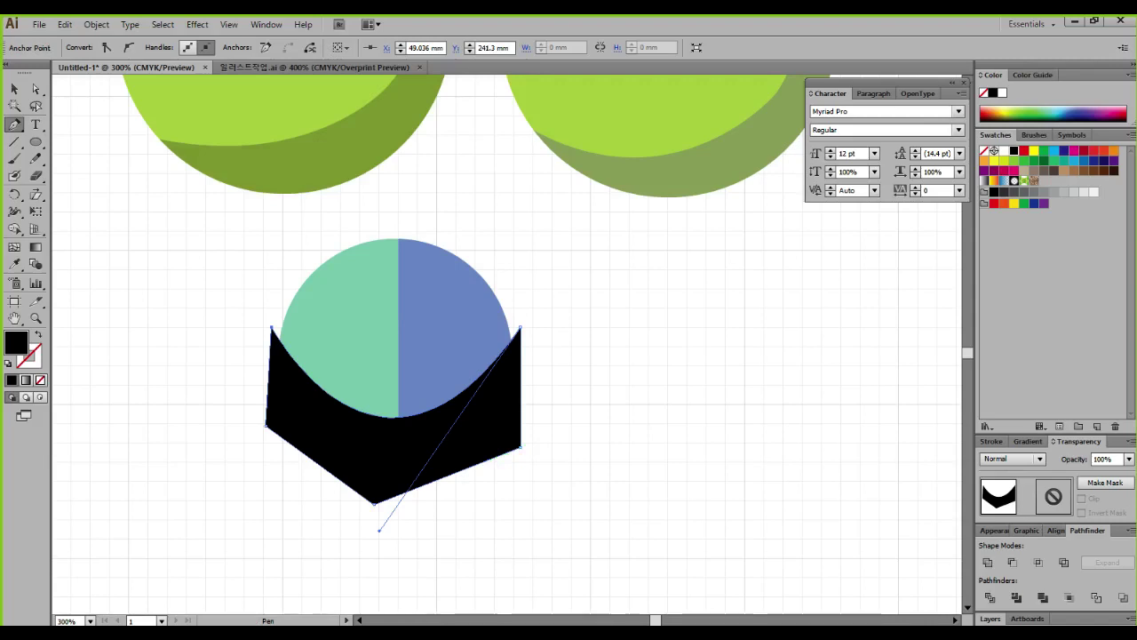
key("ctrl")
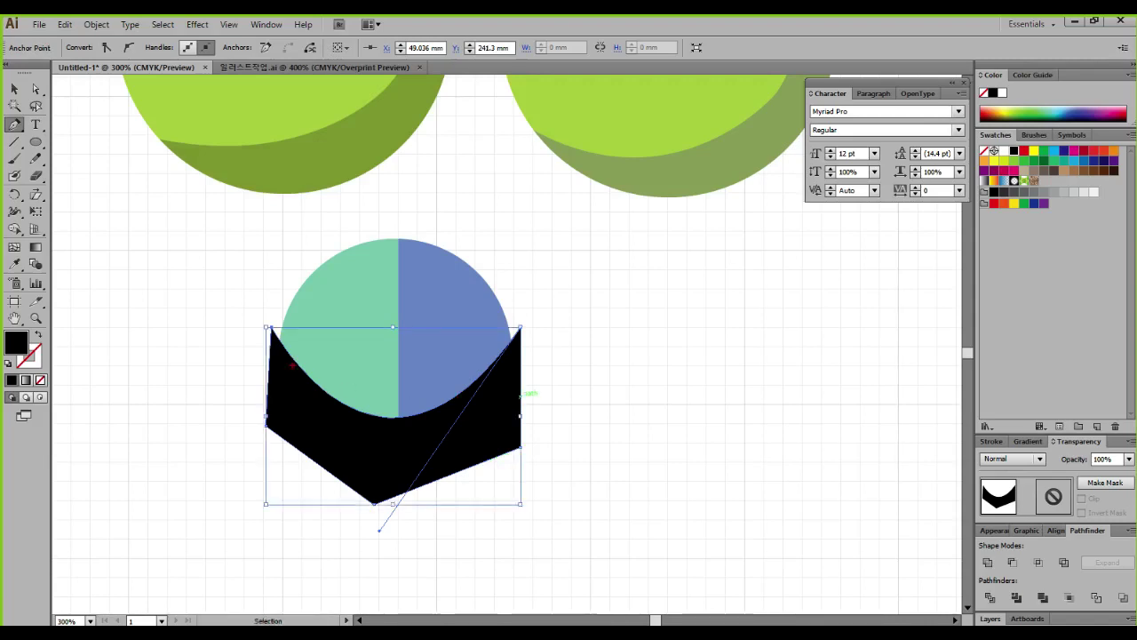
mouse_move(280, 330)
left_mouse_down()
mouse_move(281, 368)
mouse_move(308, 424)
mouse_move(340, 460)
mouse_move(395, 470)
mouse_move(432, 465)
mouse_move(469, 432)
mouse_move(507, 342)
left_mouse_up()
key("Escape")
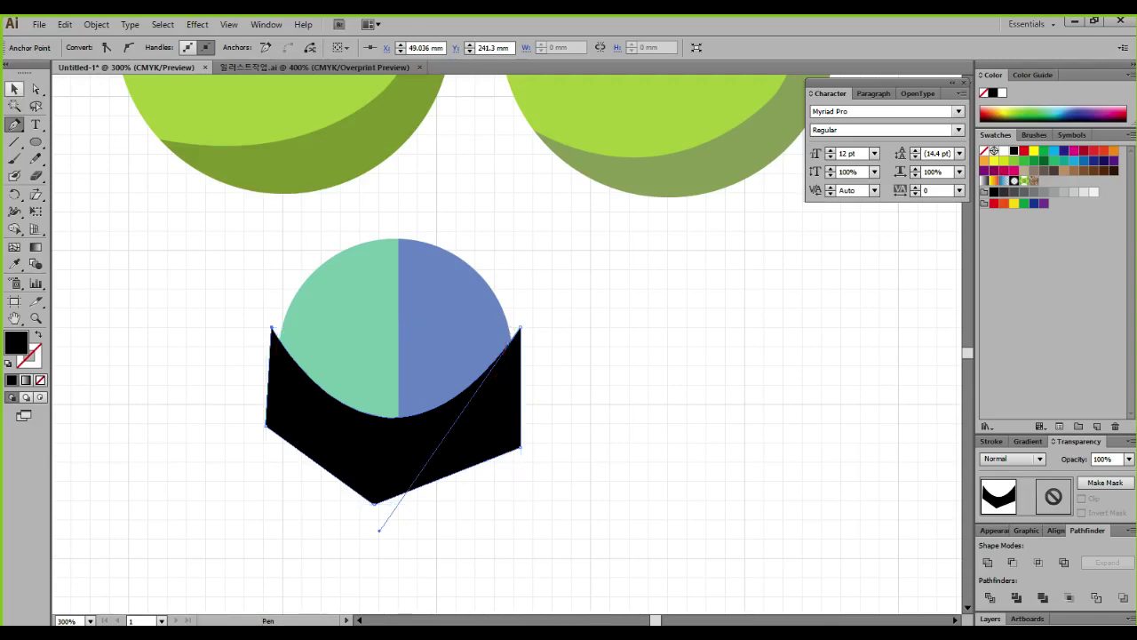
Group the mint green and blue halves of the circle, leaving the black shape out, and select the group
left_click(15, 89)
left_click(212, 266)
left_click(348, 311)
left_click(444, 311, "shift")
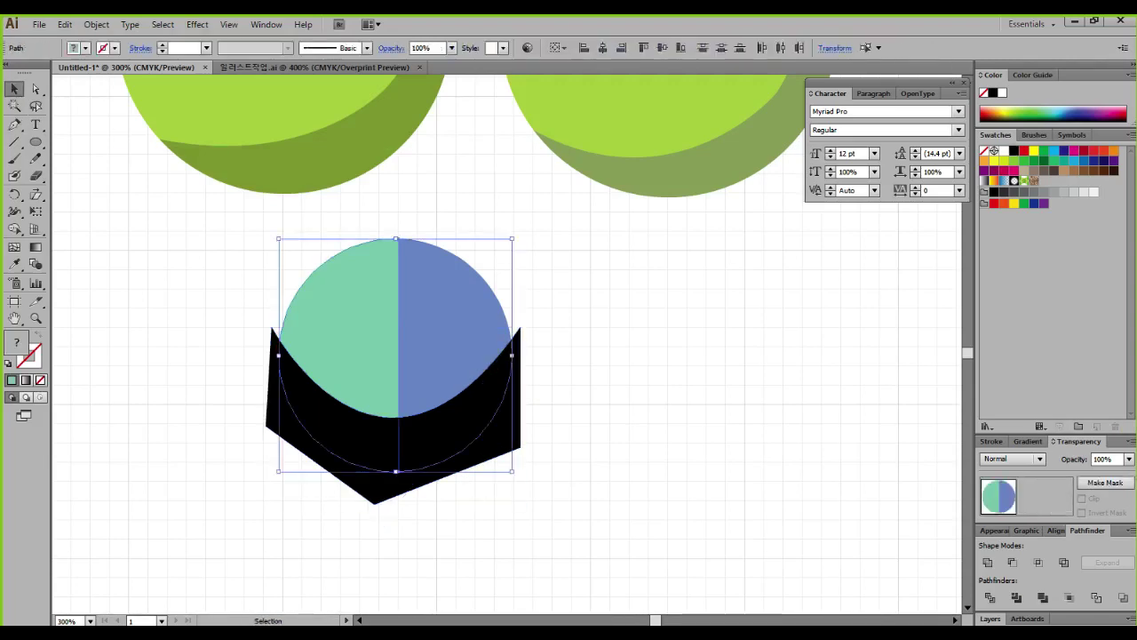
key("ctrl+g")
left_click(497, 224)
left_click(365, 294)
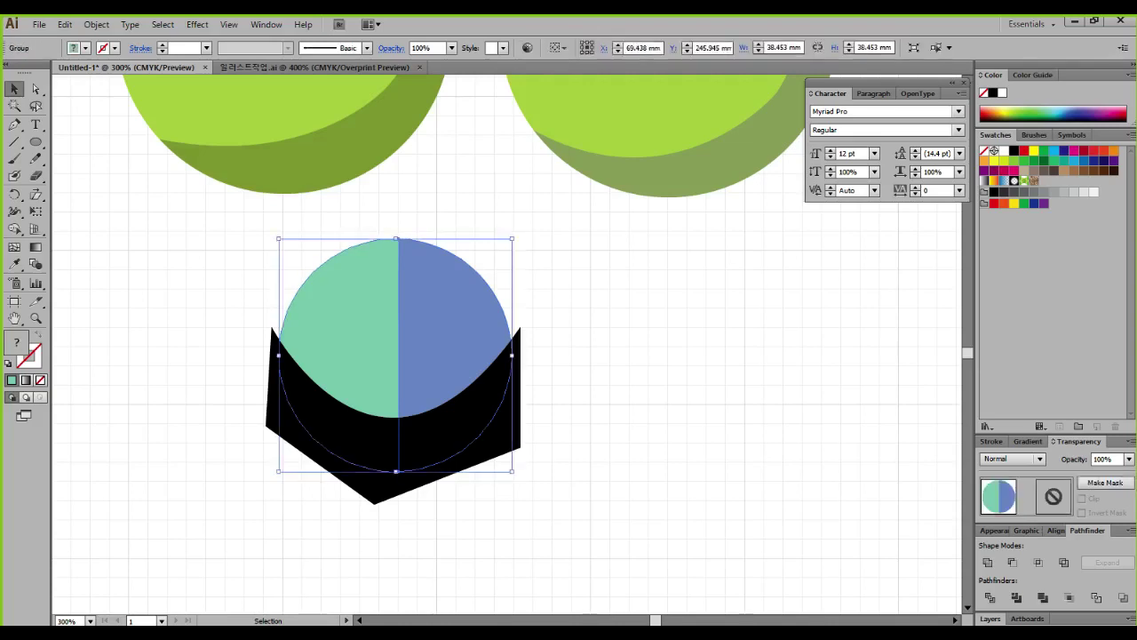
key("a")
key("v")
left_click_drag(433, 281, 618, 298)
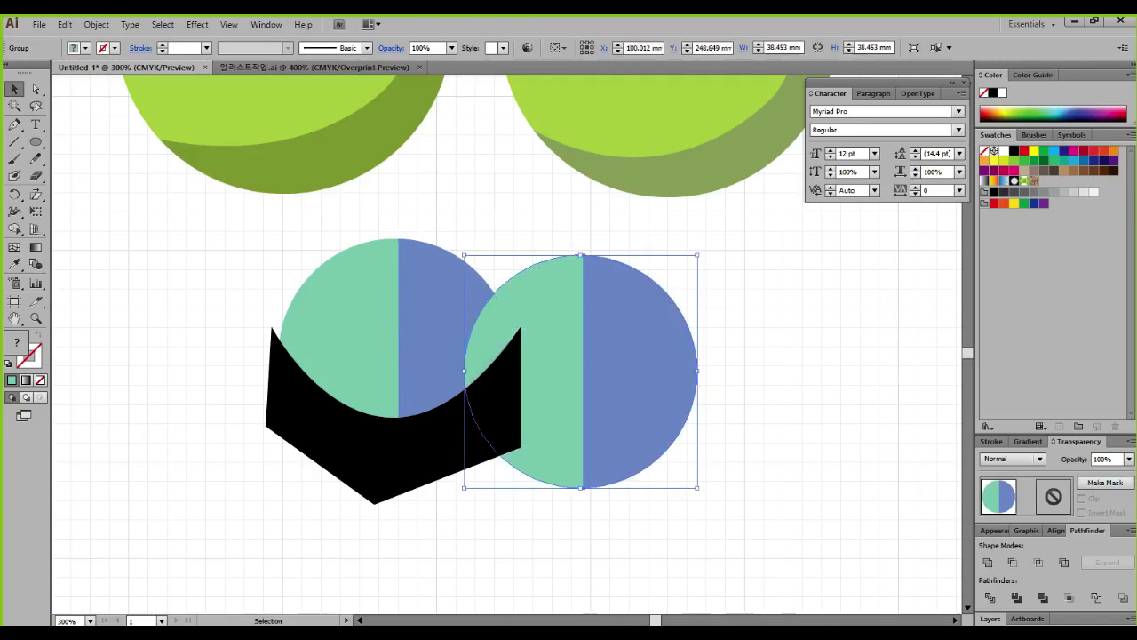
key("ctrl+z")
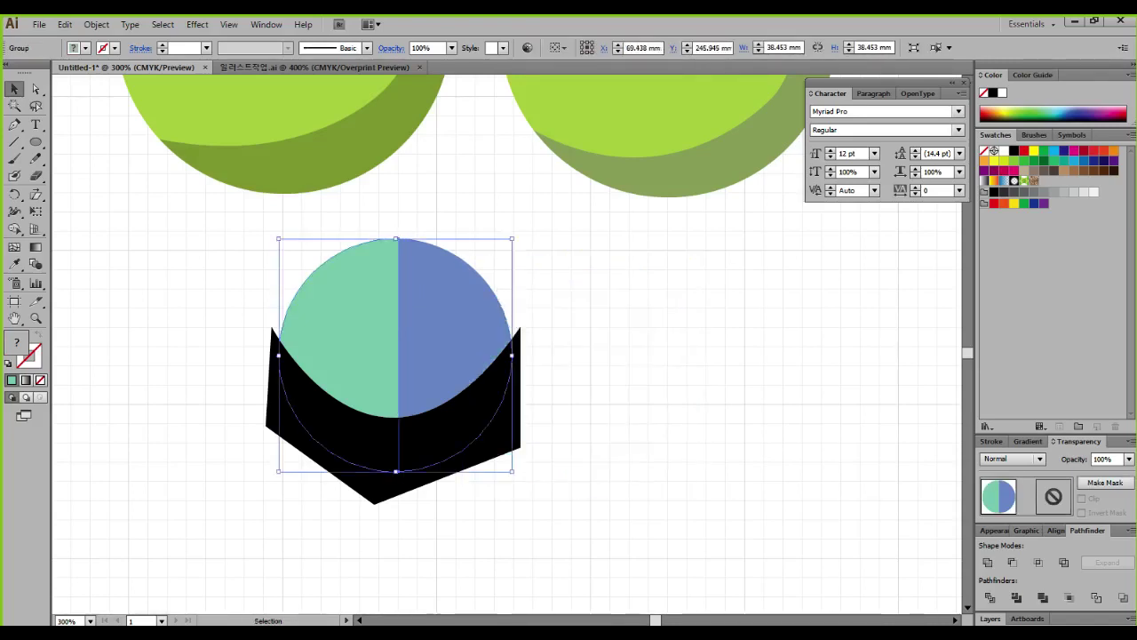
Bring the two-tone group to the front and try to make a clipping mask from it and the black shape
key("ctrl")
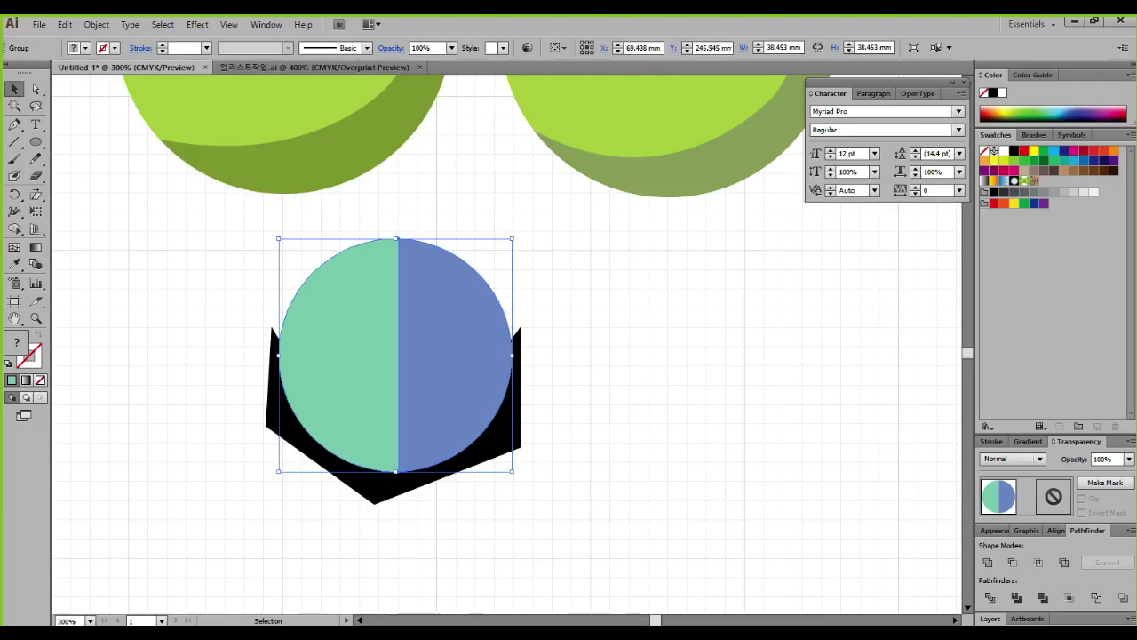
left_click_drag(579, 501, 321, 336)
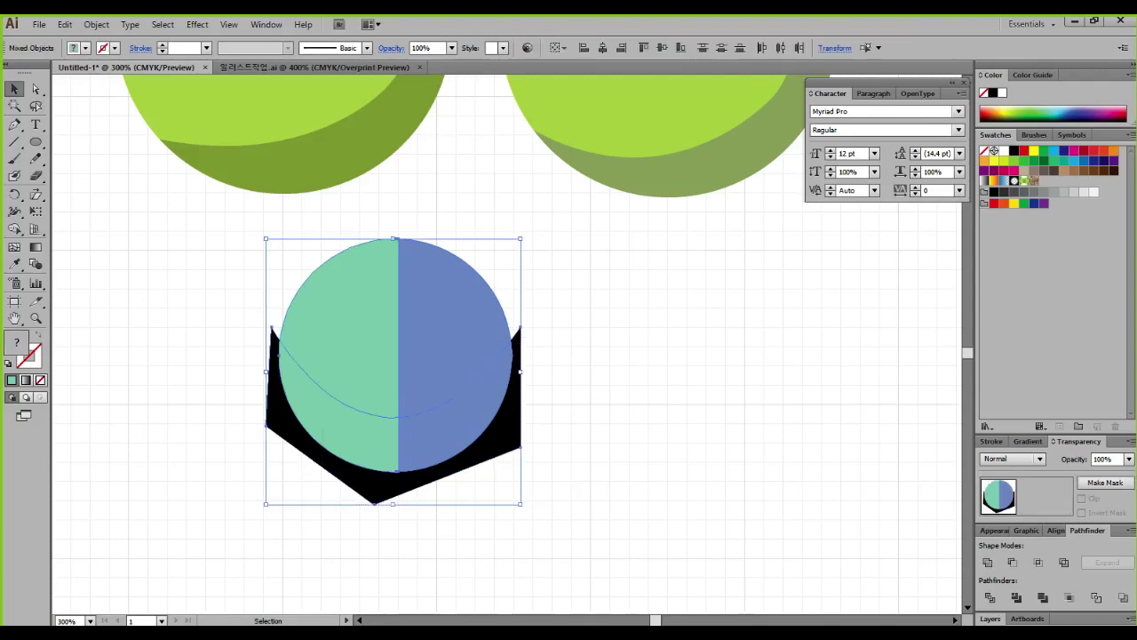
right_click(435, 338)
left_click(497, 418)
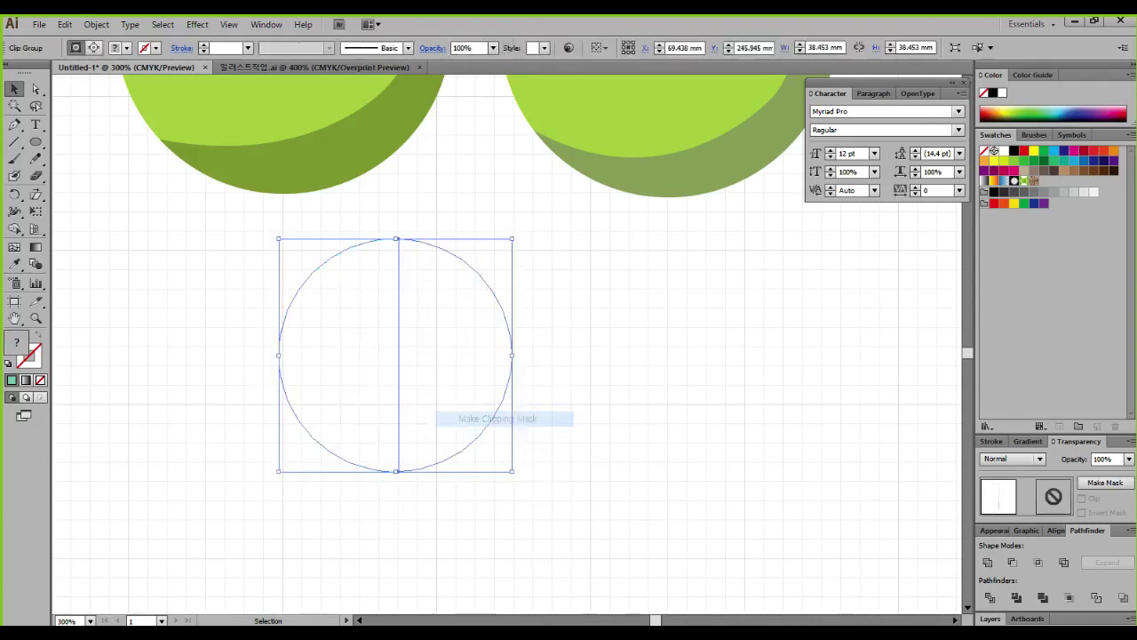
key("ctrl+z")
left_click(569, 427)
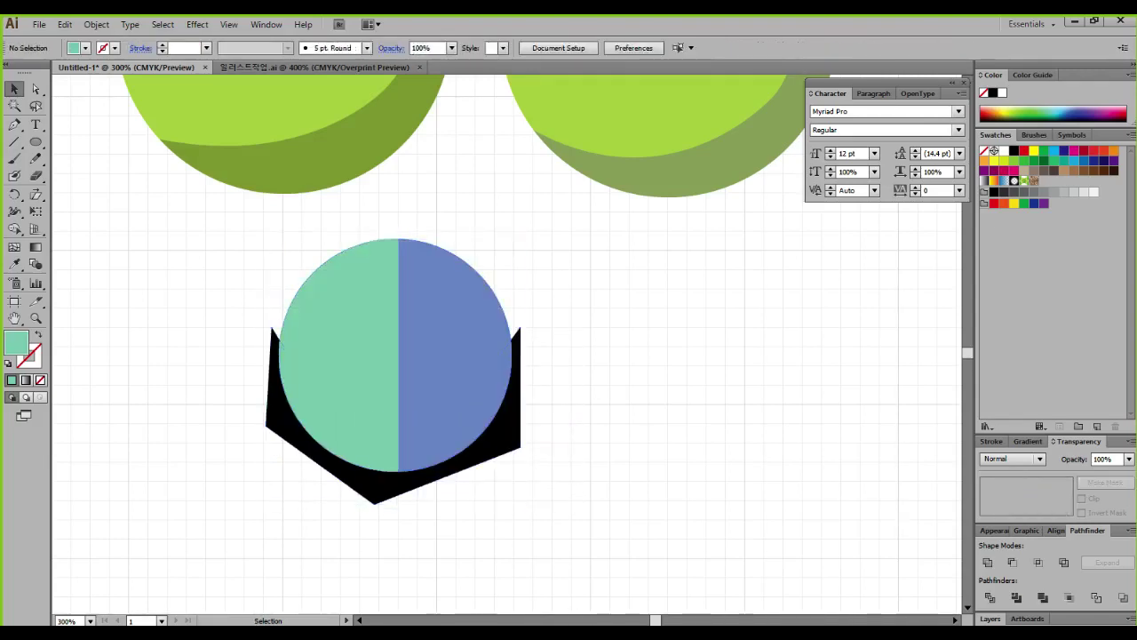
left_click(458, 373)
left_click(569, 427)
left_click(453, 373)
left_click(569, 390)
left_click_drag(439, 307, 685, 313)
key("Delete")
Unite the mint green and blue halves into a single blue circle with Pathfinder and bring it to the front
left_click(453, 338)
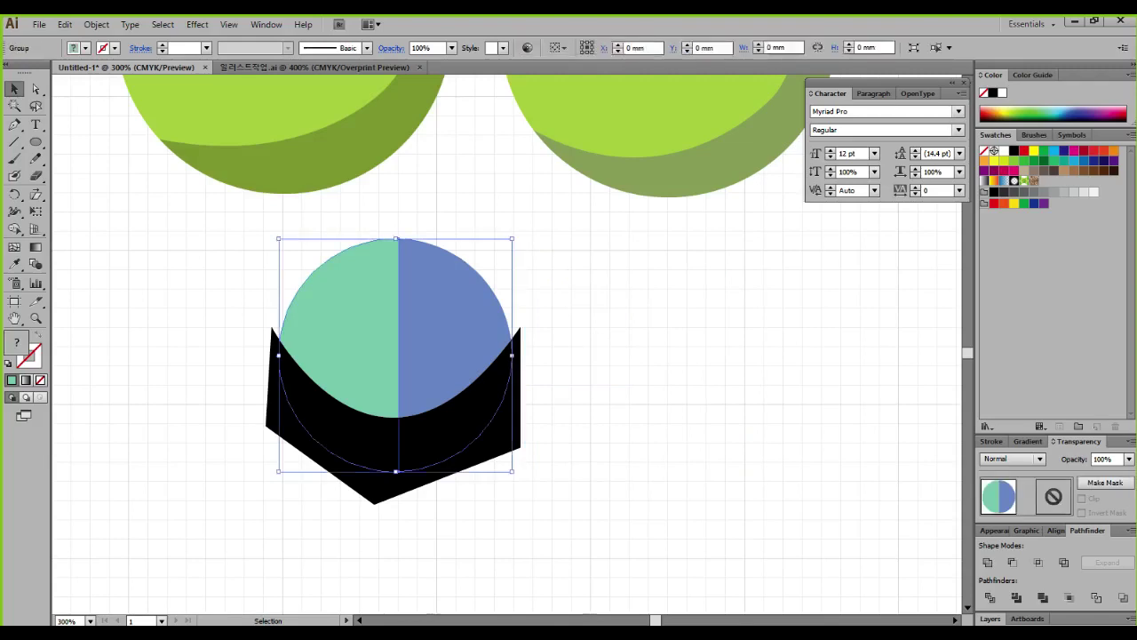
left_click(987, 562)
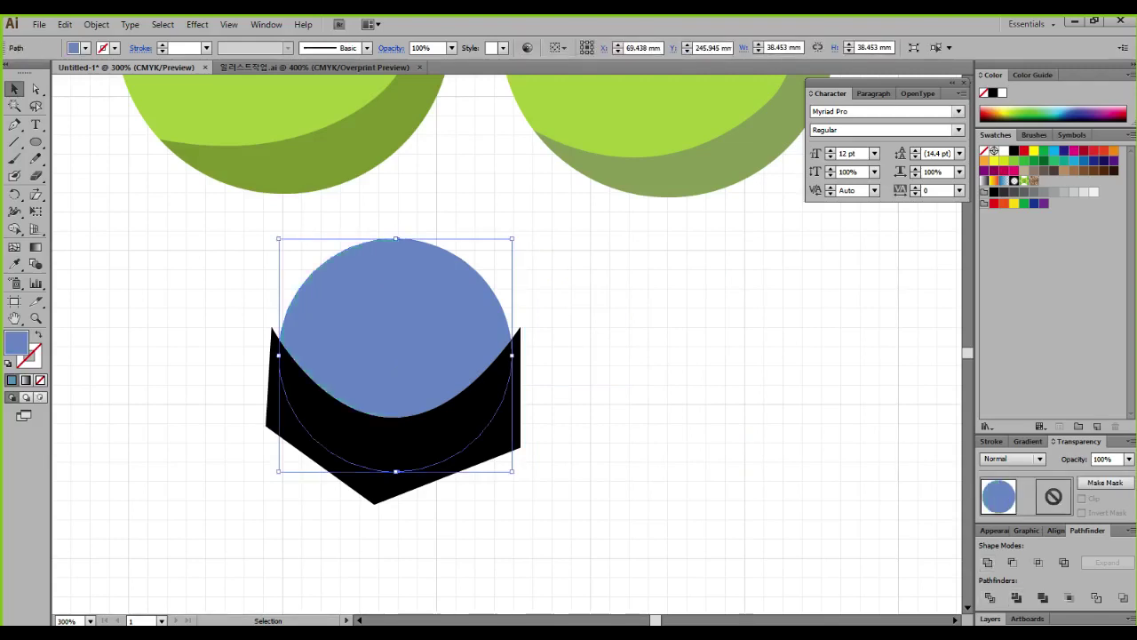
key("a")
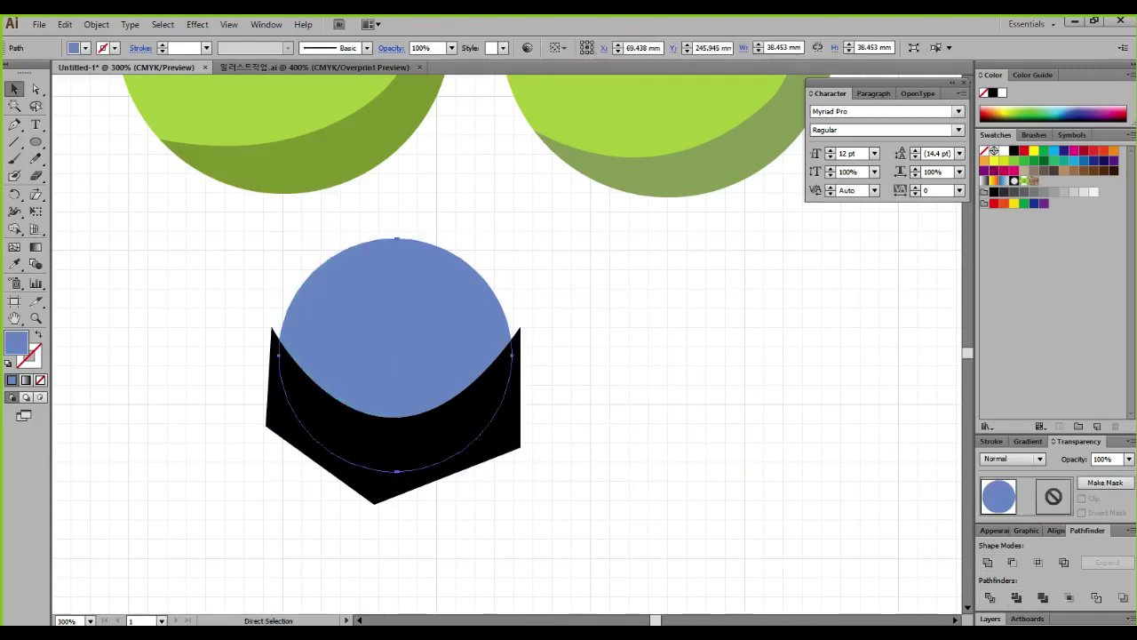
key("v")
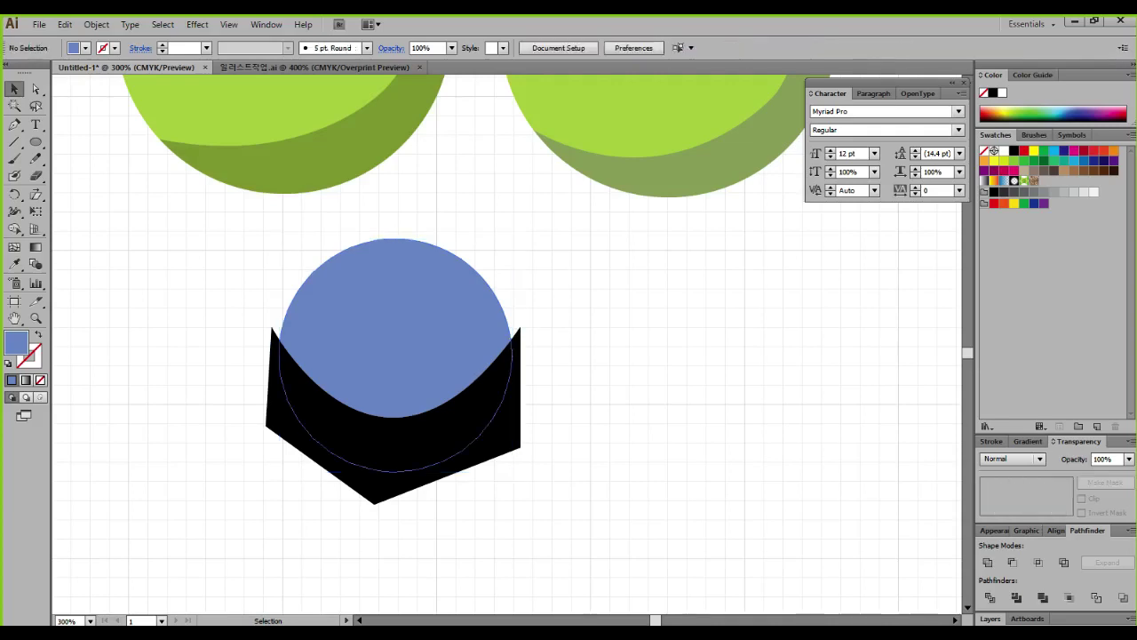
key("ctrl+shift+bracketright")
Make a clipping mask from the blue circle and the black shape so the black is confined to the circle
left_click_drag(583, 474, 417, 389)
right_click(425, 386)
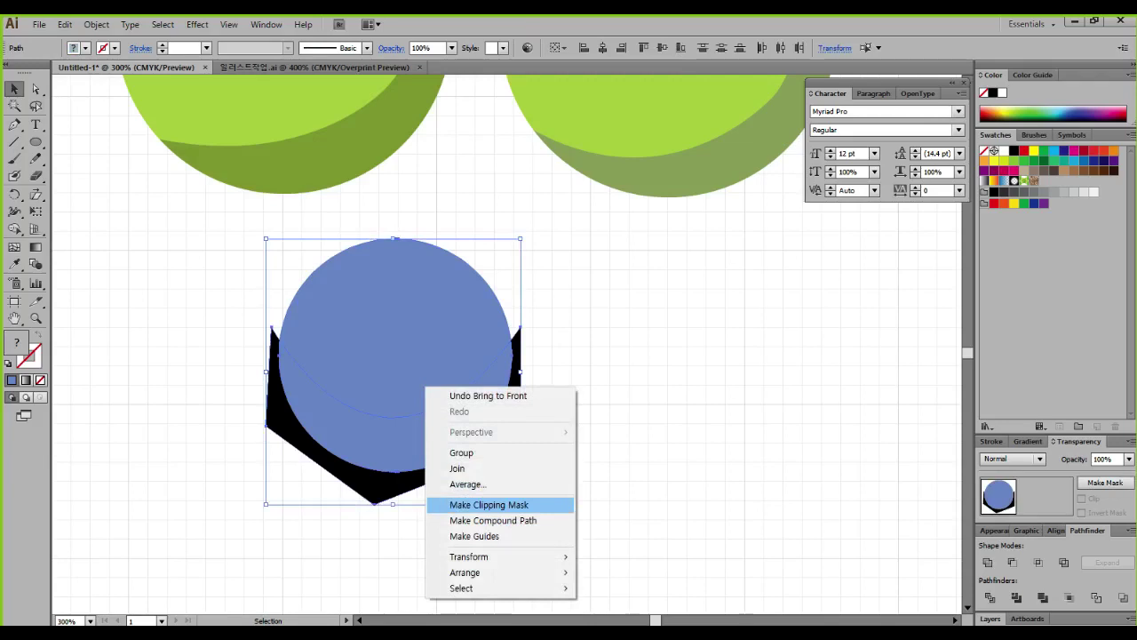
left_click(488, 504)
left_click(573, 470)
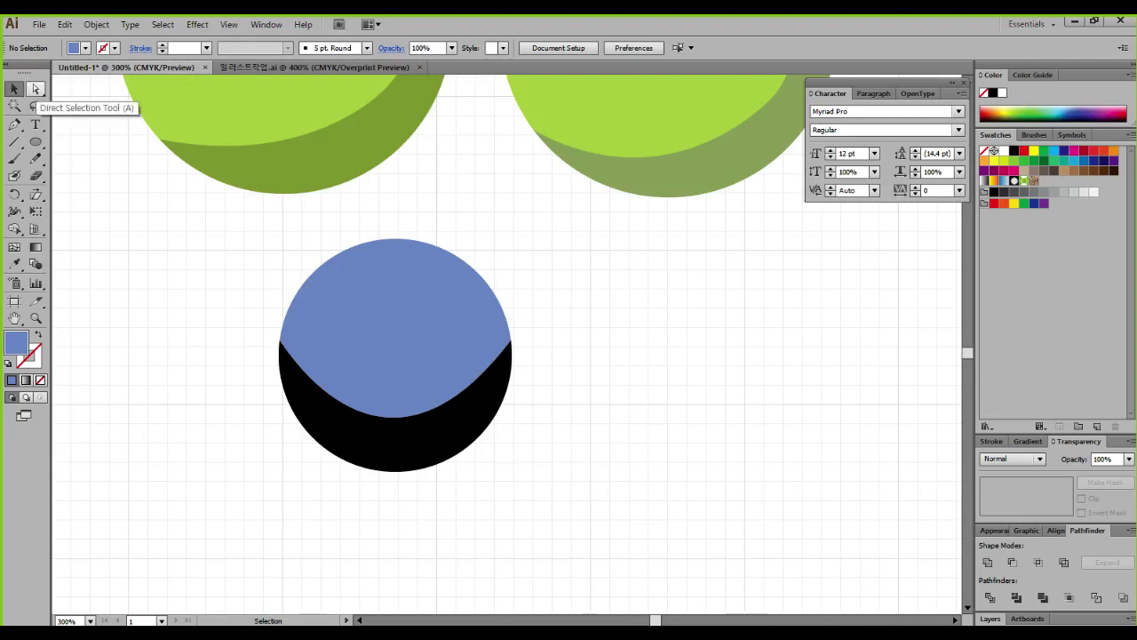
Select only the clipped black shape inside the blue circle, try its opacity at 20%, set it to 40%, and deselect it
left_click(35, 90)
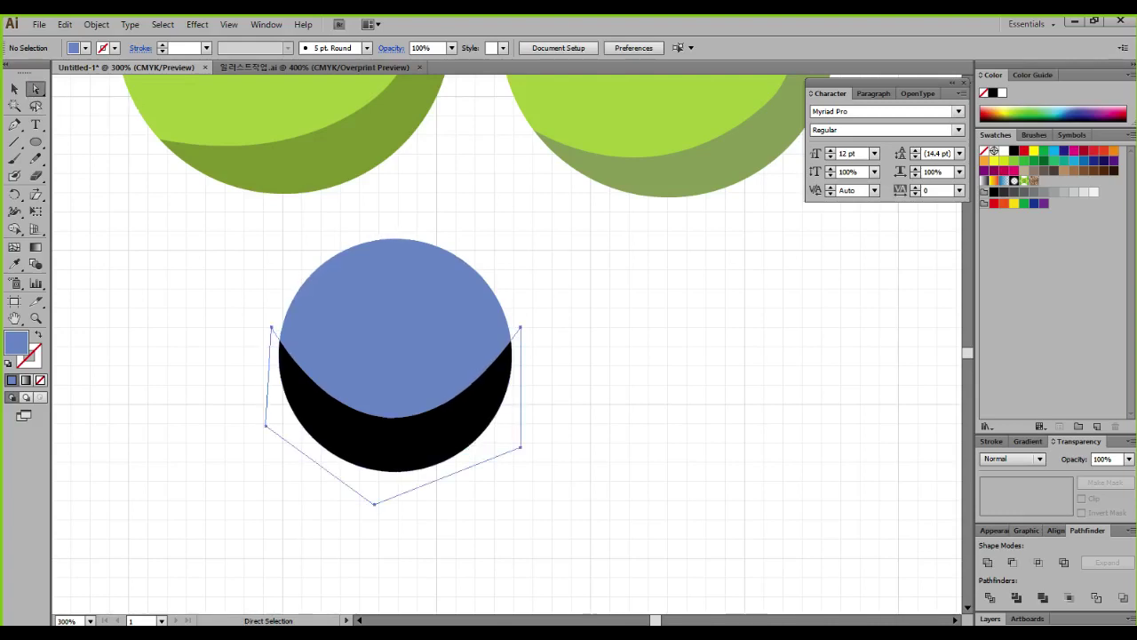
left_click(397, 446)
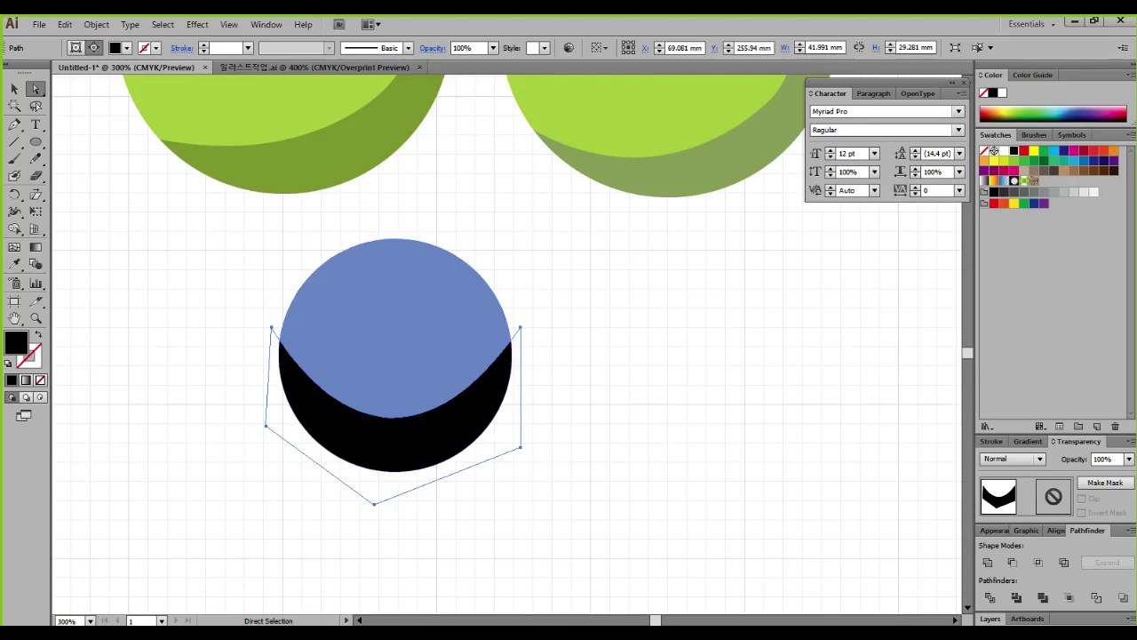
key("ctrl+1")
left_click(1109, 472)
left_click_drag(1121, 459, 1092, 450)
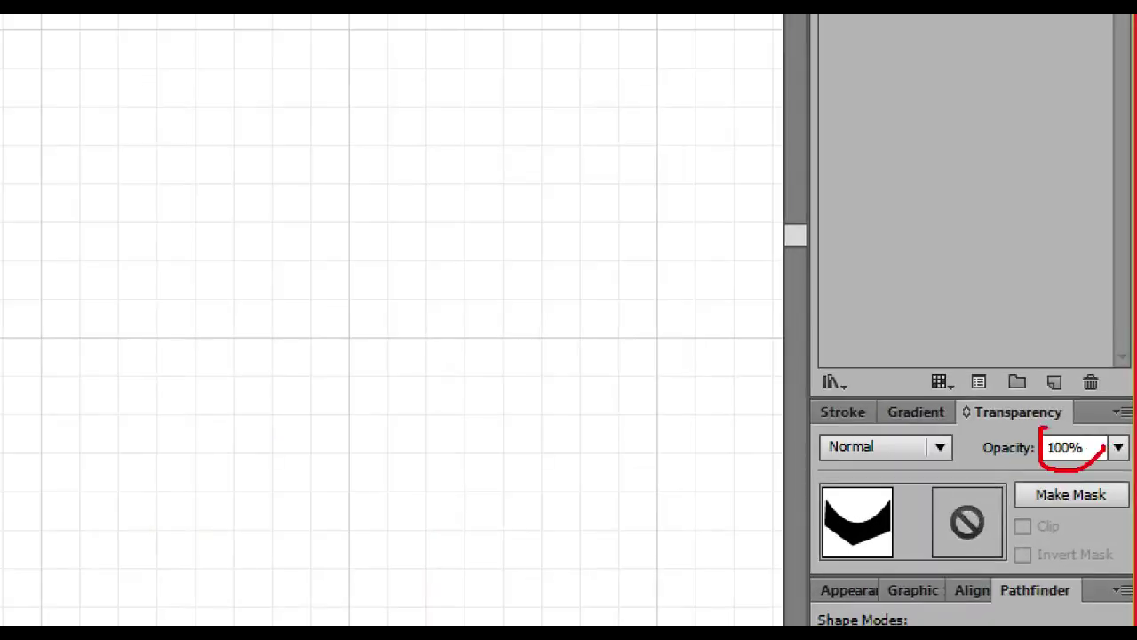
left_click(1118, 447)
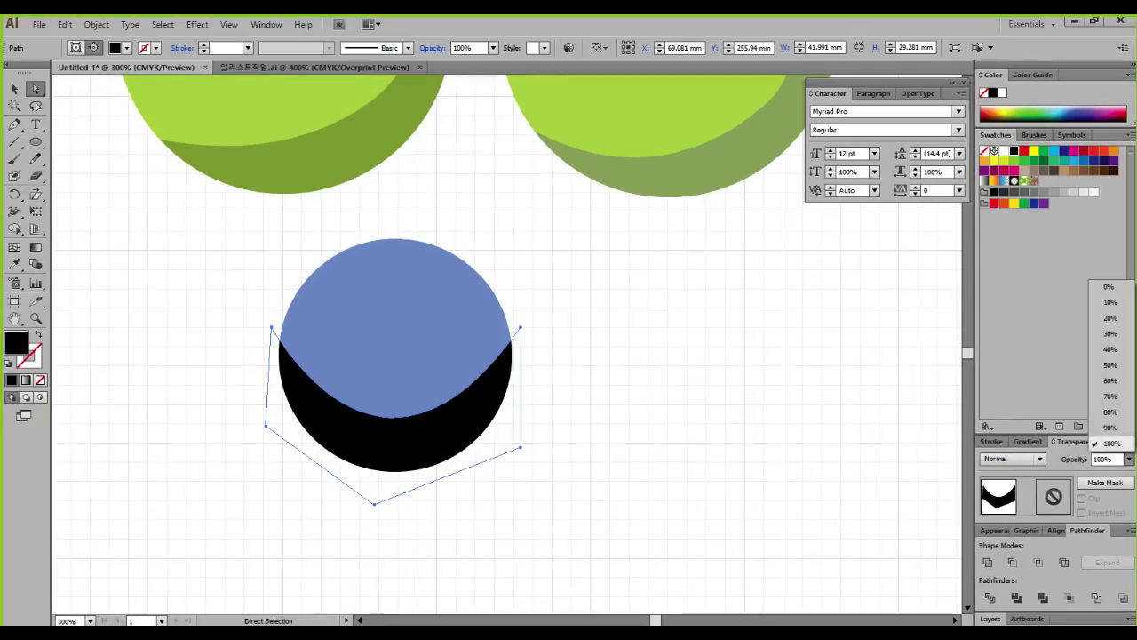
left_click(1110, 317)
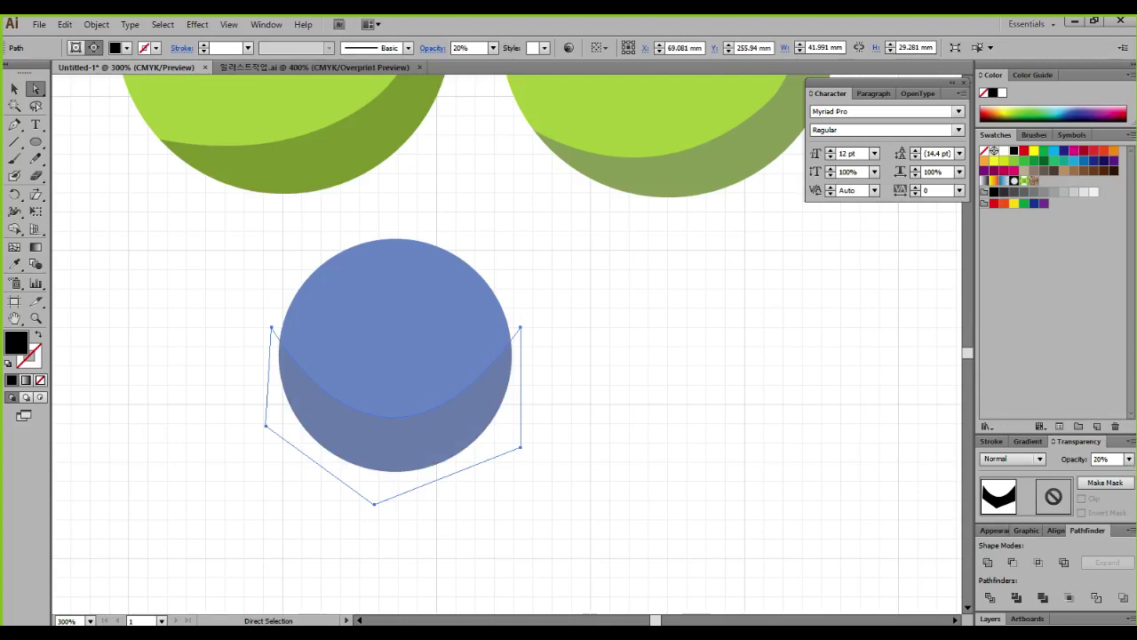
left_click(1129, 459)
left_click(1110, 351)
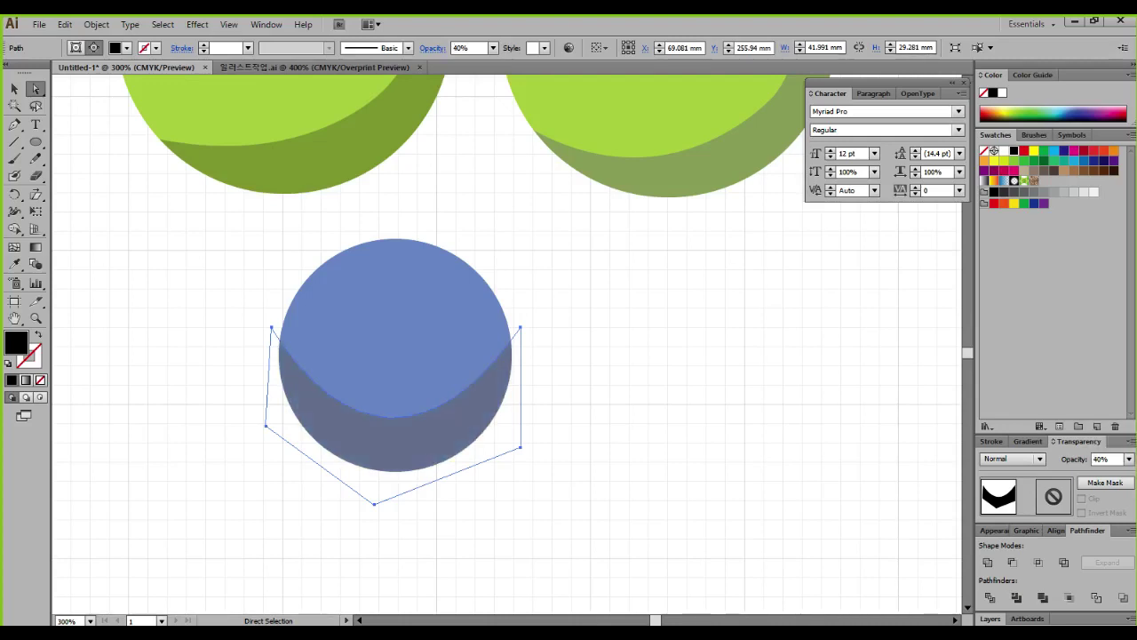
key("ctrl+shift+a")
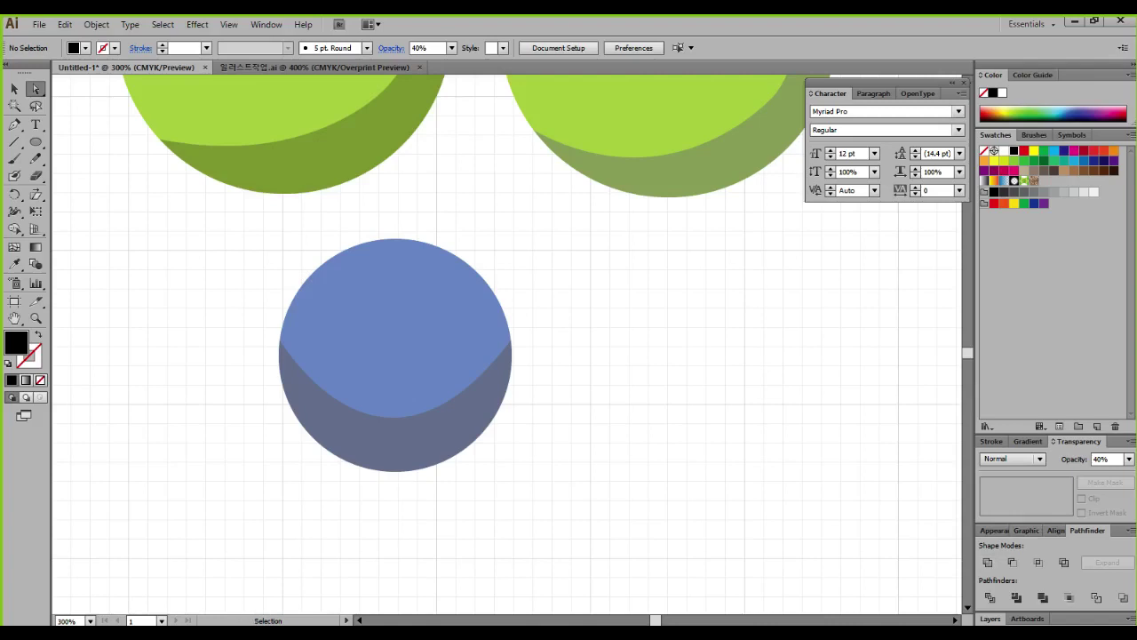
key("ctrl+o")
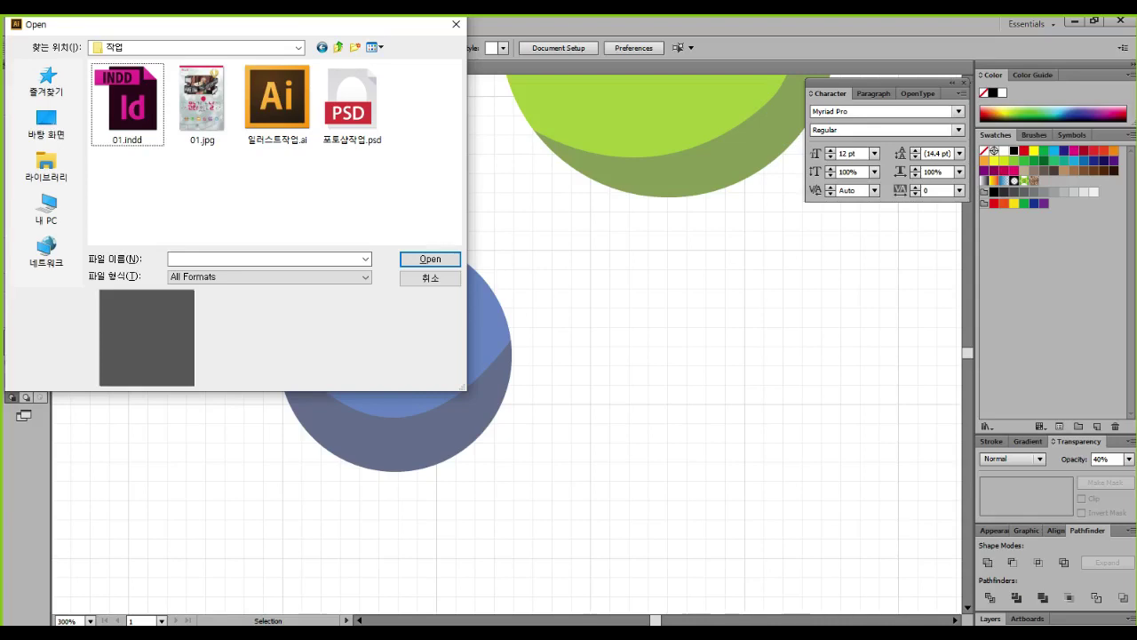
double_click(277, 97)
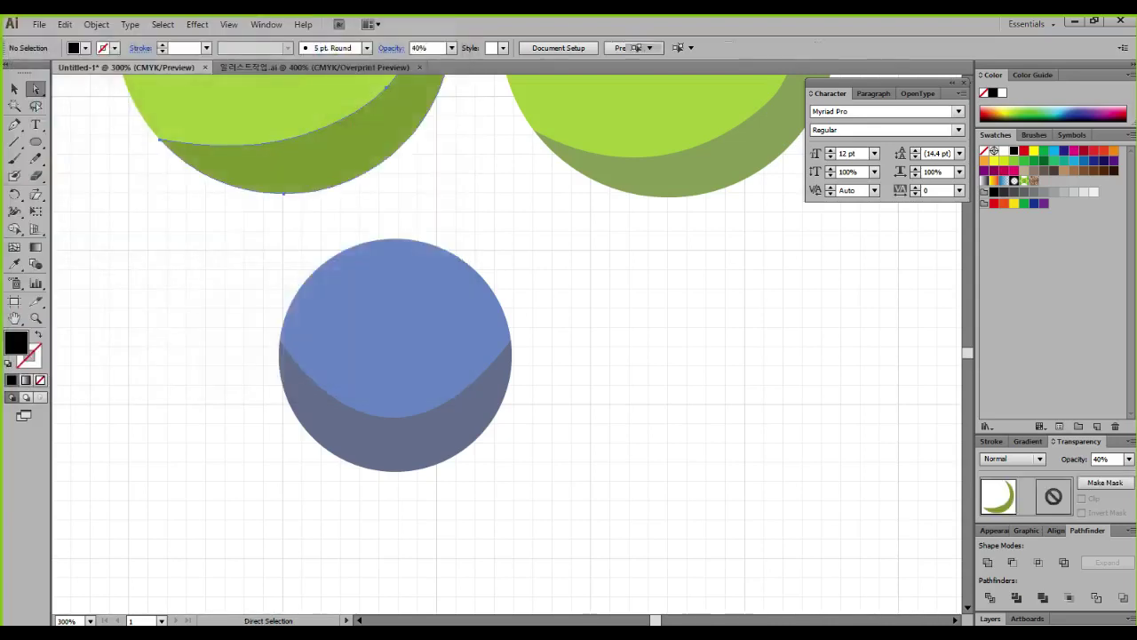
key("ctrl+shift+a")
key("v")
Open 일러스트작업.ai in another window from the 작업 folder inside 04. 문화가있는날 포스터
key("ctrl+o")
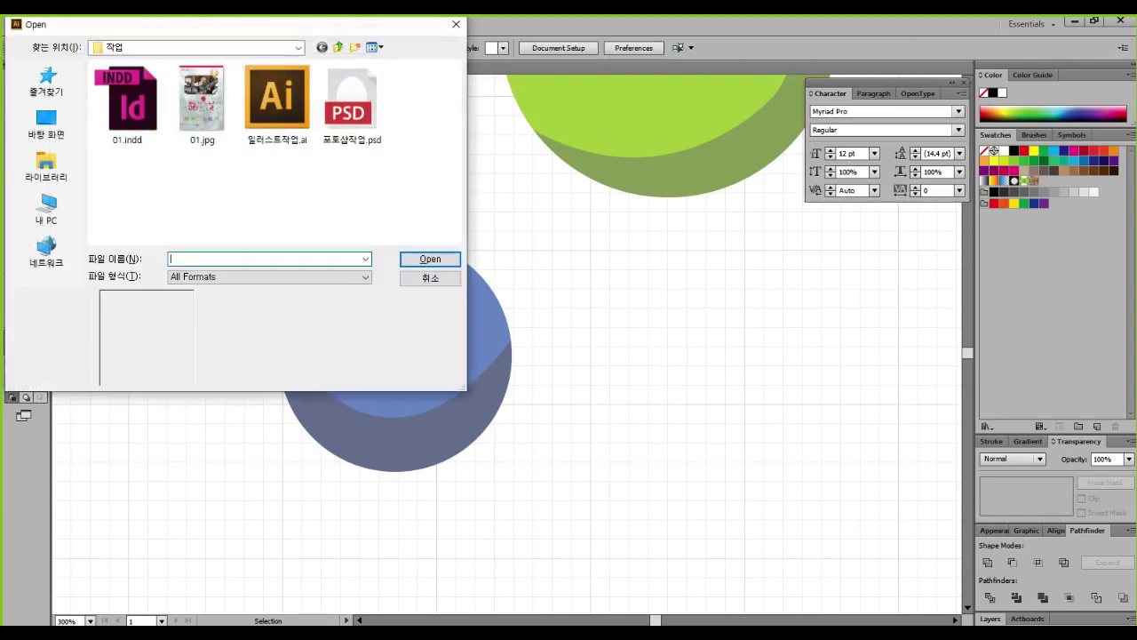
left_click(338, 47)
left_click(338, 47)
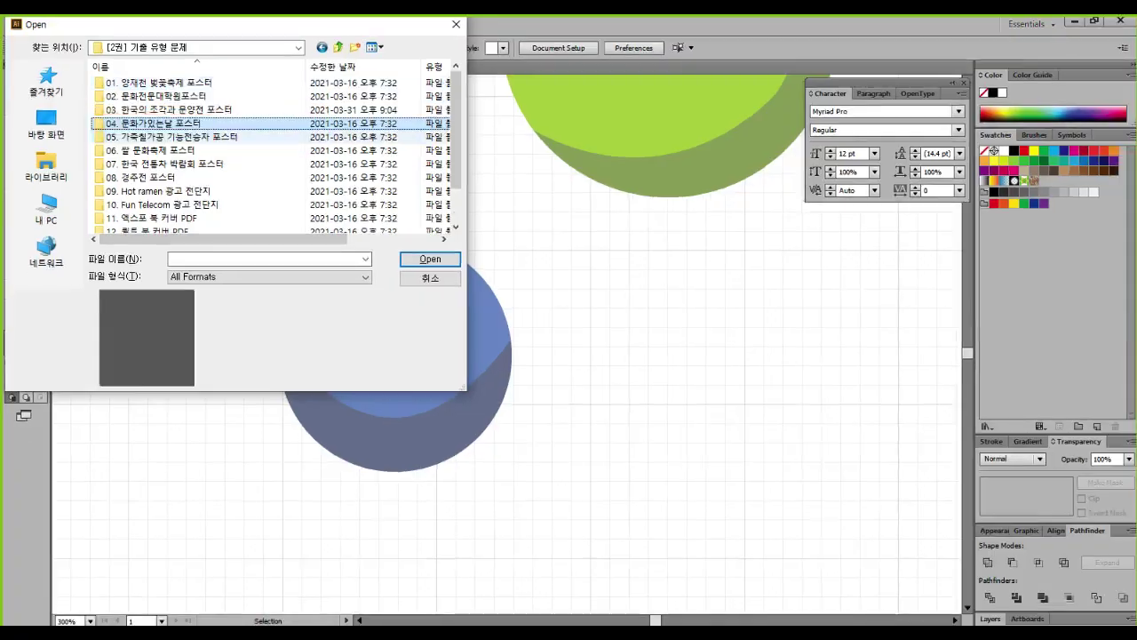
double_click(373, 234)
left_click(124, 104)
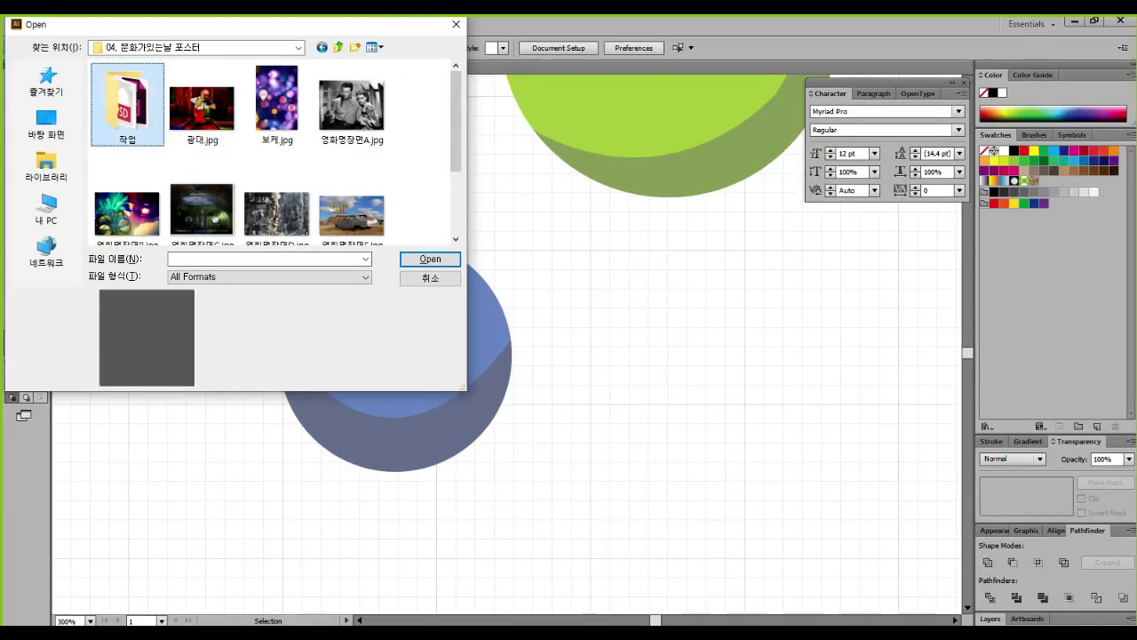
double_click(127, 104)
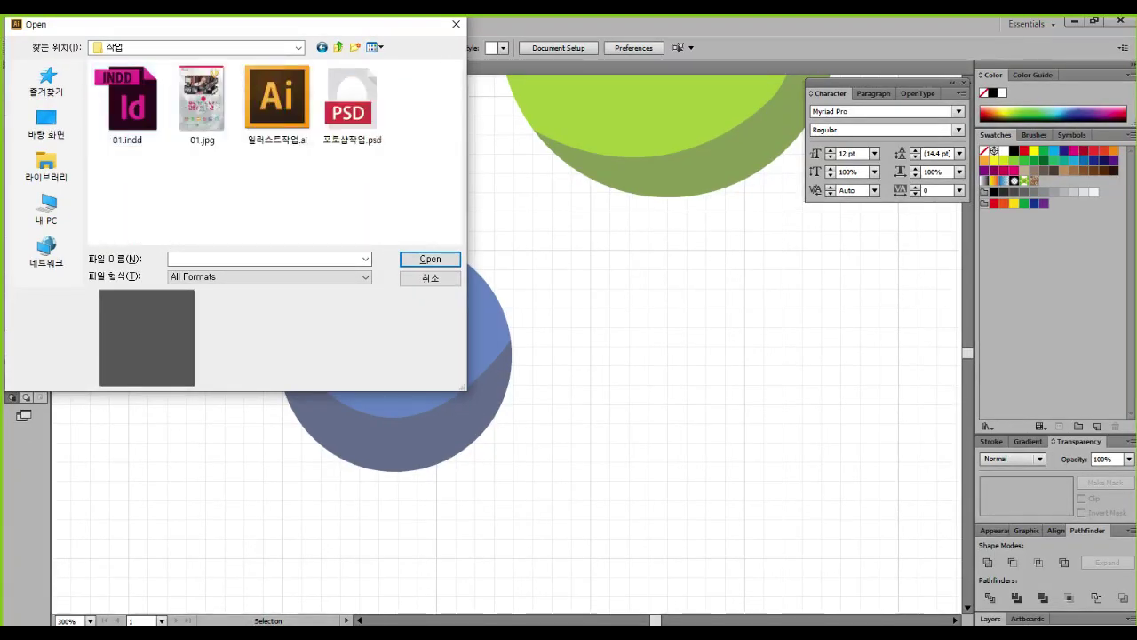
left_click(277, 104)
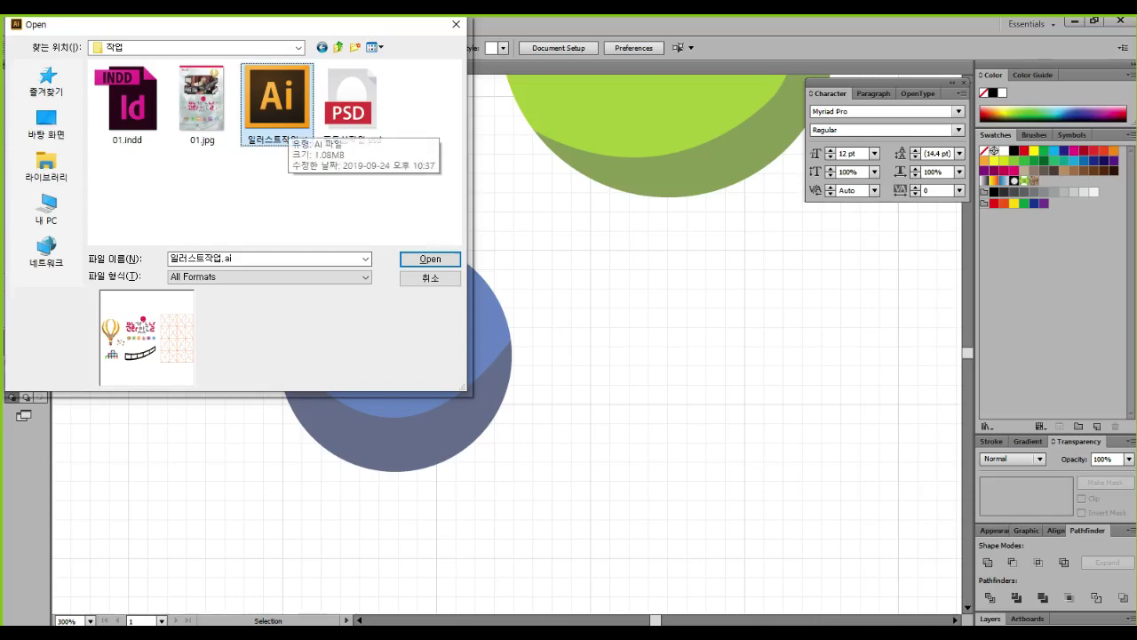
left_click(430, 259)
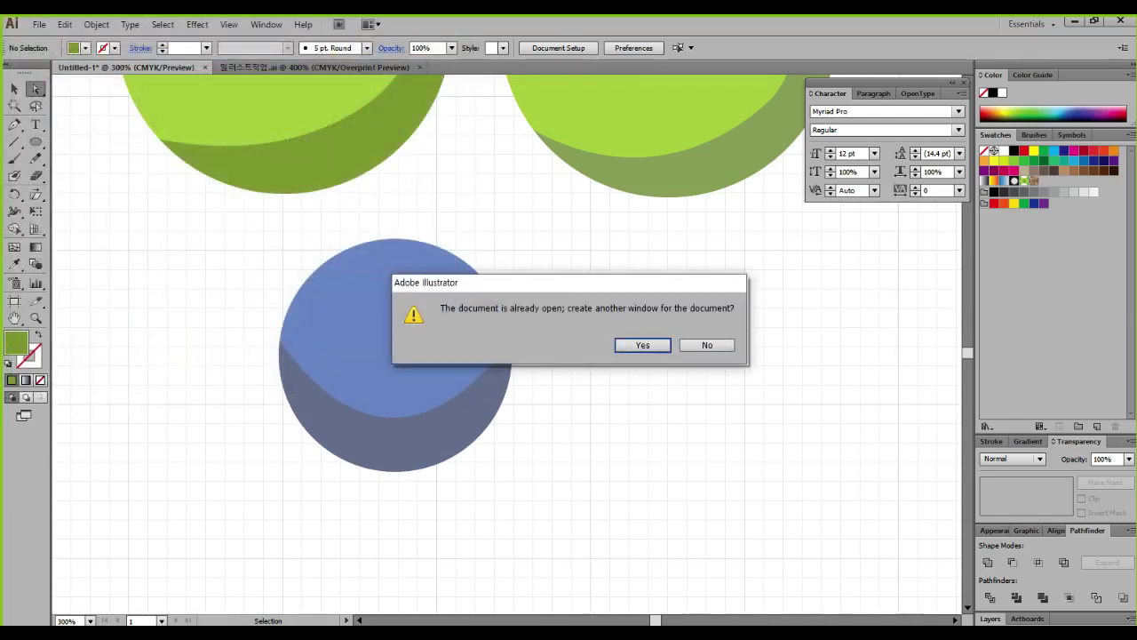
left_click(641, 344)
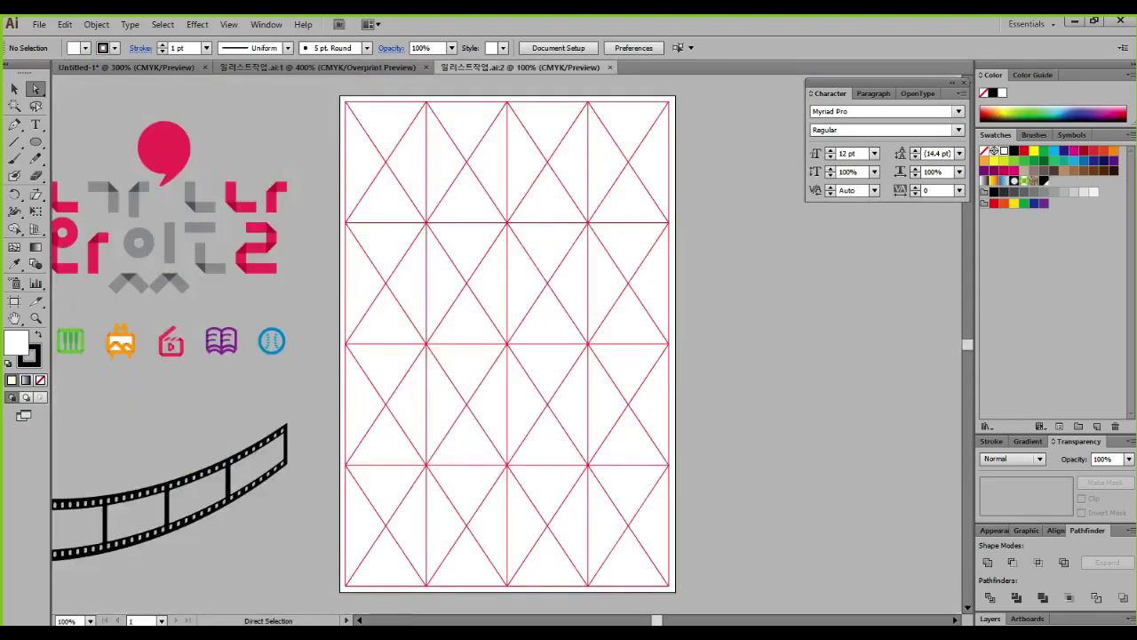
Move the hot-air balloon's semi-transparent shadow group aside to inspect it, undo the move, and deselect it
key("space")
left_click_drag(640, 344, 878, 276)
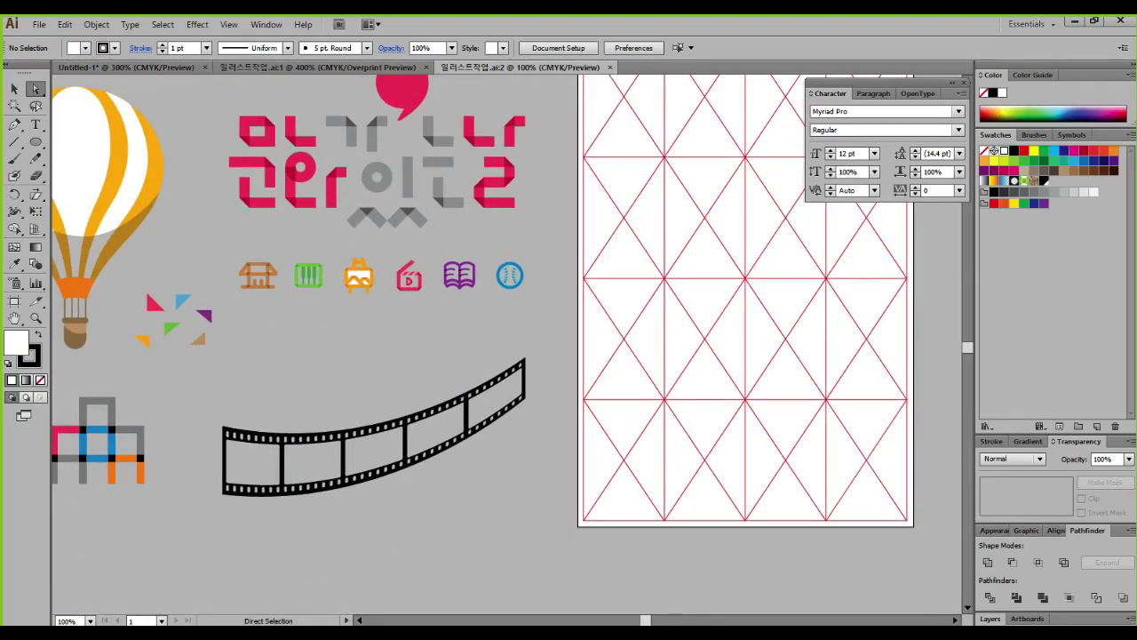
key("space")
left_click_drag(568, 347, 714, 361)
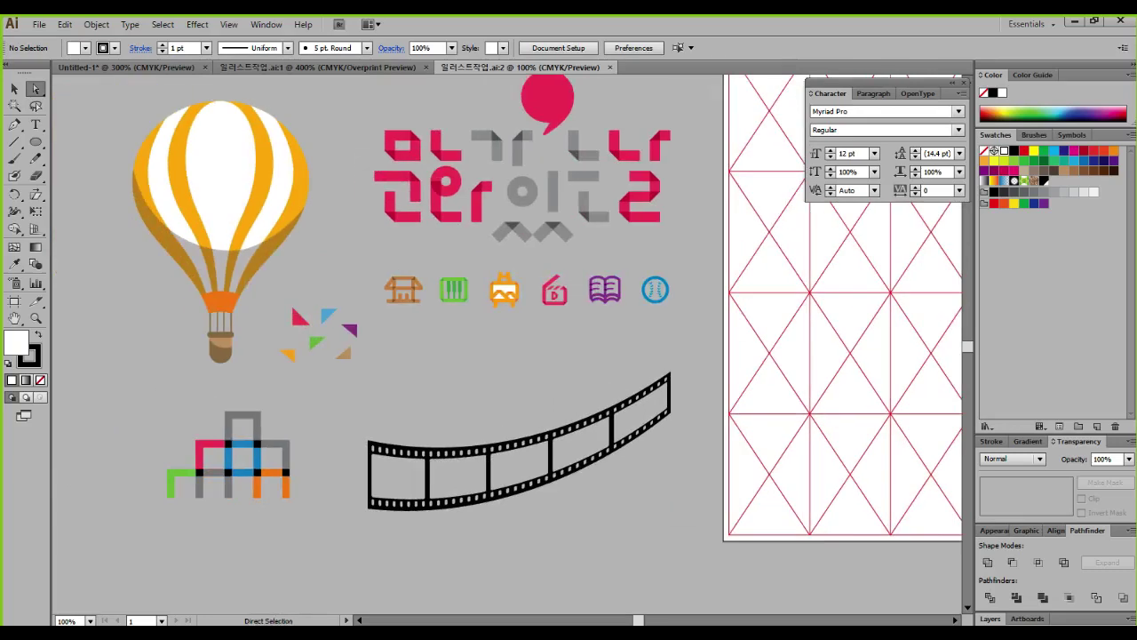
left_click(222, 267)
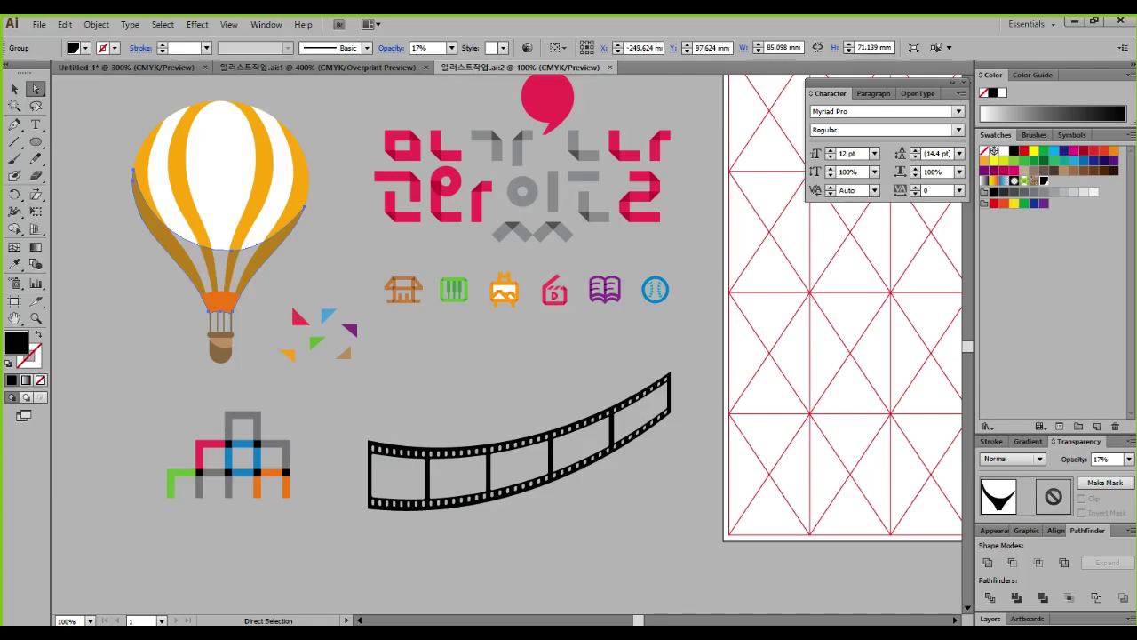
left_click_drag(257, 258, 361, 295)
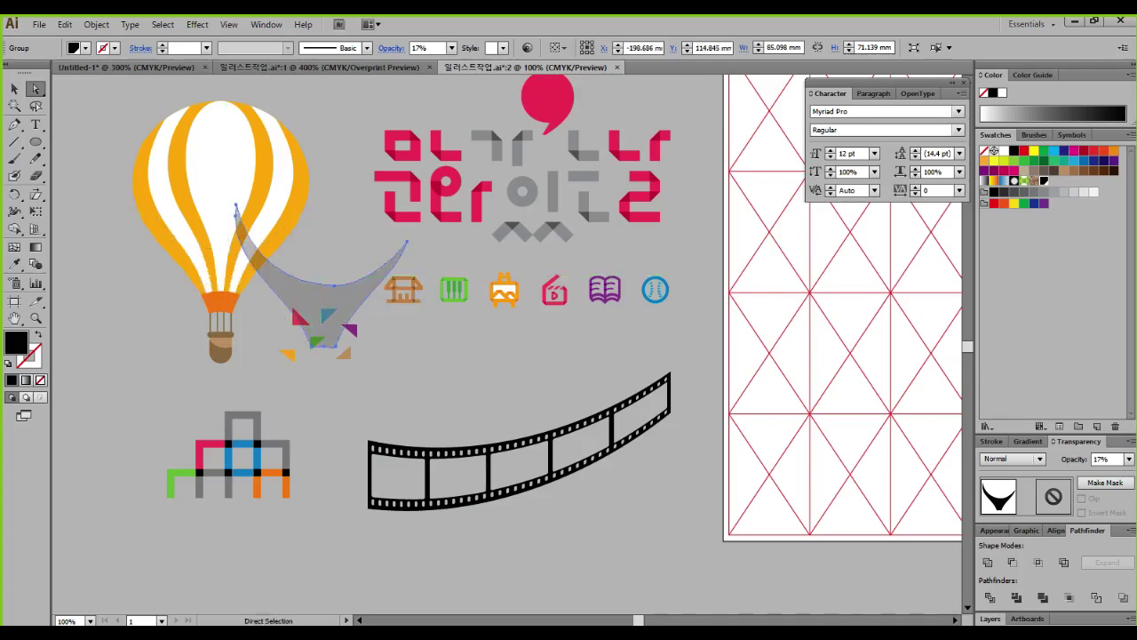
key("ctrl+z")
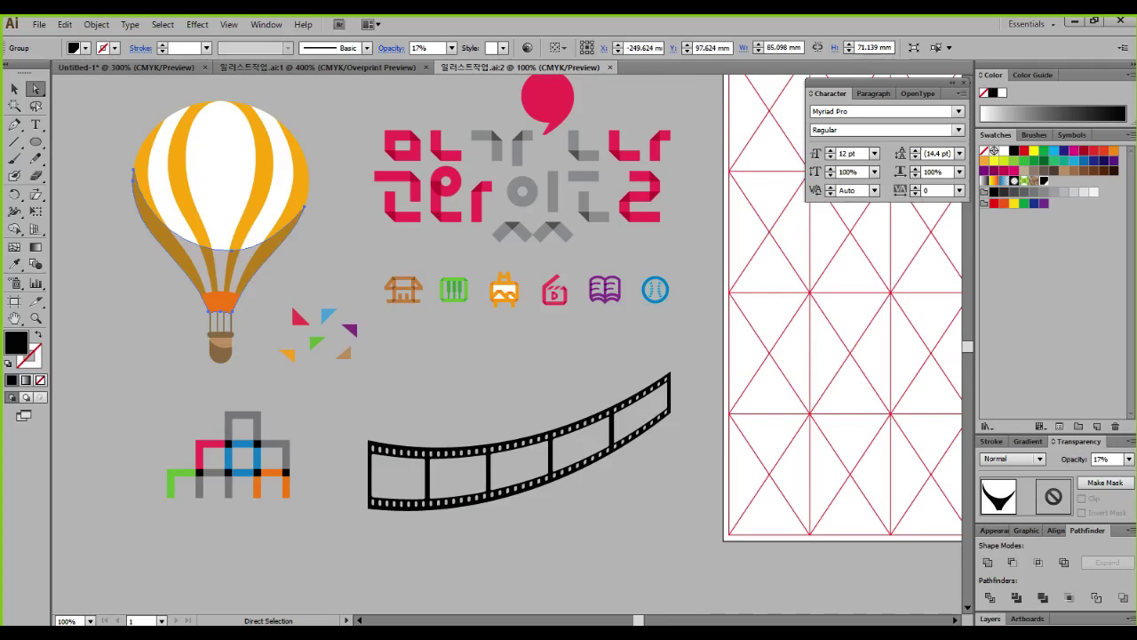
left_click(349, 265)
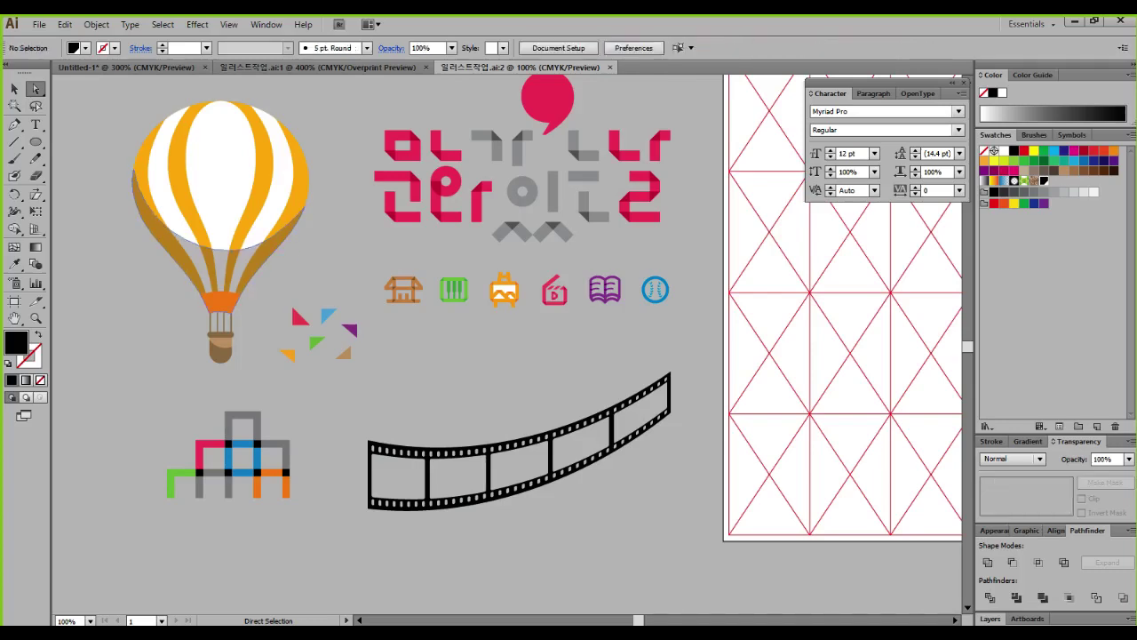
Move the semi-transparent shadow group off the hot-air balloon over the small coloured triangles beside it
left_click_drag(235, 250, 352, 267)
scroll(246, 284, "up", 1)
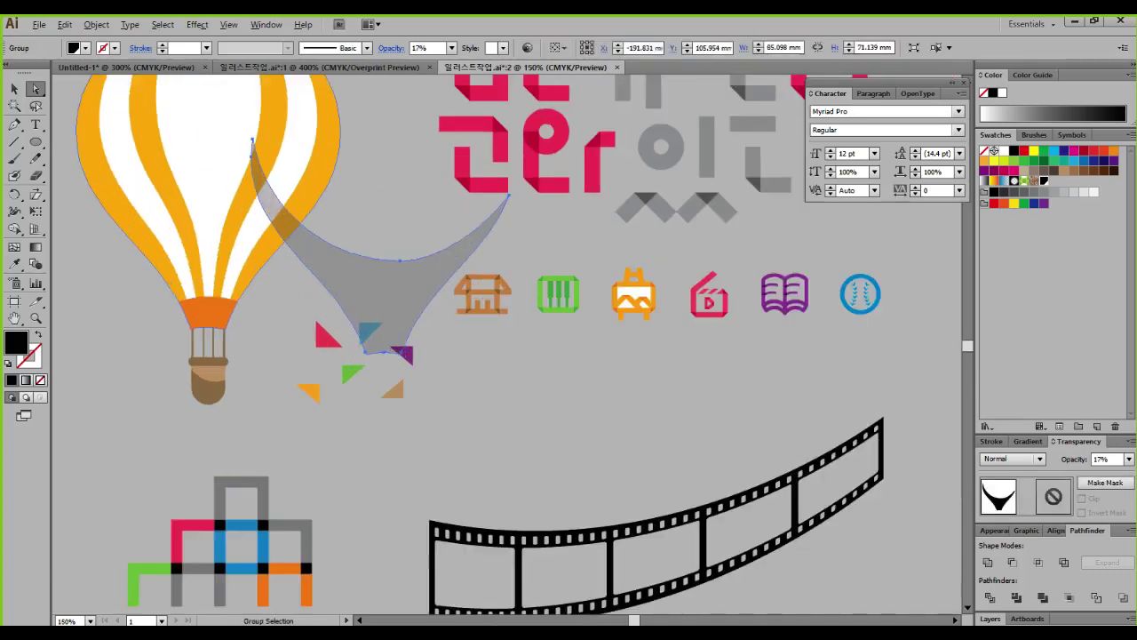
Undo the last move of the semi-transparent shadow group so it sits on the hot-air balloon again
key("ctrl+z")
left_click_drag(247, 284, 392, 402)
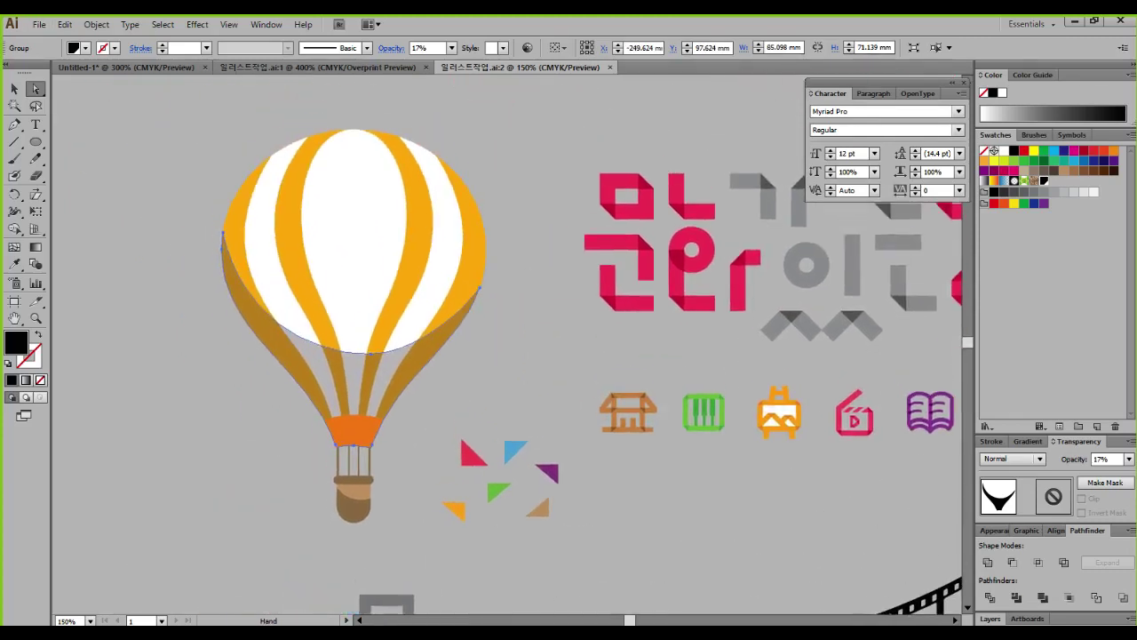
mouse_move(337, 436)
left_mouse_down()
mouse_move(263, 330)
mouse_move(237, 268)
mouse_move(254, 185)
mouse_move(316, 135)
mouse_move(434, 153)
mouse_move(477, 191)
mouse_move(489, 242)
mouse_move(382, 439)
left_mouse_up()
mouse_move(222, 210)
left_mouse_down()
mouse_move(271, 311)
mouse_move(340, 352)
mouse_move(418, 345)
mouse_move(479, 306)
mouse_move(531, 228)
left_mouse_up()
left_click_drag(479, 140, 320, 275)
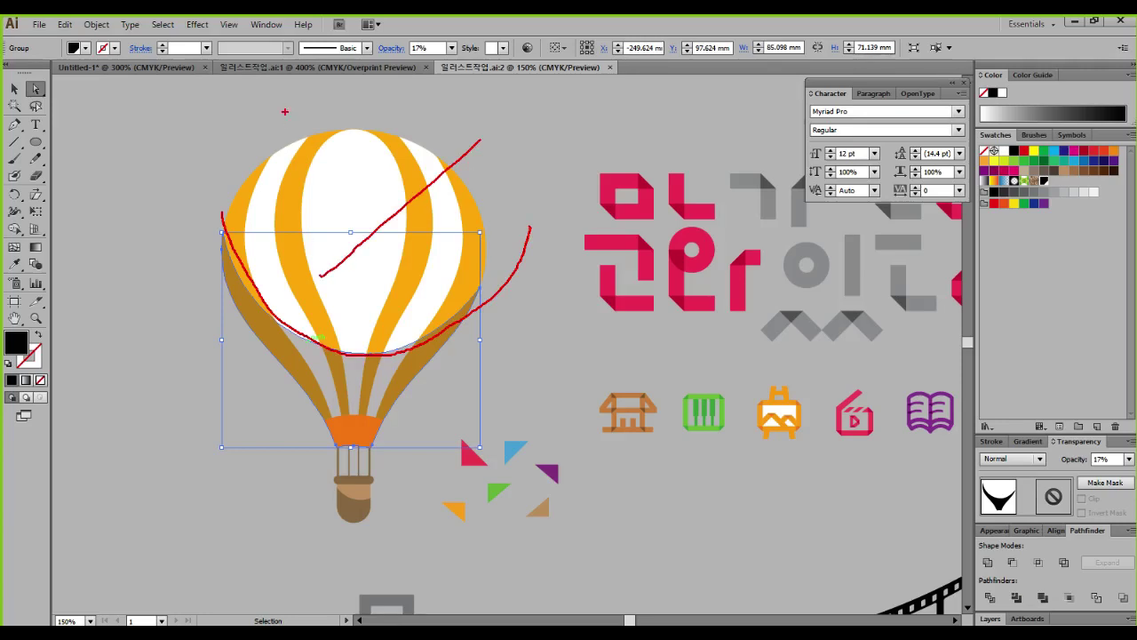
left_click_drag(285, 113, 414, 330)
key("Escape")
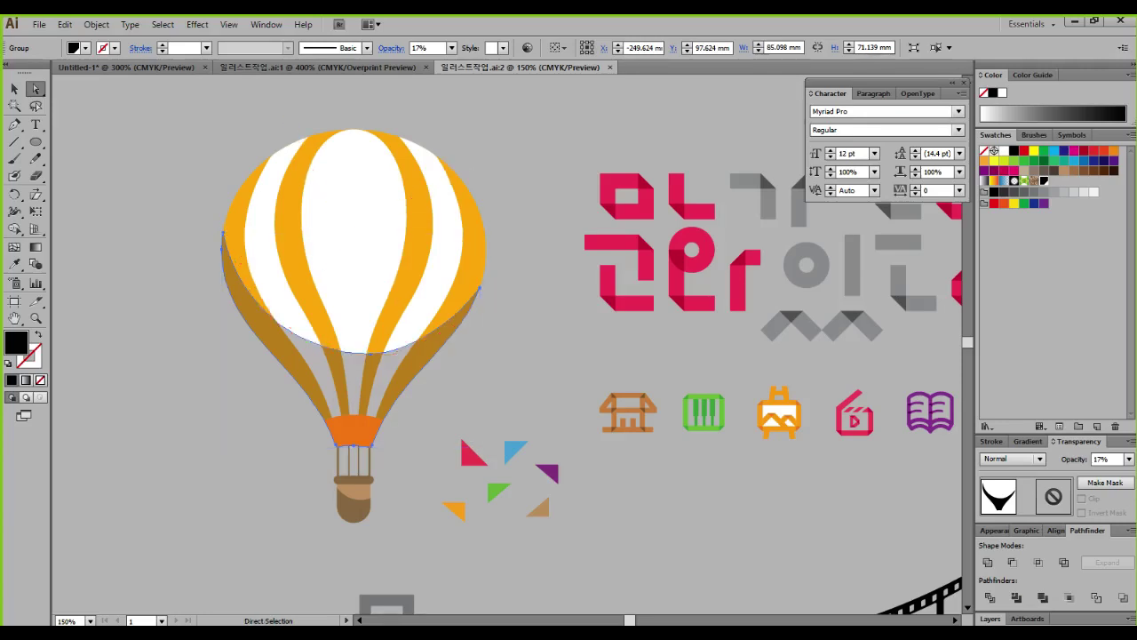
Duplicate the whole hot-air balloon and place the copy in the empty area on the original's left side
left_click_drag(356, 267, 555, 280)
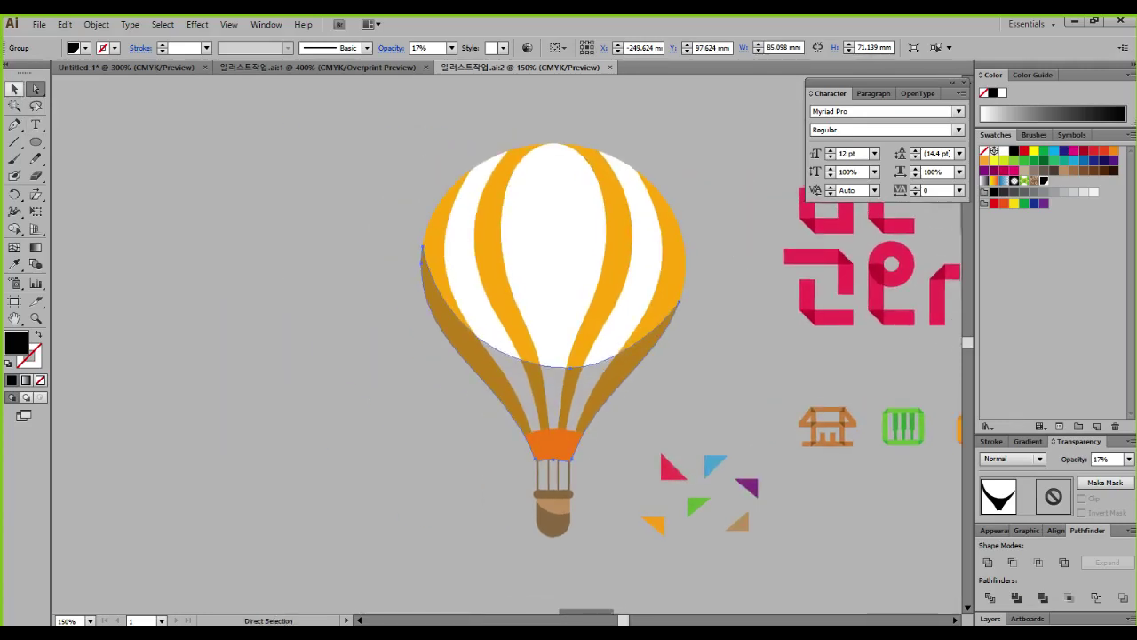
left_click(14, 89)
left_click(569, 281)
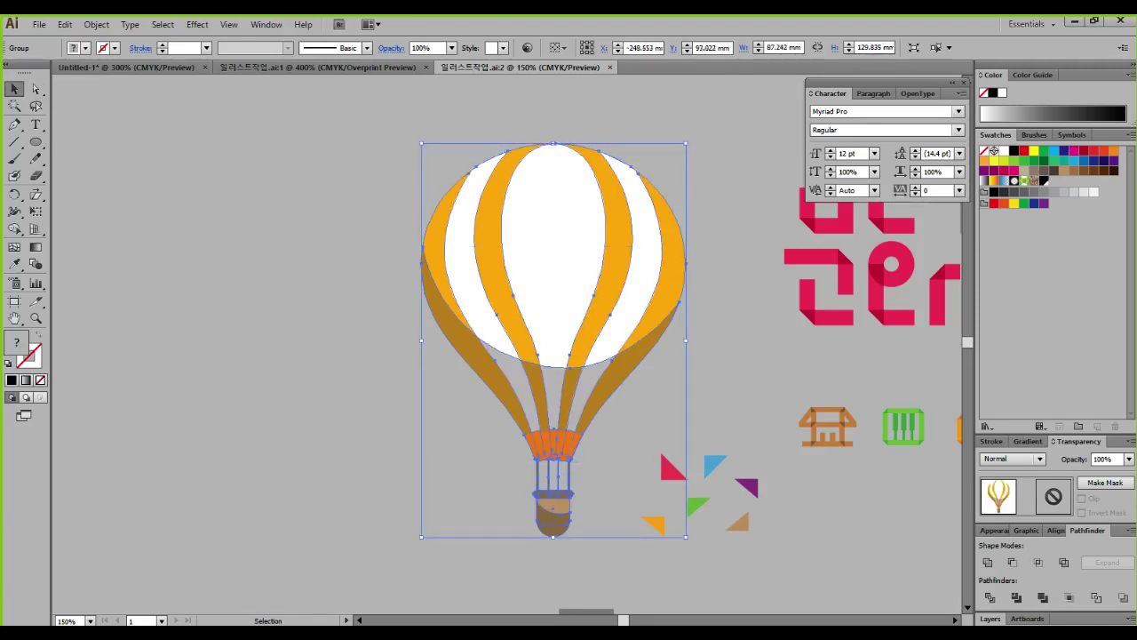
left_click_drag(554, 206, 552, 230, "alt")
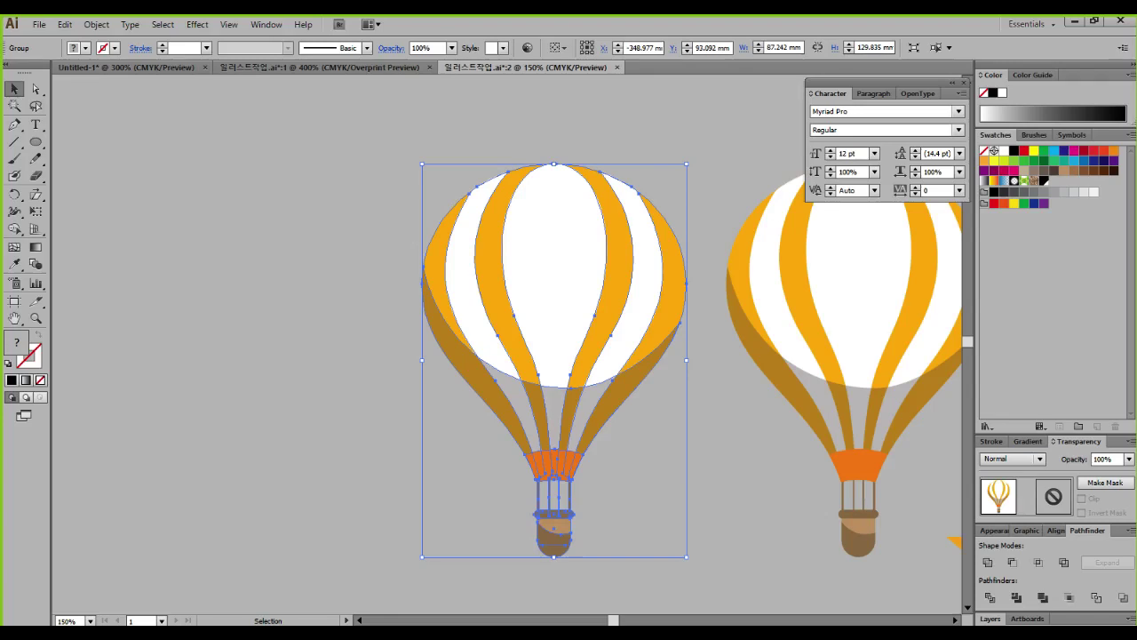
Delete only the semi-transparent shadow group from the balloon copy, keeping its stripes and basket
key("a")
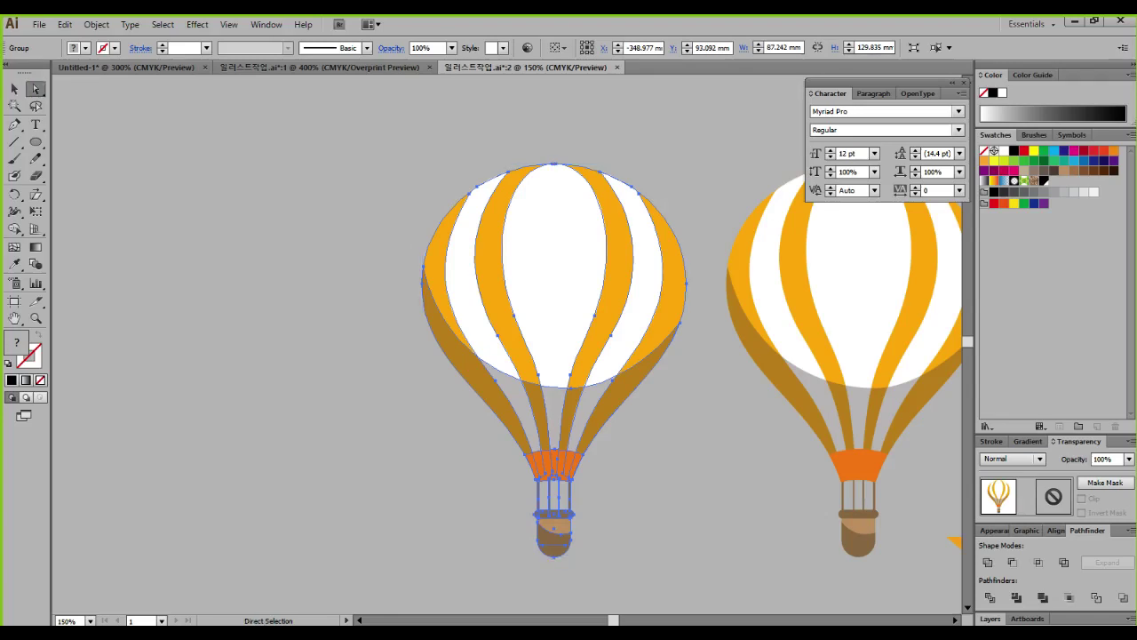
left_click(658, 428)
left_click(601, 402)
key("Delete")
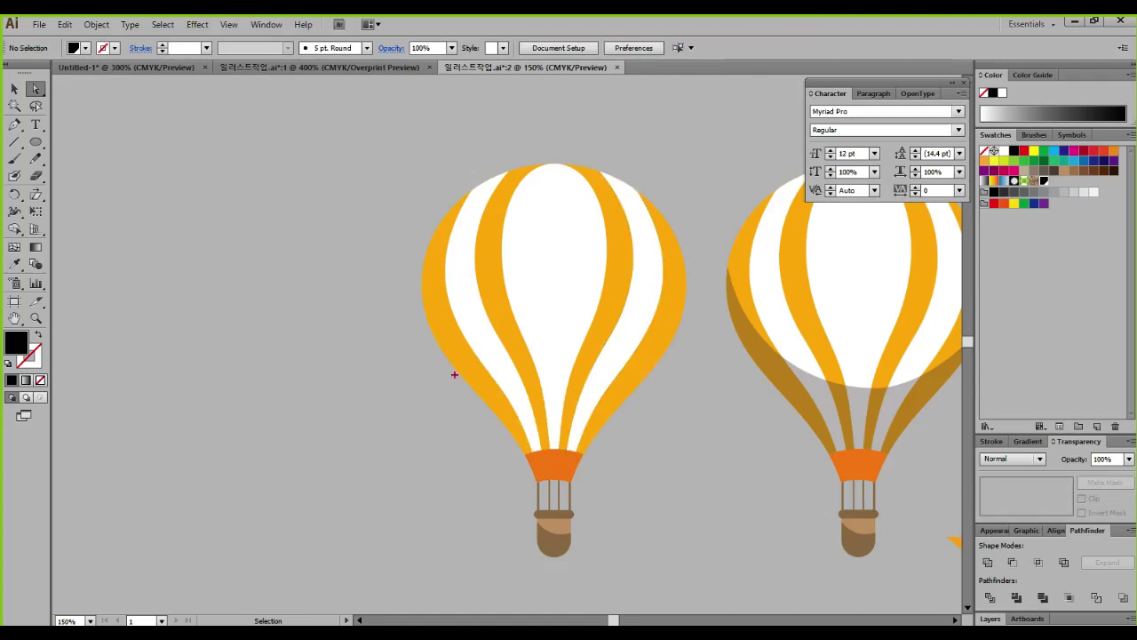
mouse_move(406, 275)
left_mouse_down()
mouse_move(435, 337)
mouse_move(514, 391)
mouse_move(629, 392)
mouse_move(702, 328)
left_mouse_up()
left_click_drag(610, 270, 571, 334)
mouse_move(423, 286)
left_mouse_down()
mouse_move(421, 315)
mouse_move(502, 389)
mouse_move(614, 398)
mouse_move(701, 332)
left_mouse_up()
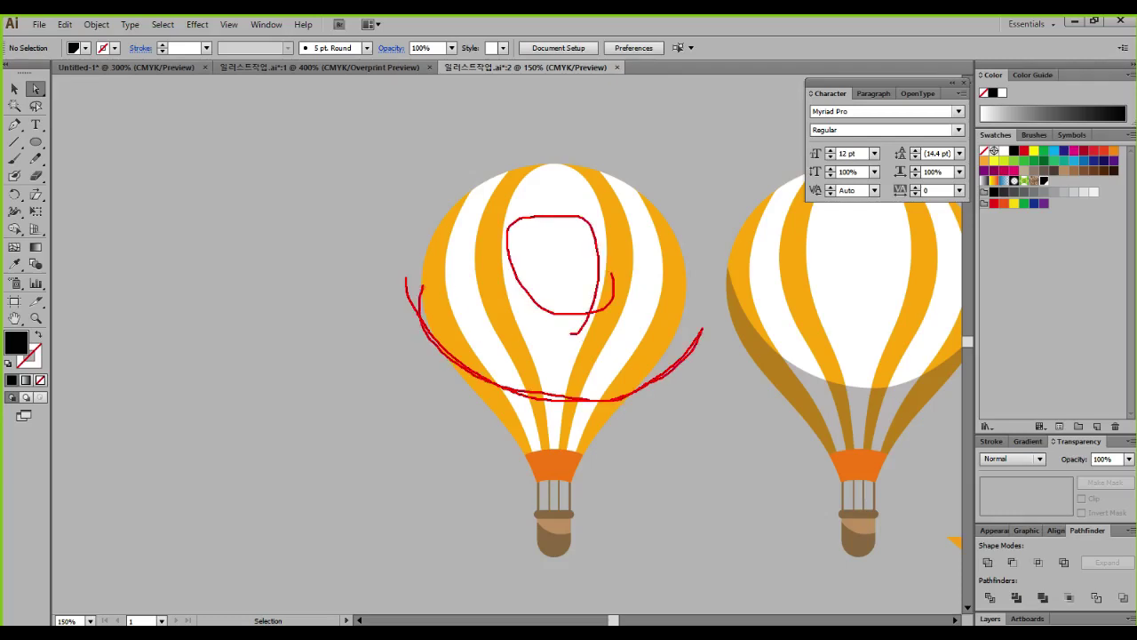
key("e")
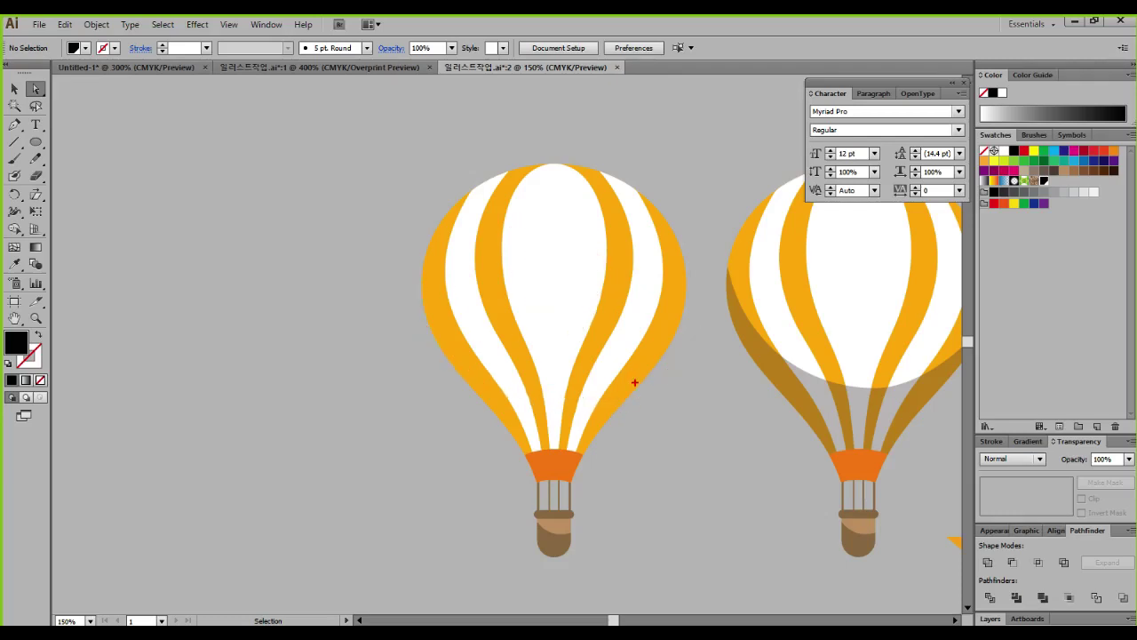
mouse_move(402, 298)
left_mouse_down()
mouse_move(480, 353)
mouse_move(563, 364)
mouse_move(634, 341)
mouse_move(682, 302)
mouse_move(601, 432)
left_mouse_up()
mouse_move(579, 479)
left_mouse_down()
mouse_move(536, 482)
mouse_move(425, 330)
left_mouse_up()
mouse_move(480, 358)
left_mouse_down()
mouse_move(540, 361)
mouse_move(563, 386)
mouse_move(616, 378)
mouse_move(582, 453)
left_mouse_up()
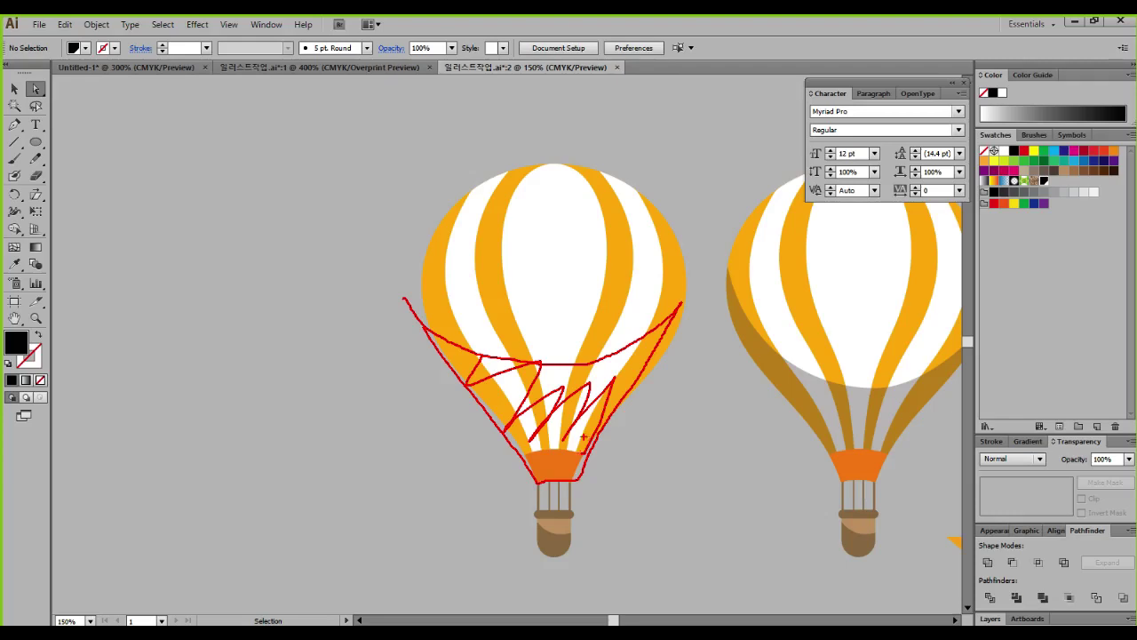
key("Escape")
key("space")
mouse_move(826, 444)
left_mouse_down()
mouse_move(604, 392)
mouse_move(99, 215)
left_mouse_up()
mouse_move(578, 382)
left_mouse_down()
mouse_move(427, 318)
mouse_move(402, 334)
mouse_move(461, 316)
left_mouse_up()
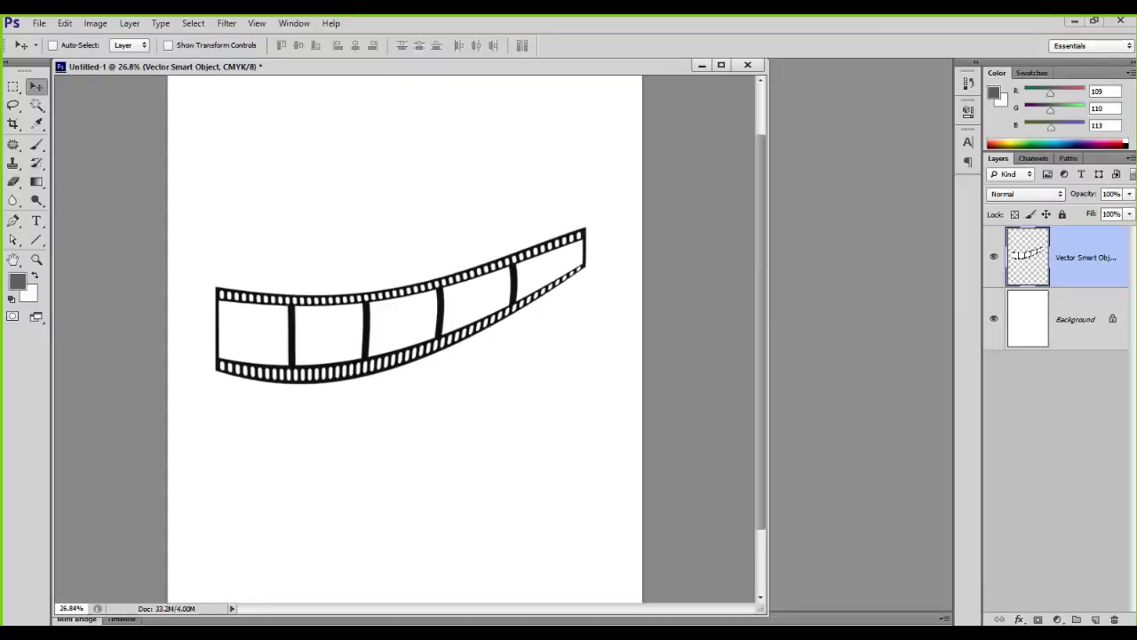
In Photoshop, delete the filmstrip's vector smart object layer and close the untitled document without saving
scroll(401, 319, "up", 1)
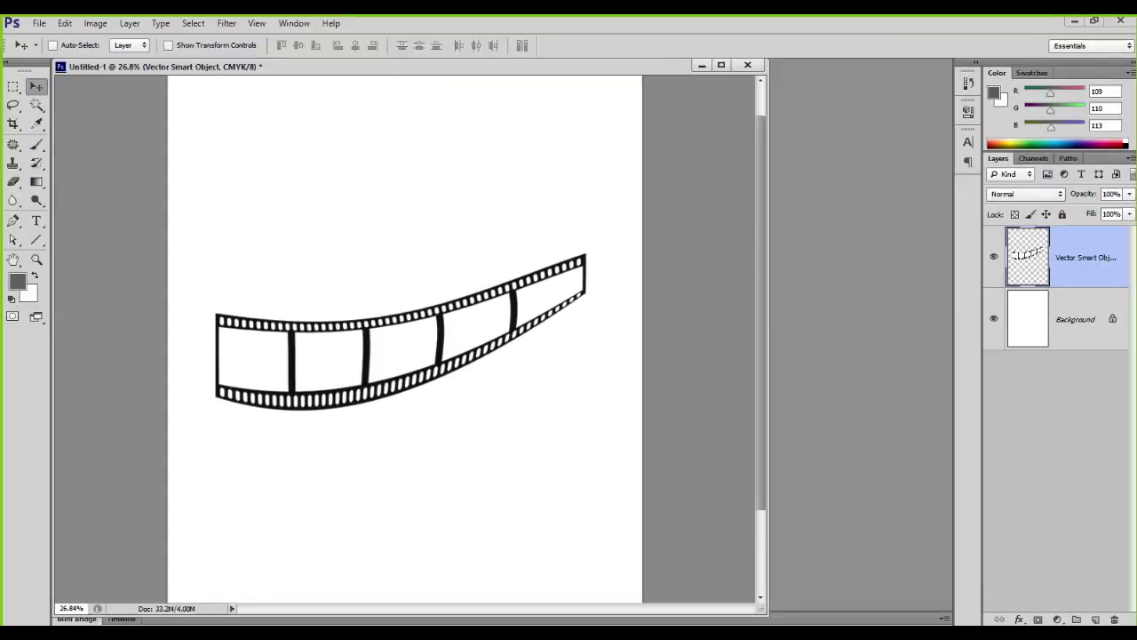
left_click_drag(1093, 280, 1115, 619)
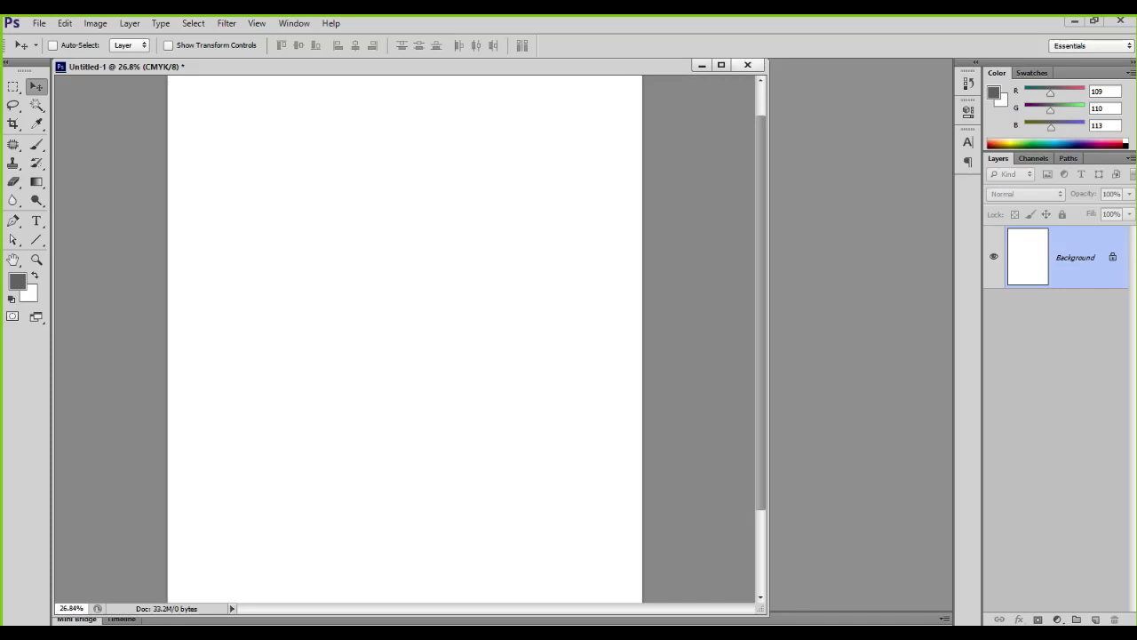
left_click(747, 65)
left_click(573, 254)
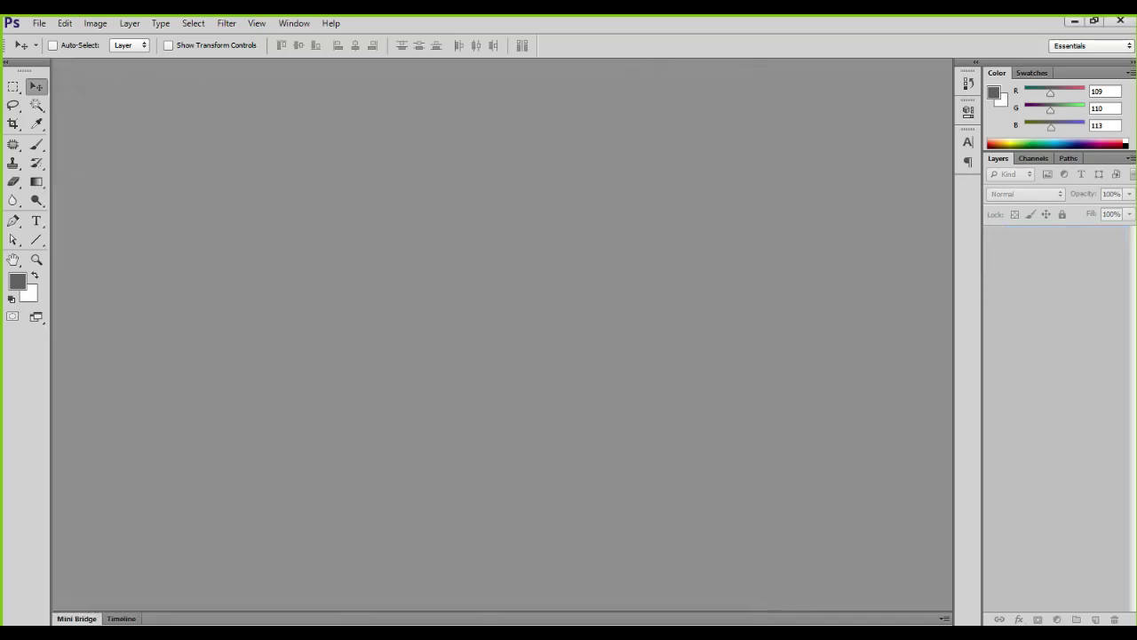
Create a CMYK document 166 mm wide and 246 mm high at 150 pixels/inch, and fit it to its window
key("ctrl+n")
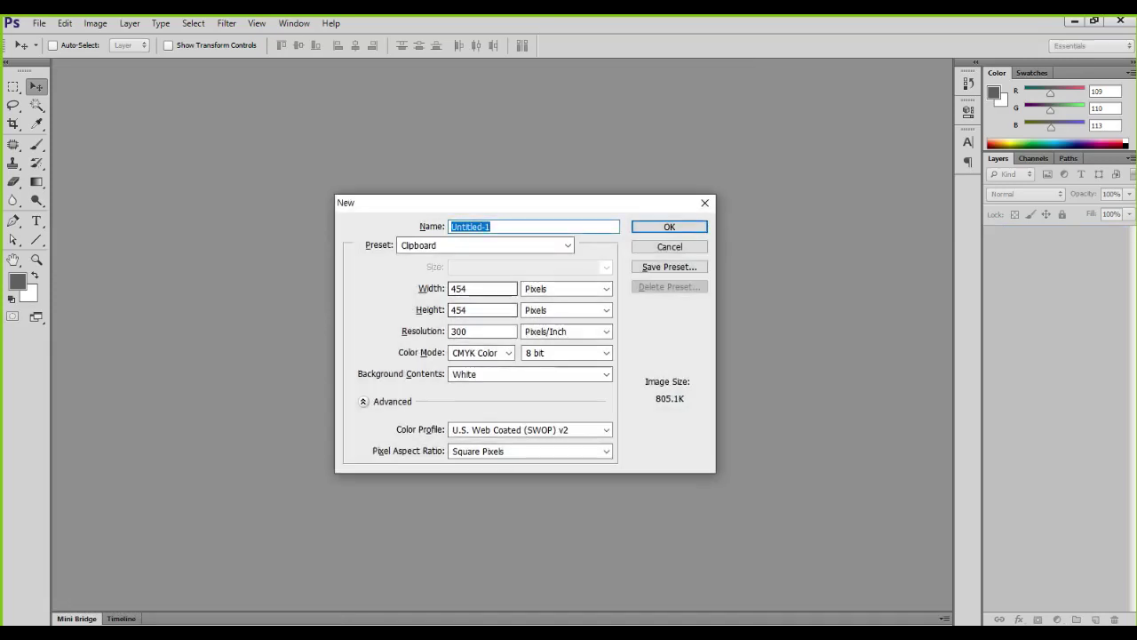
key("Tab")
key("Tab")
type("166")
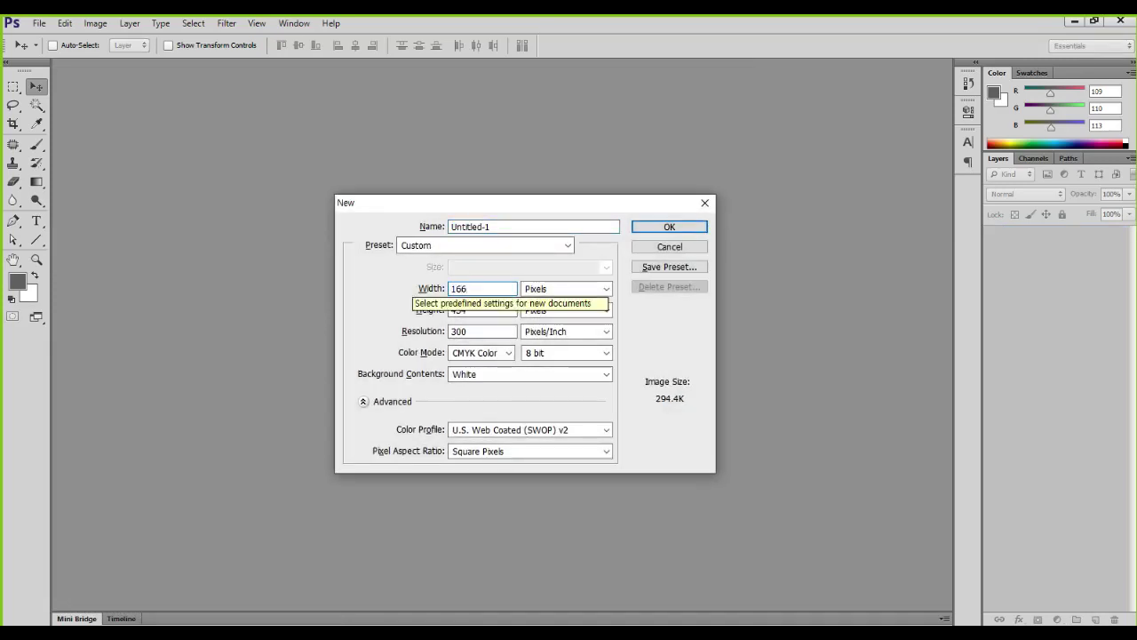
left_click(606, 288)
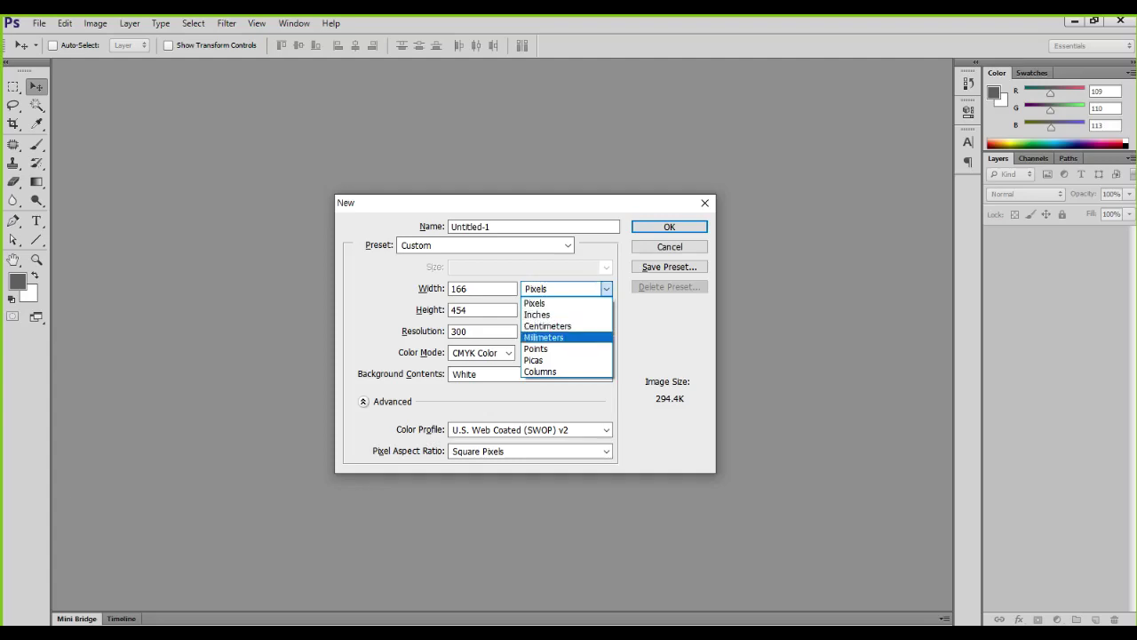
left_click(559, 323)
key("Tab")
type("246")
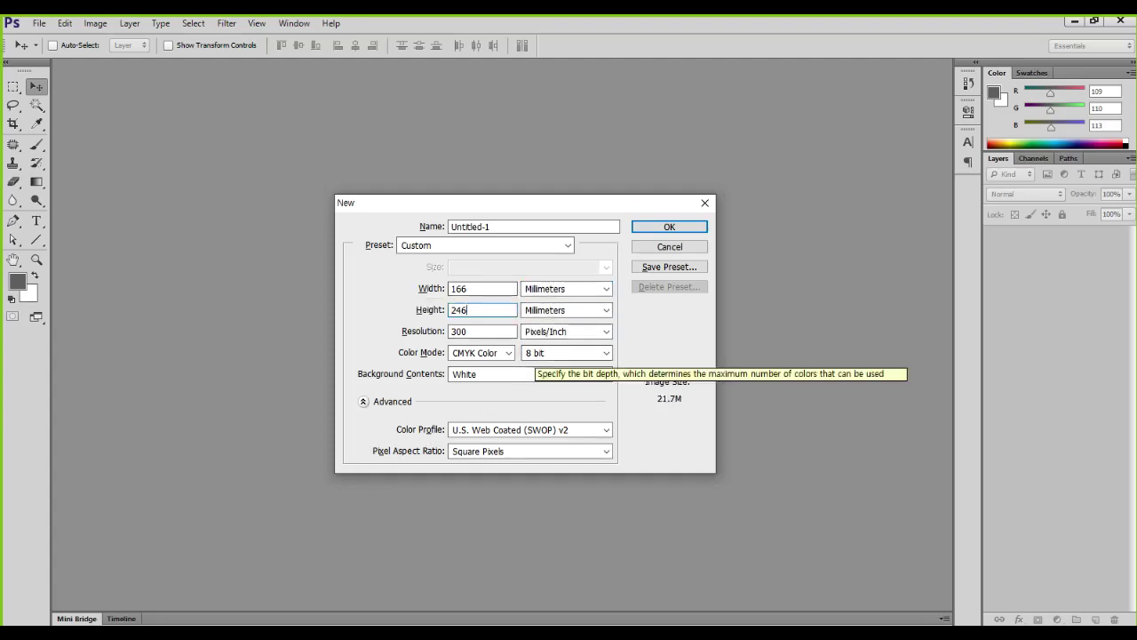
key("Tab")
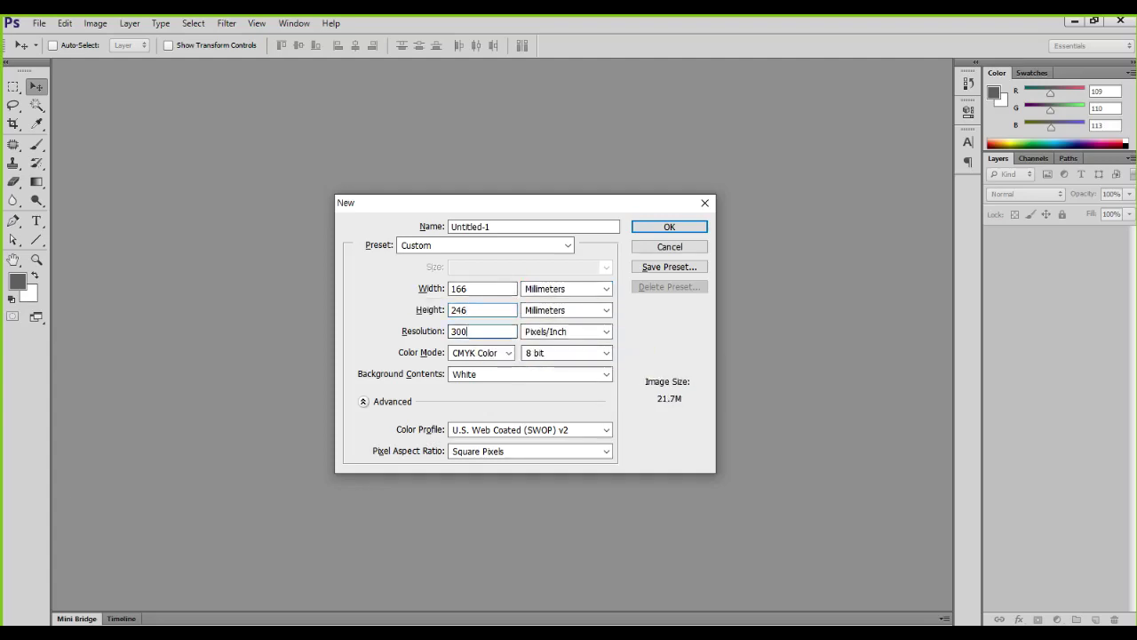
type("150")
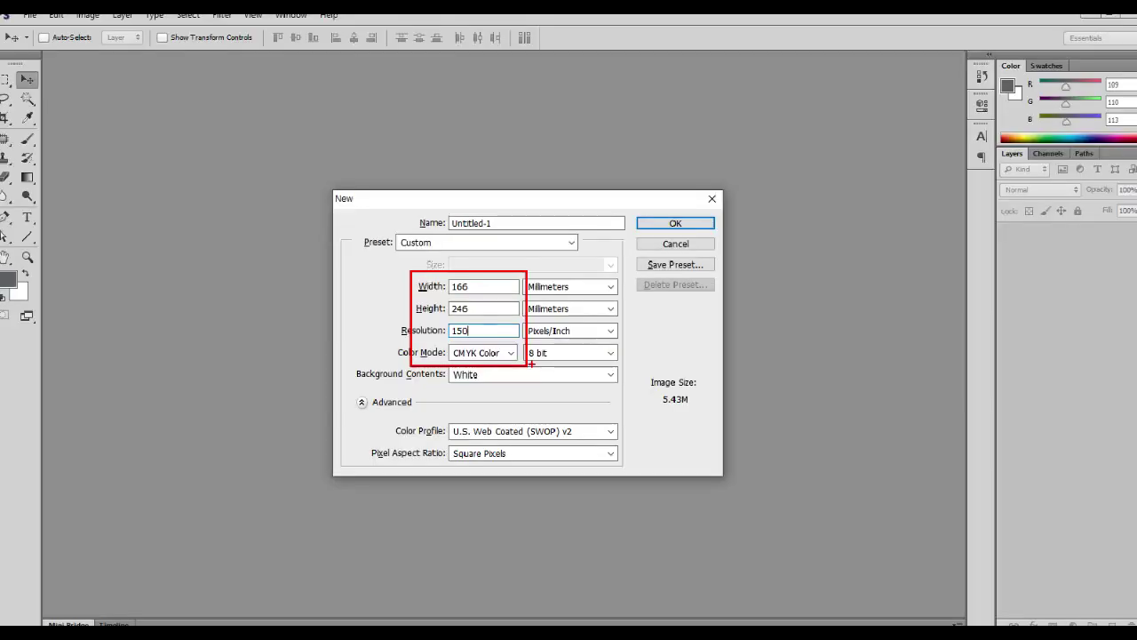
key("Return")
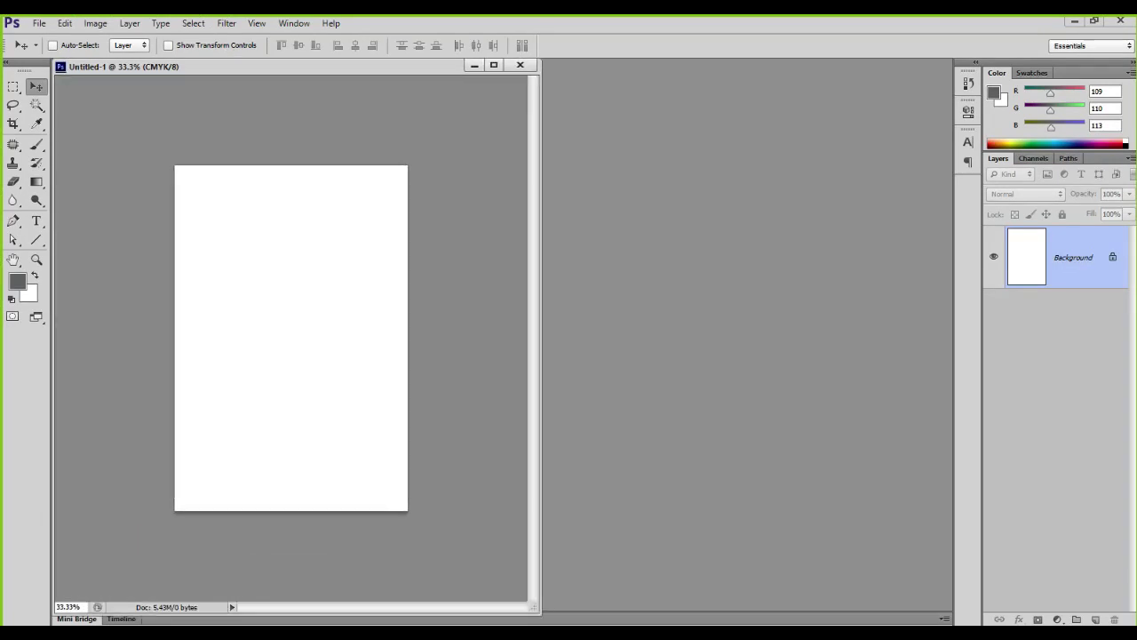
key("ctrl+0")
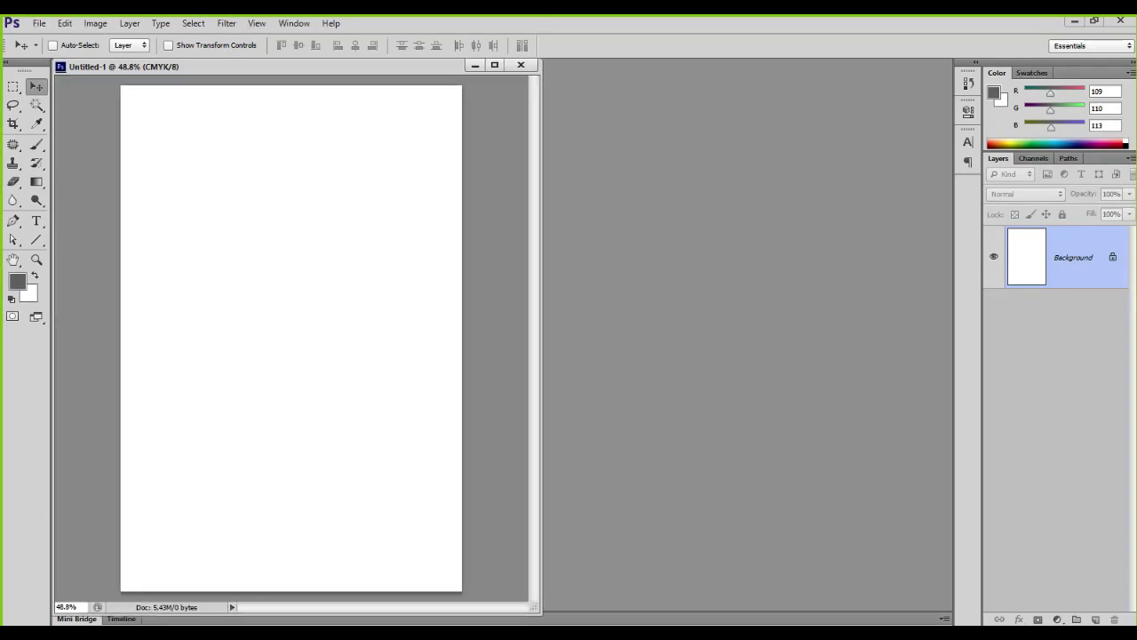
Open 01.jpg from the 작업 folder inside 04. 문화가있는날 포스터, view it beside the blank document, and close it
key("ctrl+o")
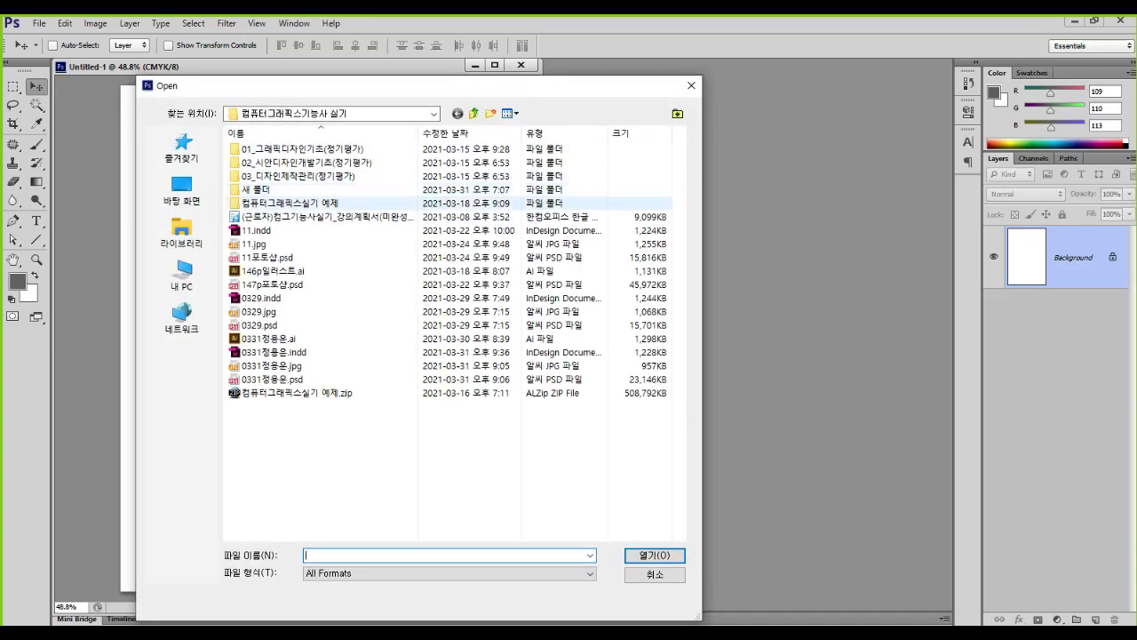
double_click(283, 176)
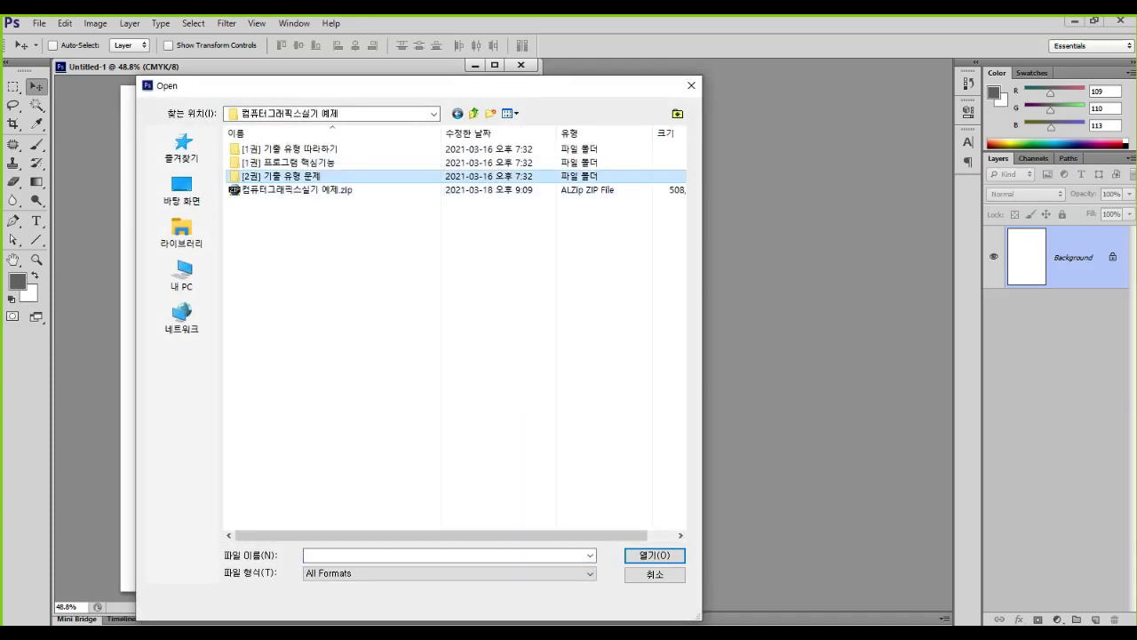
double_click(289, 190)
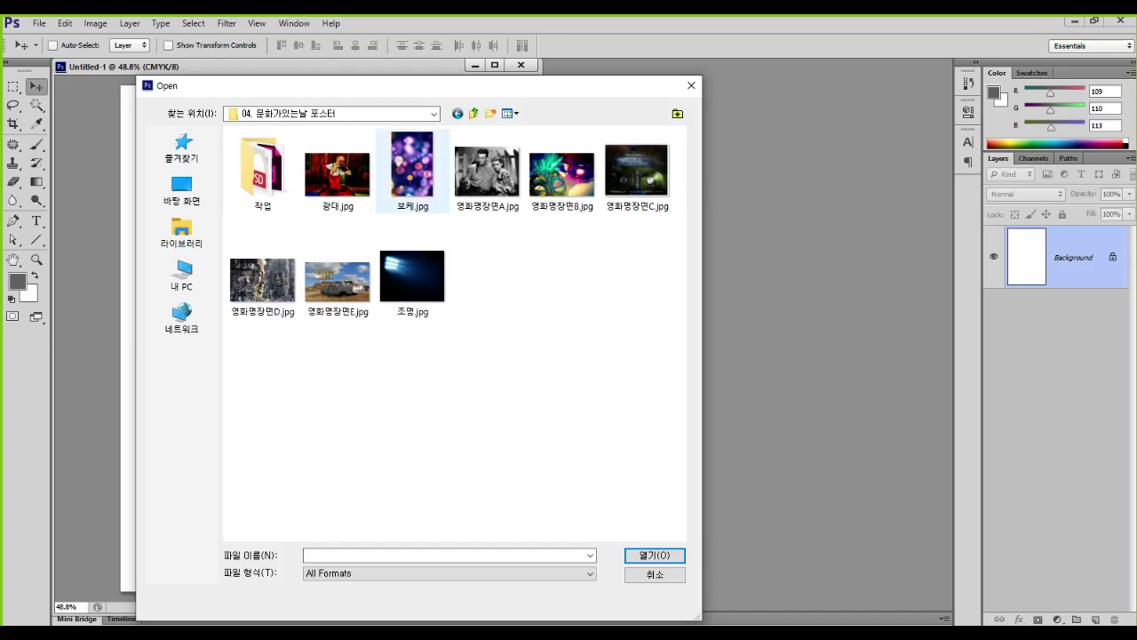
left_click(263, 173)
double_click(263, 169)
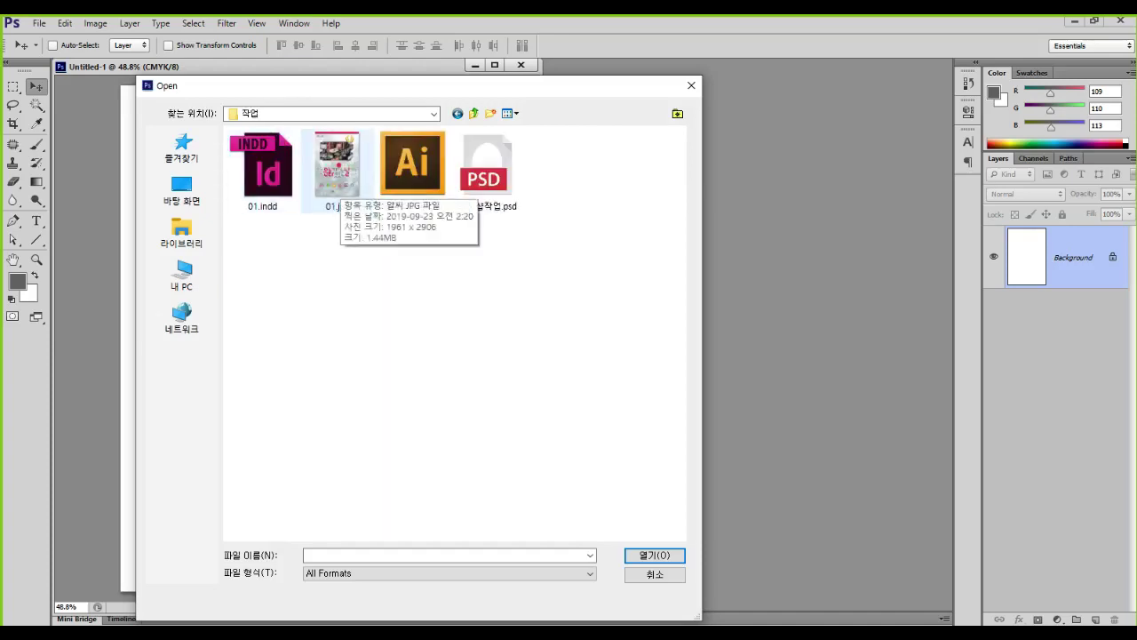
double_click(338, 169)
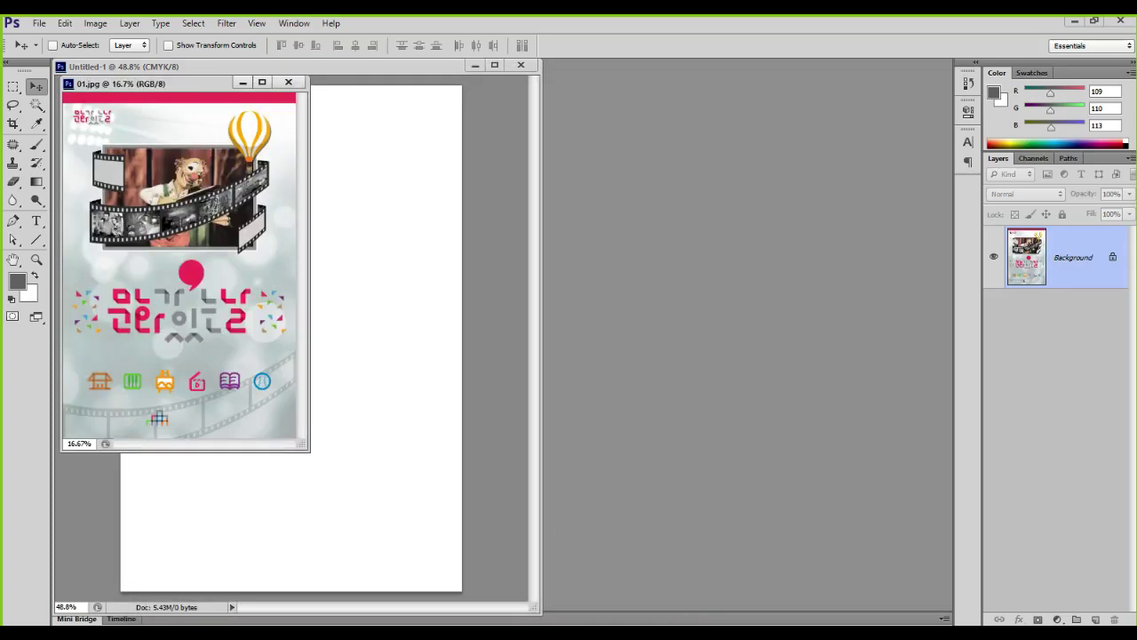
left_click_drag(160, 84, 763, 81)
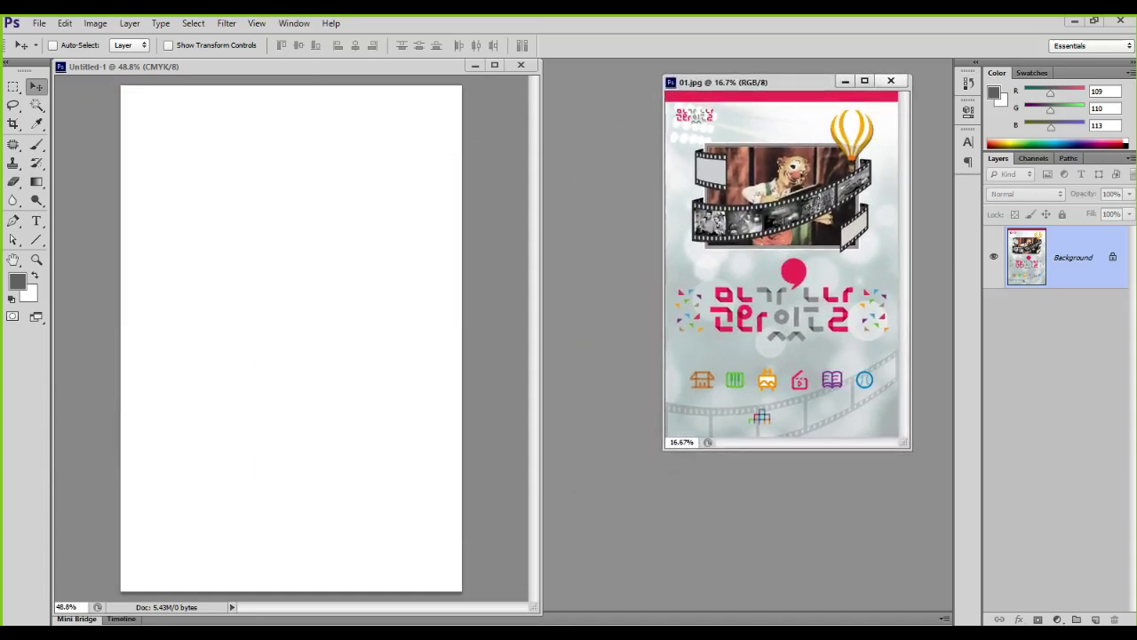
key("ctrl+w")
Open 포토샵작업.psd from the 작업 folder and place its window beside the blank document
key("ctrl+o")
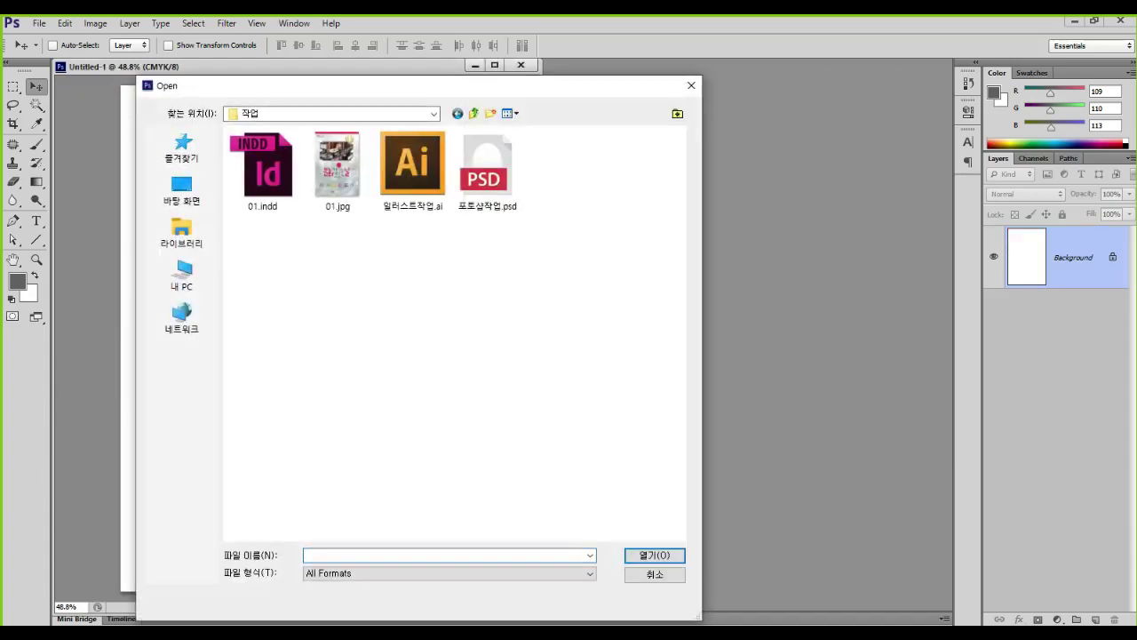
left_click(487, 168)
left_click(655, 555)
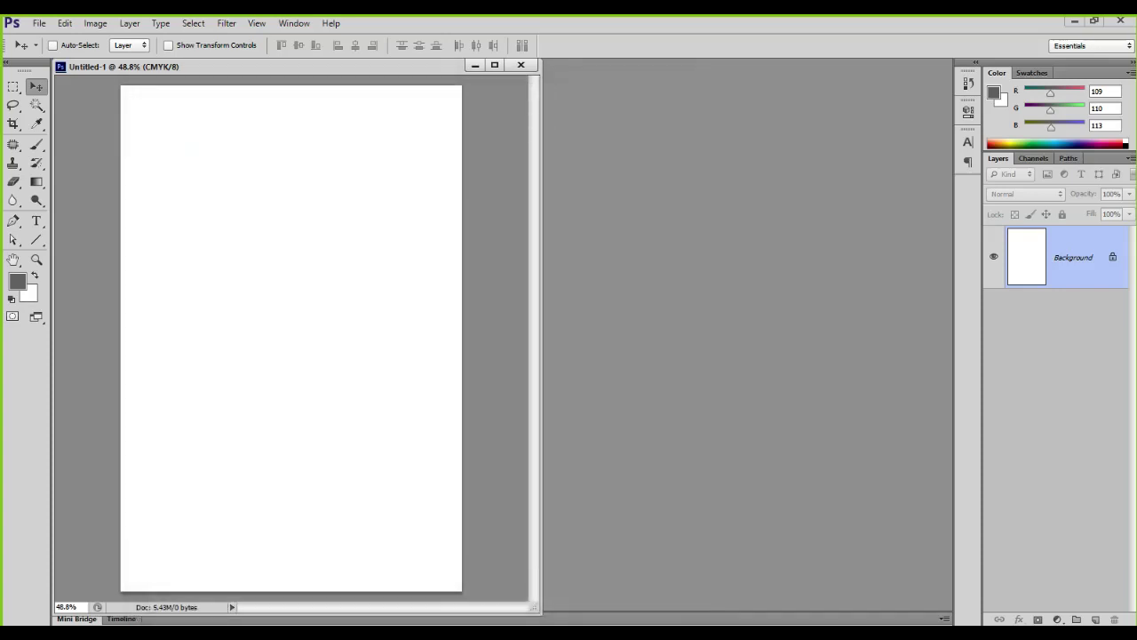
left_click_drag(160, 83, 798, 79)
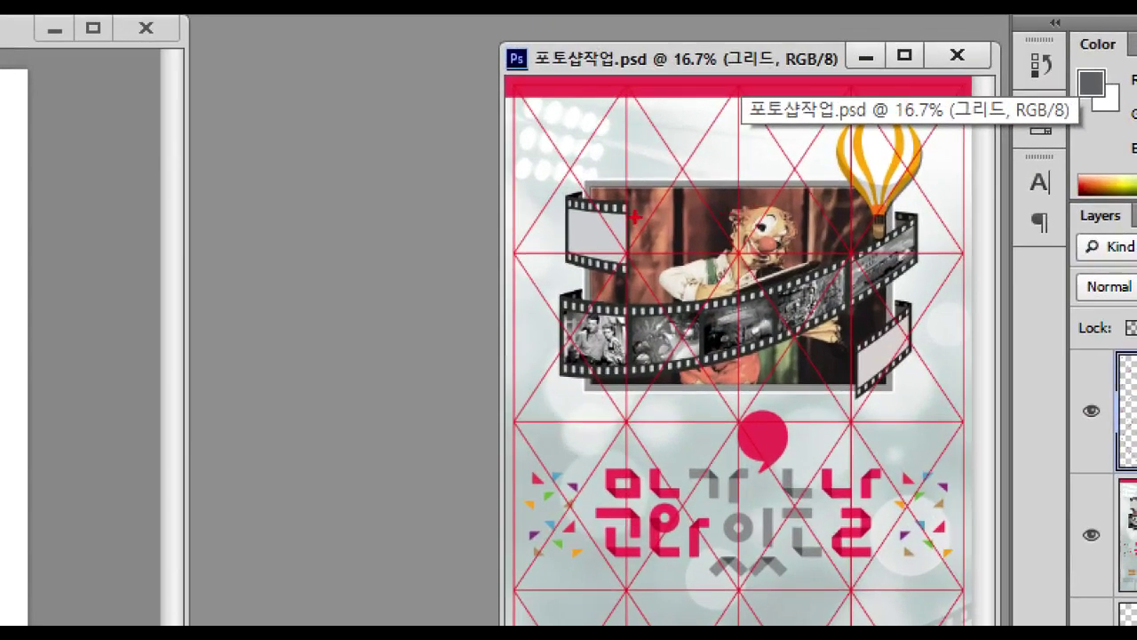
left_click_drag(741, 142, 777, 180)
mouse_move(658, 258)
left_mouse_down()
mouse_move(817, 384)
mouse_move(891, 391)
left_mouse_up()
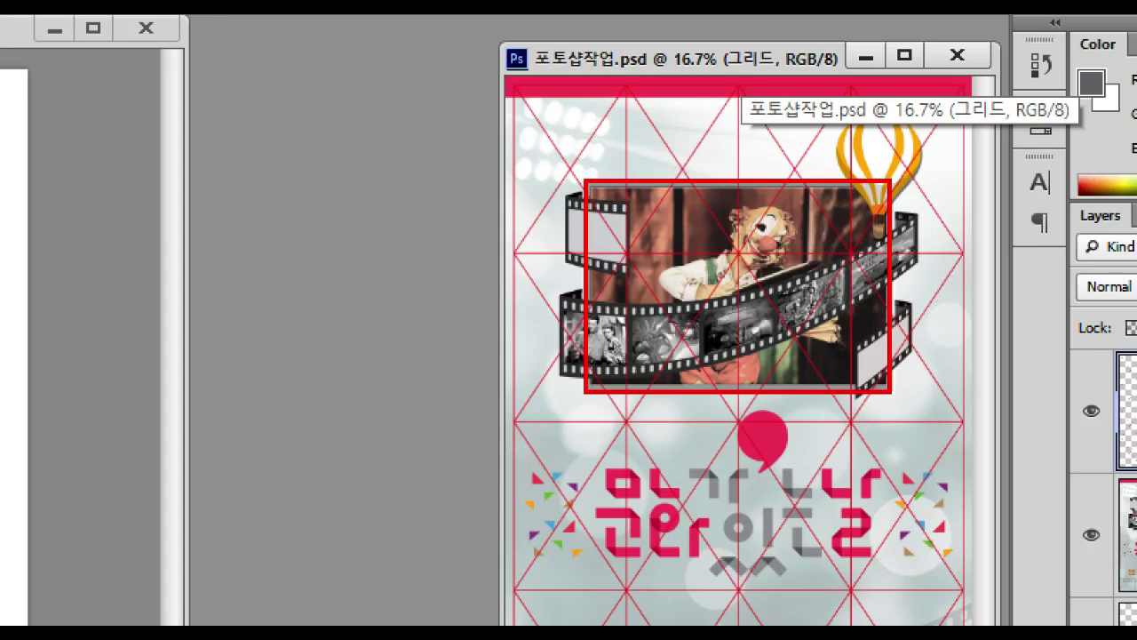
key("ctrl+z")
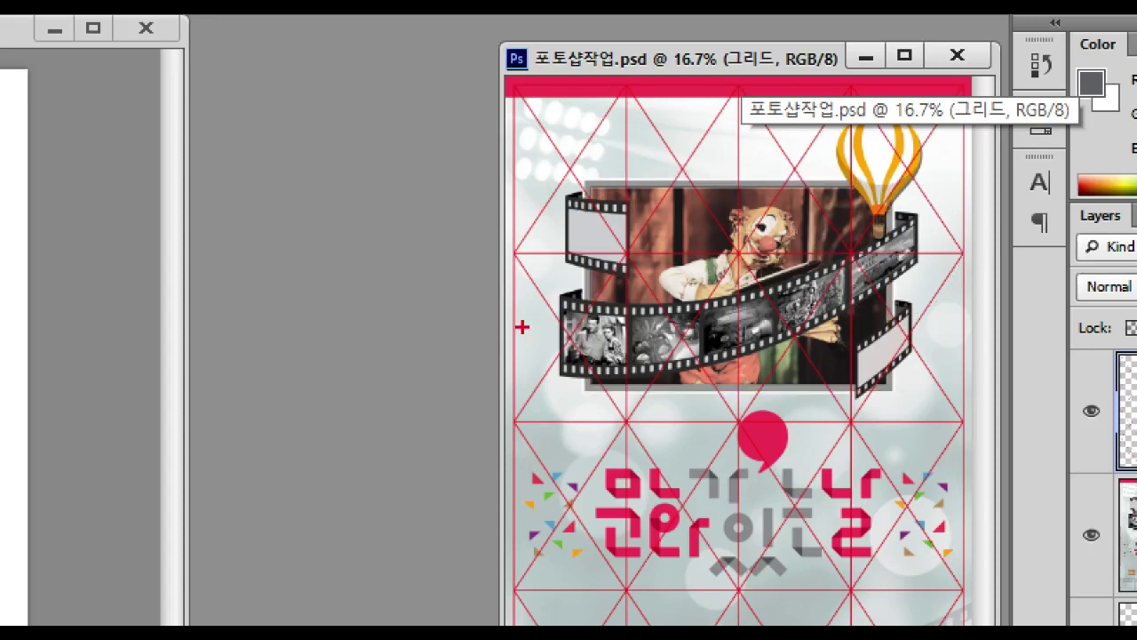
mouse_move(540, 334)
left_mouse_down()
mouse_move(727, 336)
mouse_move(886, 271)
mouse_move(935, 237)
left_mouse_up()
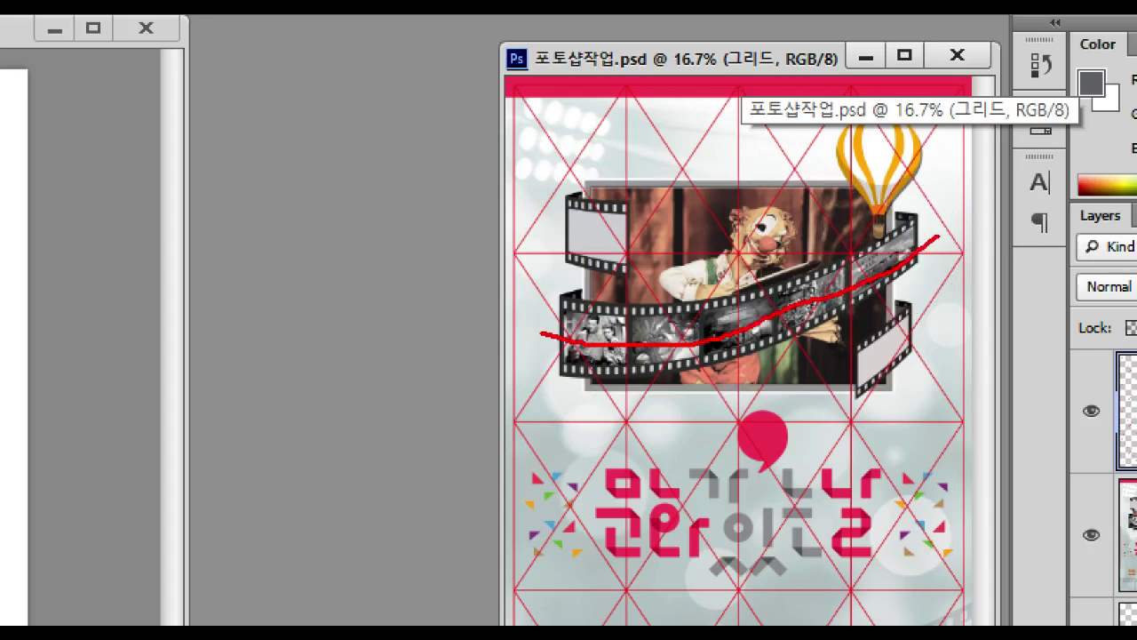
key("ctrl+z")
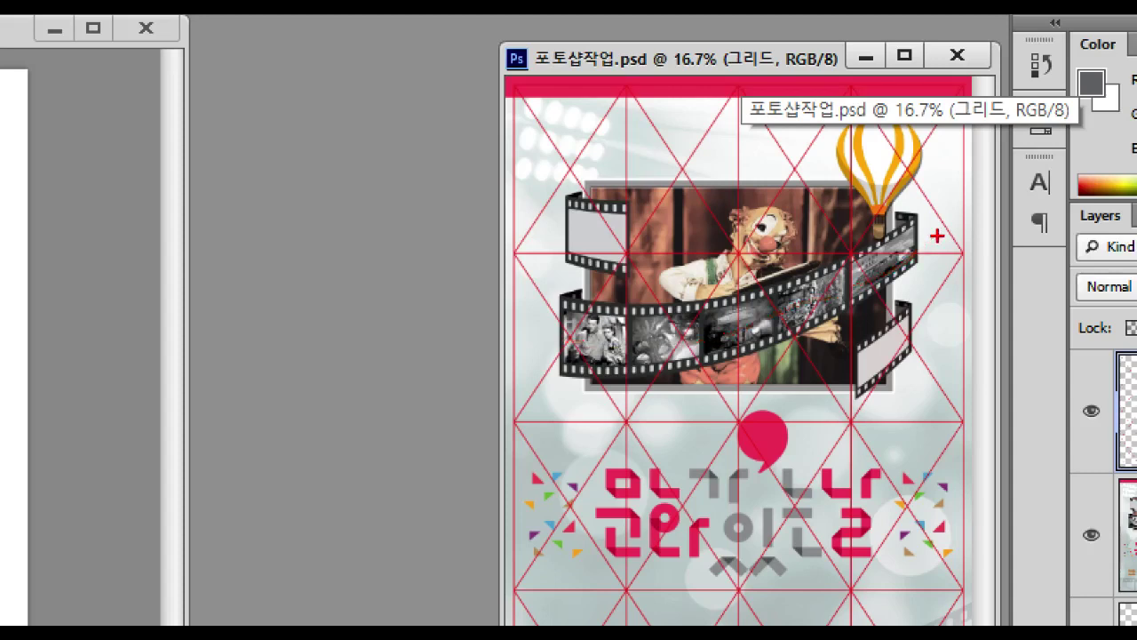
mouse_move(921, 218)
left_mouse_down()
mouse_move(883, 251)
mouse_move(865, 228)
mouse_move(878, 198)
mouse_move(911, 200)
mouse_move(924, 240)
left_mouse_up()
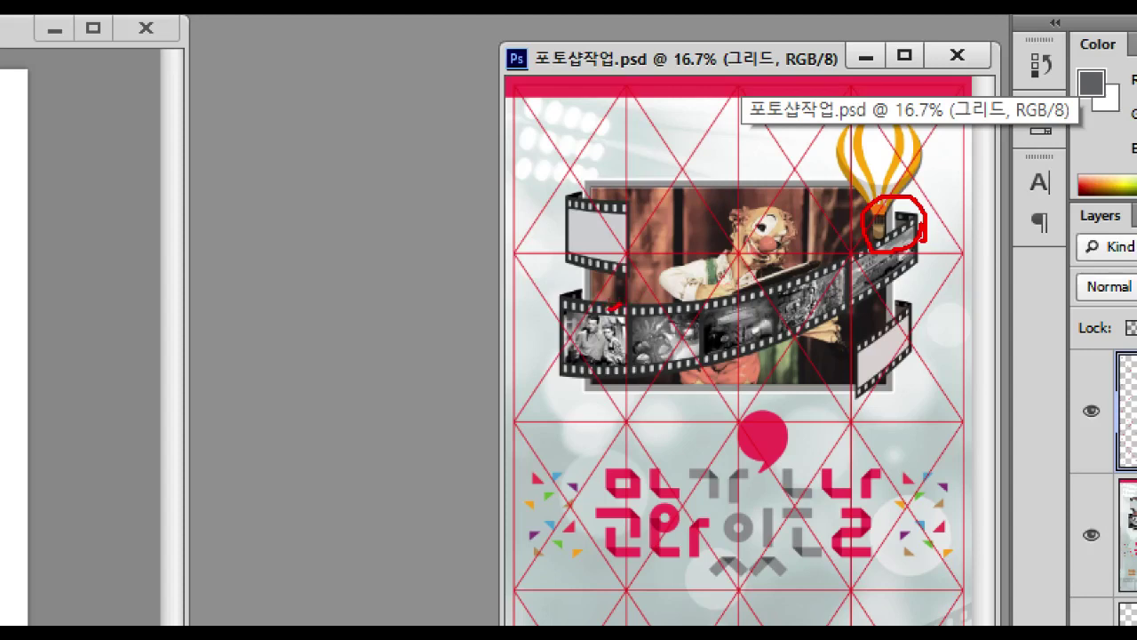
mouse_move(609, 311)
left_mouse_down()
mouse_move(561, 314)
mouse_move(545, 304)
mouse_move(573, 276)
mouse_move(606, 299)
left_mouse_up()
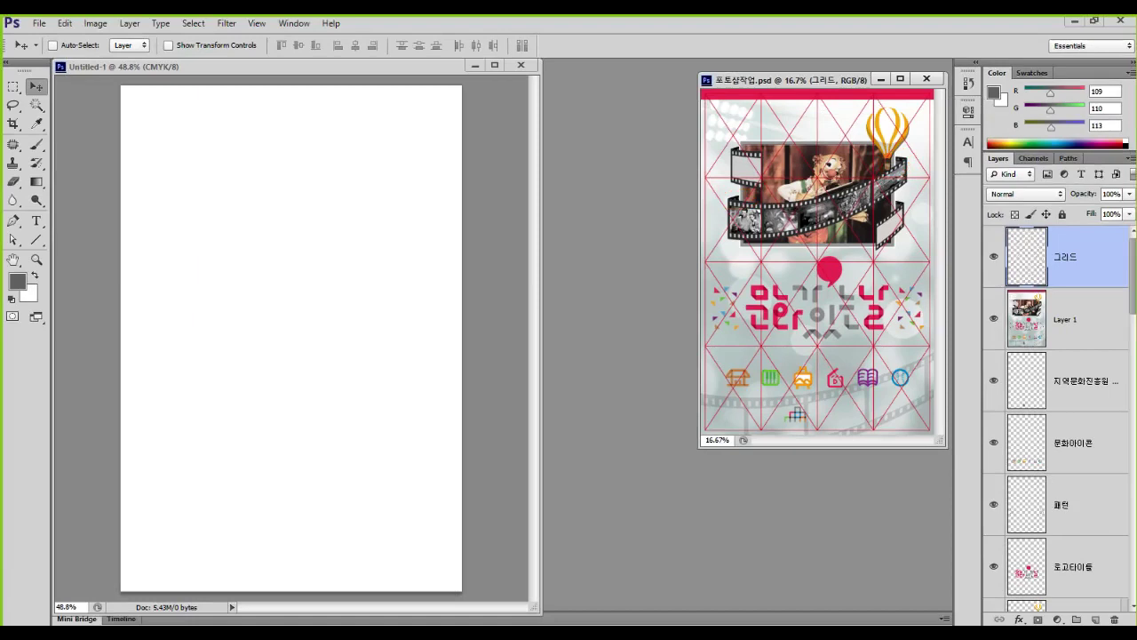
Draw a rectangle about 648 × 376 px in the upper half of the blank document
left_click(291, 66)
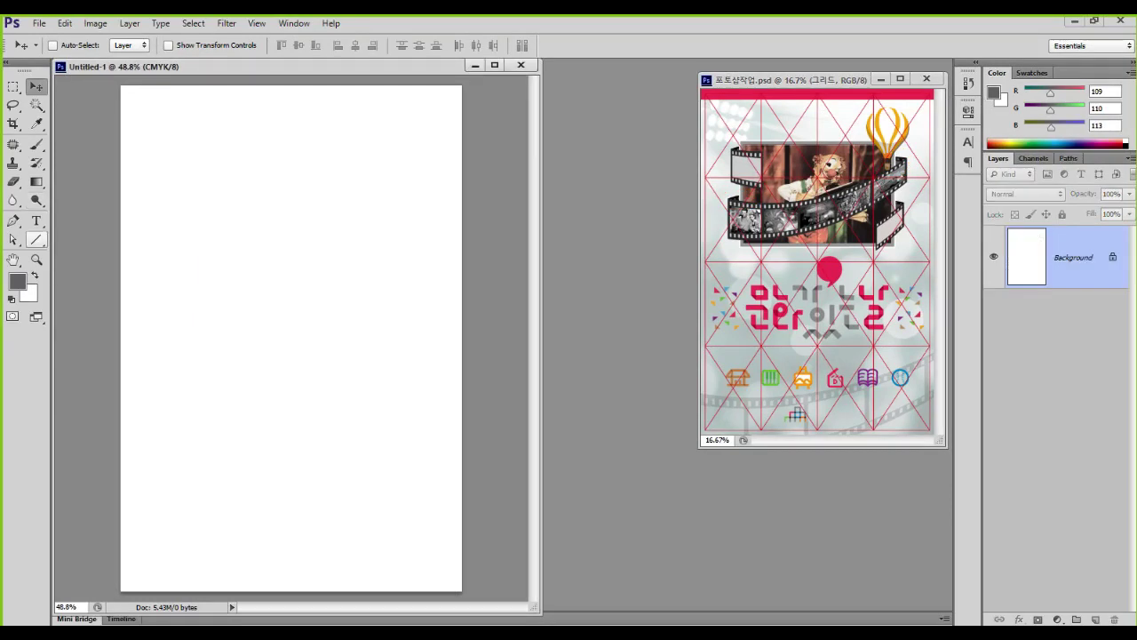
left_click(36, 240)
left_click(103, 237)
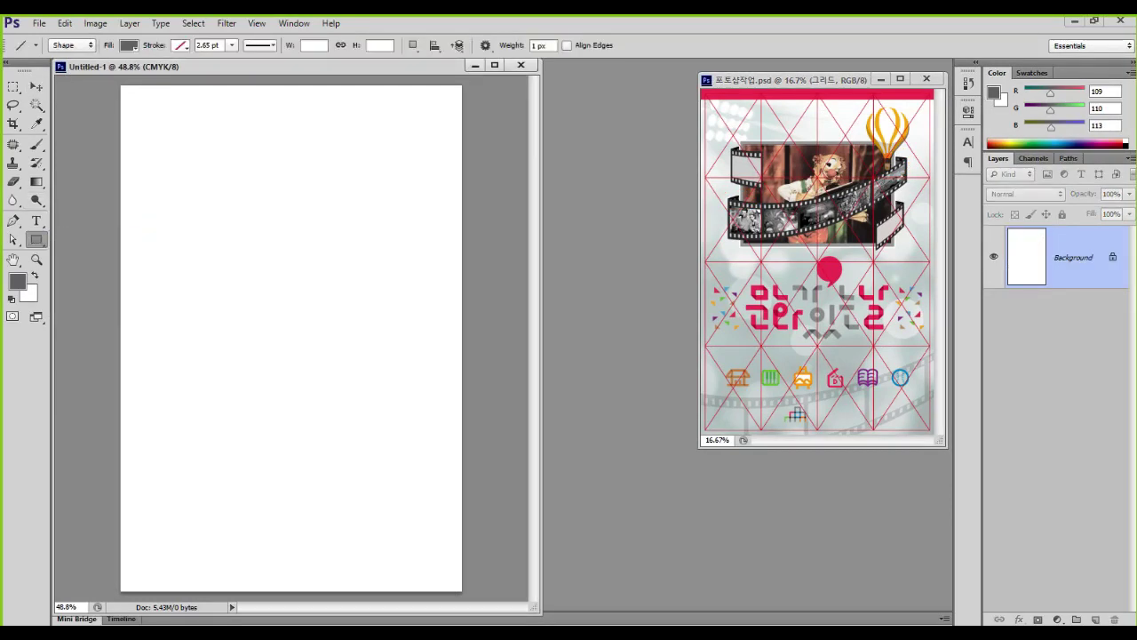
left_click_drag(183, 175, 406, 303)
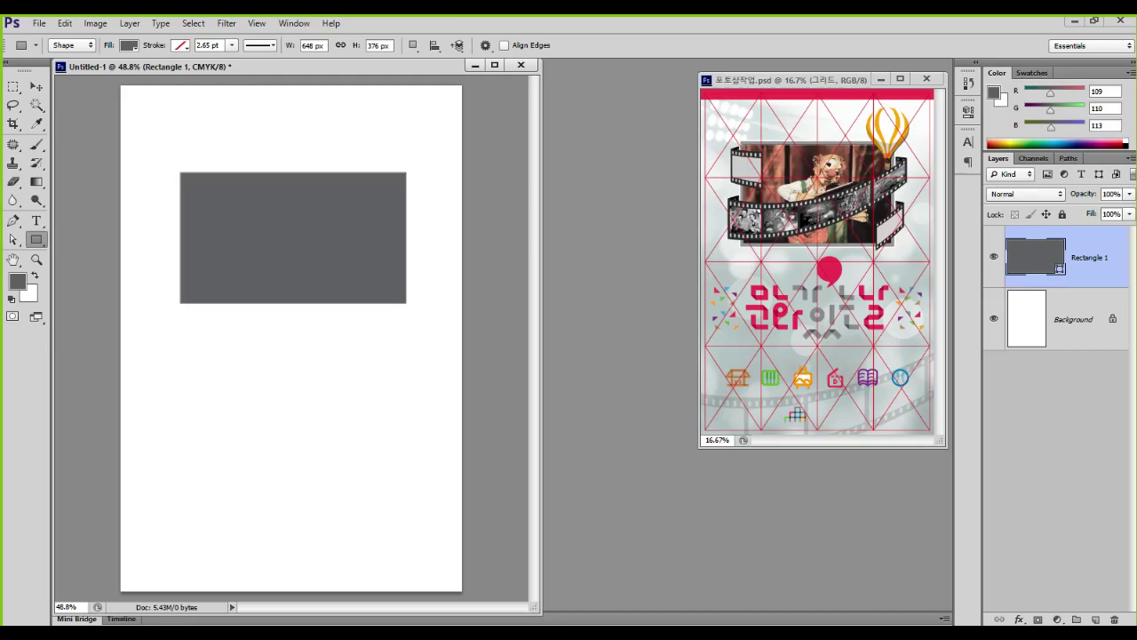
Set the rectangle's fill to light orange and switch to the Move tool
left_click(129, 46)
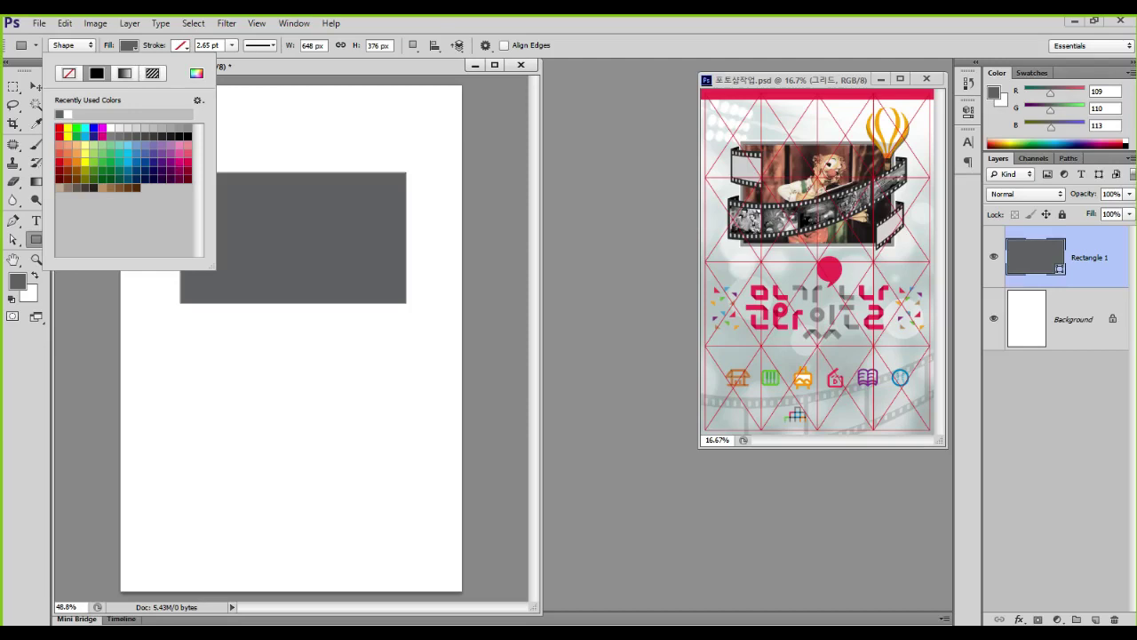
left_click(76, 153)
key("Escape")
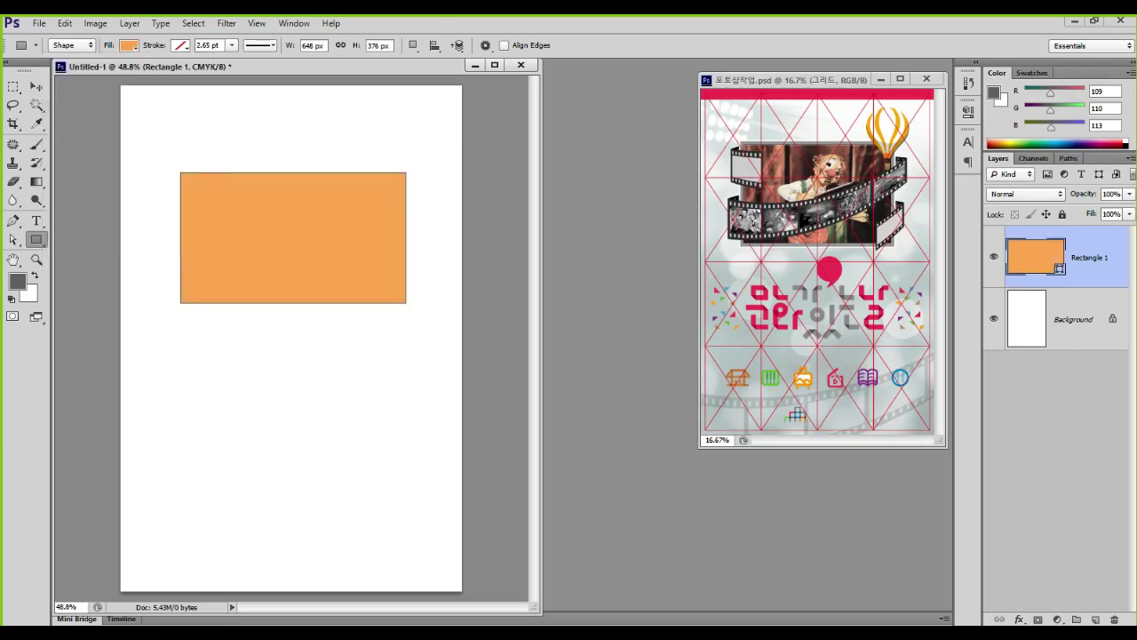
key("v")
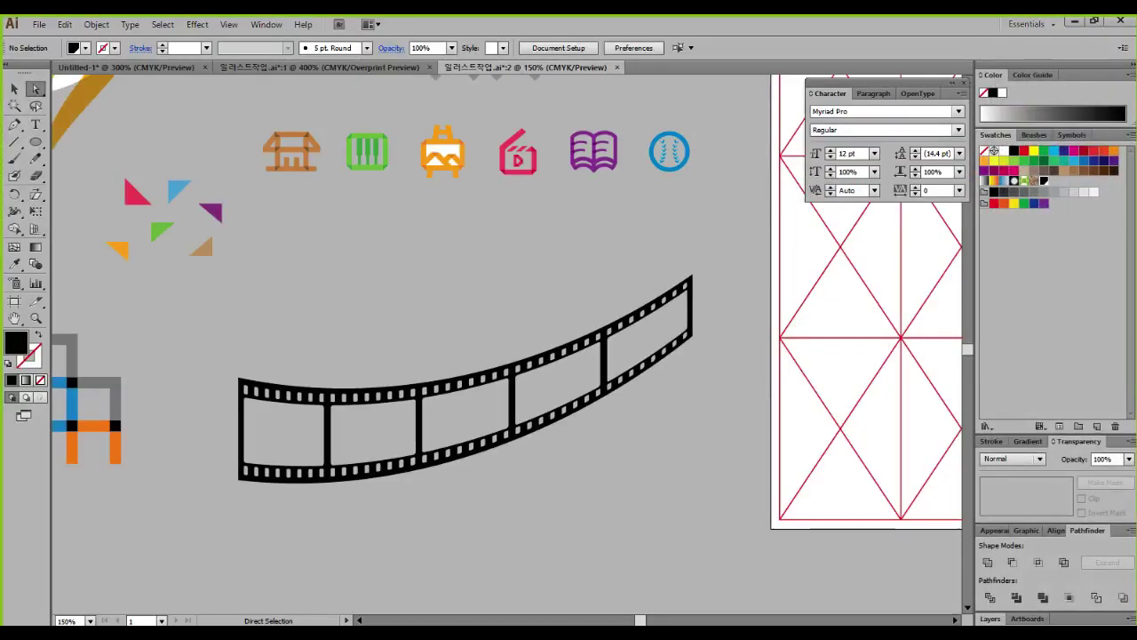
Copy the whole curved filmstrip in Illustrator and paste it into the untitled Photoshop document as a Smart Object
left_click_drag(431, 331, 558, 466)
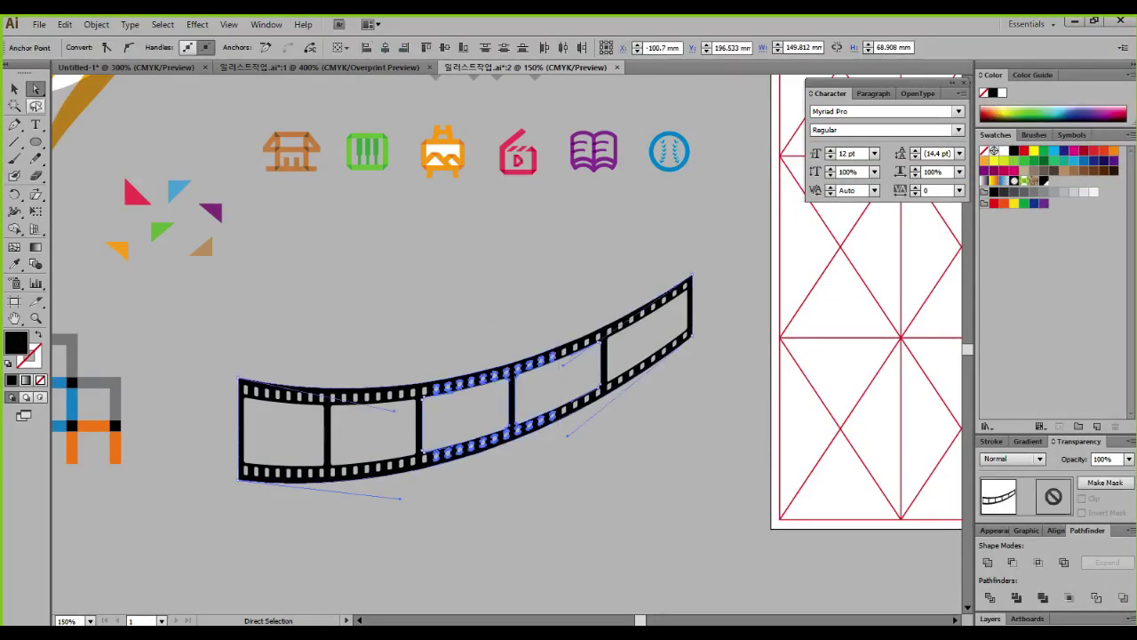
key("v")
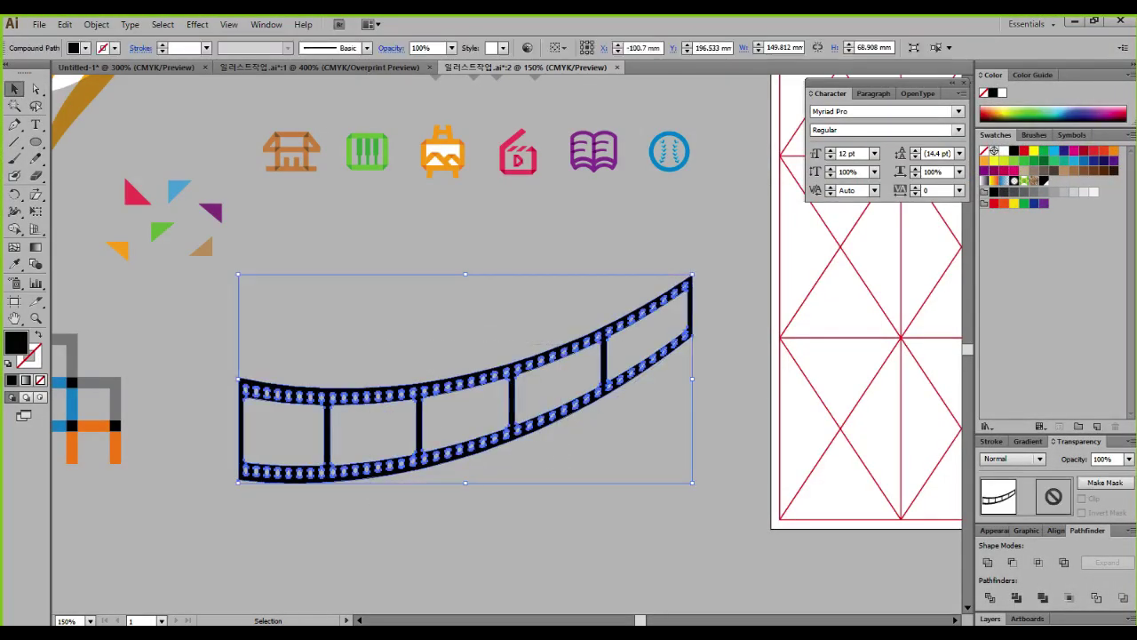
key("ctrl+c")
left_click(687, 632)
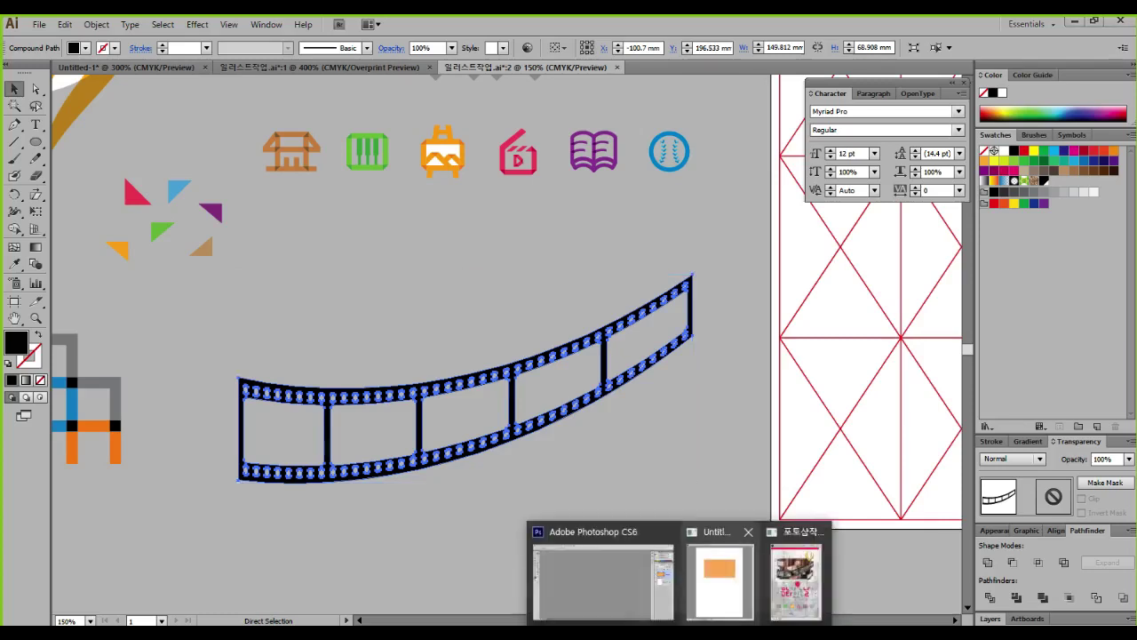
left_click(719, 578)
key("ctrl+v")
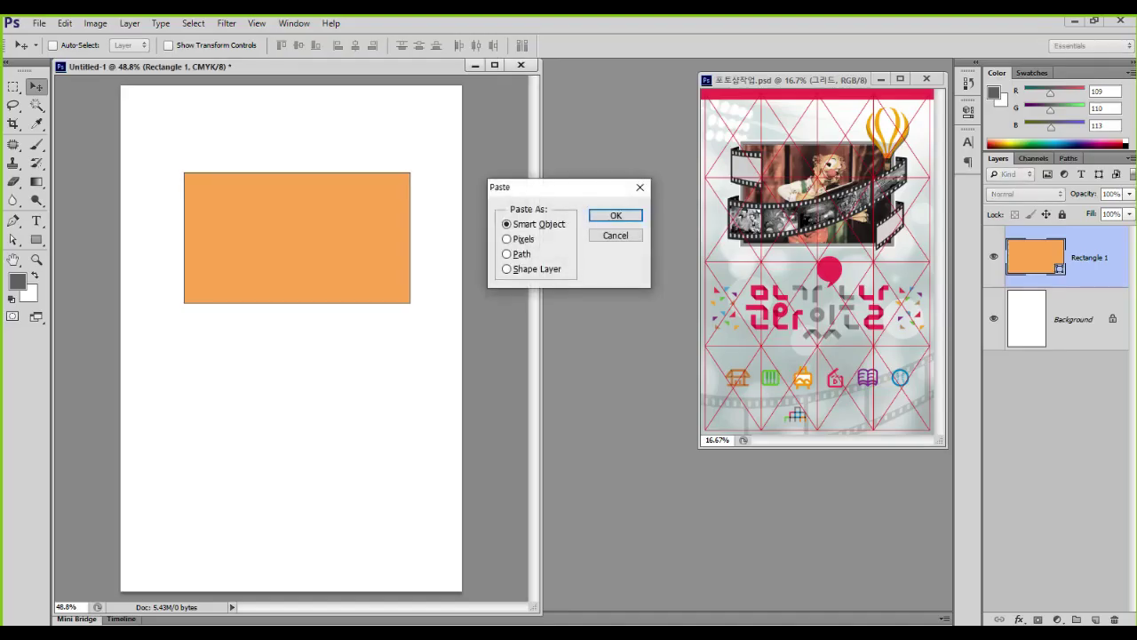
key("Return")
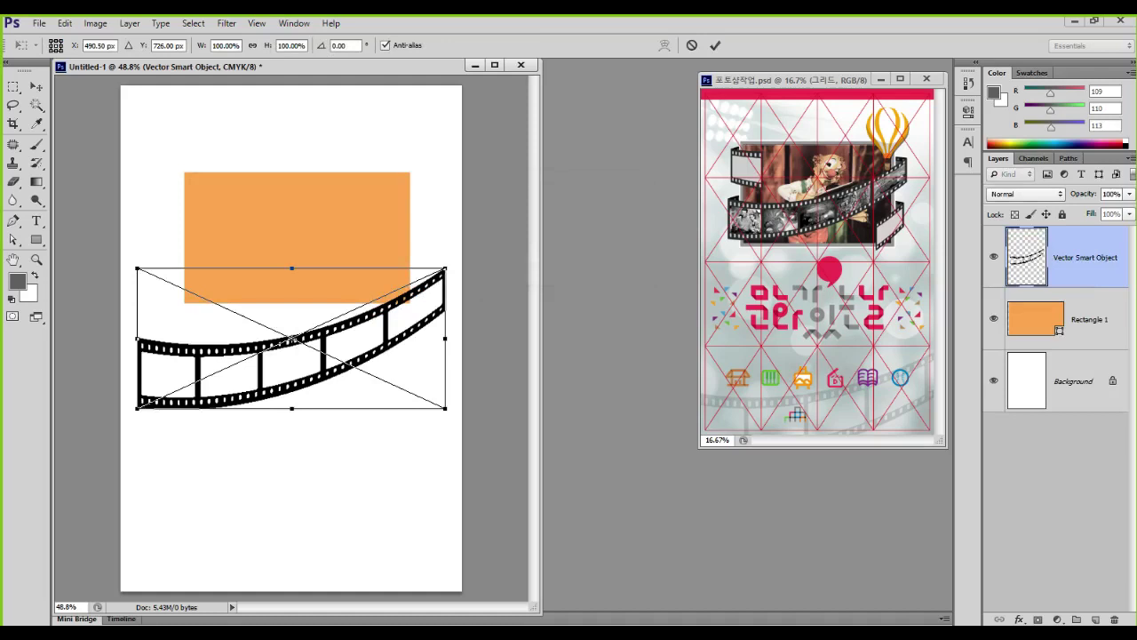
Move the pasted filmstrip up over the orange rectangle and scale it to about 85%
left_click_drag(386, 297, 387, 220)
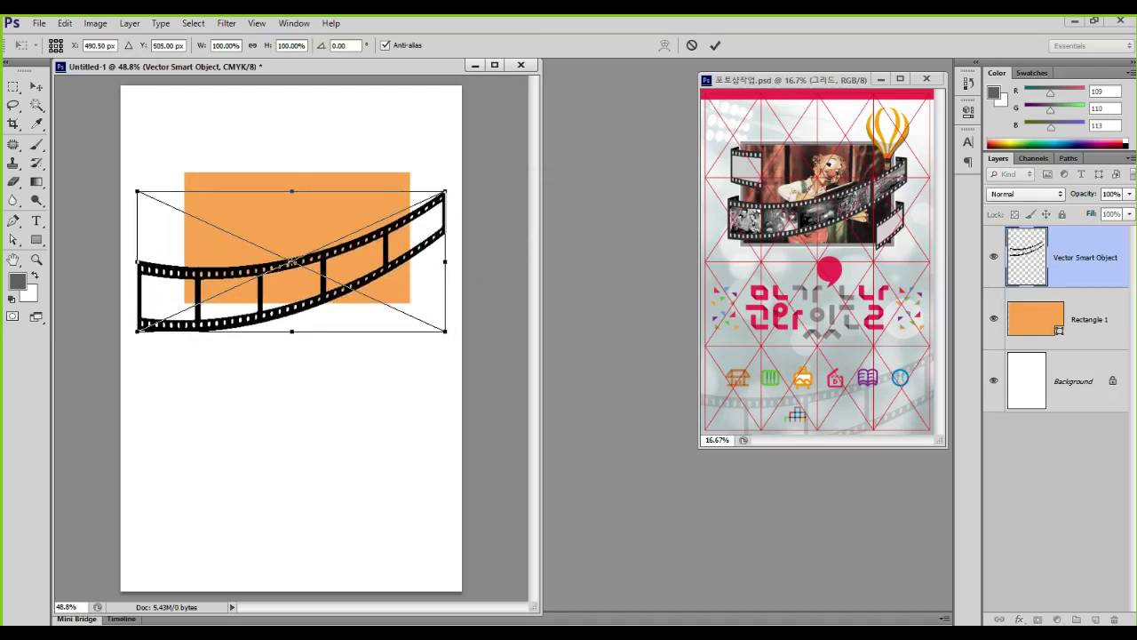
left_click_drag(445, 191, 421, 181)
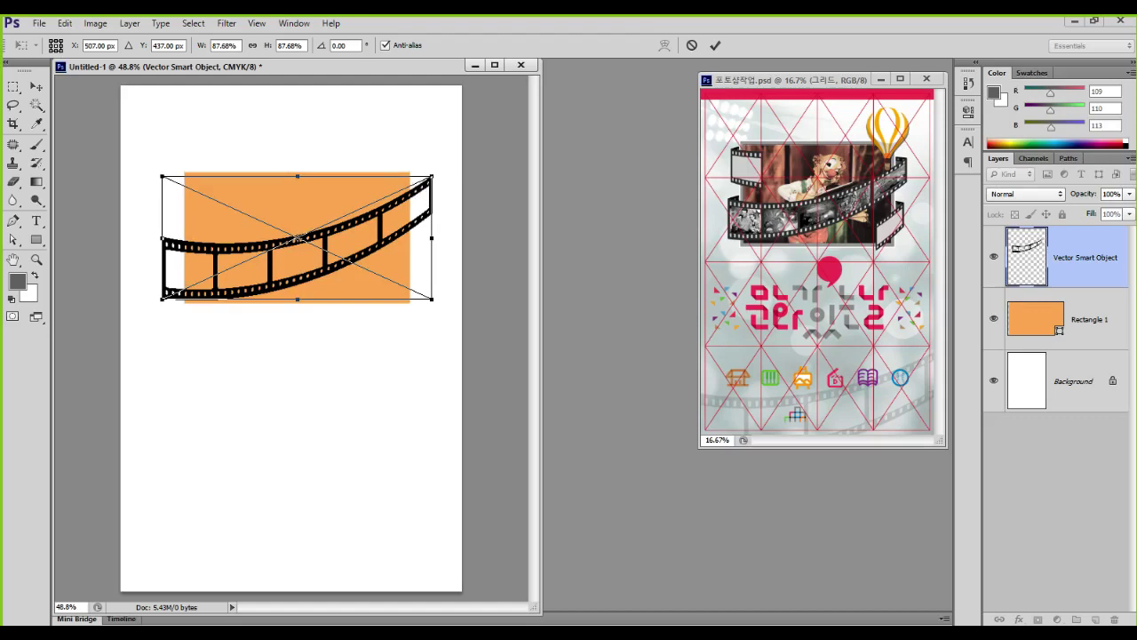
left_click_drag(432, 176, 425, 180)
key("Return")
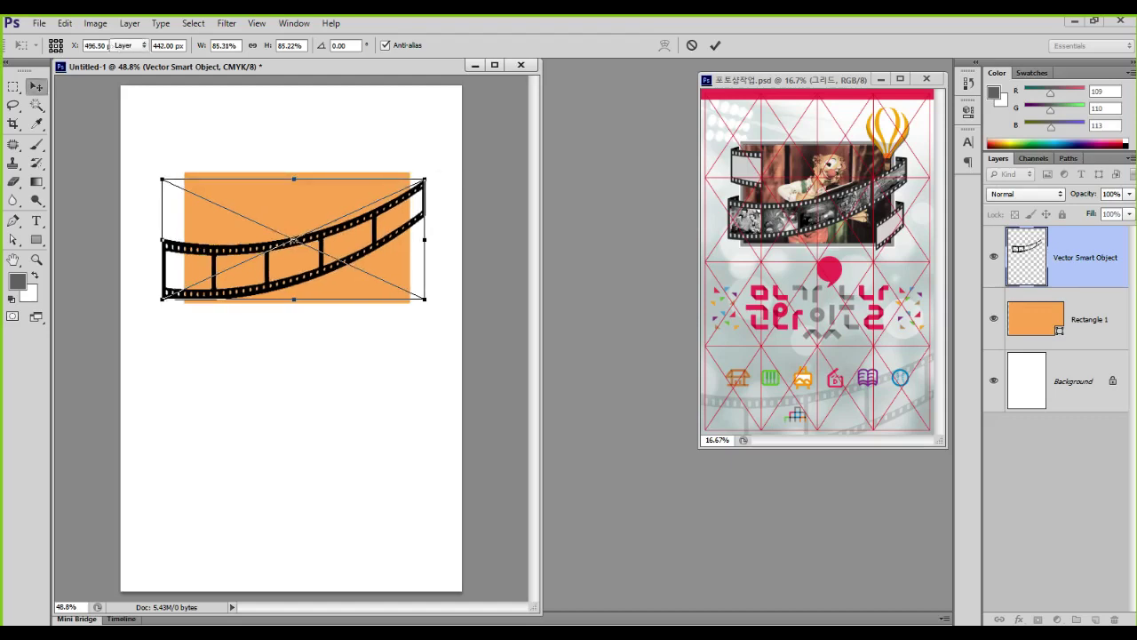
Extend the orange rectangle slightly at its upper and lower edges with Free Transform
key("alt+bracketleft")
key("ctrl+t")
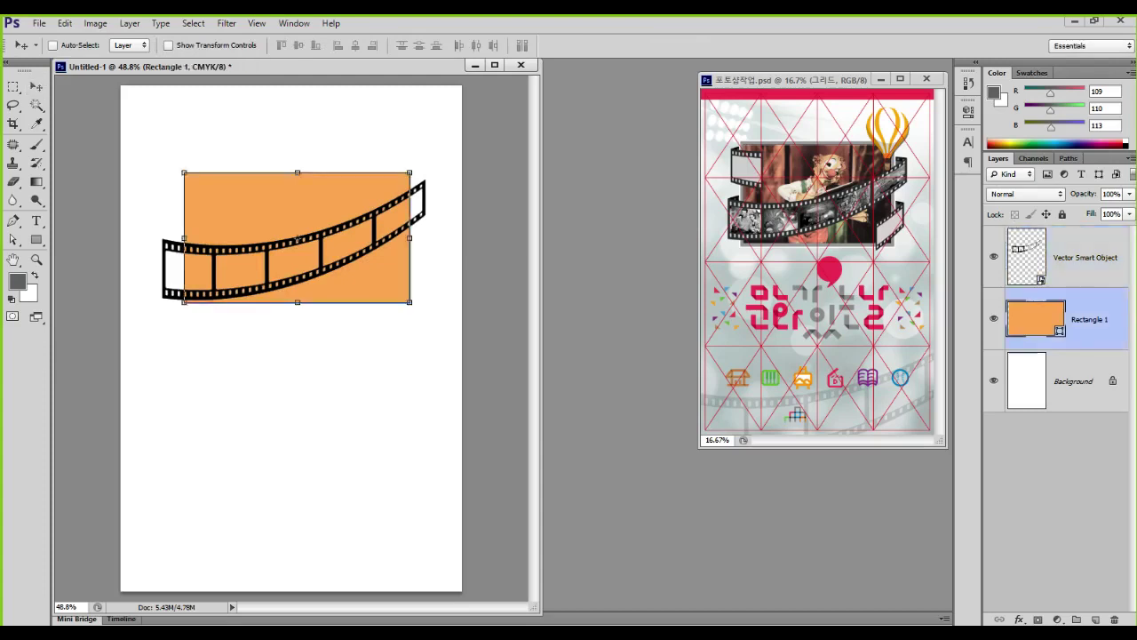
left_click_drag(297, 302, 297, 308)
left_click_drag(296, 172, 297, 166)
key("Return")
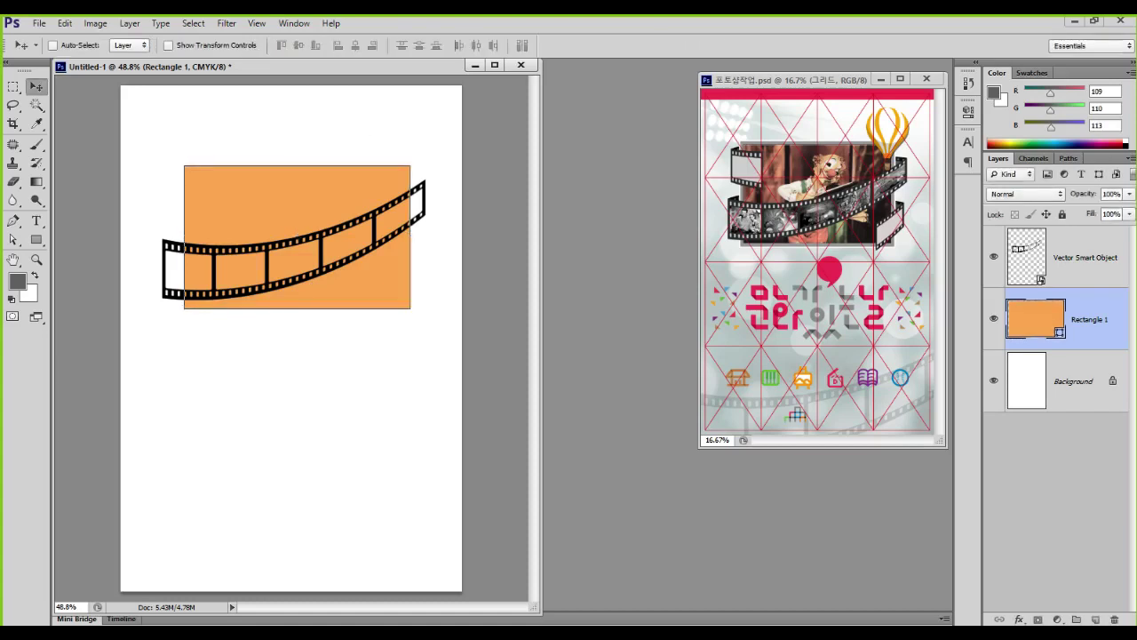
Widen the untitled document's window around the artwork and select the filmstrip's Vector Smart Object layer
scroll(291, 286, "up", 3)
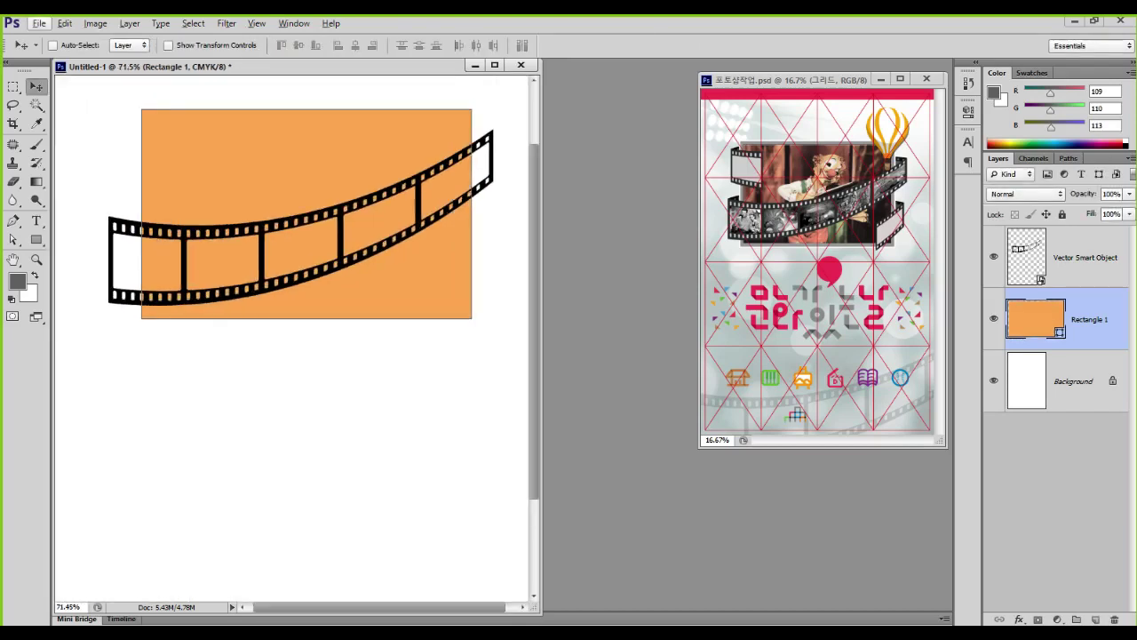
scroll(296, 293, "up", 1)
scroll(297, 284, "up", 1)
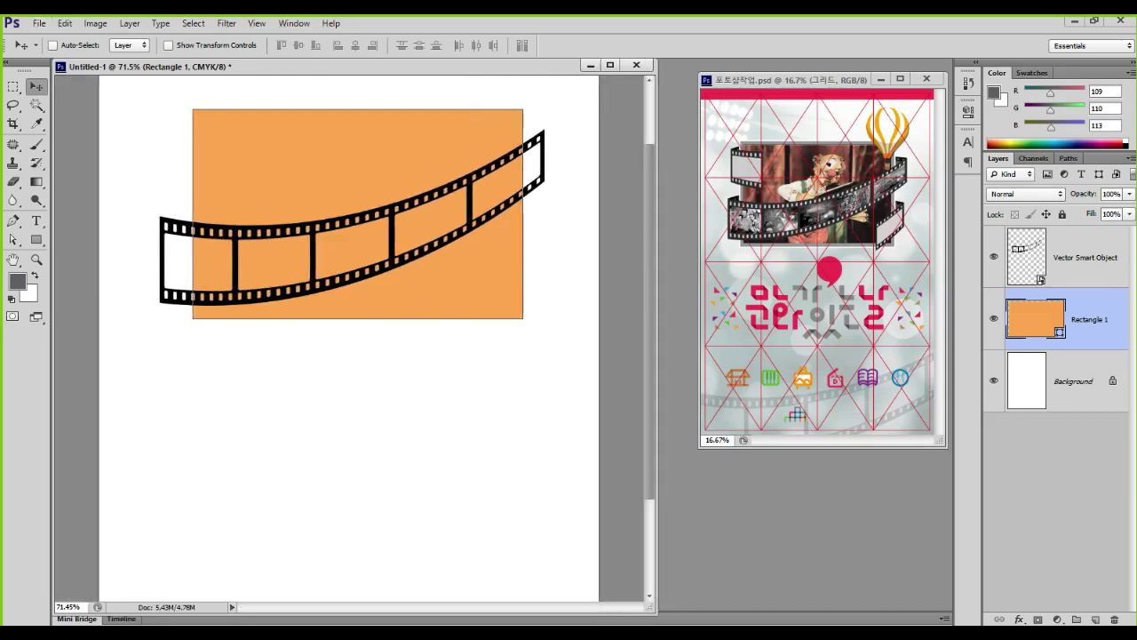
scroll(297, 284, "up", 2)
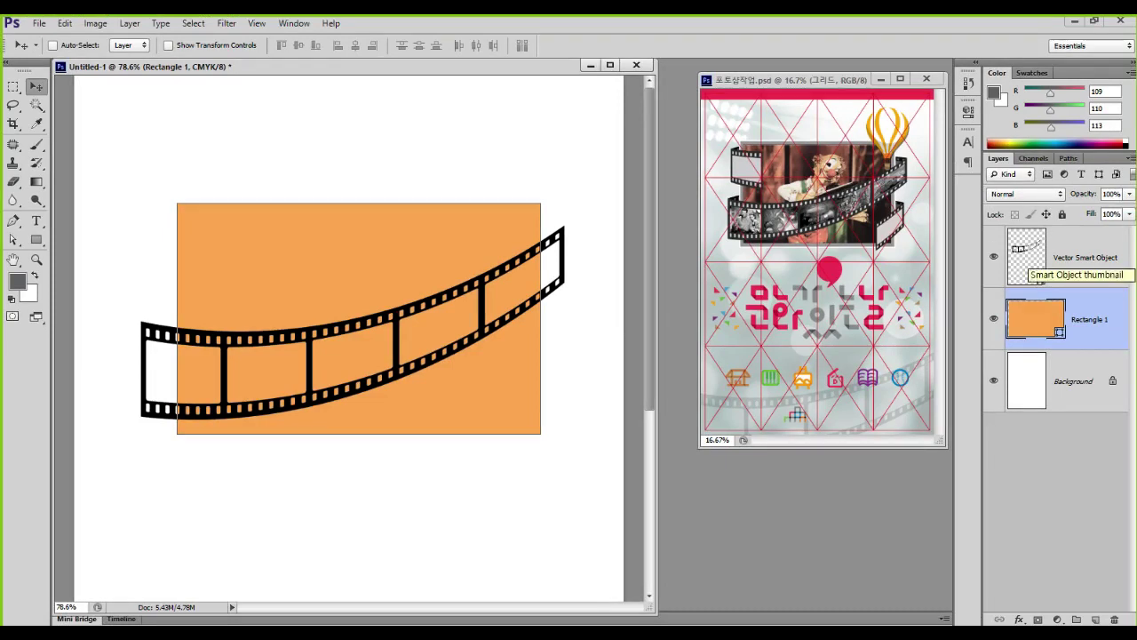
left_click(1026, 256)
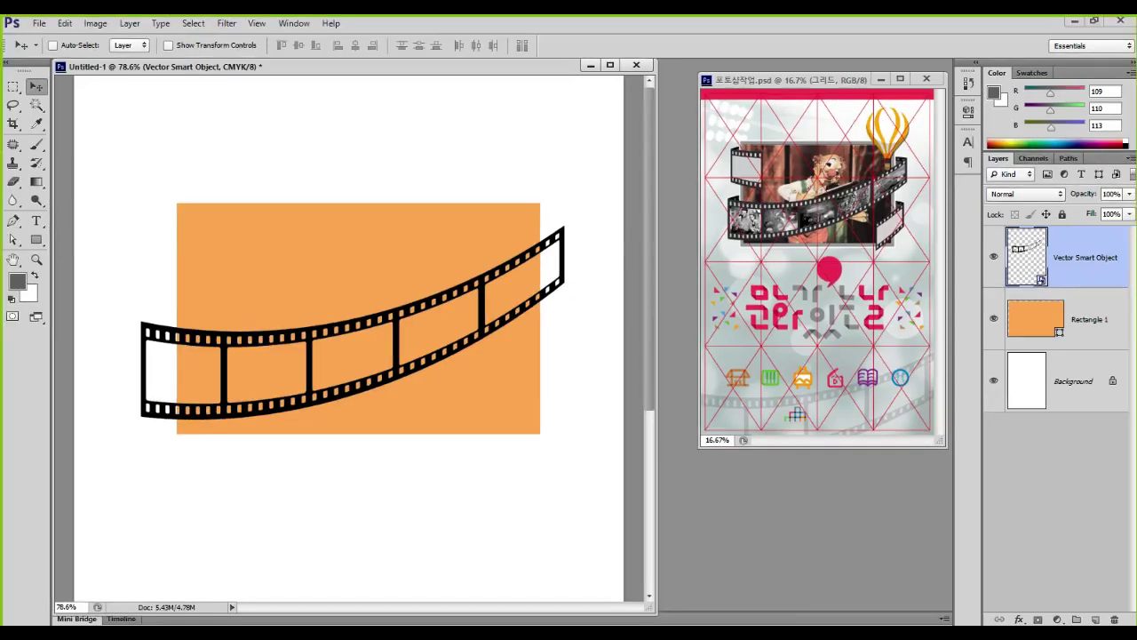
scroll(340, 343, "up", 2)
scroll(354, 342, "down", 1)
In 포토샵작업.psd, bring the filmstrip's left end into close view and hide the 그리드 layer
left_click(757, 203)
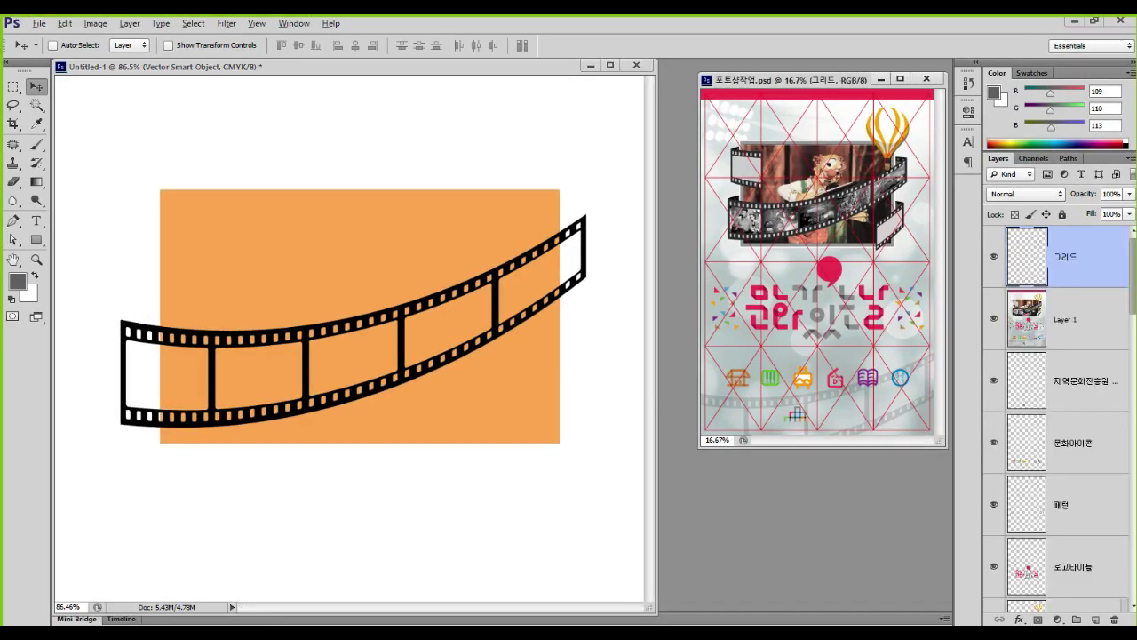
scroll(757, 203, "up", 7)
scroll(812, 197, "up", 3)
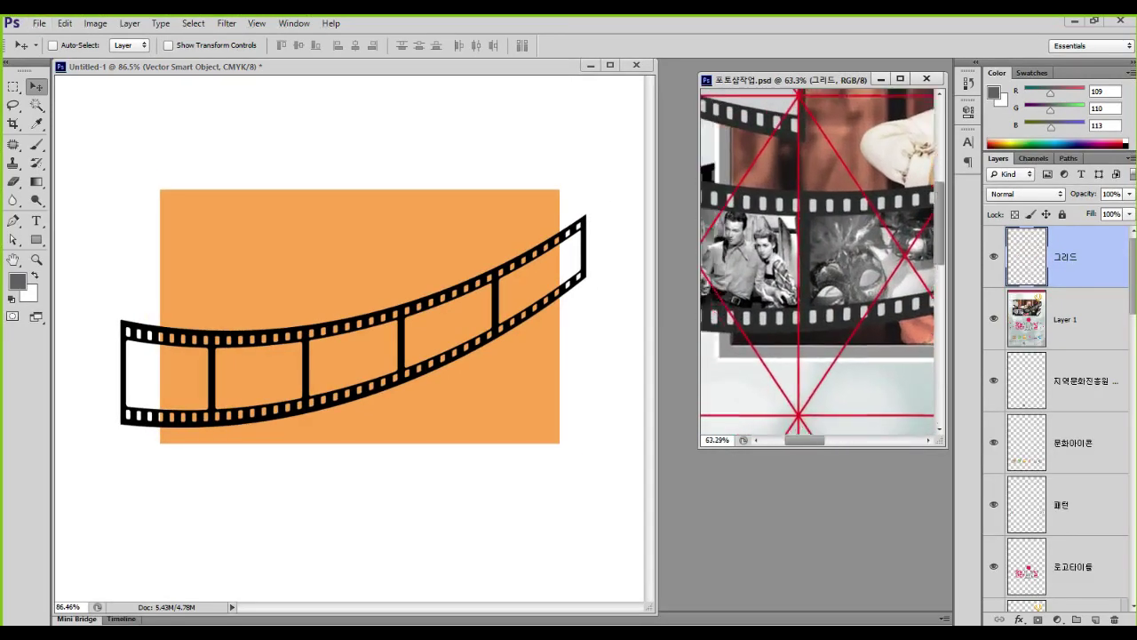
left_click_drag(734, 167, 824, 373)
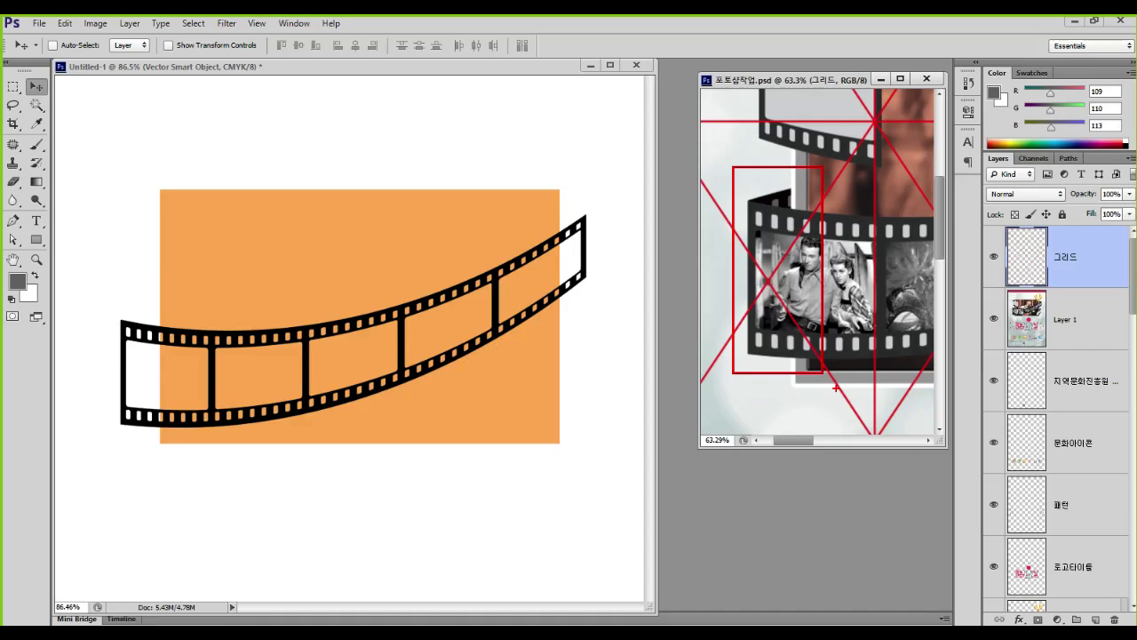
key("Escape")
left_click(994, 256)
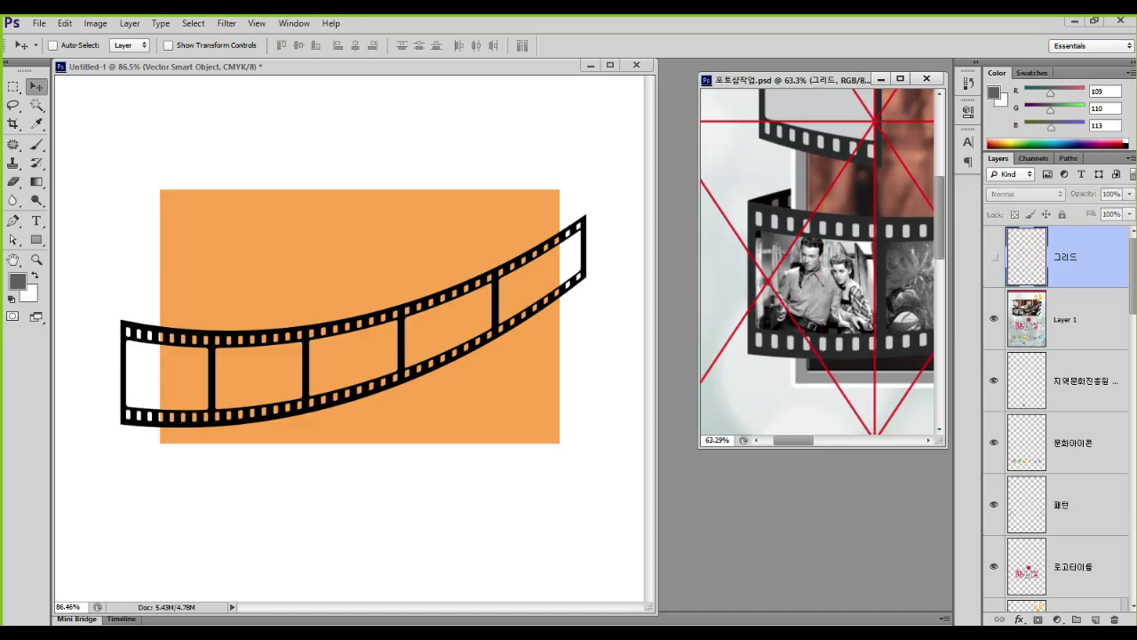
Compare the folded left end of the reference filmstrip with the left end of the pasted strip and its layer order
key("ctrl+1")
left_click(734, 161)
mouse_move(639, 89)
left_mouse_down()
mouse_move(666, 125)
mouse_move(830, 525)
mouse_move(835, 499)
left_mouse_up()
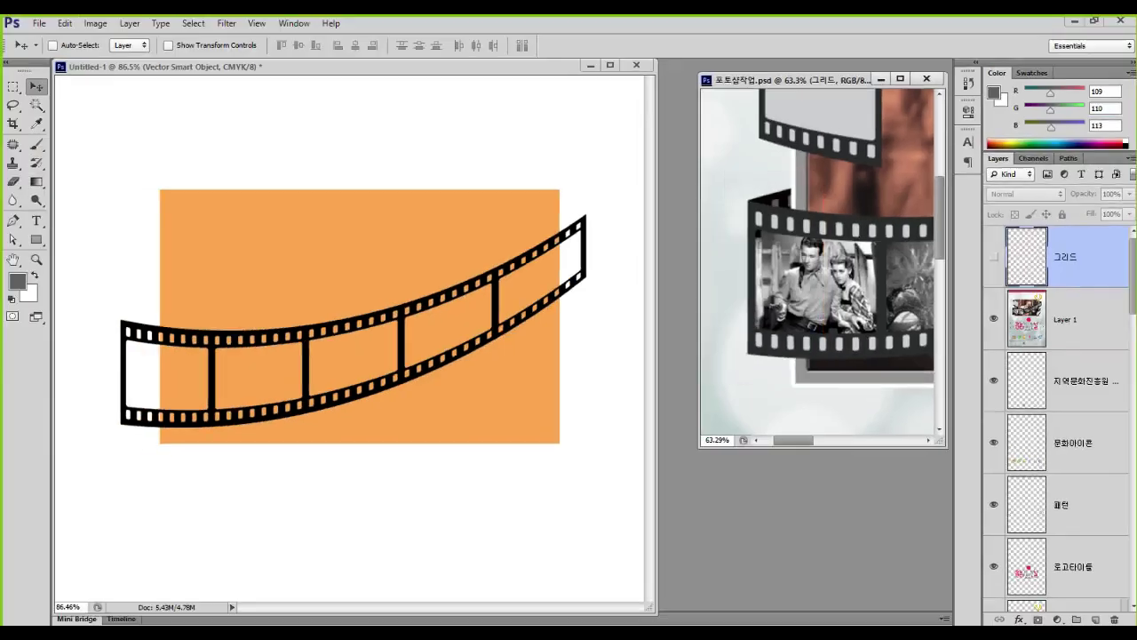
scroll(823, 265, "up", 3)
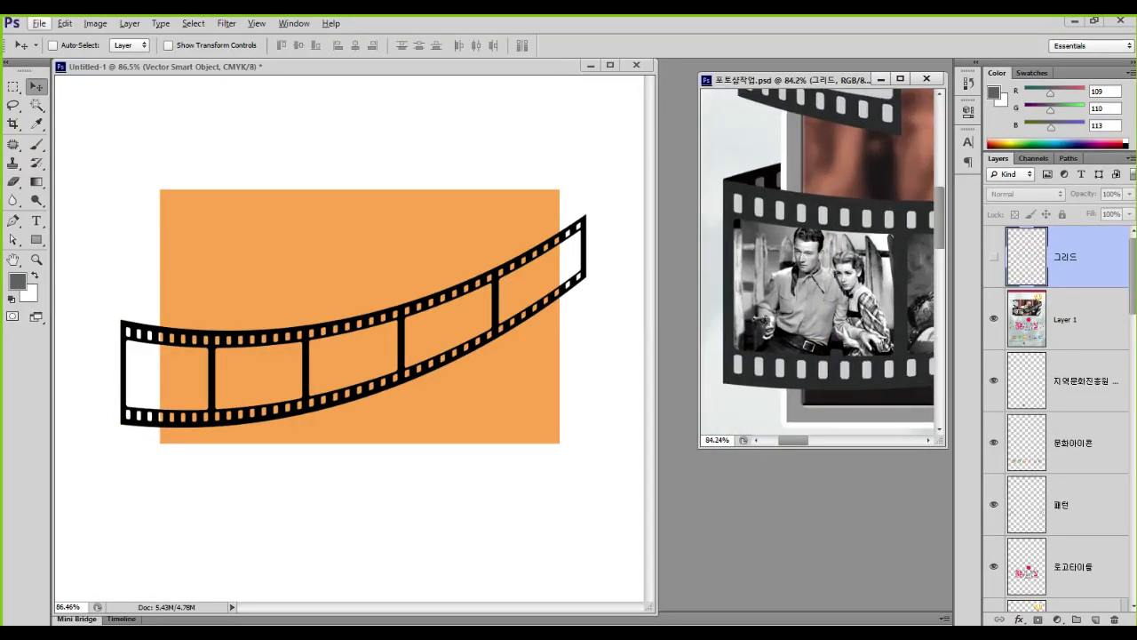
left_click(136, 358)
scroll(136, 358, "up", 7)
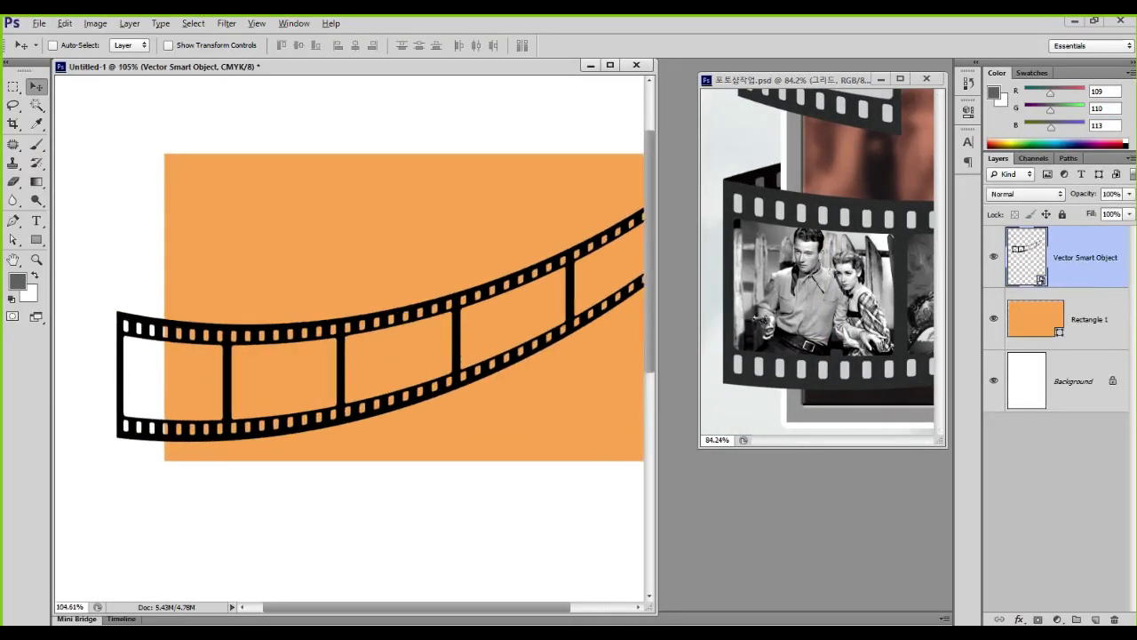
scroll(133, 364, "up", 2)
mouse_move(103, 254)
left_mouse_down()
mouse_move(232, 265)
mouse_move(215, 521)
mouse_move(178, 536)
mouse_move(93, 511)
mouse_move(79, 413)
mouse_move(96, 240)
left_mouse_up()
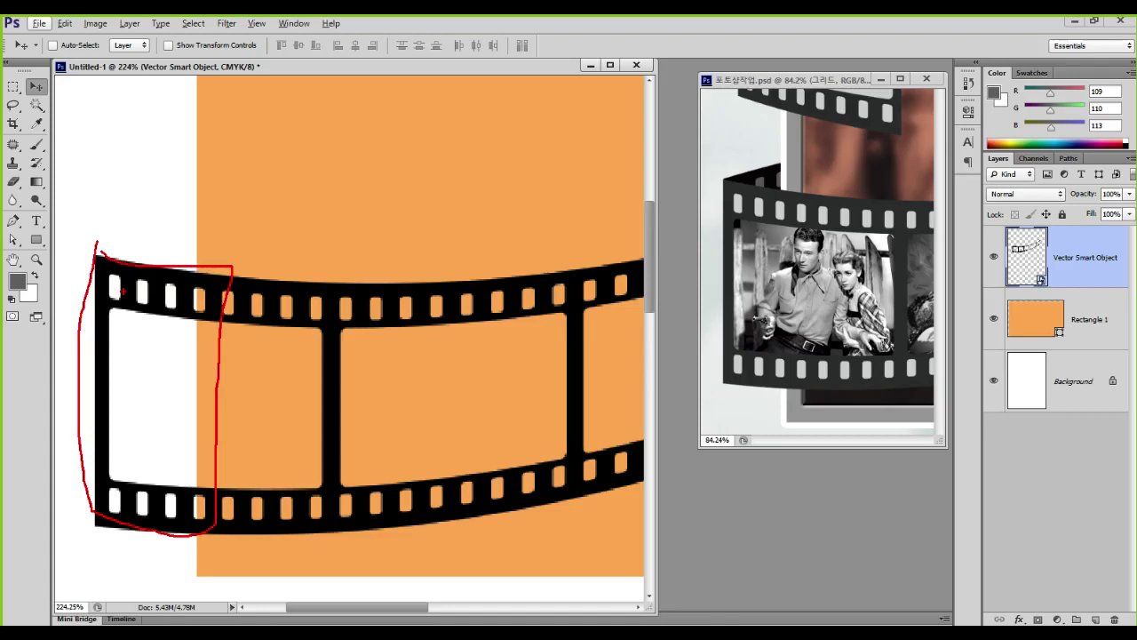
key("Escape")
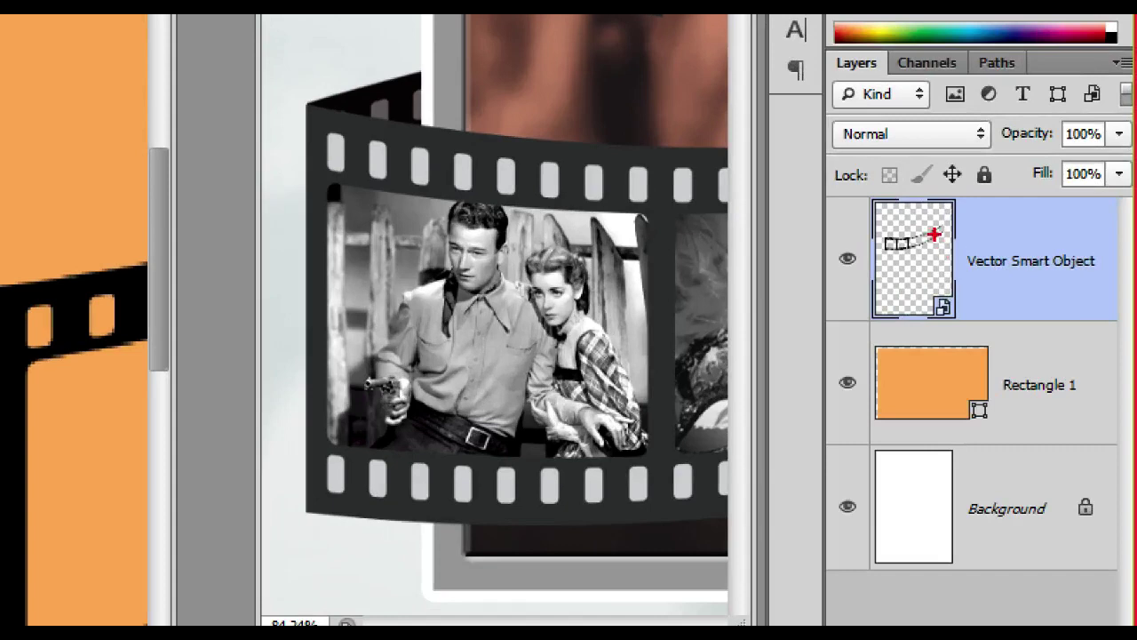
mouse_move(1056, 276)
left_mouse_down()
mouse_move(1038, 247)
mouse_move(1054, 305)
left_mouse_up()
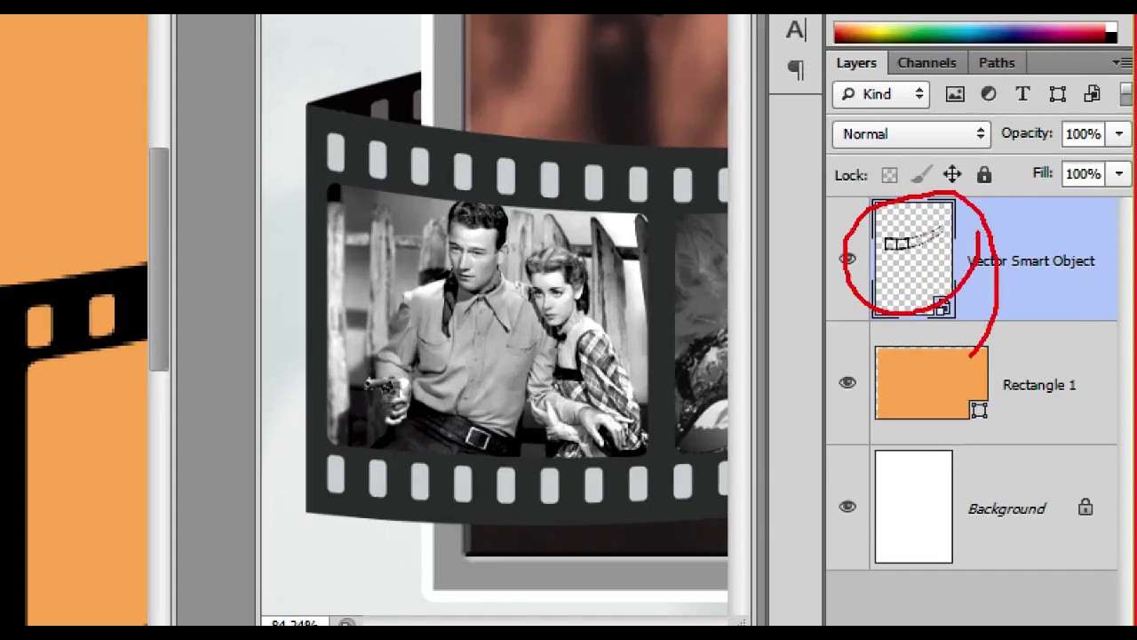
left_click_drag(971, 356, 940, 384)
key("Escape")
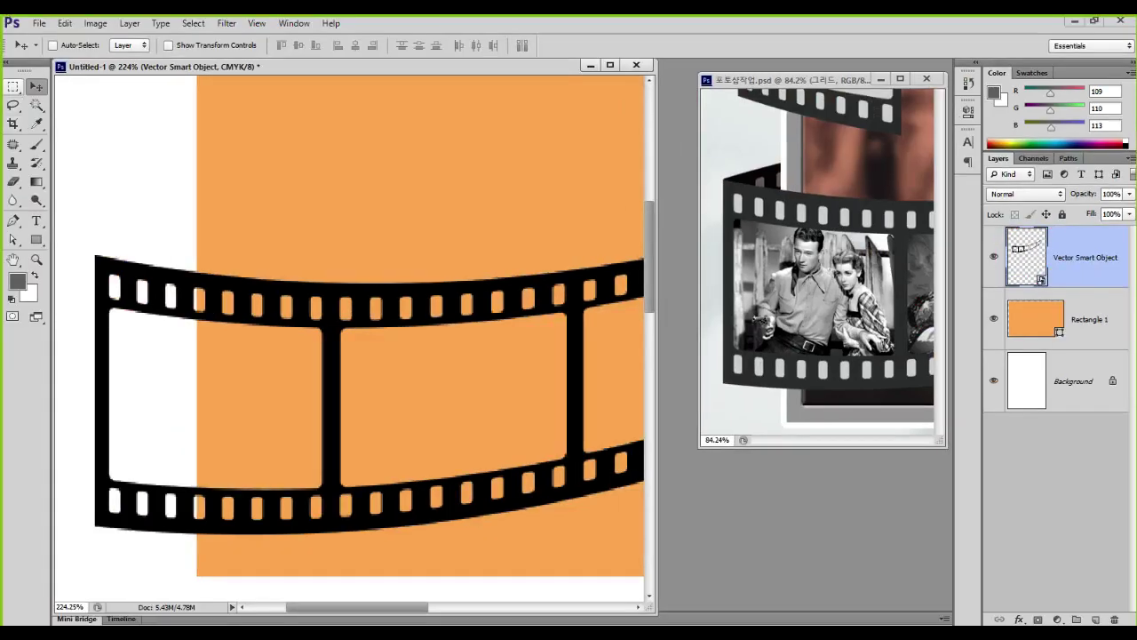
Select the filmstrip's leftmost frame with a rectangular marquee that ends in the middle of the first divider bar
left_click(13, 86)
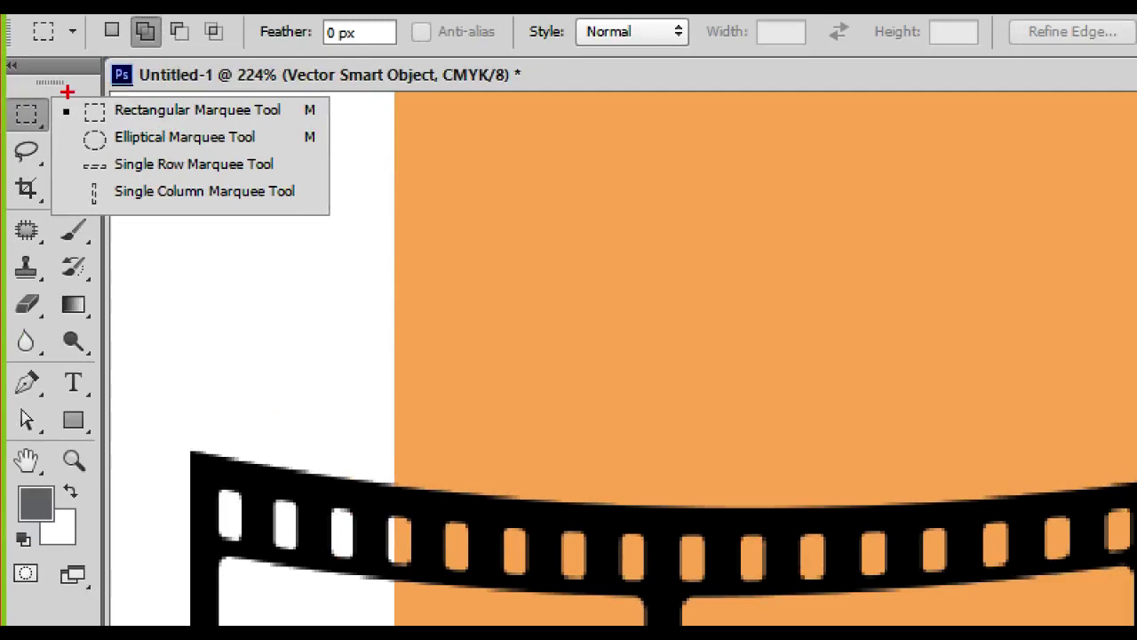
mouse_move(68, 91)
left_mouse_down()
mouse_move(120, 129)
mouse_move(327, 129)
left_mouse_up()
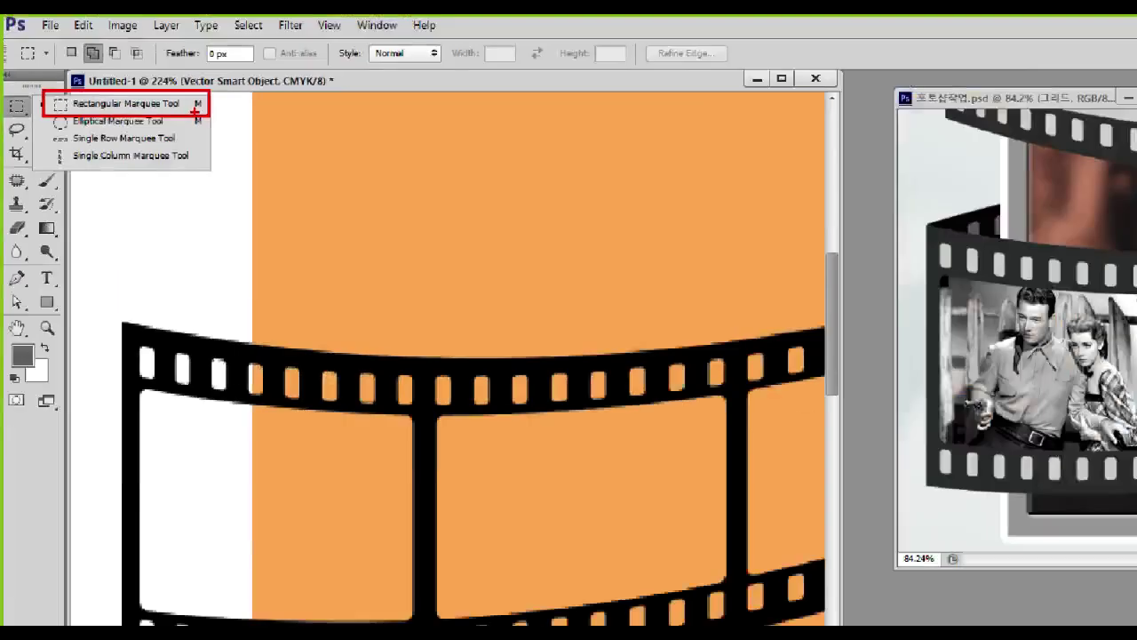
key("Escape")
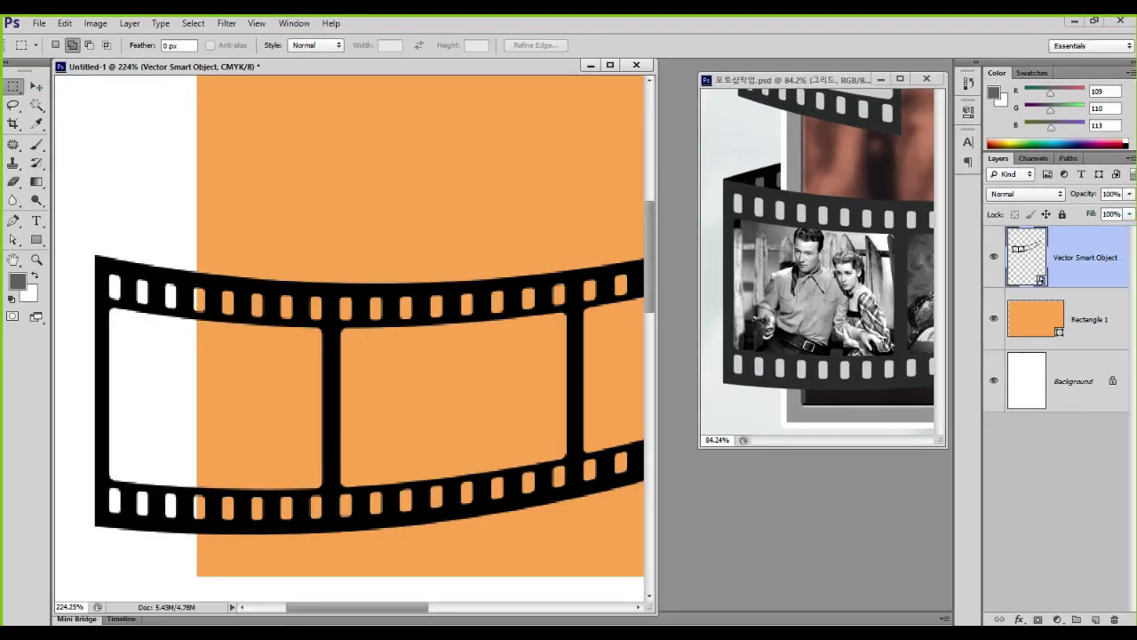
left_click_drag(81, 234, 331, 571)
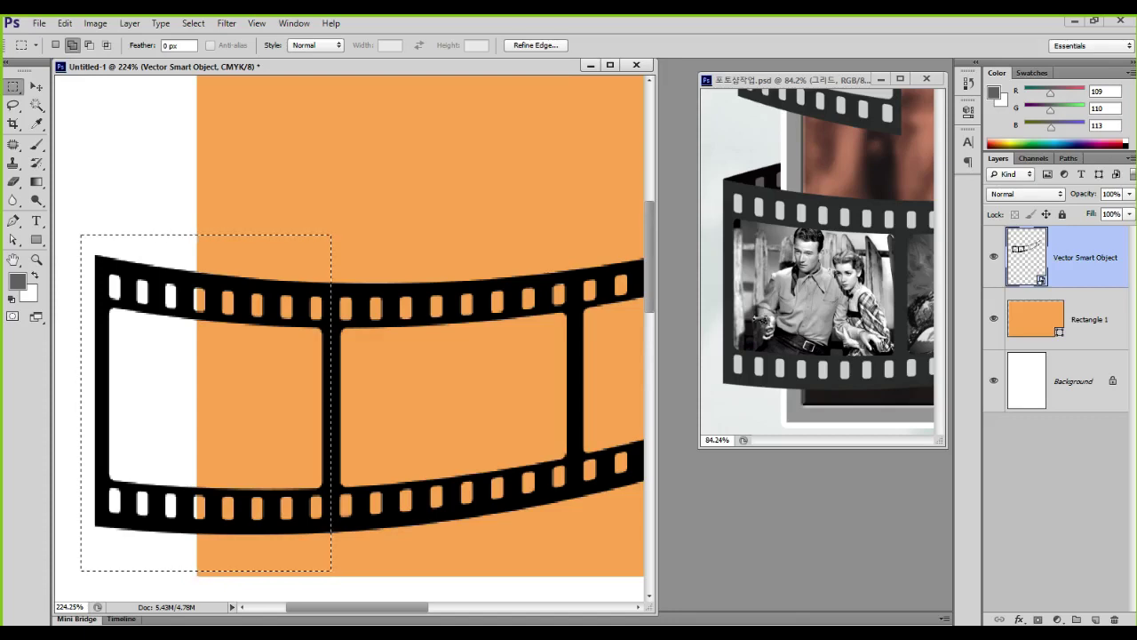
key("ctrl+1")
left_click(1032, 251)
mouse_move(985, 249)
left_mouse_down()
mouse_move(960, 311)
mouse_move(958, 297)
left_mouse_up()
left_click_drag(98, 238, 80, 285)
left_click_drag(144, 251, 113, 360)
left_click_drag(228, 259, 135, 420)
left_click_drag(271, 322, 187, 458)
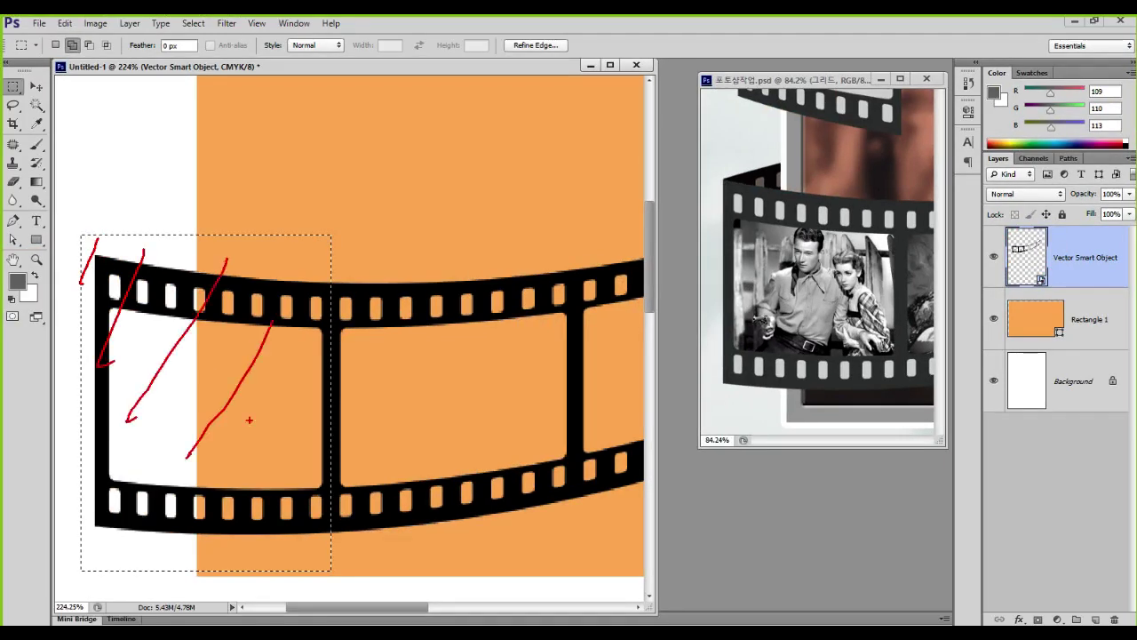
left_click_drag(300, 390, 236, 488)
key("Escape")
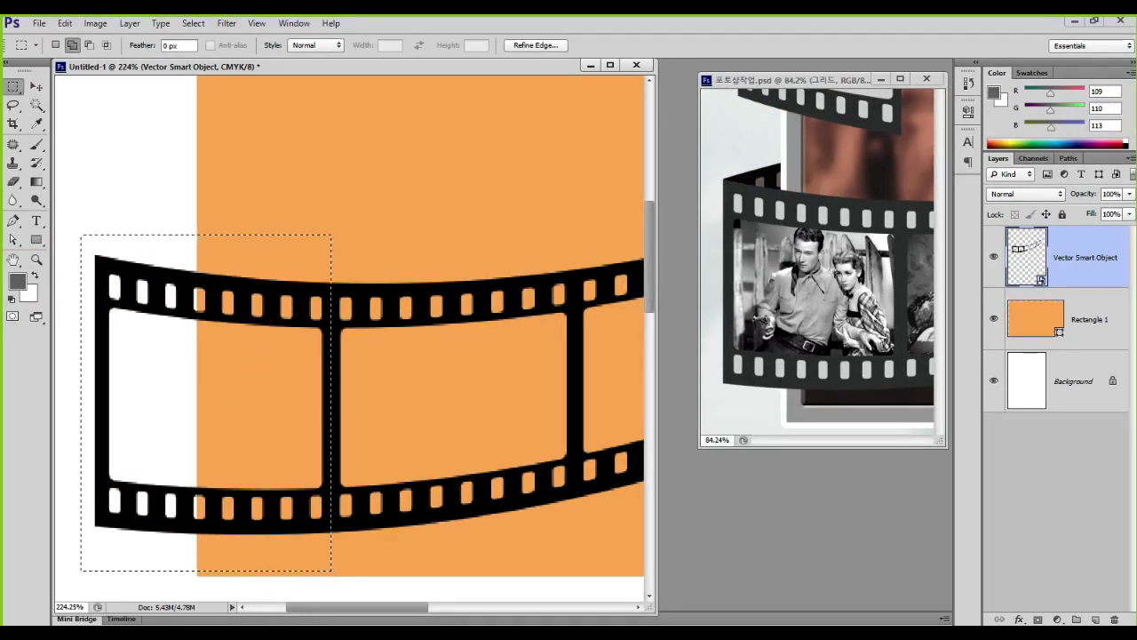
Copy the selected leftmost frame of the filmstrip onto a new layer
left_click_drag(285, 373, 350, 317)
key("ctrl+j")
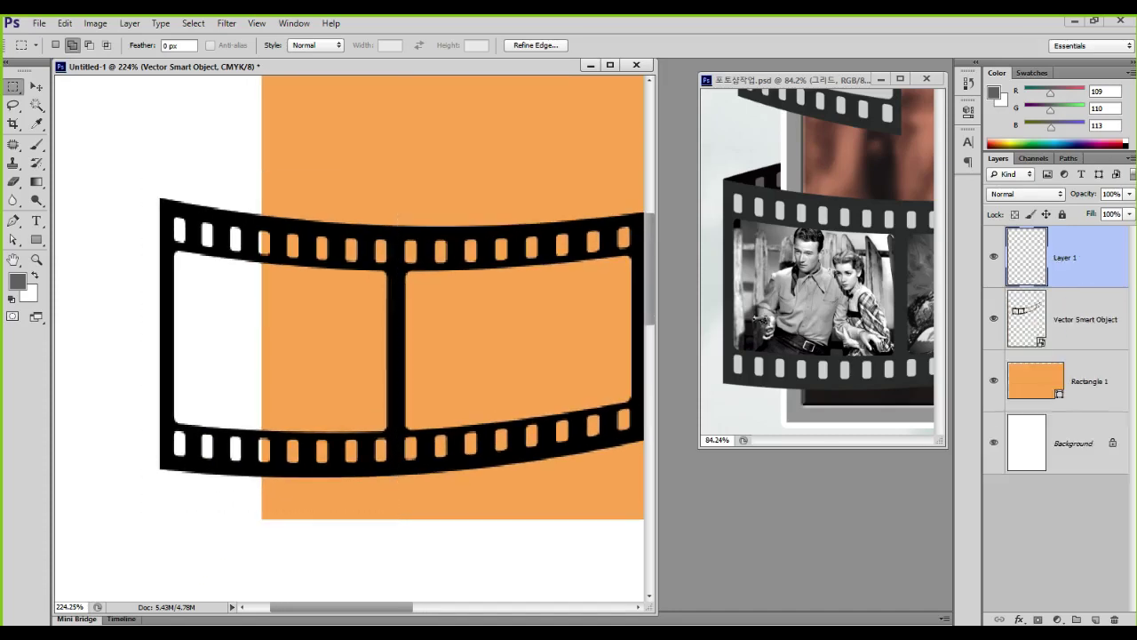
key("ctrl+alt+shift+e")
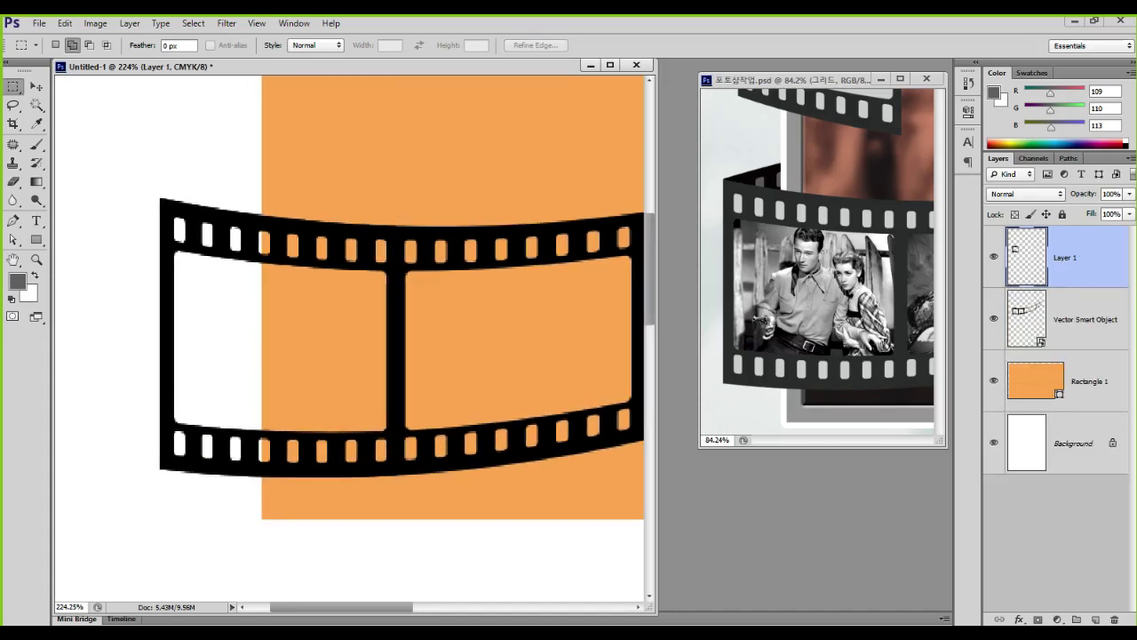
Clip the layer thumbnails to the layer bounds so each shows only its own content
key("v")
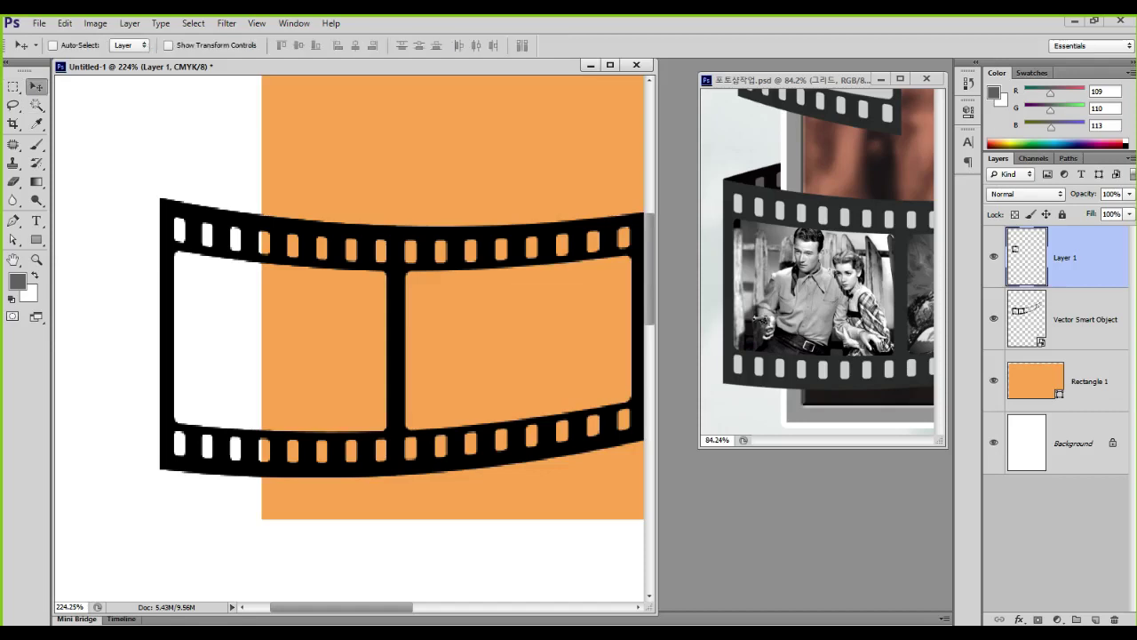
key("ctrl+1")
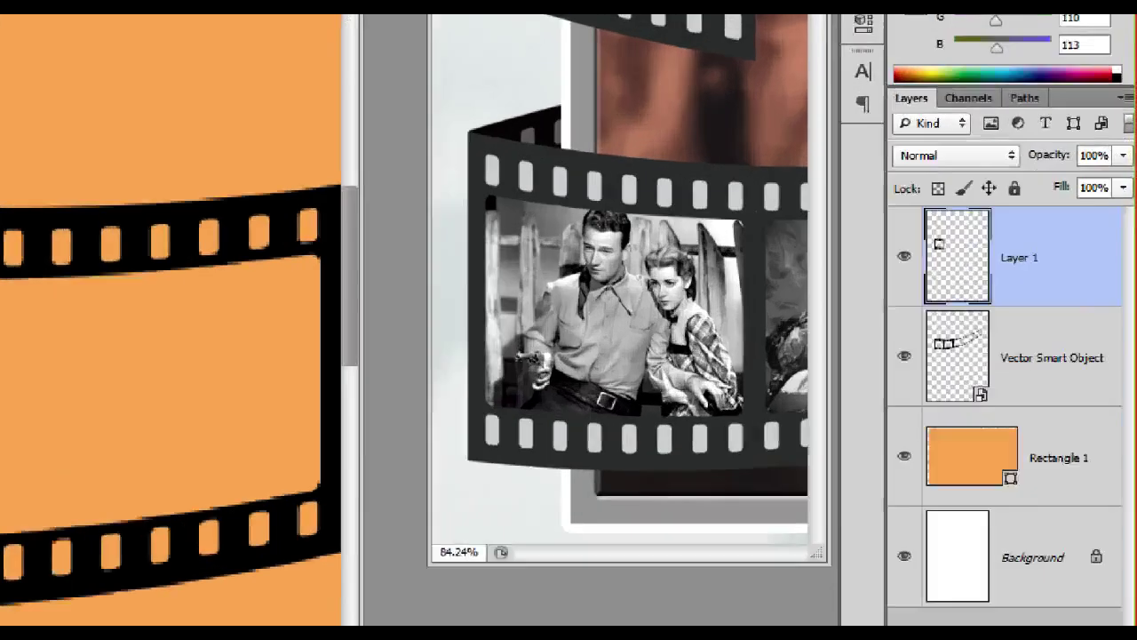
left_click(998, 256)
mouse_move(952, 231)
left_mouse_down()
mouse_move(869, 277)
mouse_move(961, 249)
mouse_move(936, 294)
left_mouse_up()
key("Escape")
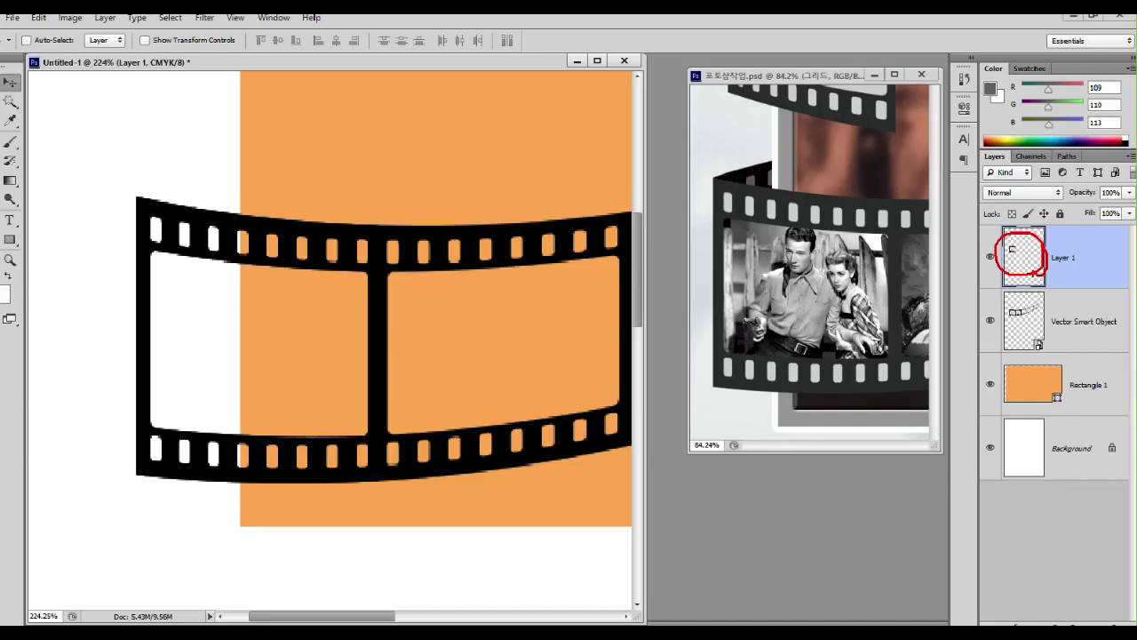
right_click(1061, 533)
left_click(1016, 507)
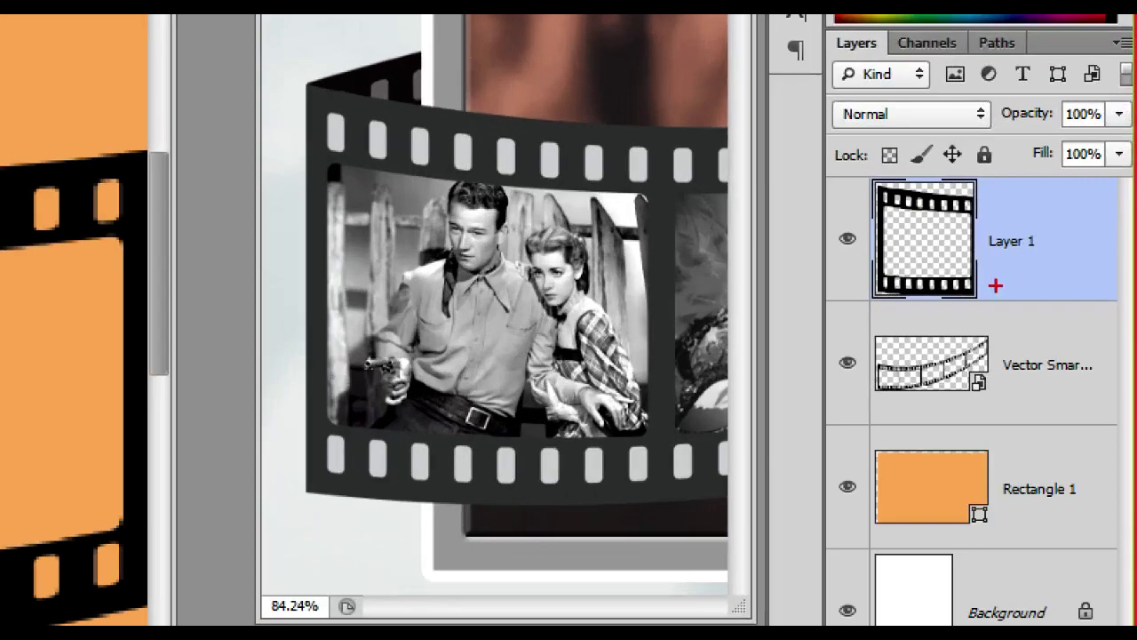
left_click_drag(1062, 265, 1008, 288)
mouse_move(872, 298)
left_mouse_down()
mouse_move(908, 190)
mouse_move(1003, 225)
mouse_move(988, 271)
left_mouse_up()
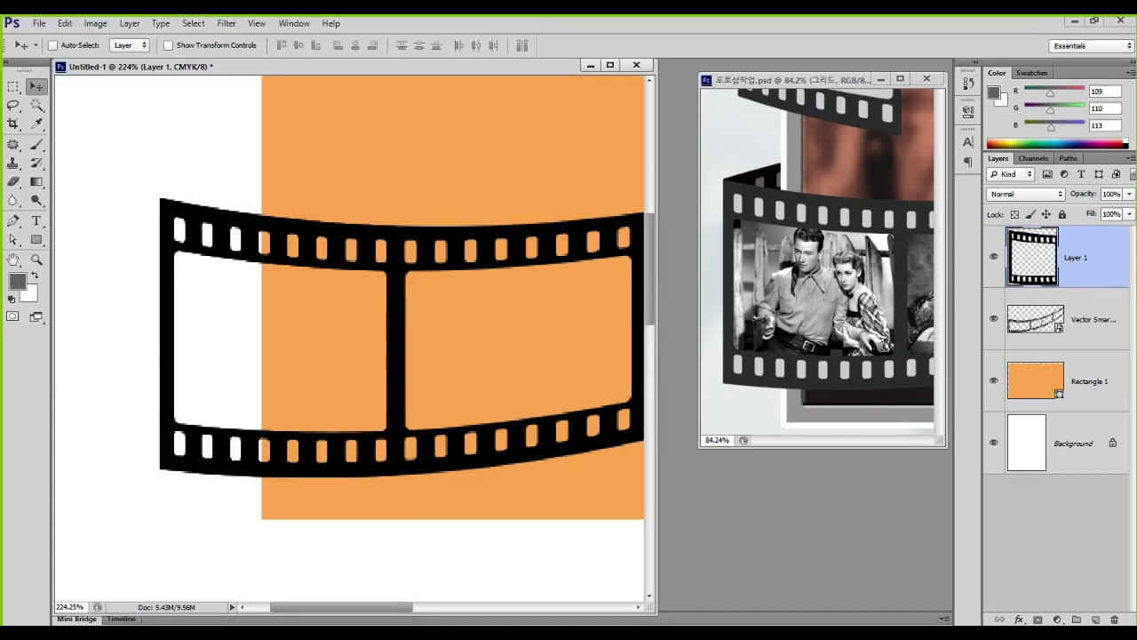
Move the copied frame about 10.8 mm right and 9.7 mm up from its place on the strip
left_click_drag(271, 197, 373, 107)
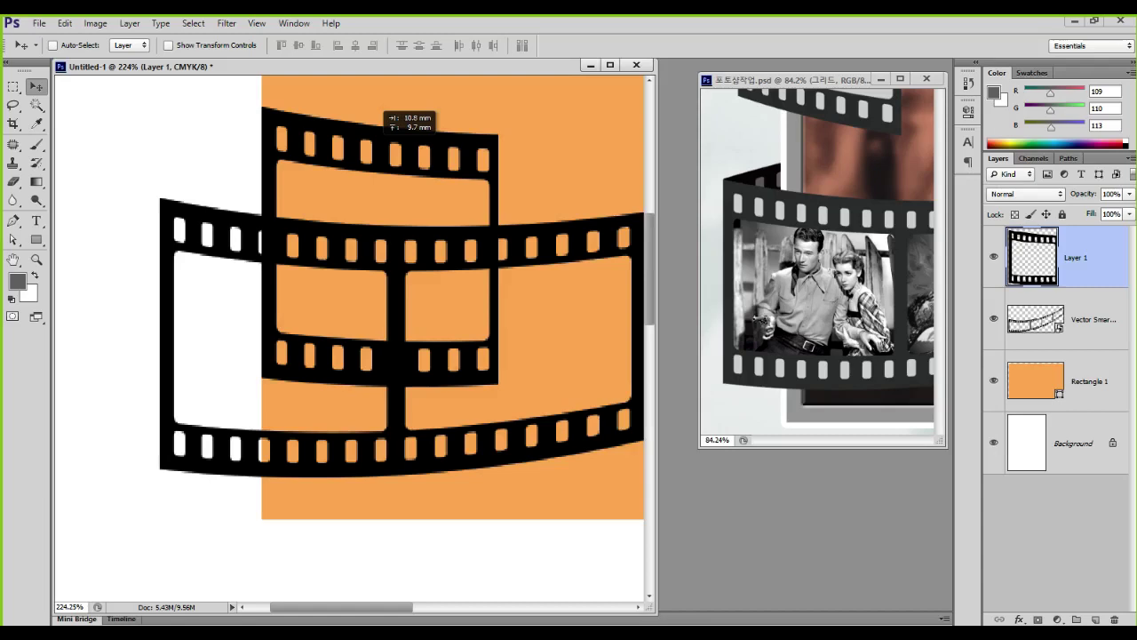
left_click_drag(373, 107, 373, 107)
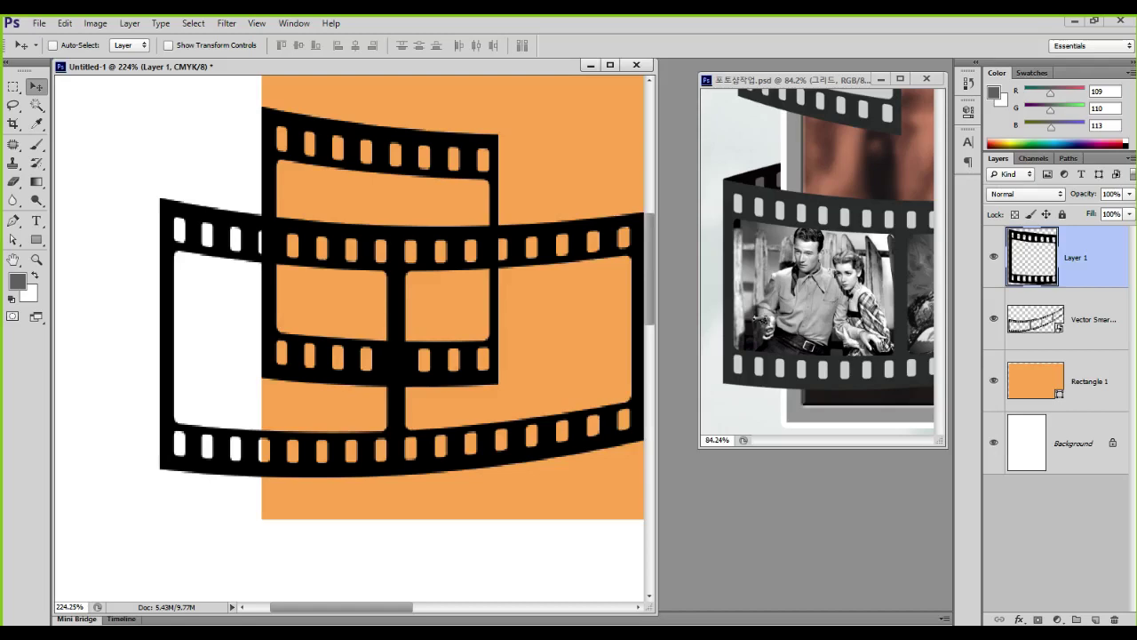
left_click_drag(172, 206, 255, 171)
left_click_drag(165, 482, 259, 431)
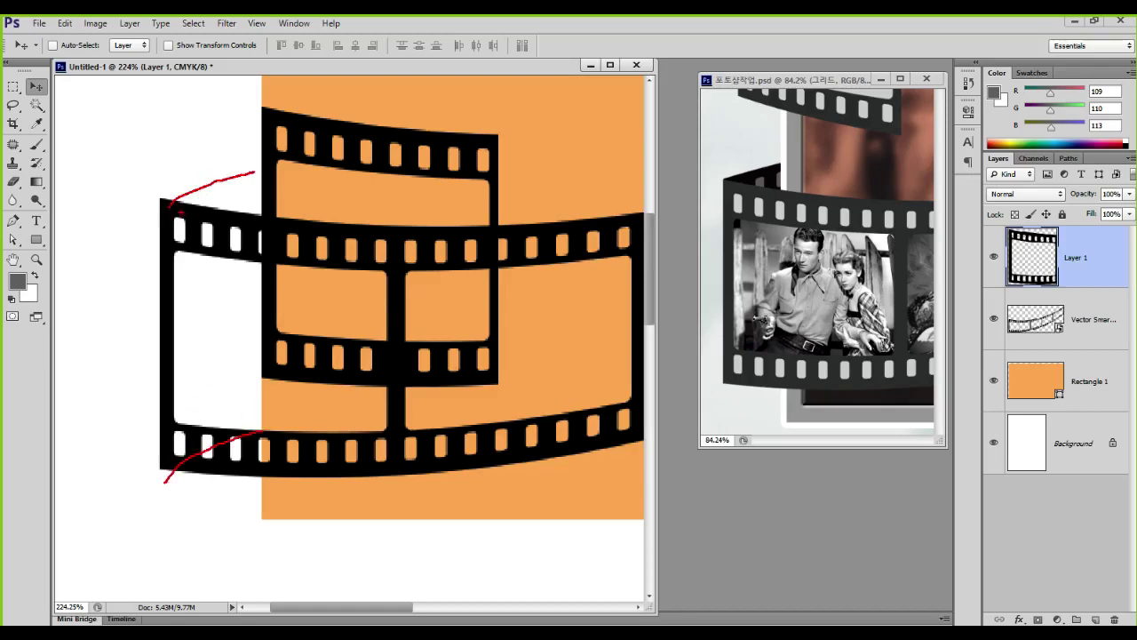
mouse_move(179, 211)
left_mouse_down()
mouse_move(143, 447)
mouse_move(154, 494)
mouse_move(193, 468)
mouse_move(374, 407)
mouse_move(366, 128)
mouse_move(233, 176)
left_mouse_up()
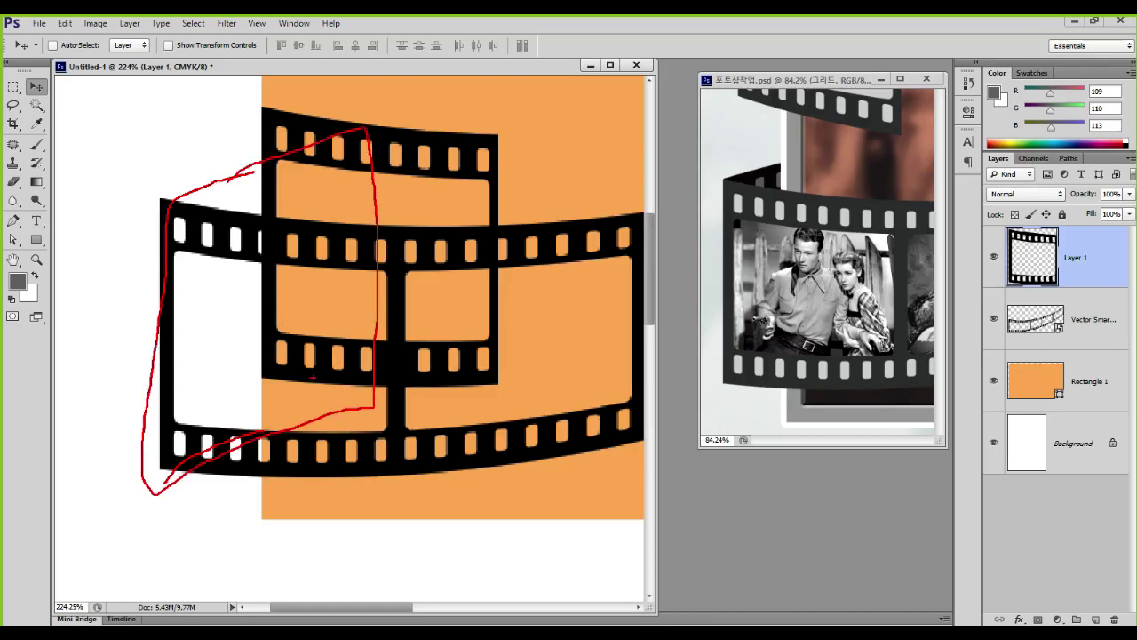
key("Escape")
key("ctrl+t")
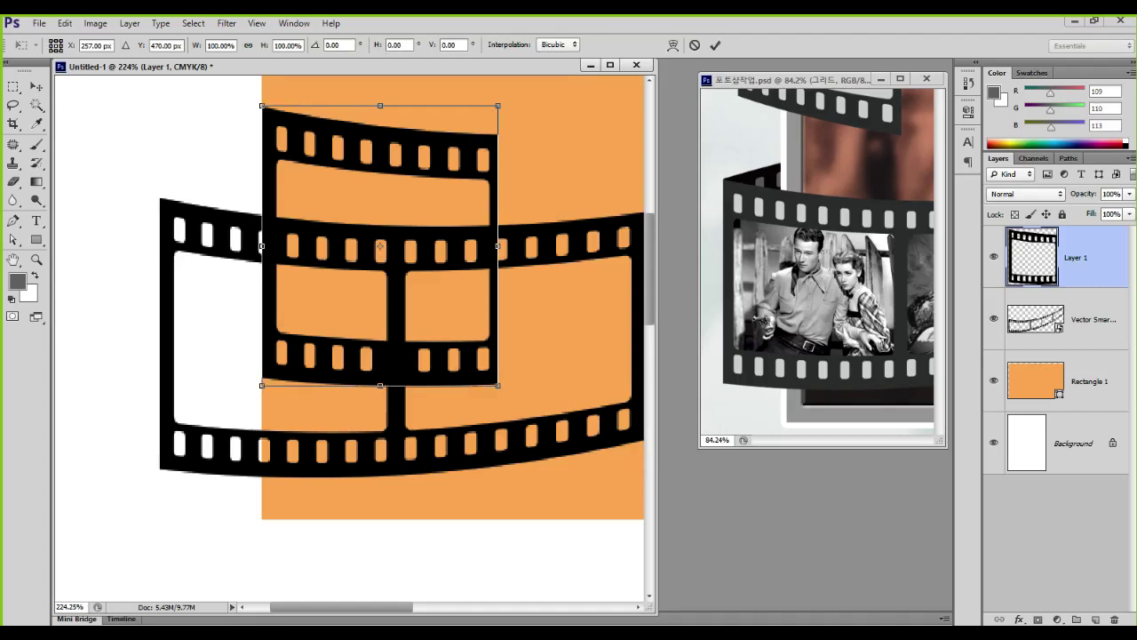
mouse_move(426, 112)
left_mouse_down()
mouse_move(324, 203)
mouse_move(414, 158)
mouse_move(427, 114)
left_mouse_up()
key("Return")
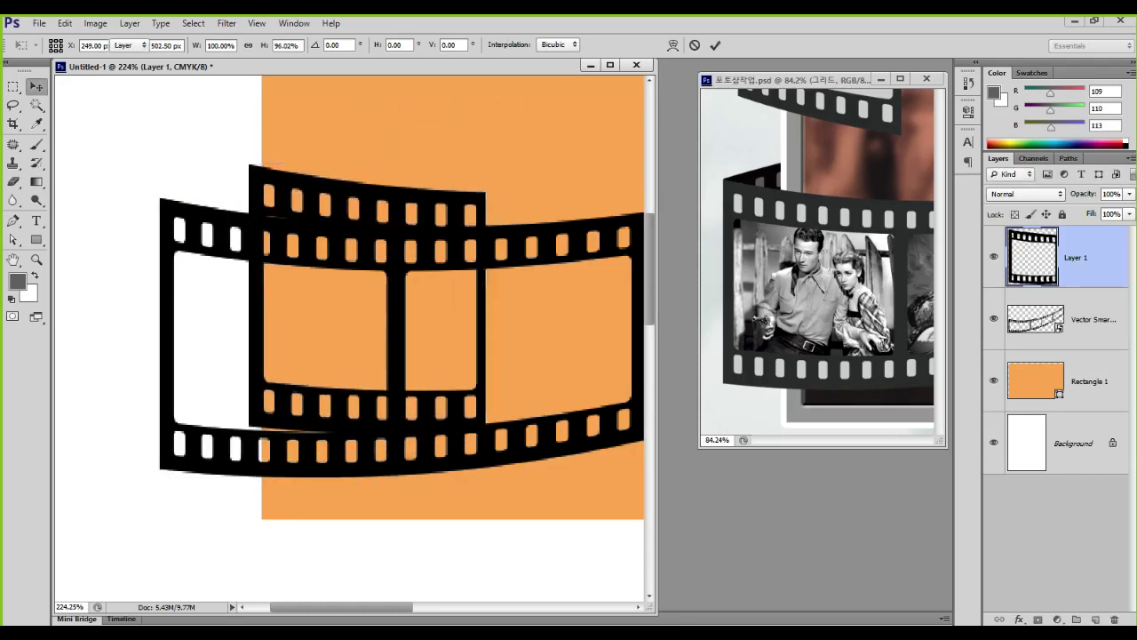
Turn the copied frame by 180° with Free Transform over the strip's leftmost frame and place its layer below Rectangle 1
key("ctrl+t")
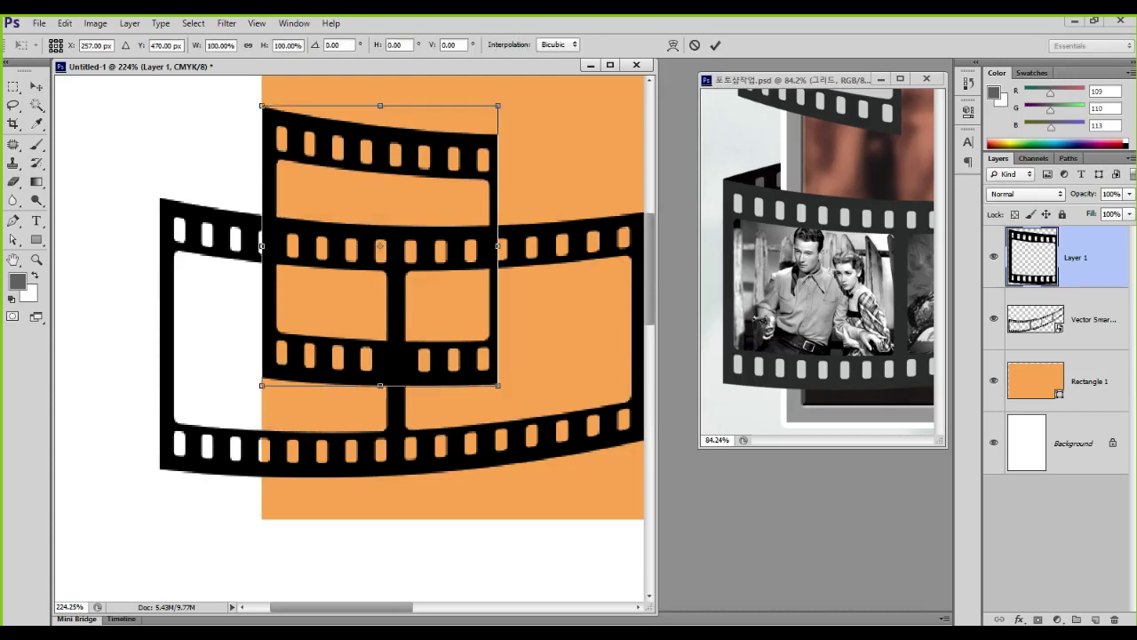
left_click_drag(502, 99, 262, 388)
left_click_drag(453, 107, 351, 192)
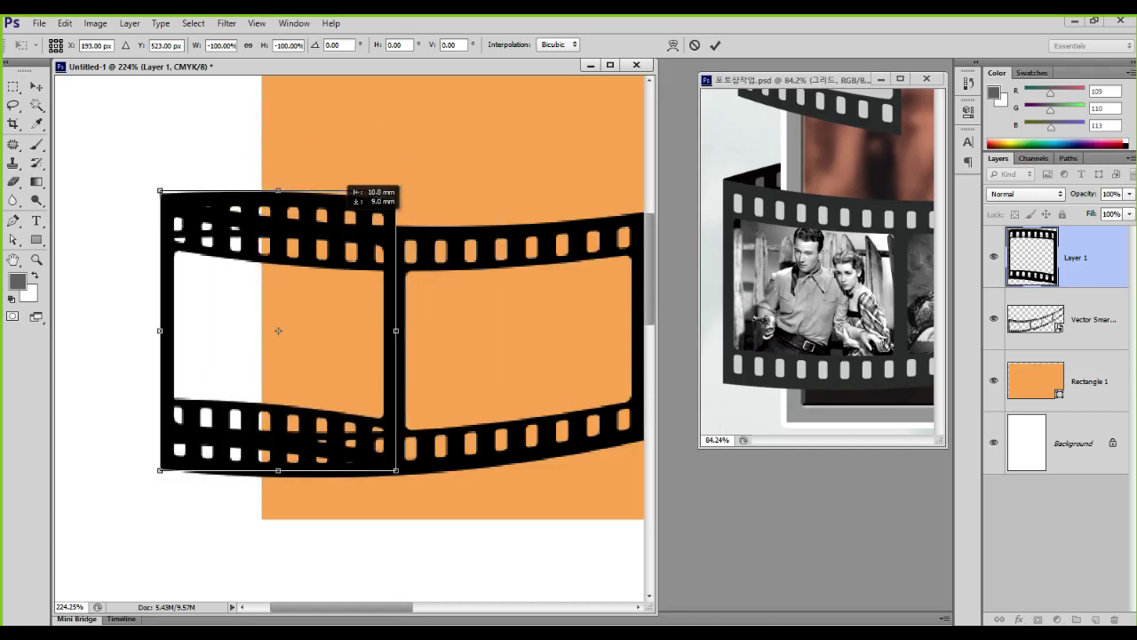
left_click_drag(351, 191, 351, 192)
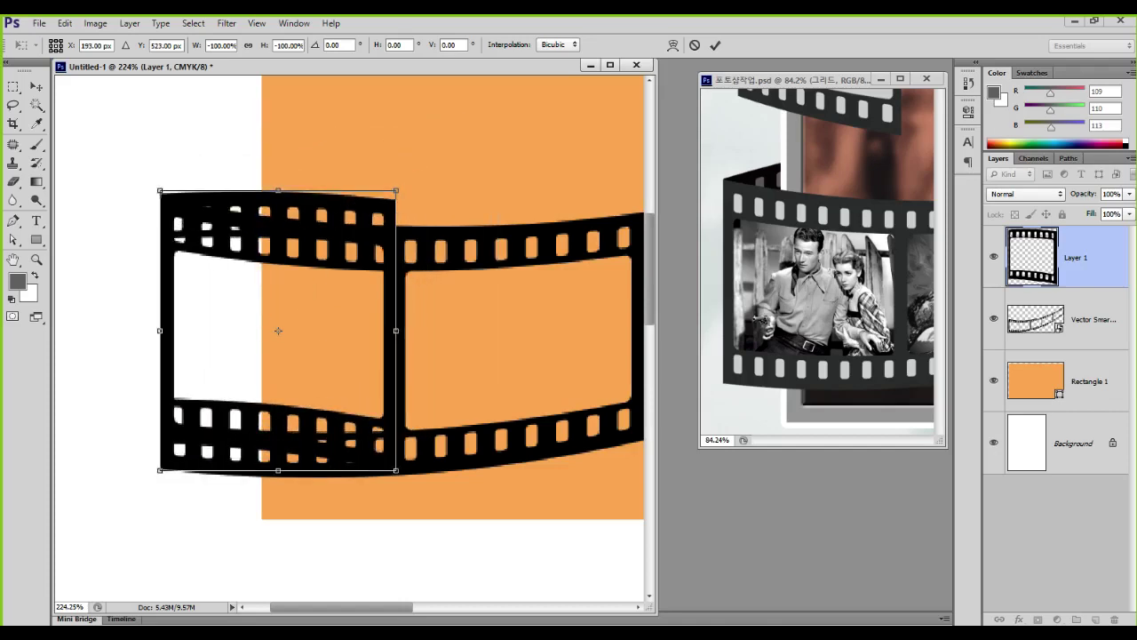
key("Return")
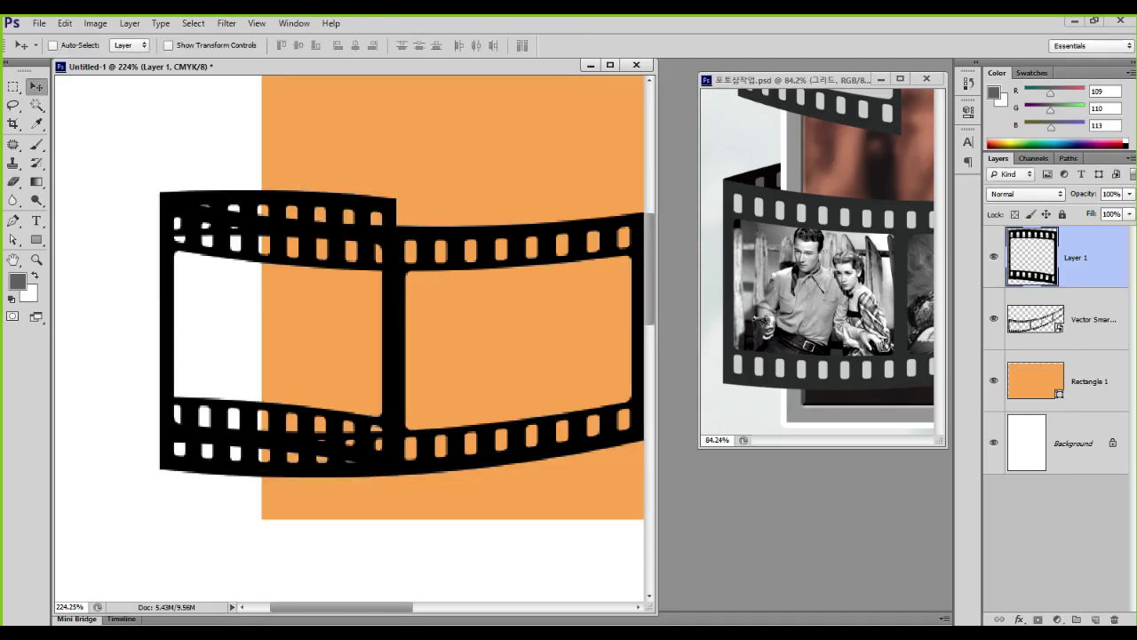
left_click_drag(1032, 256, 1032, 413)
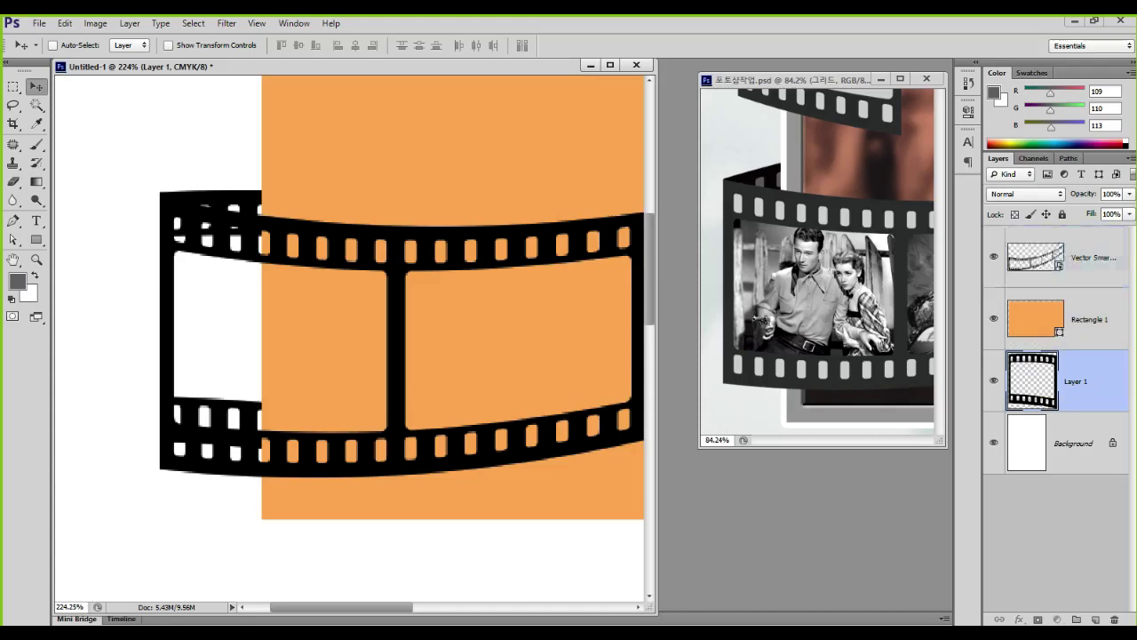
Bring the copied frame's layer back to the top of the stack and move it about 13.2 mm right and 8.5 mm up
key("ctrl+shift+bracketright")
left_click_drag(362, 191, 491, 101)
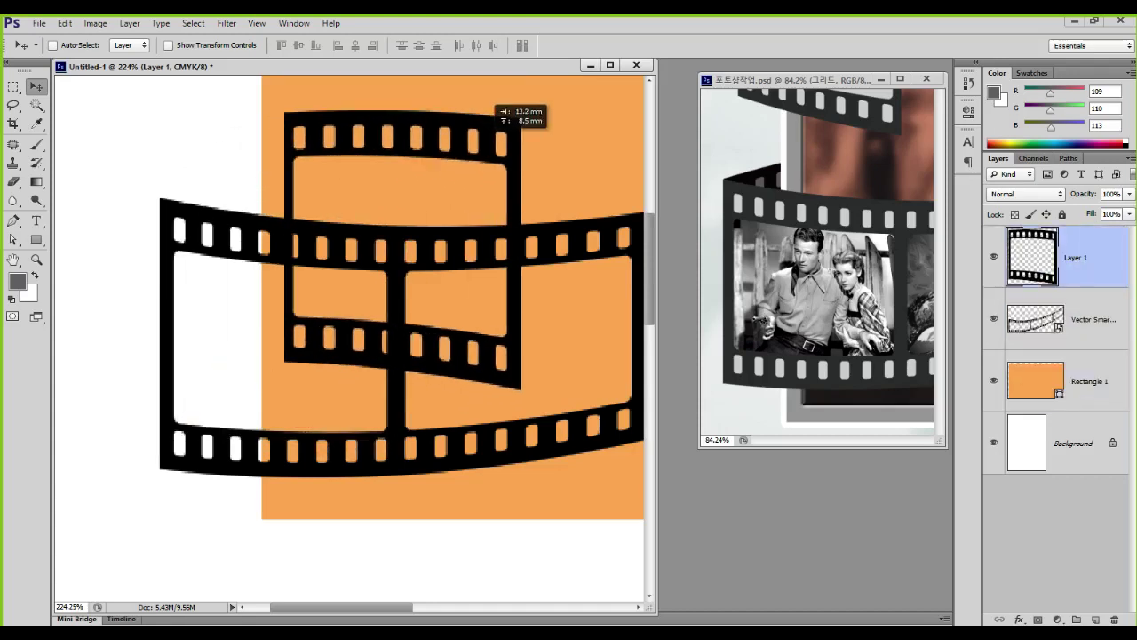
key("ctrl+2")
left_click_drag(529, 391, 492, 380)
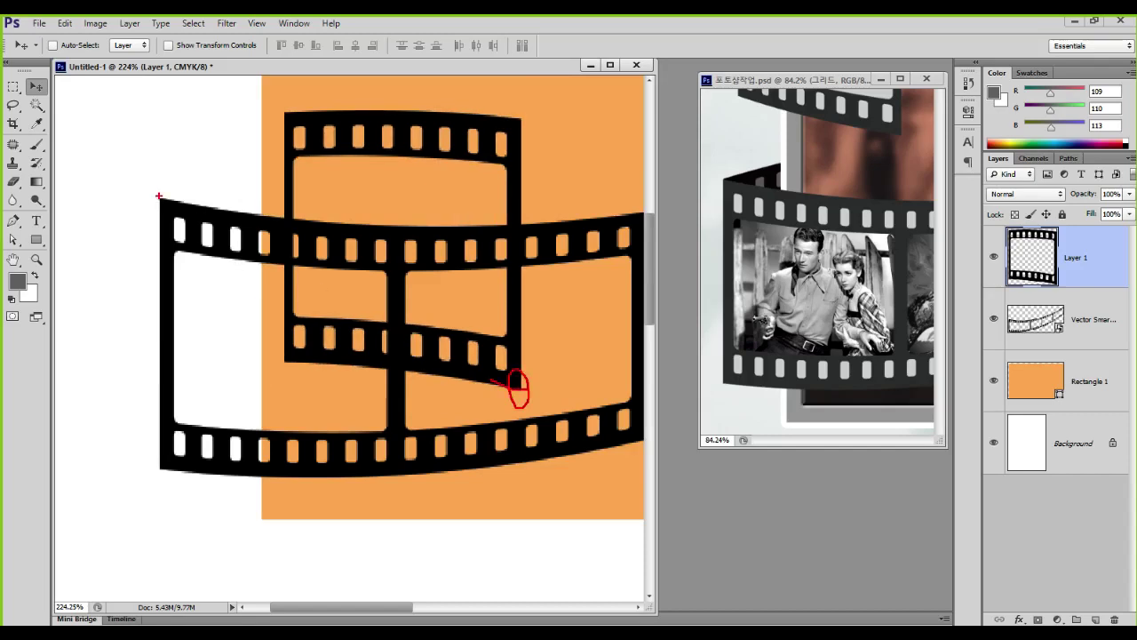
left_click_drag(159, 195, 219, 172)
key("Escape")
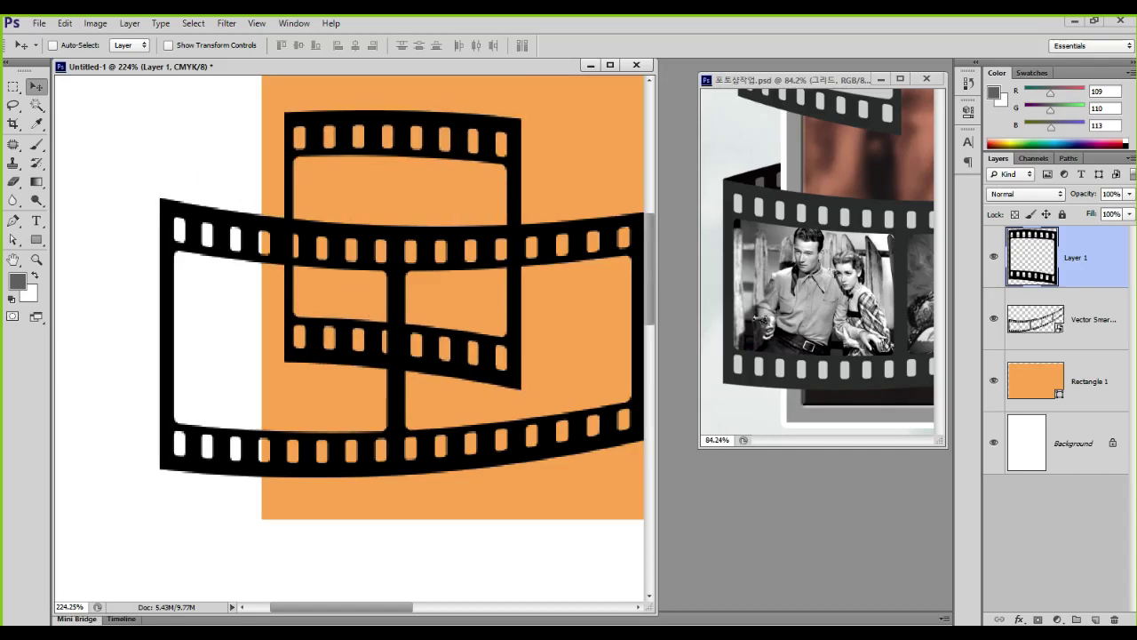
Flip the copied frame vertically in Free Transform, trying a horizontal flip as well and reversing it
key("ctrl+t")
right_click(447, 193)
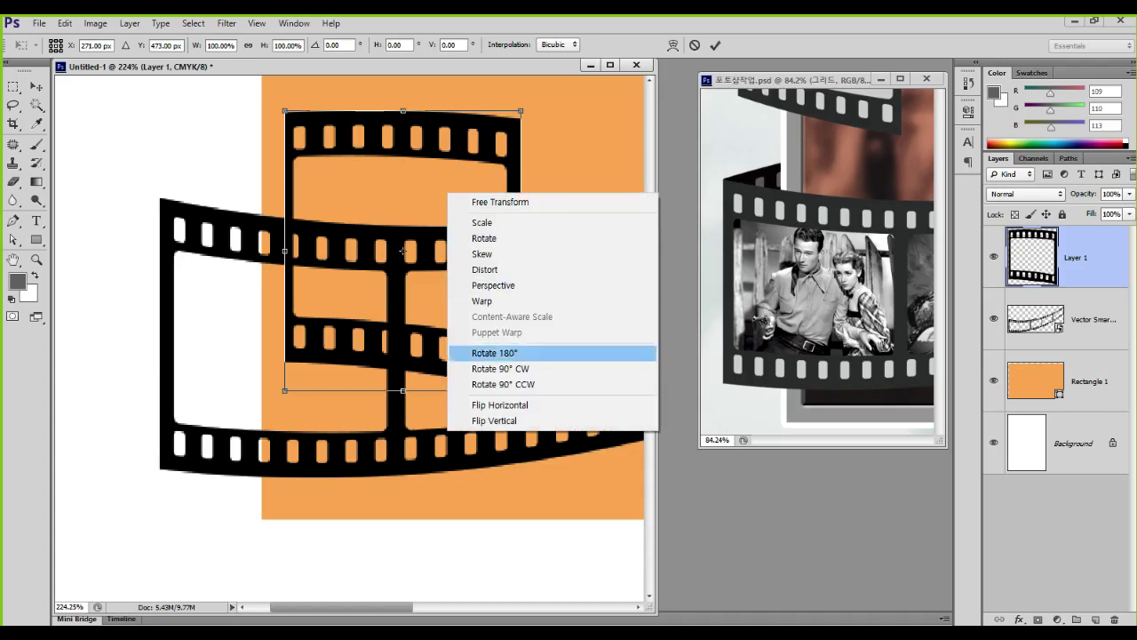
left_click(494, 421)
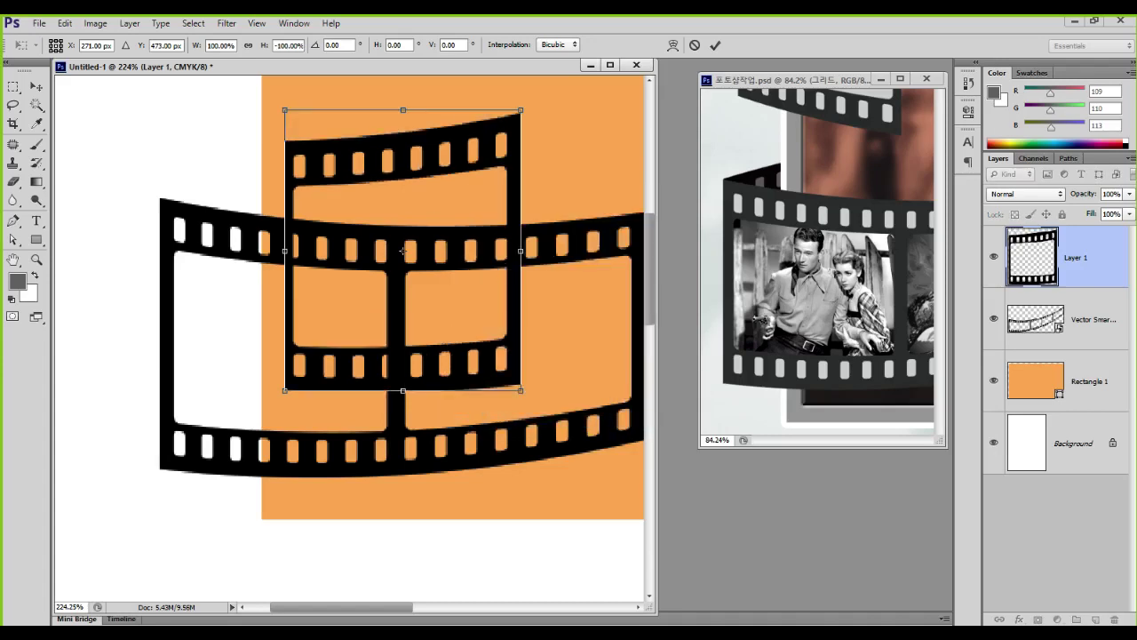
right_click(441, 183)
left_click(493, 392)
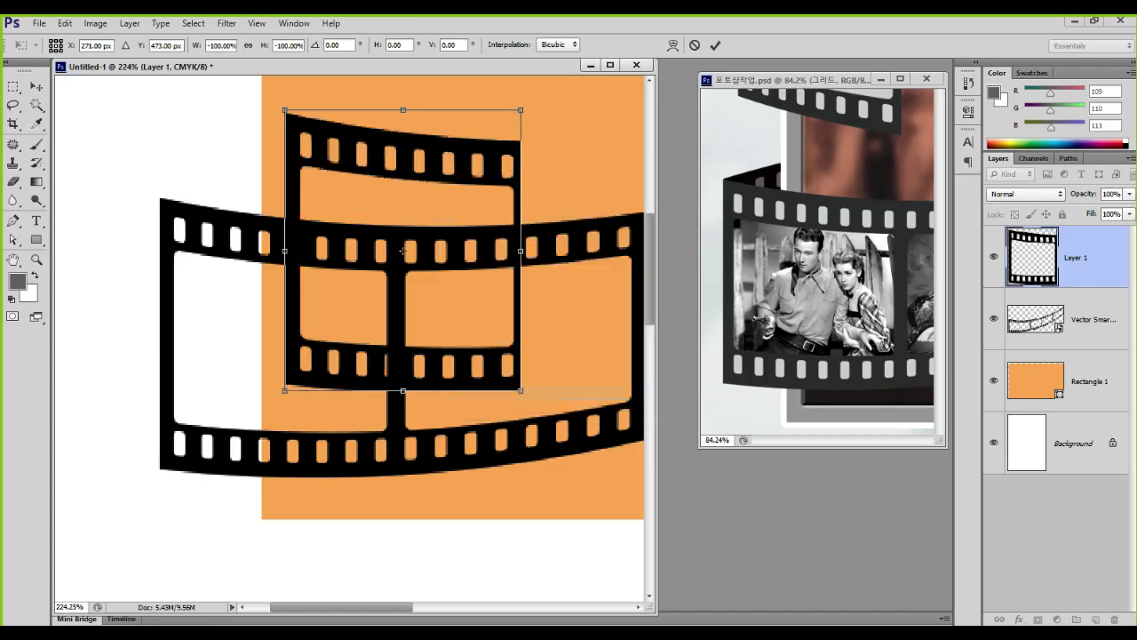
right_click(435, 148)
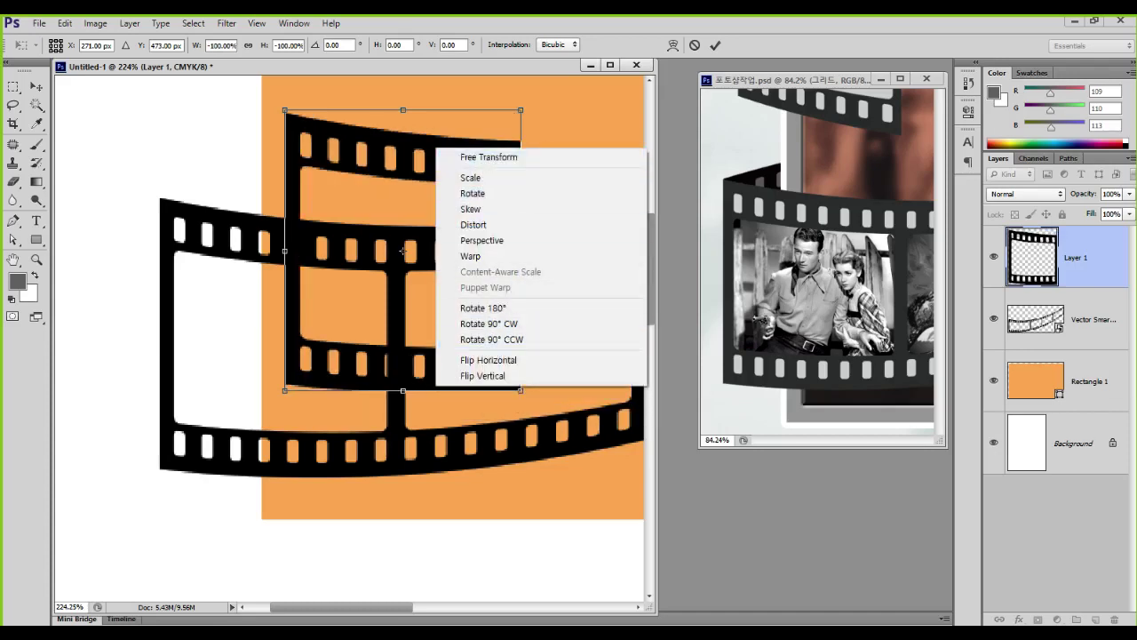
left_click(480, 361)
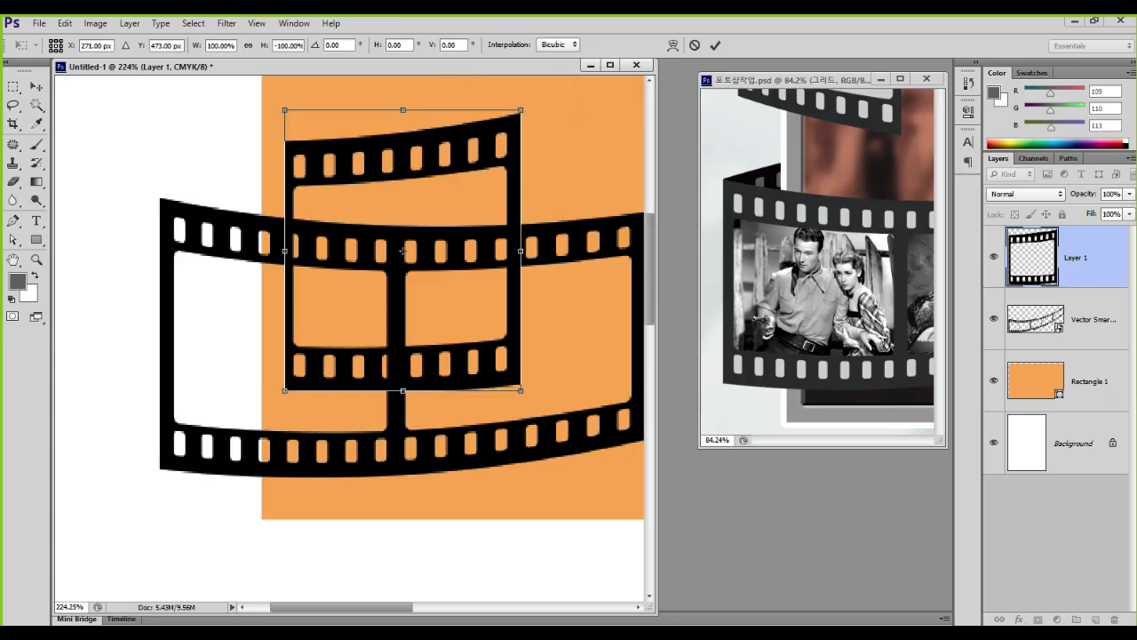
Try reshaping the vertically flipped copied frame into a fold by distorting its corners in Free Transform, and cancel the transform
mouse_move(520, 111)
left_mouse_down()
mouse_move(281, 197)
mouse_move(156, 227)
mouse_move(163, 203)
mouse_move(369, 182)
mouse_move(493, 143)
mouse_move(533, 111)
mouse_move(520, 117)
left_mouse_up()
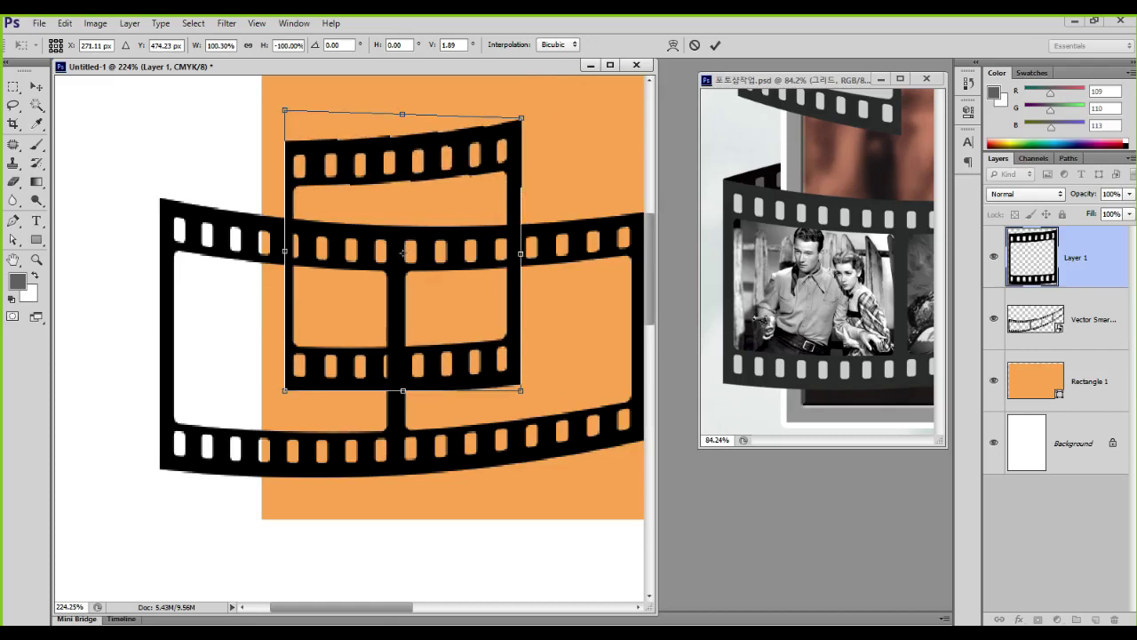
left_click_drag(284, 111, 574, 164)
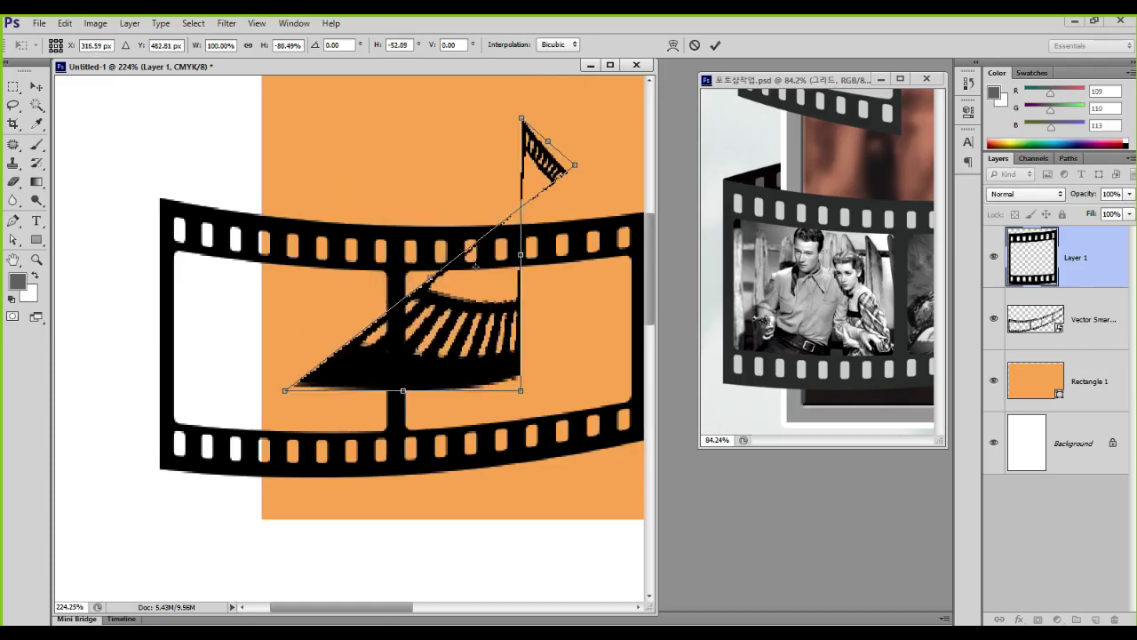
left_click_drag(284, 390, 590, 358)
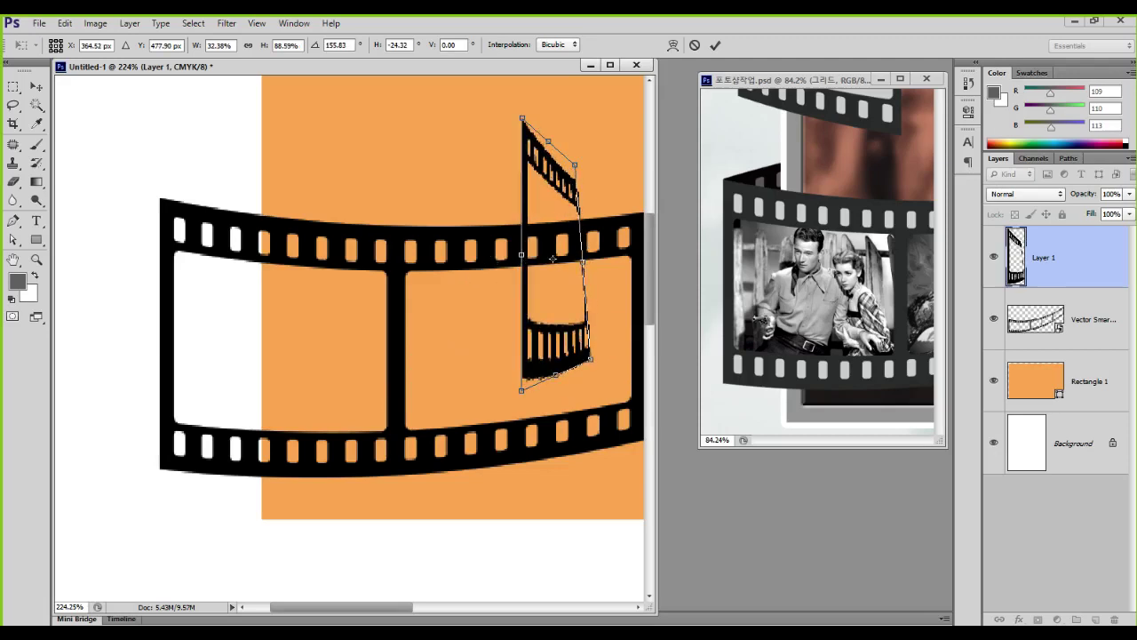
left_click_drag(522, 118, 164, 200)
left_click_drag(580, 233, 332, 147)
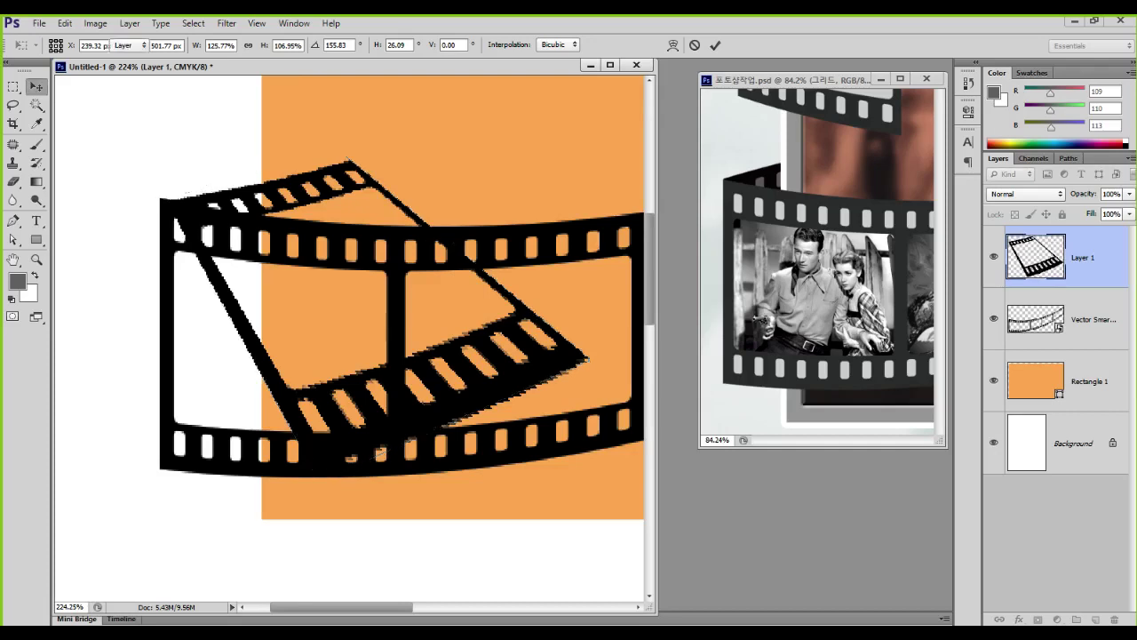
key("Escape")
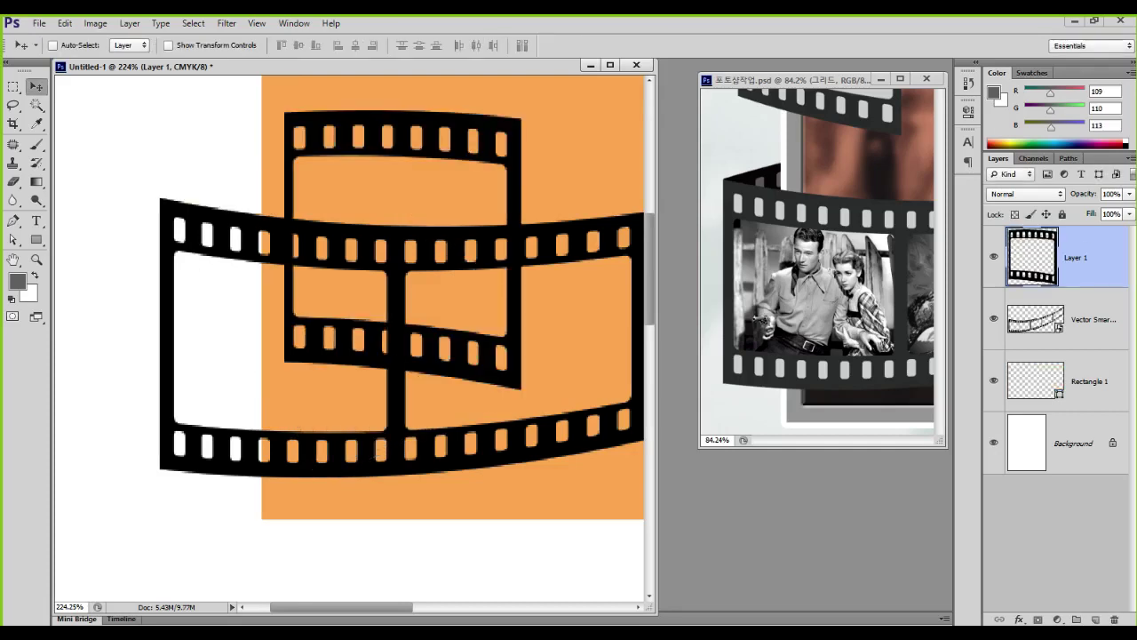
Try flipping the copied frame vertically again in a fresh Free Transform
left_click_drag(378, 451, 369, 567)
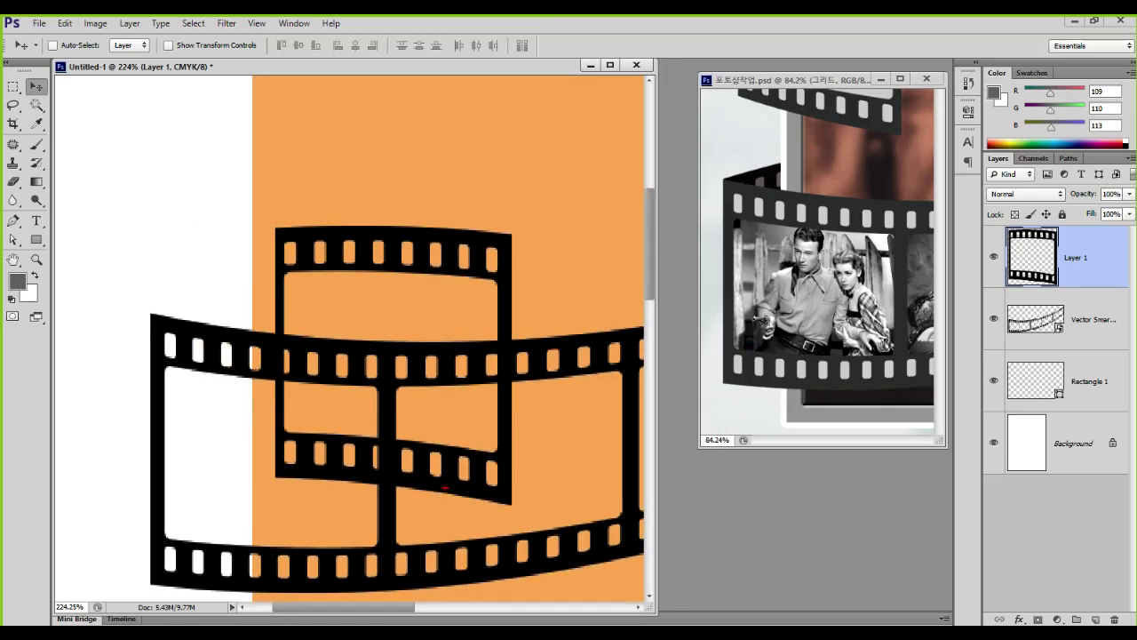
key("ctrl+t")
right_click(465, 170)
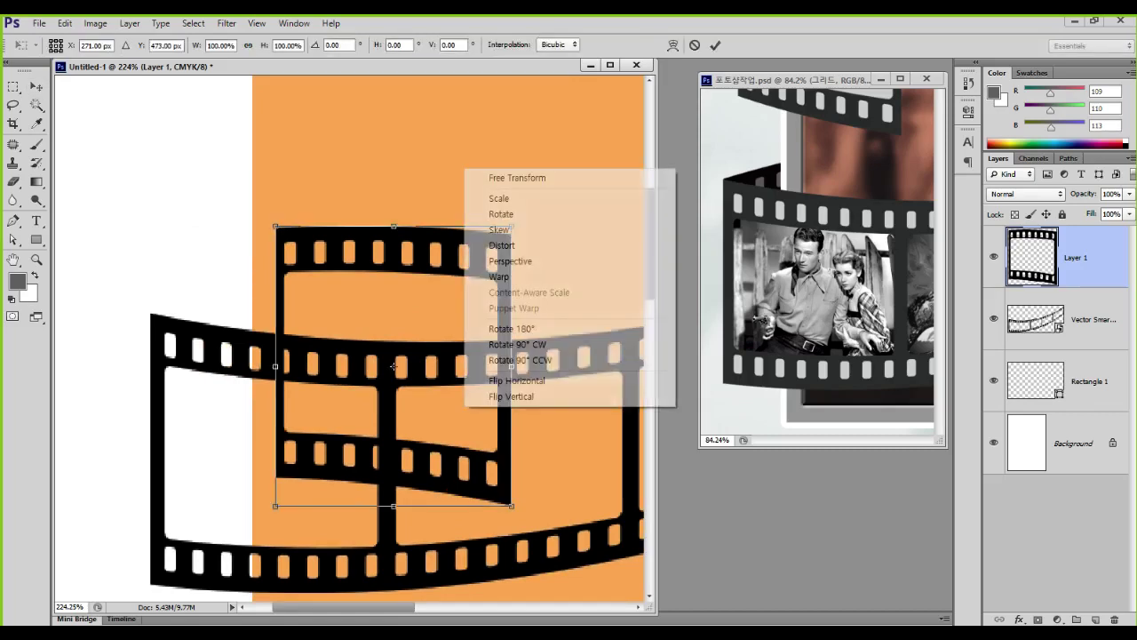
left_click(511, 396)
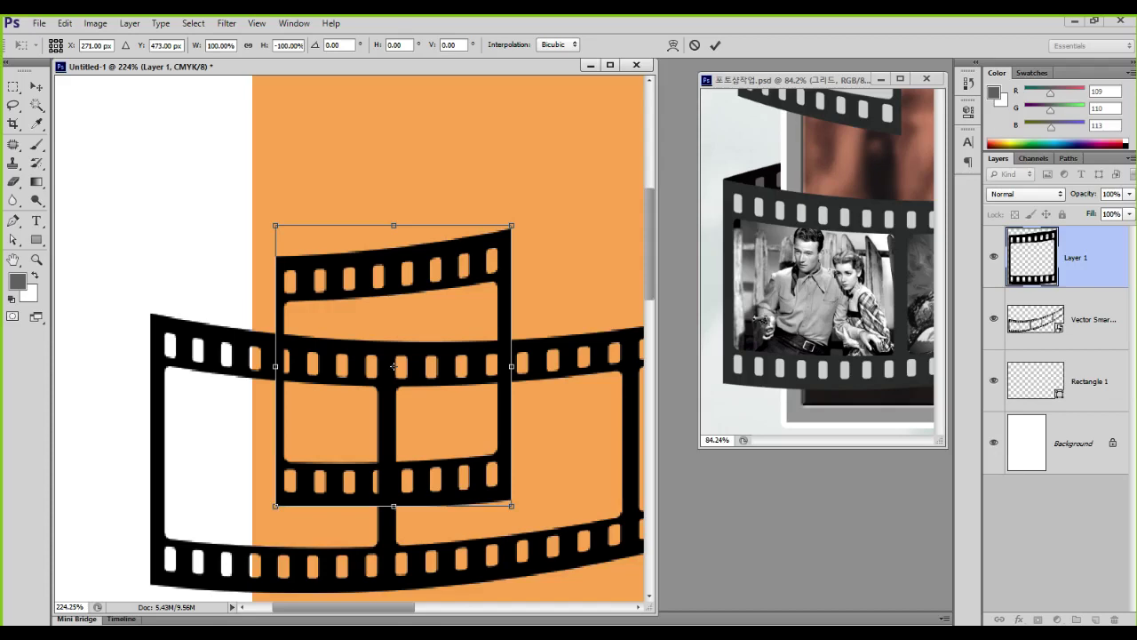
key("Return")
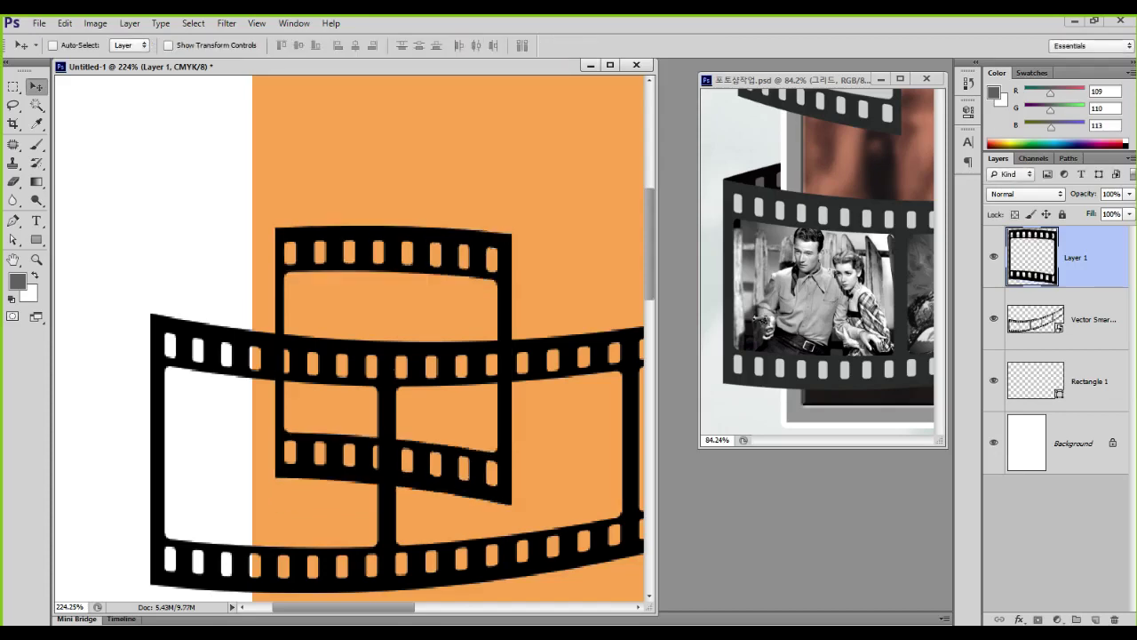
Distort the copied frame in Free Transform, raising its right edge to a vertical skew of about -12.35°
key("ctrl+t")
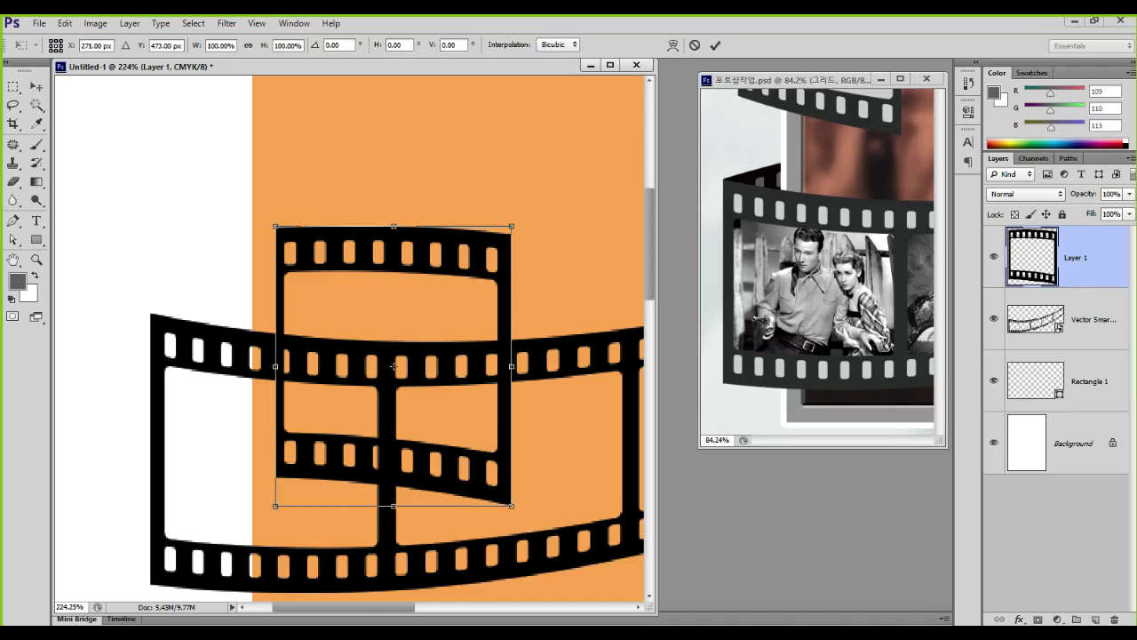
right_click(452, 294)
left_click(491, 370)
left_click_drag(512, 253, 509, 220)
left_click_drag(510, 287, 509, 259)
left_click_drag(509, 198, 508, 175)
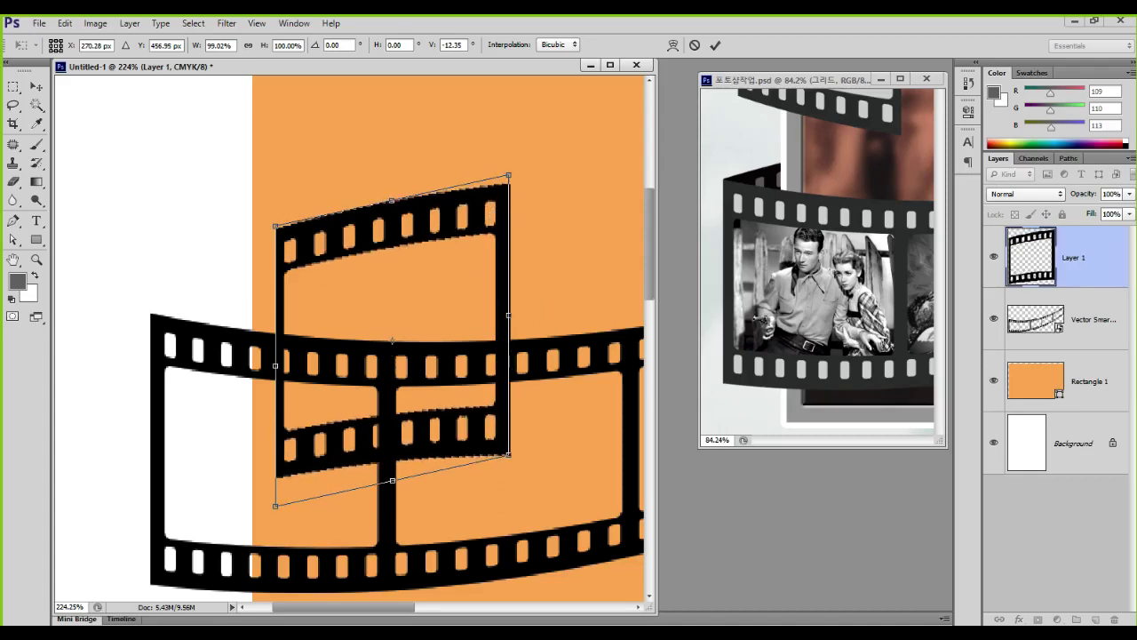
key("Return")
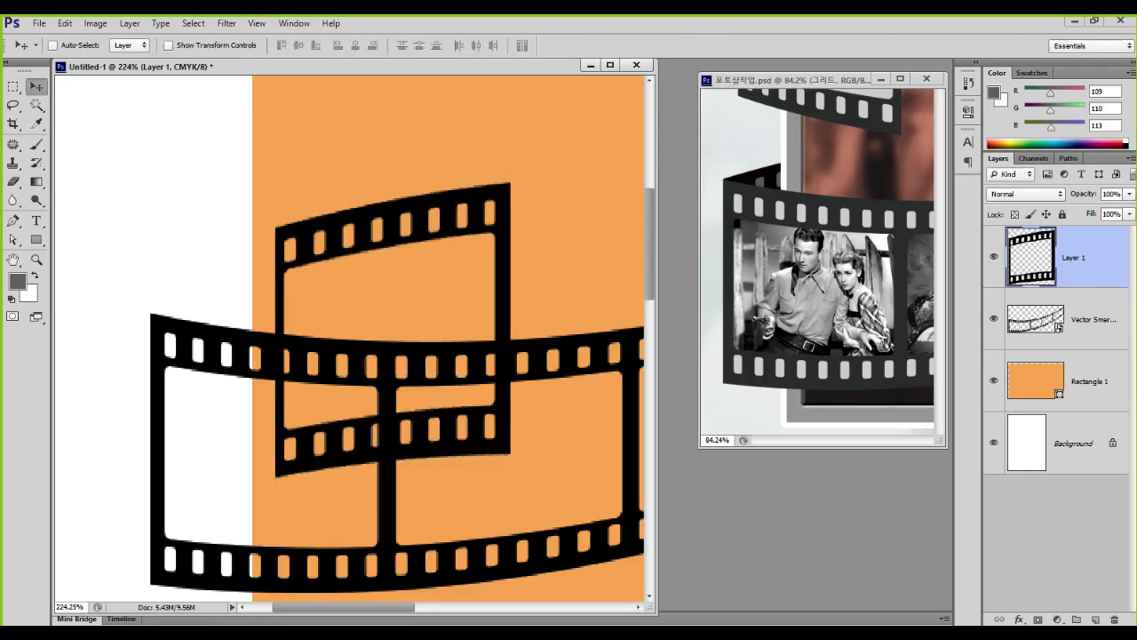
Try the copied frame's layer below Rectangle 1, aligned with the strip's left end, and undo the move and reordering
left_click_drag(1031, 258, 1035, 413)
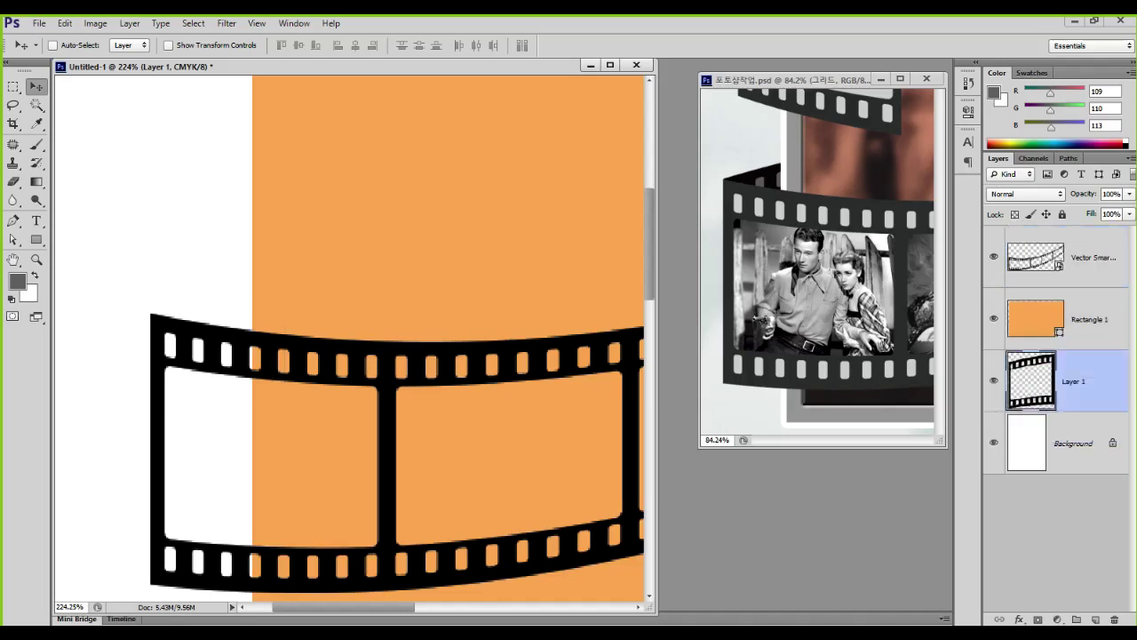
mouse_move(302, 355)
left_mouse_down()
mouse_move(306, 247)
mouse_move(302, 338)
left_mouse_up()
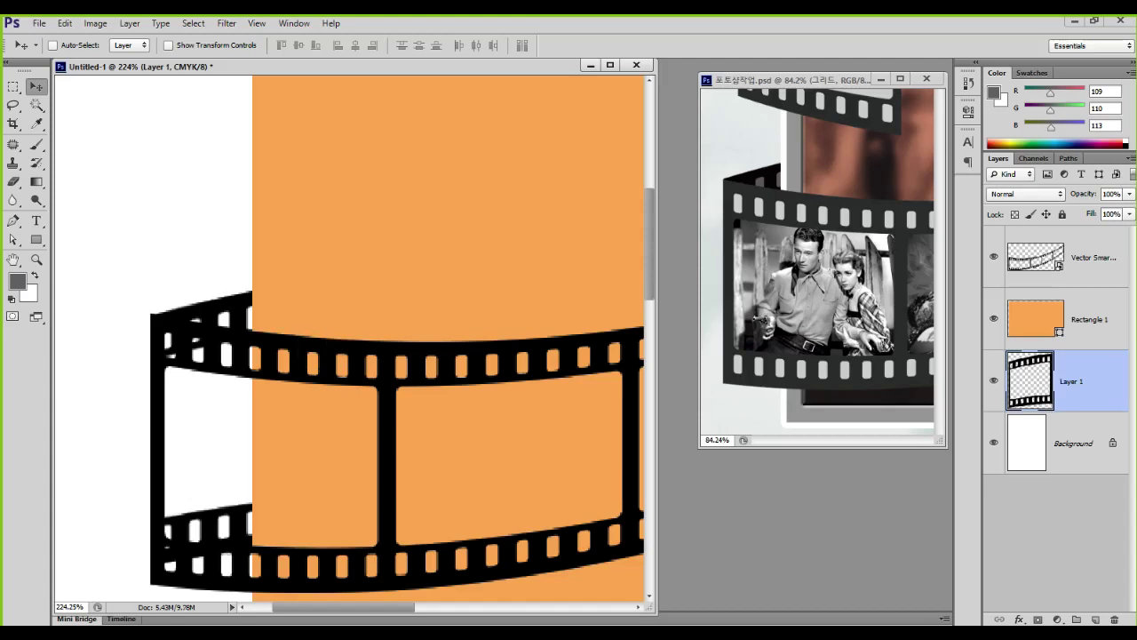
key("ctrl+z")
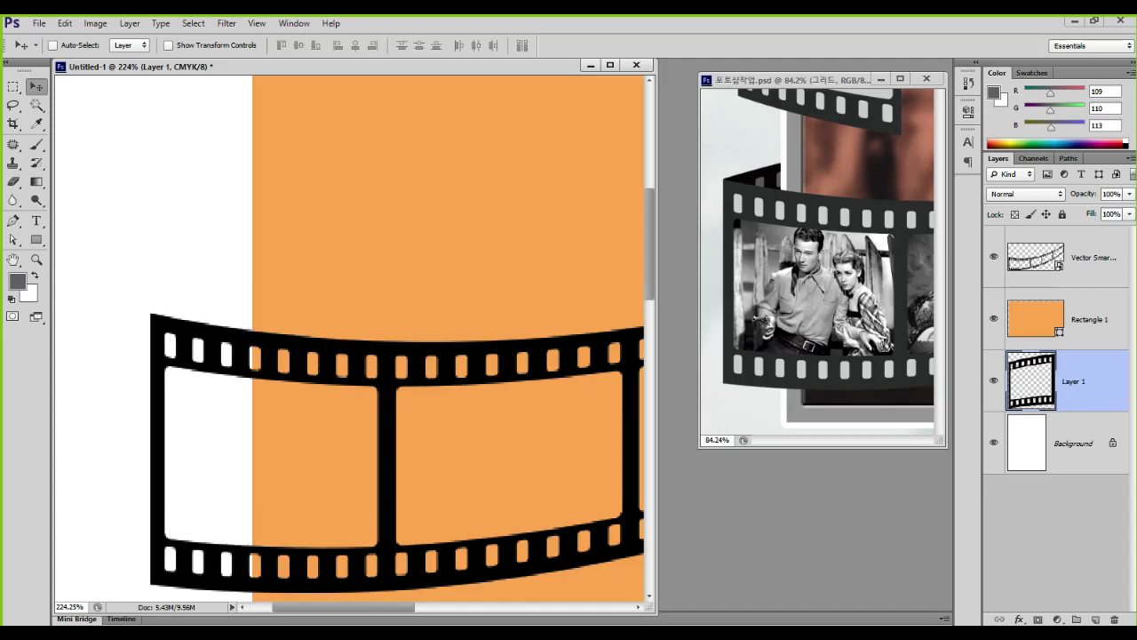
key("ctrl+alt+z")
key("ctrl+alt+z")
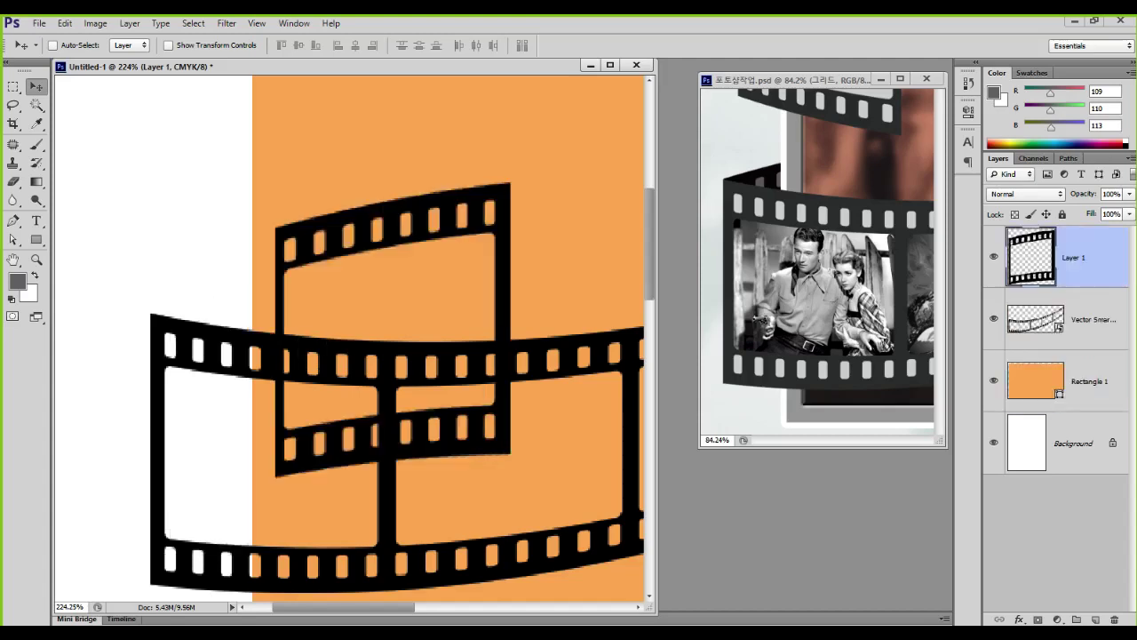
Replace the distorted copy with a fresh copy of the strip's leftmost frame on its own layer, offset up and right of the original
left_click_drag(1032, 257, 1114, 619)
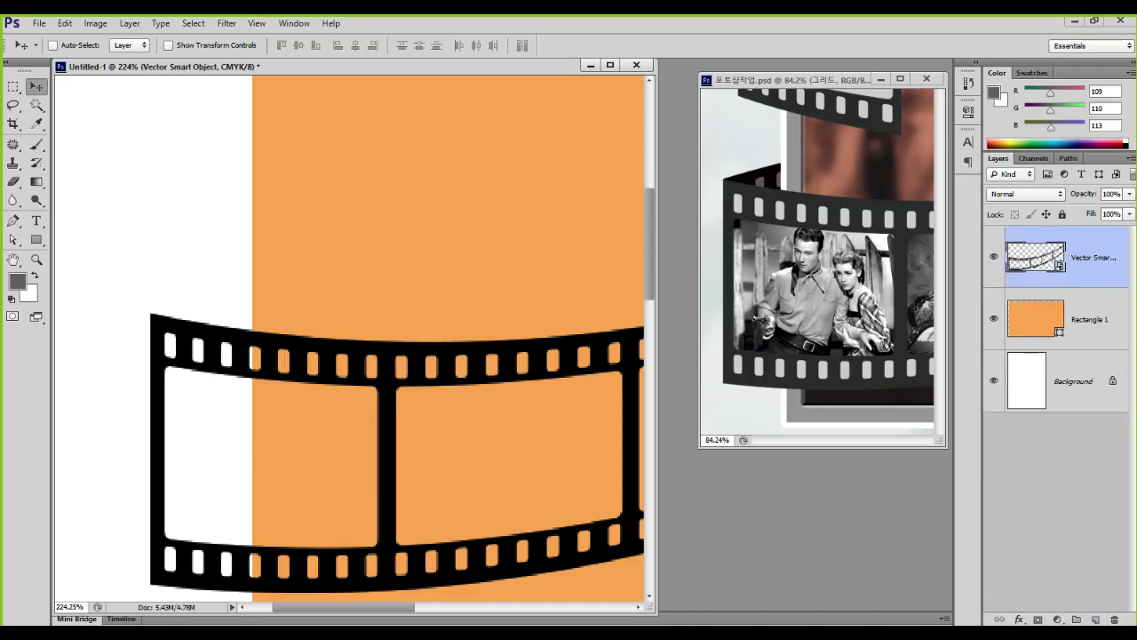
left_click_drag(231, 373, 221, 278)
left_click(13, 87)
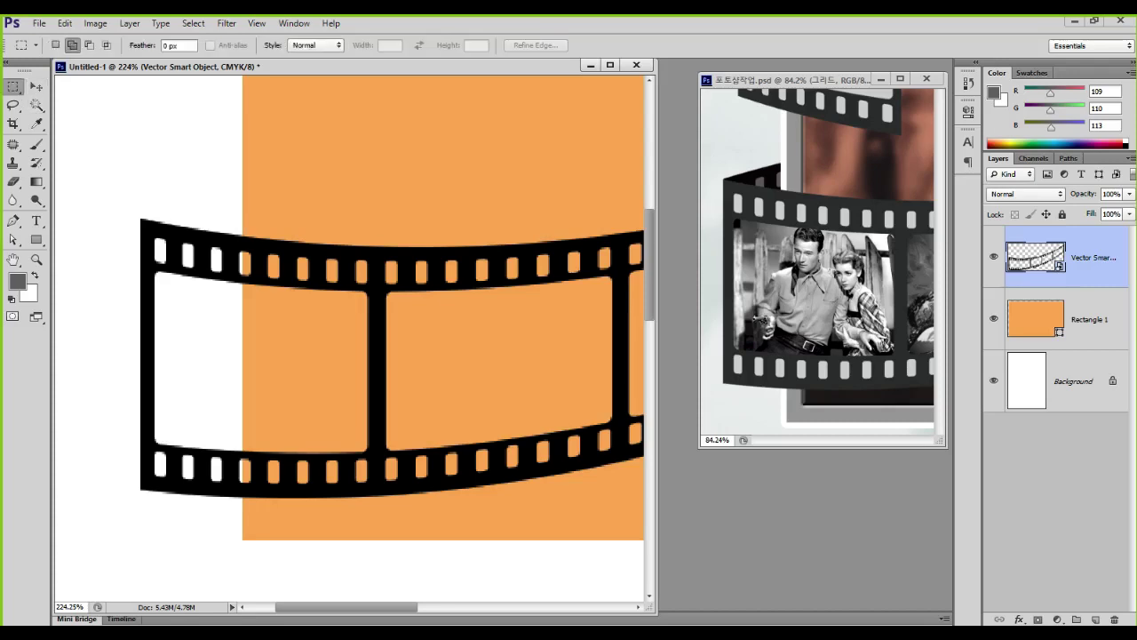
left_click_drag(124, 188, 379, 562)
key("ctrl+shift+c")
key("ctrl+v")
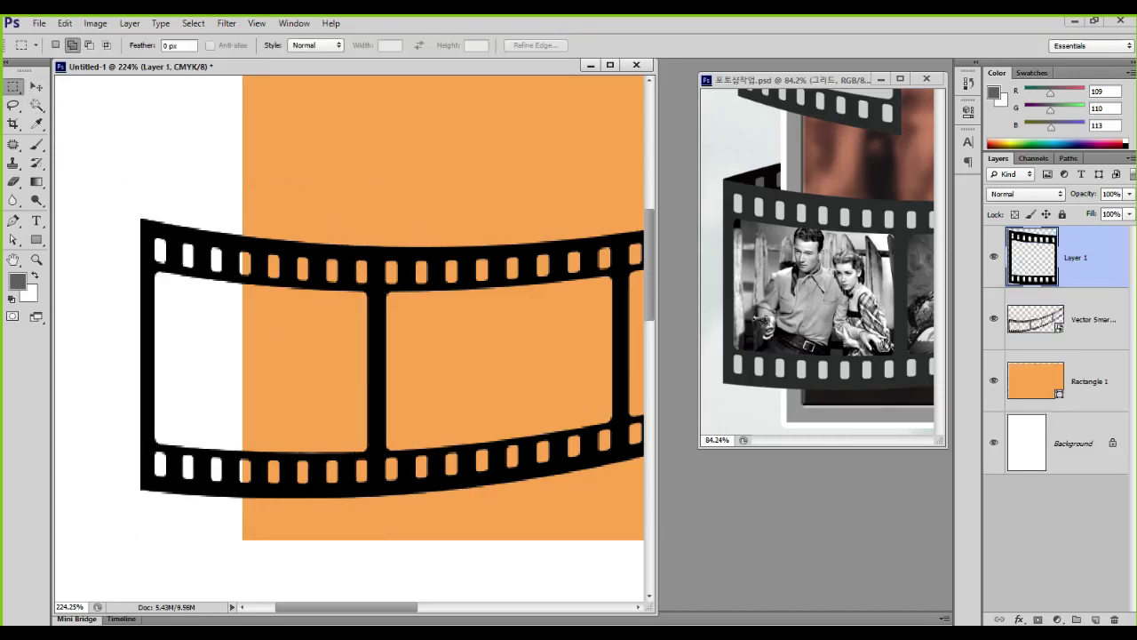
key("v")
left_click_drag(259, 251, 376, 289)
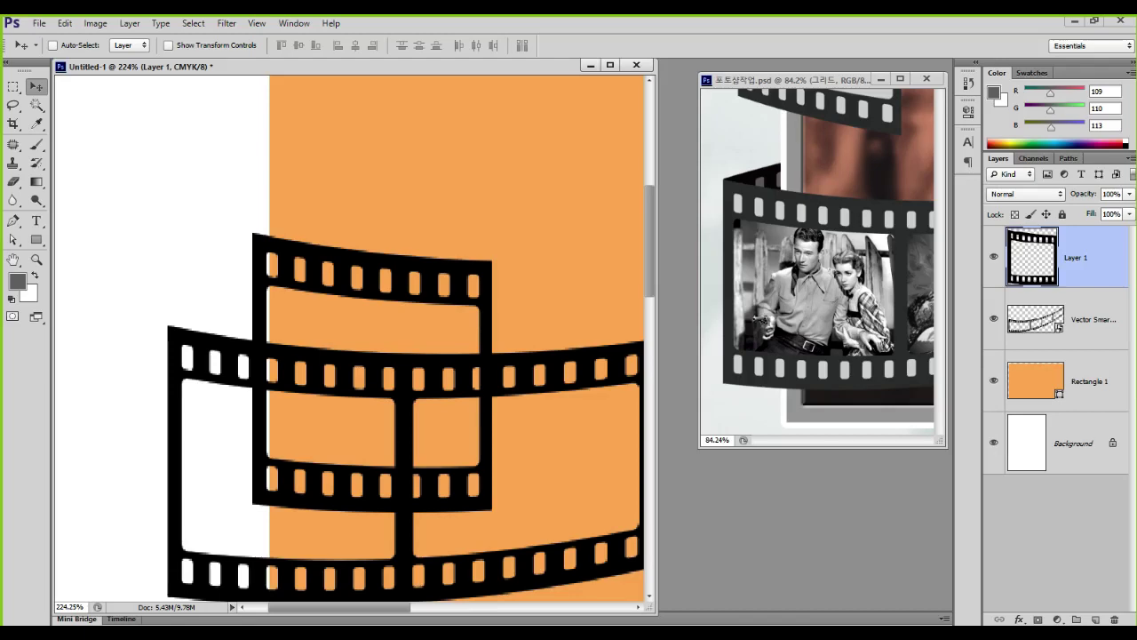
Flip the copied frame horizontally and vertically in Free Transform, and pull its right edge inward and upward to slant the narrowed frame
key("ctrl+t")
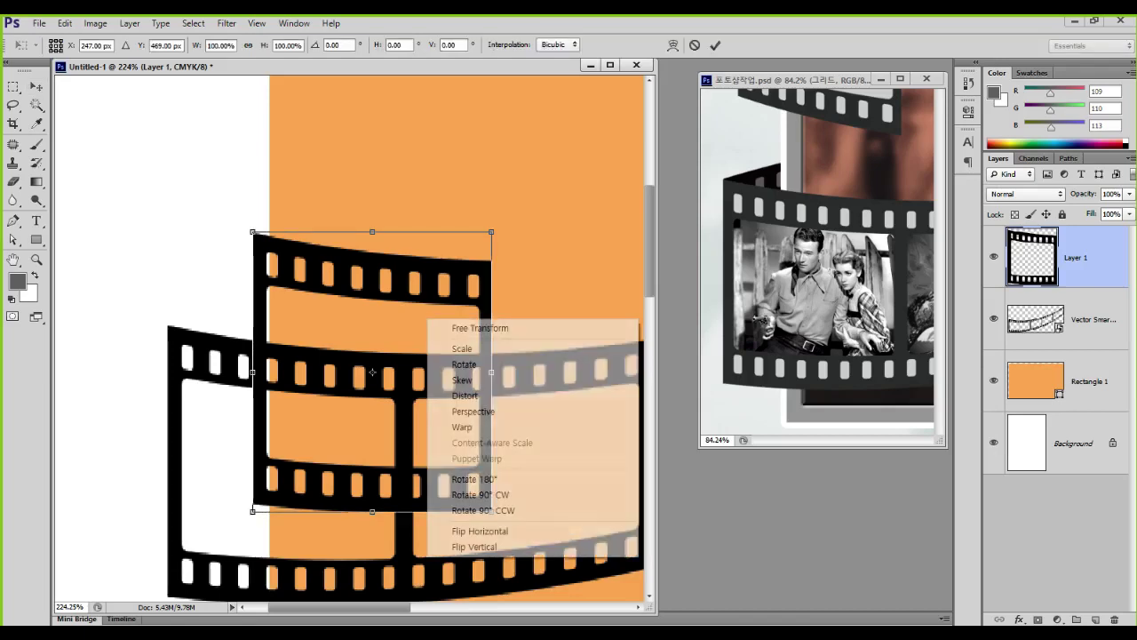
right_click(427, 319)
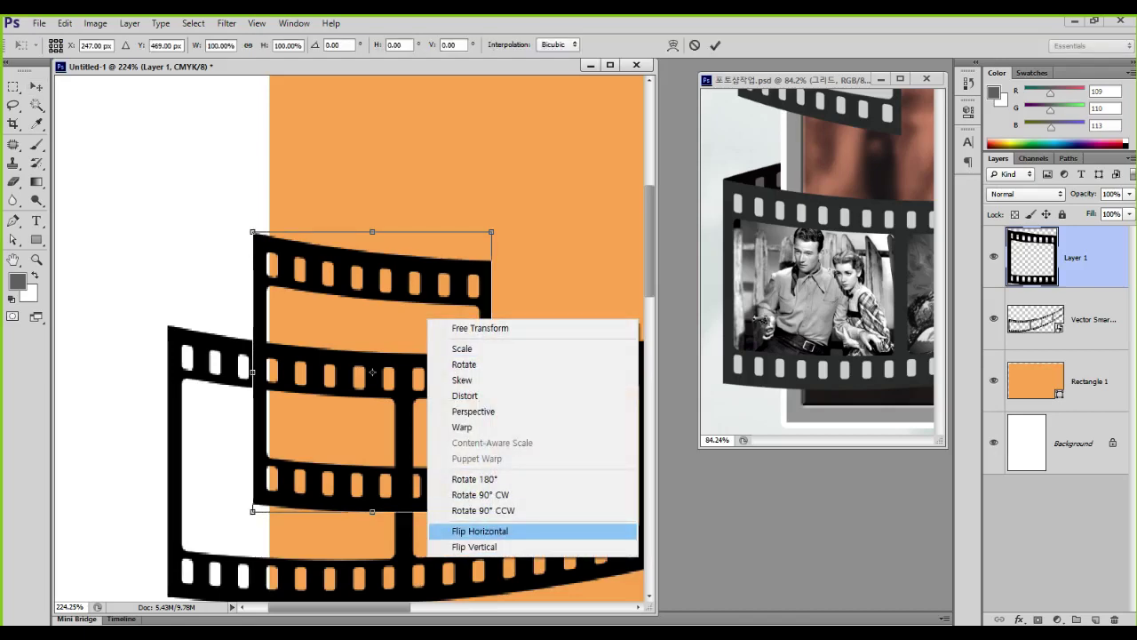
left_click(480, 531)
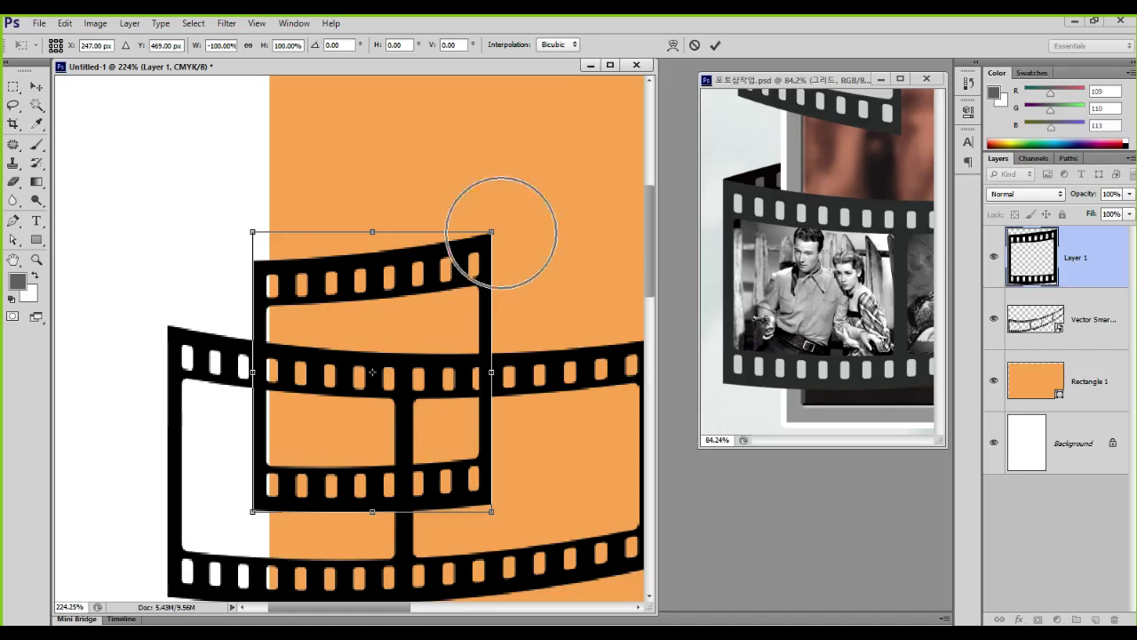
right_click(414, 270)
left_click(507, 483)
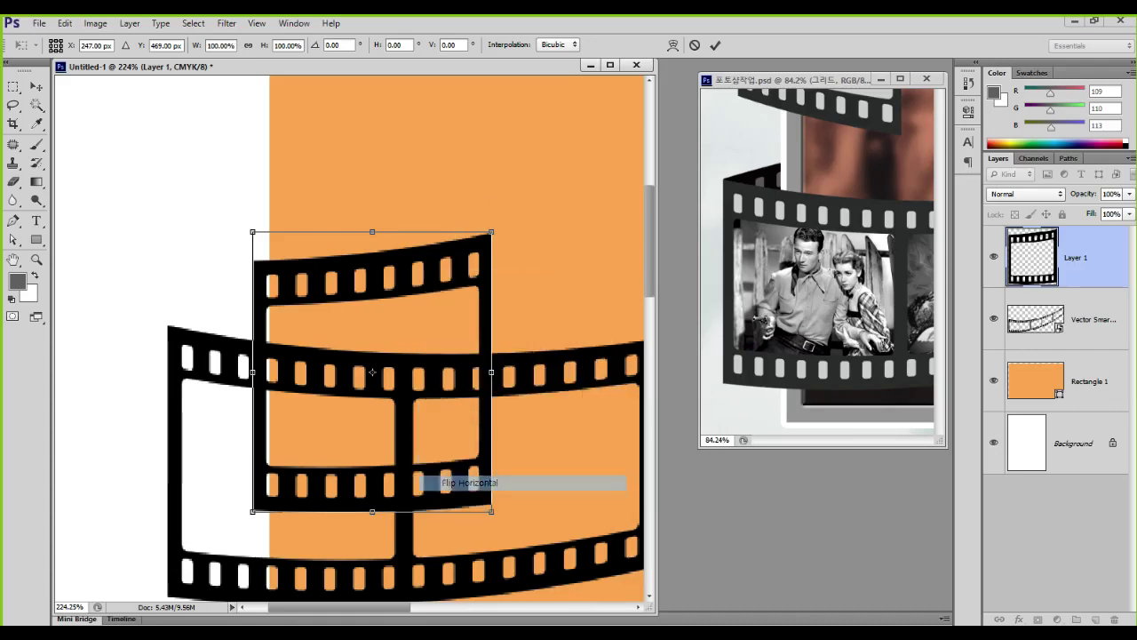
left_click_drag(508, 213, 209, 529)
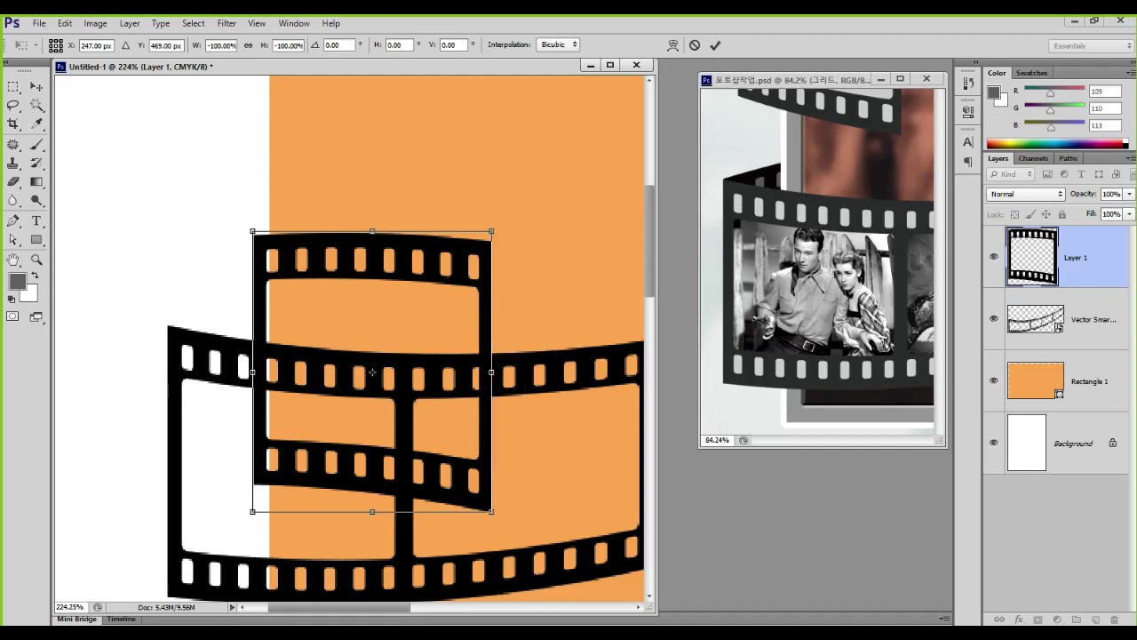
left_click_drag(491, 371, 434, 317)
key("Return")
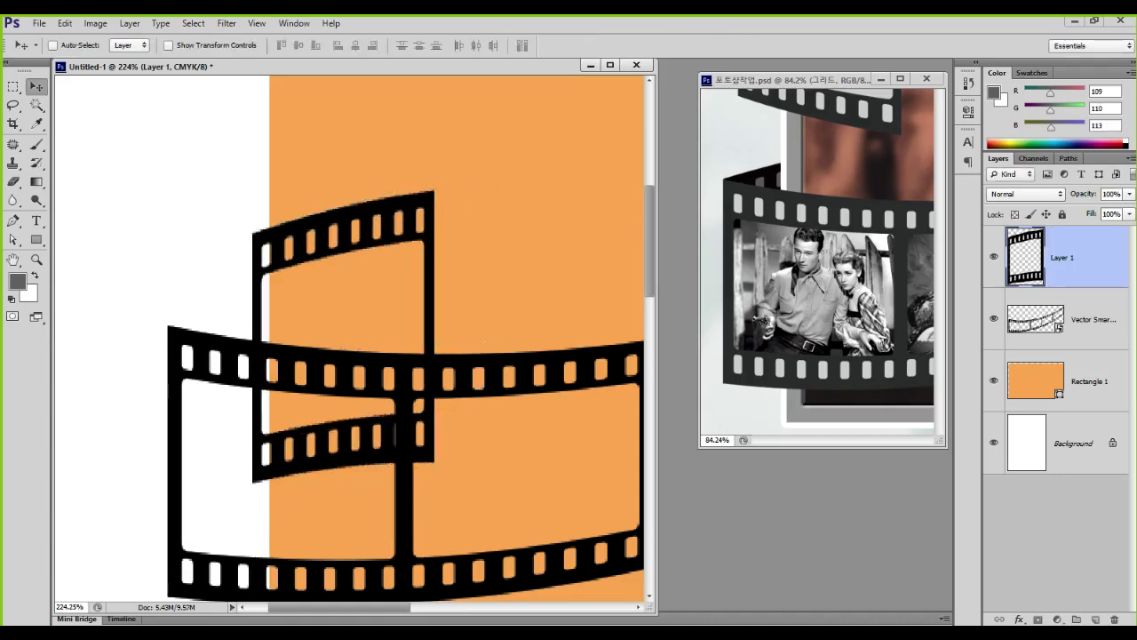
Place the copied frame's layer below Rectangle 1 and align the frame's left edge with the strip's left end
key("ctrl+1")
left_click(1004, 318)
mouse_move(963, 437)
left_mouse_down()
mouse_move(880, 421)
mouse_move(973, 464)
left_mouse_up()
mouse_move(905, 180)
left_mouse_down()
mouse_move(779, 258)
mouse_move(849, 487)
mouse_move(863, 494)
left_mouse_up()
mouse_move(826, 435)
left_mouse_down()
mouse_move(866, 491)
mouse_move(805, 509)
left_mouse_up()
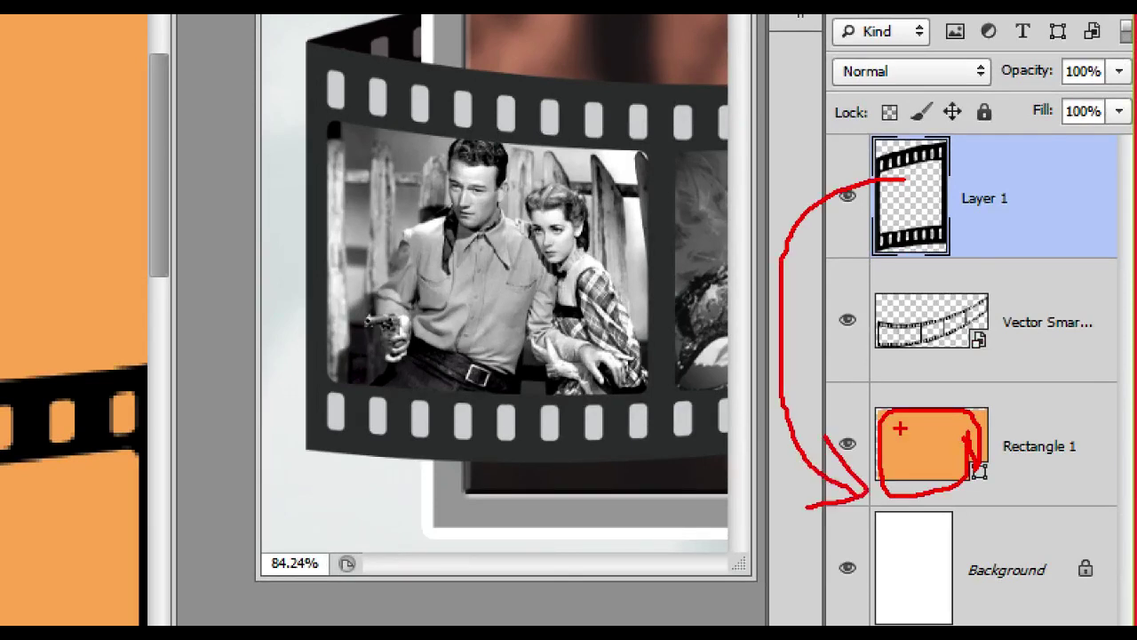
left_click_drag(910, 199, 921, 528)
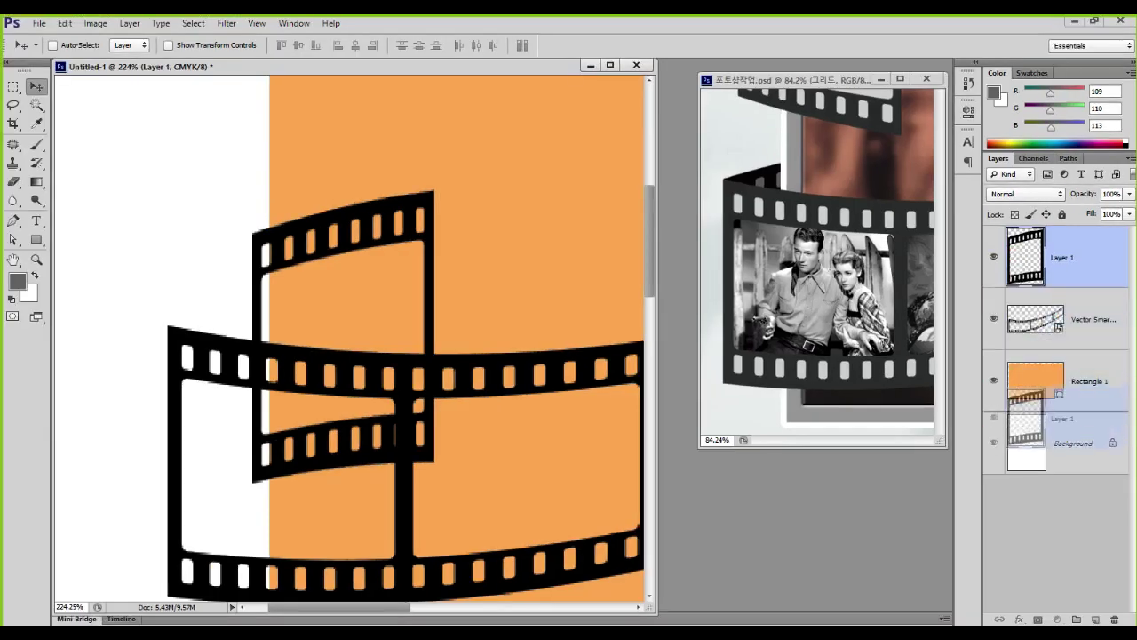
left_click_drag(1058, 414, 1058, 412)
left_click_drag(262, 293, 209, 363)
left_click_drag(214, 489, 227, 380)
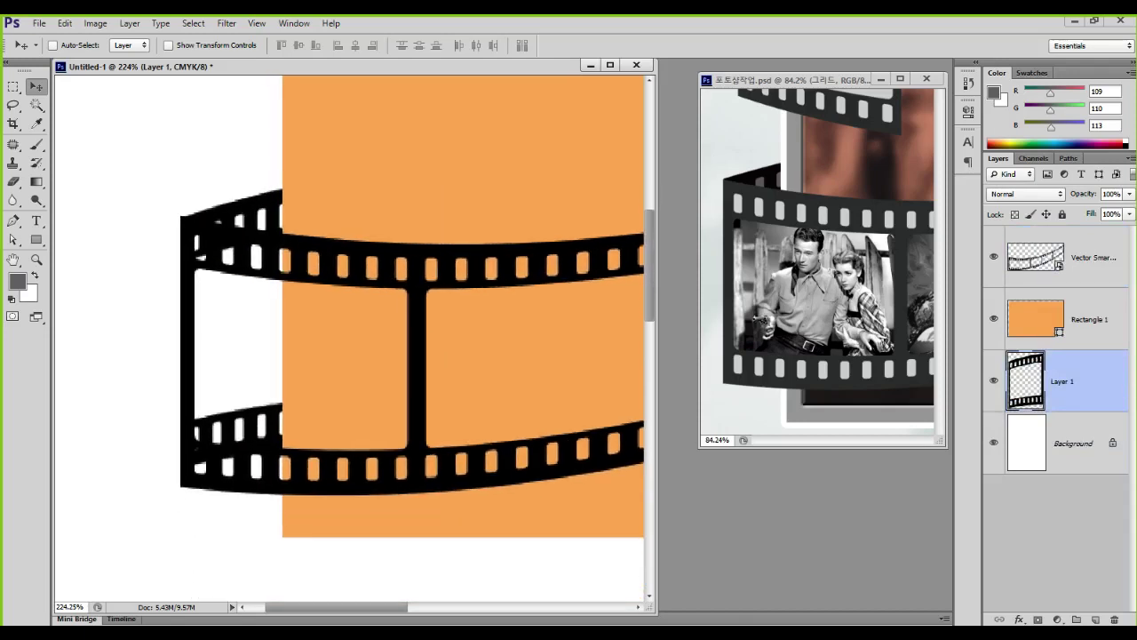
Stretch the copied frame to about 107.6% height in Free Transform and shift it slightly up to fit the strip's left end
key("ctrl+t")
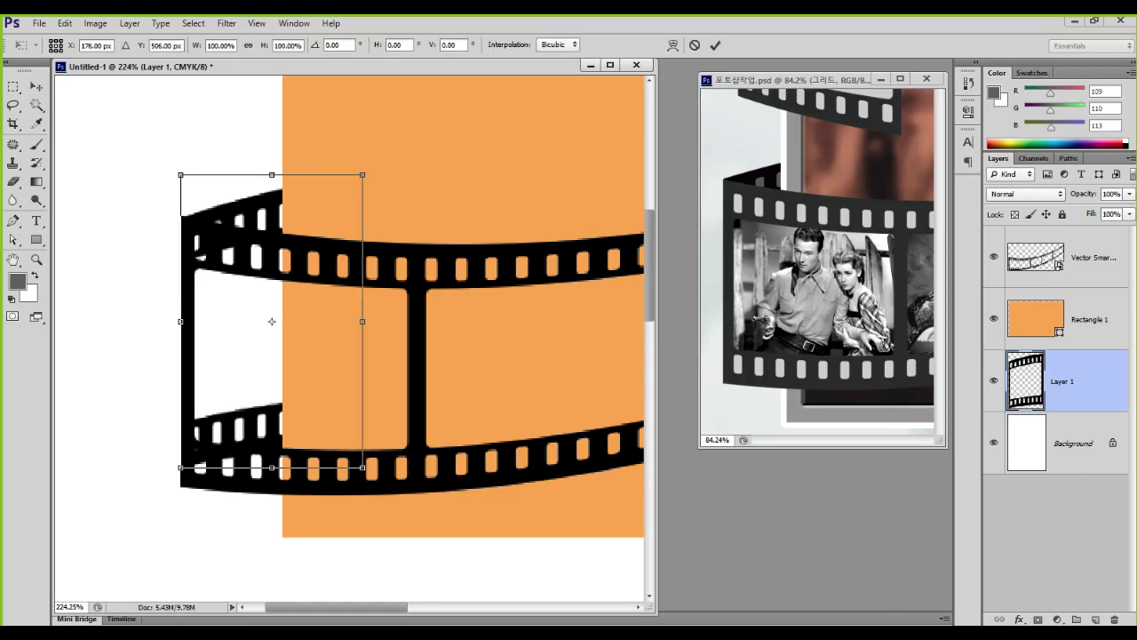
left_click_drag(272, 467, 271, 500)
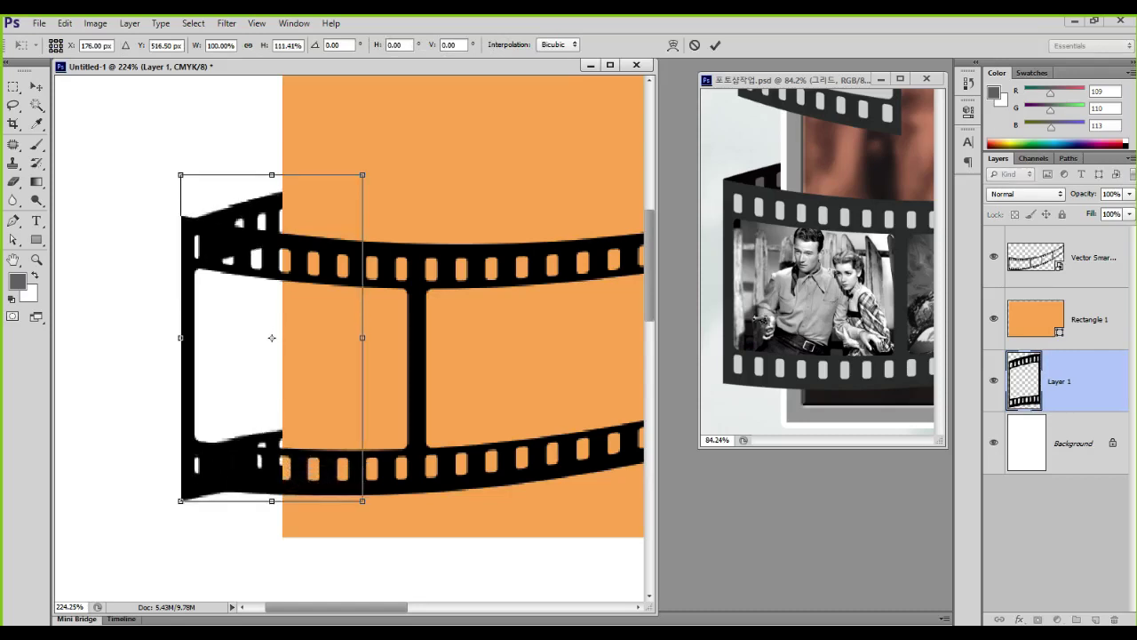
left_click_drag(291, 409, 290, 402)
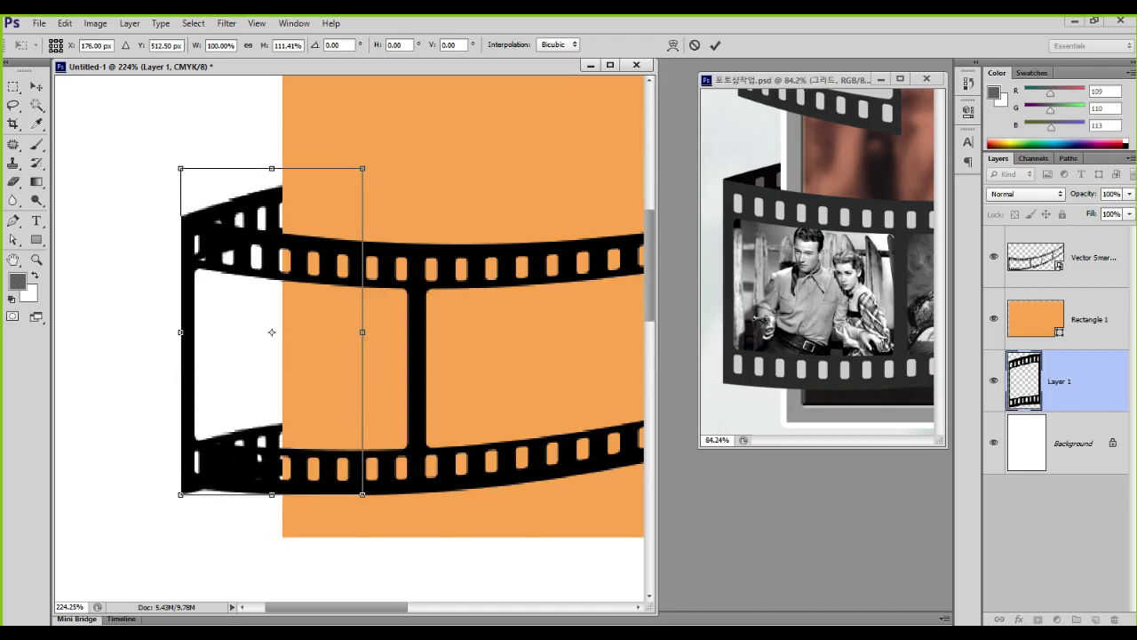
left_click_drag(272, 494, 271, 482)
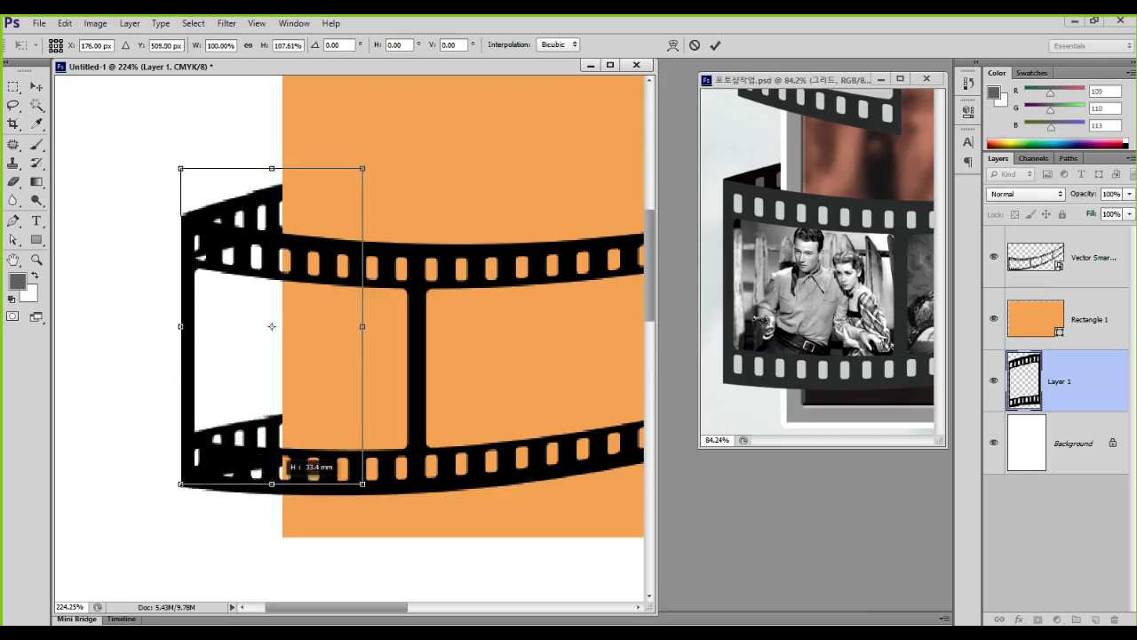
key("Return")
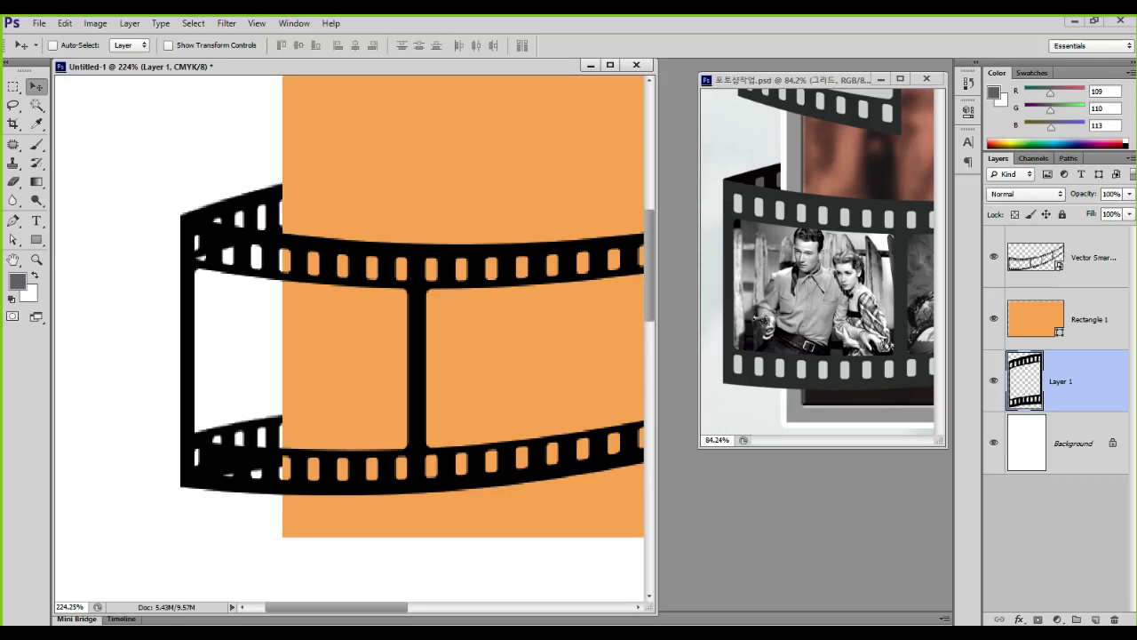
Copy the filmstrip's right end section, including about four perforations along each edge, from the Vector Smart Object onto its own layer
left_click_drag(533, 266, 216, 318)
left_click_drag(613, 177, 99, 457)
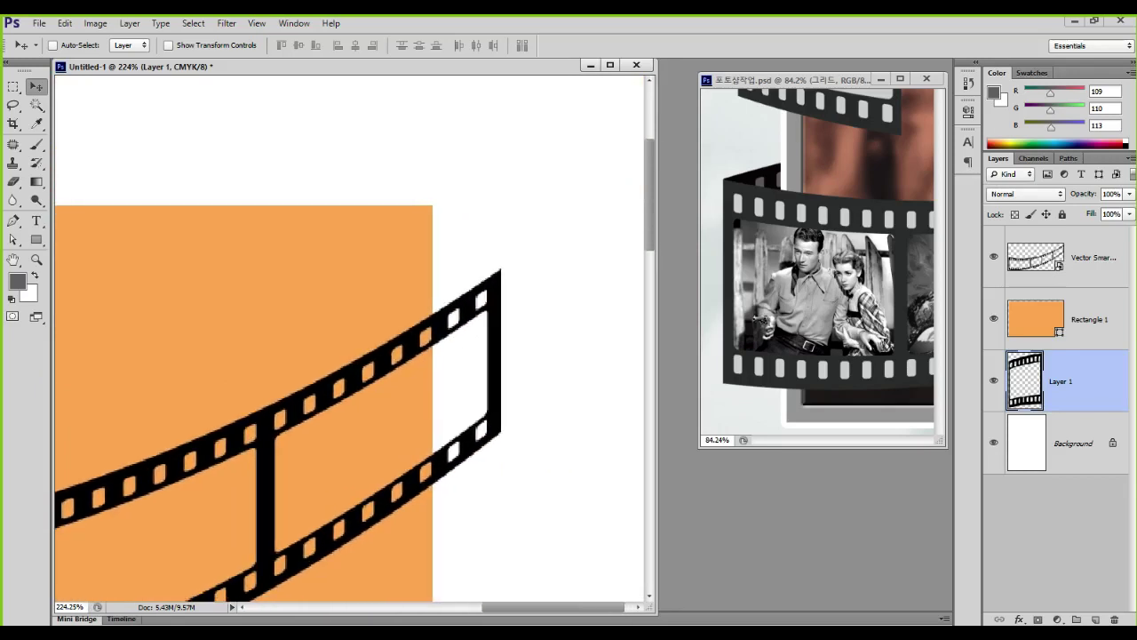
left_click(1094, 257)
key("ctrl+1")
left_click(1028, 246)
mouse_move(1008, 256)
left_mouse_down()
mouse_move(987, 304)
mouse_move(868, 245)
mouse_move(966, 326)
left_mouse_up()
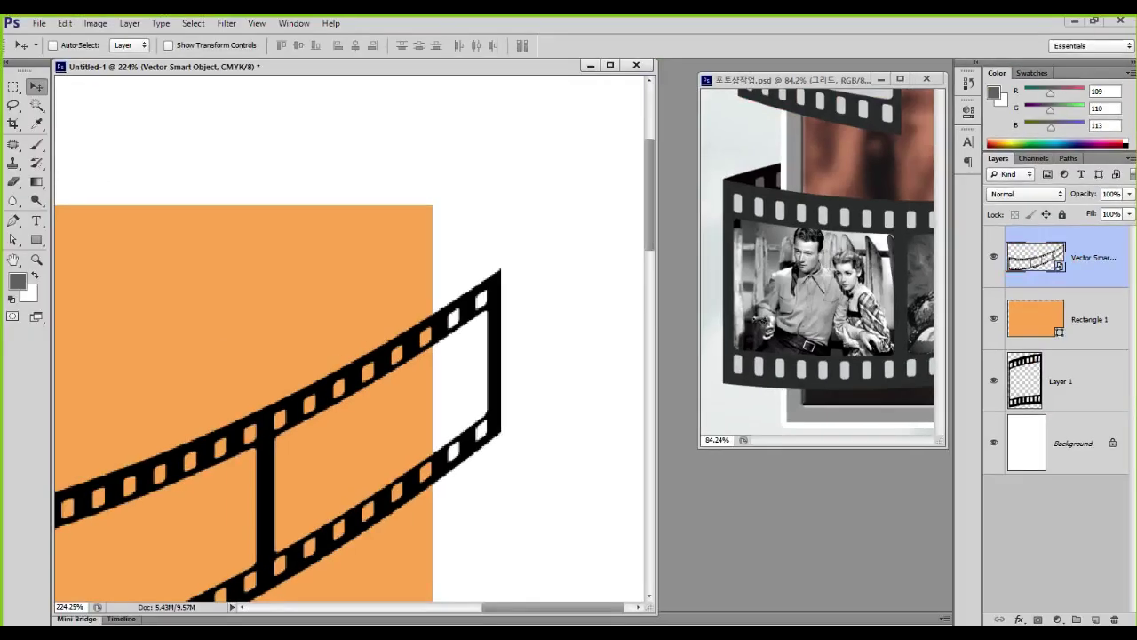
key("m")
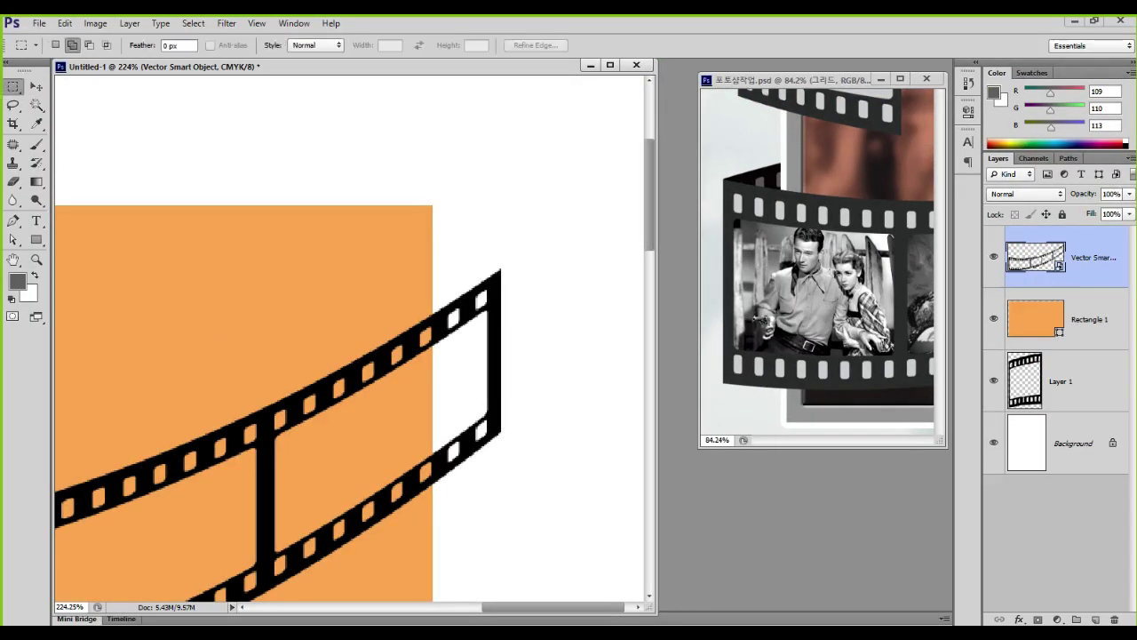
left_click_drag(371, 236, 535, 513)
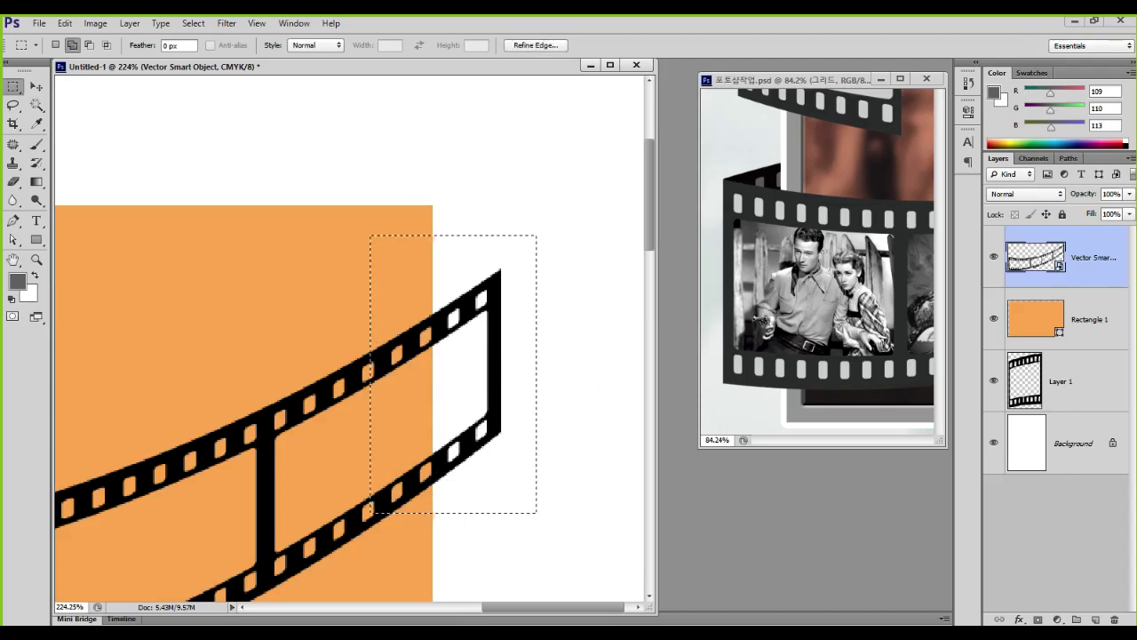
key("ctrl+j")
key("ctrl+1")
left_click(1001, 258)
mouse_move(970, 248)
left_mouse_down()
mouse_move(956, 293)
mouse_move(806, 239)
mouse_move(986, 171)
mouse_move(1006, 271)
left_mouse_up()
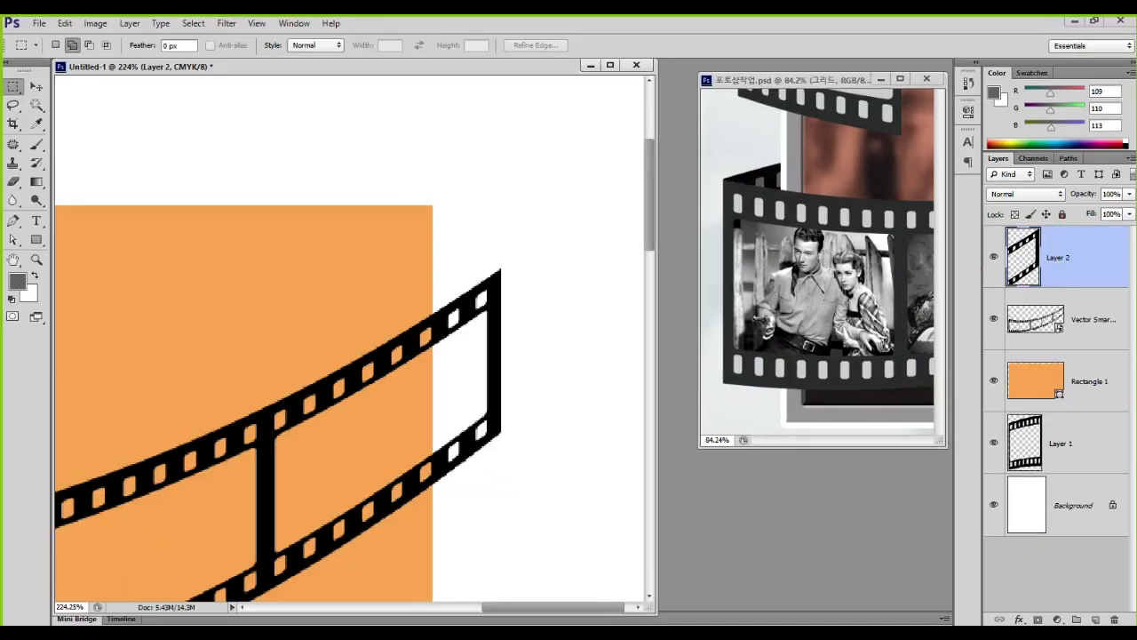
Offset the copied right end section up and left of the original and put it in Free Transform
left_click(36, 86)
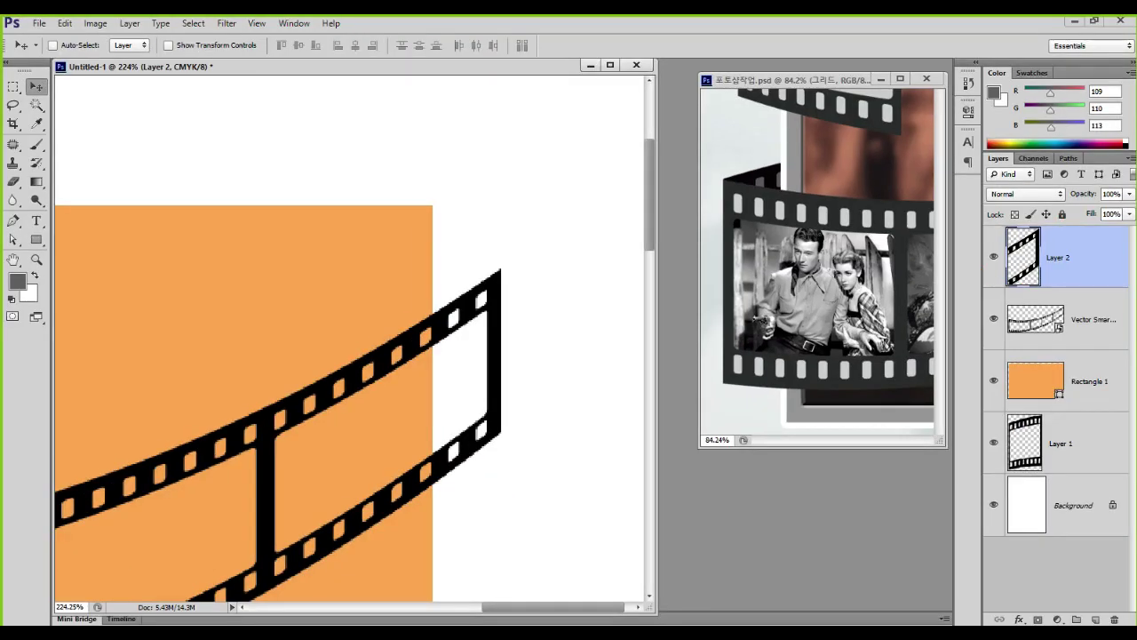
left_click_drag(465, 311, 374, 242)
key("ctrl+t")
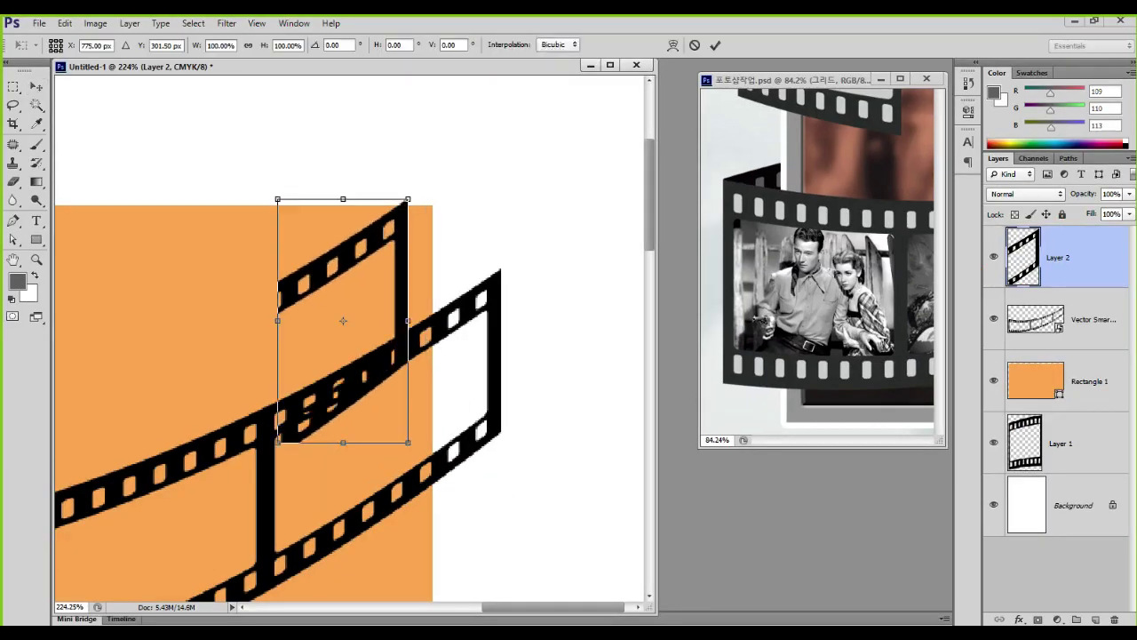
left_click_drag(396, 198, 226, 462)
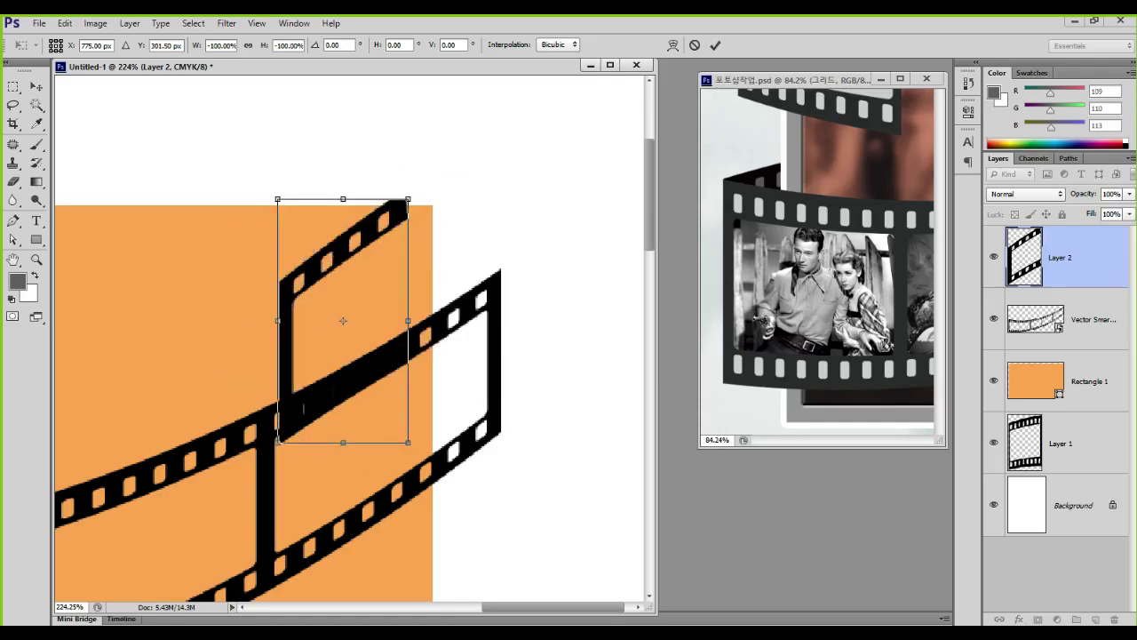
left_click_drag(377, 214, 431, 220)
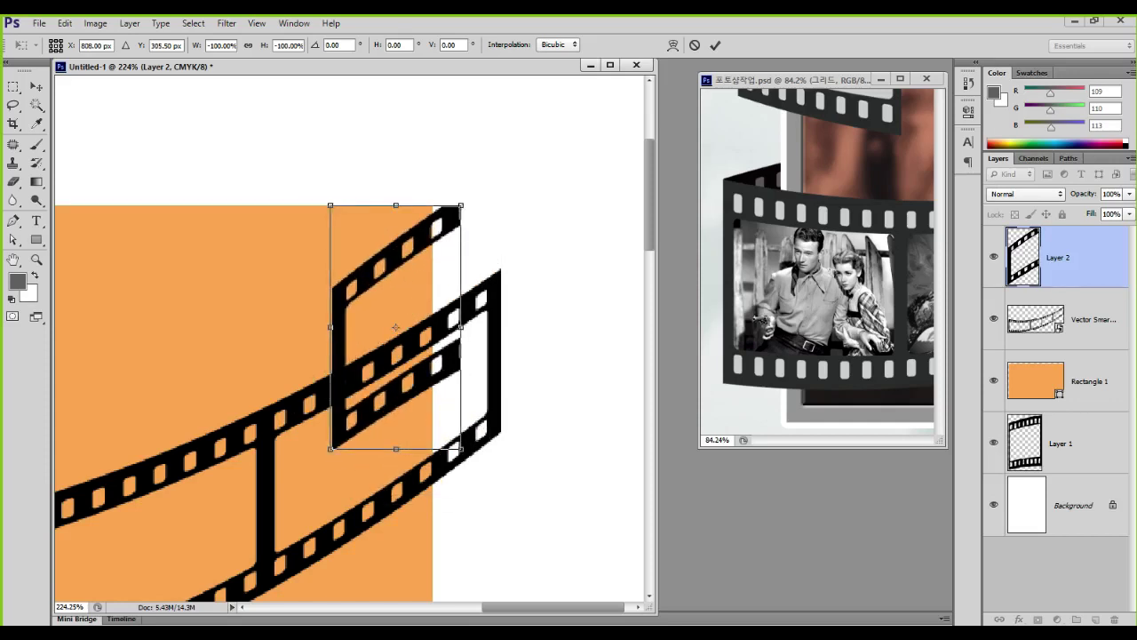
left_click_drag(473, 198, 300, 484)
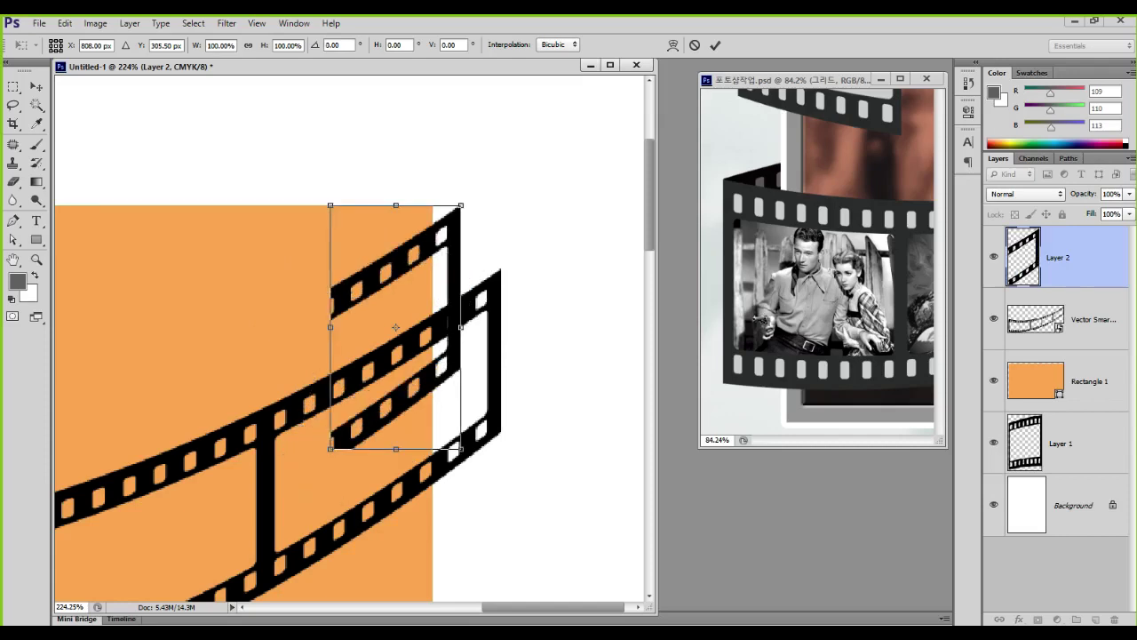
Narrow the copied end section to about 87.5% width in Free Transform and skew it vertically about 39° so its right side drops
left_click_drag(460, 327, 446, 448)
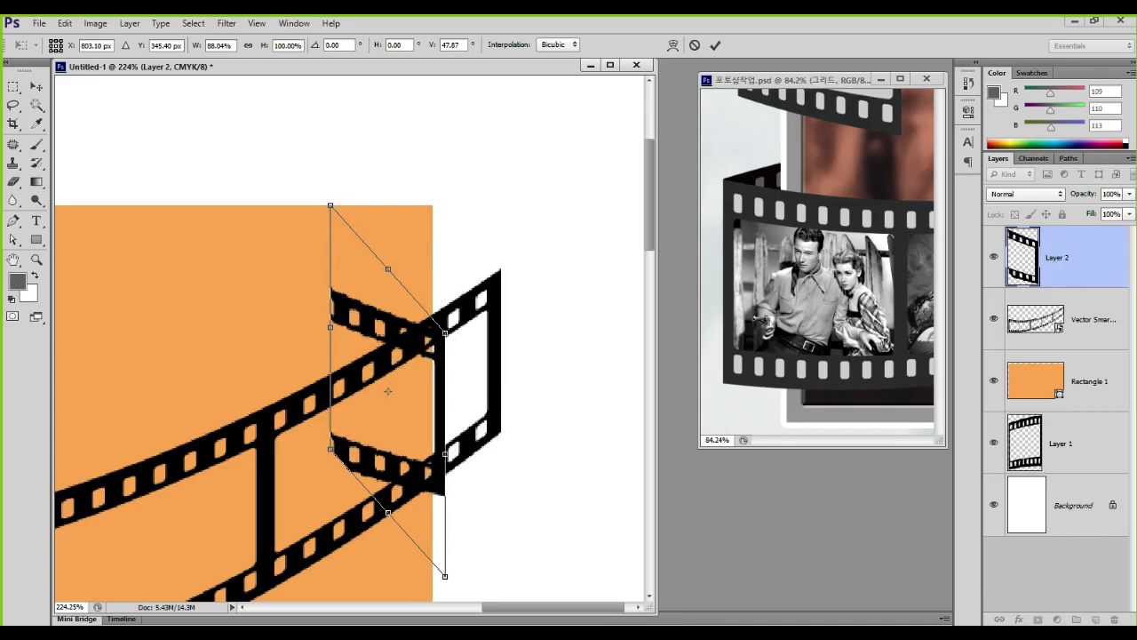
left_click_drag(433, 388, 489, 324)
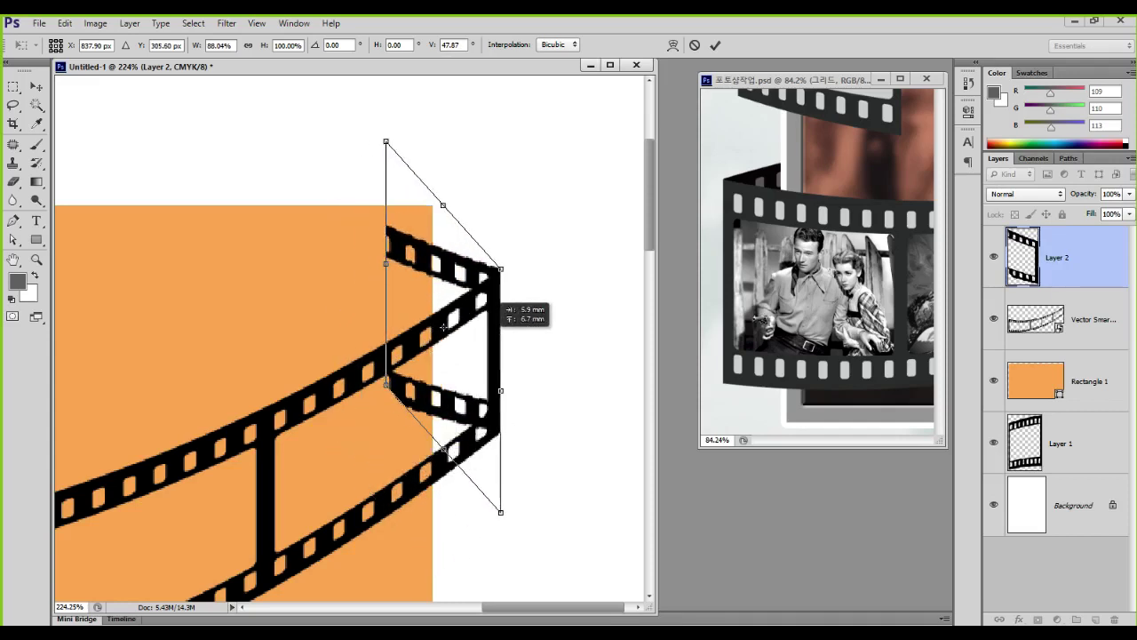
left_click_drag(444, 327, 262, 268)
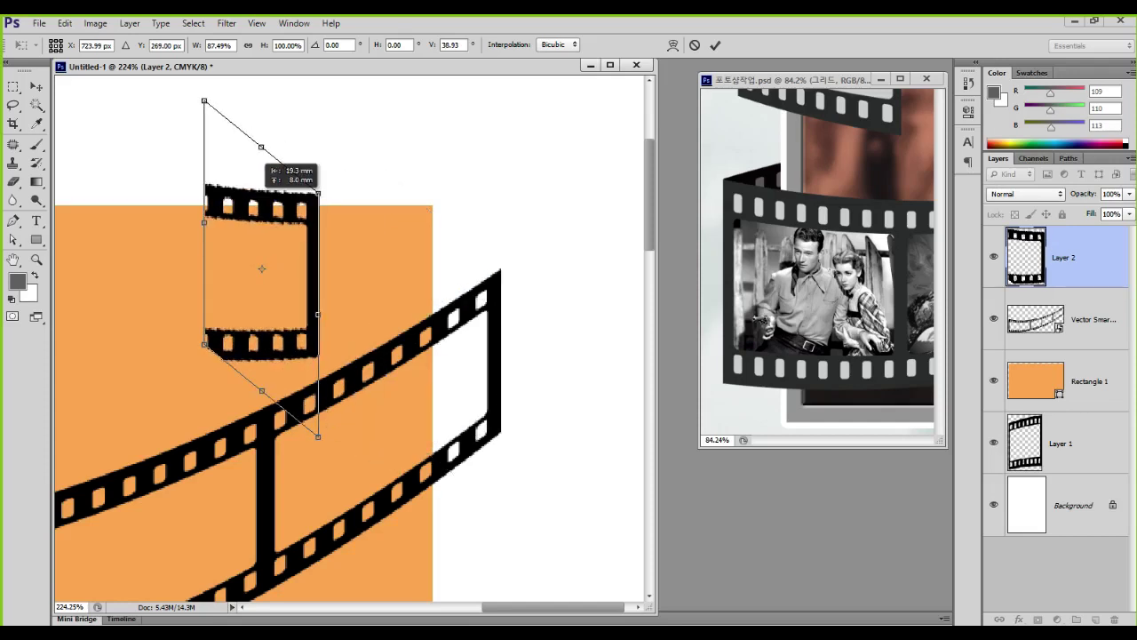
left_click_drag(261, 268, 261, 268)
key("Return")
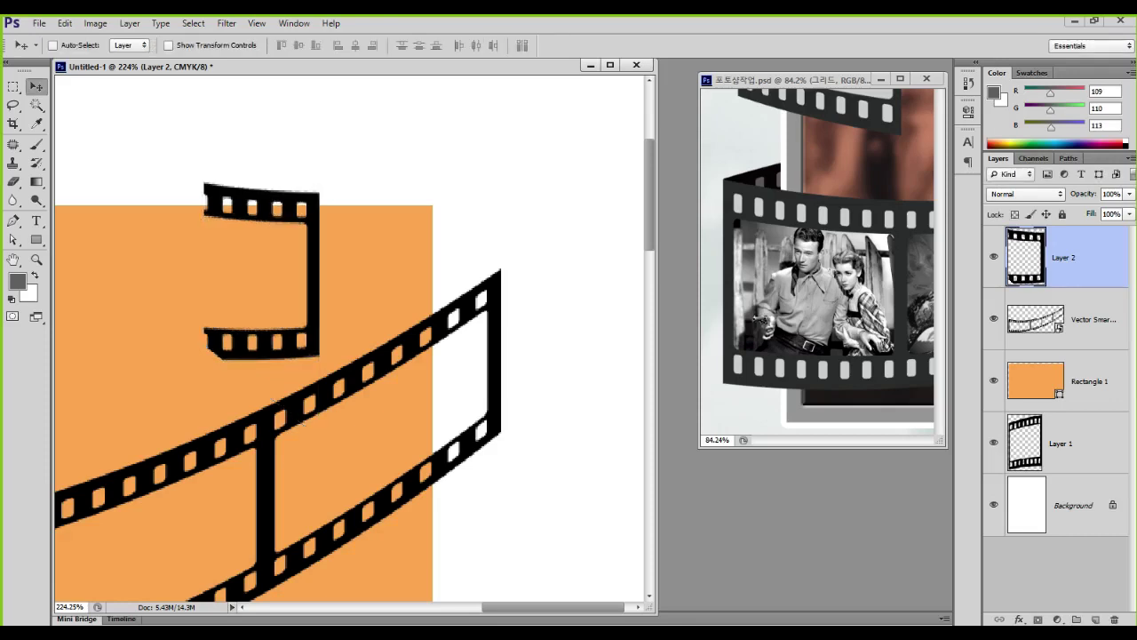
Align the copied section's right edge with the strip's right end and place its layer directly below Rectangle 1
left_click_drag(315, 222, 498, 296)
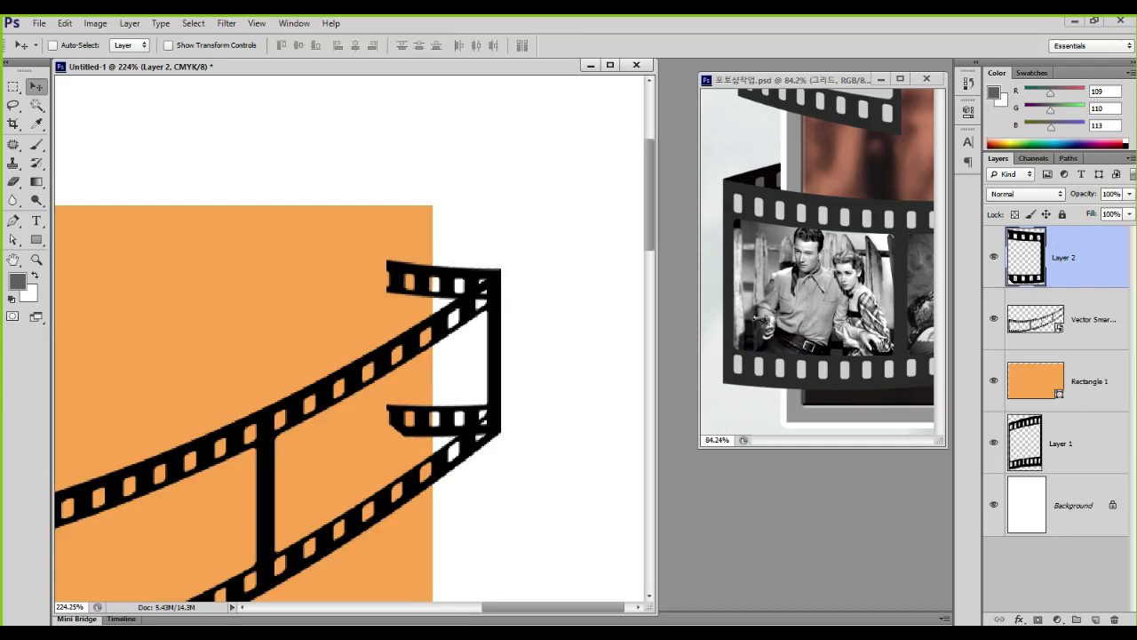
left_click_drag(1030, 262, 1033, 413)
Switch to the Illustrator document and move the three shaded circles together toward and past the artboard's right edge
scroll(589, 299, "down", 10)
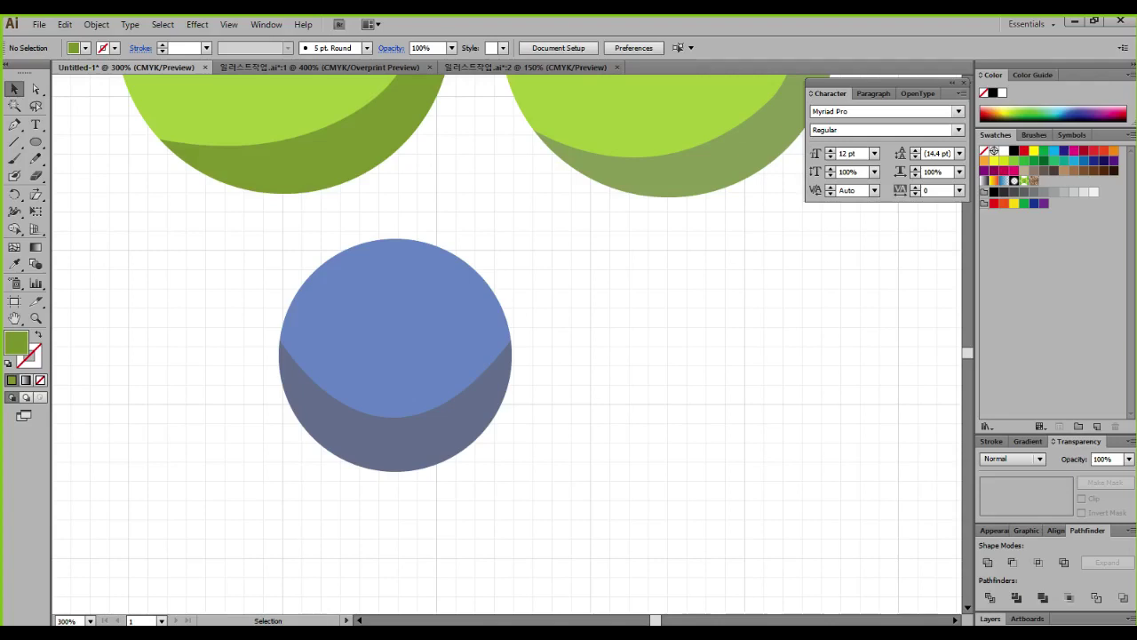
scroll(642, 377, "down", 2)
left_click_drag(642, 195, 534, 368)
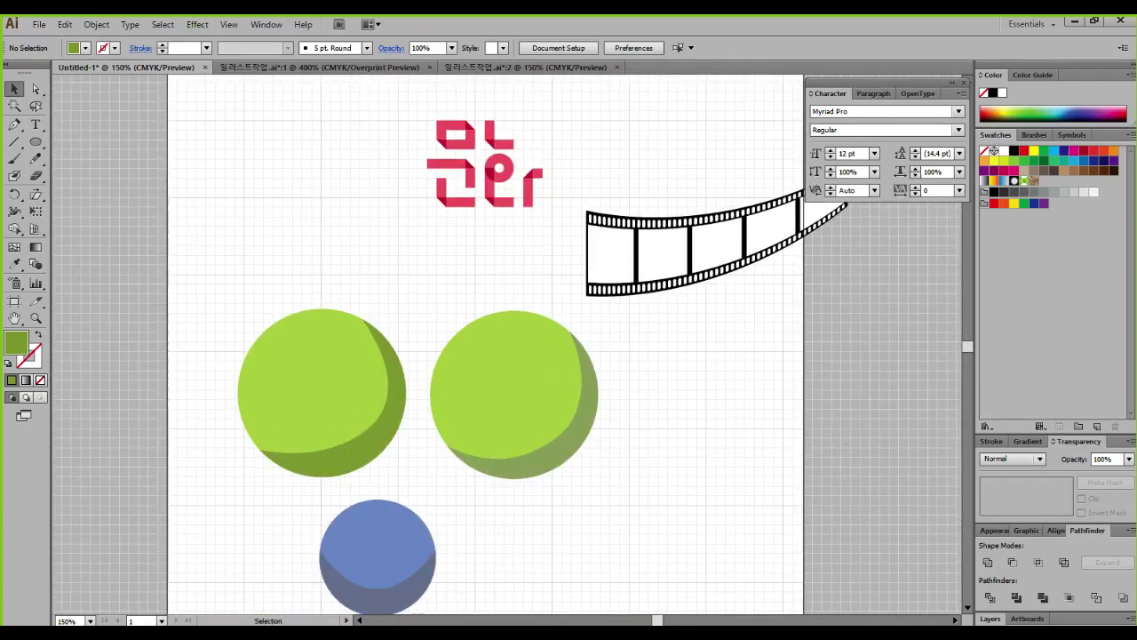
left_click_drag(563, 551, 293, 376)
mouse_move(354, 393)
left_mouse_down()
mouse_move(807, 433)
mouse_move(815, 423)
left_mouse_up()
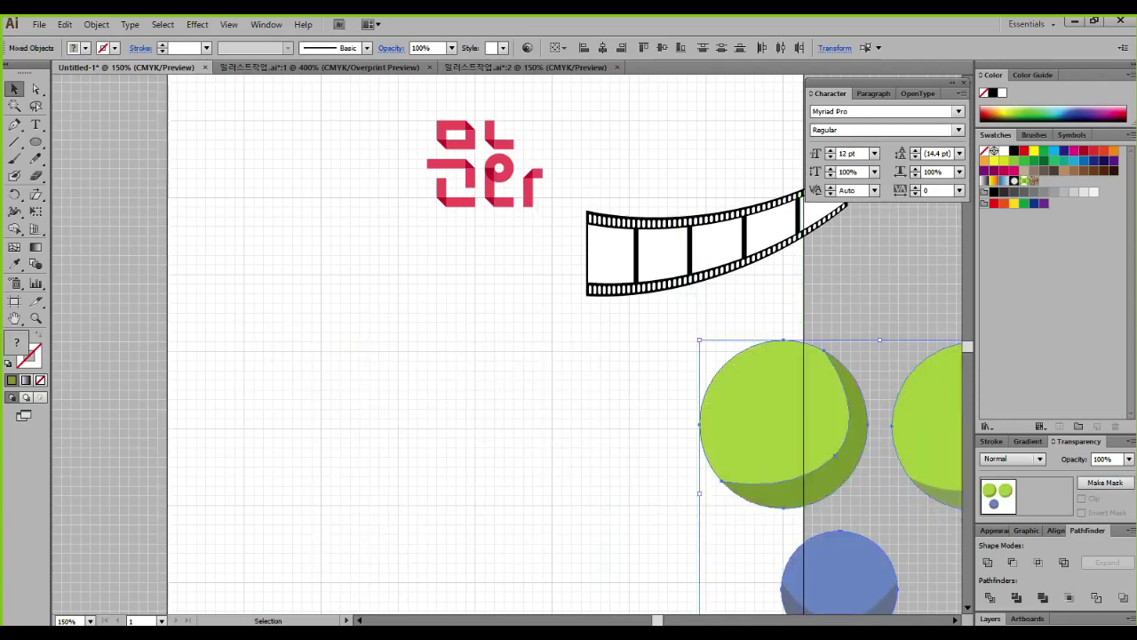
Move the red folded lettering to the artboard's right edge, just above the filmstrip, and group its pieces
left_click_drag(509, 209, 620, 415)
left_click_drag(544, 315, 624, 441)
left_click_drag(587, 373, 855, 330)
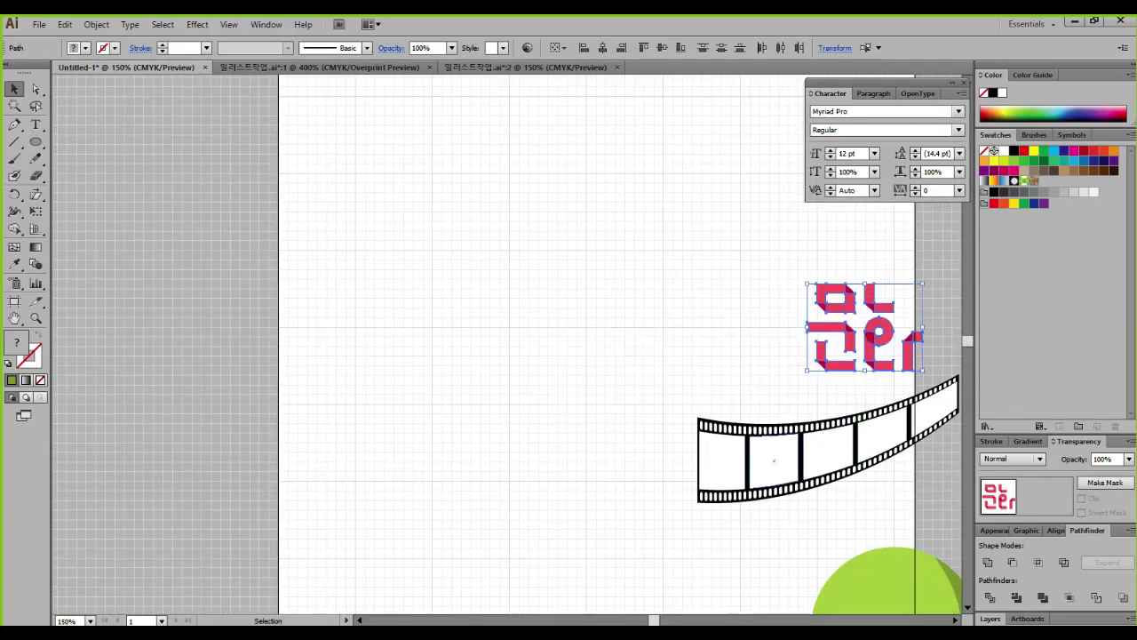
key("ctrl+g")
Move the filmstrip farther right across the artboard's edge to clear the middle of the artboard for new drawing
left_click_drag(773, 449, 892, 453)
left_click(782, 388)
left_click_drag(782, 387, 710, 485)
left_click_drag(459, 355, 437, 381)
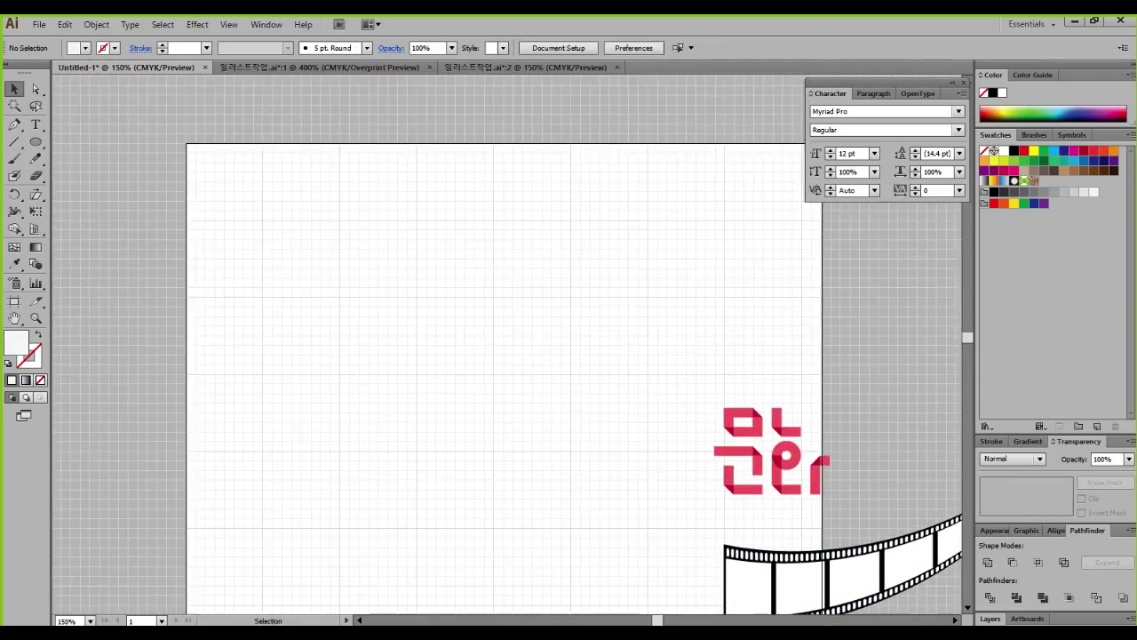
scroll(438, 382, "up", 1)
scroll(438, 381, "up", 1)
key("ctrl+equal")
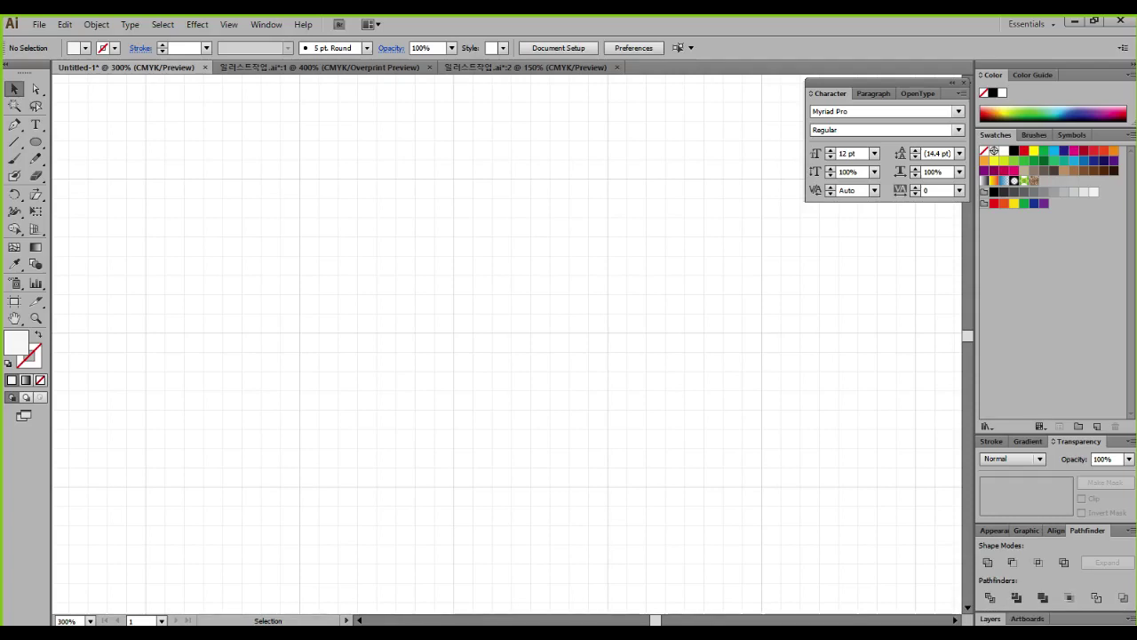
scroll(506, 344, "up", 1)
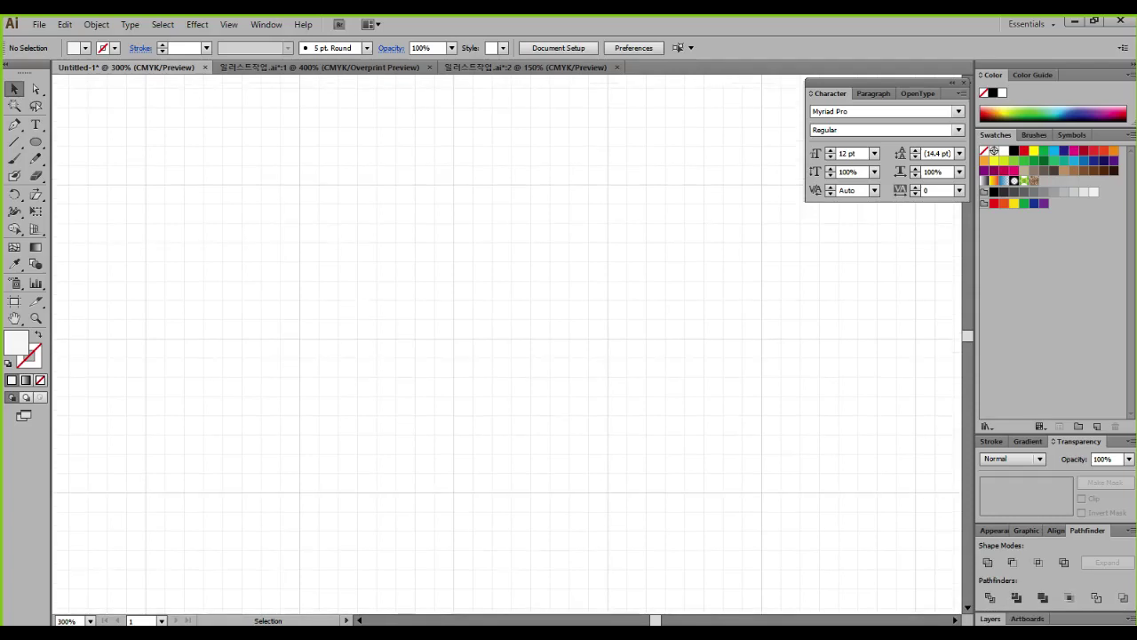